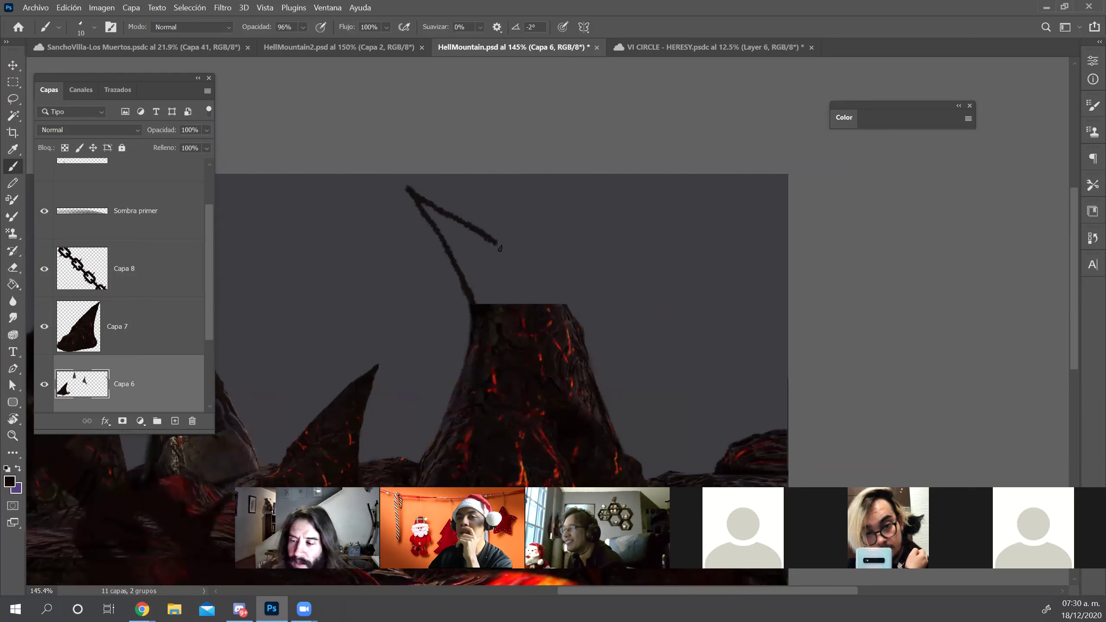
# Outline and fill a dark curved horn-shaped tip above the large flat-topped rock on layer Capa 6
pyautogui.moveTo(487, 245)
pyautogui.mouseDown()
pyautogui.moveTo(415, 197)
pyautogui.moveTo(480, 295)
pyautogui.mouseUp()
pyautogui.rightClick(485, 294)
pyautogui.click(703, 368)
pyautogui.moveTo(442, 229)
pyautogui.mouseDown()
pyautogui.moveTo(363, 228)
pyautogui.moveTo(435, 230)
pyautogui.moveTo(381, 227)
pyautogui.moveTo(409, 206)
pyautogui.moveTo(444, 220)
pyautogui.moveTo(529, 296)
pyautogui.moveTo(468, 261)
pyautogui.moveTo(478, 297)
pyautogui.moveTo(447, 221)
pyautogui.moveTo(472, 269)
pyautogui.moveTo(487, 268)
pyautogui.moveTo(462, 230)
pyautogui.moveTo(525, 278)
pyautogui.mouseUp()
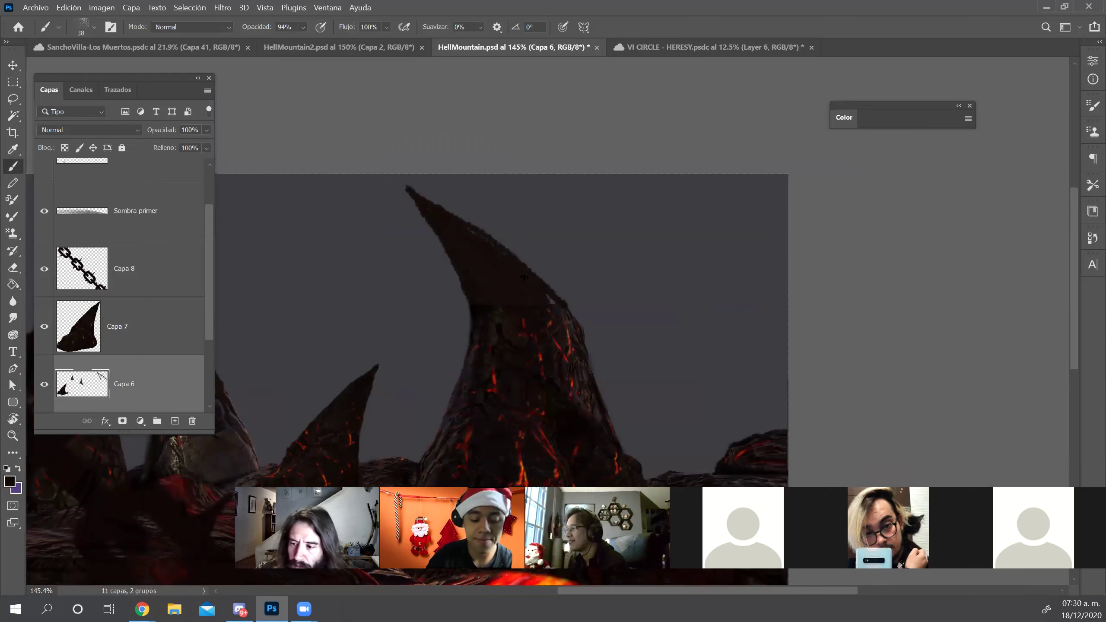
# Trim the horn tip's outline with the 27 px Eraser and touch up its edge where it meets the rock
pyautogui.press('e')
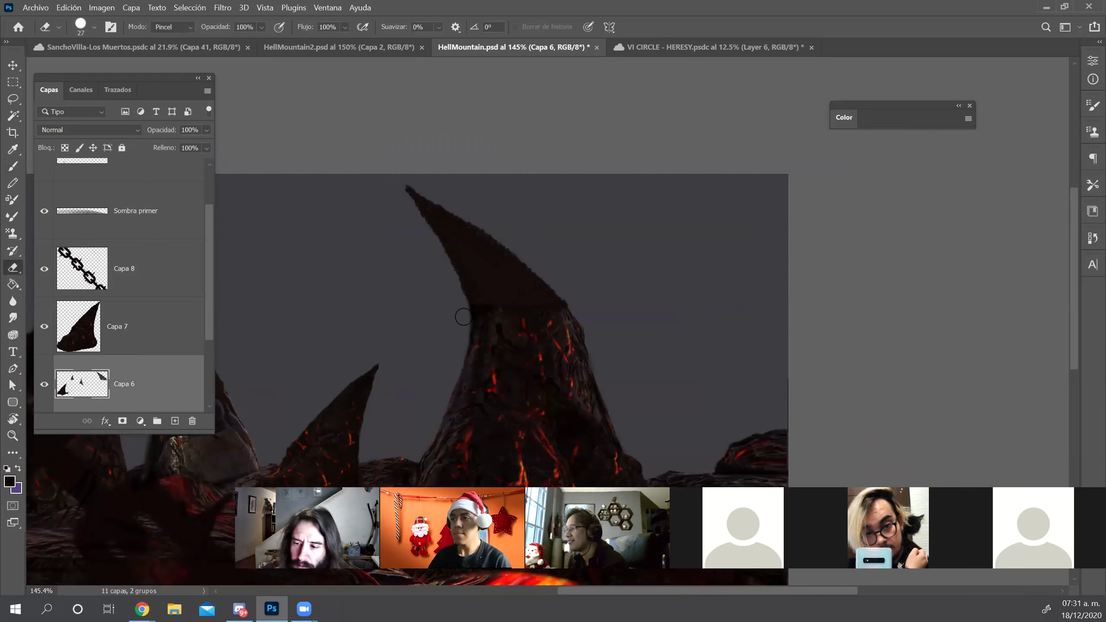
pyautogui.moveTo(456, 296)
pyautogui.mouseDown()
pyautogui.moveTo(399, 184)
pyautogui.moveTo(454, 264)
pyautogui.moveTo(465, 331)
pyautogui.mouseUp()
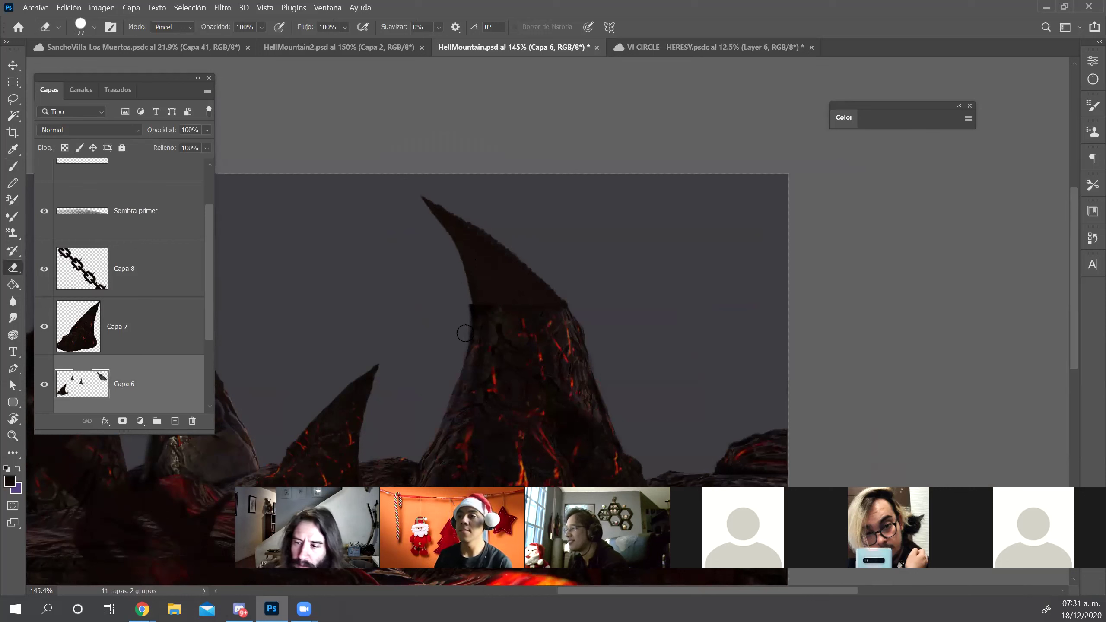
pyautogui.press('b')
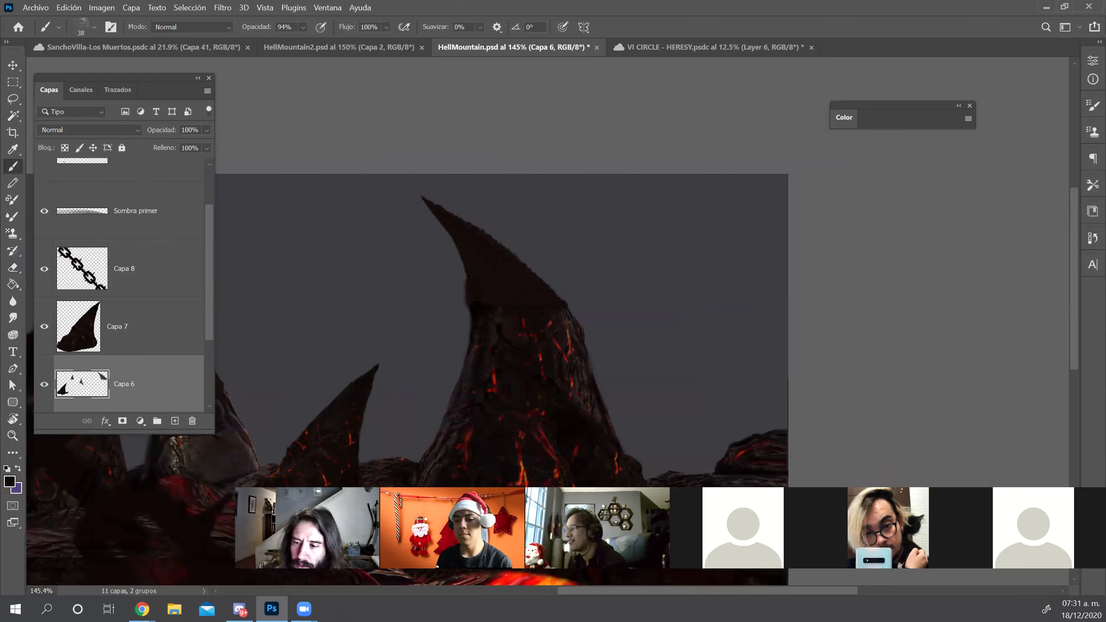
pyautogui.press('e')
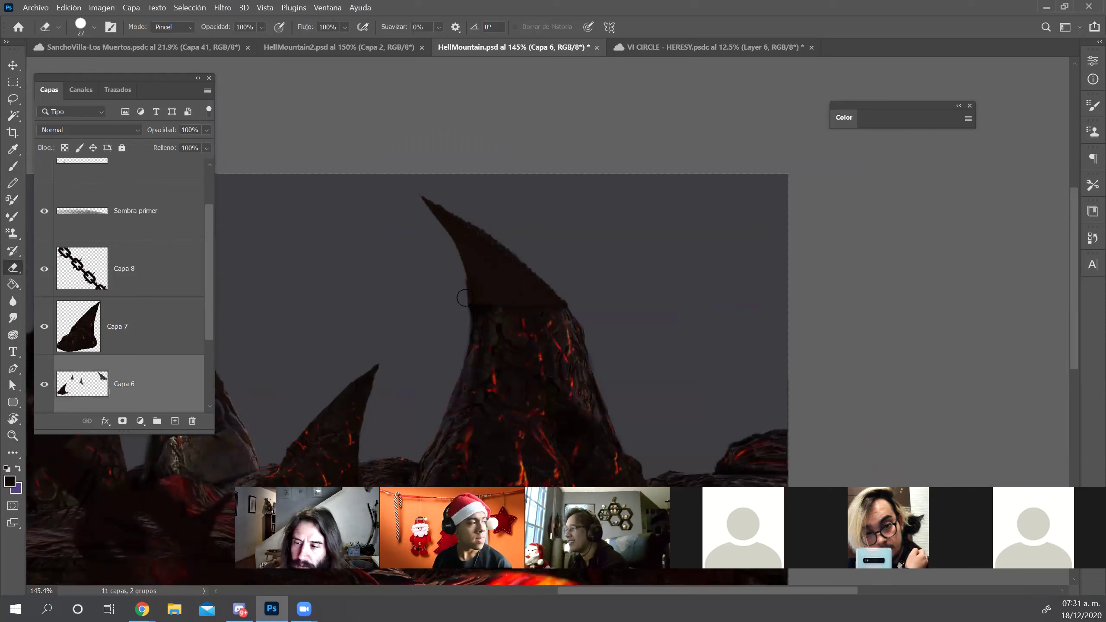
pyautogui.press('b')
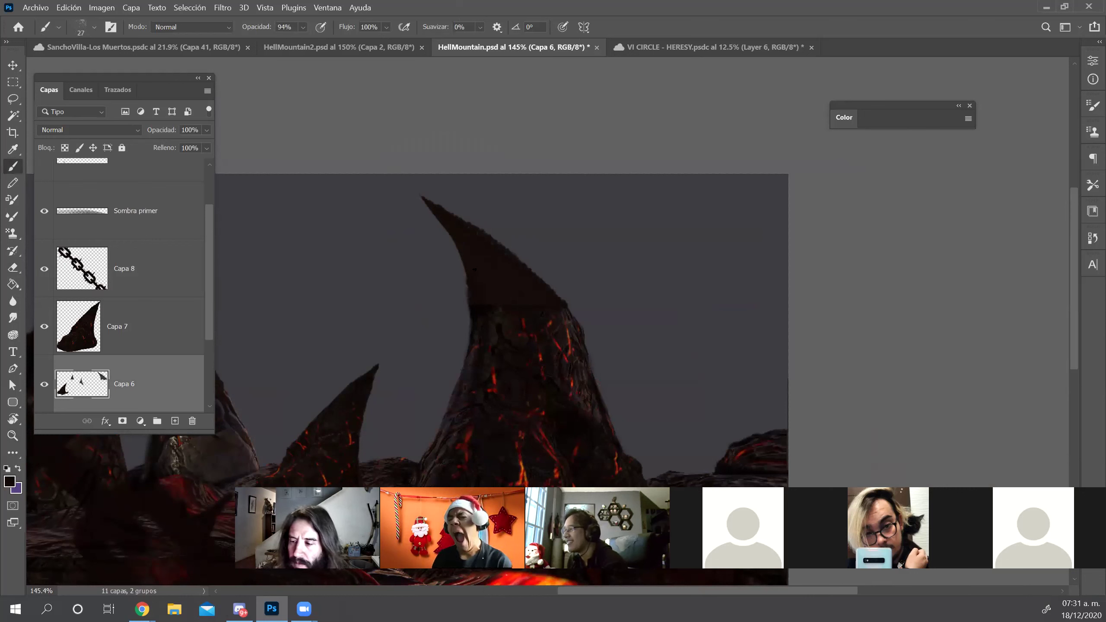
# Erase the overhanging inner side of the large rock's tip so that edge rises almost vertically
pyautogui.press('z')
pyautogui.moveTo(500, 269); pyautogui.dragTo(465, 268)
pyautogui.hotkey('ctrl', 'z')
pyautogui.press('e')
pyautogui.moveTo(627, 248); pyautogui.dragTo(619, 184)
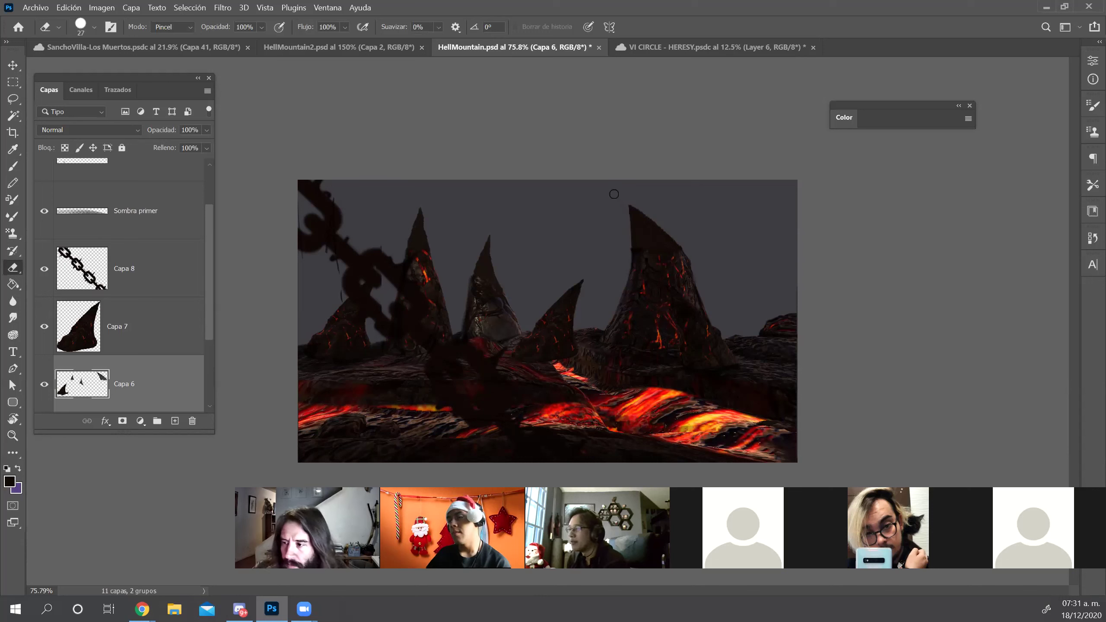
# Paint the large rock's point slightly higher and clean its contour by alternating Brush and Eraser
pyautogui.press('b')
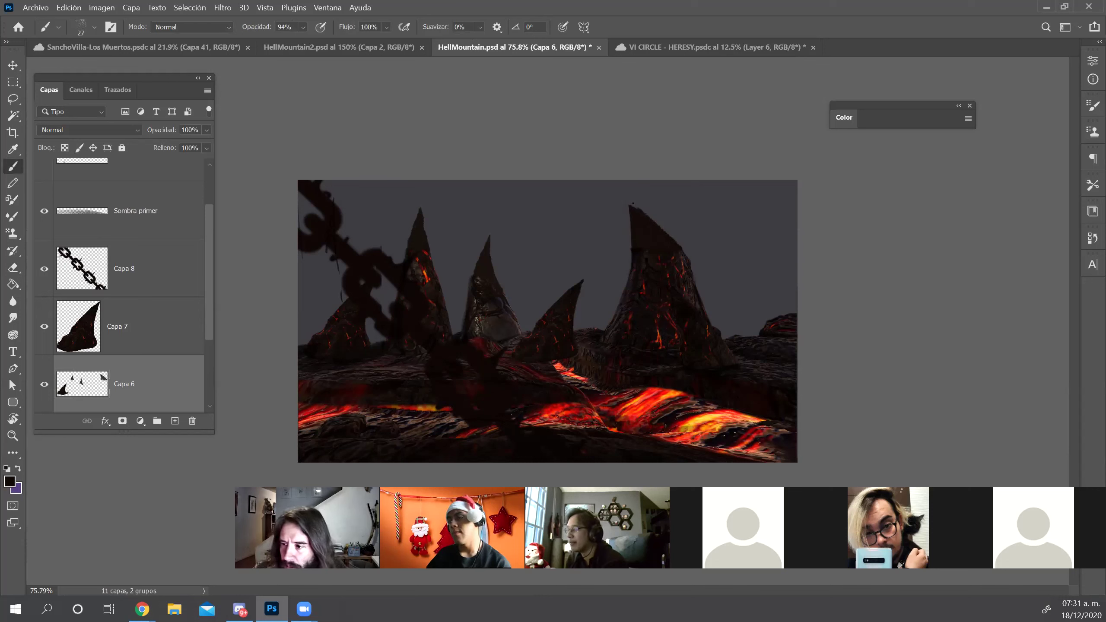
pyautogui.press('e')
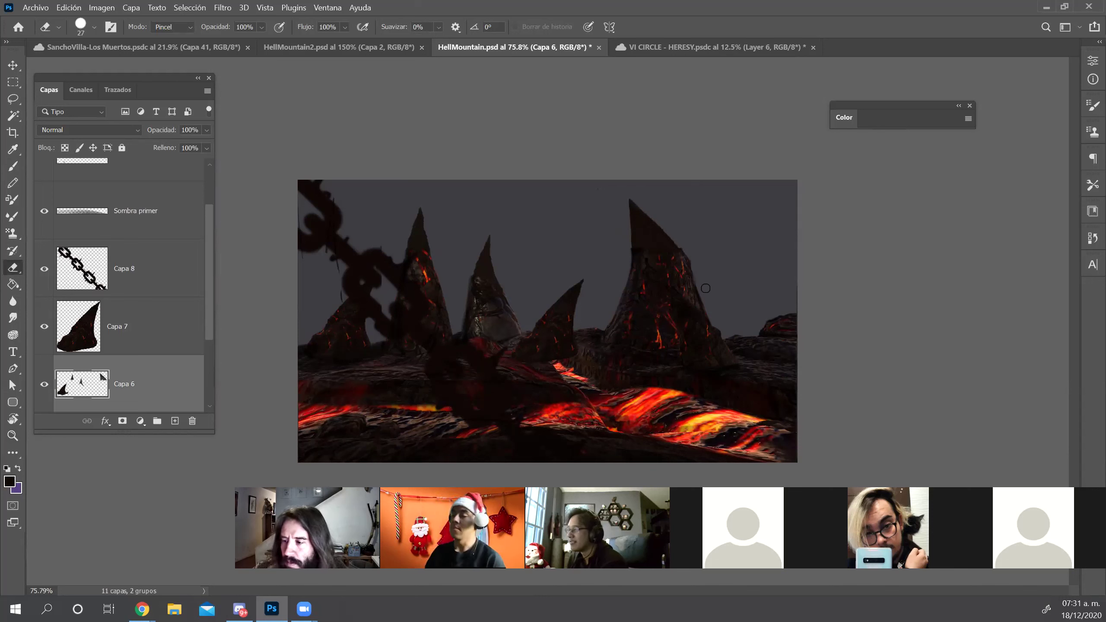
pyautogui.press('b')
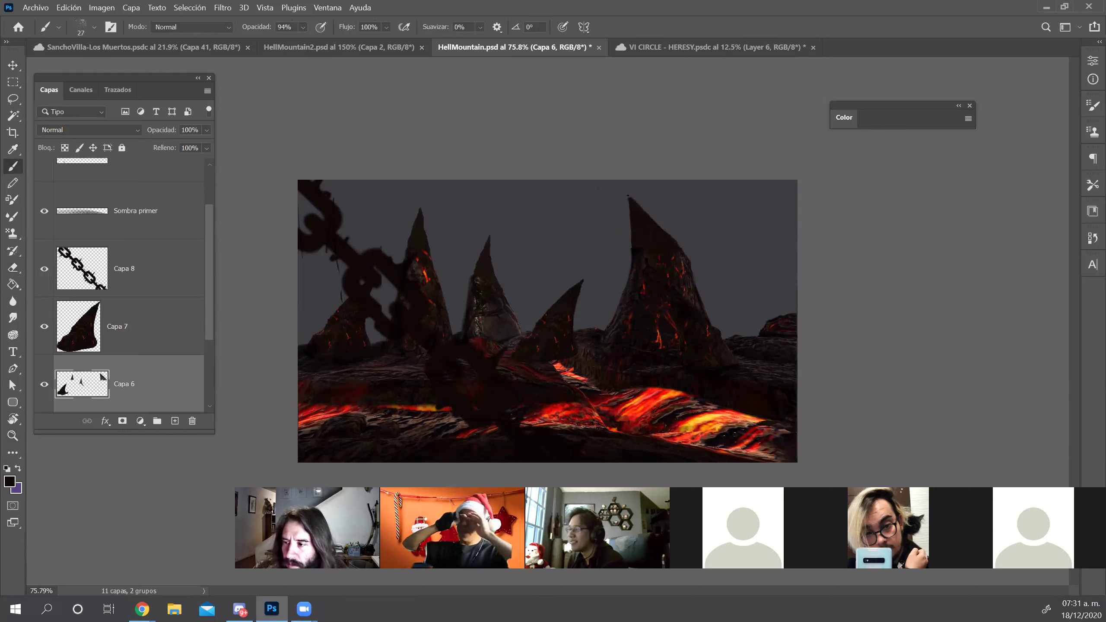
pyautogui.press('e')
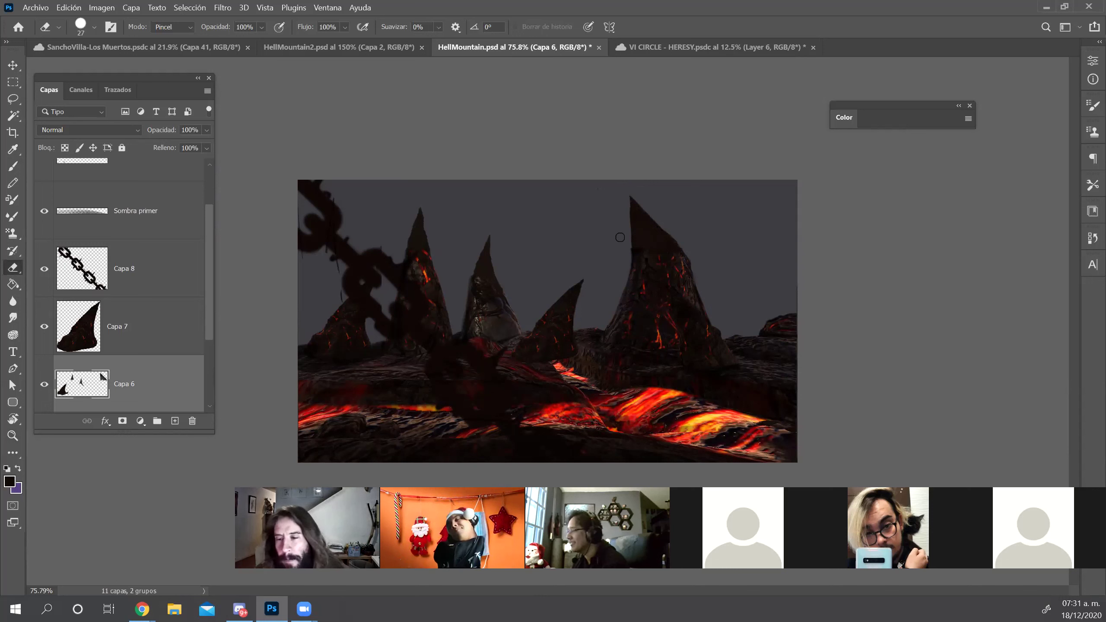
# Extend the large rock's peak up to the canvas's upper edge and smooth its sides
pyautogui.press('b')
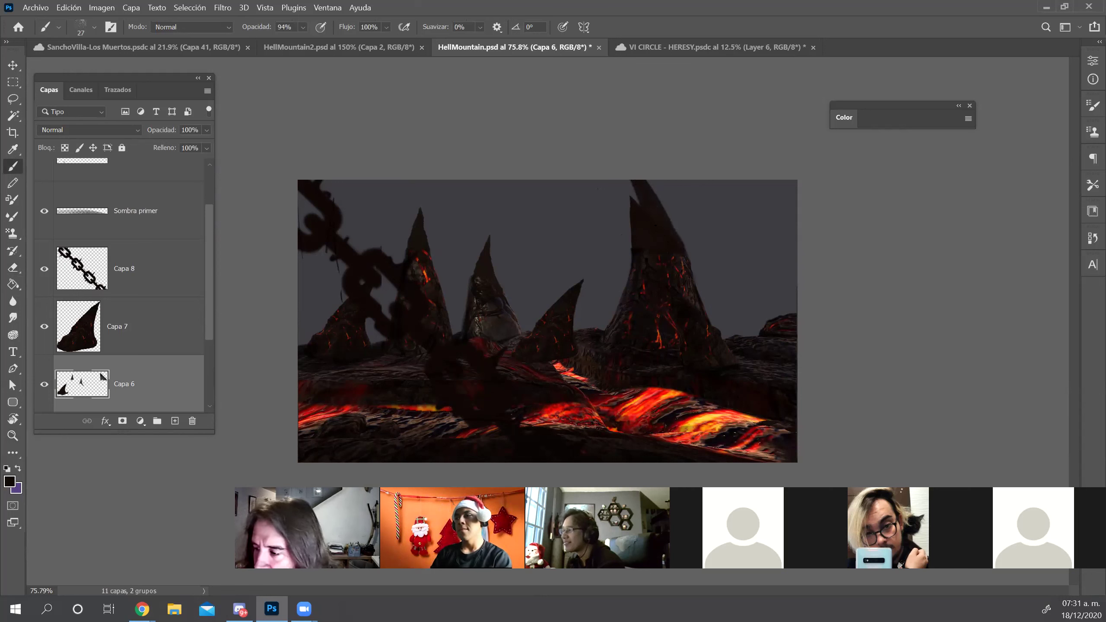
pyautogui.press('e')
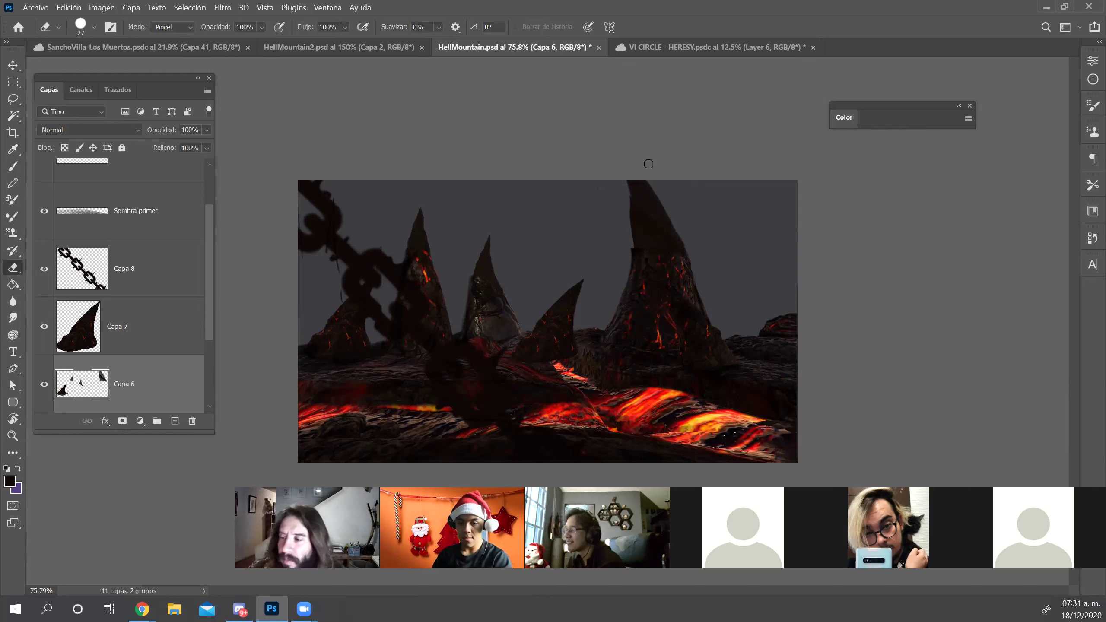
pyautogui.press('b')
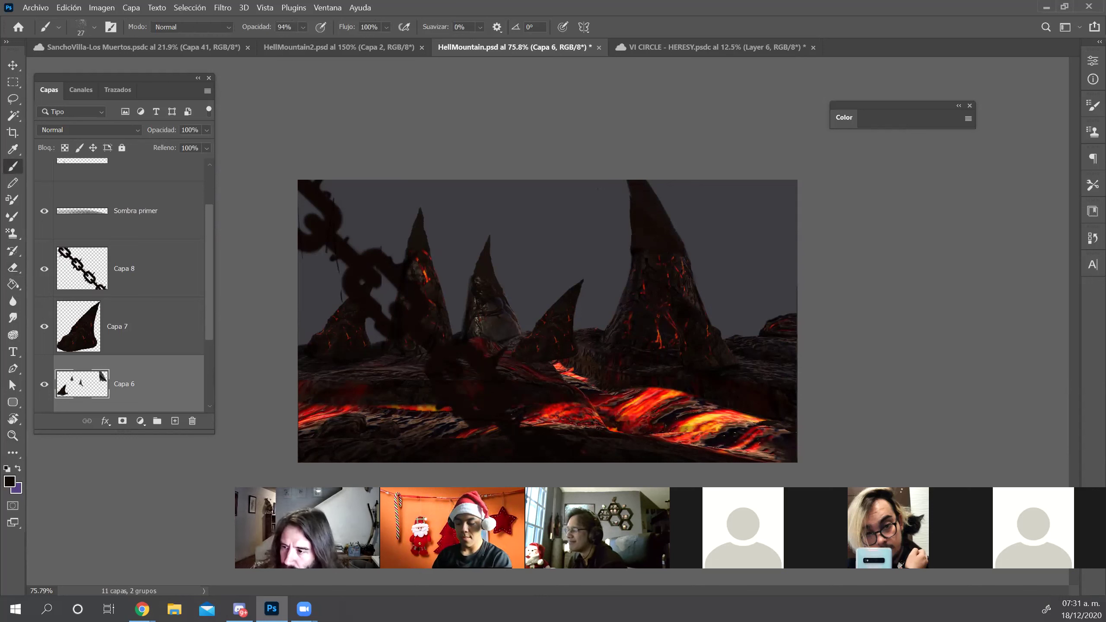
pyautogui.press('e')
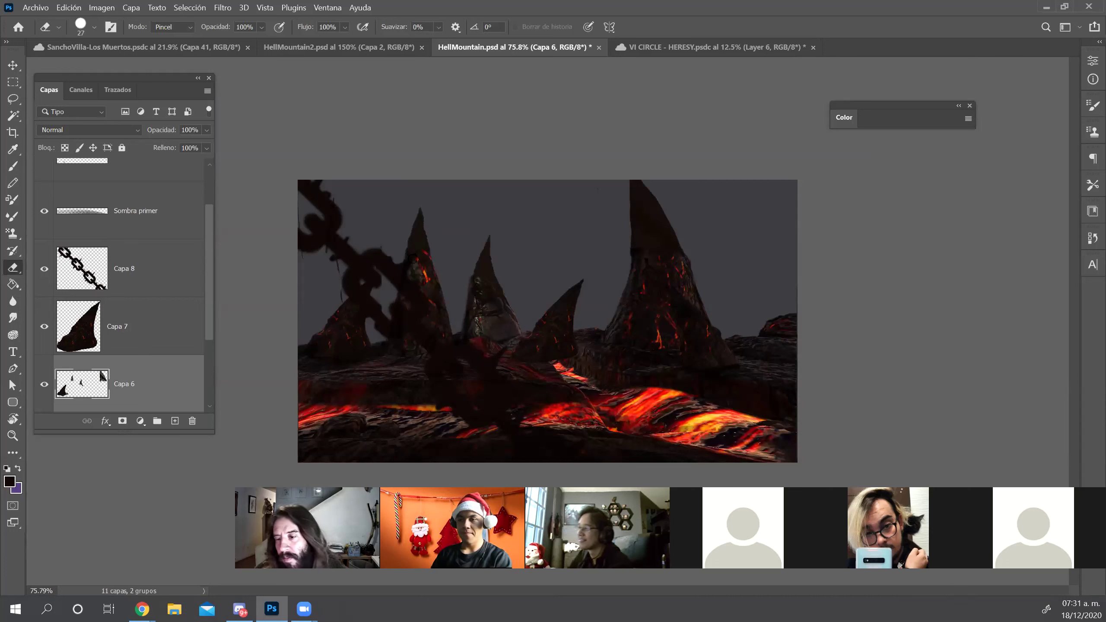
# Lasso the tall rock behind the chain and delete it from both Capa 1 and Capa 6
pyautogui.press('v')
pyautogui.click(436, 292)
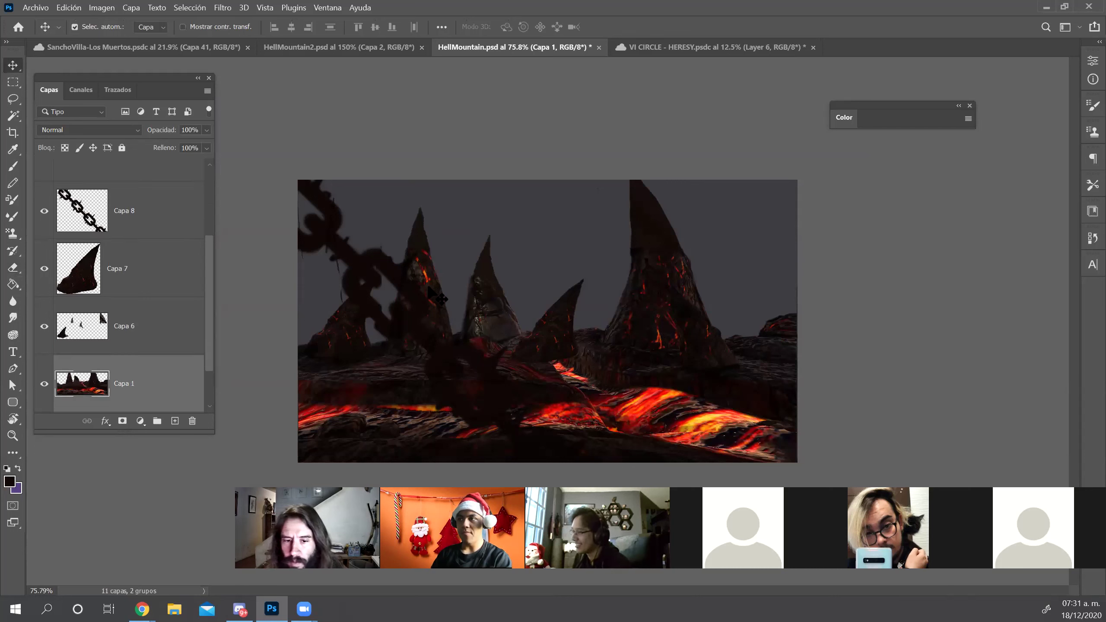
pyautogui.press('l')
pyautogui.moveTo(454, 320)
pyautogui.mouseDown()
pyautogui.moveTo(418, 362)
pyautogui.moveTo(402, 356)
pyautogui.moveTo(383, 307)
pyautogui.moveTo(454, 255)
pyautogui.mouseUp()
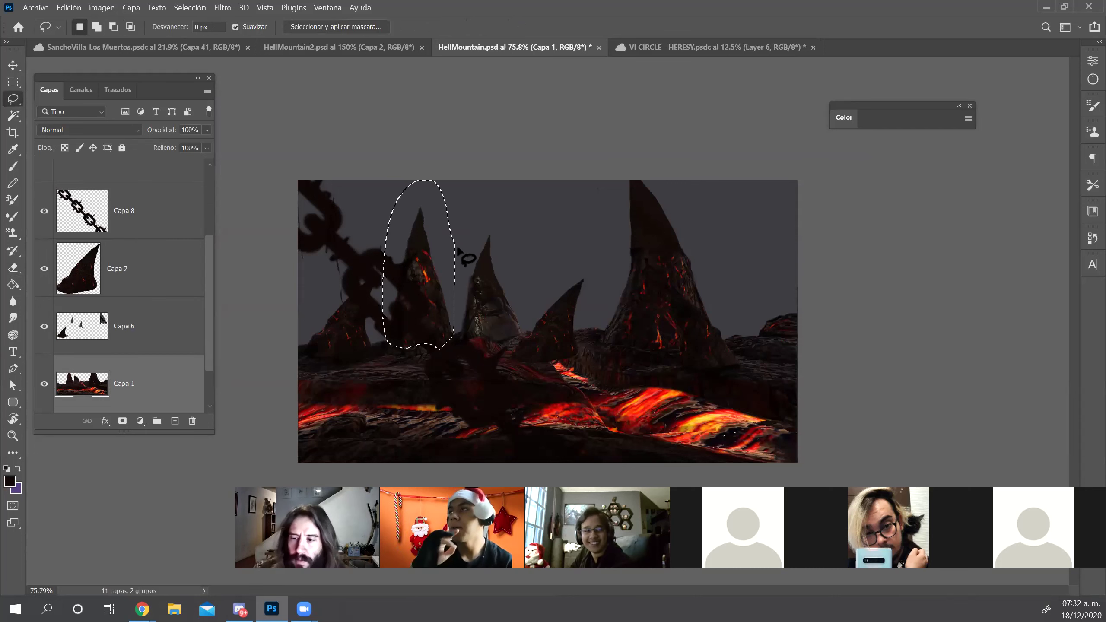
pyautogui.press('Delete')
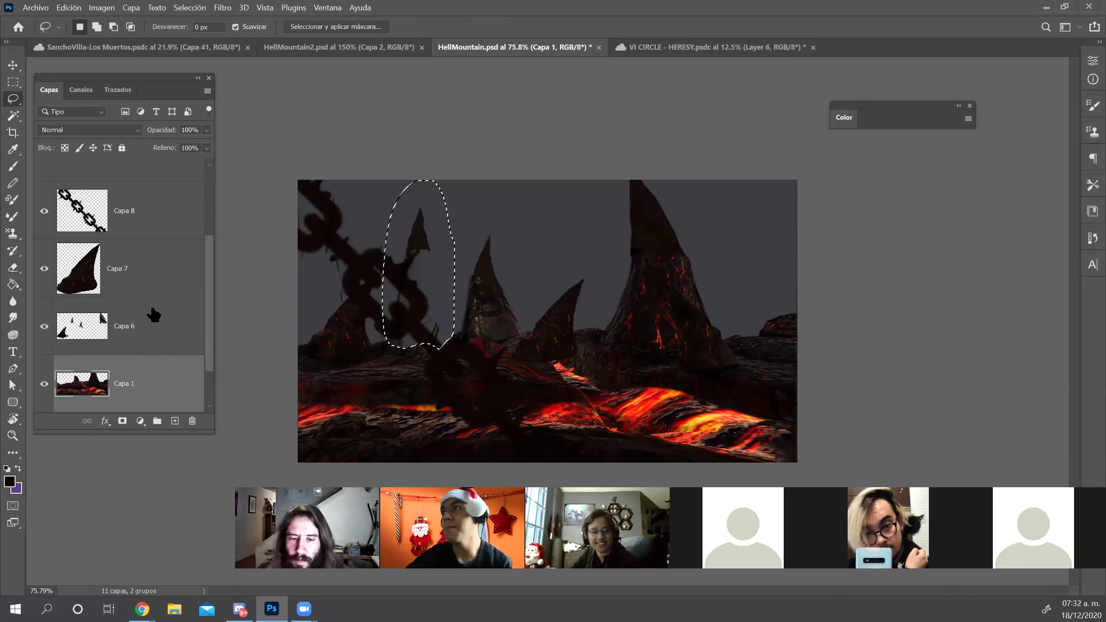
pyautogui.click(153, 315)
pyautogui.press('Delete')
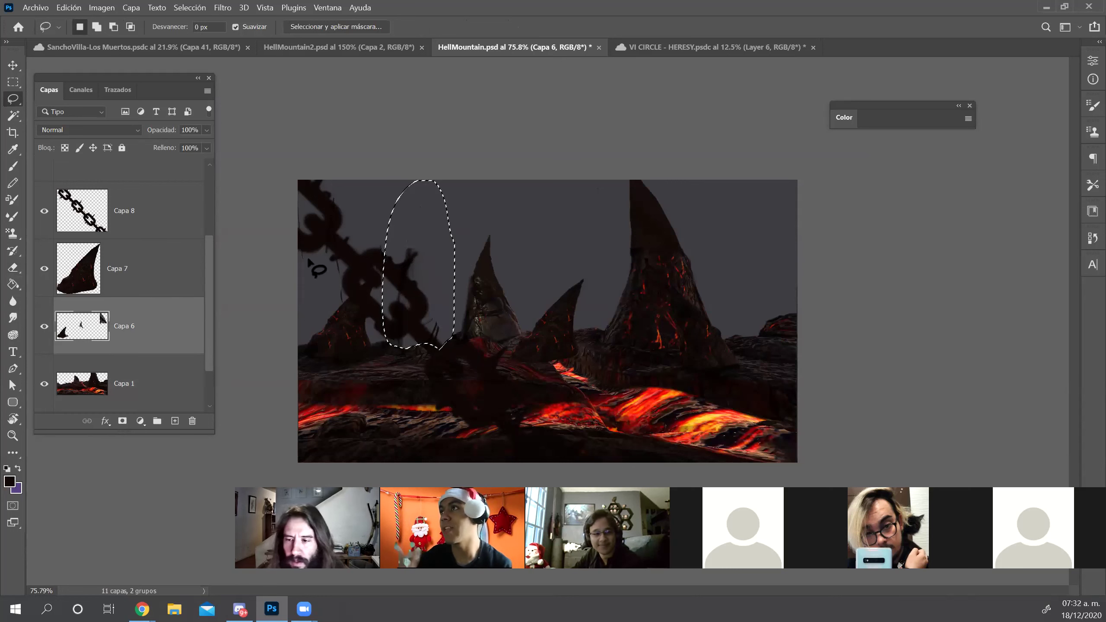
# Deselect and erase the leftover strand above the middle chain link on Capa 8 and Sobras
pyautogui.press('v')
pyautogui.hotkey('ctrl', 'd')
pyautogui.moveTo(419, 246)
pyautogui.mouseDown()
pyautogui.moveTo(409, 261)
pyautogui.moveTo(417, 280)
pyautogui.moveTo(425, 272)
pyautogui.mouseUp()
pyautogui.press('e')
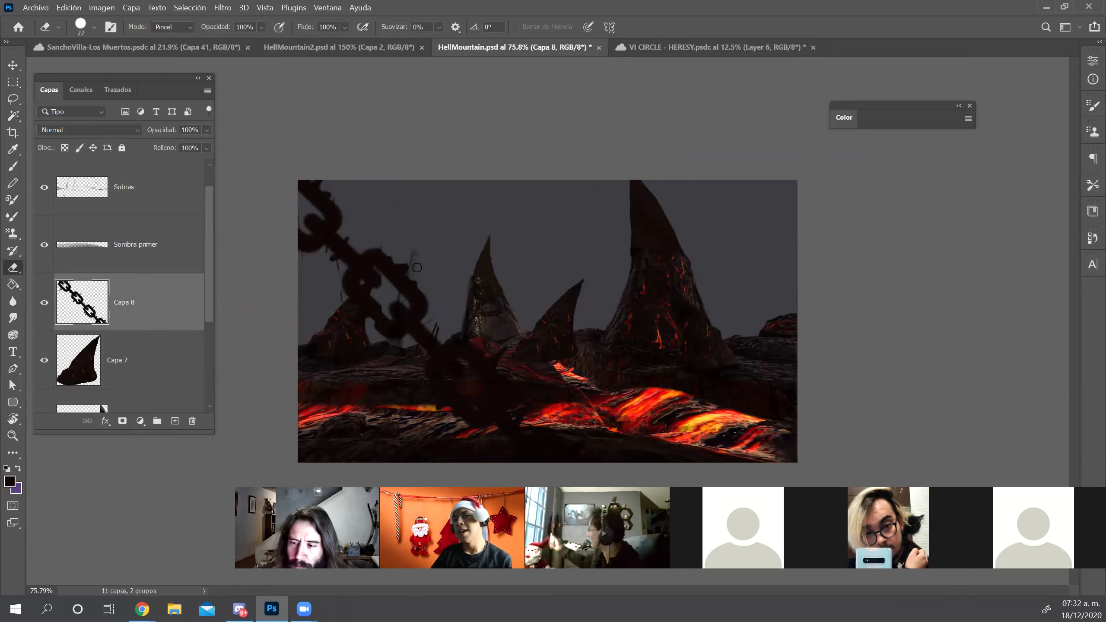
pyautogui.keyDown('ctrl'); pyautogui.click(415, 257); pyautogui.keyUp('ctrl')
pyautogui.moveTo(413, 267)
pyautogui.mouseDown()
pyautogui.moveTo(411, 239)
pyautogui.moveTo(417, 261)
pyautogui.mouseUp()
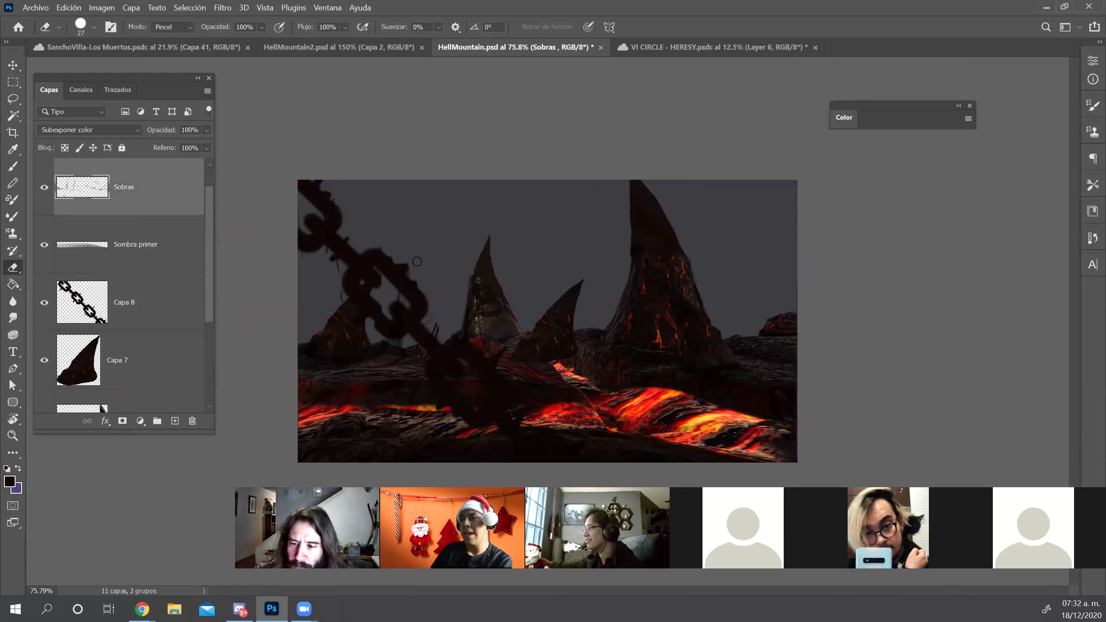
# Return to layer Capa 8 and paint a small dark spike on the middle chain link
pyautogui.press('b')
pyautogui.hotkey('alt', '[')
pyautogui.hotkey('alt', '[')
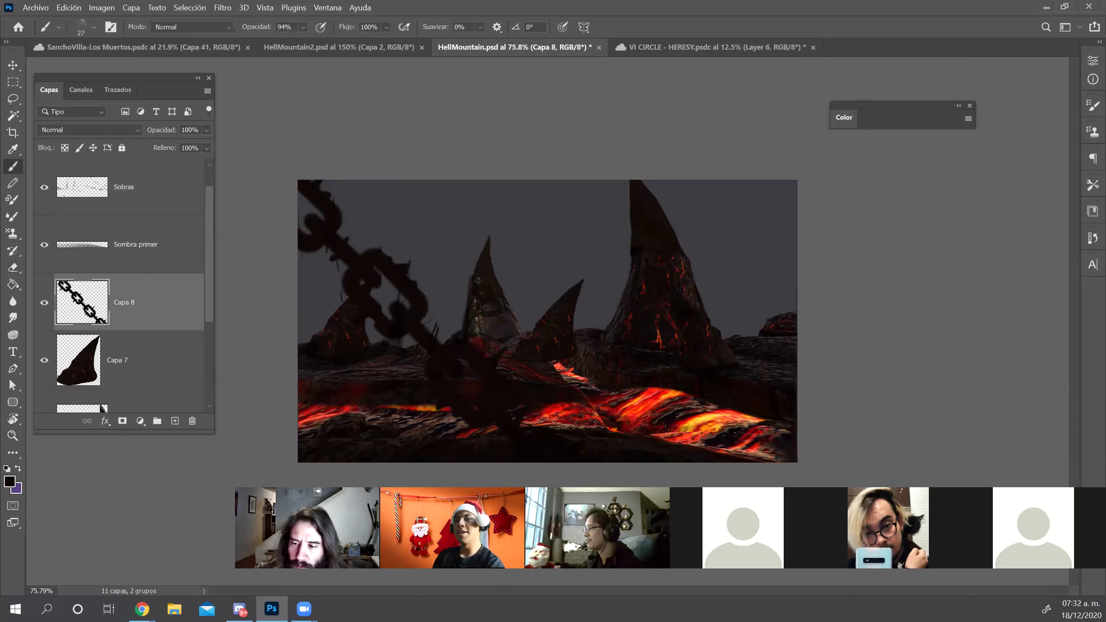
pyautogui.press('e')
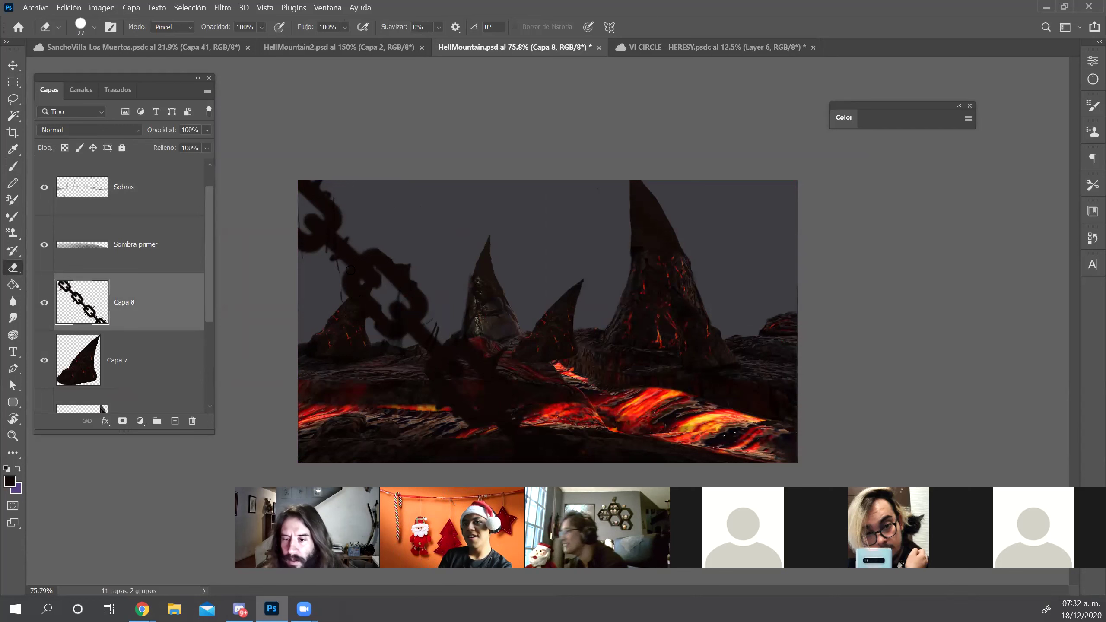
# Erase stray bits along the chain on Capa 8, reducing the Eraser to 14 px, and touch up its links
pyautogui.press('v')
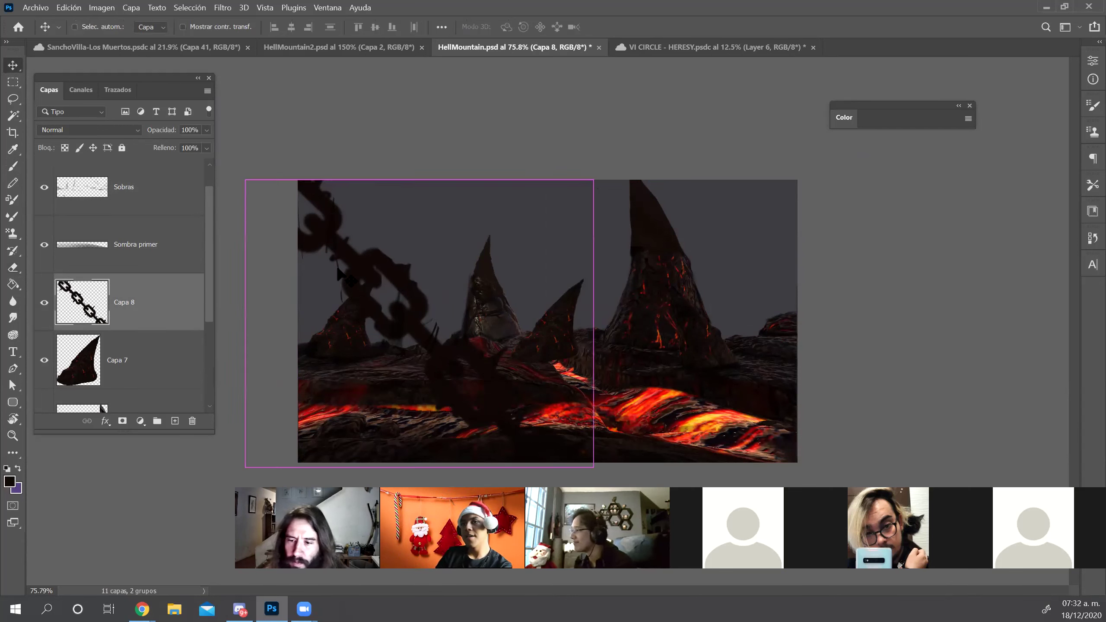
pyautogui.press('e')
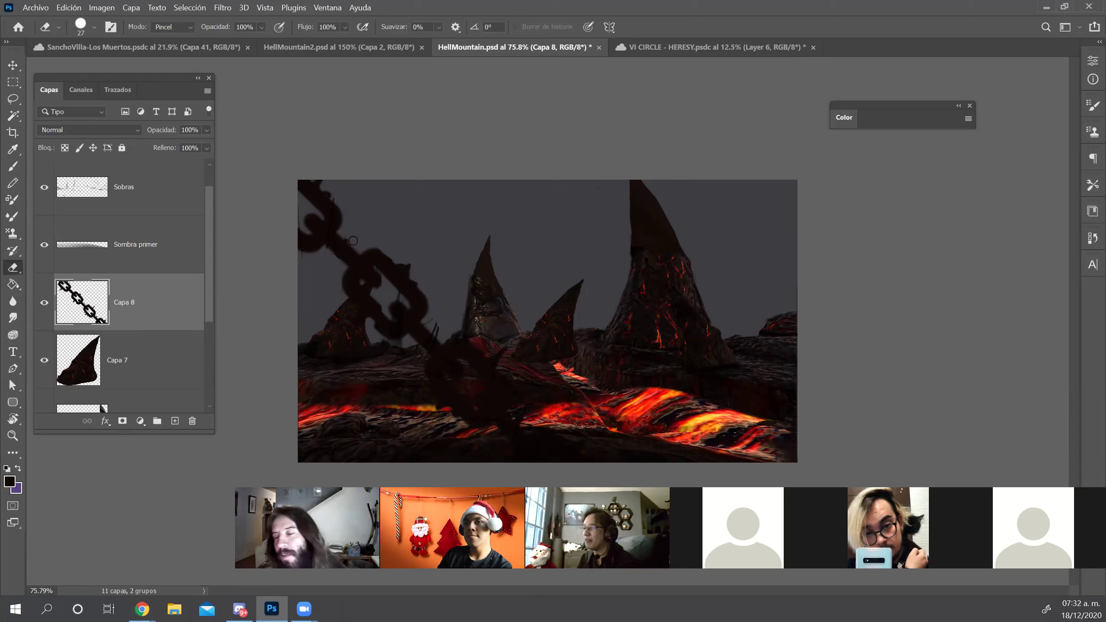
pyautogui.moveTo(391, 252); pyautogui.dragTo(386, 254)
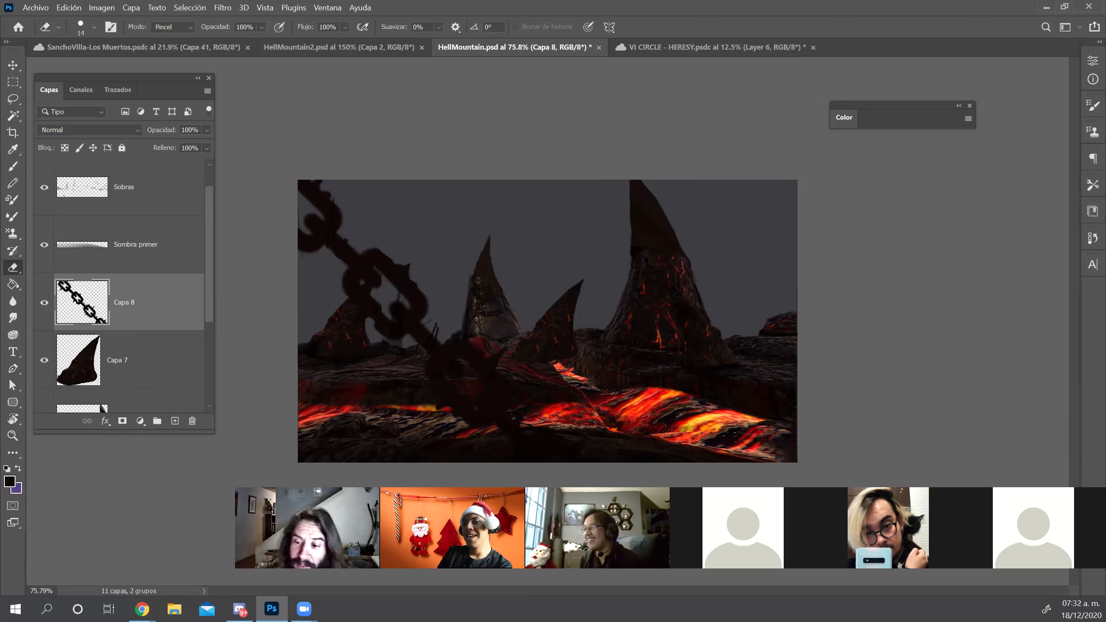
pyautogui.press('b')
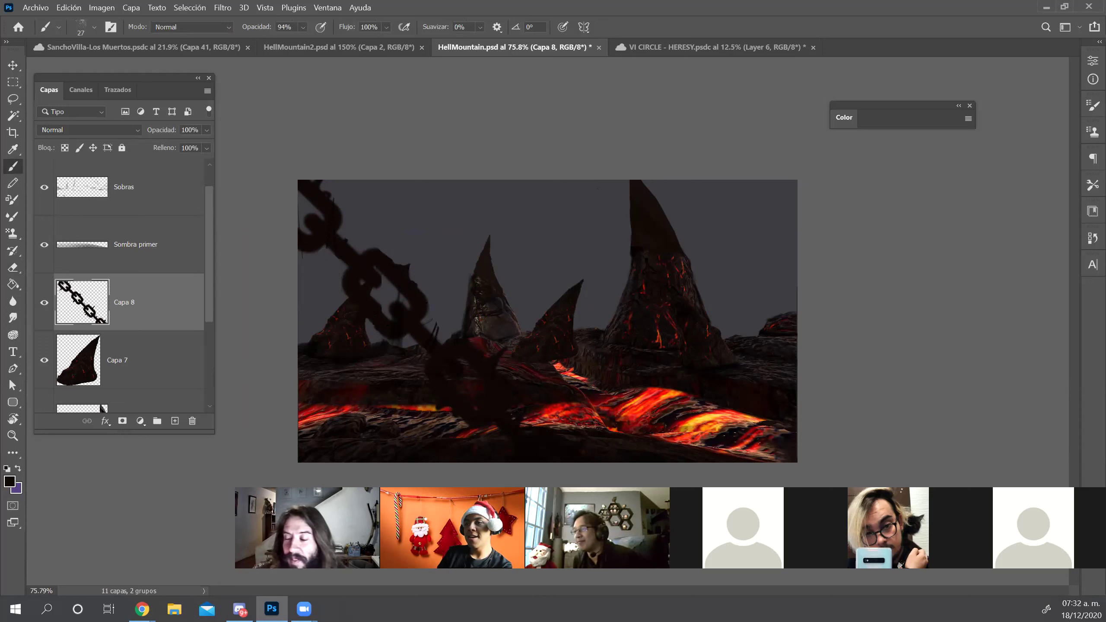
pyautogui.press('e')
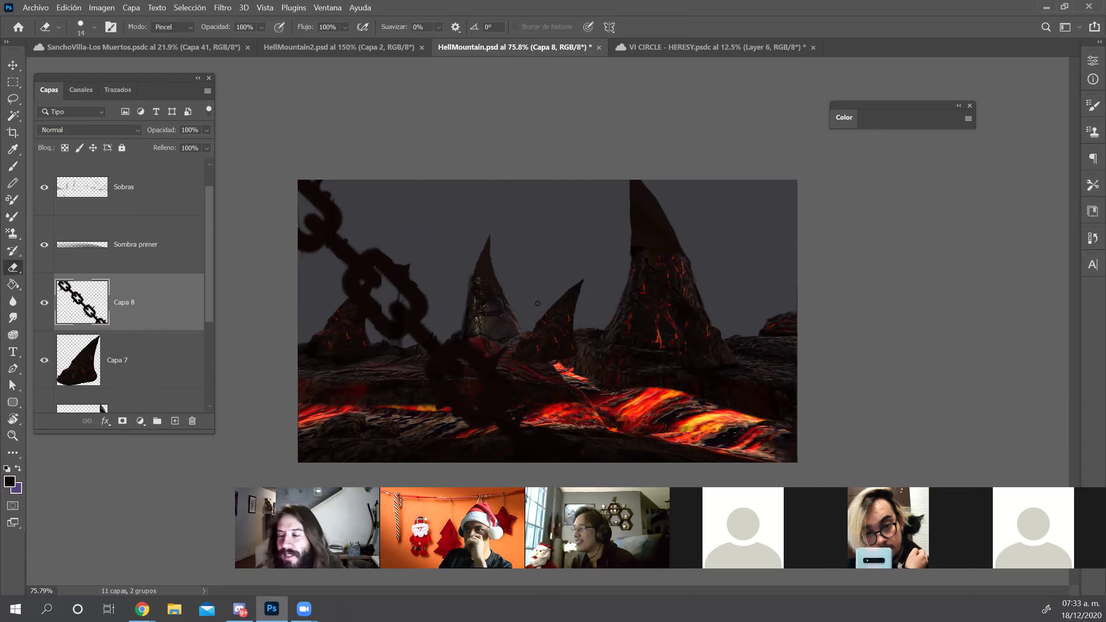
# Choose the Swoosh brush for detailing the middle rock and reduce its size to 14 px
pyautogui.press('z')
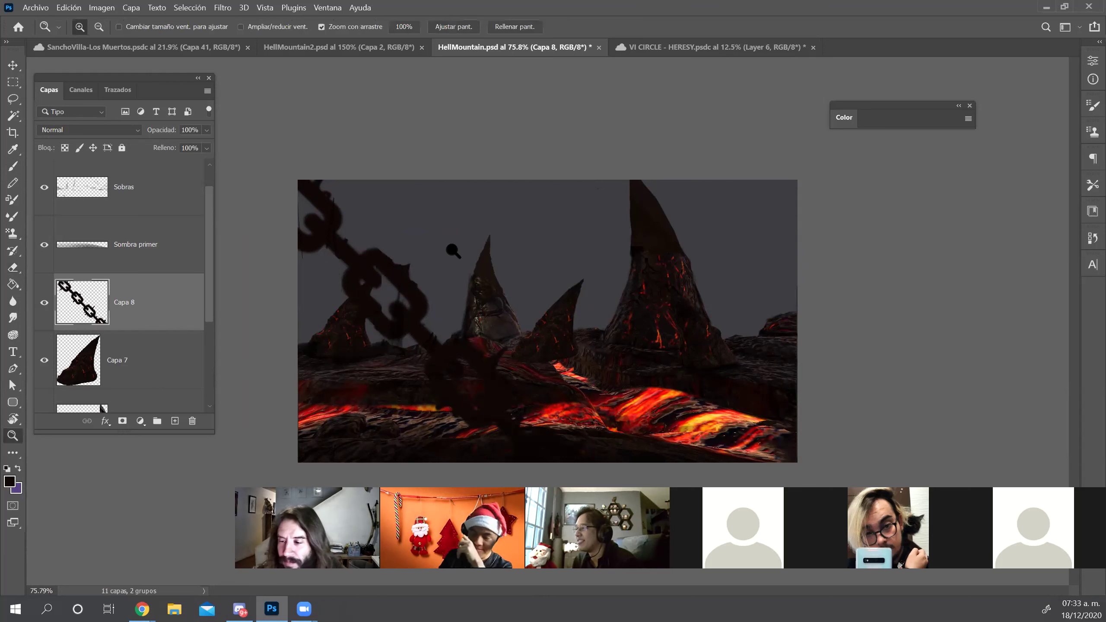
pyautogui.moveTo(477, 263); pyautogui.dragTo(504, 265)
pyautogui.press('b')
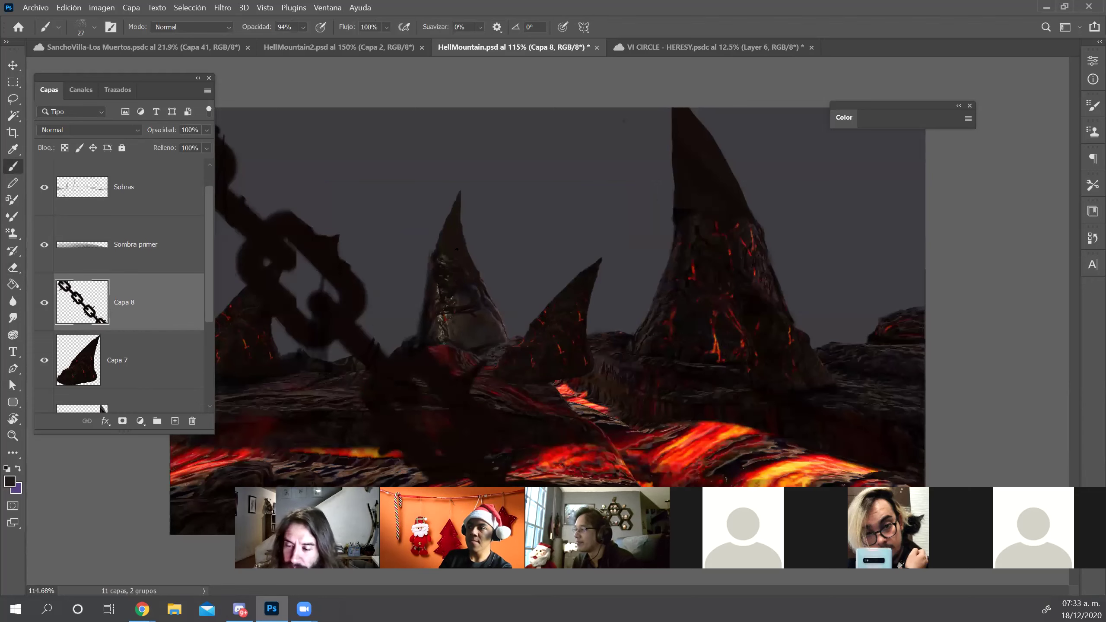
pyautogui.rightClick(456, 252)
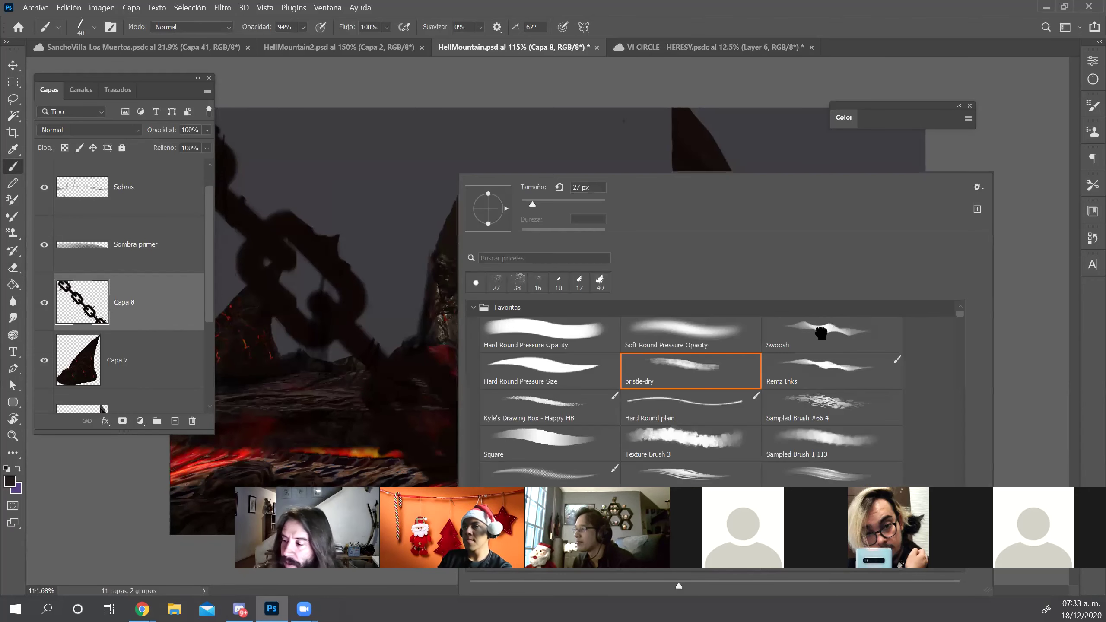
pyautogui.doubleClick(820, 333)
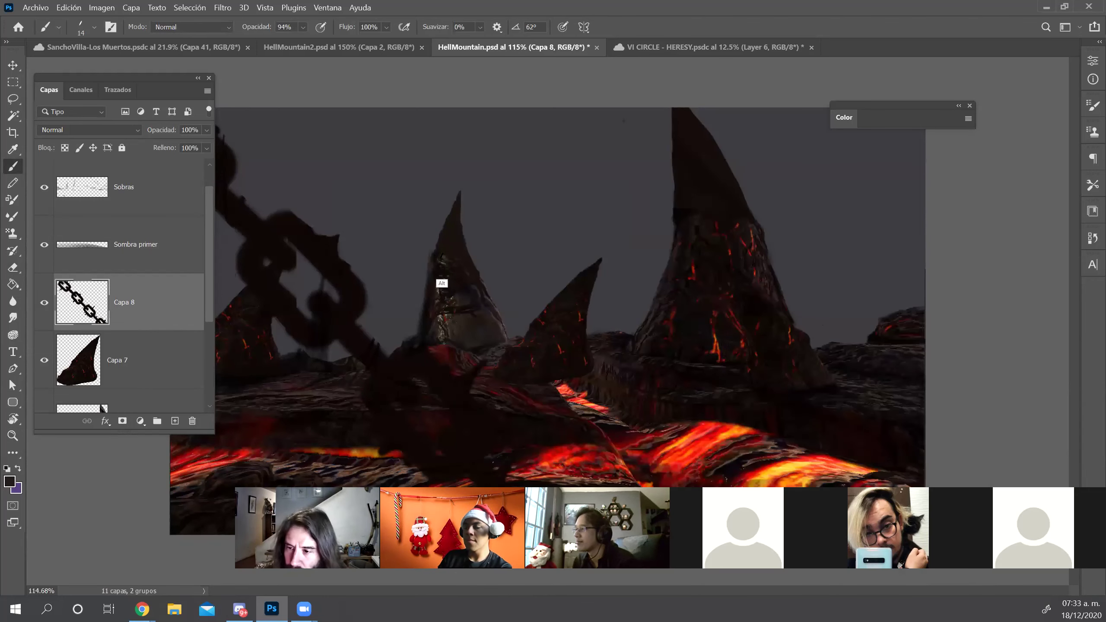
# Switch to layer Sobras and touch up the left edge and upper part of the middle rock horn
pyautogui.press('v')
pyautogui.click(440, 254)
pyautogui.press('e')
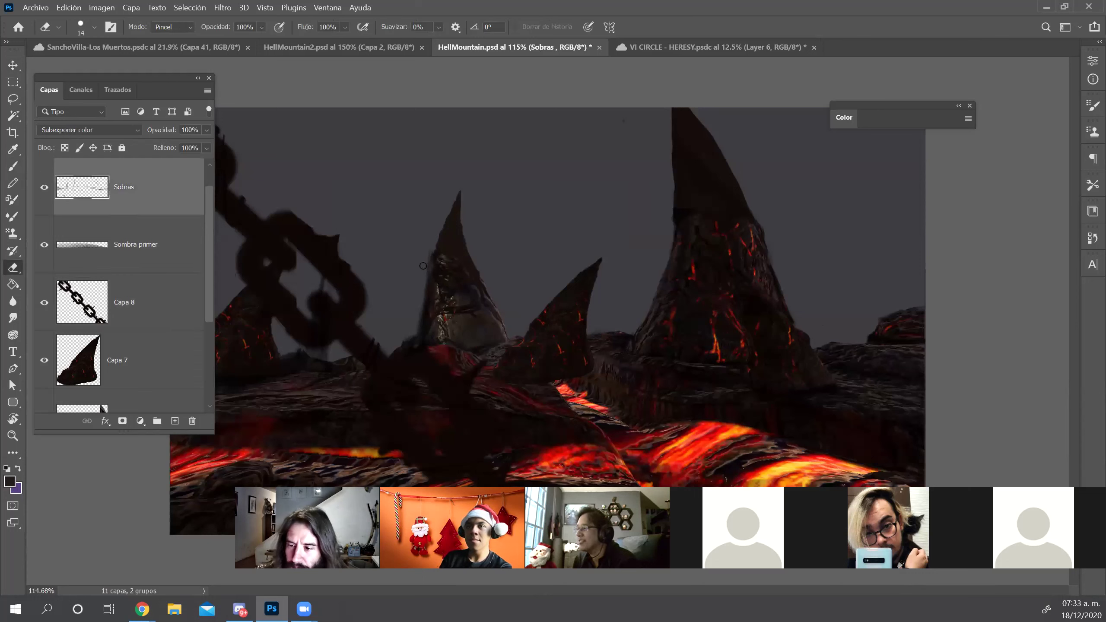
pyautogui.press('b')
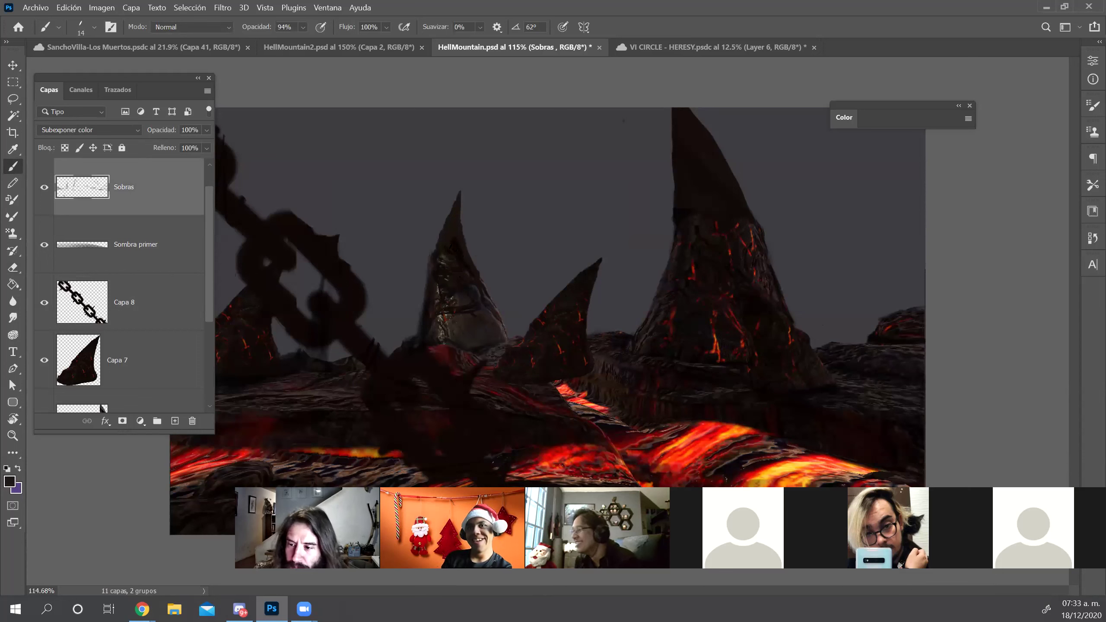
pyautogui.press('alt')
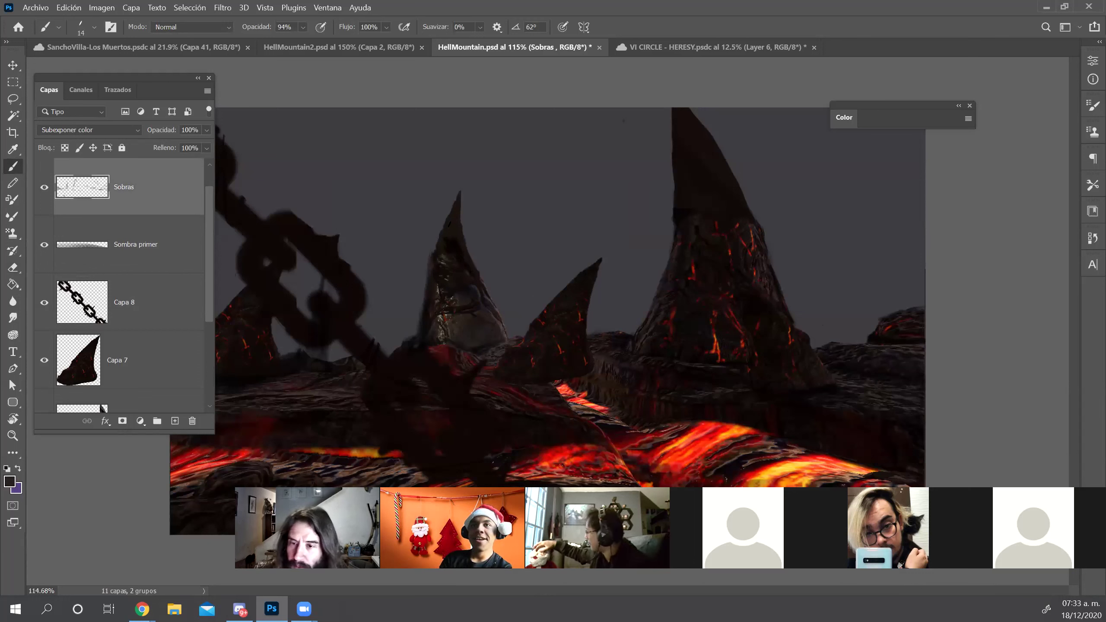
# Create a new layer above Sobras and paint dark shading strokes over the middle horn up to its tip
pyautogui.click(175, 421)
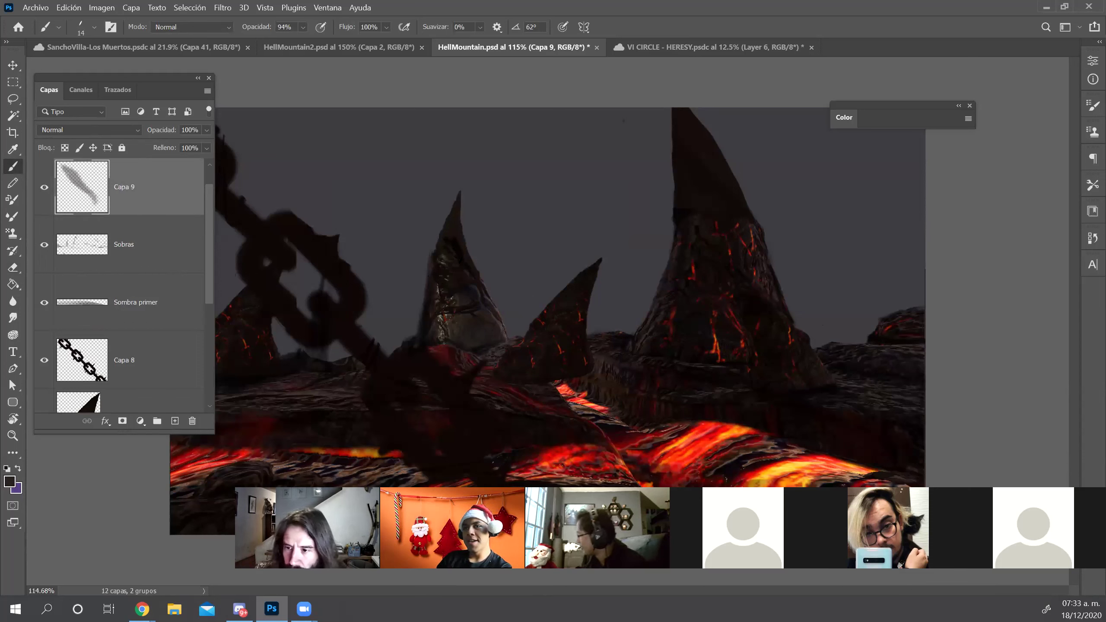
pyautogui.moveTo(461, 283); pyautogui.dragTo(475, 302)
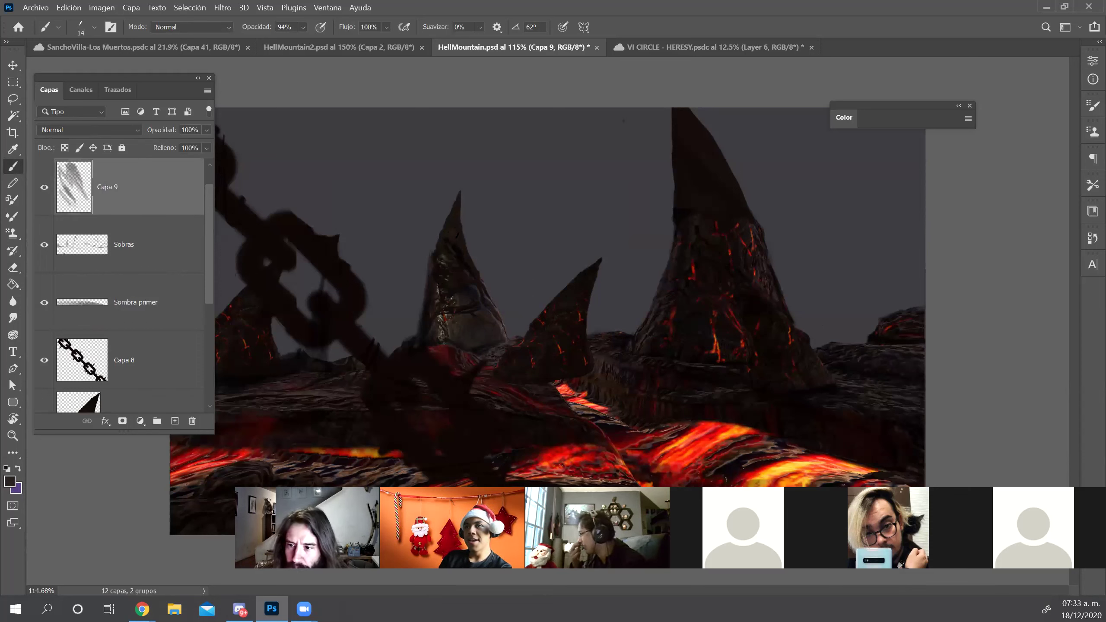
pyautogui.moveTo(459, 246)
pyautogui.mouseDown()
pyautogui.moveTo(455, 272)
pyautogui.moveTo(492, 303)
pyautogui.mouseUp()
pyautogui.keyDown('alt'); pyautogui.click(474, 304); pyautogui.keyUp('alt')
pyautogui.moveTo(457, 213); pyautogui.dragTo(454, 239)
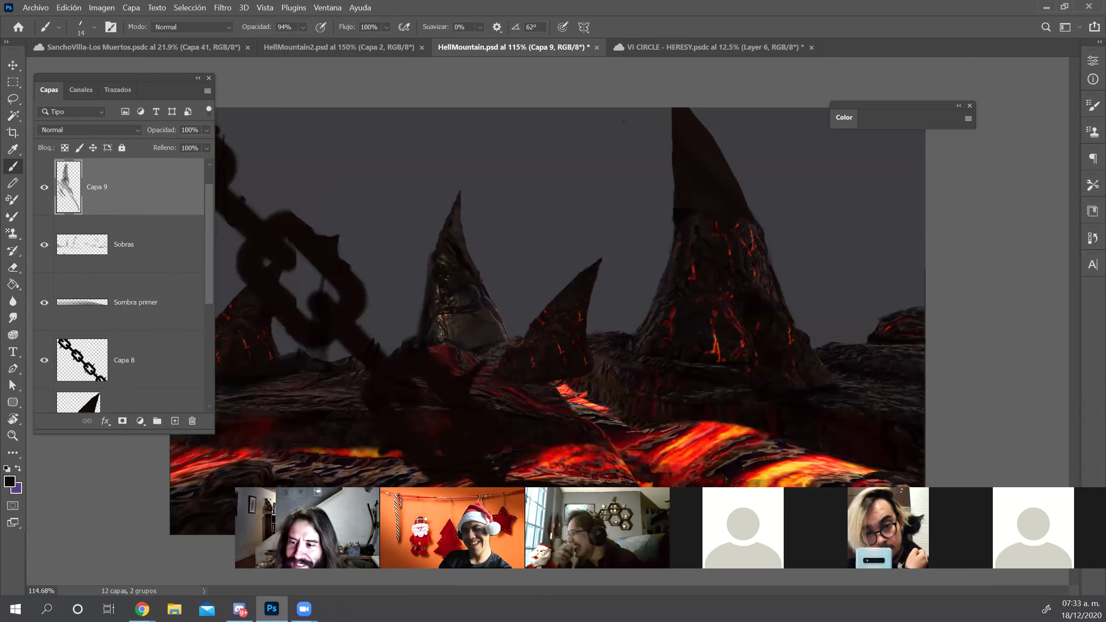
pyautogui.moveTo(458, 199); pyautogui.dragTo(460, 193)
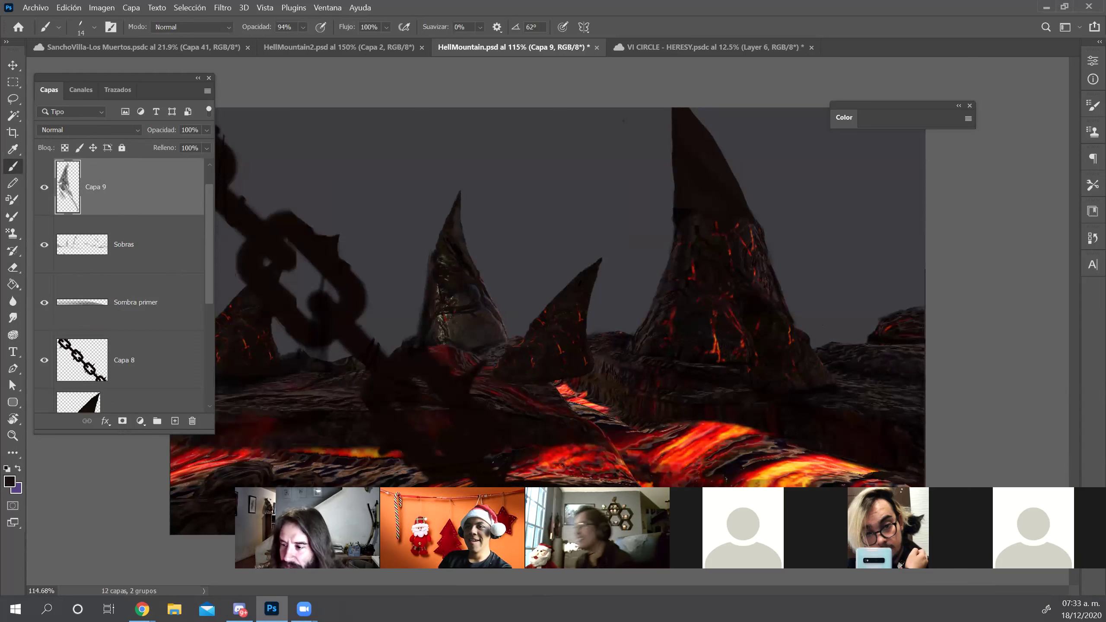
# Paint sampled dark rock tones on the small horn and the upper part of the large horn on Capa 9
pyautogui.moveTo(585, 276); pyautogui.dragTo(569, 286)
pyautogui.keyDown('alt'); pyautogui.click(672, 301); pyautogui.keyUp('alt')
pyautogui.keyDown('alt'); pyautogui.click(657, 325); pyautogui.keyUp('alt')
pyautogui.keyDown('alt'); pyautogui.click(659, 307); pyautogui.keyUp('alt')
pyautogui.moveTo(690, 198)
pyautogui.mouseDown()
pyautogui.moveTo(684, 213)
pyautogui.moveTo(698, 209)
pyautogui.mouseUp()
pyautogui.moveTo(702, 171); pyautogui.dragTo(694, 195)
pyautogui.moveTo(699, 152)
pyautogui.mouseDown()
pyautogui.moveTo(691, 178)
pyautogui.moveTo(686, 150)
pyautogui.mouseUp()
# Sample more rock colours and blend the large horn's smooth tip into its rocky base, enlarging the brush to 48 px
pyautogui.keyDown('alt'); pyautogui.click(748, 226); pyautogui.keyUp('alt')
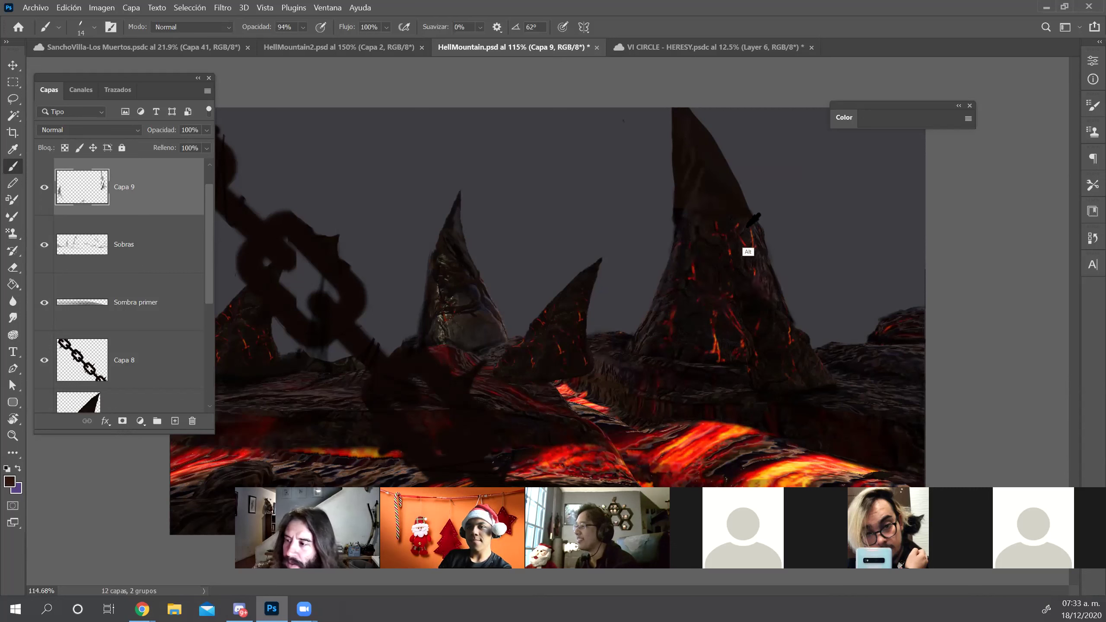
pyautogui.moveTo(716, 187); pyautogui.dragTo(728, 187)
pyautogui.keyDown('alt'); pyautogui.click(485, 332); pyautogui.keyUp('alt')
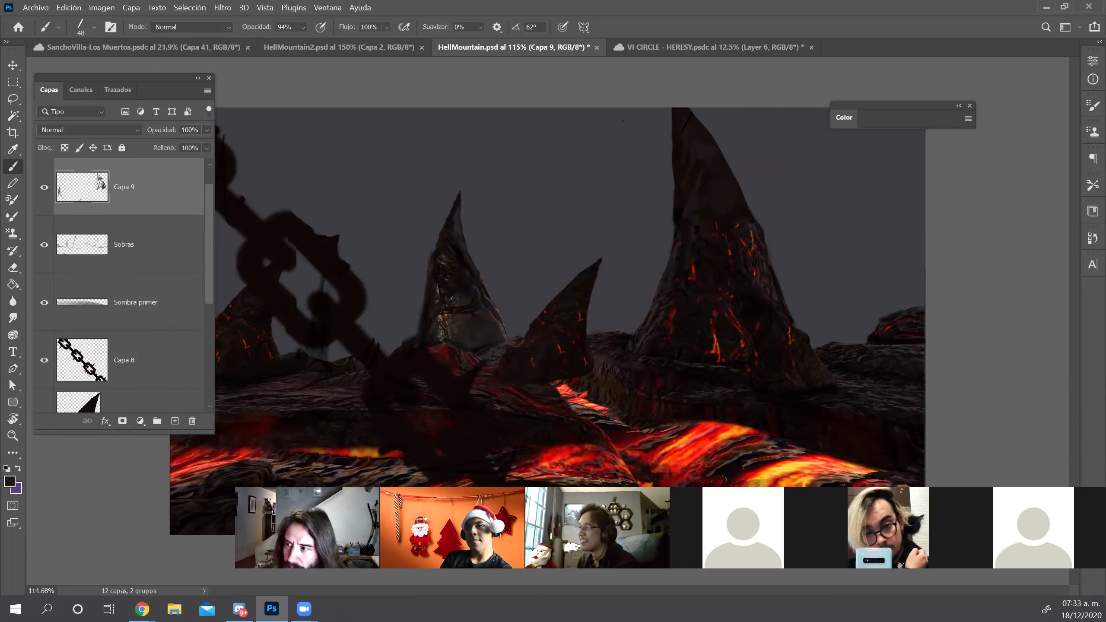
pyautogui.moveTo(724, 208); pyautogui.dragTo(718, 208)
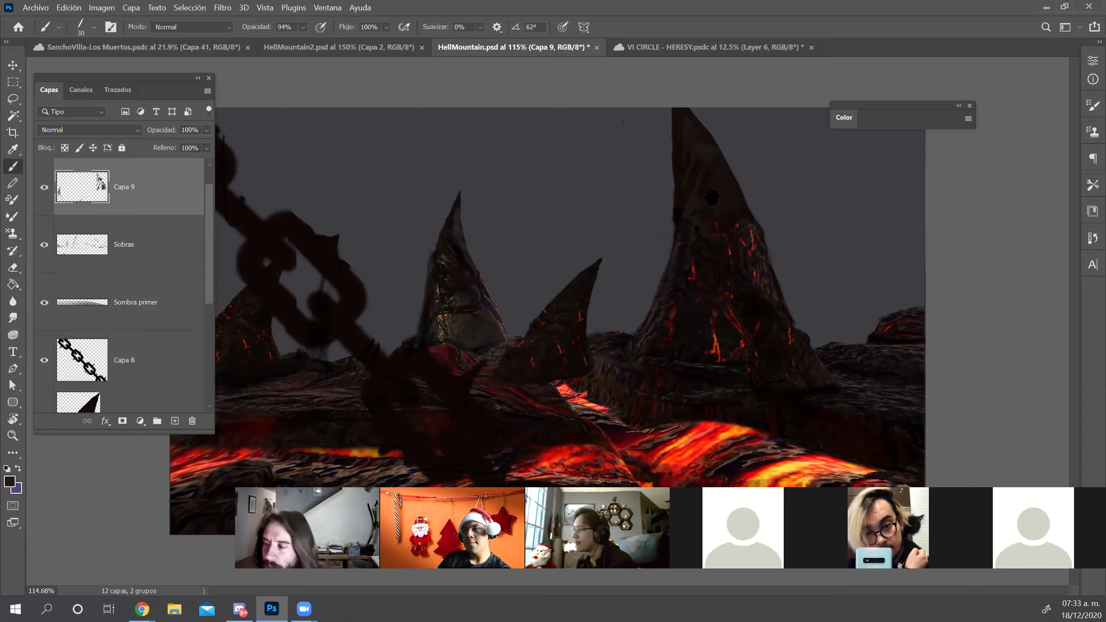
# Add finer rock shading to the upper half of the large horn, reducing the brush to 15 px
pyautogui.press('z')
pyautogui.moveTo(702, 215); pyautogui.dragTo(708, 214)
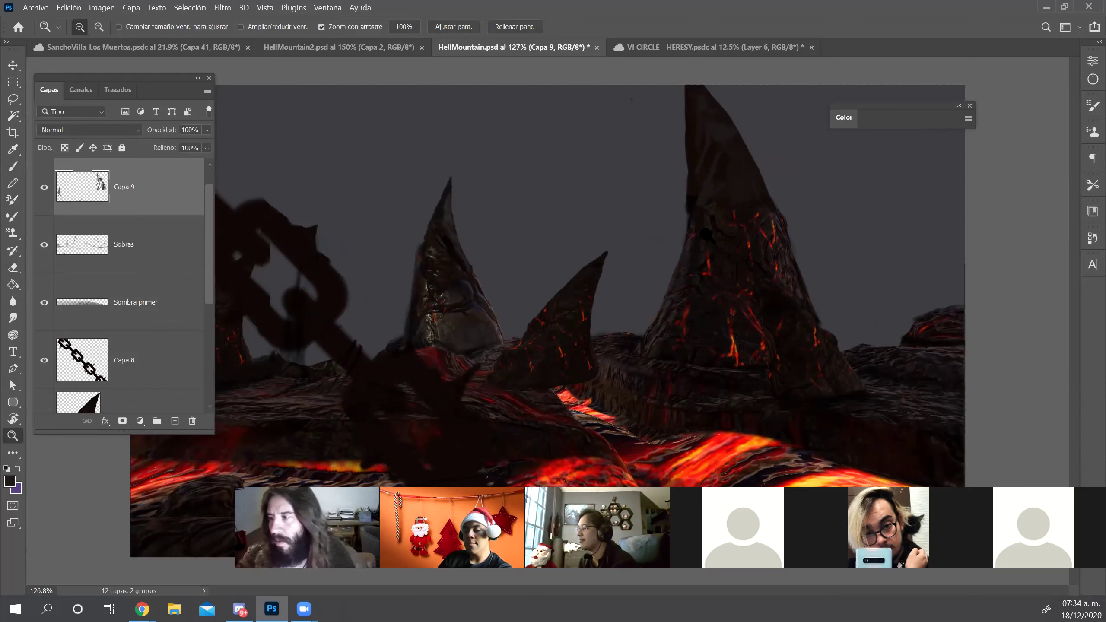
pyautogui.moveTo(737, 193); pyautogui.dragTo(730, 186)
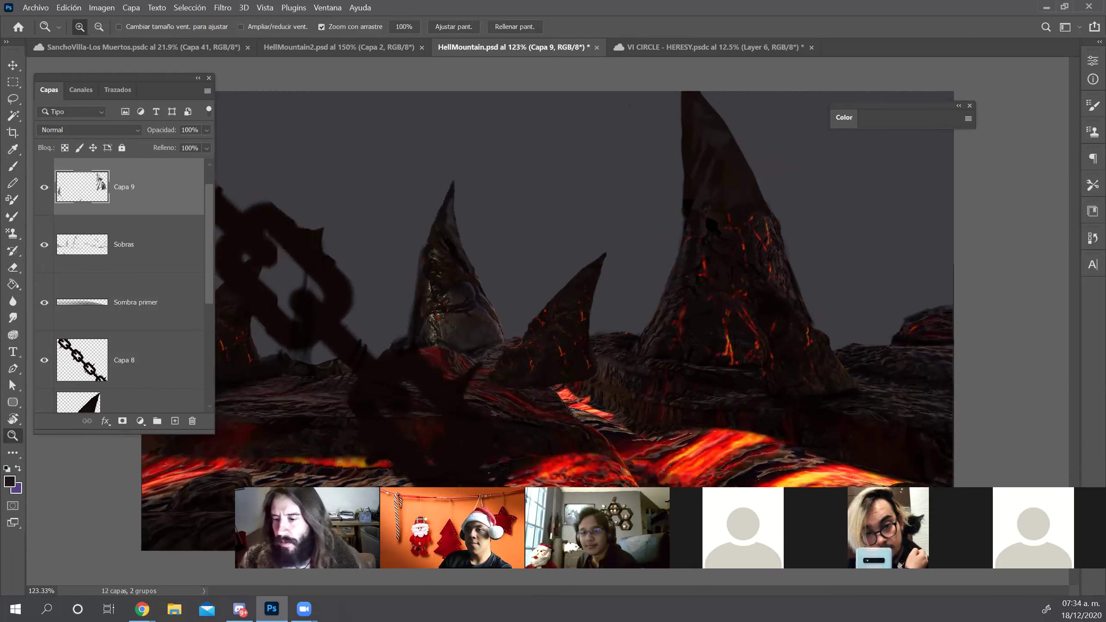
pyautogui.press('b')
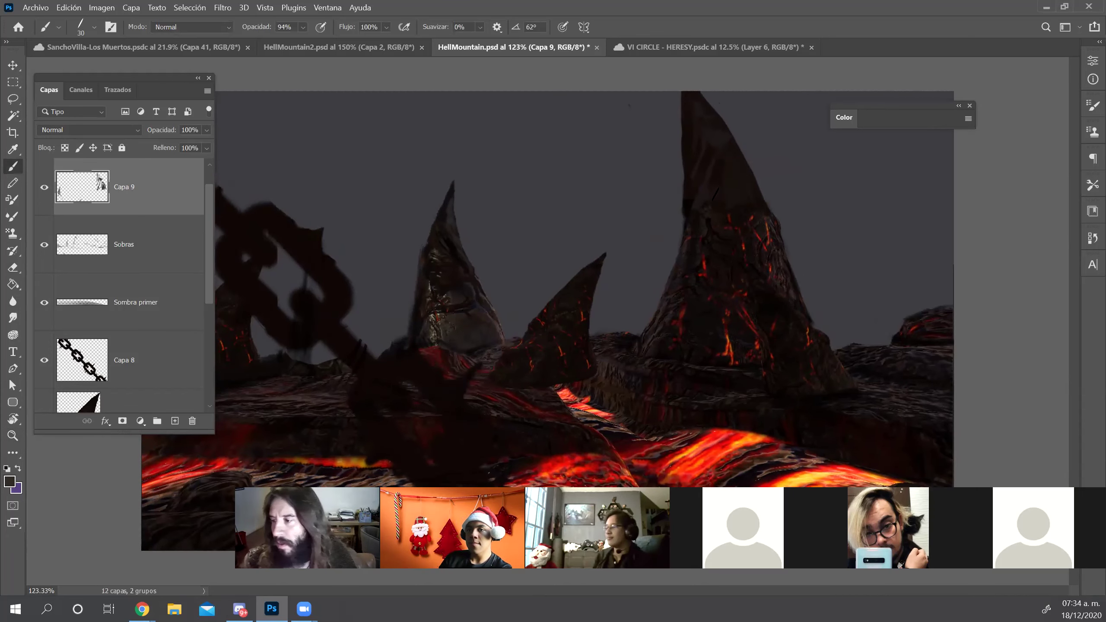
pyautogui.moveTo(715, 177); pyautogui.dragTo(708, 183)
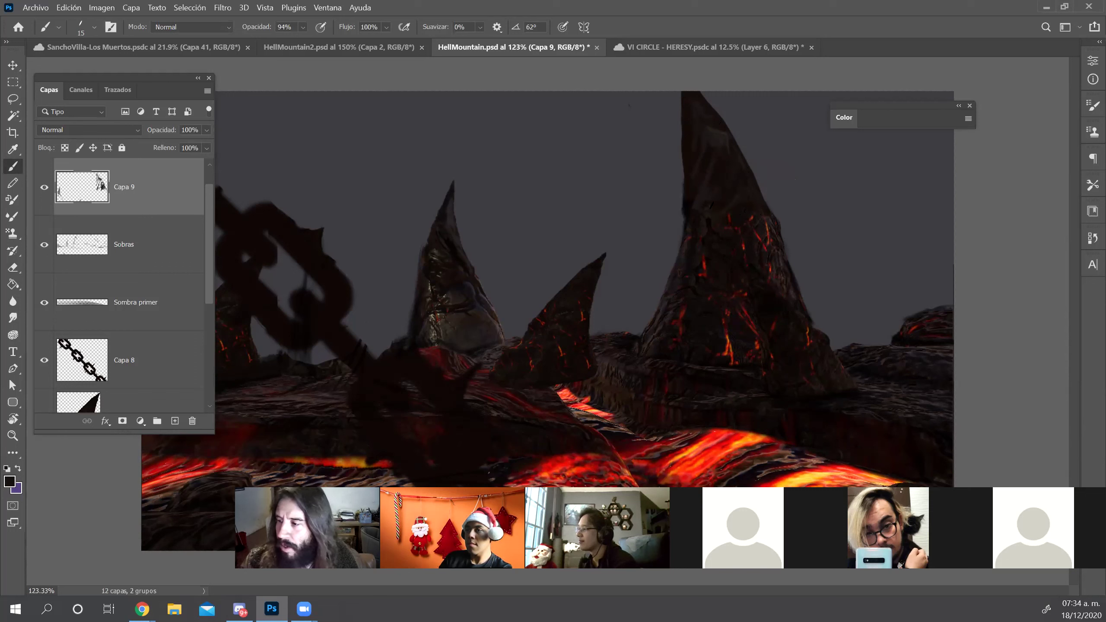
# Sample lava red and paint thin glowing cracks on the upper large horn with an 8 px brush
pyautogui.press('alt')
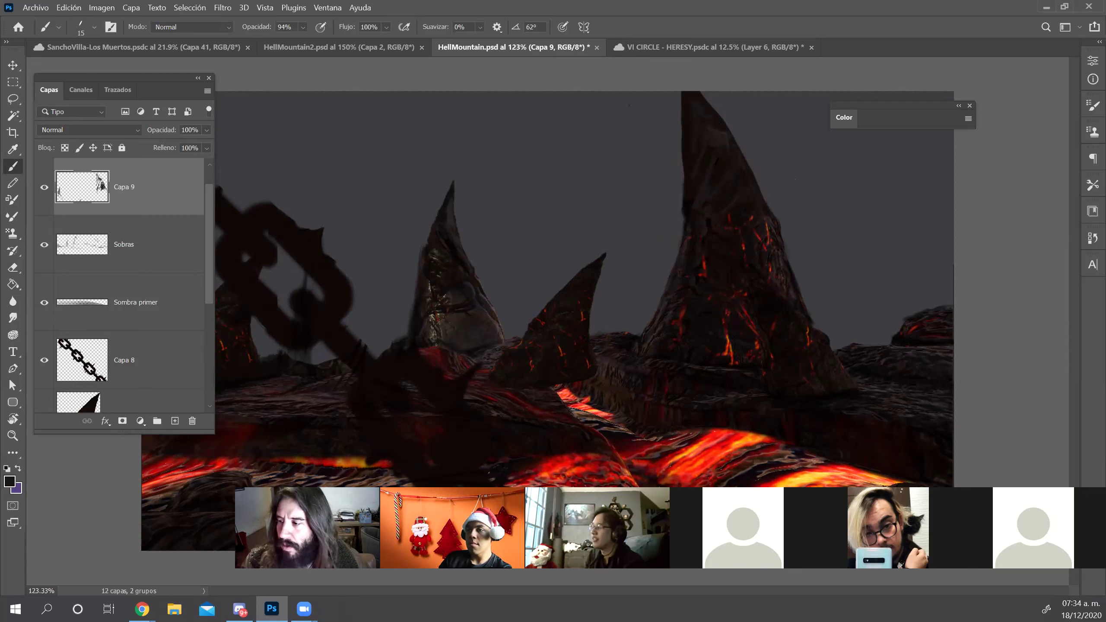
pyautogui.keyDown('alt'); pyautogui.click(704, 269); pyautogui.keyUp('alt')
pyautogui.keyDown('alt'); pyautogui.moveTo(718, 197); pyautogui.dragTo(714, 203); pyautogui.keyUp('alt')
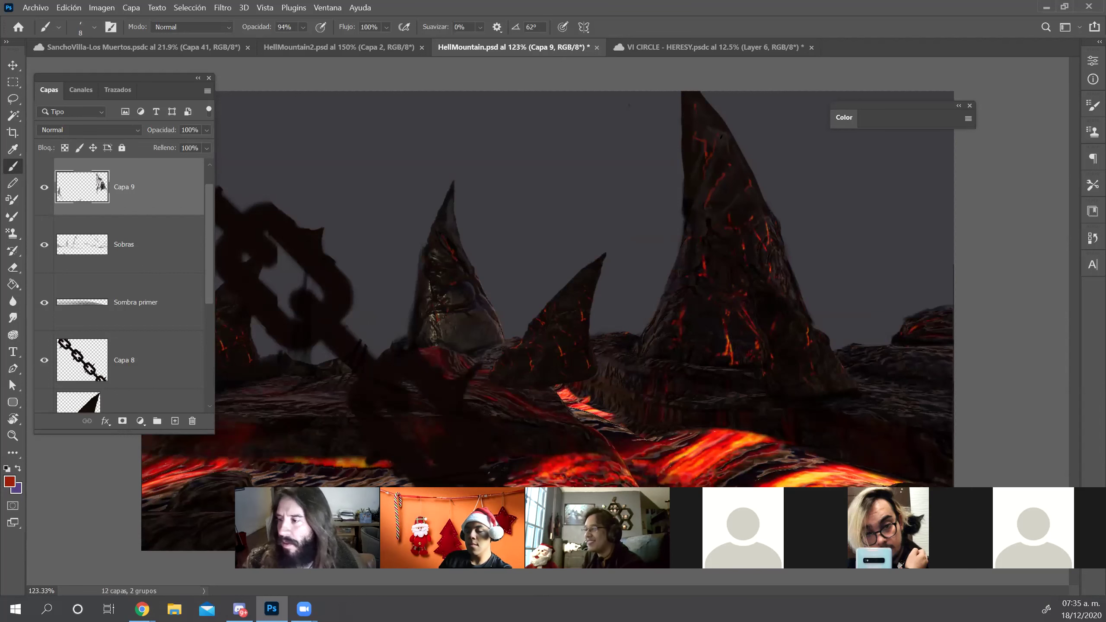
# Switch to layer Sobras and erase the leftover marks inside the middle chain link
pyautogui.press('z')
pyautogui.moveTo(788, 157); pyautogui.dragTo(767, 160)
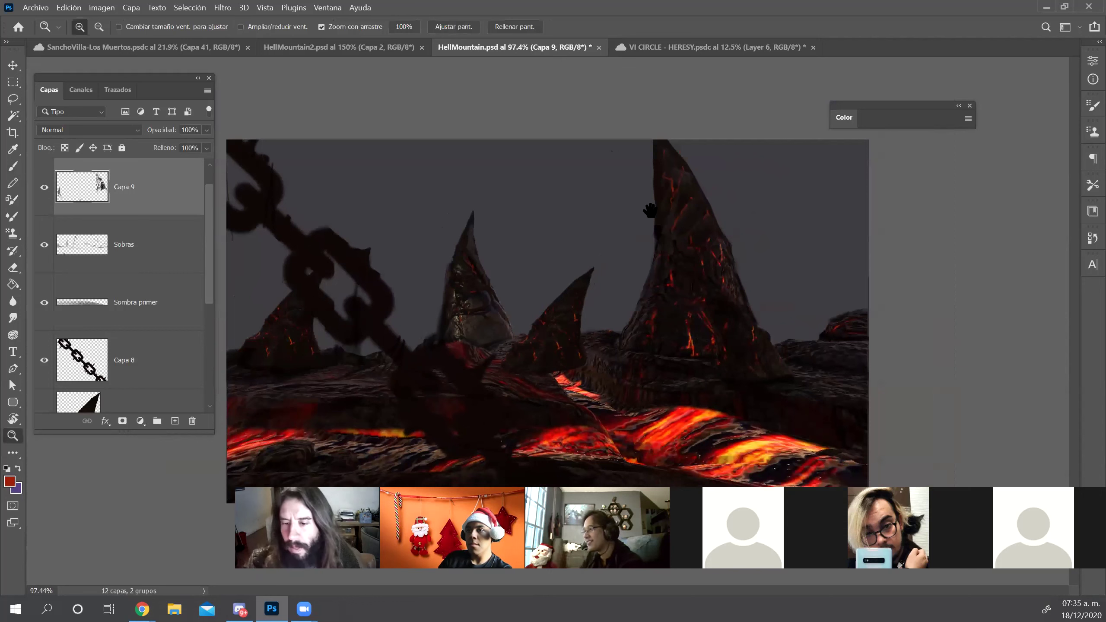
pyautogui.press('v')
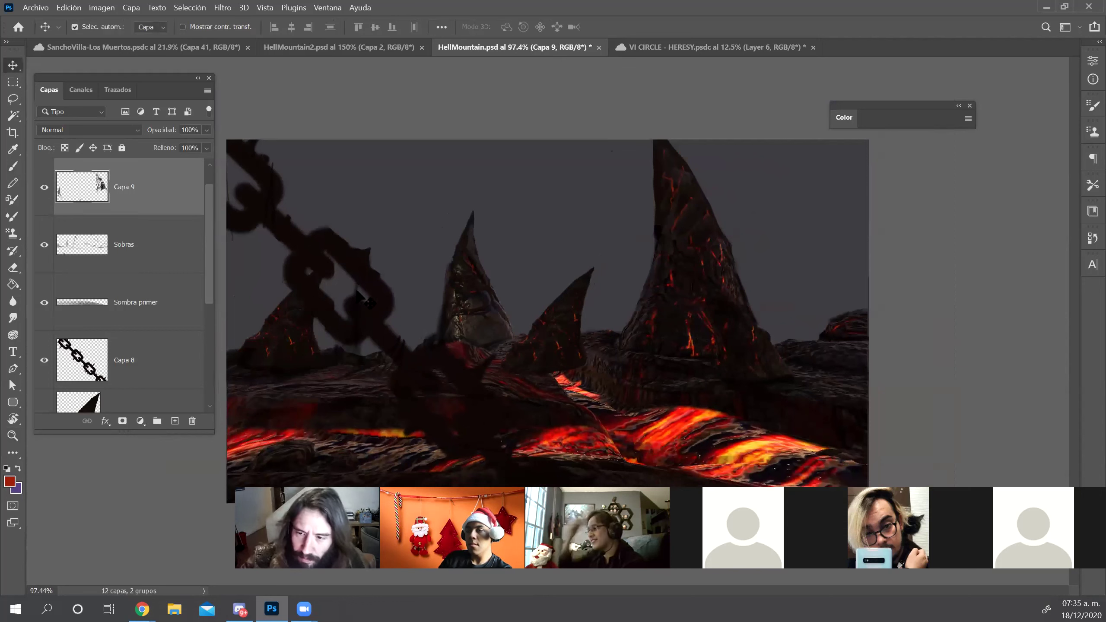
pyautogui.click(356, 290)
pyautogui.press('e')
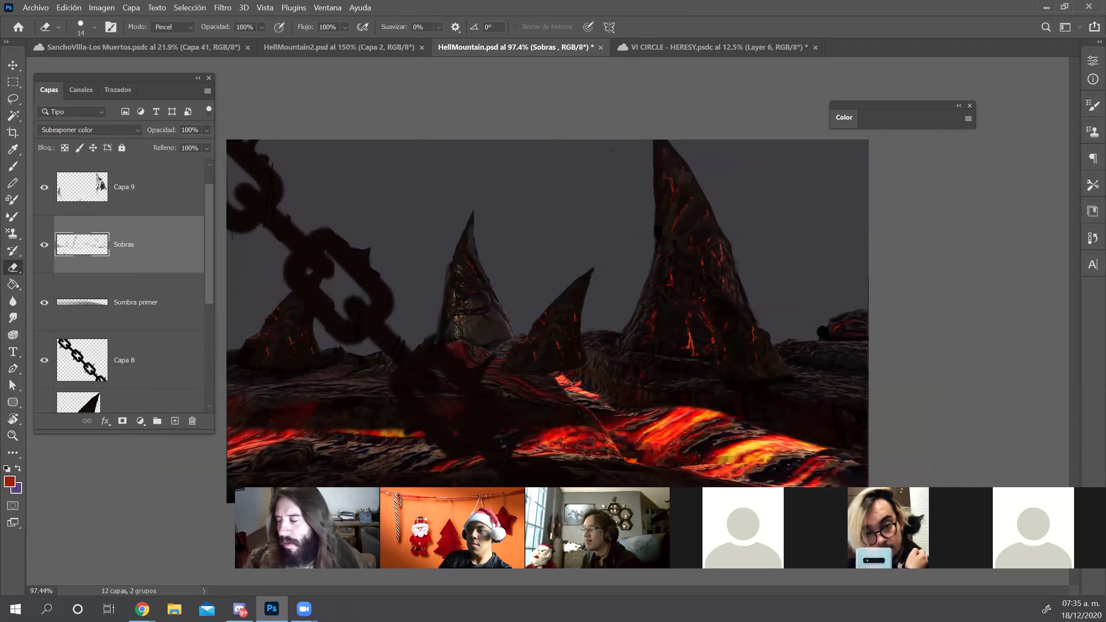
# Add a new empty layer directly beneath Capa 1 for painting the background
pyautogui.press('z')
pyautogui.moveTo(800, 355); pyautogui.dragTo(793, 357)
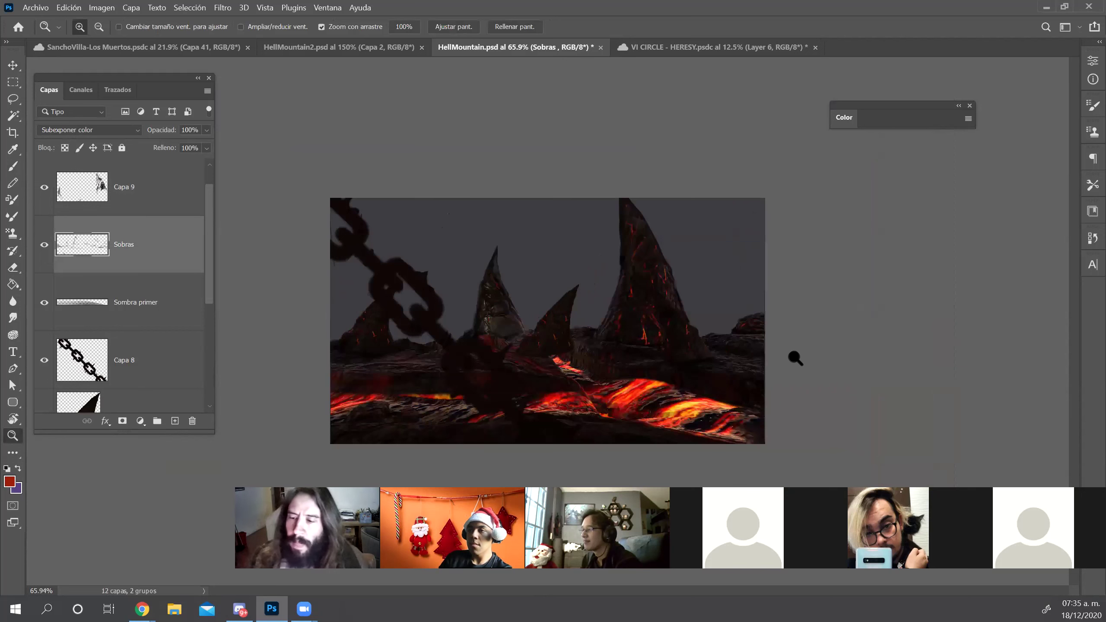
pyautogui.moveTo(207, 291); pyautogui.dragTo(210, 370)
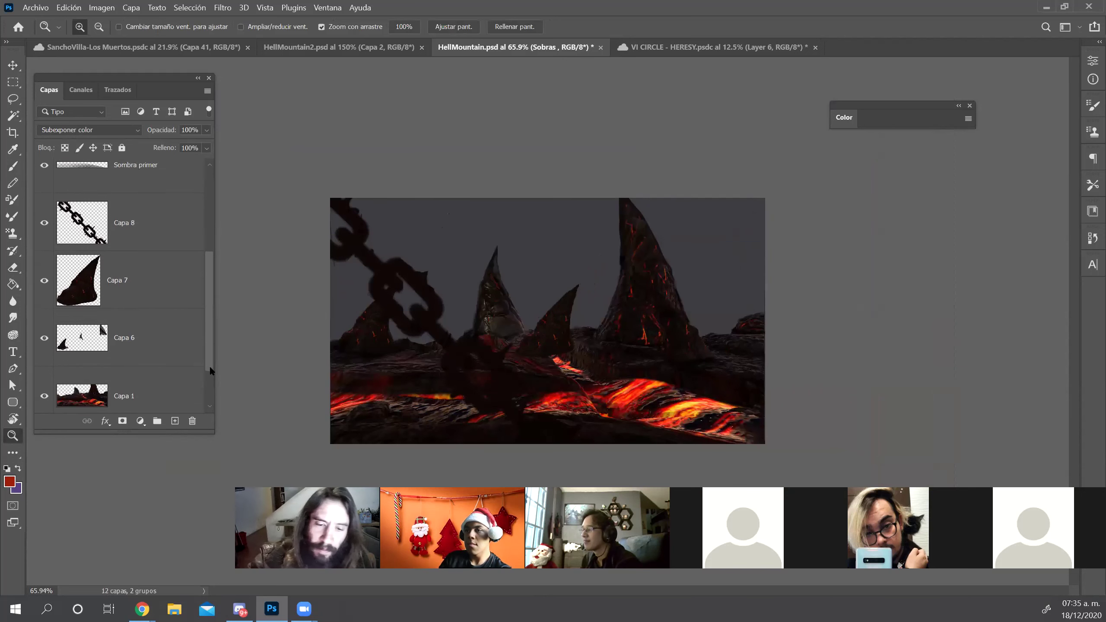
pyautogui.click(174, 421)
pyautogui.press('b')
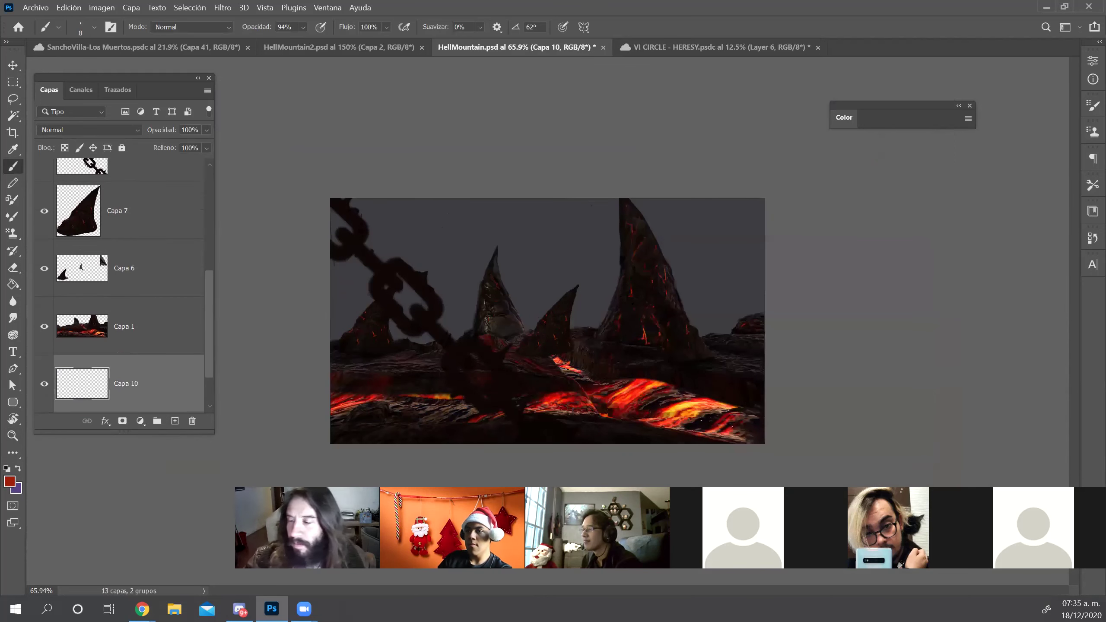
# Choose the Sampled Brush 1 113 brush and paint dark smoke behind the large horn's right side at 206 px
pyautogui.rightClick(656, 291)
pyautogui.doubleClick(815, 444)
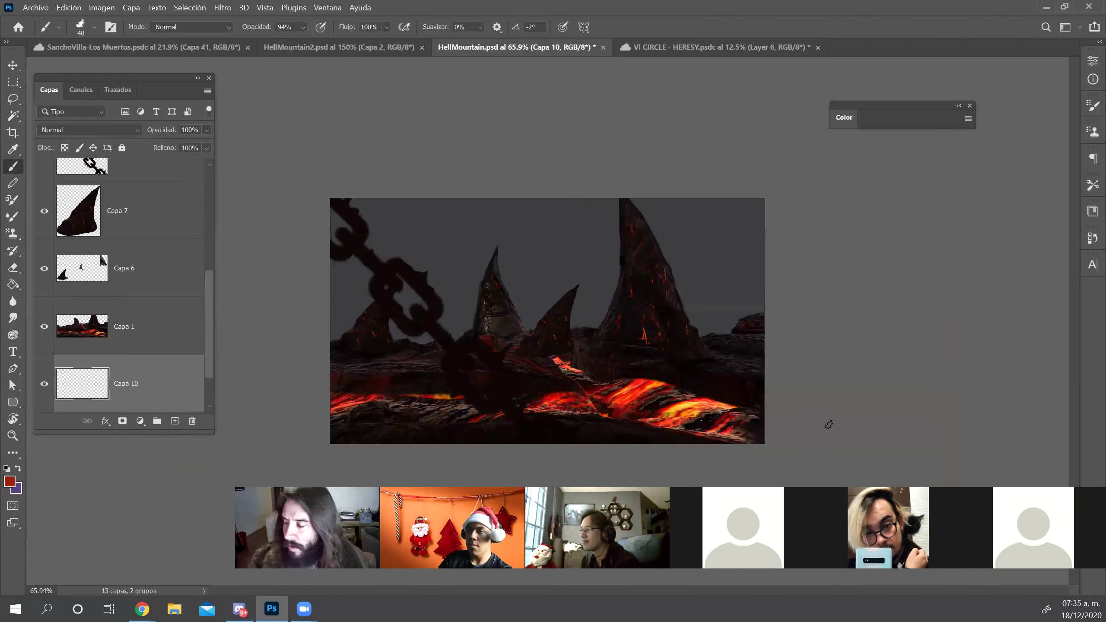
pyautogui.rightClick(672, 350)
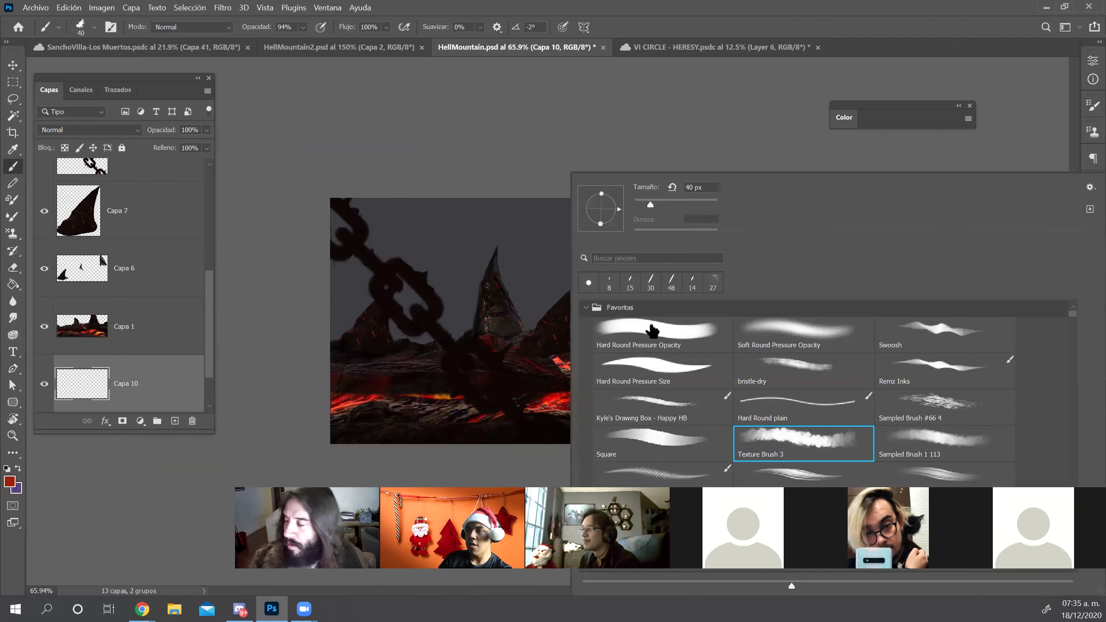
pyautogui.doubleClick(932, 441)
pyautogui.moveTo(597, 290); pyautogui.dragTo(522, 291)
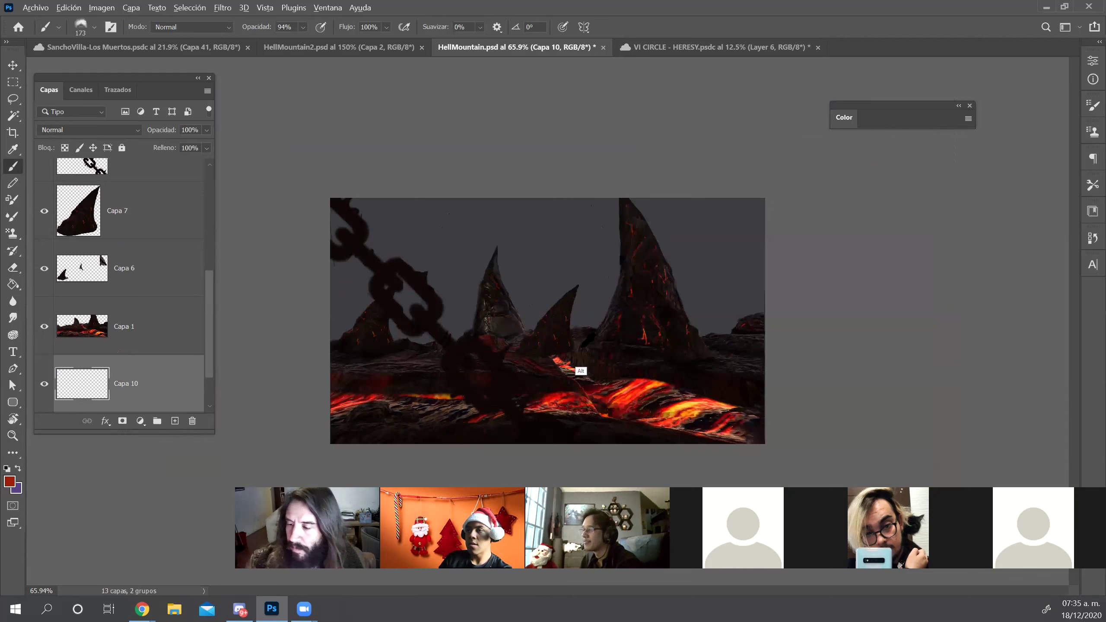
pyautogui.keyDown('alt'); pyautogui.click(631, 322); pyautogui.keyUp('alt')
pyautogui.moveTo(673, 306)
pyautogui.mouseDown()
pyautogui.moveTo(683, 327)
pyautogui.moveTo(701, 311)
pyautogui.moveTo(732, 315)
pyautogui.moveTo(717, 338)
pyautogui.moveTo(781, 264)
pyautogui.moveTo(774, 291)
pyautogui.moveTo(737, 321)
pyautogui.mouseUp()
pyautogui.moveTo(670, 322)
pyautogui.mouseDown()
pyautogui.moveTo(700, 328)
pyautogui.moveTo(781, 242)
pyautogui.moveTo(782, 275)
pyautogui.mouseUp()
# Check VI CIRCLE - HERESY.psdc as reference and extend the dark smoke behind the other horns and chain, enlarging the brush to 325 px
pyautogui.click(706, 48)
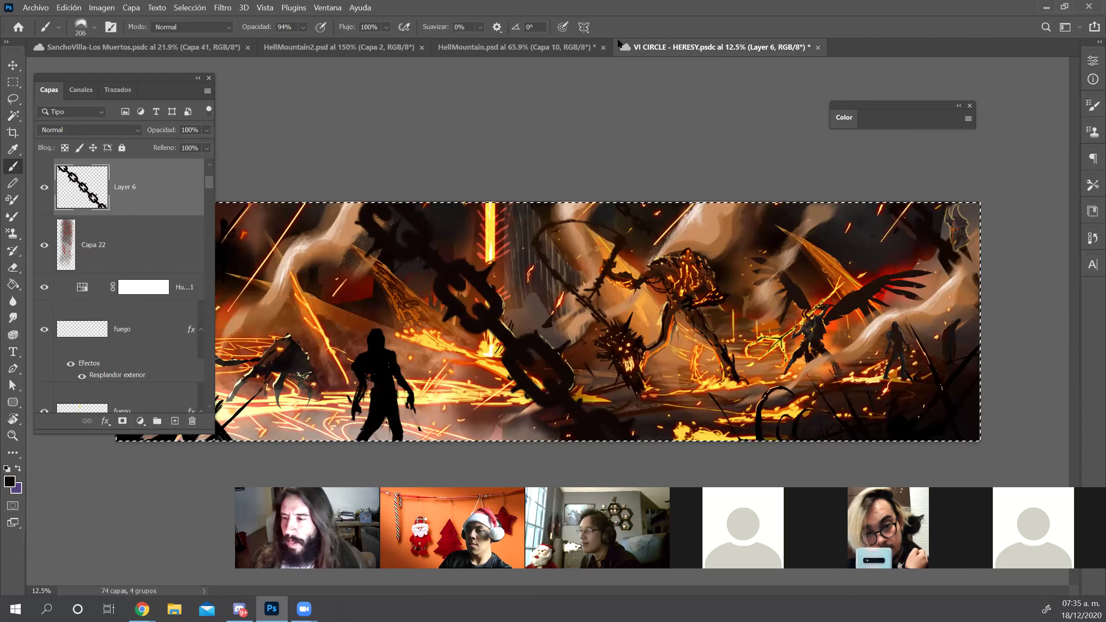
pyautogui.click(525, 47)
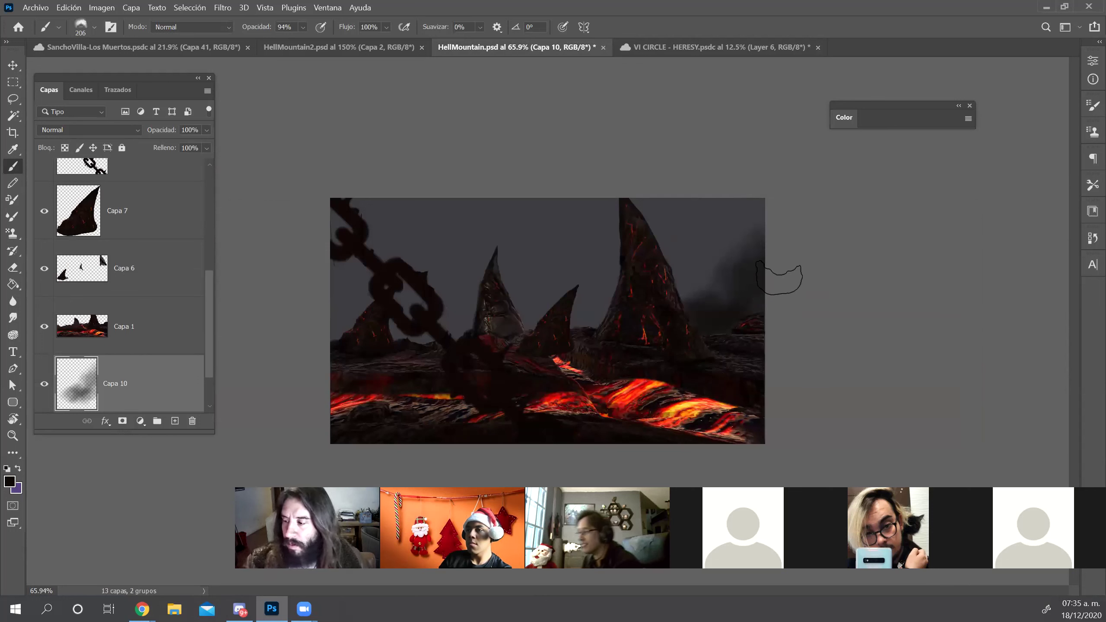
pyautogui.moveTo(551, 341)
pyautogui.mouseDown()
pyautogui.moveTo(611, 302)
pyautogui.moveTo(650, 297)
pyautogui.mouseUp()
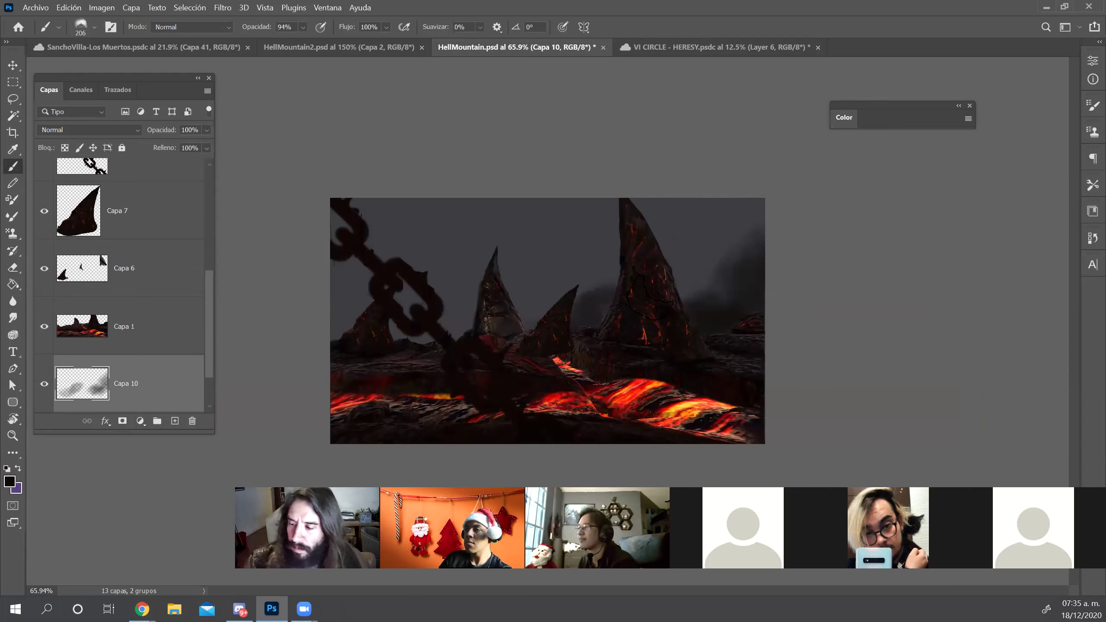
pyautogui.moveTo(462, 324)
pyautogui.mouseDown()
pyautogui.moveTo(441, 287)
pyautogui.moveTo(457, 306)
pyautogui.moveTo(420, 305)
pyautogui.mouseUp()
pyautogui.moveTo(406, 344)
pyautogui.mouseDown()
pyautogui.moveTo(323, 267)
pyautogui.moveTo(368, 286)
pyautogui.moveTo(323, 266)
pyautogui.moveTo(339, 302)
pyautogui.mouseUp()
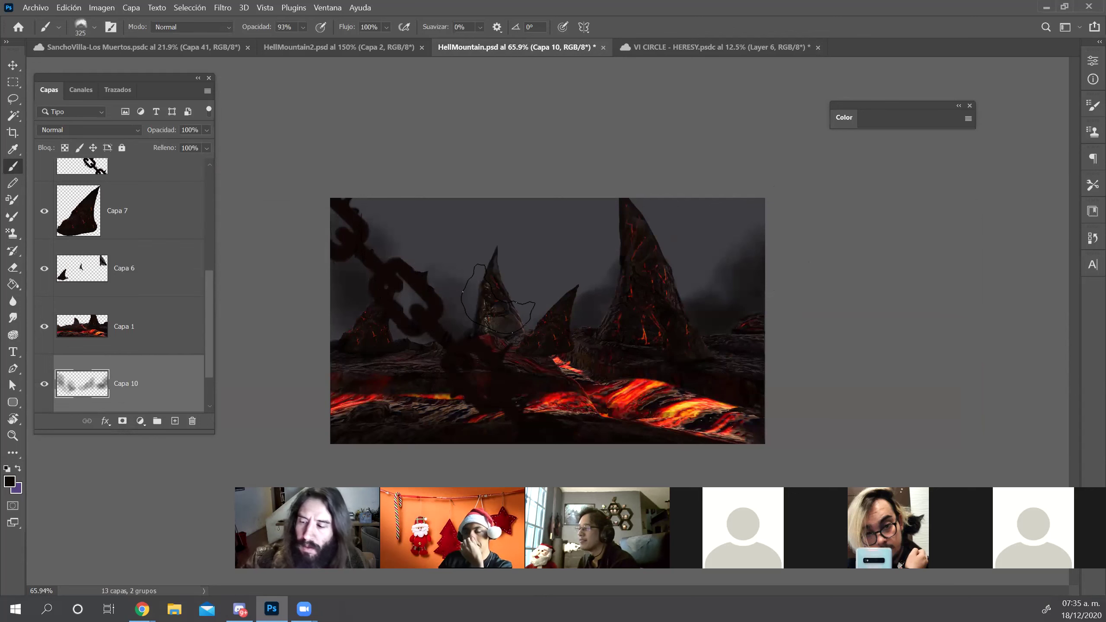
pyautogui.moveTo(599, 333); pyautogui.dragTo(576, 360)
# Sample red from the lava and paint a glow on the horizon behind the far-right rocks using a 235 px brush
pyautogui.keyDown('alt'); pyautogui.click(617, 403); pyautogui.keyUp('alt')
pyautogui.keyDown('alt'); pyautogui.moveTo(751, 300); pyautogui.dragTo(717, 309); pyautogui.keyUp('alt')
pyautogui.moveTo(732, 324); pyautogui.dragTo(770, 320)
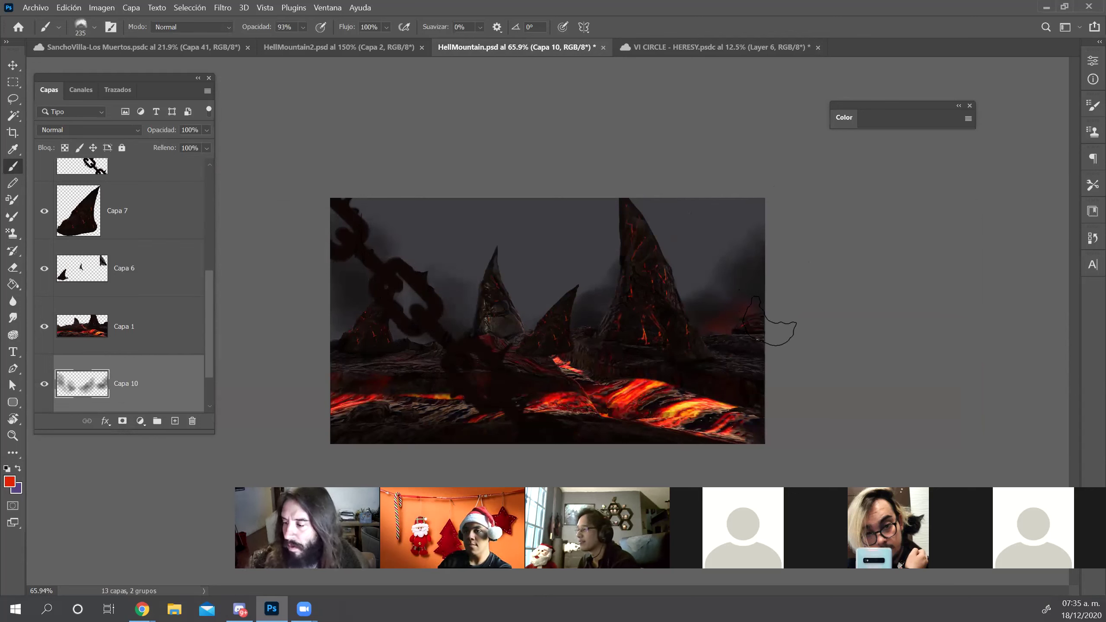
pyautogui.moveTo(596, 333)
pyautogui.mouseDown()
pyautogui.moveTo(582, 351)
pyautogui.moveTo(626, 324)
pyautogui.mouseUp()
pyautogui.press('z')
pyautogui.hotkey('ctrl', 'z')
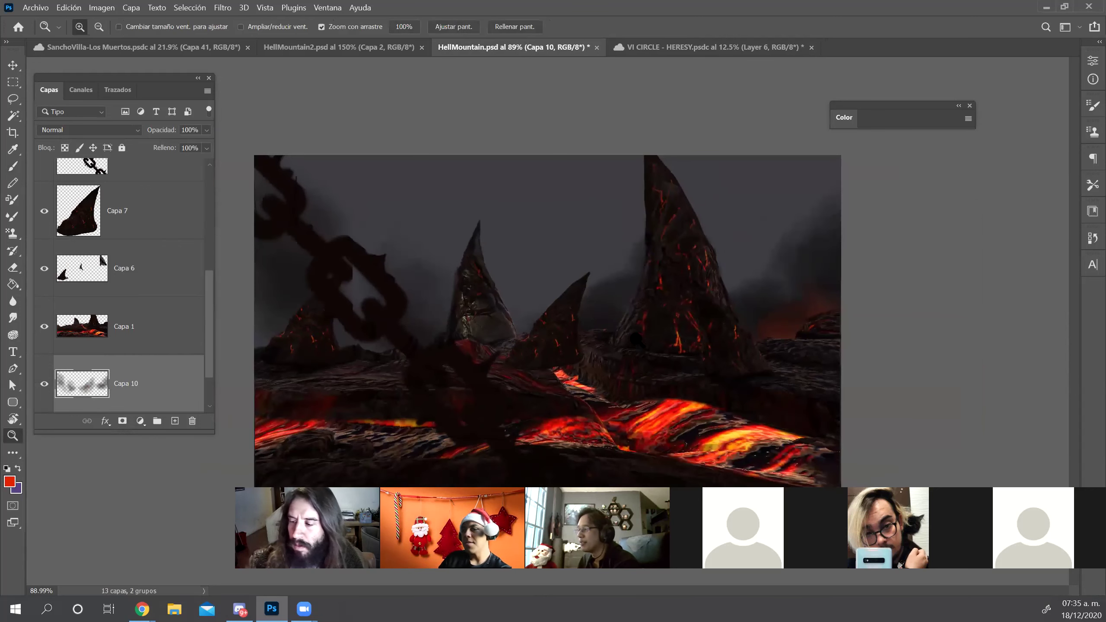
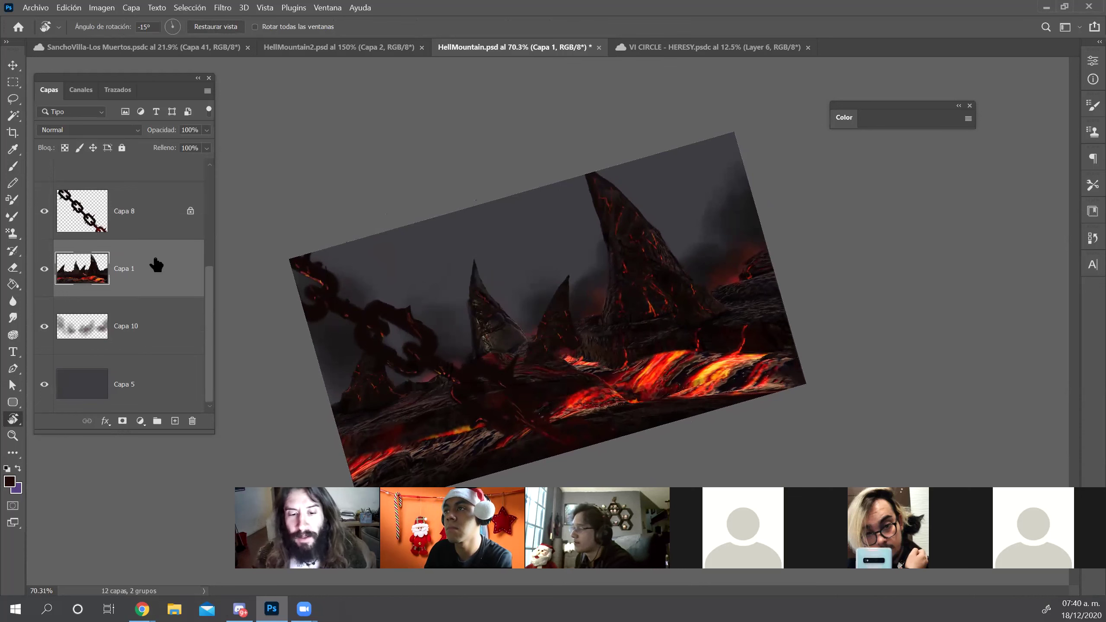
# Choose the Swoosh brush, sample lava orange and paint thin glowing cracks on the far-right rocks of Capa 1 at 7 px
pyautogui.press('b')
pyautogui.rightClick(757, 288)
pyautogui.doubleClick(930, 336)
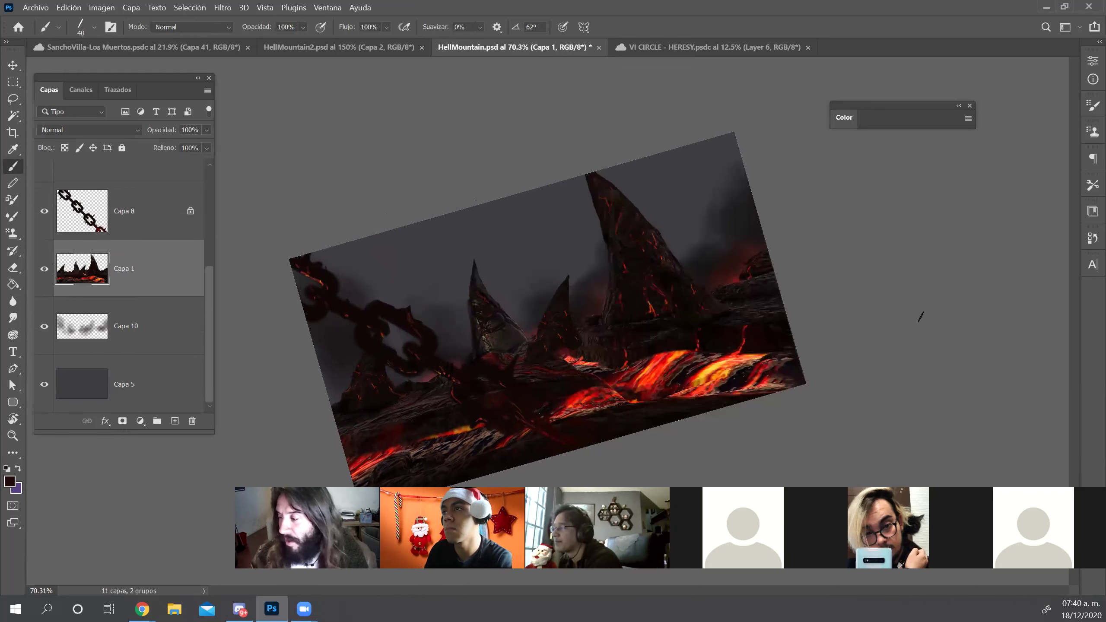
pyautogui.keyDown('alt'); pyautogui.click(697, 414); pyautogui.keyUp('alt')
pyautogui.keyDown('alt'); pyautogui.rightClick(757, 308); pyautogui.keyUp('alt')
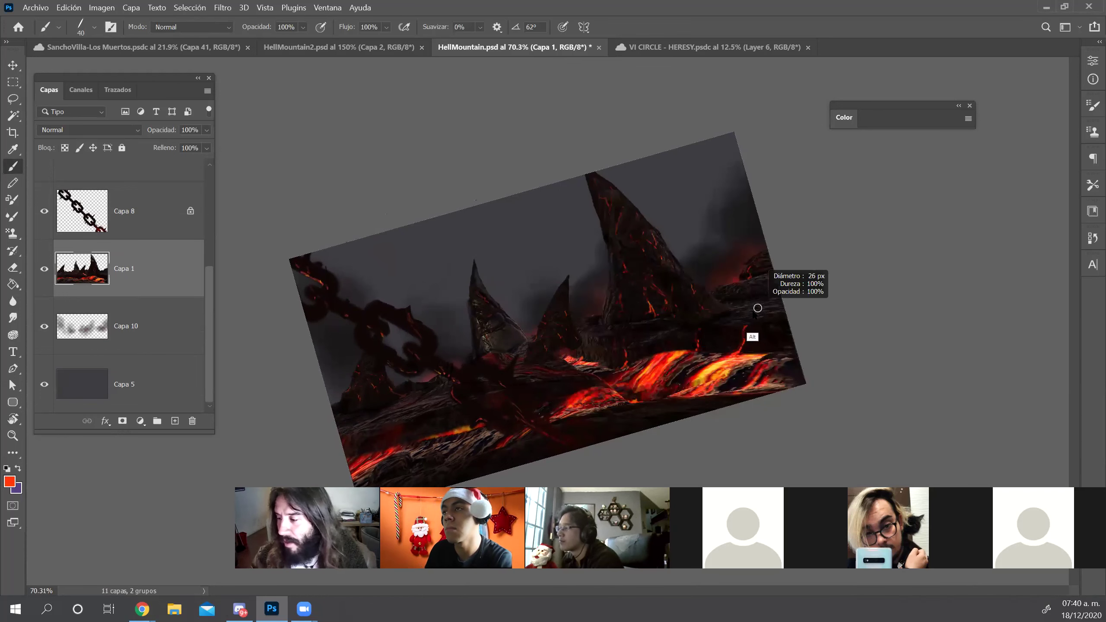
pyautogui.keyDown('alt'); pyautogui.rightClick(751, 302); pyautogui.keyUp('alt')
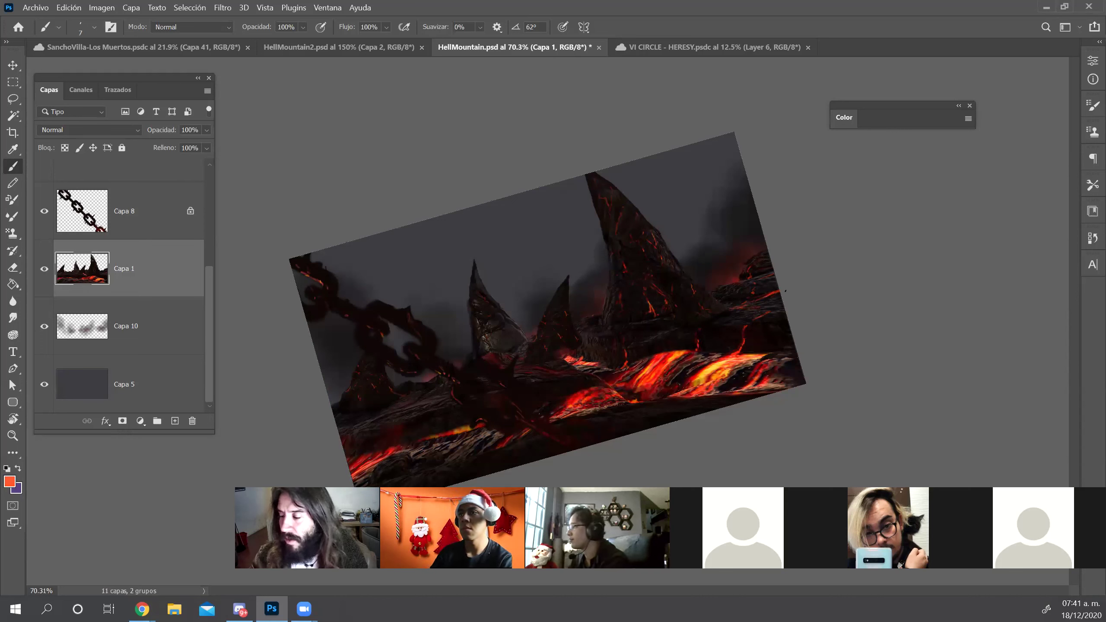
# Straighten the rotated canvas and sample yellow-orange and red from the lava while working on Capa 1
pyautogui.press('Escape')
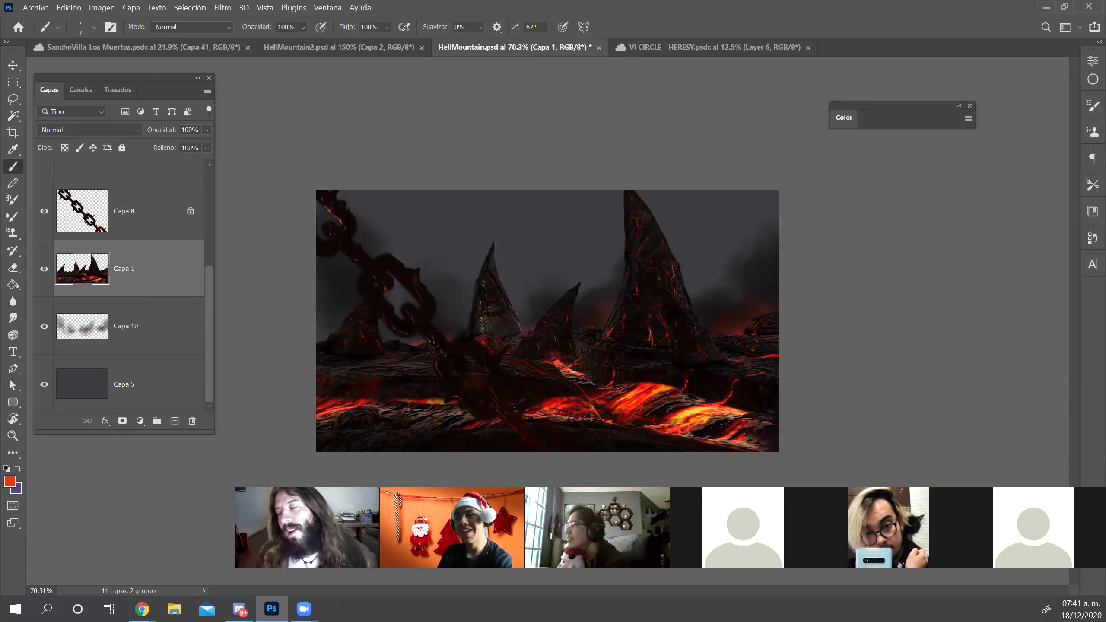
pyautogui.keyDown('alt'); pyautogui.click(697, 412); pyautogui.keyUp('alt')
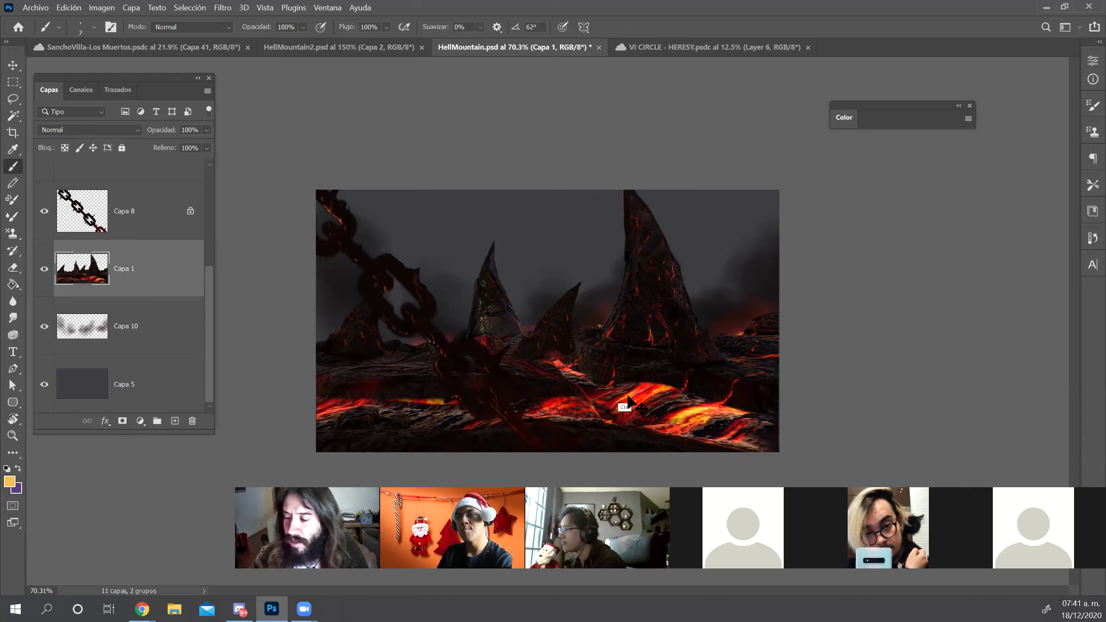
pyautogui.keyDown('alt'); pyautogui.click(638, 421); pyautogui.keyUp('alt')
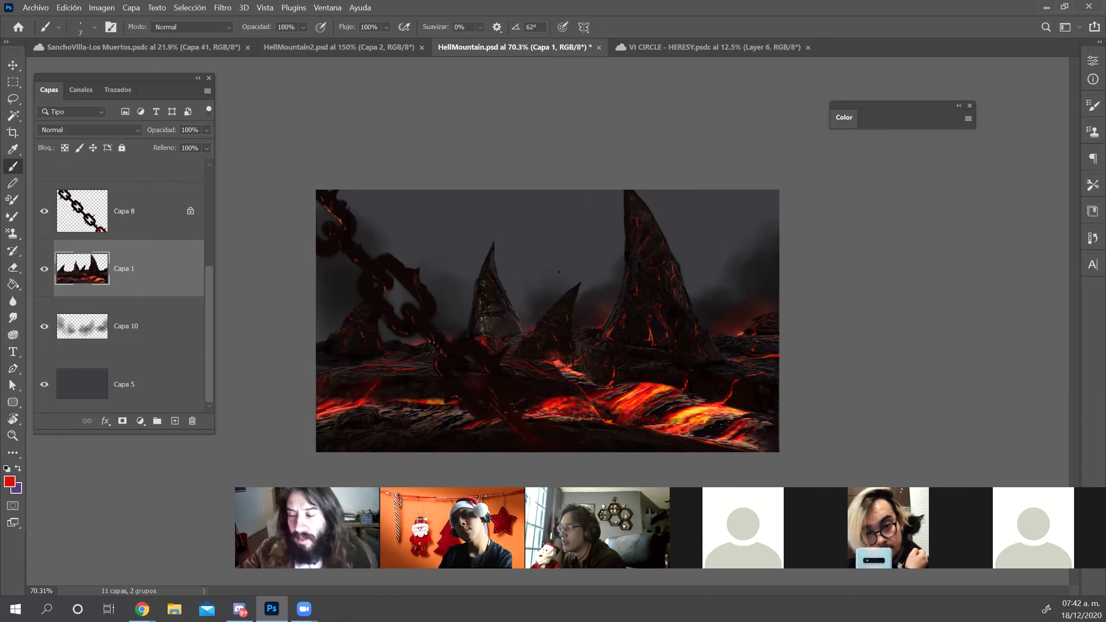
# Select Capa 8, sample a dark red, and soften the lower chain using the Soft Round Pressure Opacity brush at 288 px
pyautogui.keyDown('alt'); pyautogui.click(437, 365); pyautogui.keyUp('alt')
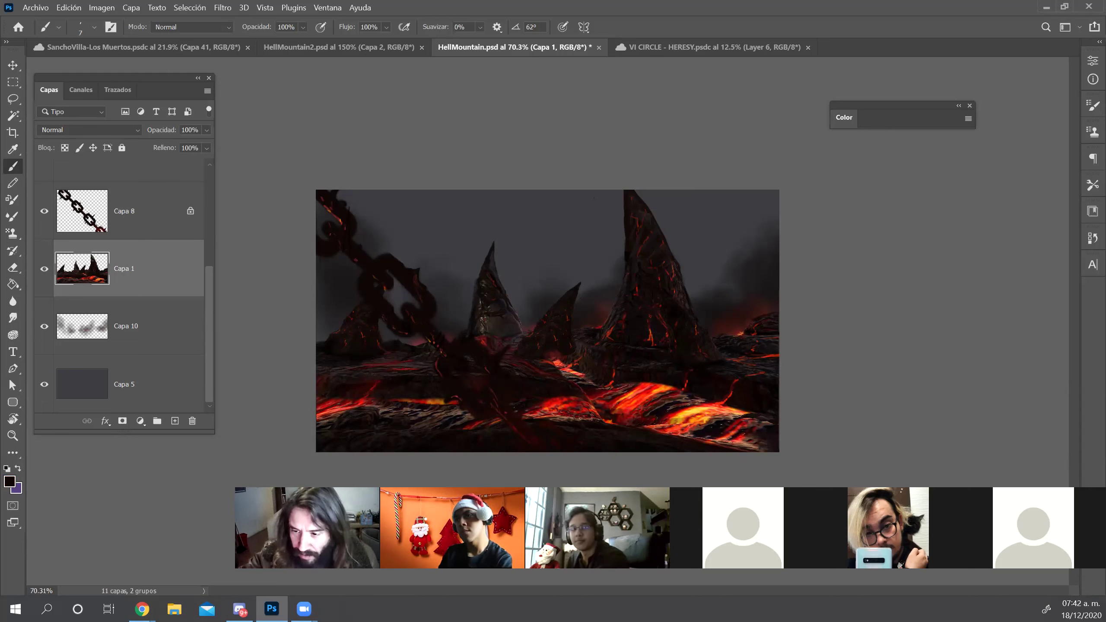
pyautogui.keyDown('ctrl'); pyautogui.click(437, 361); pyautogui.keyUp('ctrl')
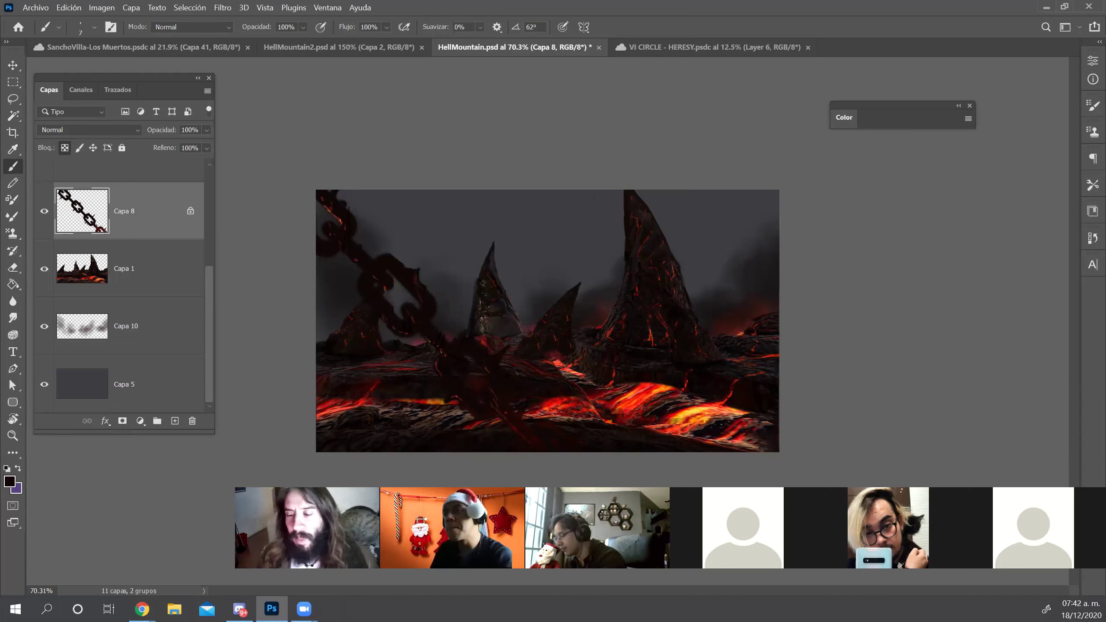
pyautogui.keyDown('alt'); pyautogui.click(576, 389); pyautogui.keyUp('alt')
pyautogui.rightClick(576, 394)
pyautogui.rightClick(628, 388)
pyautogui.click(793, 332)
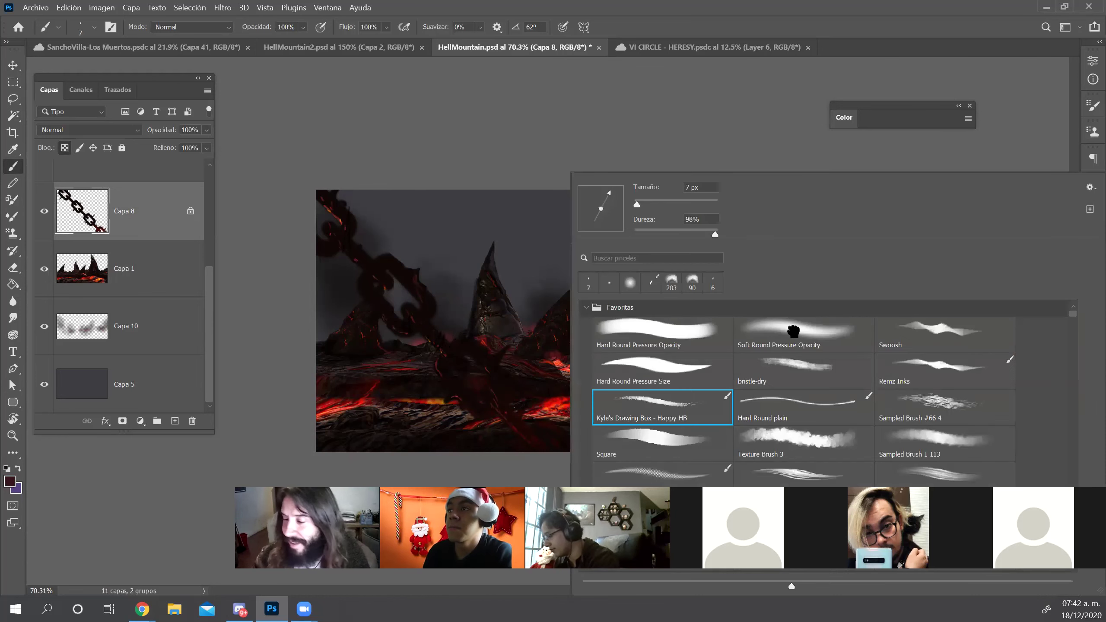
pyautogui.click(793, 332)
pyautogui.click(485, 431)
pyautogui.moveTo(478, 422); pyautogui.dragTo(520, 421)
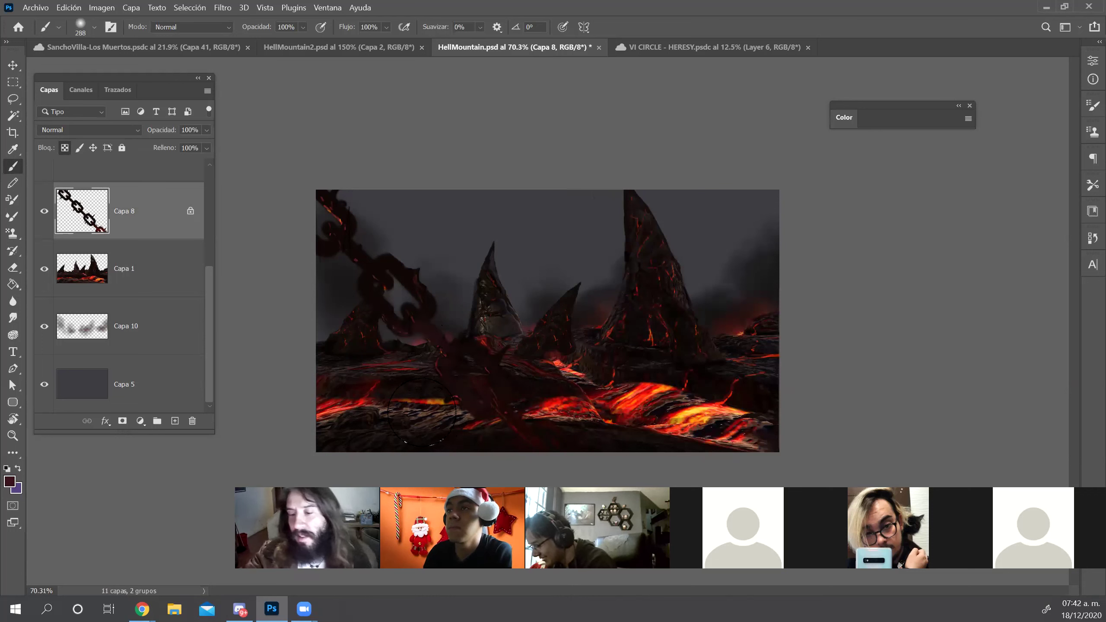
pyautogui.press('z')
pyautogui.moveTo(670, 295); pyautogui.dragTo(640, 313)
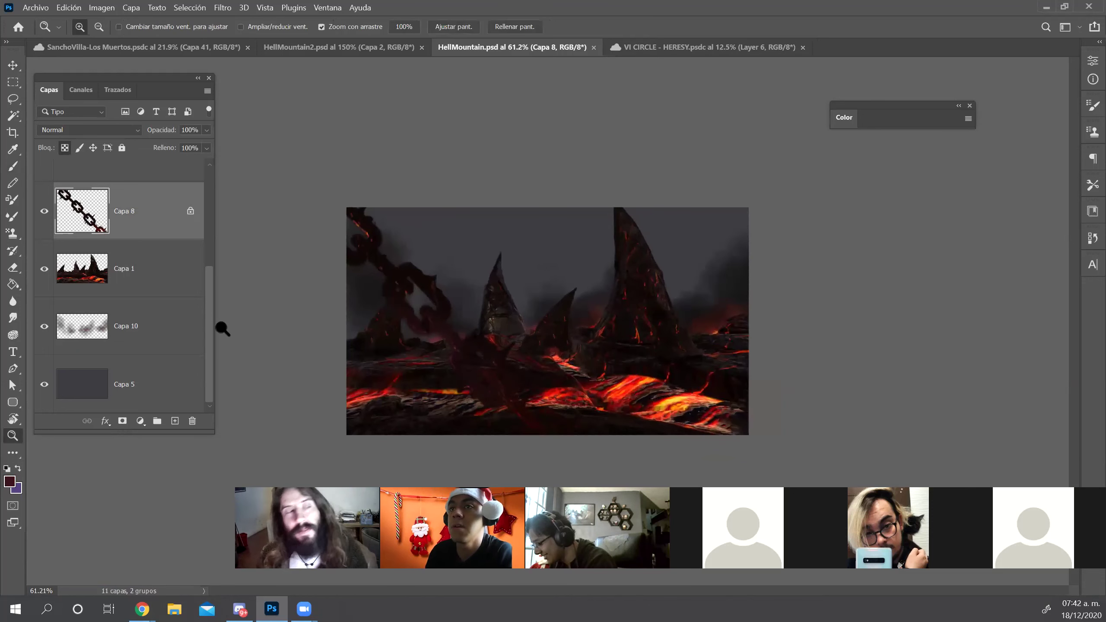
# Switch to Chrome, search Google for "storm sky" in a new tab, and view the first dark cloud image
pyautogui.hotkey('alt', 'Tab')
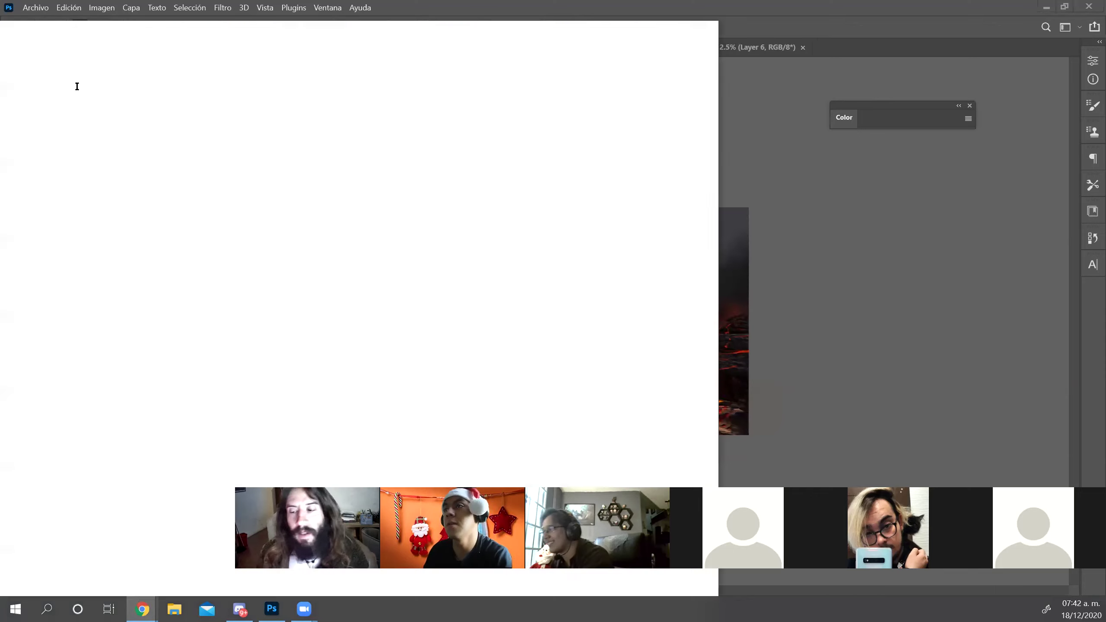
pyautogui.hotkey('ctrl', 't')
pyautogui.write('v')
pyautogui.moveTo(471, 4); pyautogui.dragTo(296, 26)
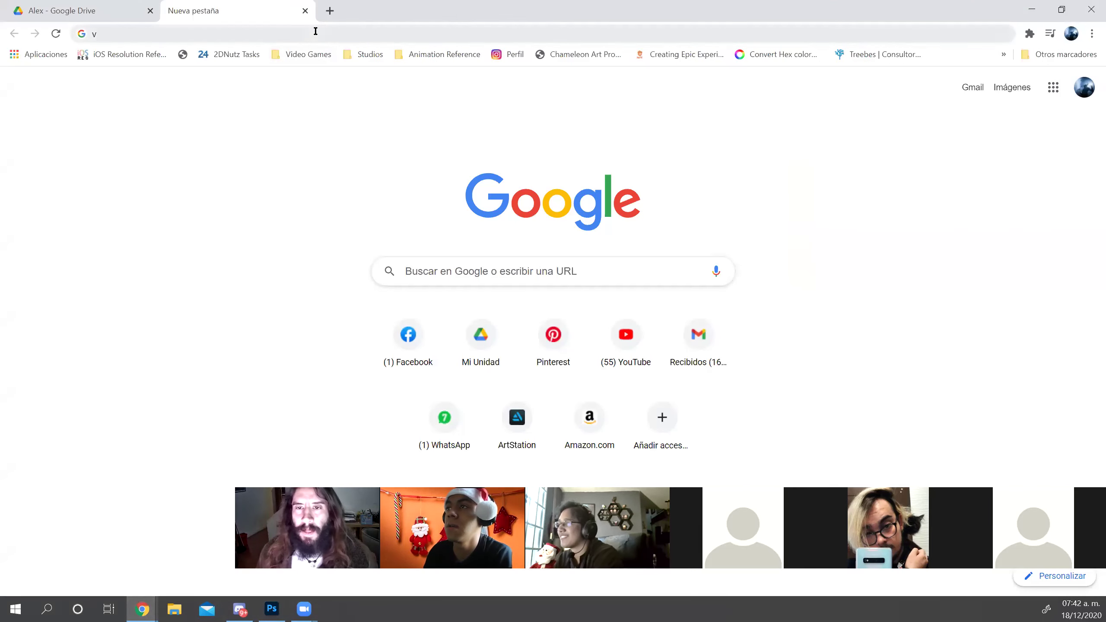
pyautogui.click(316, 32)
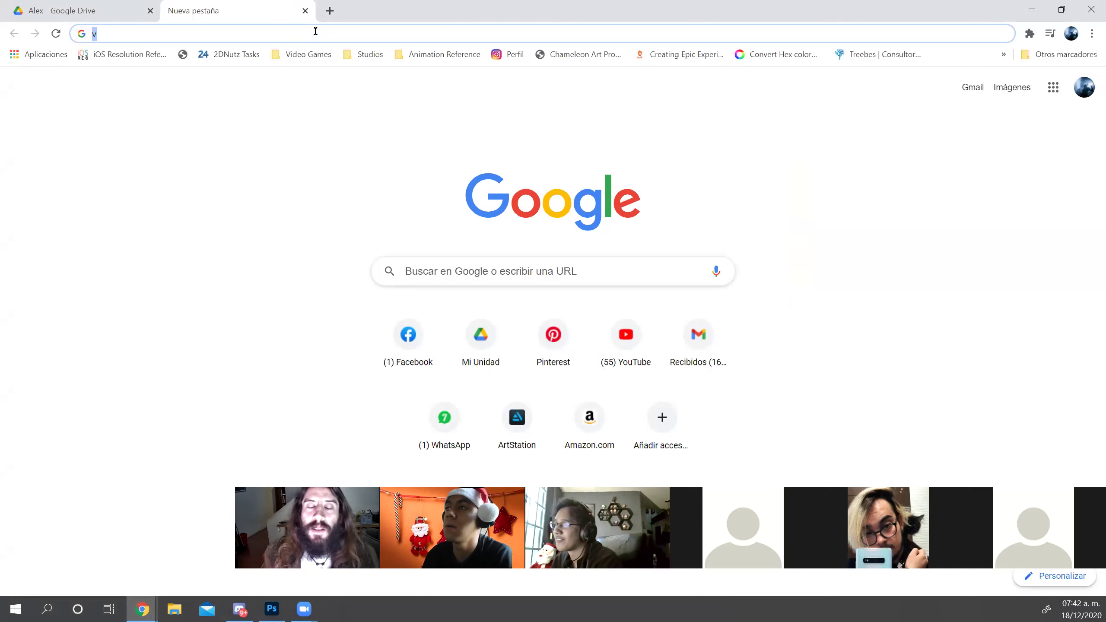
pyautogui.write('storm sky')
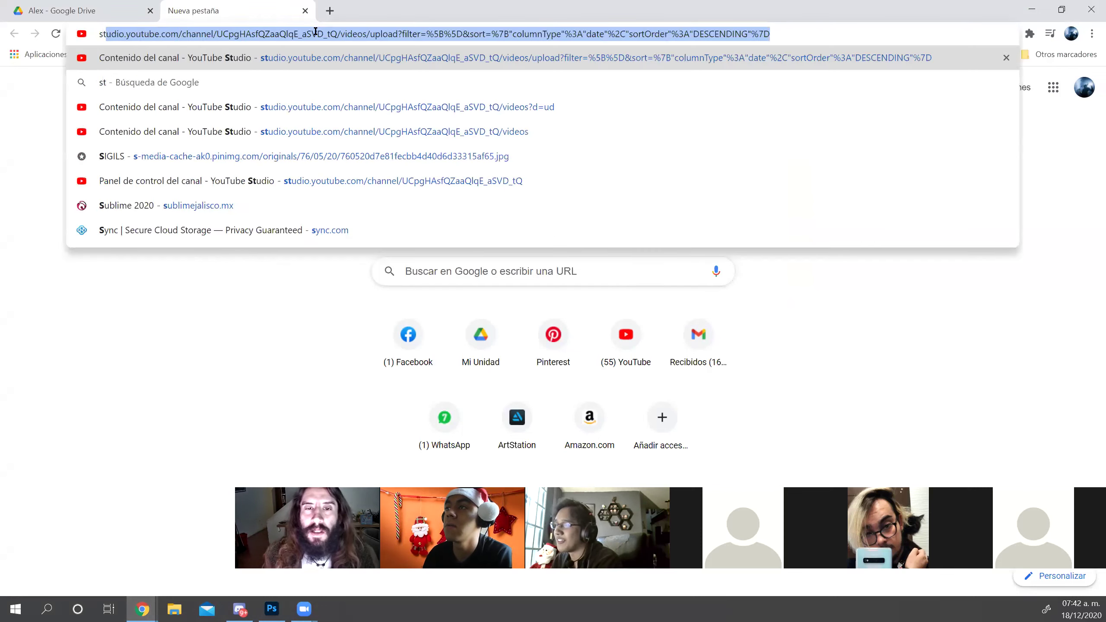
pyautogui.press('Return')
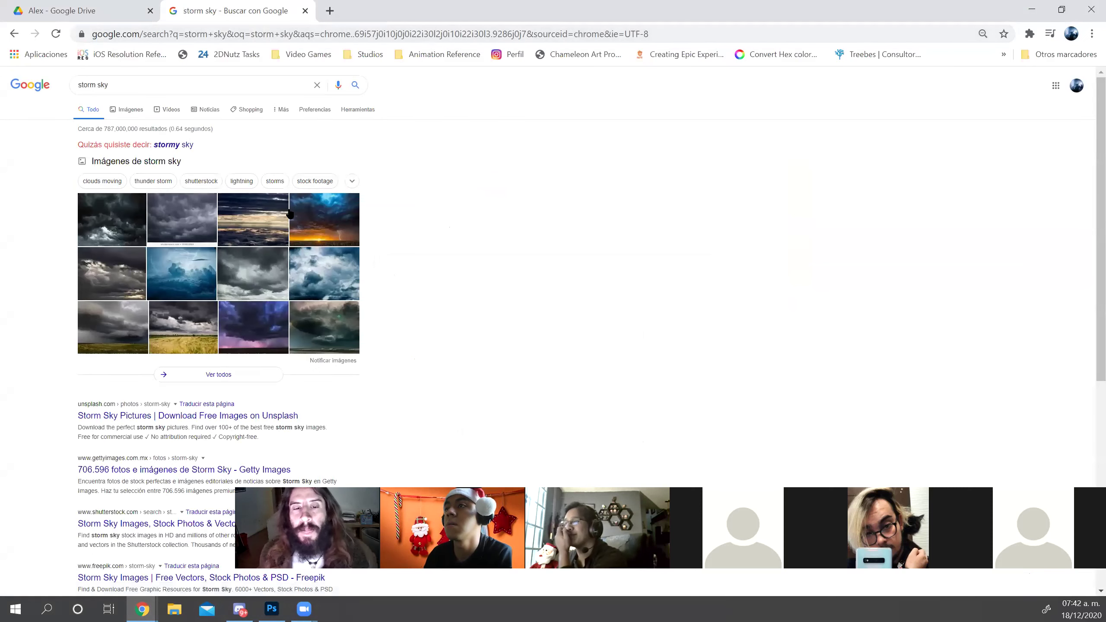
pyautogui.click(135, 235)
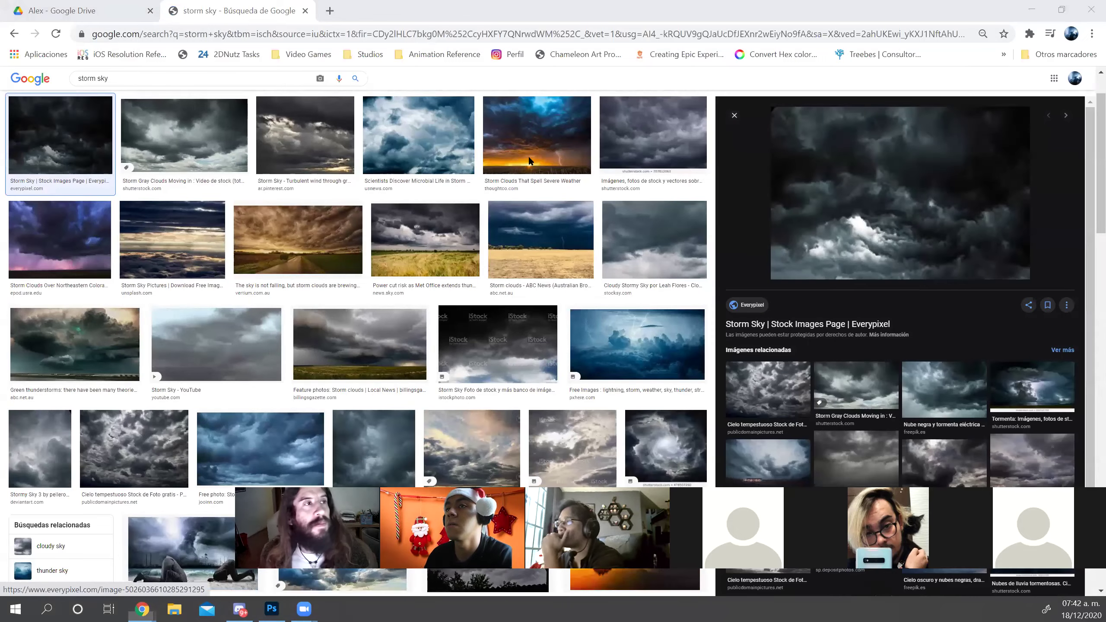
# Return to Photoshop, open Textures from the Forsaken cloud folder, look through its layers for a sky, and close it
pyautogui.hotkey('alt', 'Tab')
pyautogui.hotkey('ctrl', 'o')
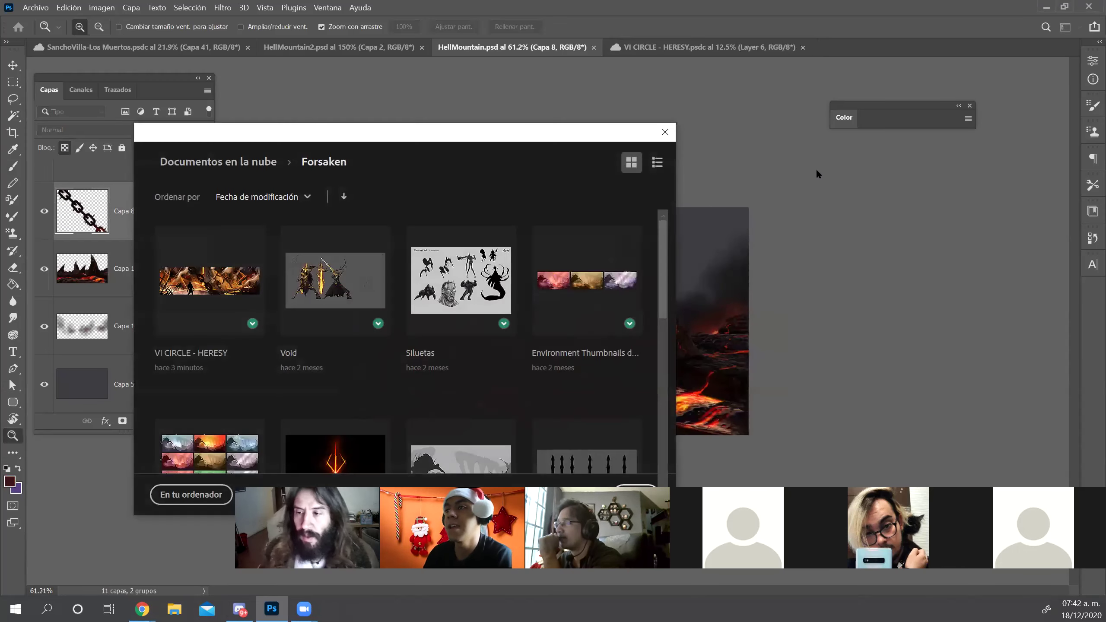
pyautogui.scroll(-10, 543, 236)
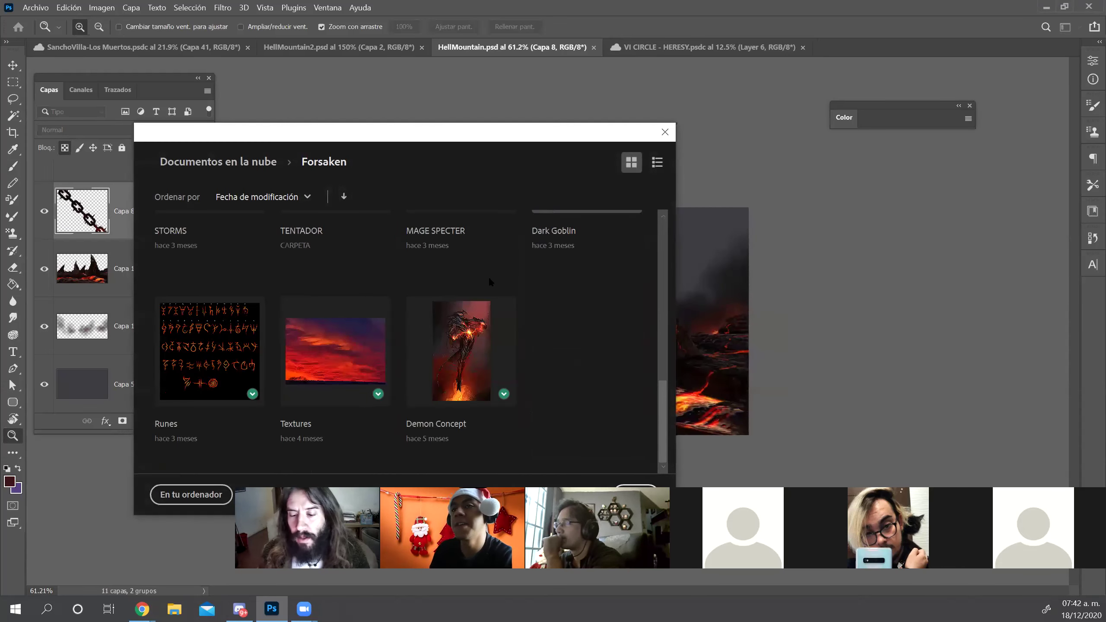
pyautogui.press('Escape')
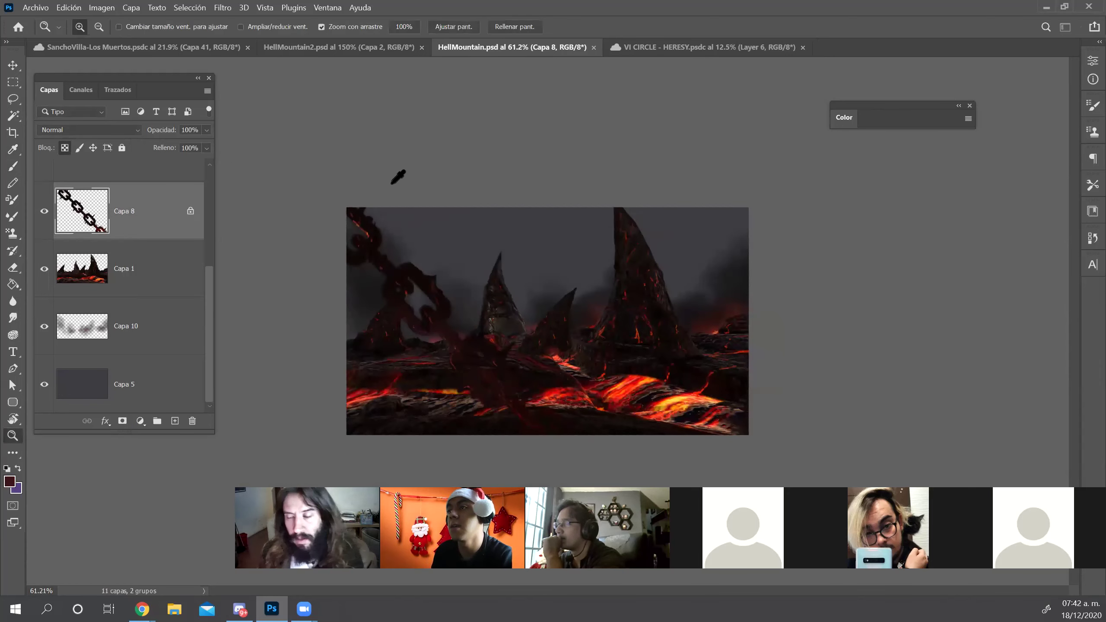
pyautogui.scroll(2, 147, 280)
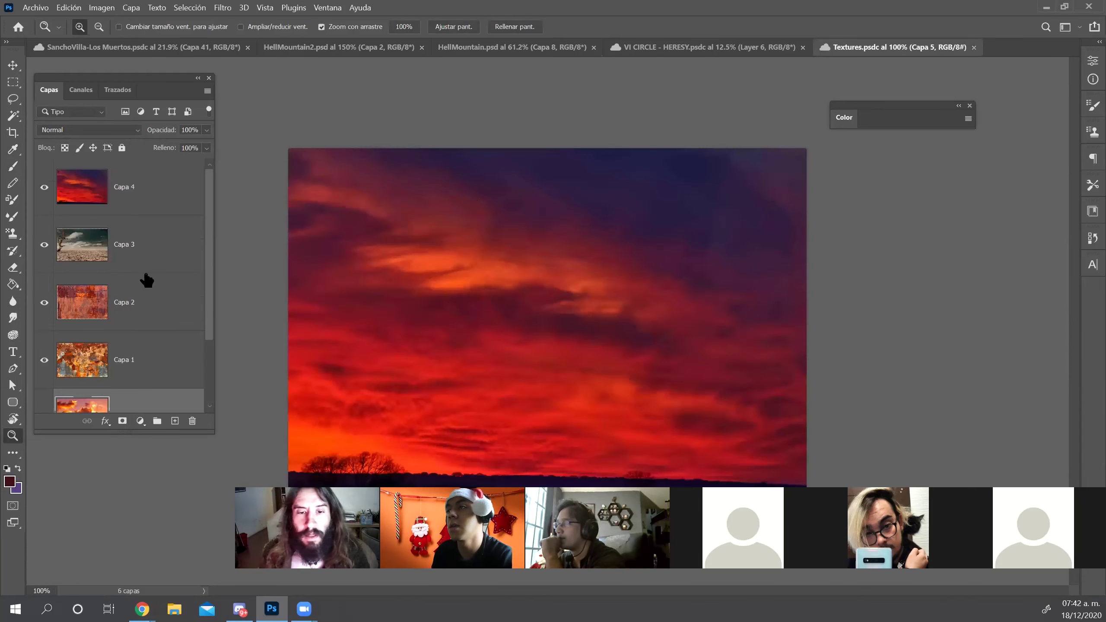
pyautogui.scroll(-2, 160, 278)
pyautogui.scroll(2, 163, 278)
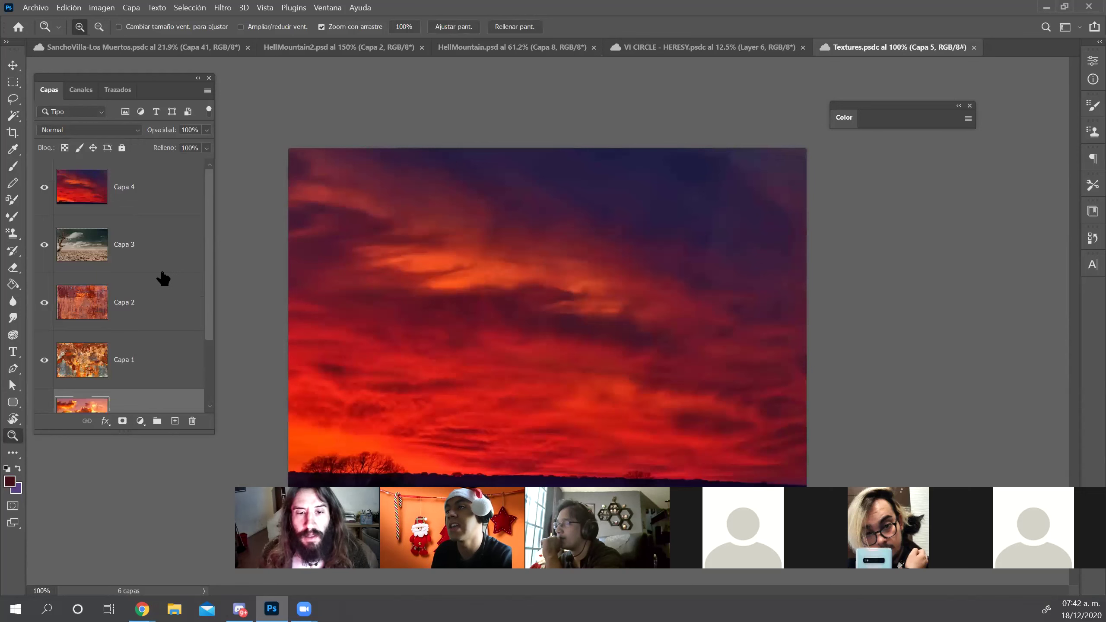
pyautogui.click(973, 47)
# Open STORMS from the Forsaken cloud folder and make Layer 3, the dark battlefield sky, visible
pyautogui.hotkey('ctrl', 'o')
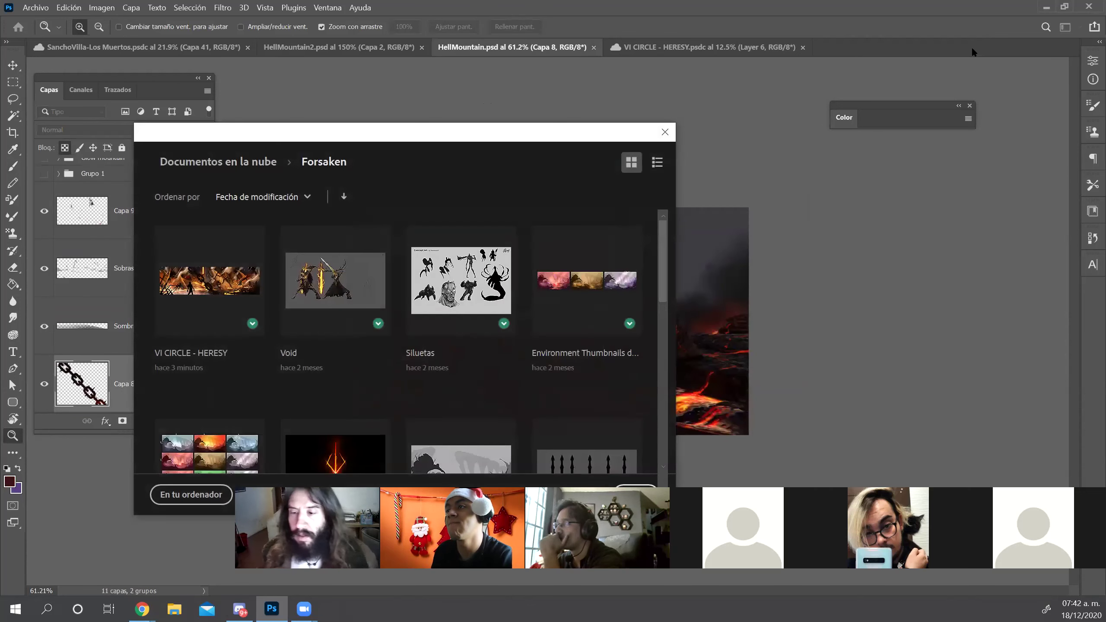
pyautogui.scroll(-6, 604, 247)
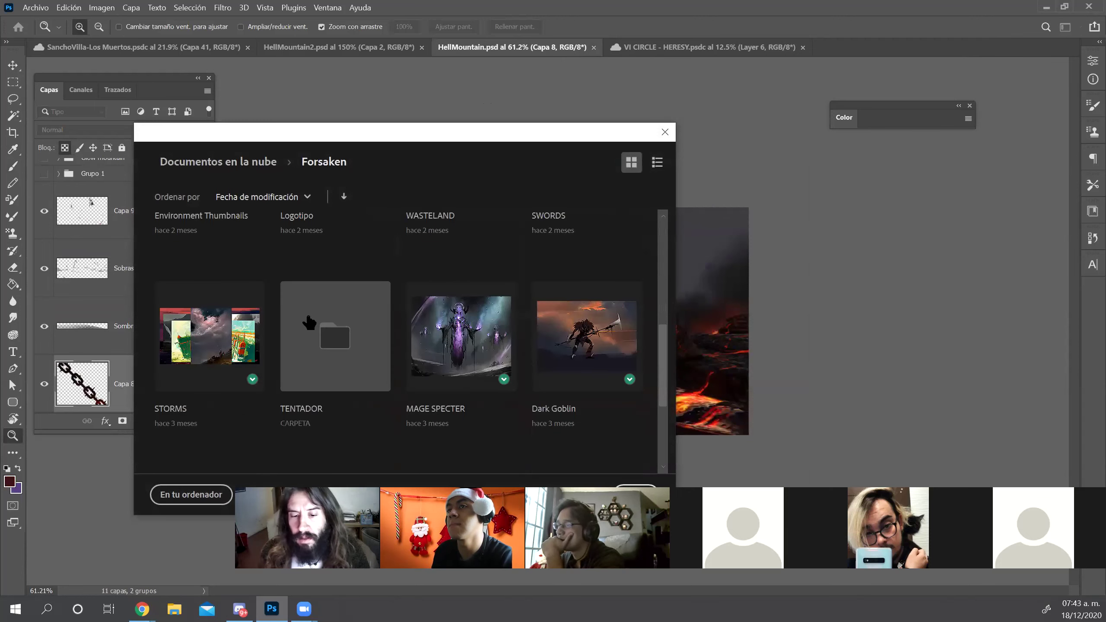
pyautogui.click(207, 348)
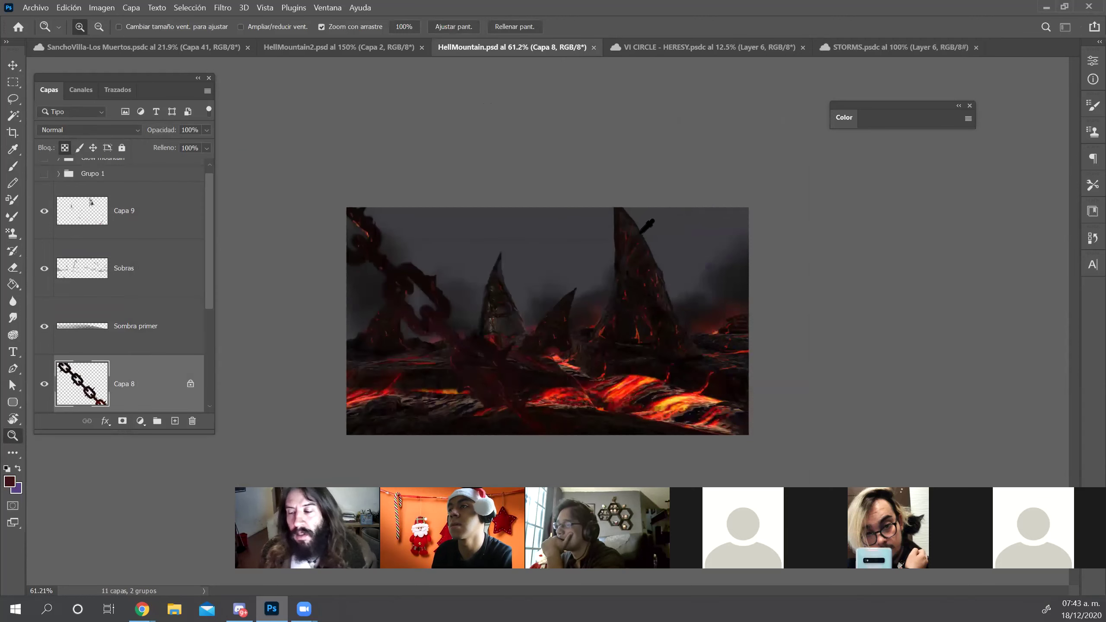
pyautogui.press('v')
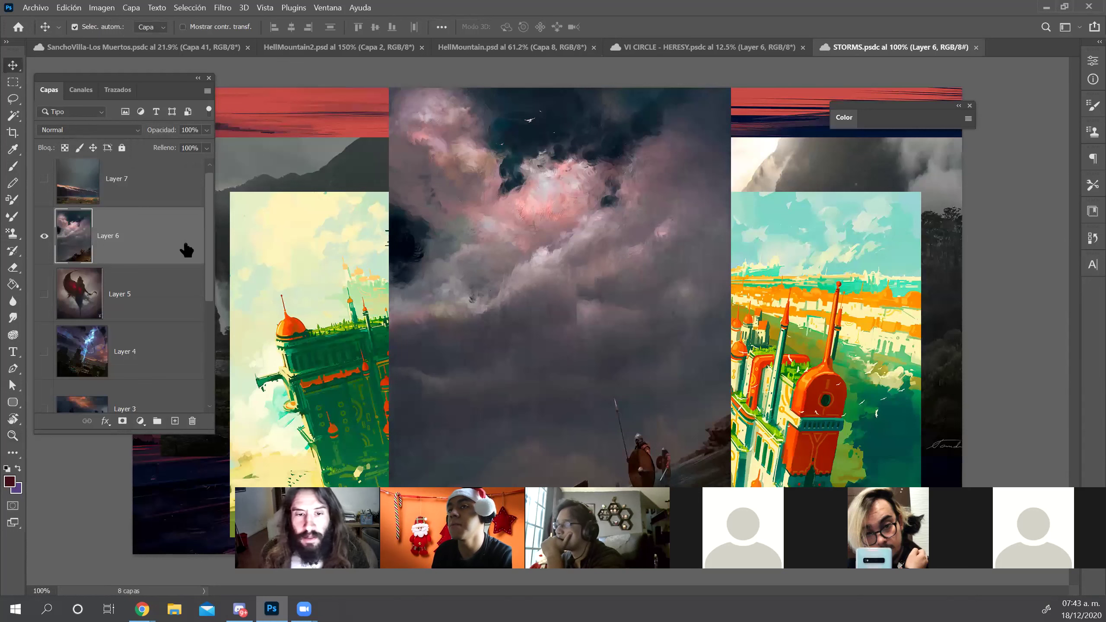
pyautogui.scroll(-3, 99, 270)
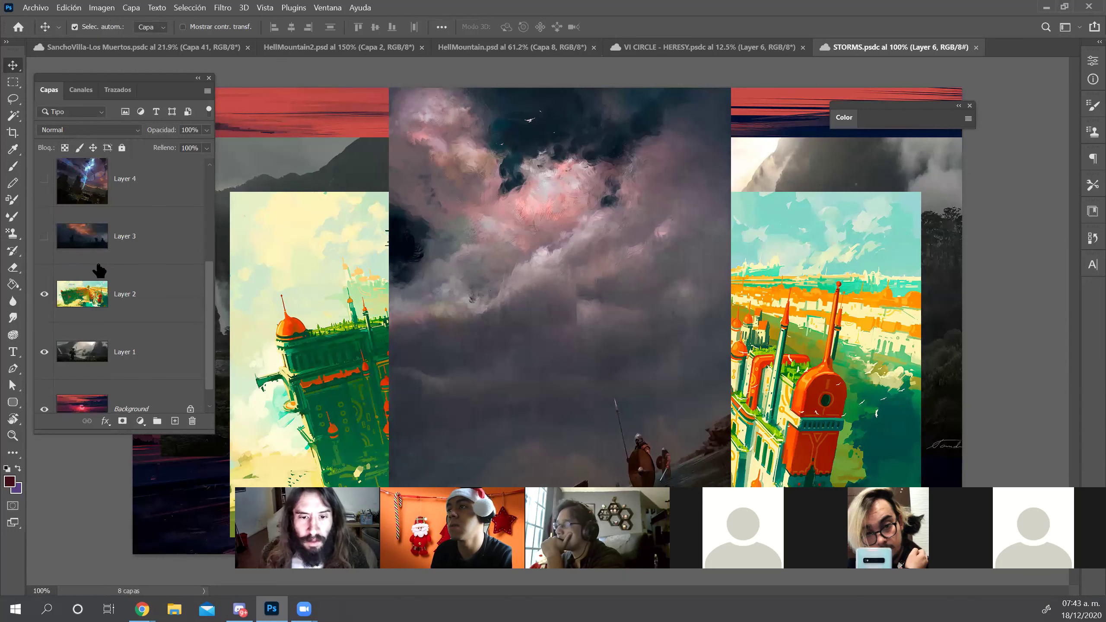
pyautogui.click(43, 236)
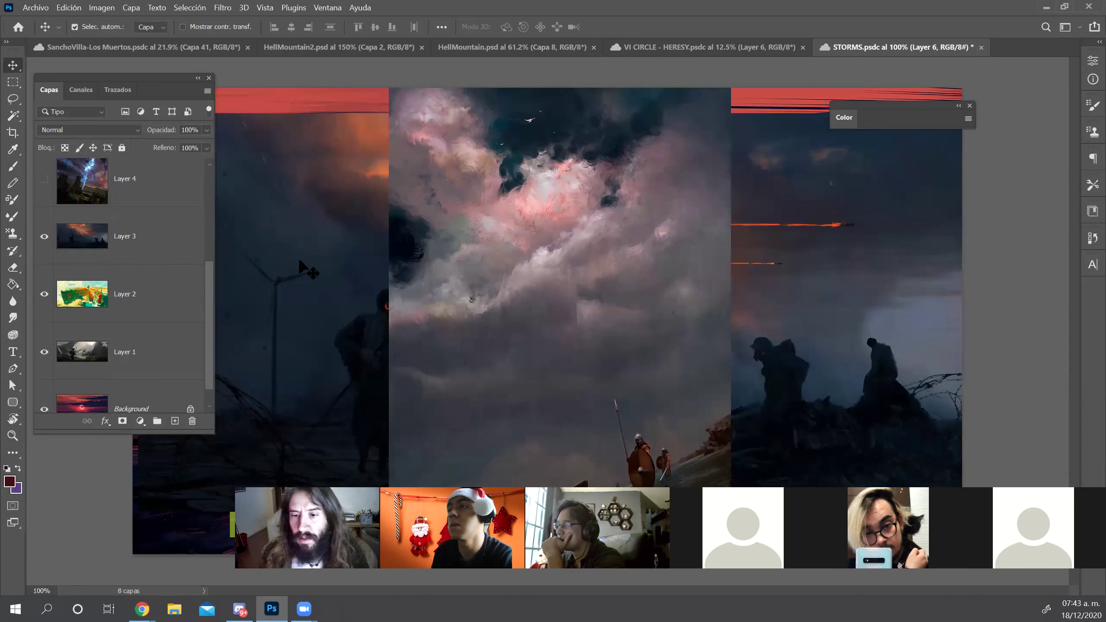
# Copy the Layer 3 painting into HellMountain.psd directly above Capa 5, and transform it to cover the sky behind the horns
pyautogui.moveTo(317, 266); pyautogui.dragTo(374, 268)
pyautogui.hotkey('ctrl', 'a')
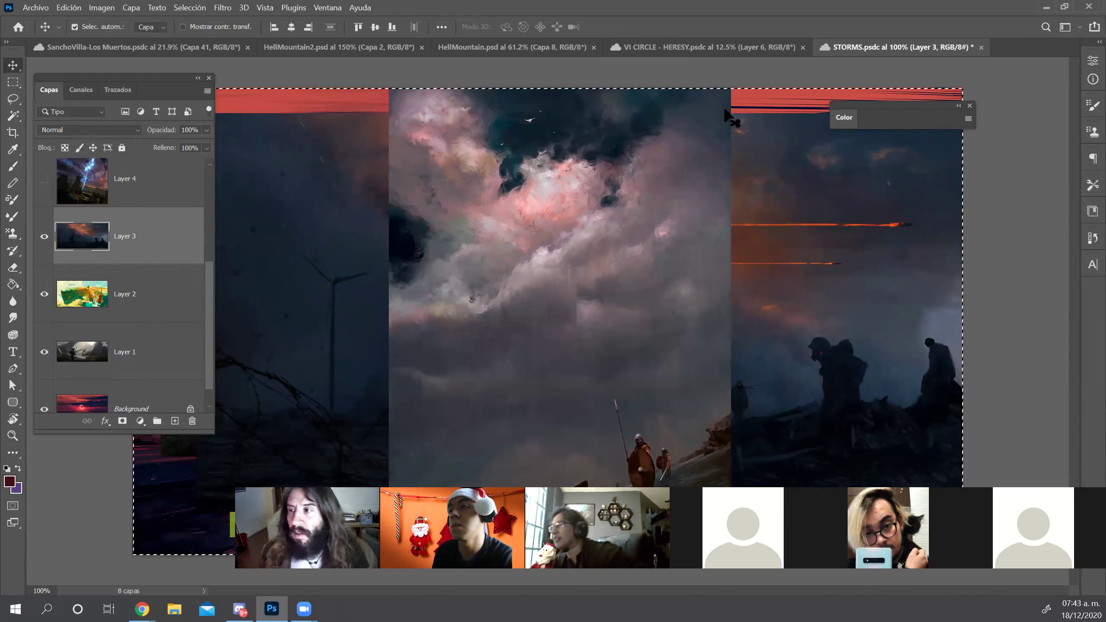
pyautogui.click(678, 47)
pyautogui.click(506, 48)
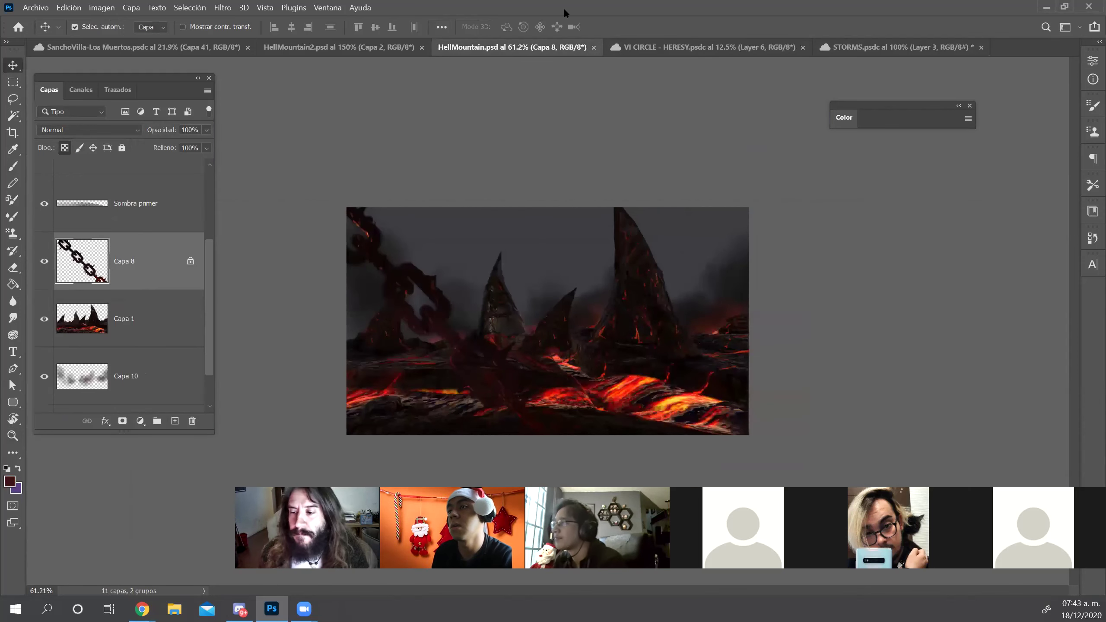
pyautogui.scroll(-2, 133, 381)
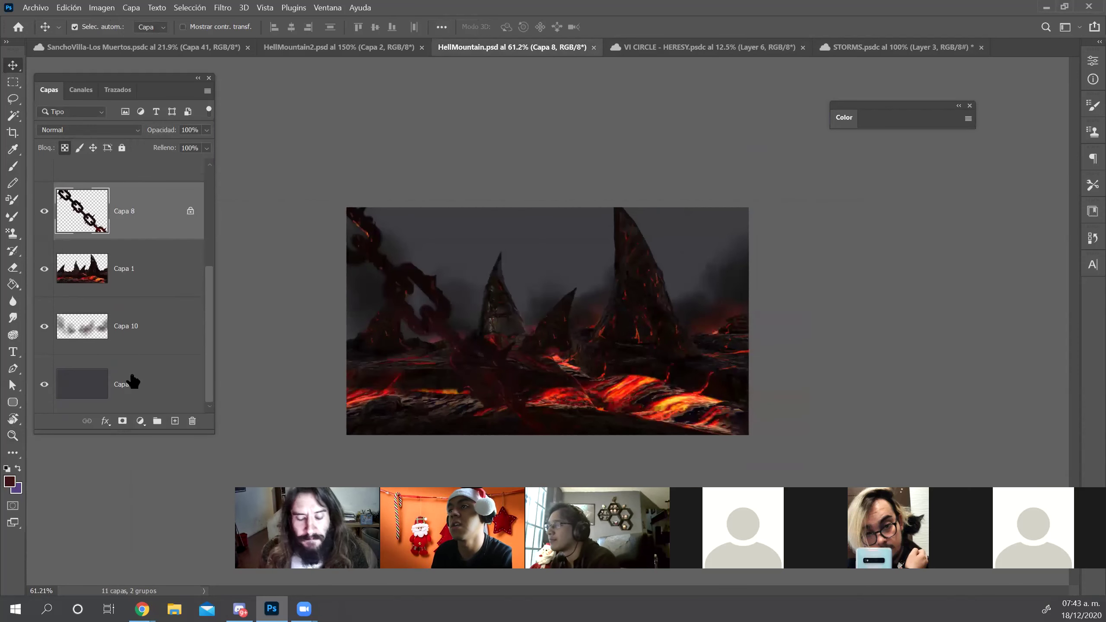
pyautogui.click(133, 381)
pyautogui.hotkey('ctrl', 'v')
pyautogui.hotkey('ctrl', 't')
pyautogui.moveTo(576, 253); pyautogui.dragTo(547, 247)
pyautogui.press('Return')
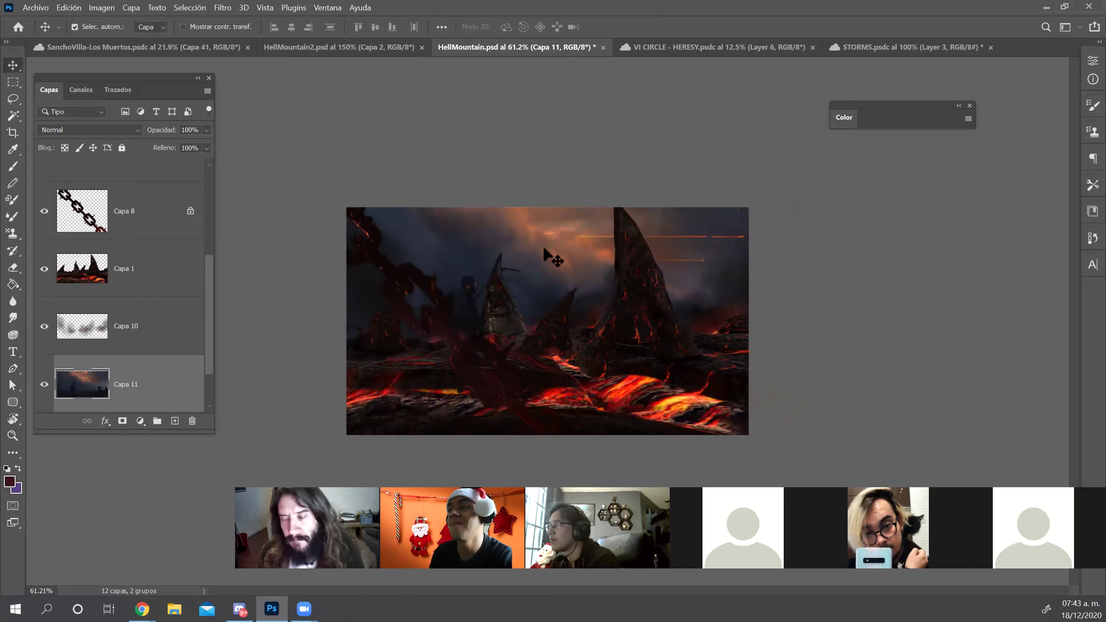
# Lasso and fill the windmill and soldier silhouettes around the second horn on Capa 11 to remove them from the sky
pyautogui.press('l')
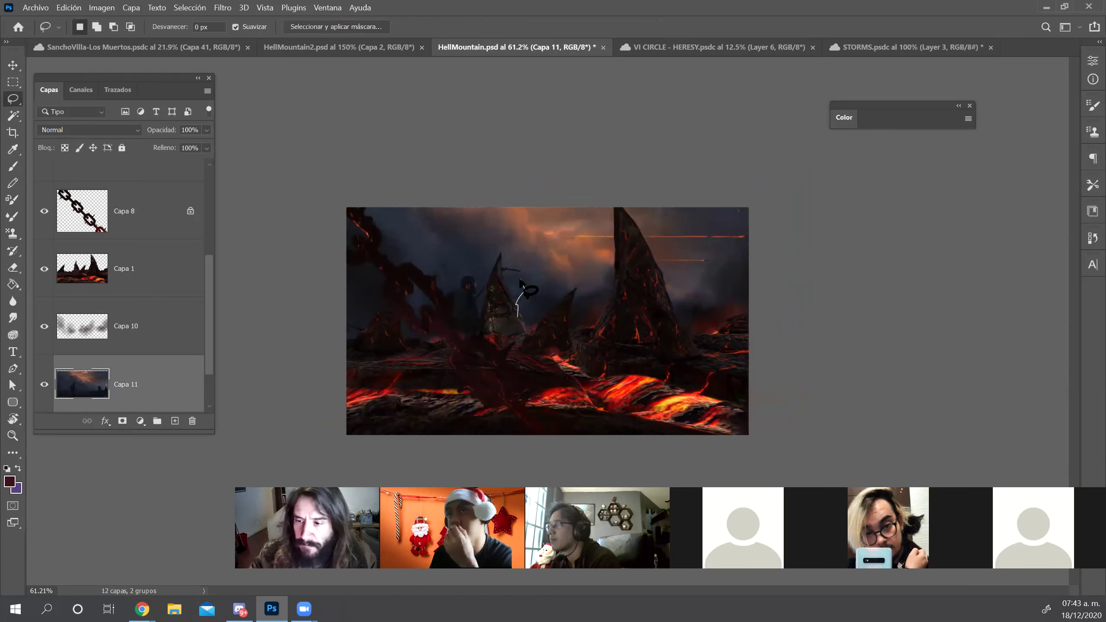
pyautogui.moveTo(509, 330)
pyautogui.mouseDown()
pyautogui.moveTo(486, 270)
pyautogui.moveTo(525, 251)
pyautogui.moveTo(507, 288)
pyautogui.mouseUp()
pyautogui.moveTo(481, 349)
pyautogui.mouseDown()
pyautogui.moveTo(479, 306)
pyautogui.moveTo(461, 300)
pyautogui.moveTo(440, 349)
pyautogui.moveTo(479, 348)
pyautogui.mouseUp()
pyautogui.hotkey('shift', 'BackSpace')
pyautogui.press('Return')
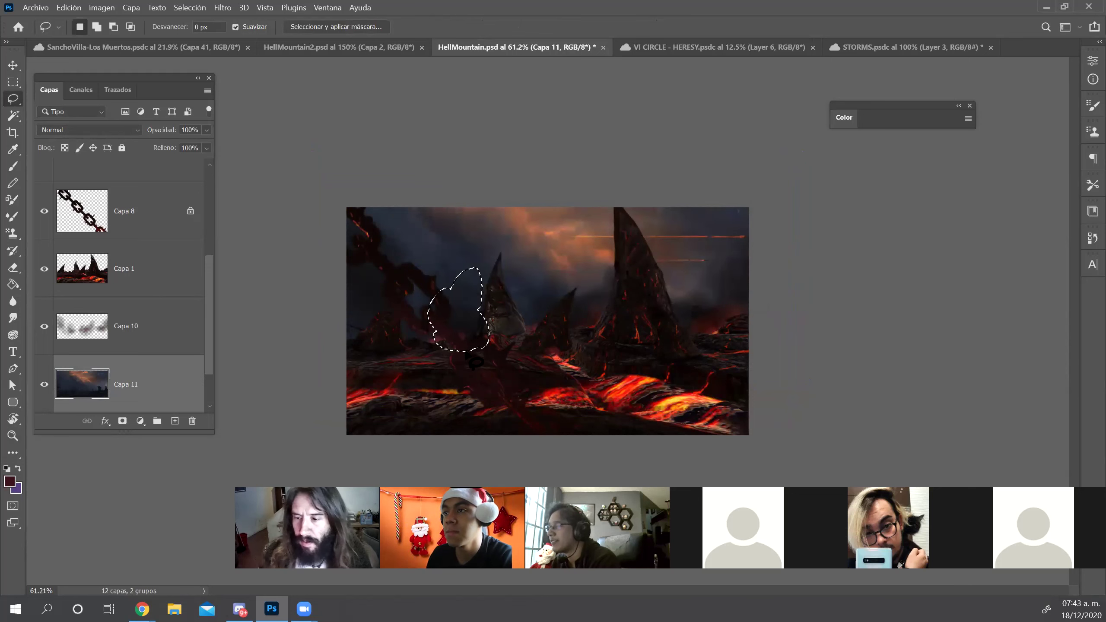
pyautogui.hotkey('ctrl', 'd')
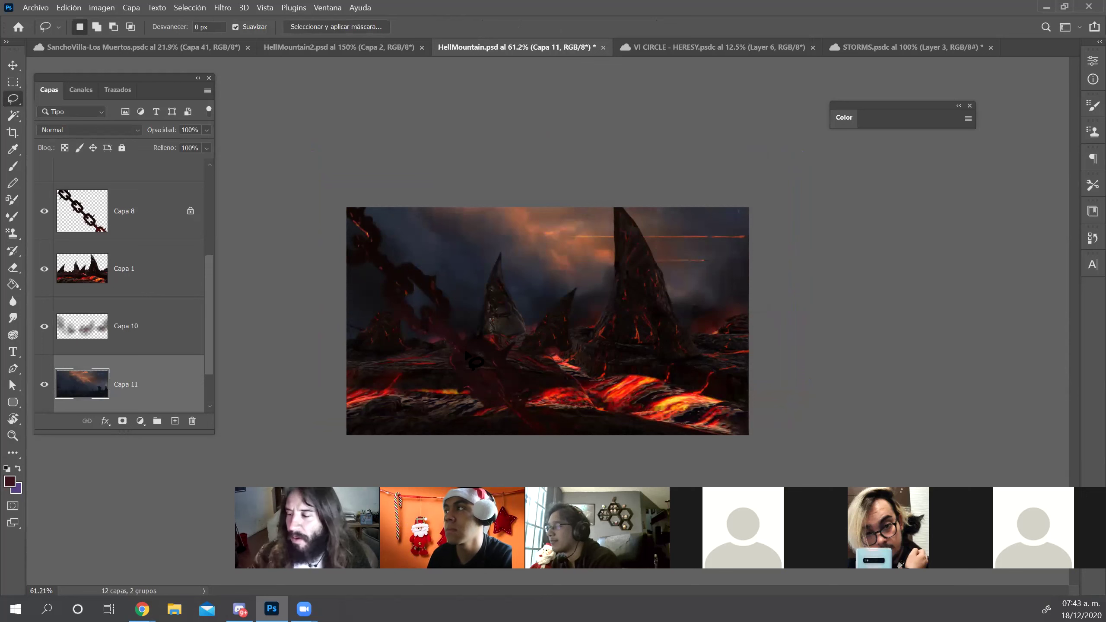
# Lasso and fill the silhouetted figures between the large horn and the far-right rocks to remove them, clearing the selection
pyautogui.moveTo(690, 324)
pyautogui.mouseDown()
pyautogui.moveTo(724, 316)
pyautogui.moveTo(687, 321)
pyautogui.mouseUp()
pyautogui.press('i')
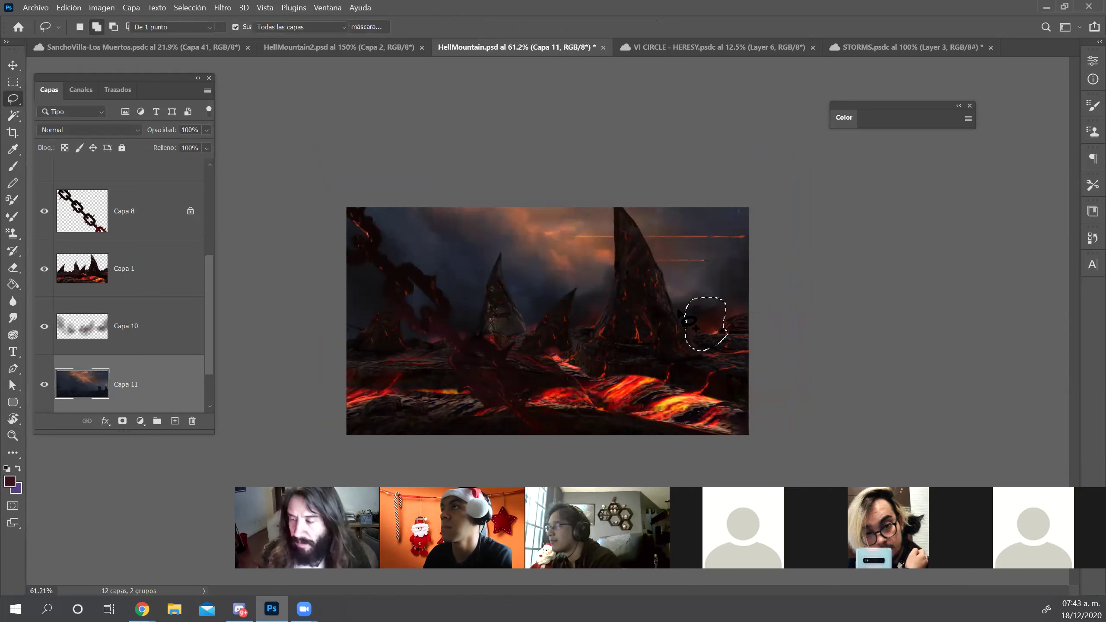
pyautogui.hotkey('shift', 'BackSpace')
pyautogui.press('Return')
pyautogui.hotkey('ctrl', 'd')
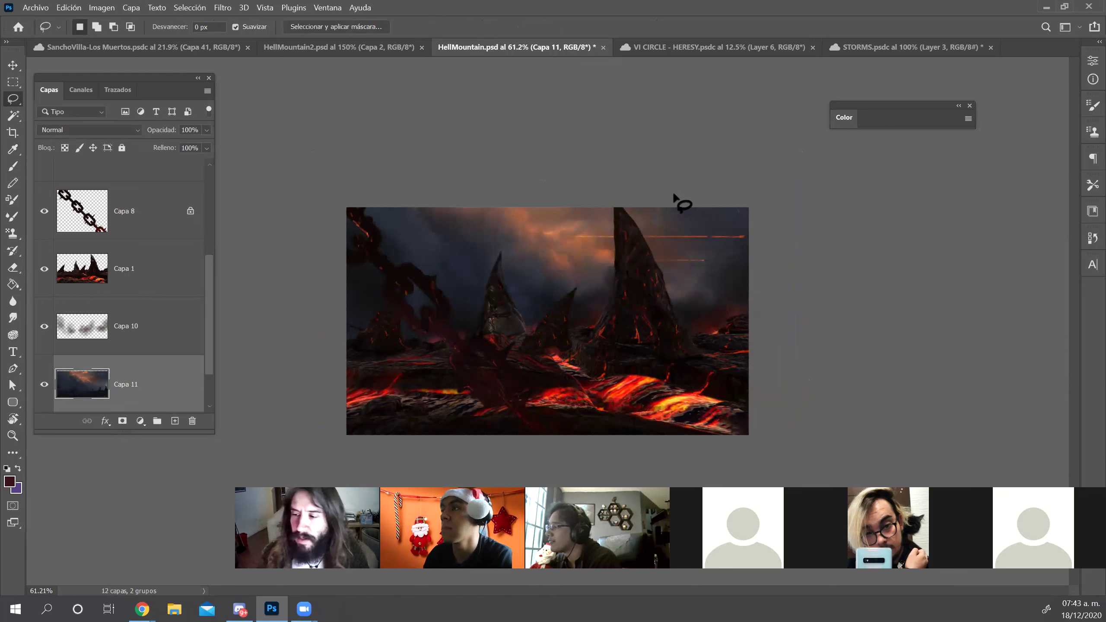
# Lasso and remove the two orange light streaks crossing the sky around the large horn, clearing the selection
pyautogui.moveTo(571, 238); pyautogui.dragTo(744, 237)
pyautogui.moveTo(607, 243)
pyautogui.mouseDown()
pyautogui.moveTo(748, 236)
pyautogui.moveTo(629, 260)
pyautogui.moveTo(731, 271)
pyautogui.mouseUp()
pyautogui.hotkey('ctrl', 'd')
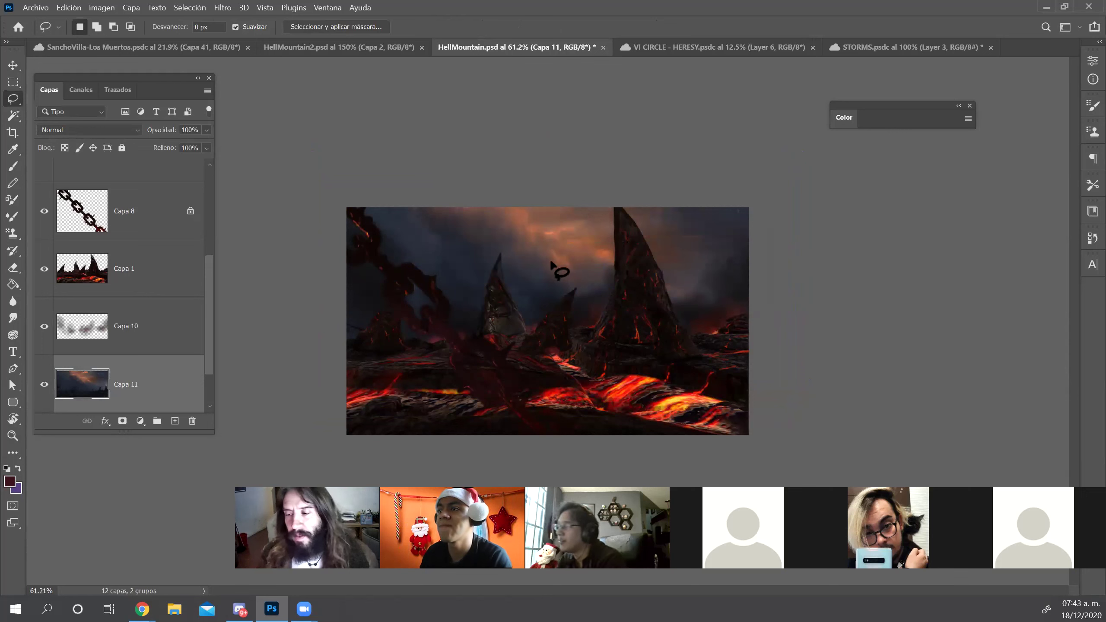
# Save the HellMountain document with the chain, horns and red stormy sky in place
pyautogui.press('v')
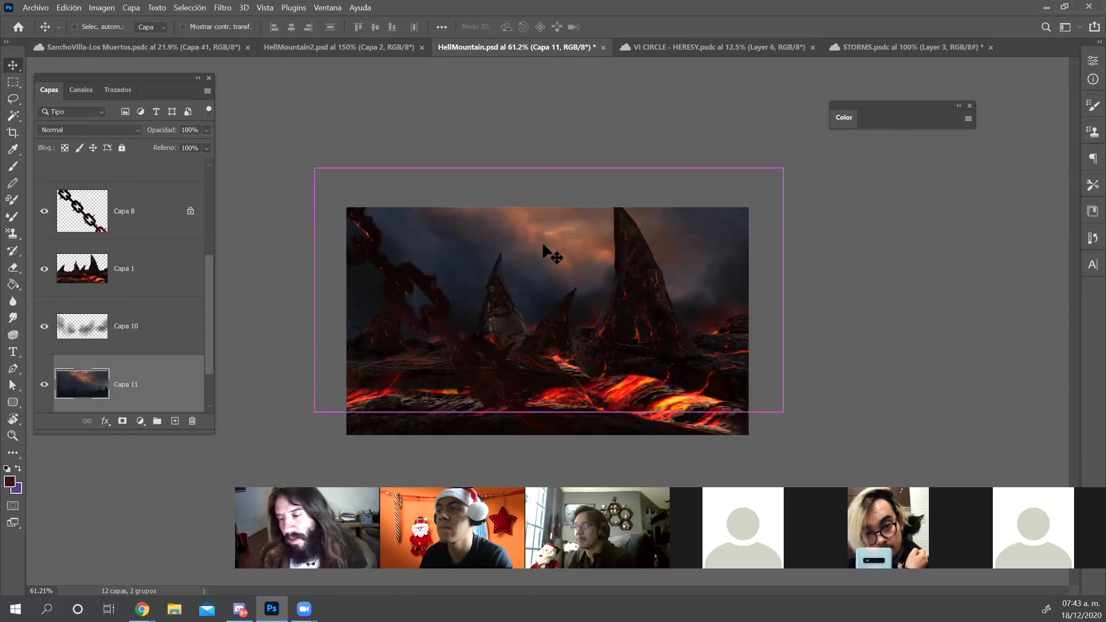
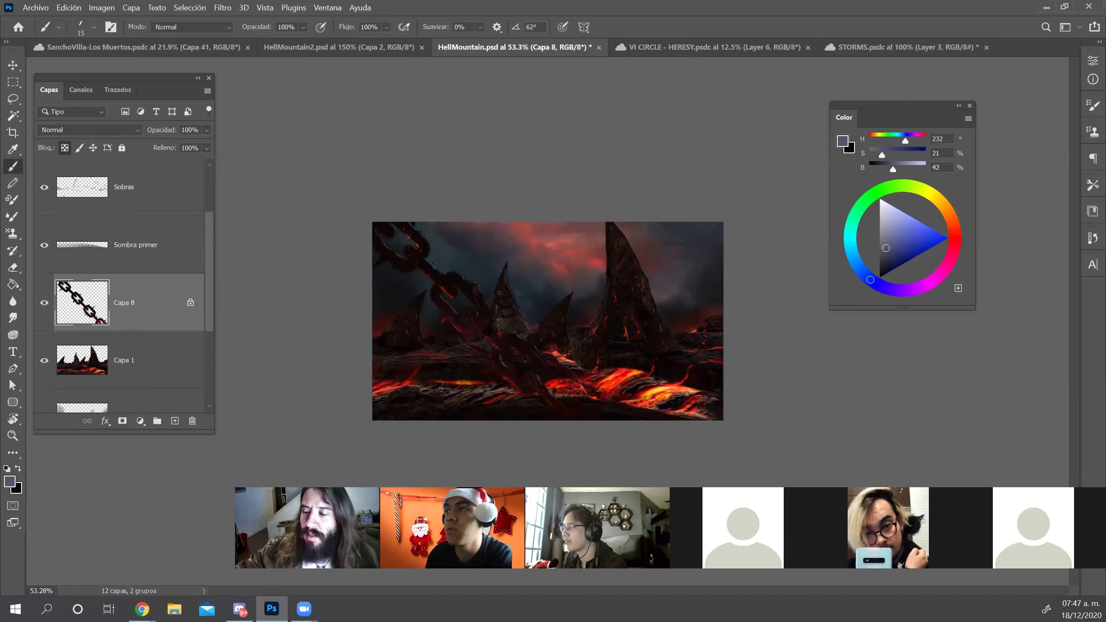
pyautogui.hotkey('ctrl', 's')
pyautogui.press('z')
pyautogui.moveTo(547, 287); pyautogui.dragTo(535, 289)
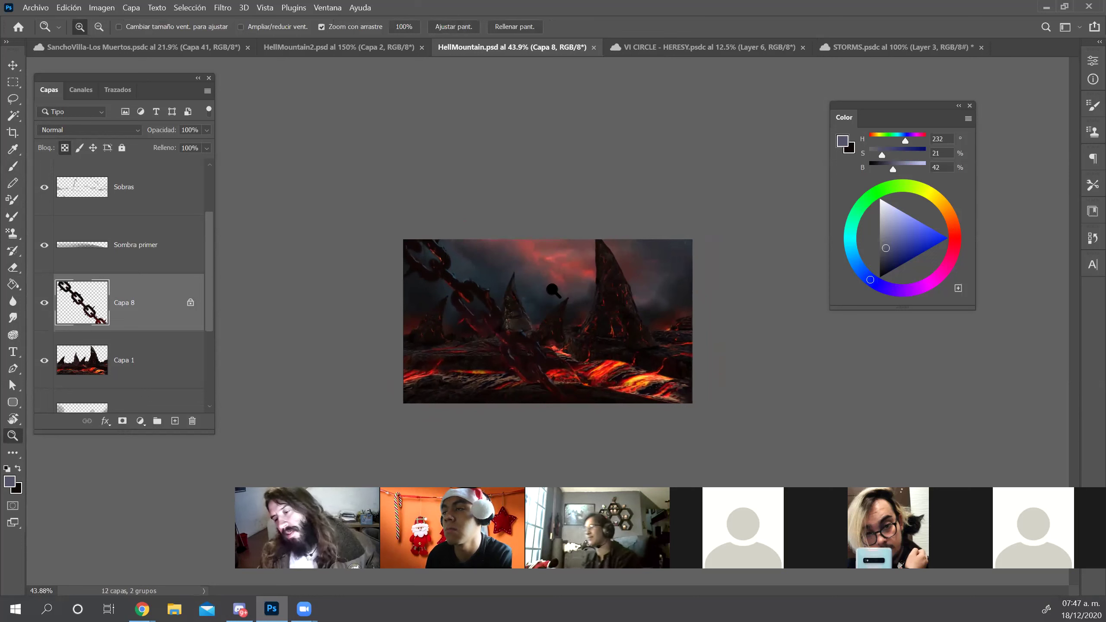
pyautogui.moveTo(562, 289); pyautogui.dragTo(585, 301)
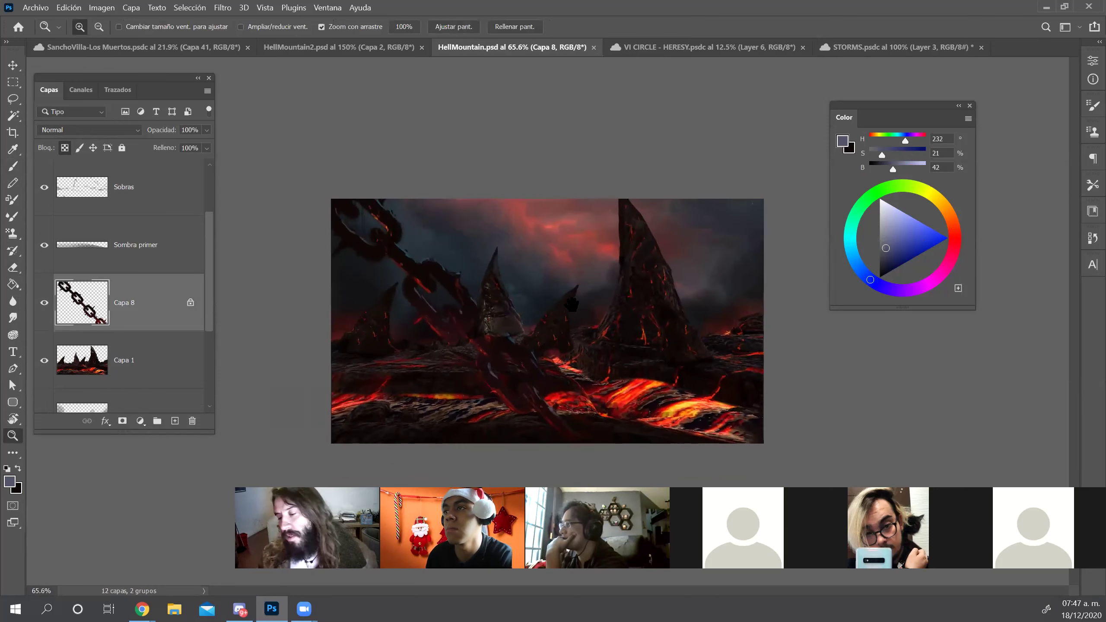
# Rename the Capa 1 layer containing the horns and lava ground as 3d
pyautogui.click(126, 360)
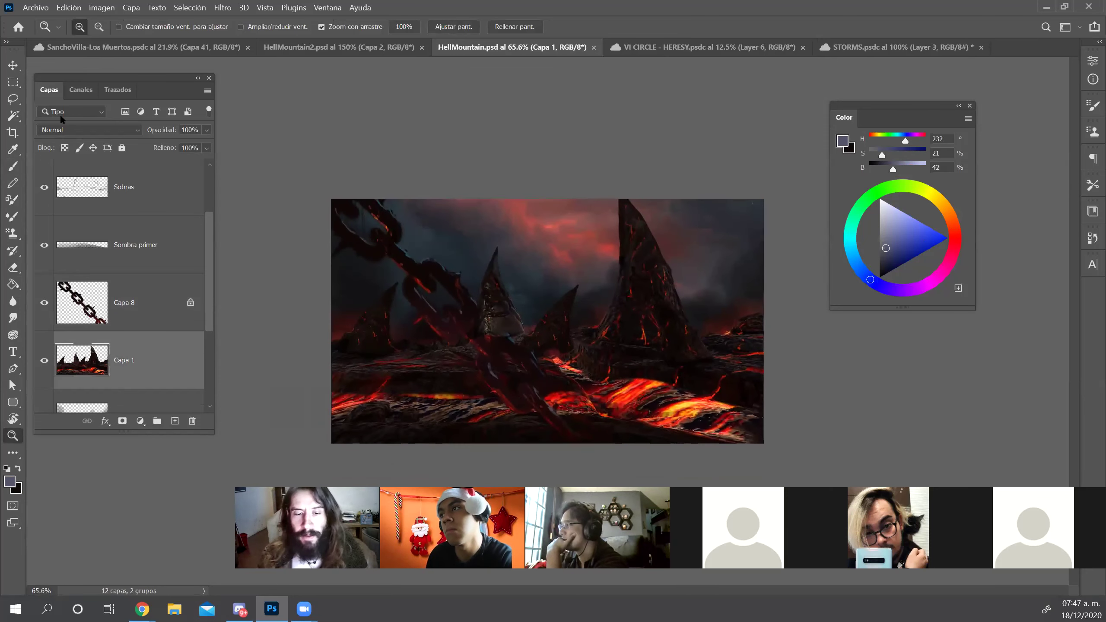
pyautogui.doubleClick(126, 360)
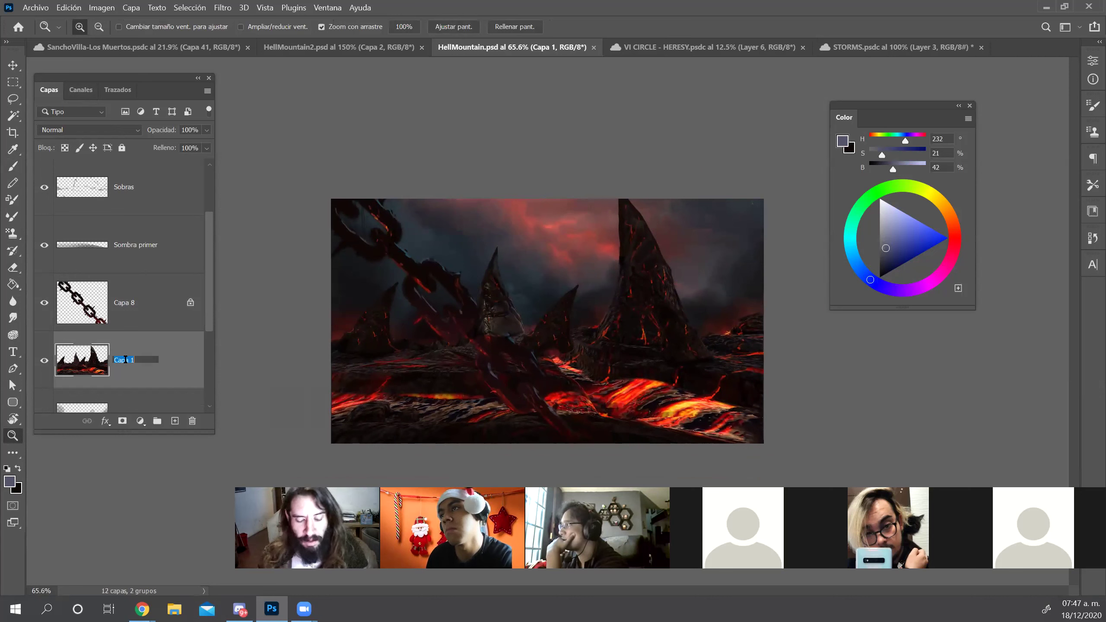
pyautogui.write('3d')
pyautogui.press('Return')
# Choose the Soft Round Pressure Opacity brush, sample dark blue-grey from the image, and set the brush to Color mode
pyautogui.press('b')
pyautogui.rightClick(524, 301)
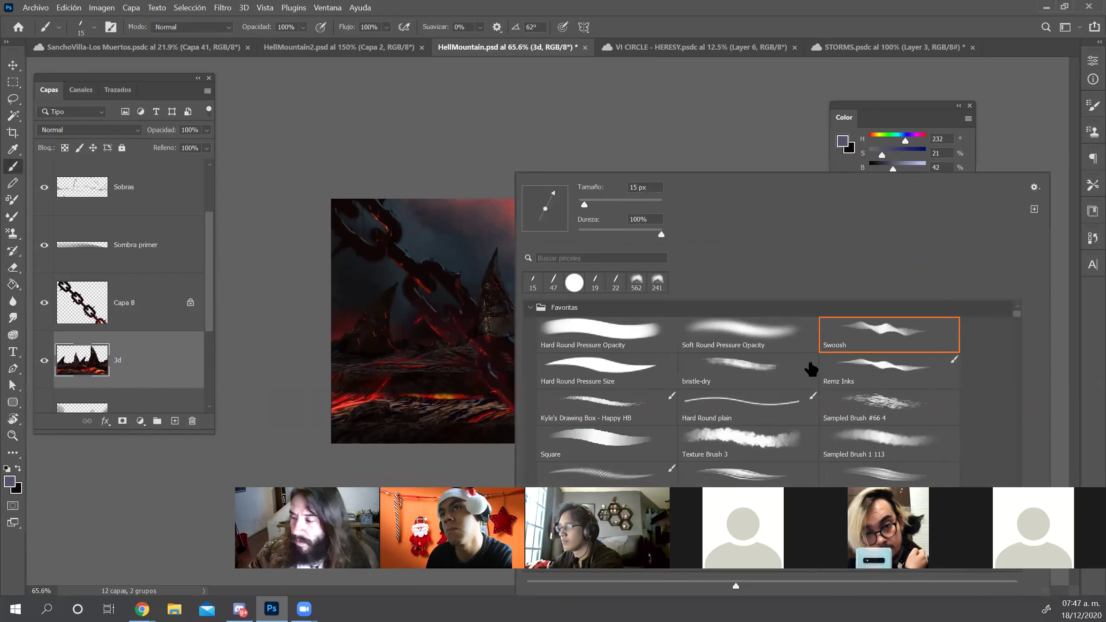
pyautogui.doubleClick(770, 331)
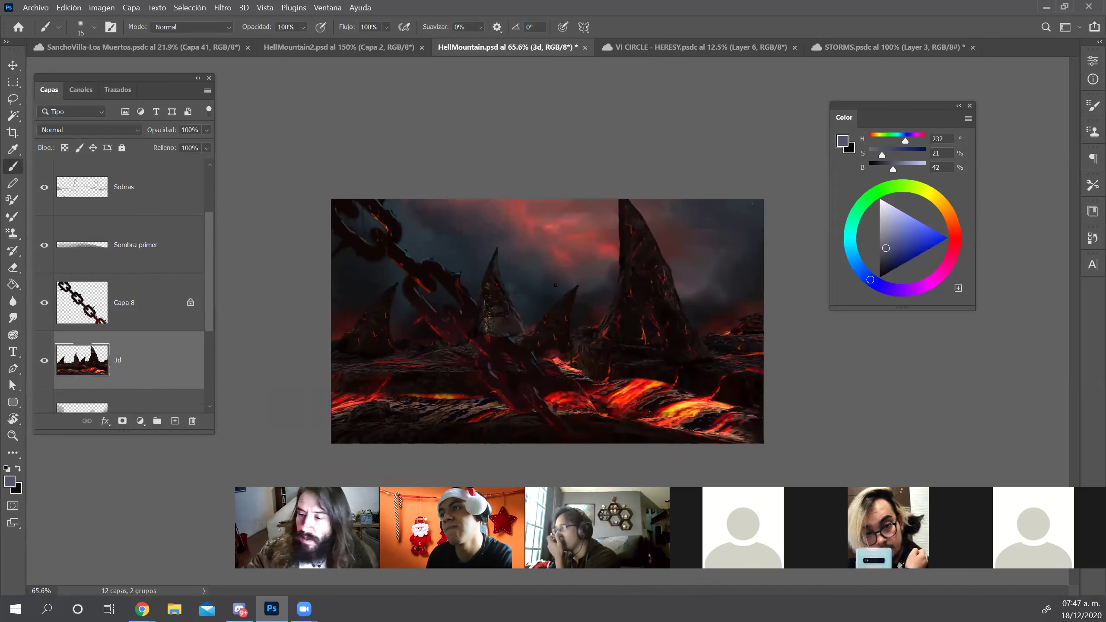
pyautogui.keyDown('alt'); pyautogui.click(522, 303); pyautogui.keyUp('alt')
pyautogui.hotkey('alt', 'shift', 'c')
# Tint the rock horns on the 3d layer with the sampled blue-grey, undoing the last stroke on the large horn's tip
pyautogui.moveTo(489, 311); pyautogui.dragTo(534, 313)
pyautogui.moveTo(398, 331); pyautogui.dragTo(398, 309)
pyautogui.moveTo(675, 245); pyautogui.dragTo(682, 246)
pyautogui.moveTo(637, 210); pyautogui.dragTo(643, 217)
pyautogui.hotkey('ctrl', 'z')
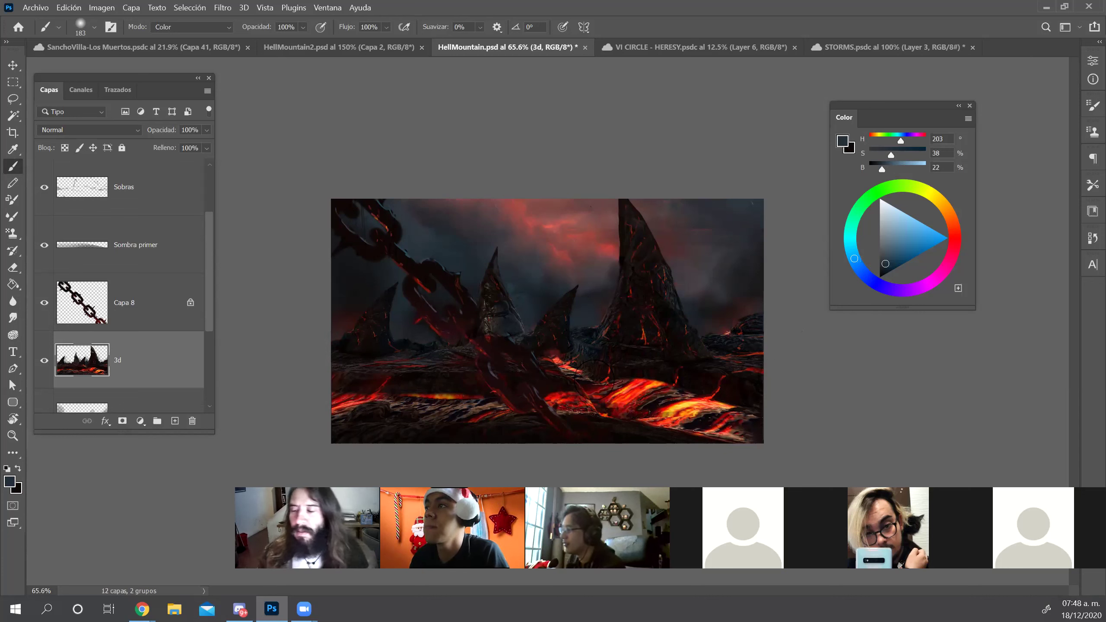
# Touch up the chain on Capa 8, returning the brush to Normal mode, and save the document
pyautogui.press('z')
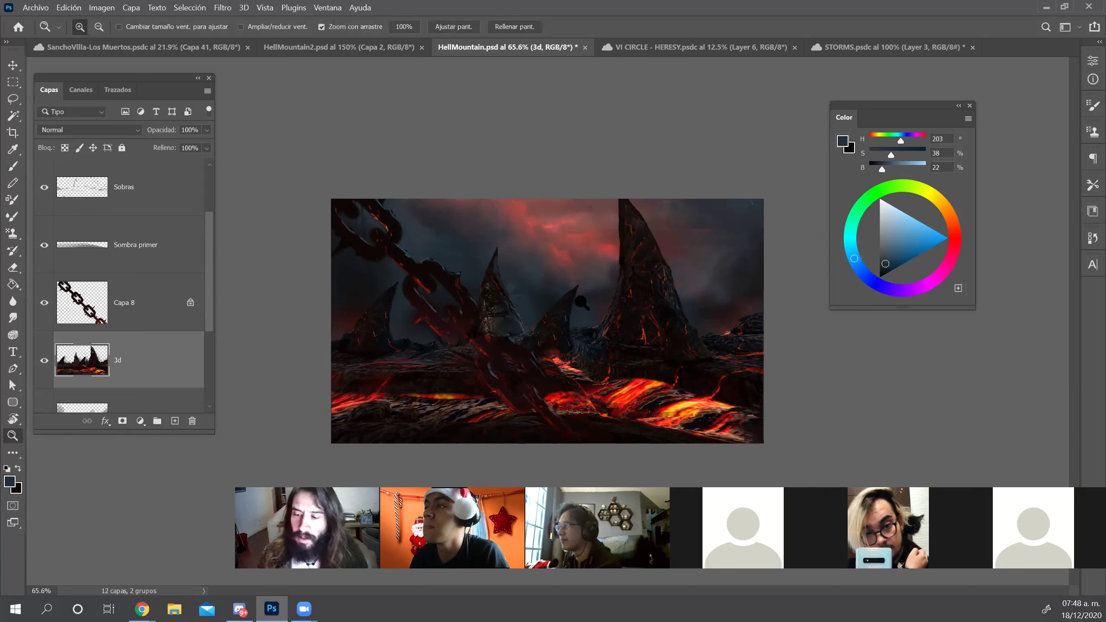
pyautogui.click(145, 307)
pyautogui.press('b')
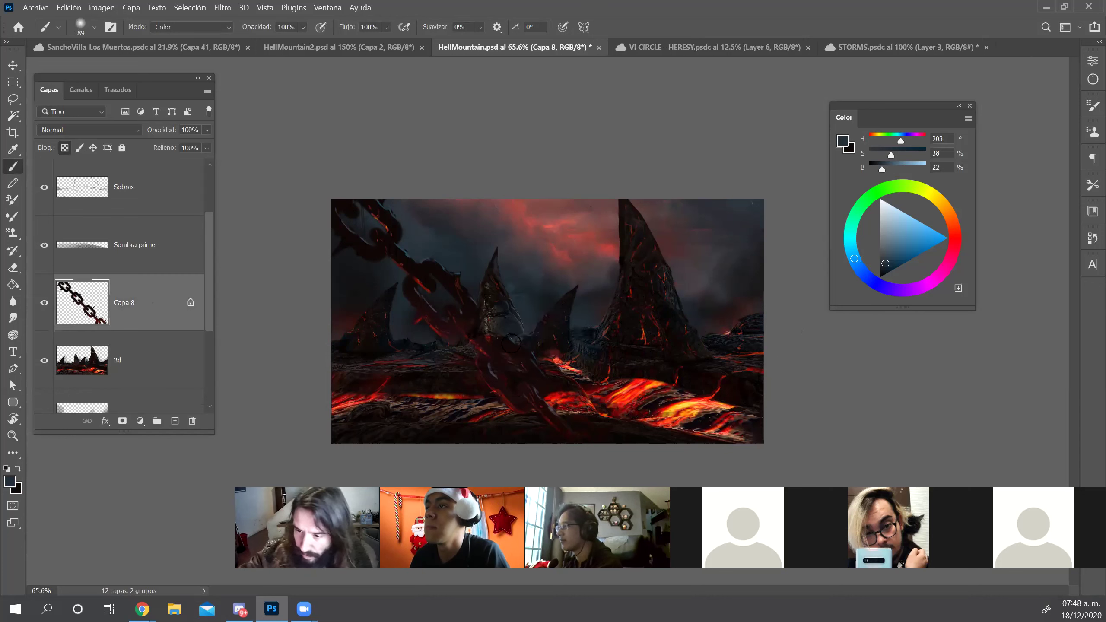
pyautogui.hotkey('shift', 'alt', 'n')
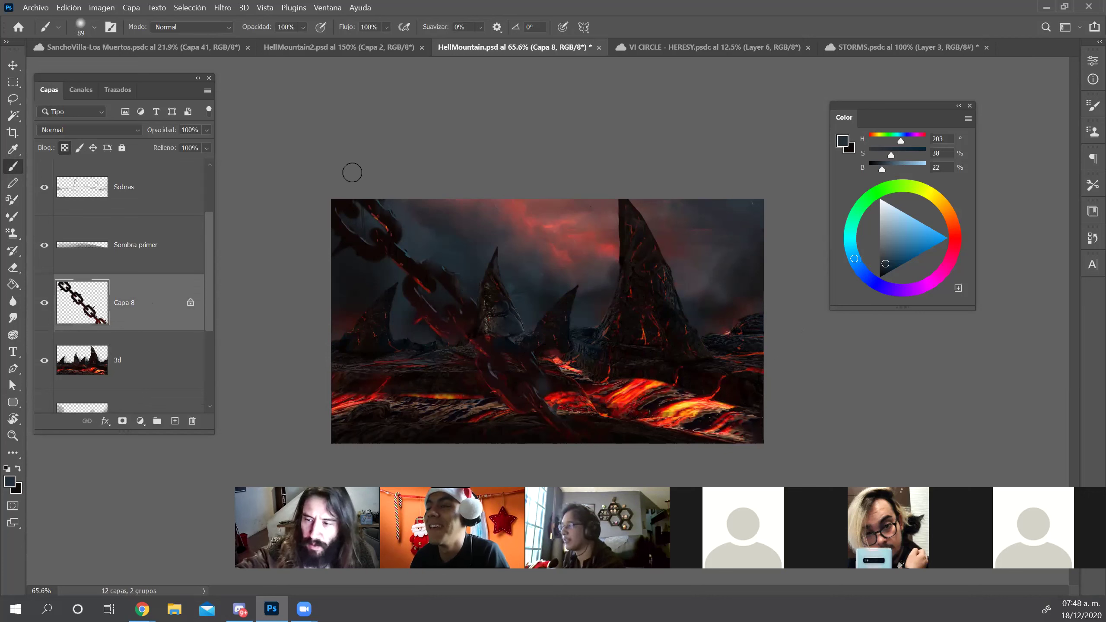
pyautogui.hotkey('ctrl', 's')
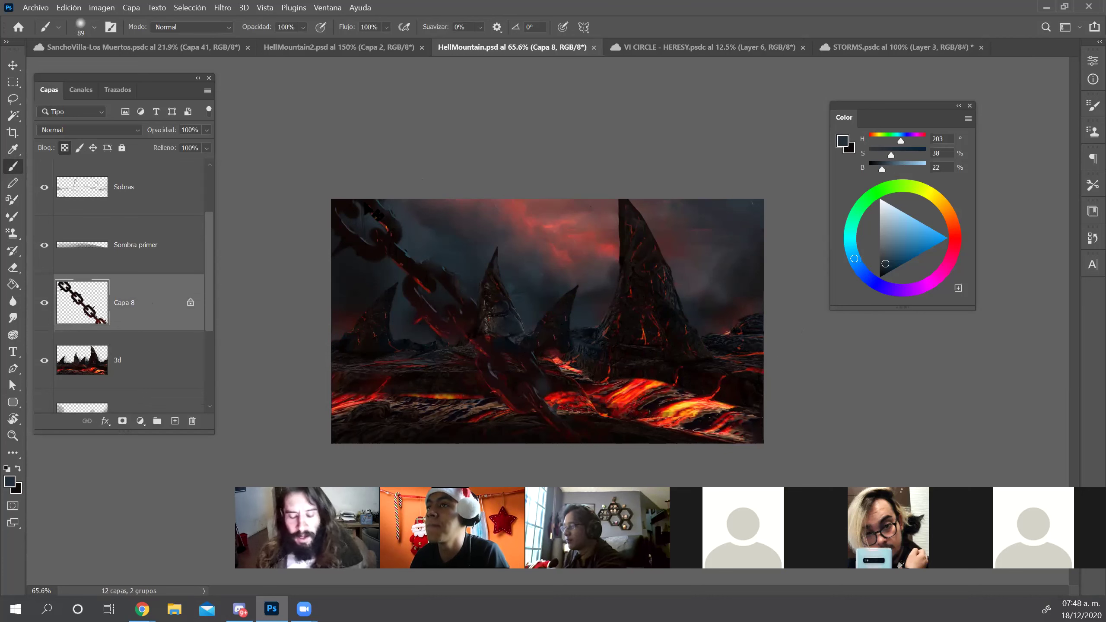
# Transform the chain on Capa 8 in warp mode, shifting it slightly to the right
pyautogui.hotkey('ctrl', 't')
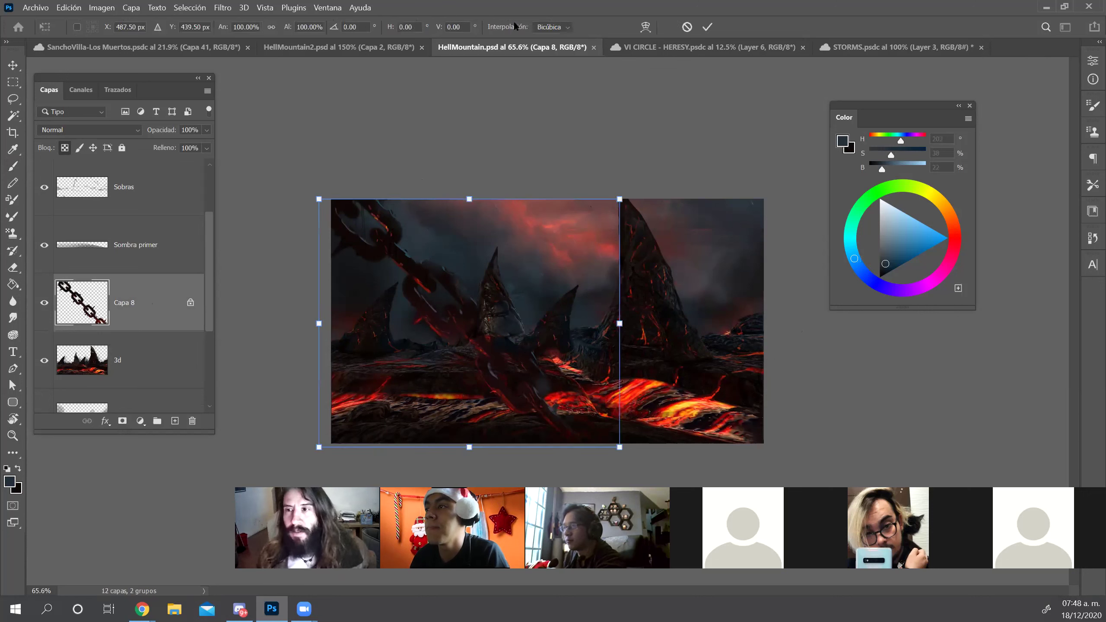
pyautogui.click(645, 26)
pyautogui.moveTo(464, 293); pyautogui.dragTo(456, 295)
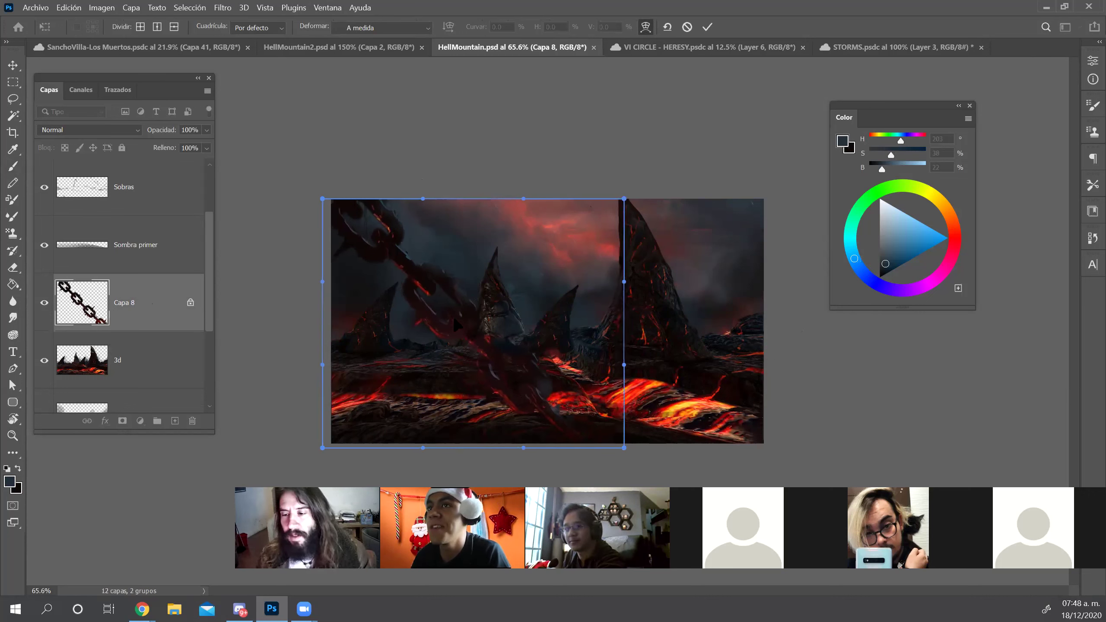
pyautogui.press('Return')
# Rotate the chain on Capa 8 clockwise by about 8.5°
pyautogui.press('b')
pyautogui.press('z')
pyautogui.moveTo(649, 366); pyautogui.dragTo(619, 370)
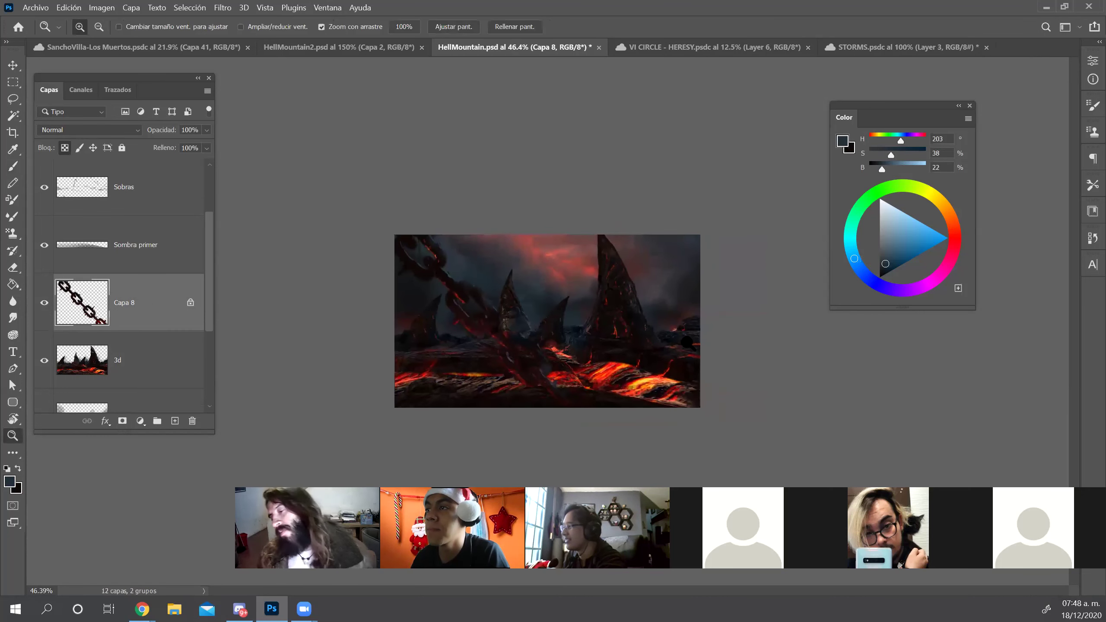
pyautogui.moveTo(700, 348); pyautogui.dragTo(723, 349)
pyautogui.moveTo(619, 299); pyautogui.dragTo(623, 327)
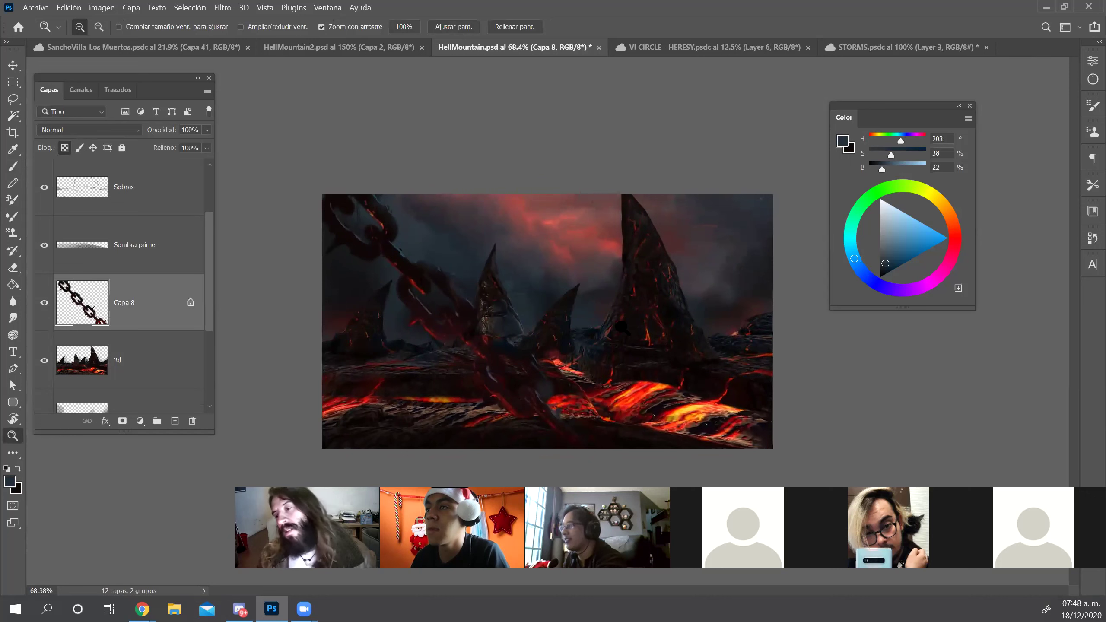
pyautogui.hotkey('ctrl', 't')
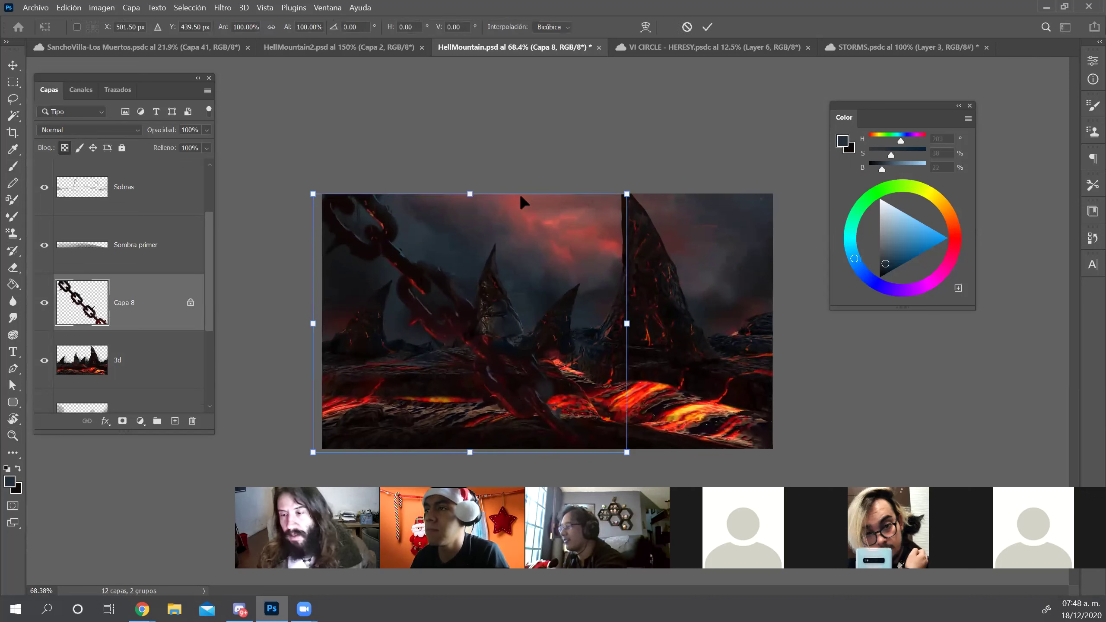
pyautogui.moveTo(684, 139); pyautogui.dragTo(704, 177)
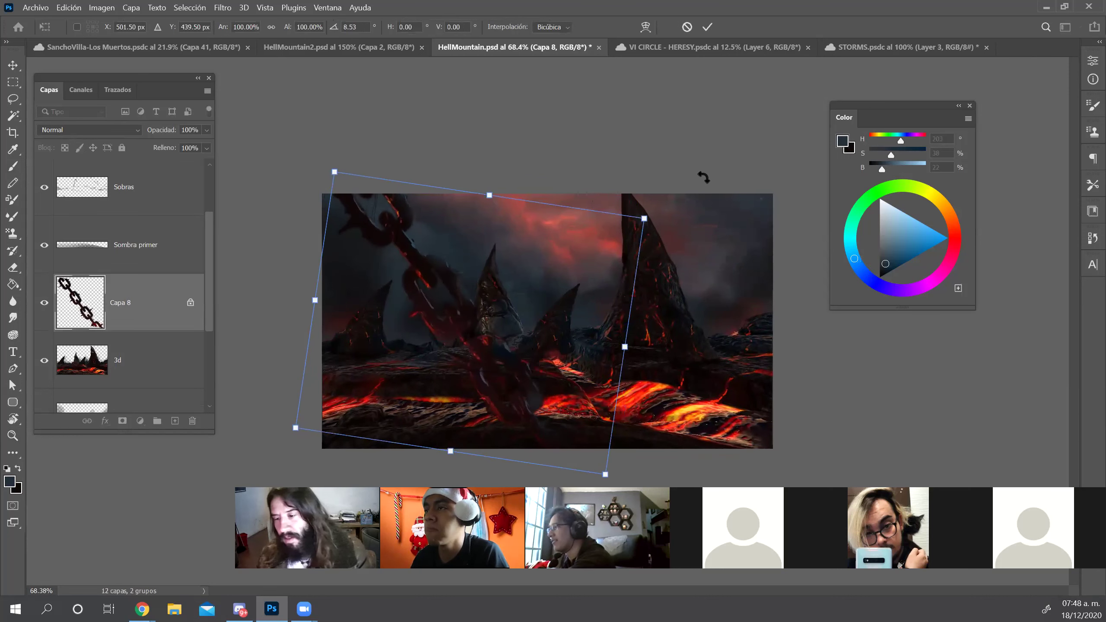
pyautogui.press('Return')
# Unlock the transparent pixels of Capa 8 for the Eraser and save the document
pyautogui.press('z')
pyautogui.click(64, 148)
pyautogui.press('e')
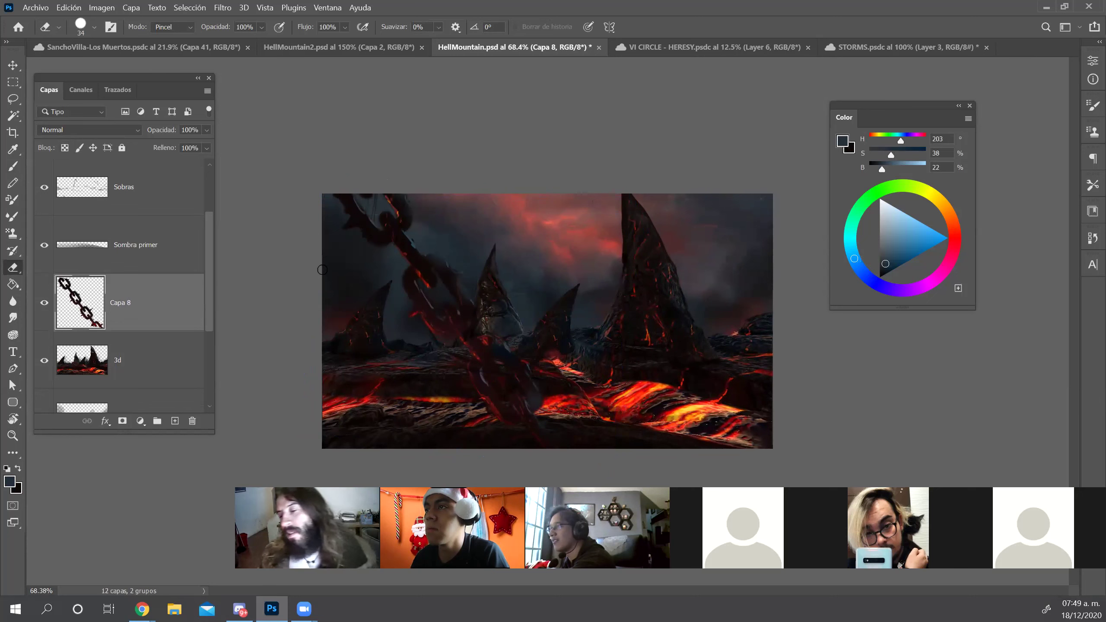
pyautogui.hotkey('ctrl', 's')
# Examine what the Sobras layer and Grupo 1 contribute to the image by toggling their visibility
pyautogui.press('z')
pyautogui.moveTo(610, 332); pyautogui.dragTo(553, 356)
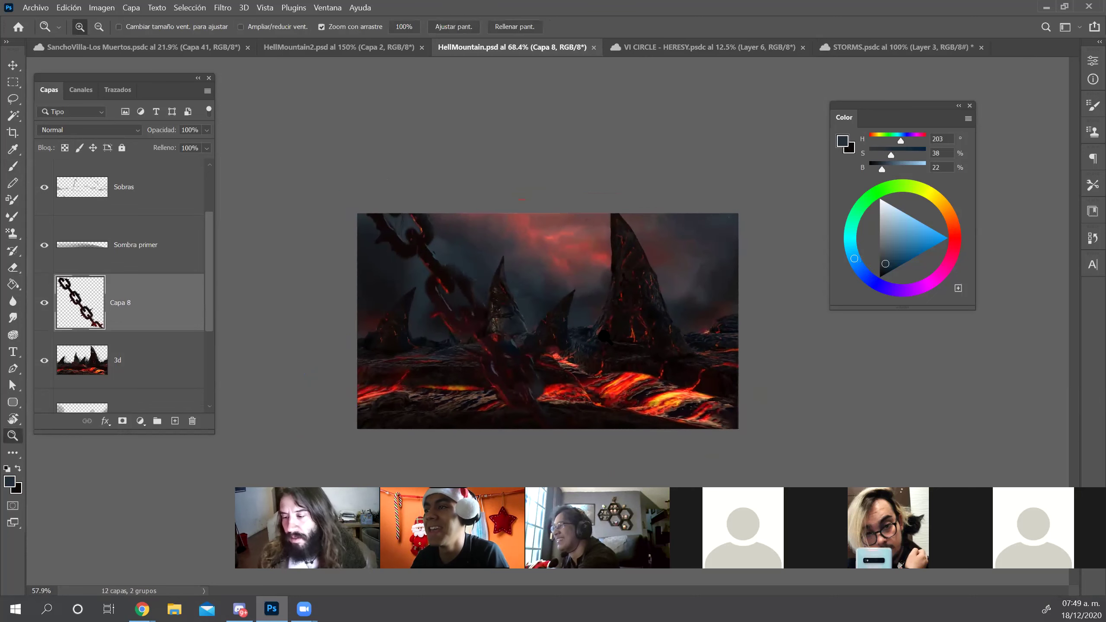
pyautogui.press('r')
pyautogui.click(136, 357)
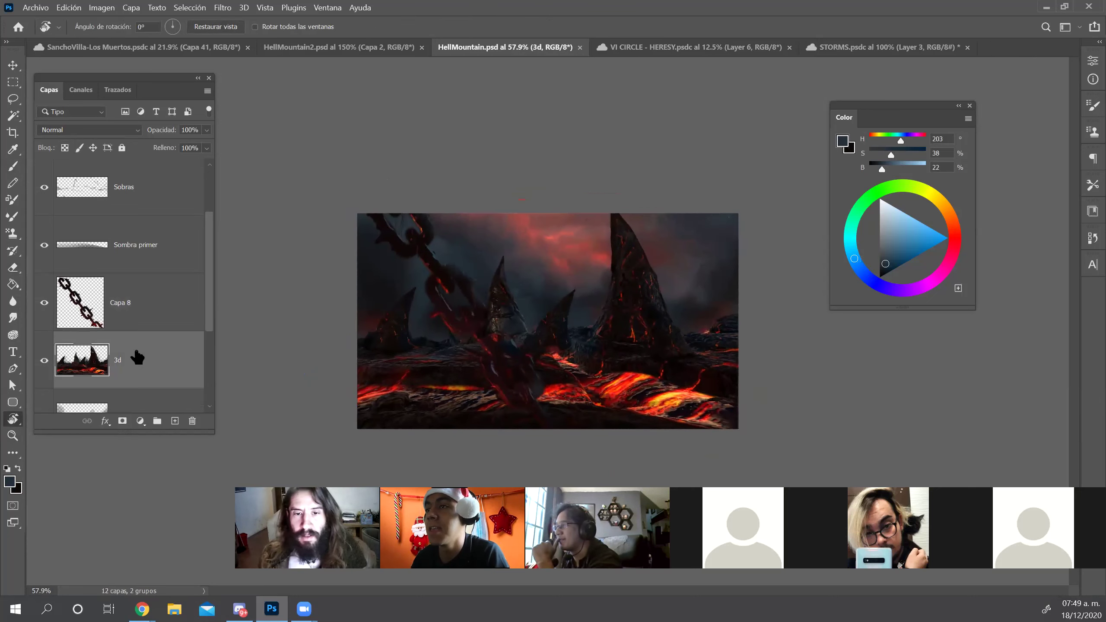
pyautogui.scroll(1, 135, 355)
pyautogui.click(45, 236)
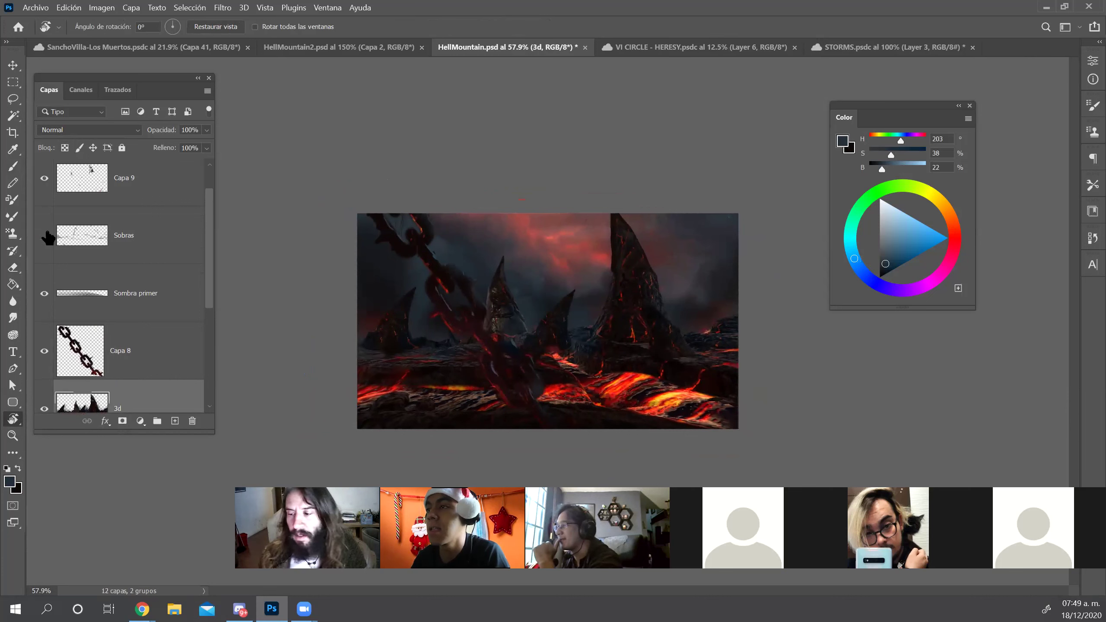
pyautogui.scroll(1, 143, 272)
pyautogui.scroll(1, 135, 266)
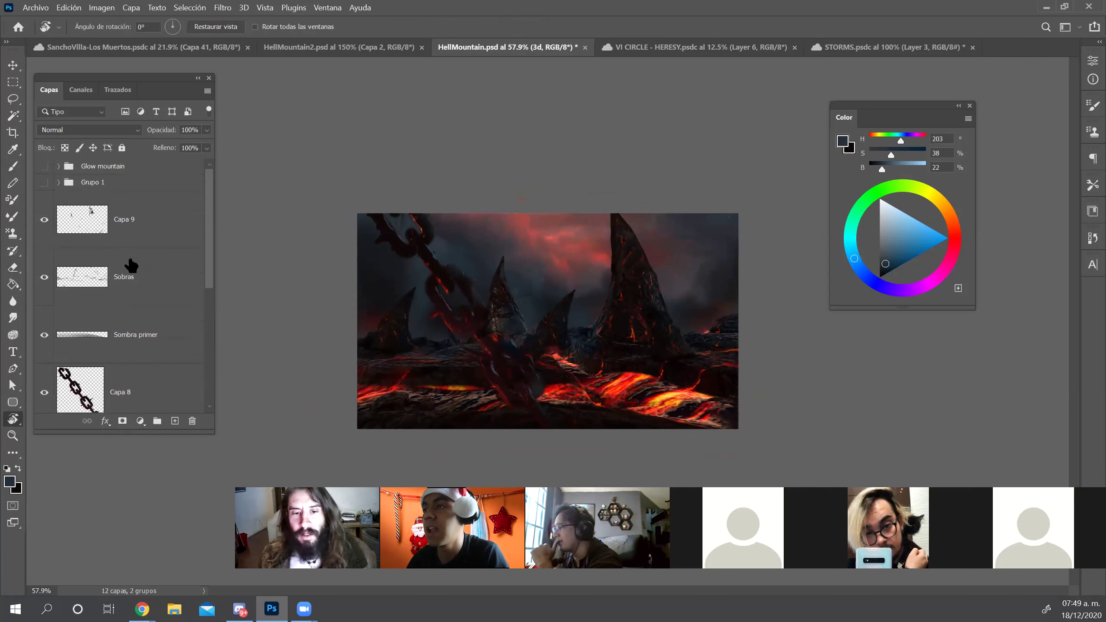
pyautogui.click(124, 219)
pyautogui.click(45, 183)
pyautogui.click(44, 183)
# Delete the hidden Glow mountain and Grupo 1 groups
pyautogui.click(106, 183)
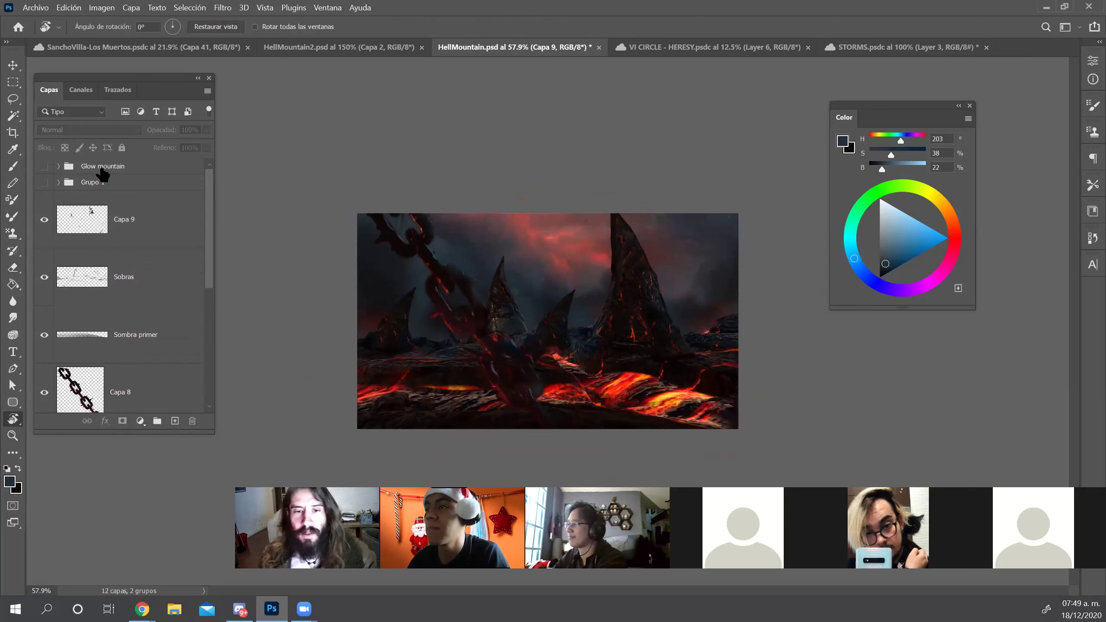
pyautogui.scroll(-1, 87, 186)
pyautogui.click(77, 190)
pyautogui.scroll(-1, 78, 190)
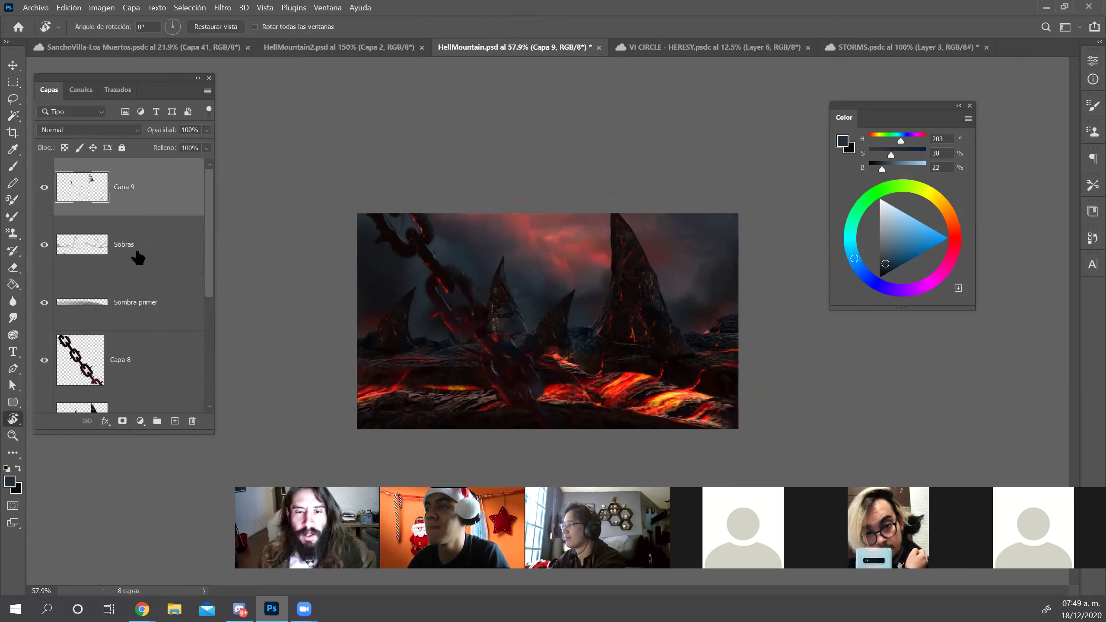
# Add a new layer above Capa 9, load a 500 px brush, and sample dark red from the lava
pyautogui.click(174, 421)
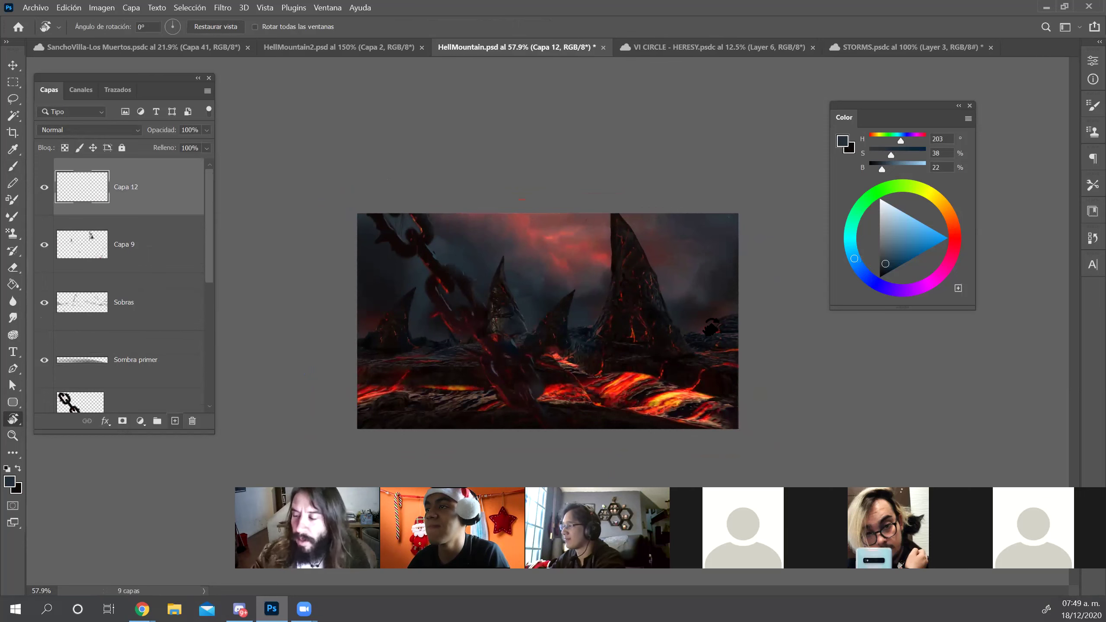
pyautogui.moveTo(710, 328); pyautogui.dragTo(700, 312)
pyautogui.press('b')
pyautogui.rightClick(700, 312)
pyautogui.rightClick(690, 344)
pyautogui.doubleClick(926, 444)
pyautogui.press('Escape')
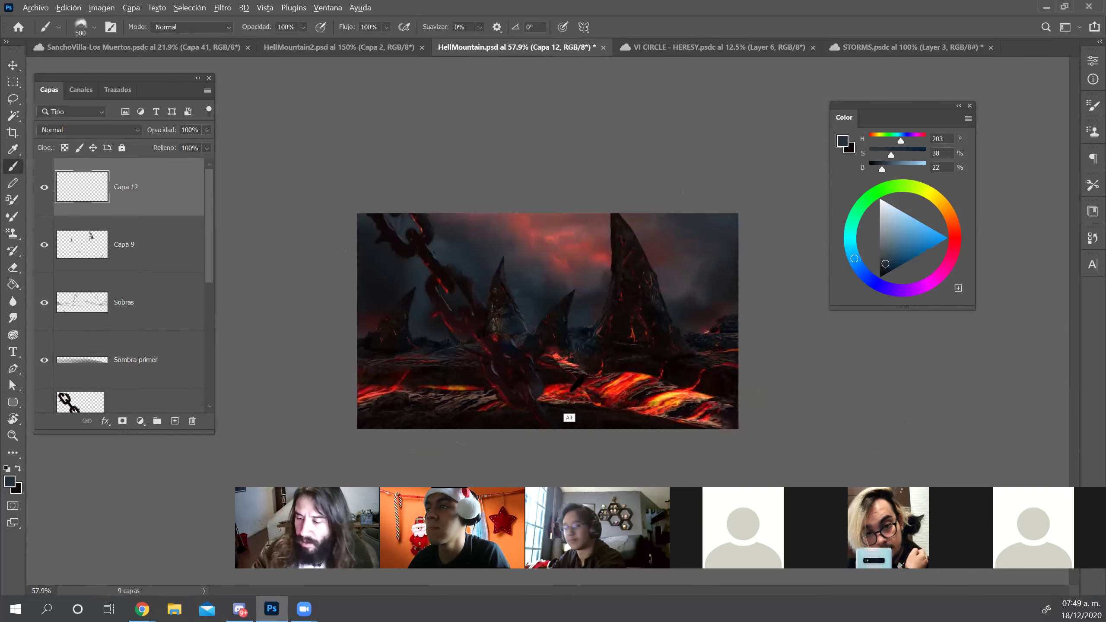
pyautogui.keyDown('alt'); pyautogui.click(576, 384); pyautogui.keyUp('alt')
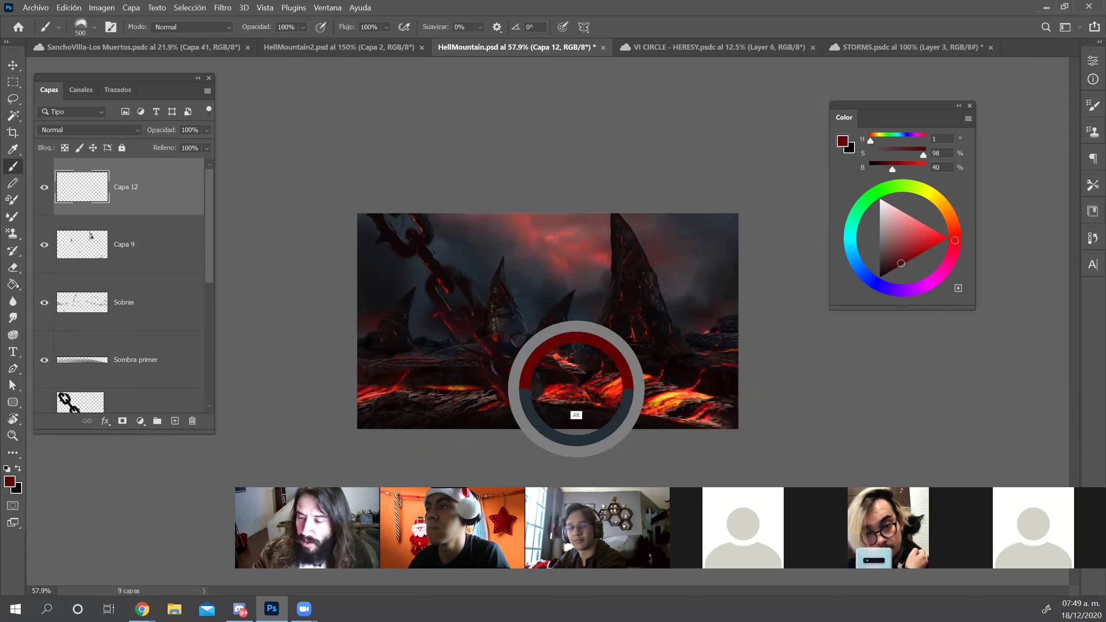
# Set the new layer's blend mode to Sobreexpos. lineal (Añade) and rename it as glows
pyautogui.click(83, 130)
pyautogui.click(129, 261)
pyautogui.doubleClick(130, 186)
pyautogui.write('glows')
pyautogui.press('Return')
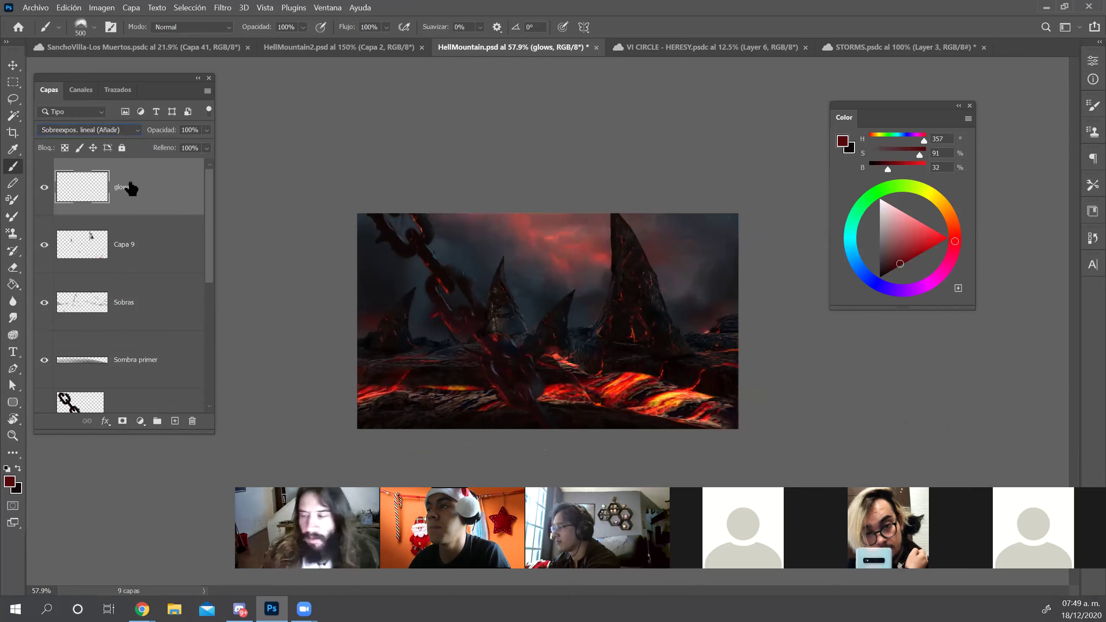
# Paint reddish glows over the lava flows on the glows layer, resampling the colour from the lava between strokes
pyautogui.moveTo(676, 379)
pyautogui.mouseDown()
pyautogui.moveTo(596, 377)
pyautogui.moveTo(642, 371)
pyautogui.moveTo(627, 374)
pyautogui.moveTo(685, 395)
pyautogui.moveTo(729, 396)
pyautogui.moveTo(744, 413)
pyautogui.mouseUp()
pyautogui.click(636, 379)
pyautogui.keyDown('alt'); pyautogui.click(624, 378); pyautogui.keyUp('alt')
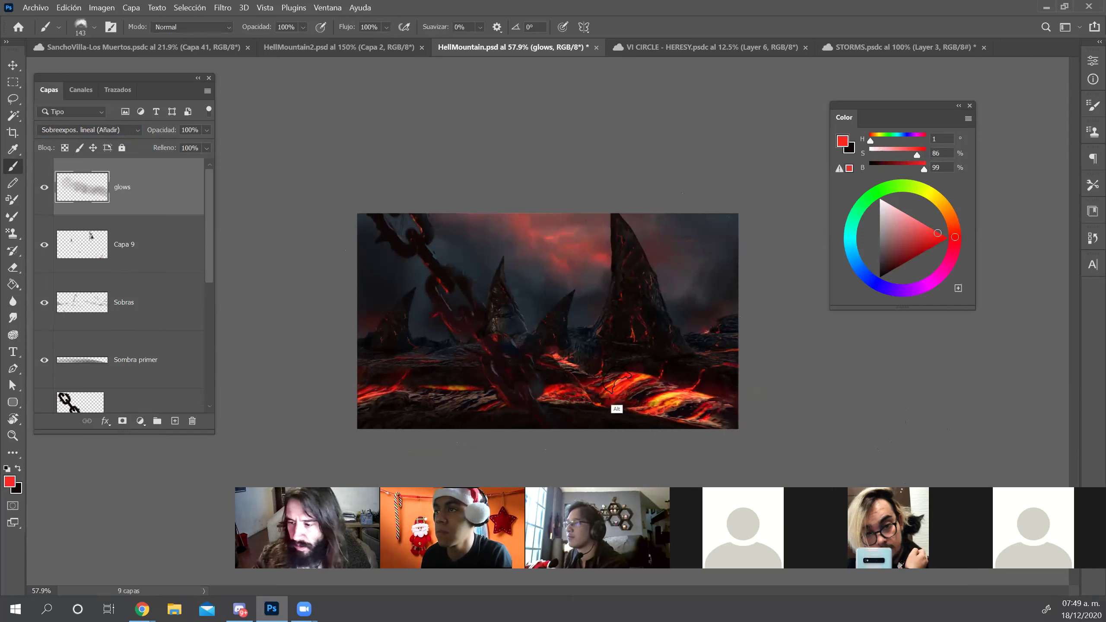
pyautogui.moveTo(587, 393); pyautogui.dragTo(562, 402)
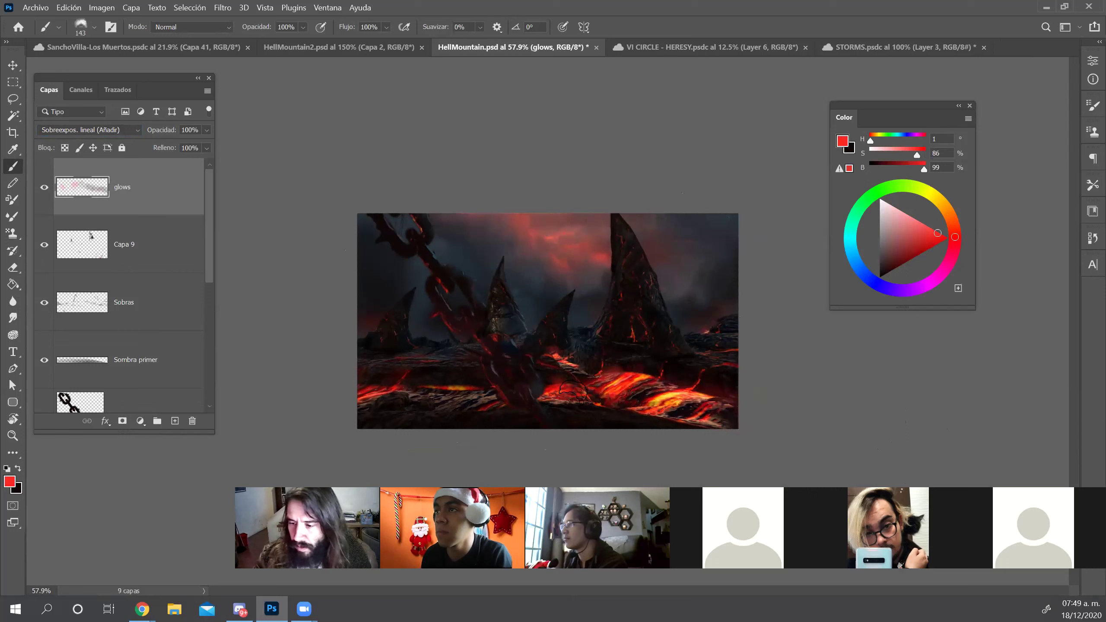
pyautogui.keyDown('alt'); pyautogui.click(565, 396); pyautogui.keyUp('alt')
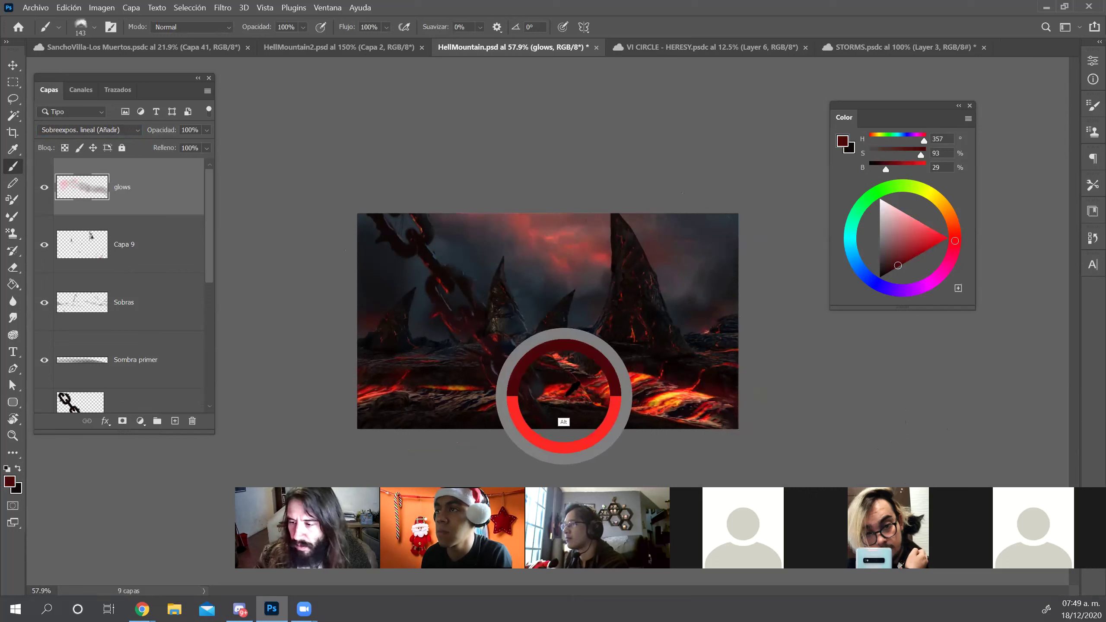
pyautogui.keyDown('alt'); pyautogui.click(496, 401); pyautogui.keyUp('alt')
pyautogui.moveTo(490, 399); pyautogui.dragTo(498, 405)
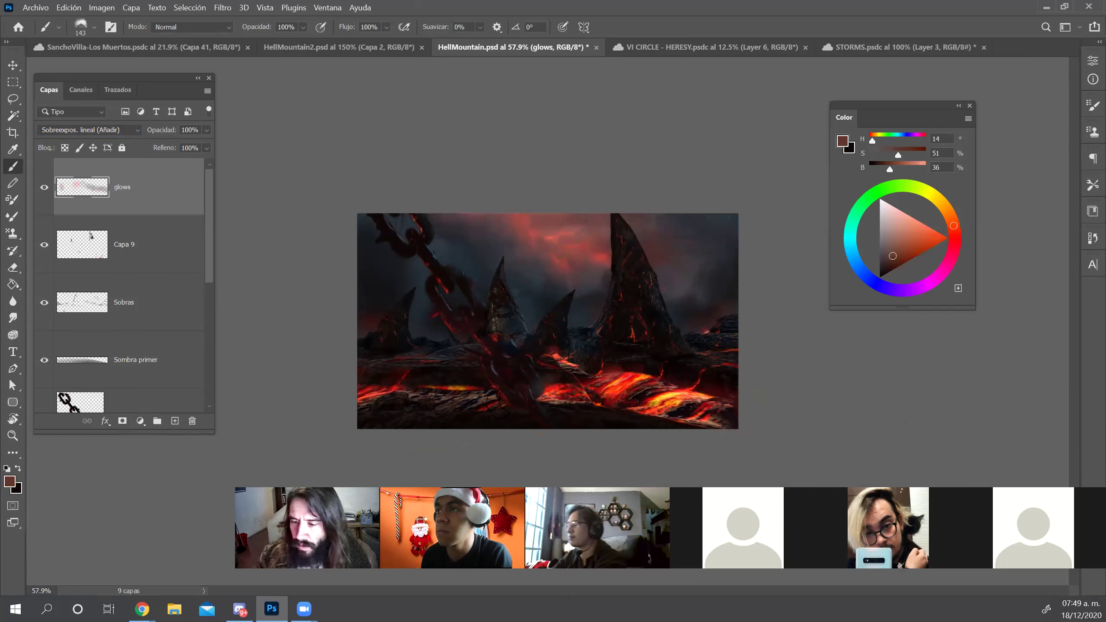
pyautogui.moveTo(707, 371); pyautogui.dragTo(689, 372)
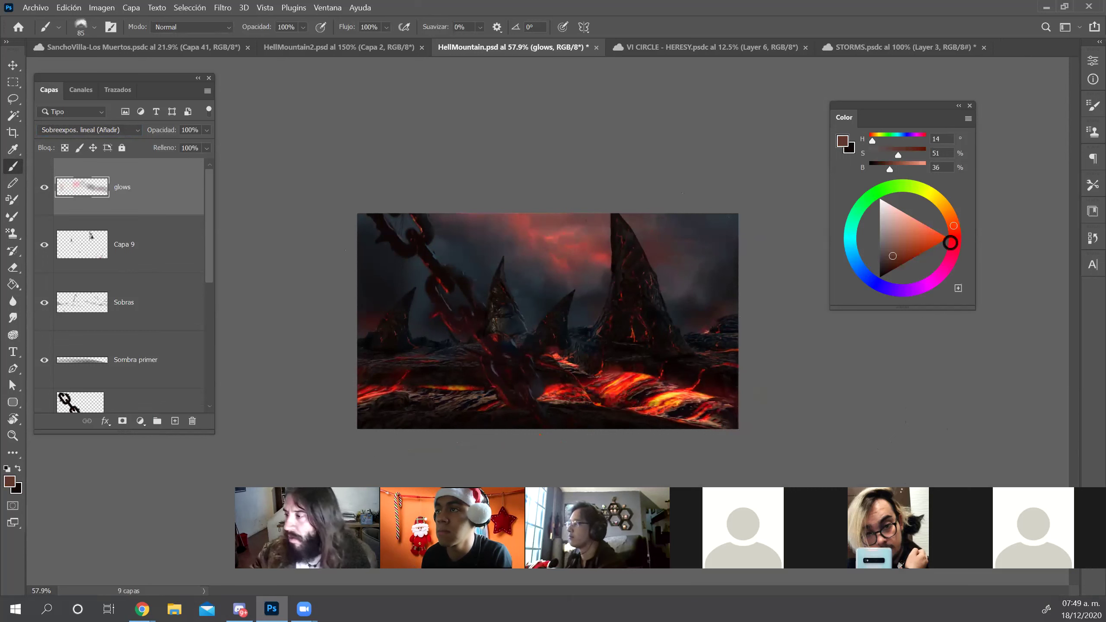
# Set the brush colour to a dark red (H 356, S 81, B 47) and paint more soft glows over the lava on the glows layer
pyautogui.click(953, 242)
pyautogui.click(898, 254)
pyautogui.moveTo(369, 388); pyautogui.dragTo(446, 385)
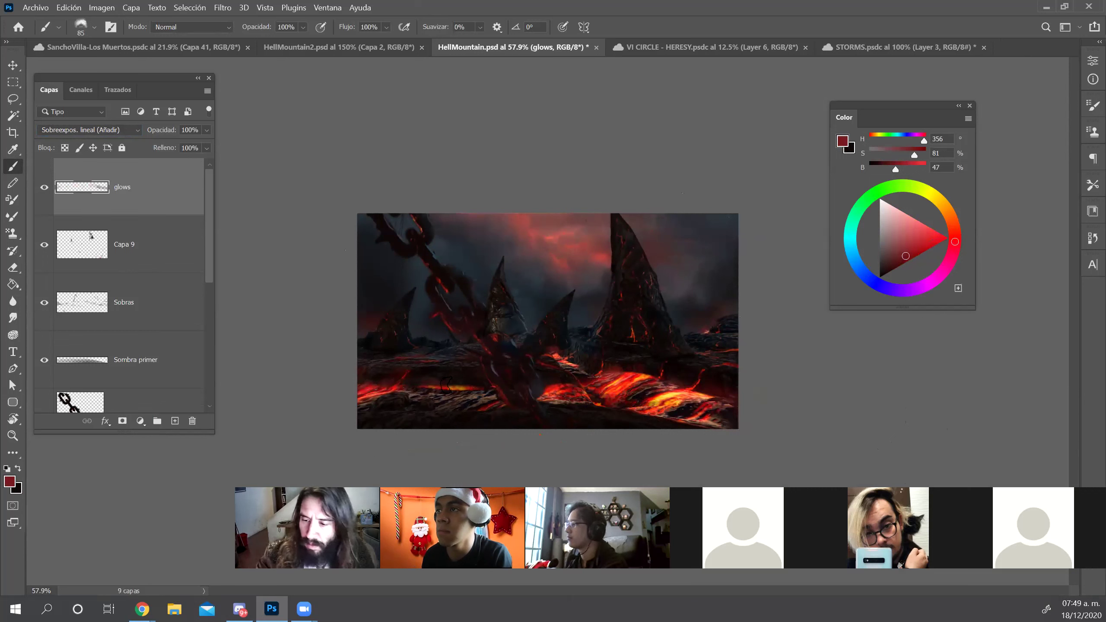
pyautogui.hotkey('ctrl', 'z')
pyautogui.moveTo(444, 390); pyautogui.dragTo(446, 390)
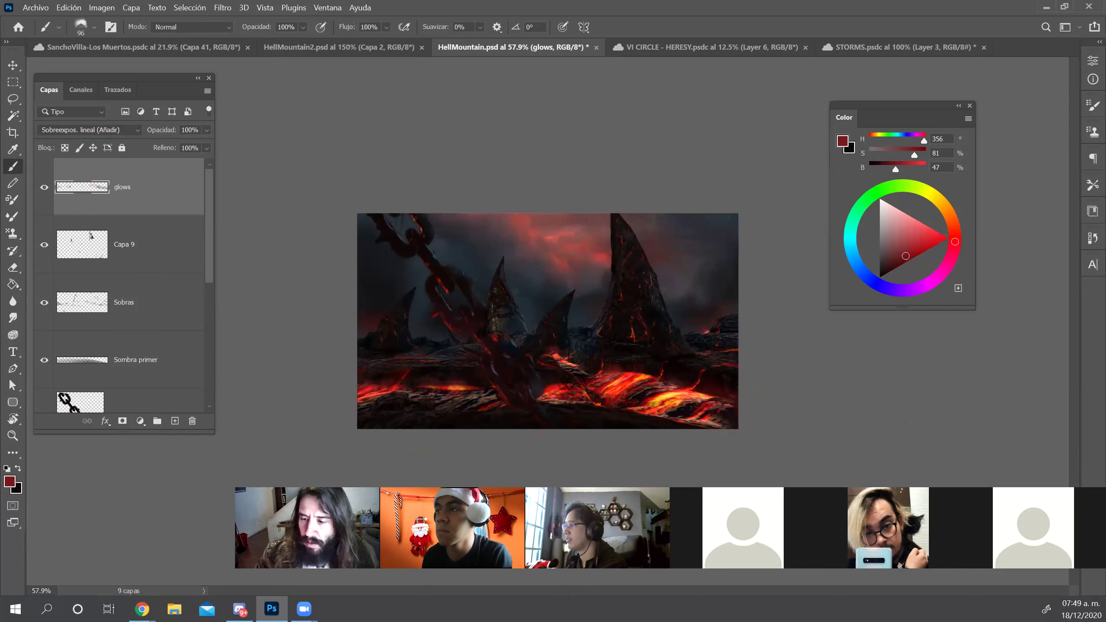
pyautogui.moveTo(662, 334)
pyautogui.mouseDown()
pyautogui.moveTo(633, 334)
pyautogui.moveTo(626, 363)
pyautogui.mouseUp()
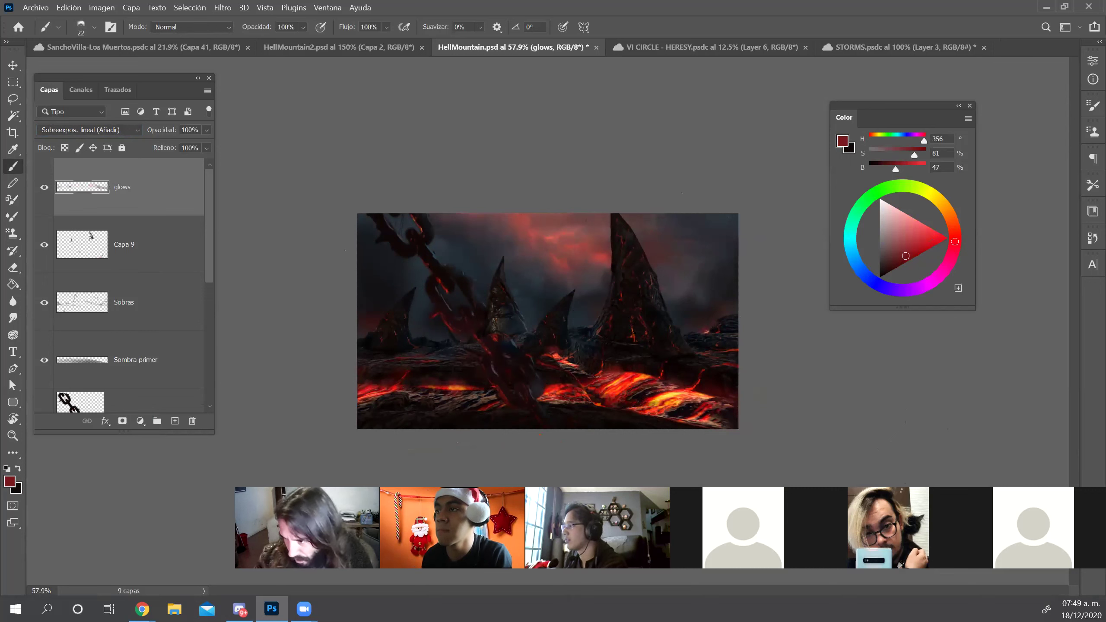
pyautogui.moveTo(740, 347); pyautogui.dragTo(737, 345)
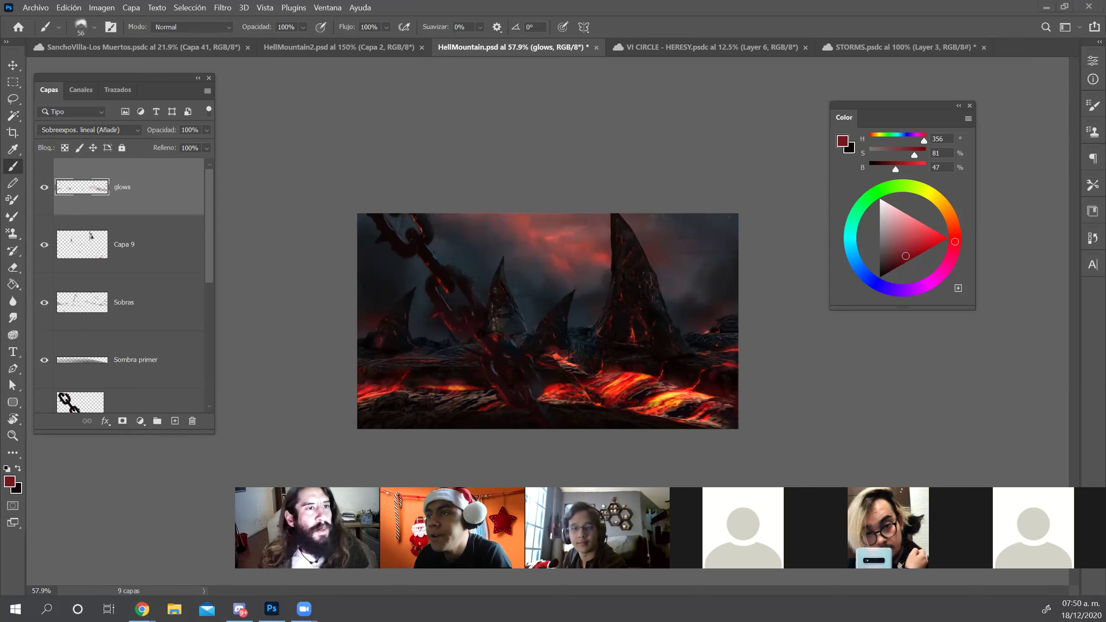
# Switch to Discord, copy the sword image from the chat, and paste it as a new layer in HellMountain.psd
pyautogui.hotkey('alt', 'Tab')
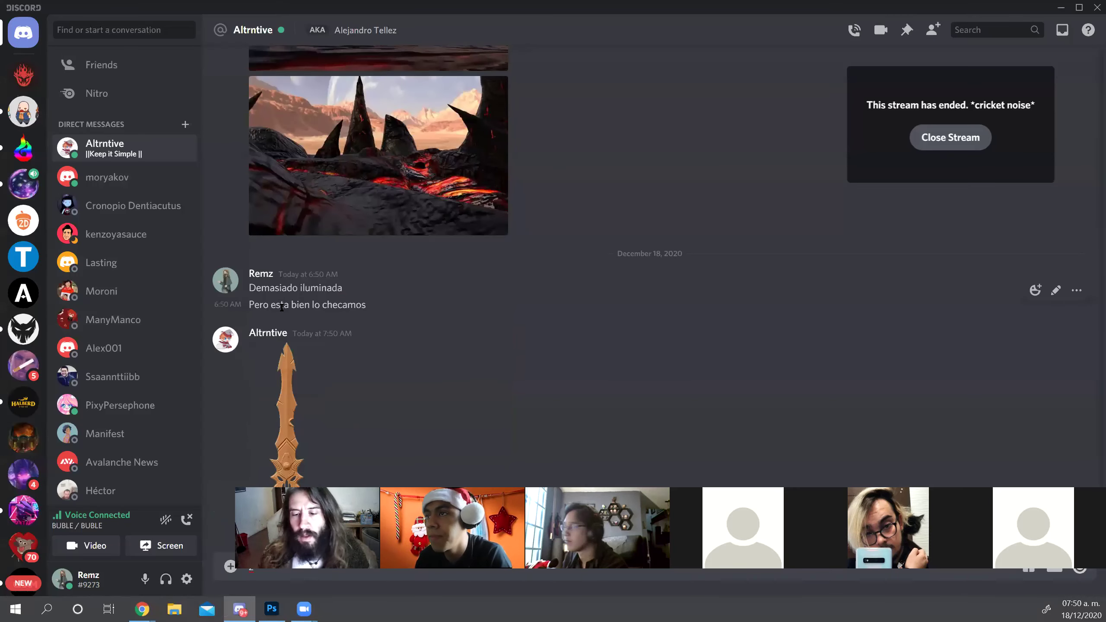
pyautogui.click(287, 389)
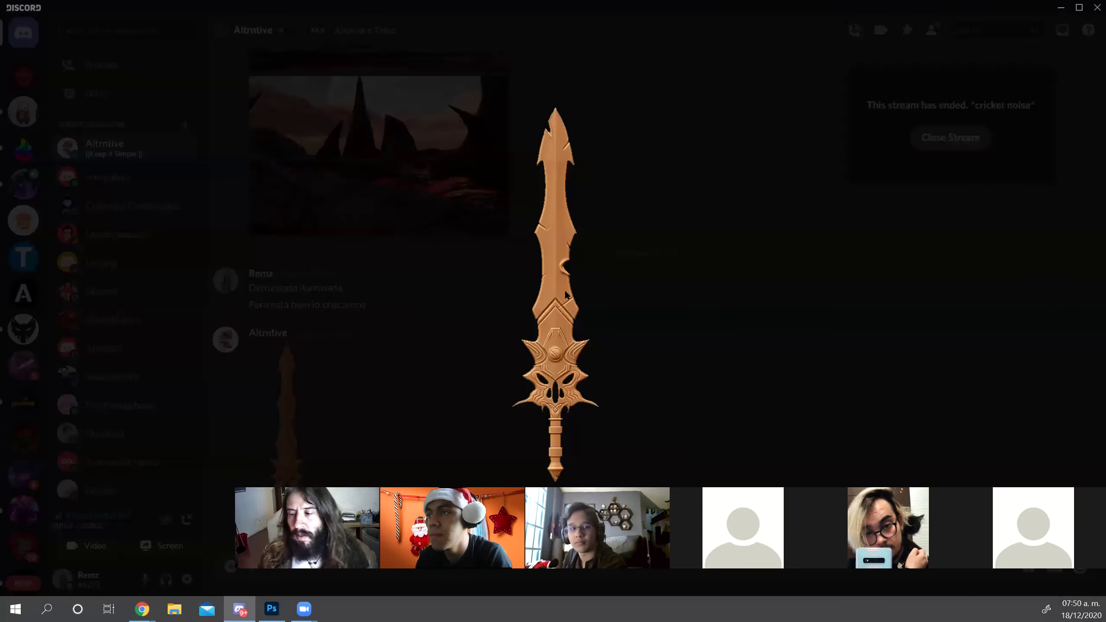
pyautogui.rightClick(565, 290)
pyautogui.click(598, 307)
pyautogui.hotkey('alt', 'Tab')
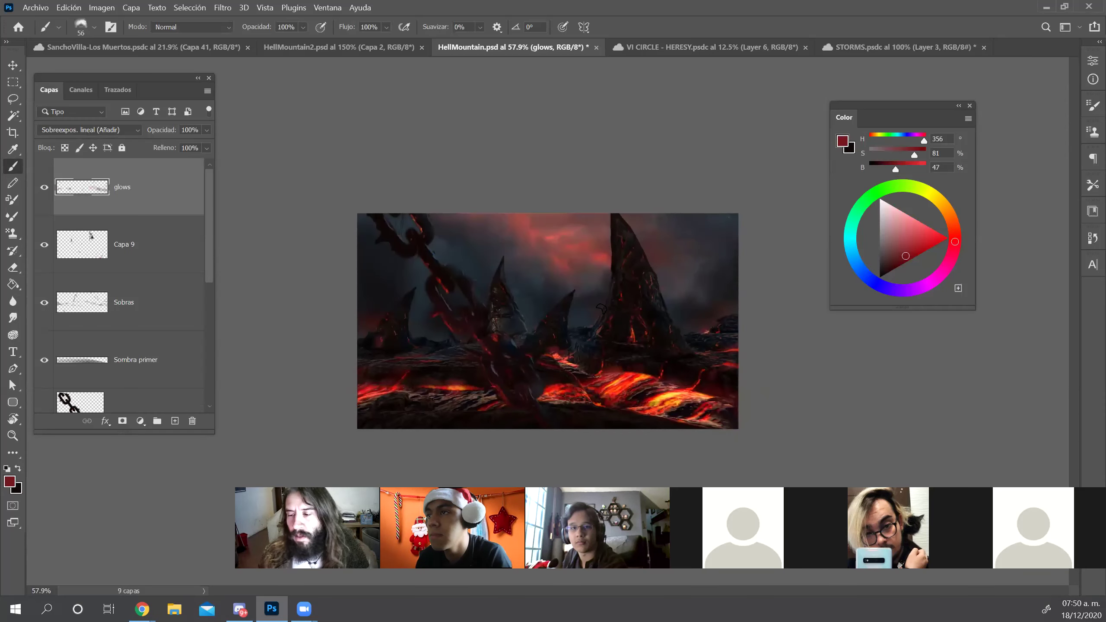
pyautogui.hotkey('ctrl', 'v')
# Select the black background around the pasted sword with the Magic Wand and delete it
pyautogui.press('w')
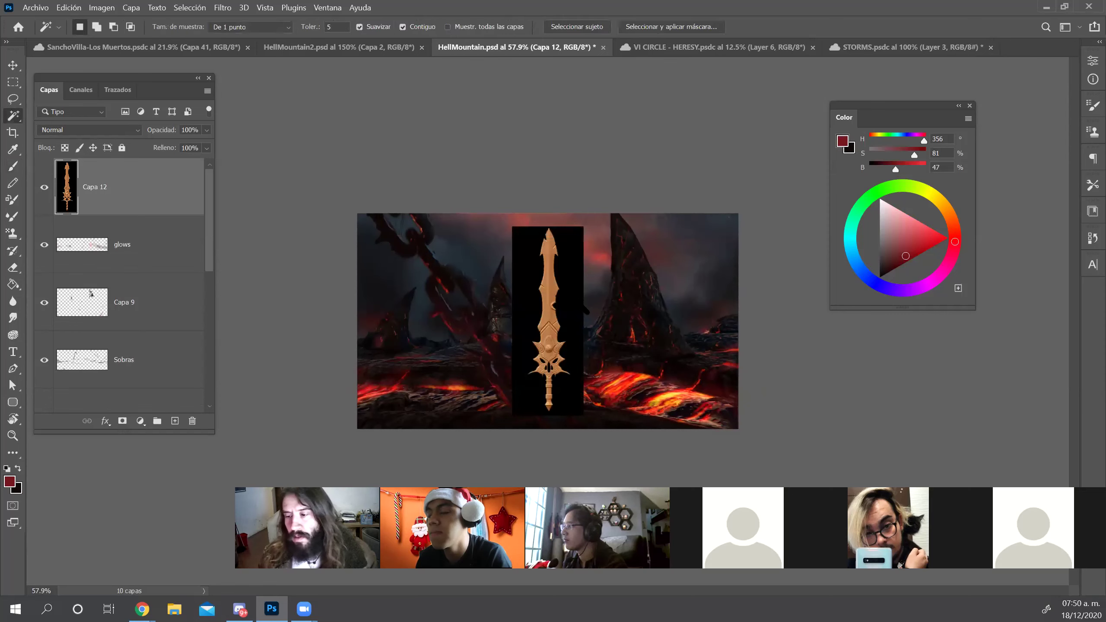
pyautogui.click(568, 324)
pyautogui.press('Delete')
# Delete the remaining black fills inside the eye and nose openings of the sword's skull guard
pyautogui.press('z')
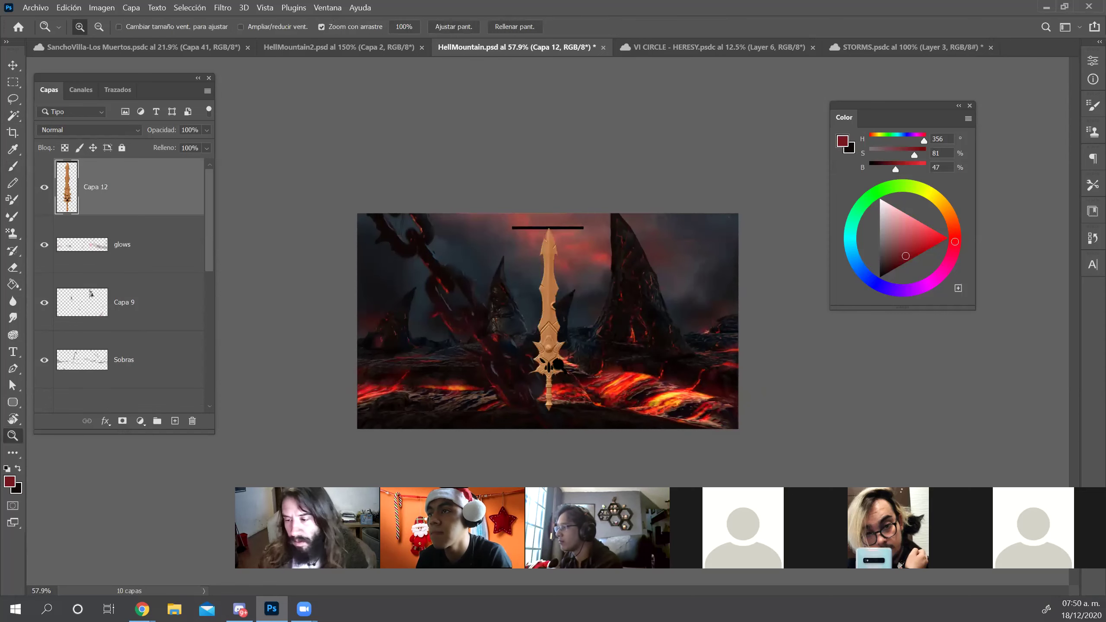
pyautogui.moveTo(560, 365); pyautogui.dragTo(653, 385)
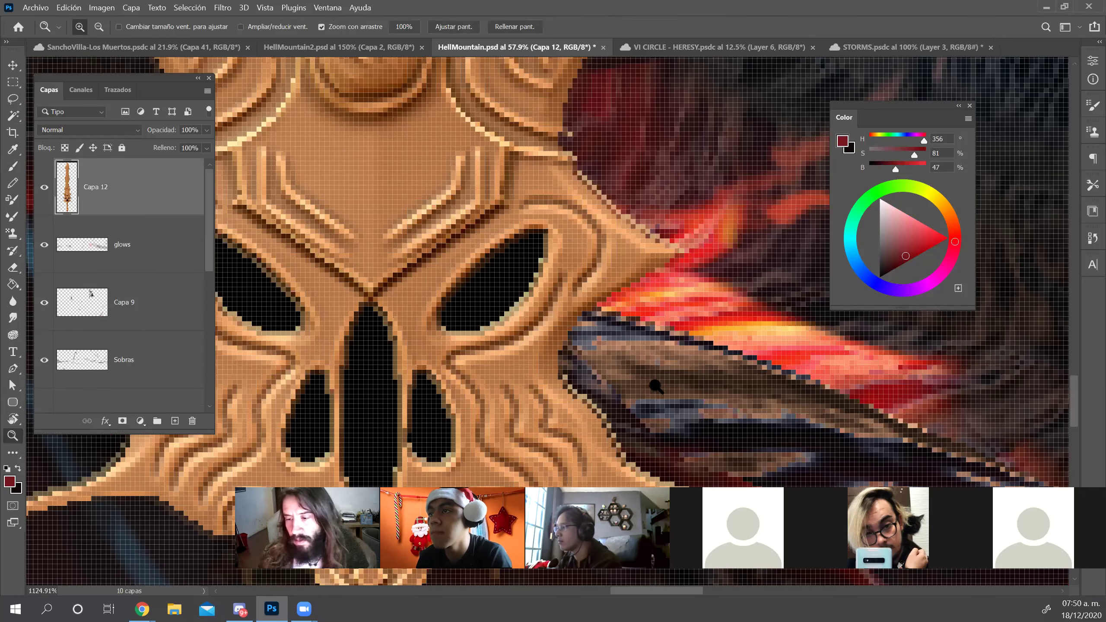
pyautogui.click(502, 383)
pyautogui.press('Delete')
pyautogui.click(487, 380)
pyautogui.press('Delete')
pyautogui.click(471, 343)
pyautogui.press('Delete')
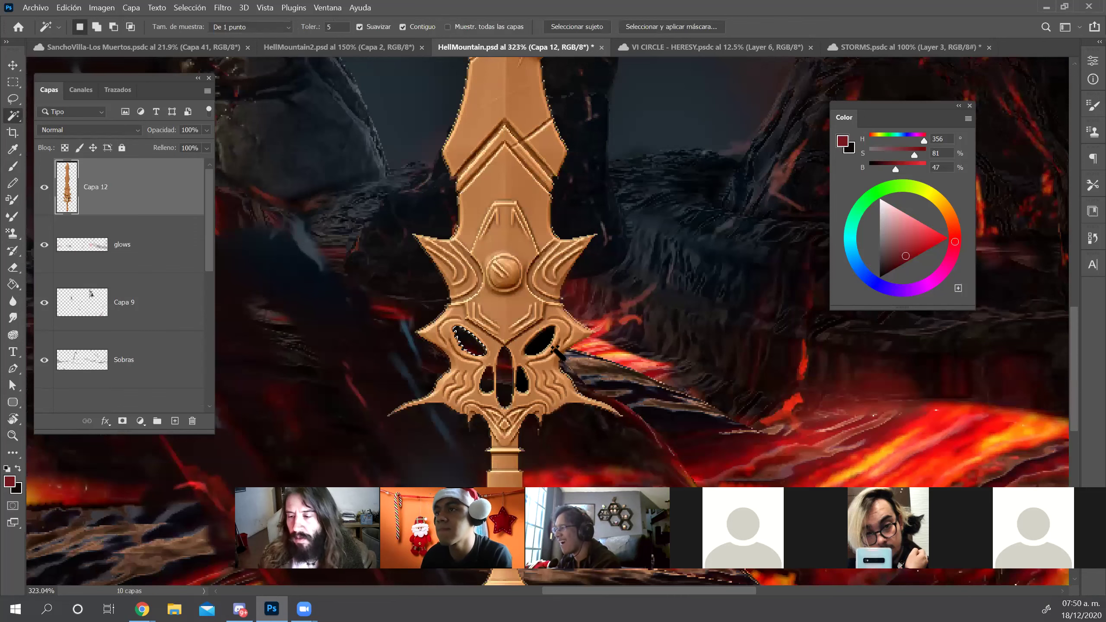
pyautogui.click(541, 341)
pyautogui.press('Delete')
pyautogui.click(522, 381)
pyautogui.press('Delete')
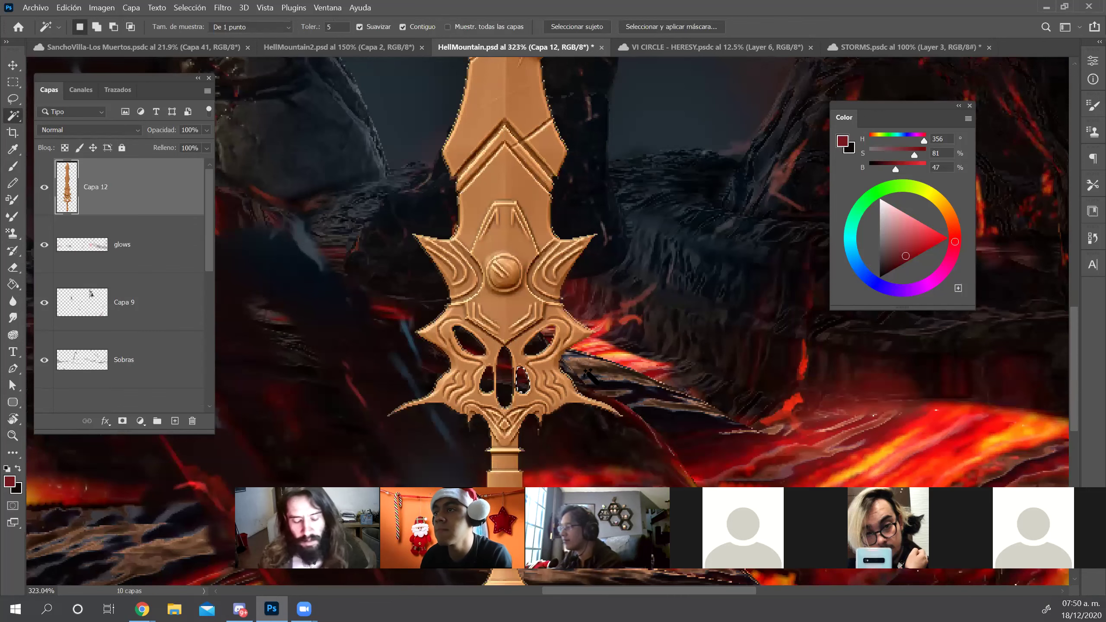
# Desaturate the sword to grey and erase the leftover black strip above its tip using a lasso selection
pyautogui.press('z')
pyautogui.hotkey('ctrl', '0')
pyautogui.scroll(-2, 564, 347)
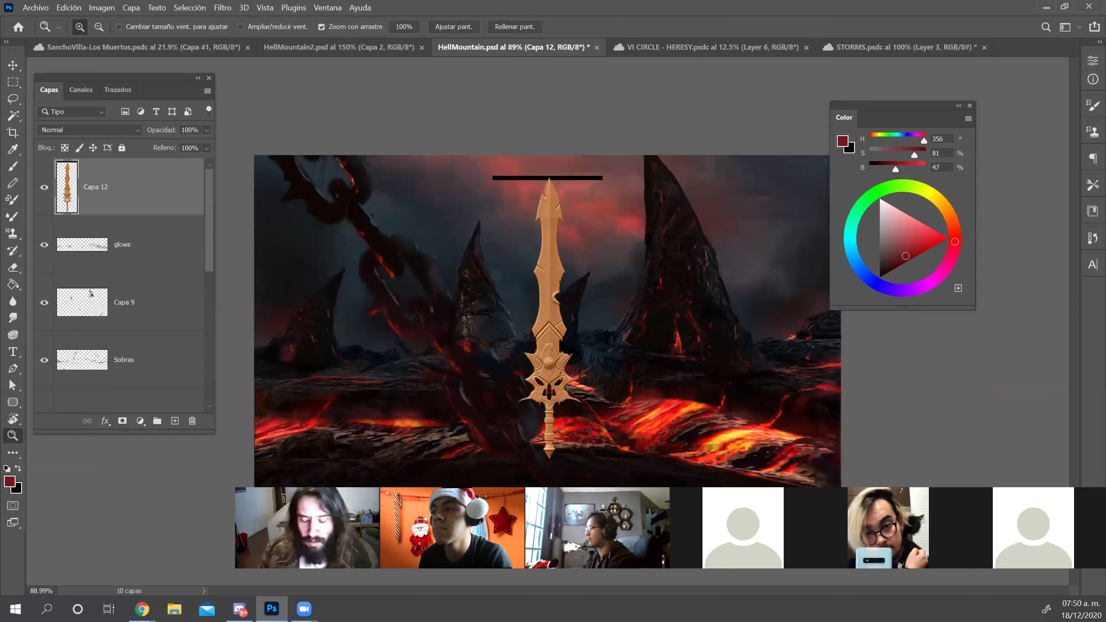
pyautogui.press('l')
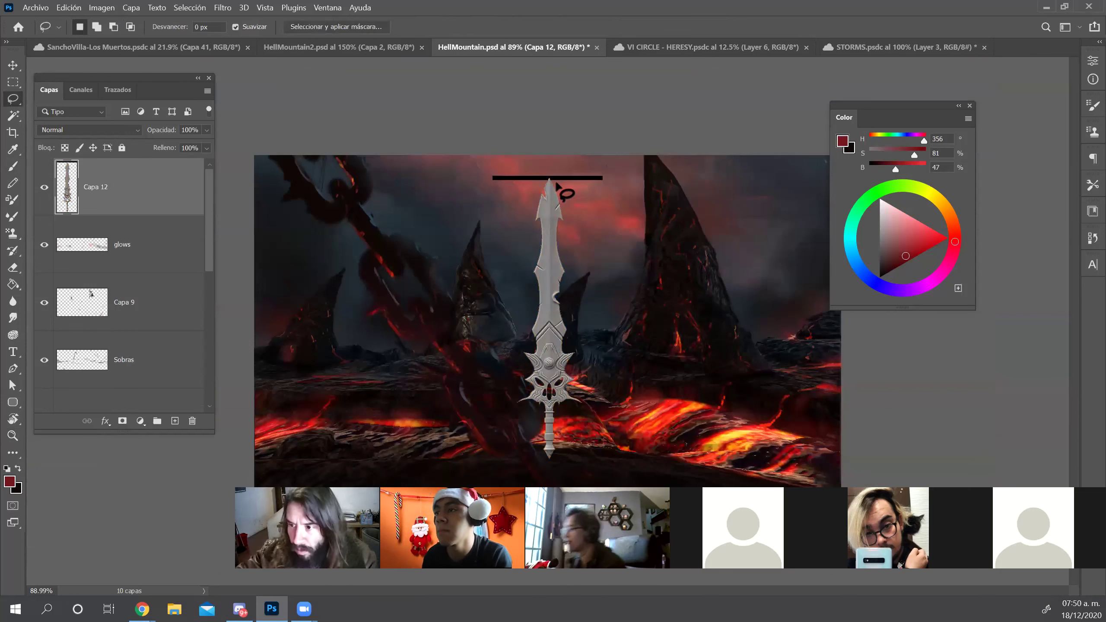
pyautogui.moveTo(548, 179)
pyautogui.mouseDown()
pyautogui.moveTo(632, 148)
pyautogui.moveTo(642, 210)
pyautogui.mouseUp()
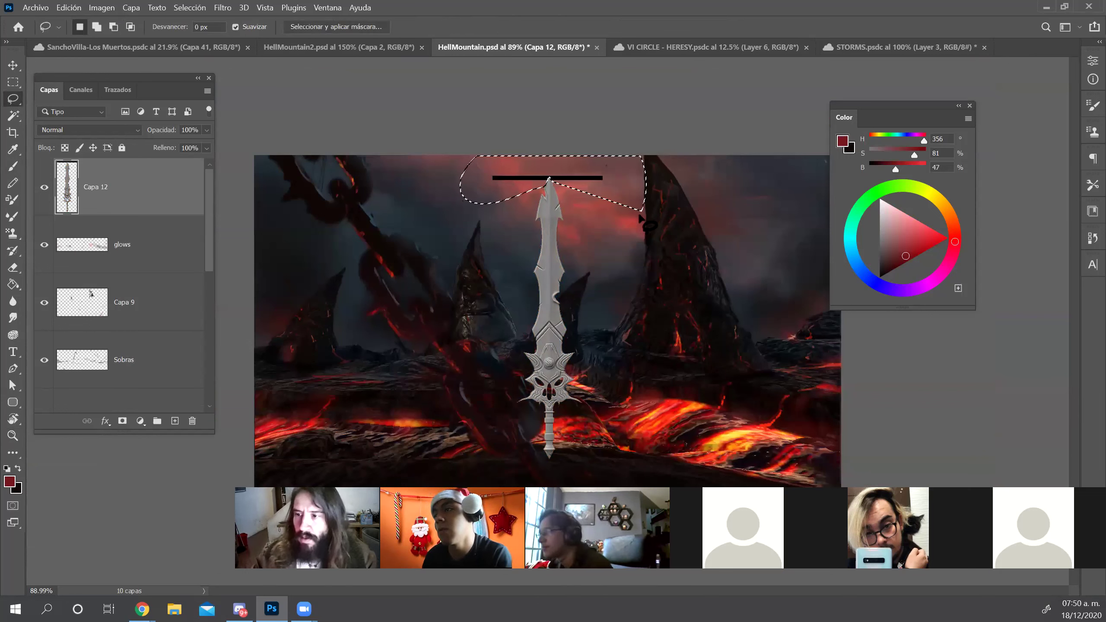
pyautogui.hotkey('ctrl', 'd')
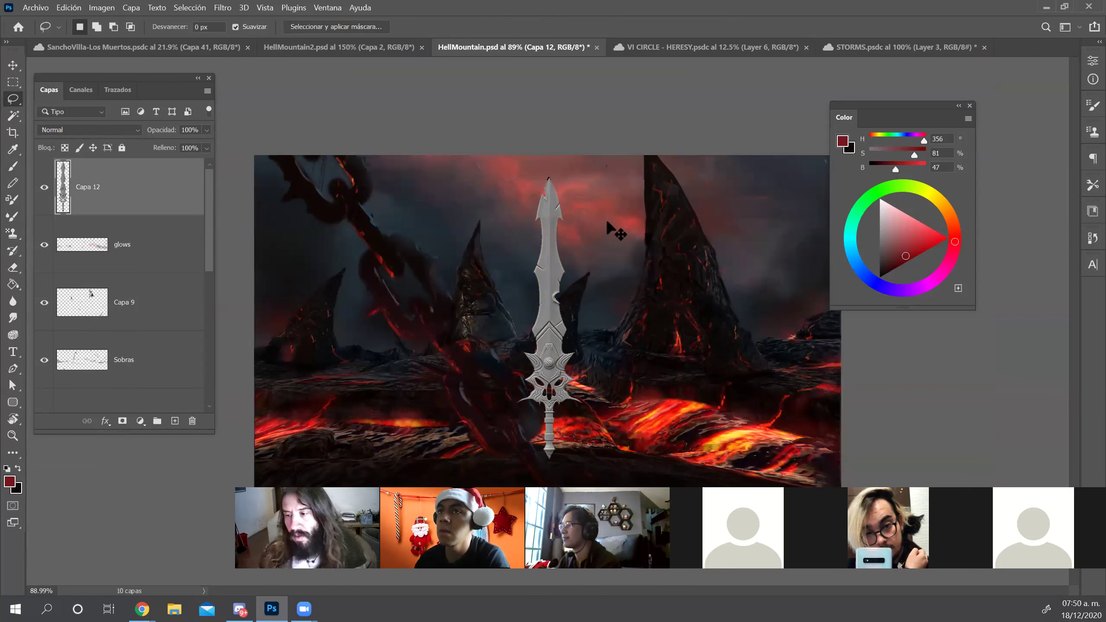
# Shrink the sword and rotate it so the tilted blade points down, placing it beside the chain
pyautogui.hotkey('ctrl', 't')
pyautogui.moveTo(640, 158)
pyautogui.mouseDown()
pyautogui.moveTo(618, 418)
pyautogui.moveTo(471, 411)
pyautogui.moveTo(427, 422)
pyautogui.mouseUp()
pyautogui.moveTo(627, 194); pyautogui.dragTo(569, 284)
pyautogui.press('Return')
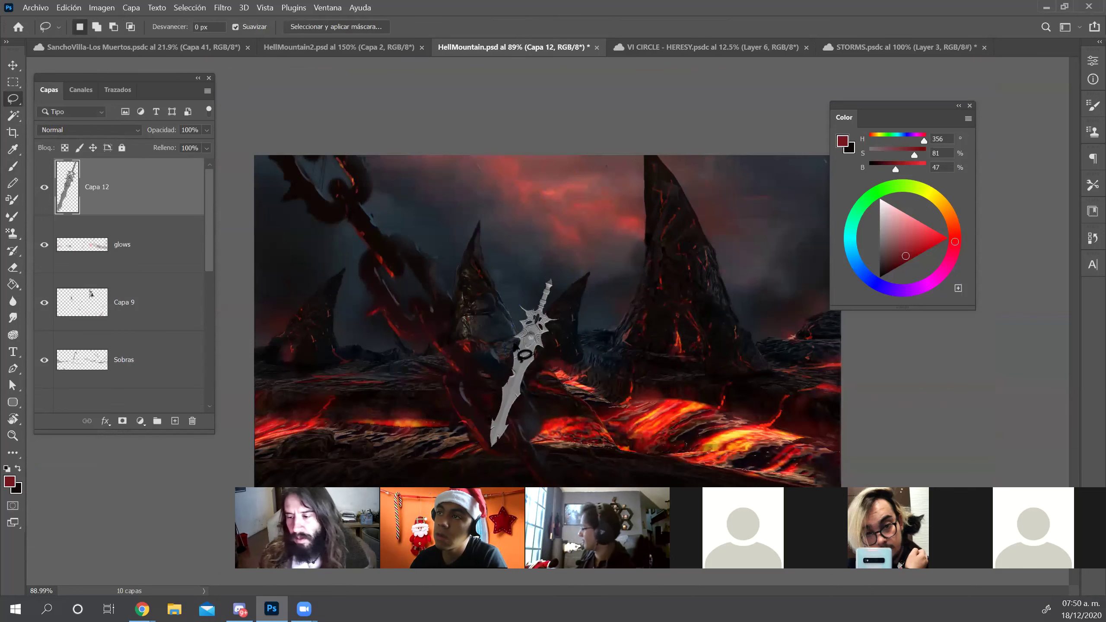
# Move the sword onto the lava in front of the large horn, with its tip past the canvas edge, and straighten it slightly
pyautogui.press('v')
pyautogui.moveTo(533, 355); pyautogui.dragTo(707, 384)
pyautogui.press('z')
pyautogui.moveTo(630, 345)
pyautogui.mouseDown()
pyautogui.moveTo(634, 366)
pyautogui.moveTo(616, 361)
pyautogui.mouseUp()
pyautogui.hotkey('ctrl', 't')
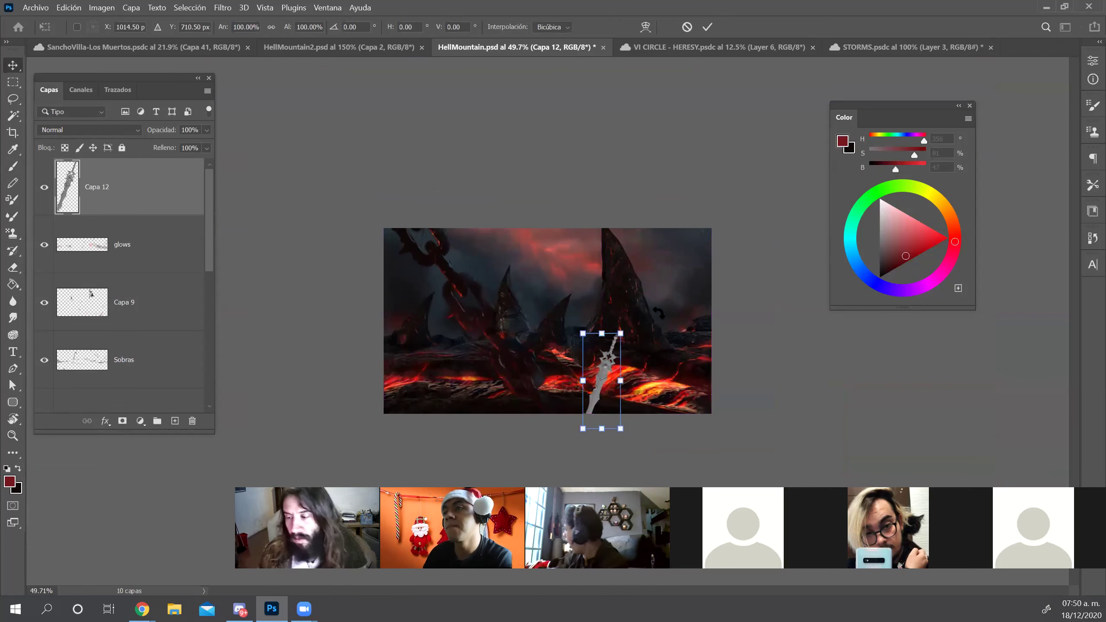
pyautogui.moveTo(661, 309); pyautogui.dragTo(652, 301)
pyautogui.press('Return')
pyautogui.press('z')
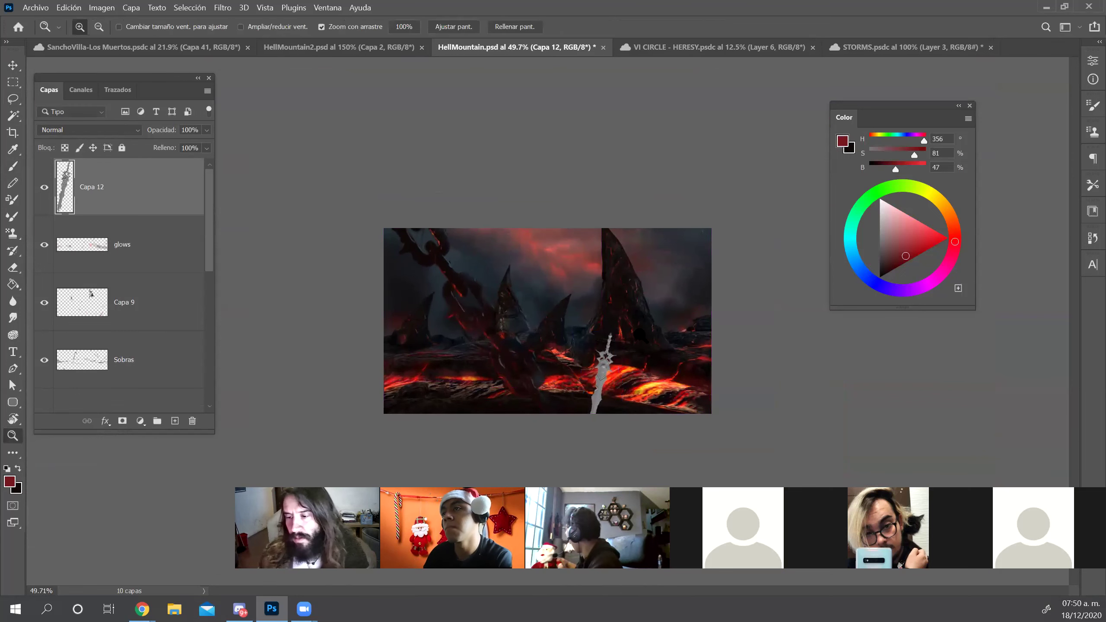
# Darken the sword with Niveles, setting the input levels to 115, 0.79 and 255
pyautogui.moveTo(628, 339); pyautogui.dragTo(649, 338)
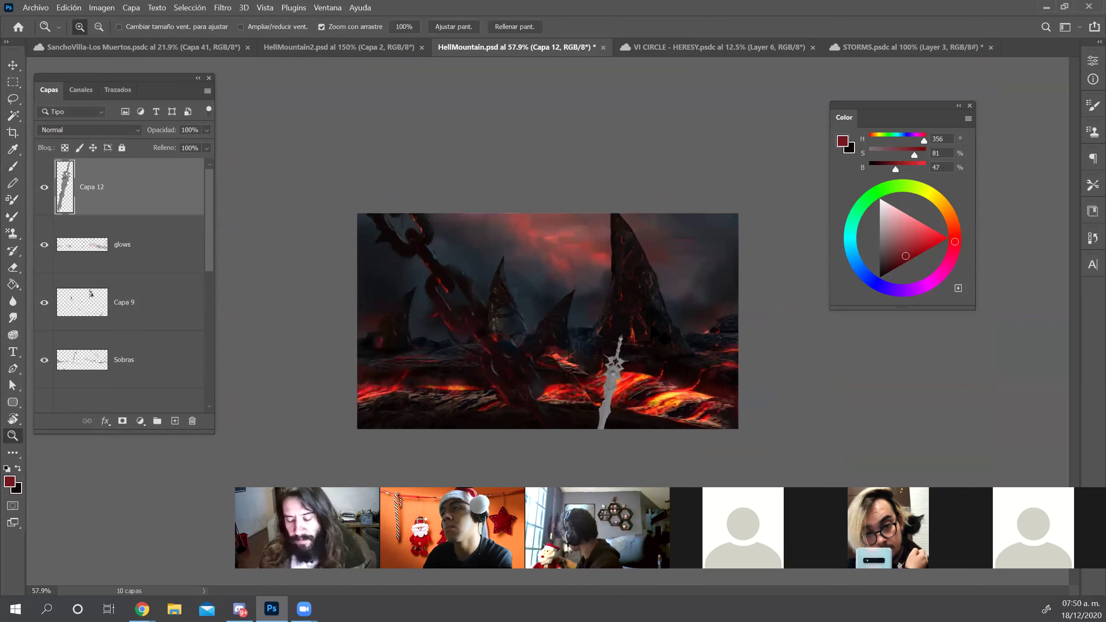
pyautogui.hotkey('ctrl', 'l')
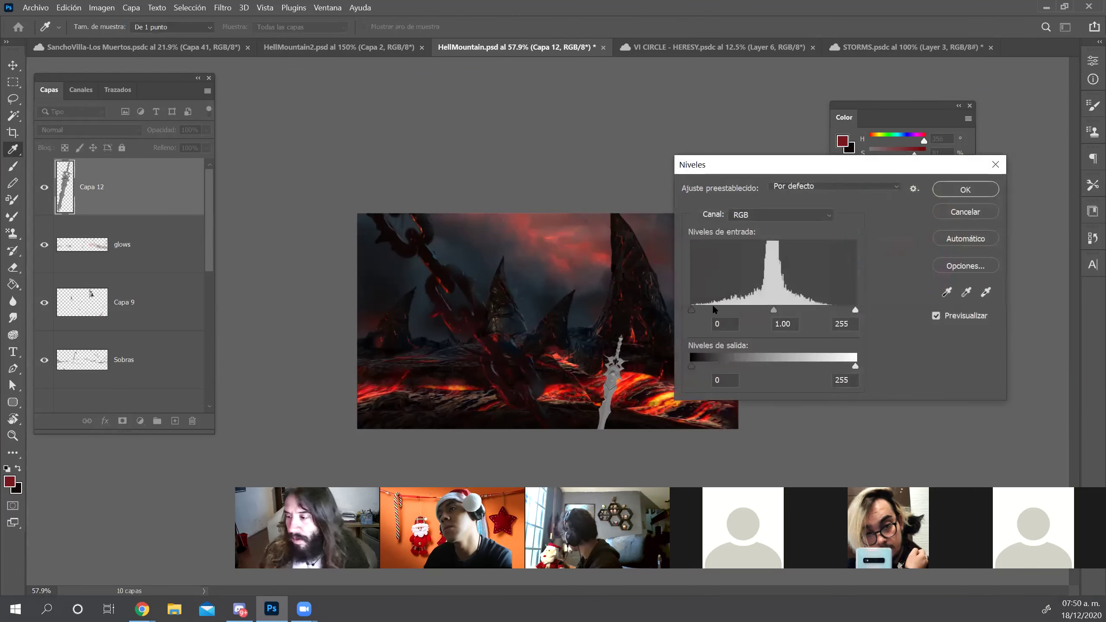
pyautogui.moveTo(693, 311); pyautogui.dragTo(713, 310)
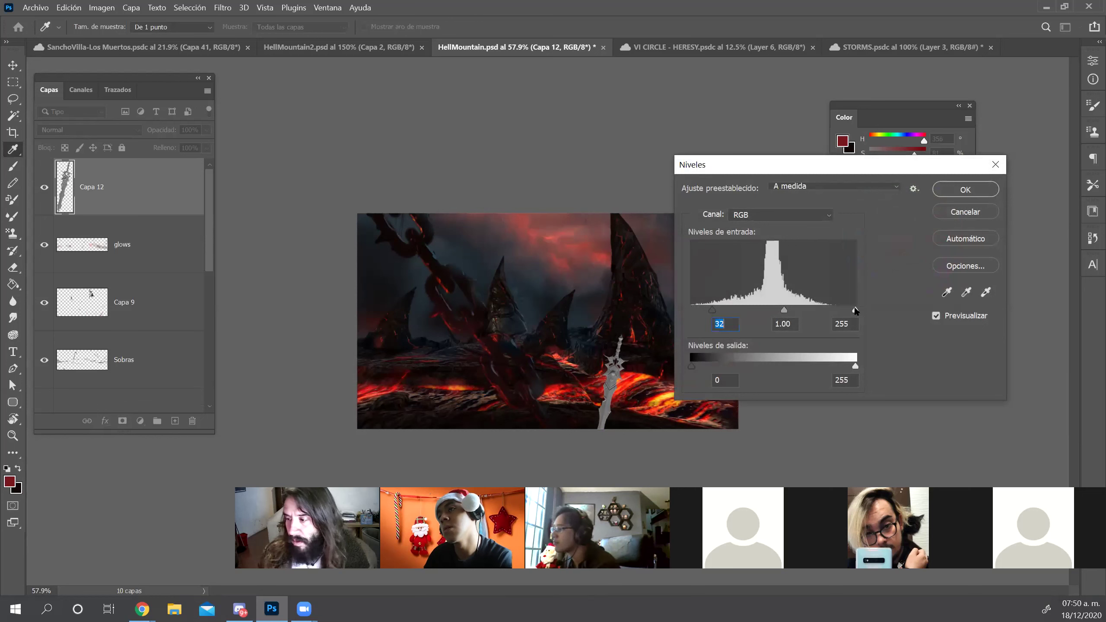
pyautogui.moveTo(855, 309); pyautogui.dragTo(843, 309)
pyautogui.moveTo(713, 310); pyautogui.dragTo(765, 308)
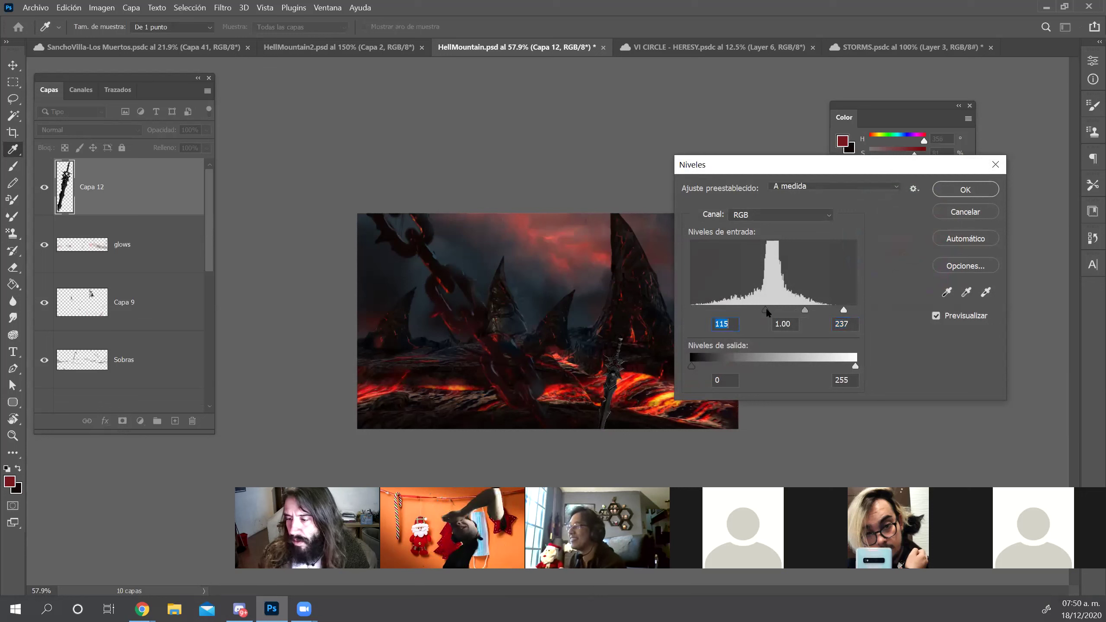
pyautogui.moveTo(854, 310); pyautogui.dragTo(820, 310)
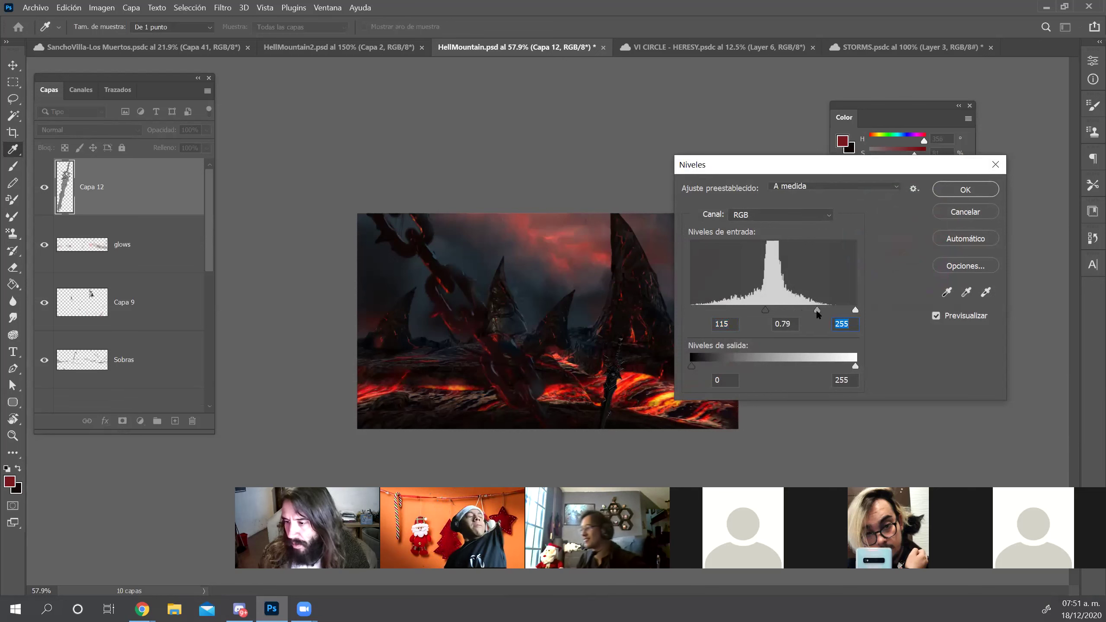
pyautogui.click(962, 188)
# Move the chain layer Capa 8 up the layer stack, placing it directly above glows and below the sword layer
pyautogui.press('z')
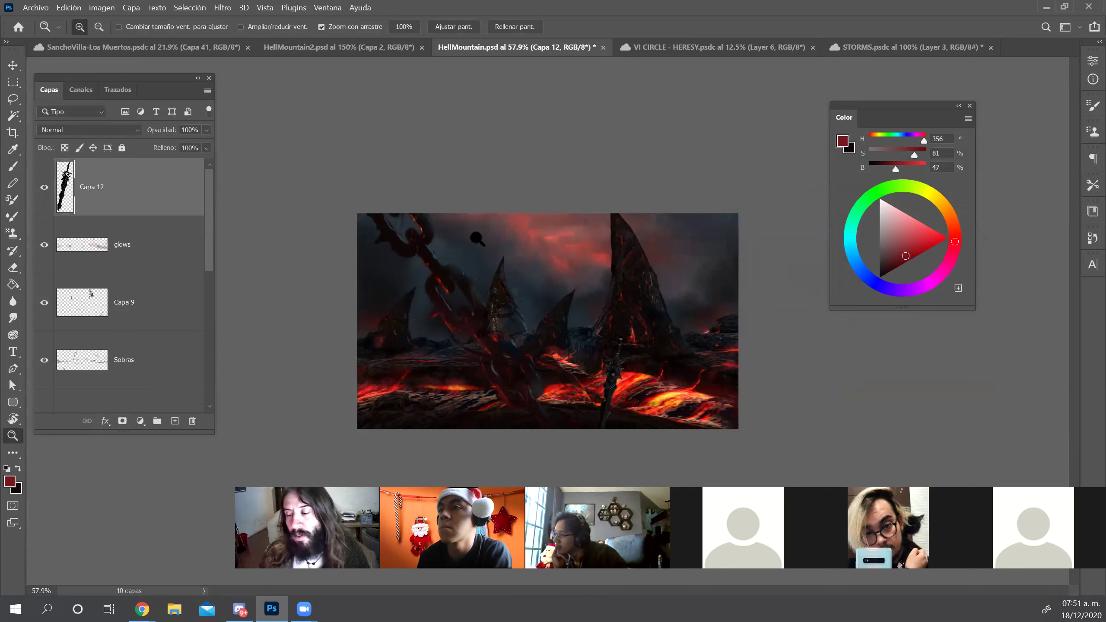
pyautogui.moveTo(540, 321); pyautogui.dragTo(542, 323)
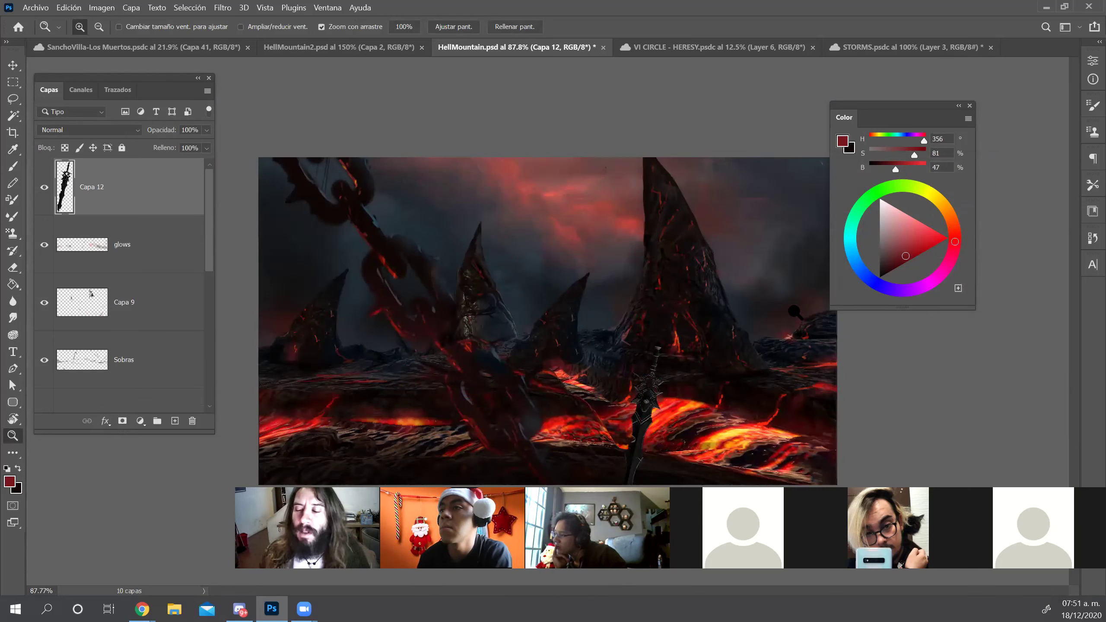
pyautogui.press('v')
pyautogui.moveTo(500, 403); pyautogui.dragTo(455, 426)
pyautogui.hotkey('ctrl', 'z')
pyautogui.moveTo(132, 366); pyautogui.dragTo(144, 187)
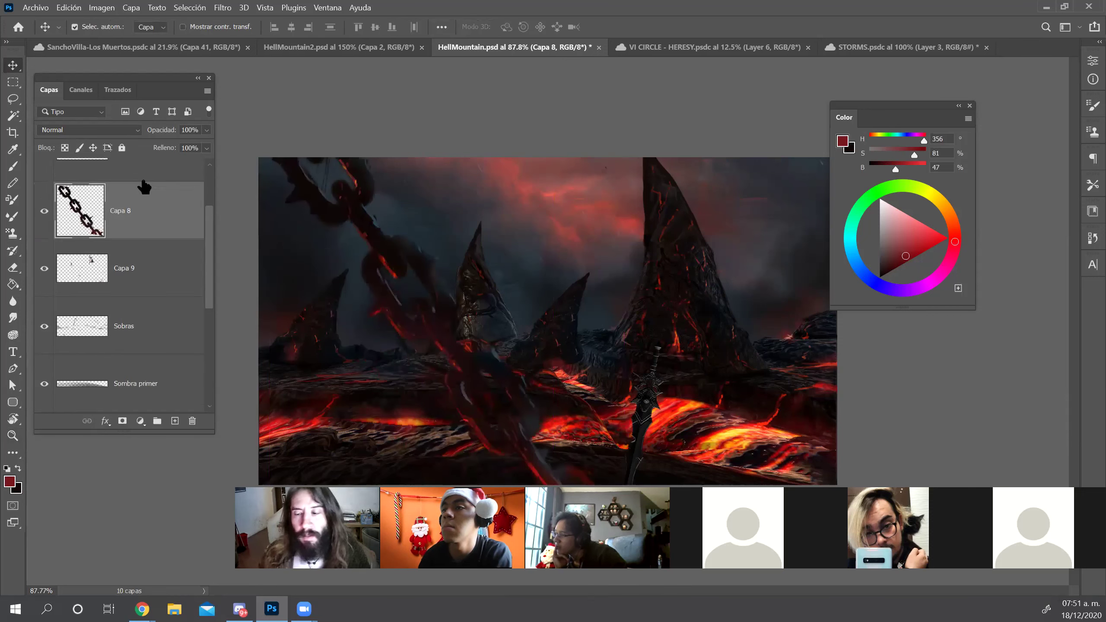
pyautogui.scroll(2, 159, 265)
pyautogui.moveTo(134, 299); pyautogui.dragTo(132, 237)
# Save HellMountain.psd and close the VI CIRCLE - HERESY.psdc document
pyautogui.press('z')
pyautogui.moveTo(680, 310); pyautogui.dragTo(602, 311)
pyautogui.hotkey('ctrl', 's')
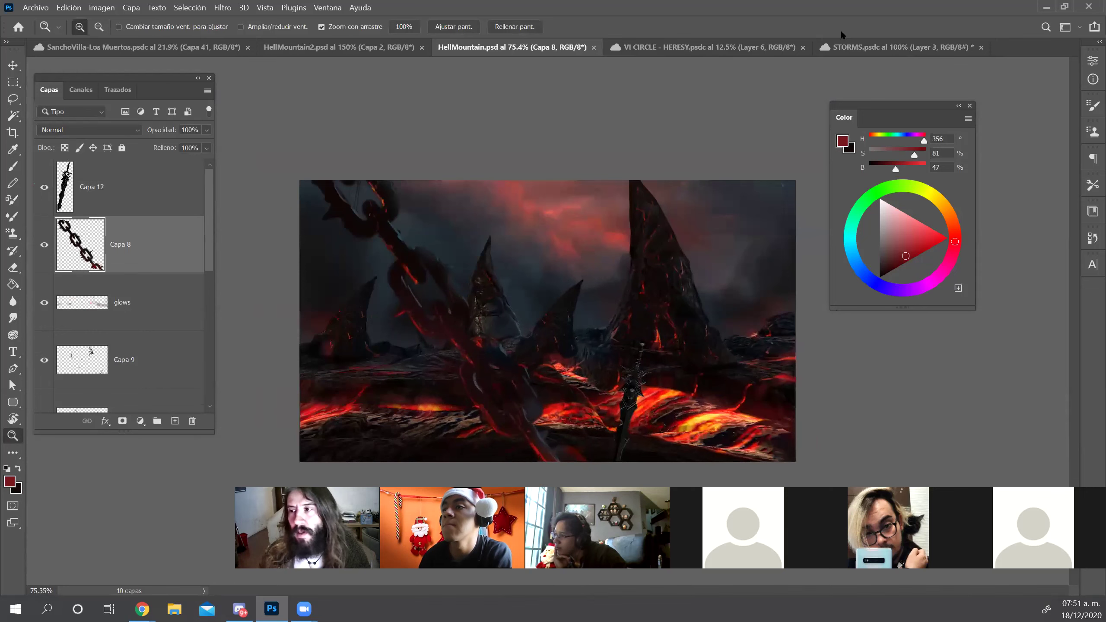
pyautogui.click(712, 52)
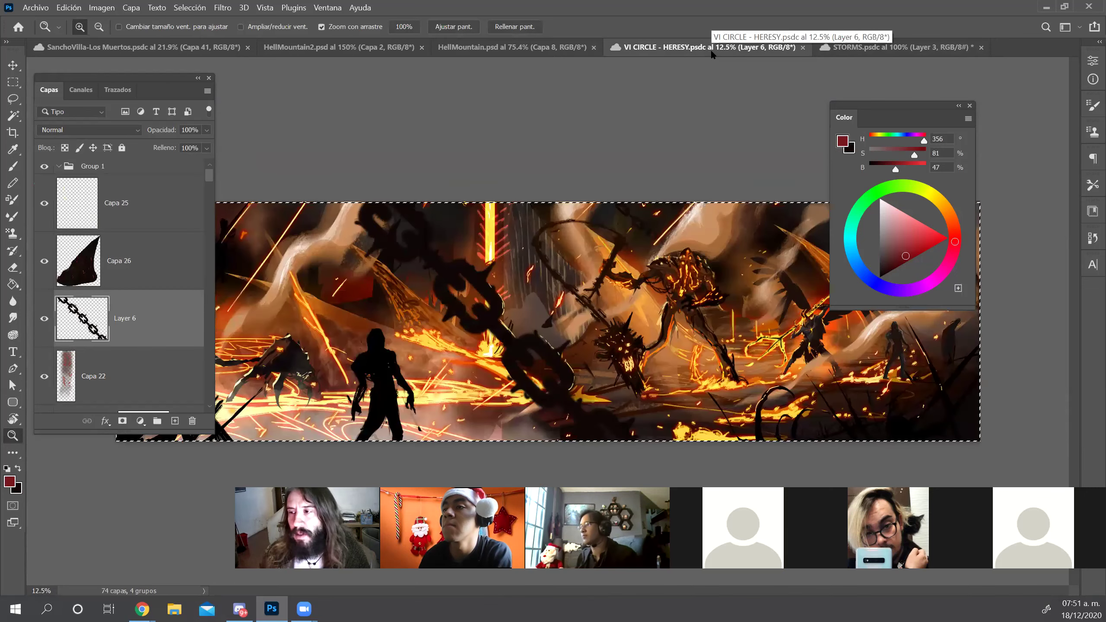
pyautogui.click(802, 47)
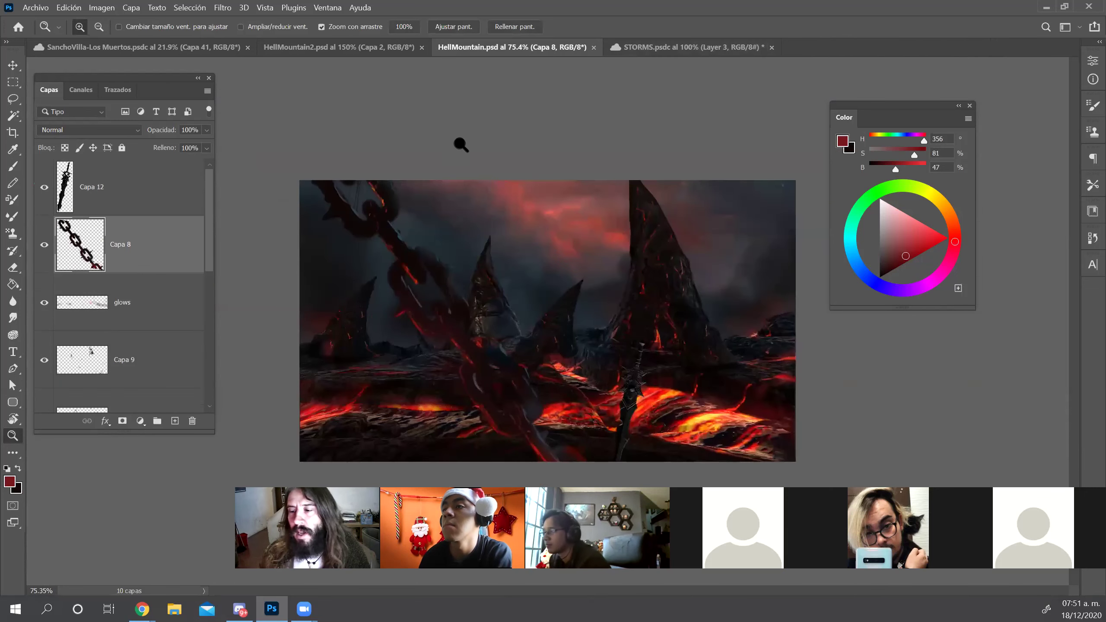
# Try different positions for the sword over the lava flow in front of the large horn
pyautogui.keyDown('alt'); pyautogui.click(545, 364); pyautogui.keyUp('alt')
pyautogui.moveTo(545, 363); pyautogui.dragTo(569, 369)
pyautogui.press('v')
pyautogui.moveTo(658, 371); pyautogui.dragTo(635, 363)
pyautogui.press('z')
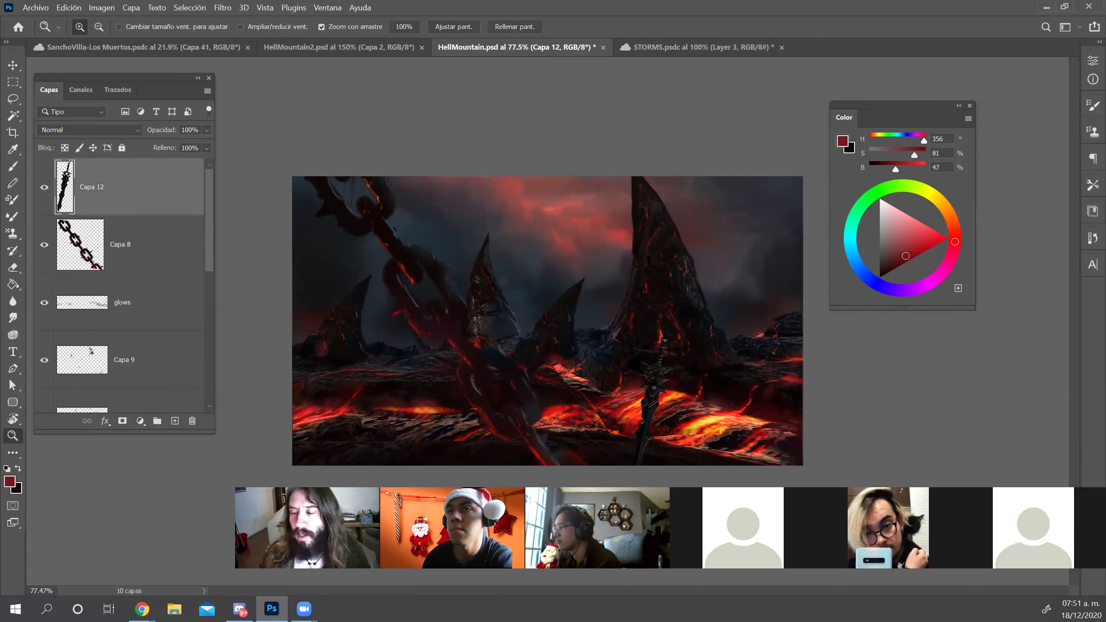
pyautogui.hotkey('ctrl', '+')
pyautogui.moveTo(758, 398); pyautogui.dragTo(718, 388)
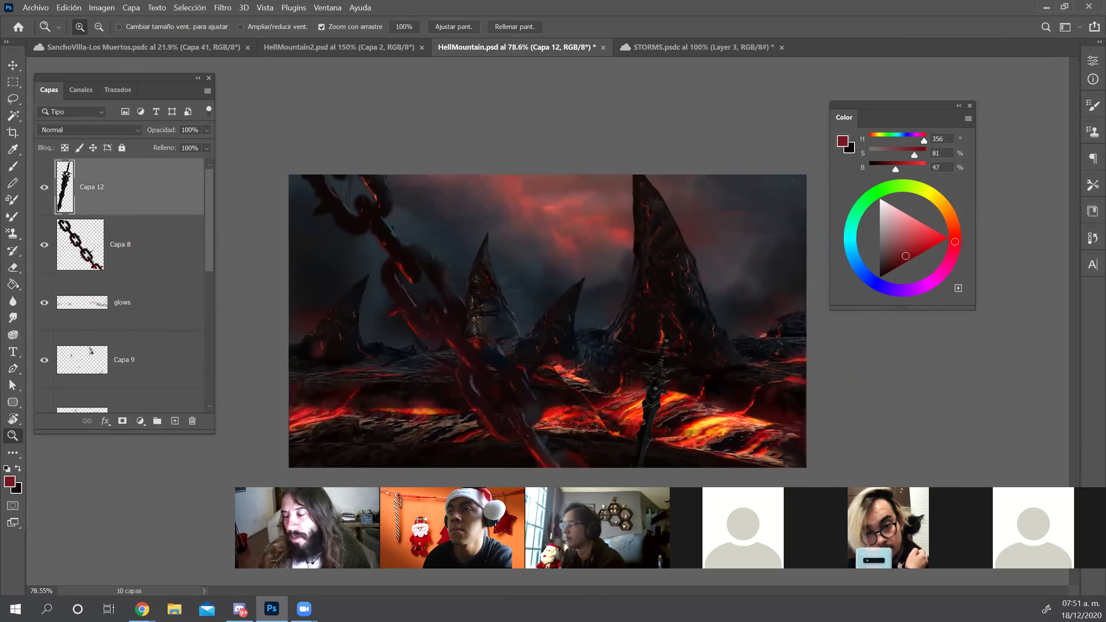
pyautogui.press('v')
pyautogui.moveTo(668, 402); pyautogui.dragTo(631, 411)
# Darken the sword with Tono/saturación at Luminosidad -47 and move it to the foreground on the far side of the chain, below the small horn
pyautogui.hotkey('ctrl', 'u')
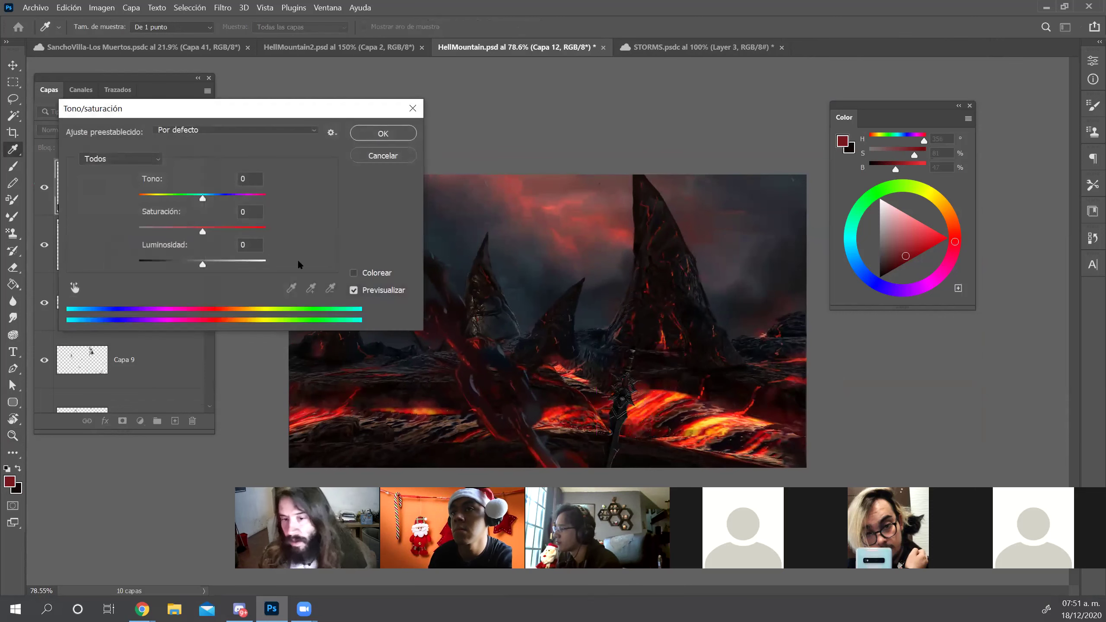
pyautogui.moveTo(173, 272); pyautogui.dragTo(168, 271)
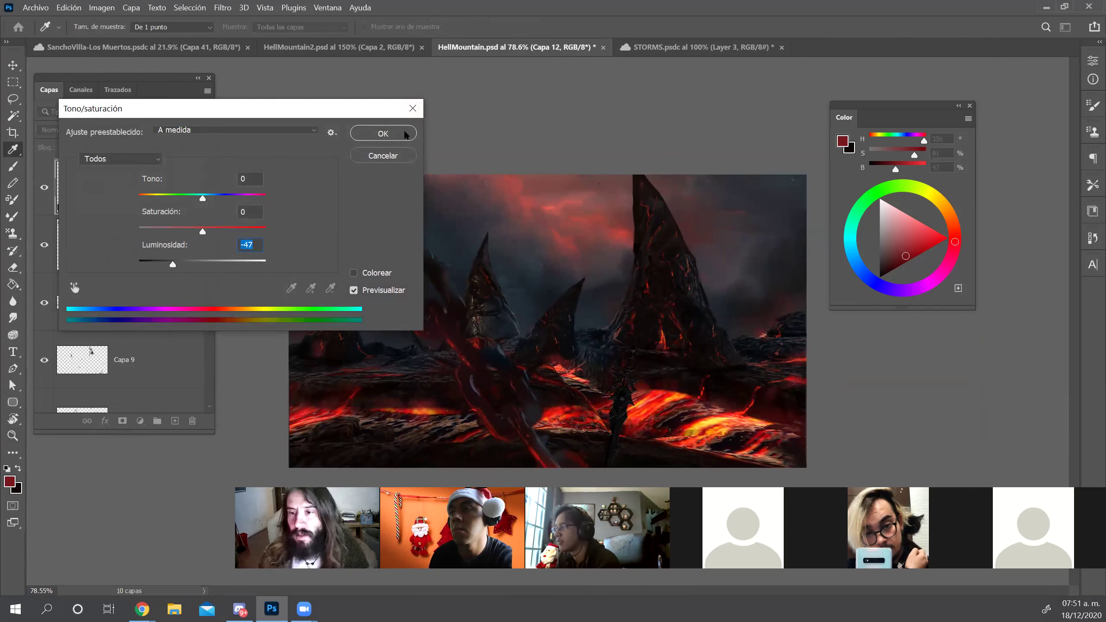
pyautogui.click(383, 133)
pyautogui.moveTo(329, 373); pyautogui.dragTo(349, 388)
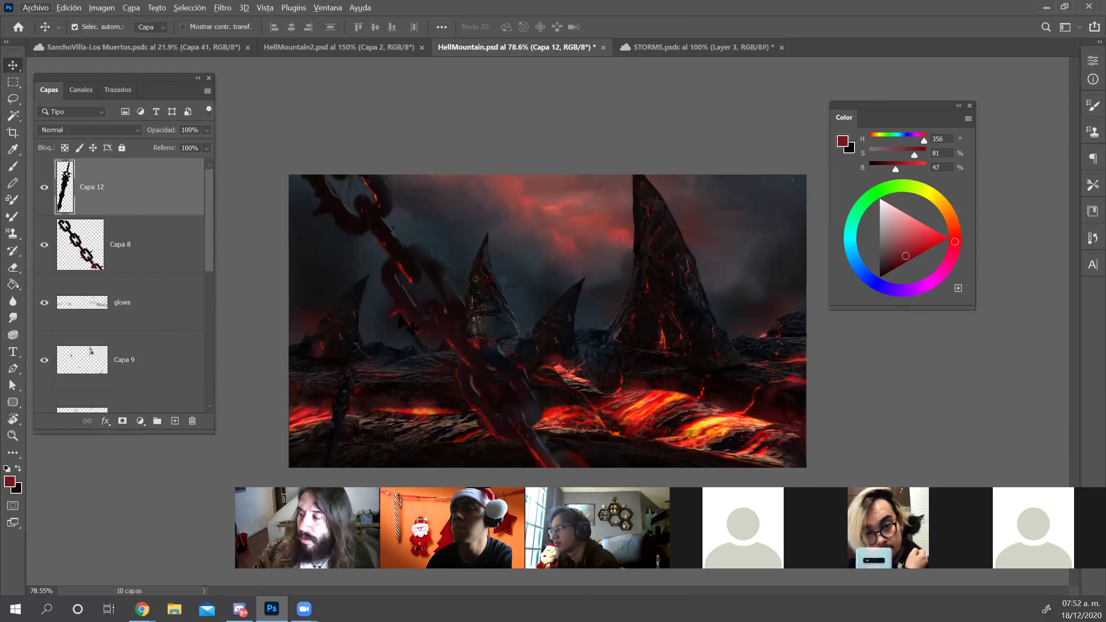
# Lock the transparent pixels of sword layer Capa 12 and brush dark red (H 356, S 81, B 47) onto the lower blade in Sobreexponer color mode
pyautogui.click(65, 149)
pyautogui.press('b')
pyautogui.rightClick(374, 384)
pyautogui.moveTo(368, 384); pyautogui.dragTo(378, 386)
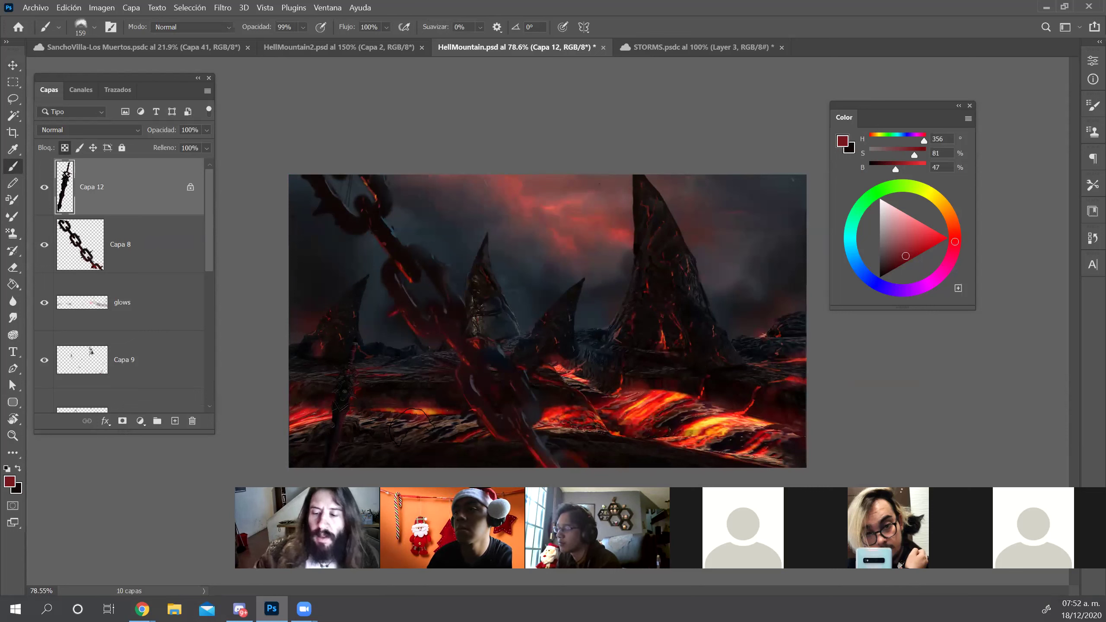
pyautogui.hotkey('alt', 'shift', 'd')
pyautogui.moveTo(330, 474); pyautogui.dragTo(317, 474)
pyautogui.moveTo(341, 429); pyautogui.dragTo(349, 462)
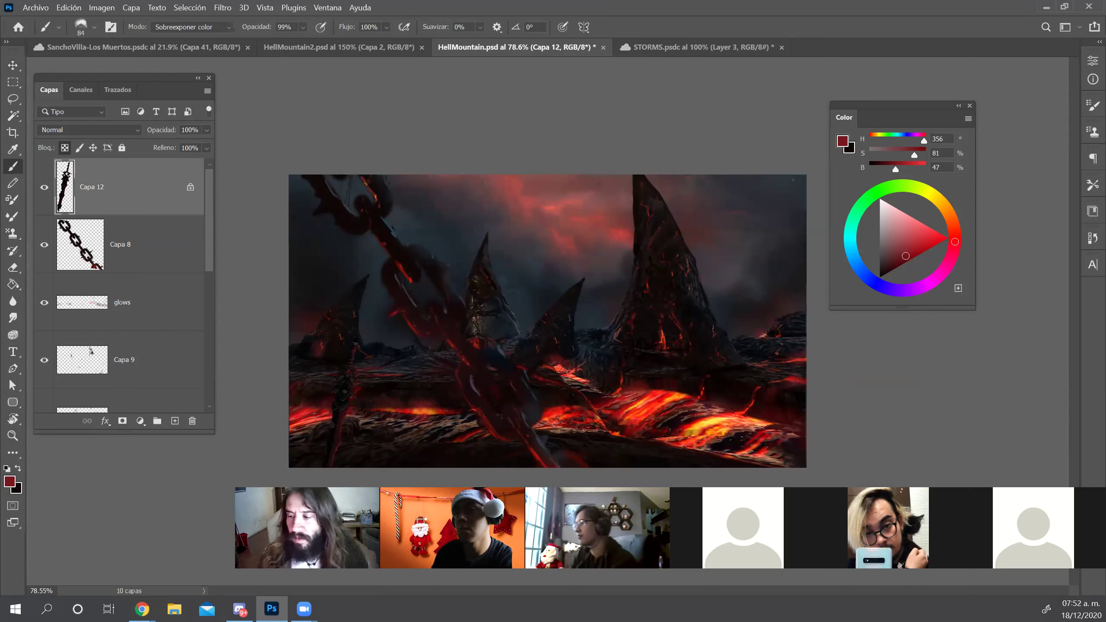
# Brush bright orange-red sampled from the lava (H 10, S 95, B 98) over the flow below the large horn on the glows layer
pyautogui.press('r')
pyautogui.moveTo(511, 317); pyautogui.dragTo(676, 334)
pyautogui.keyDown('alt'); pyautogui.click(681, 335); pyautogui.keyUp('alt')
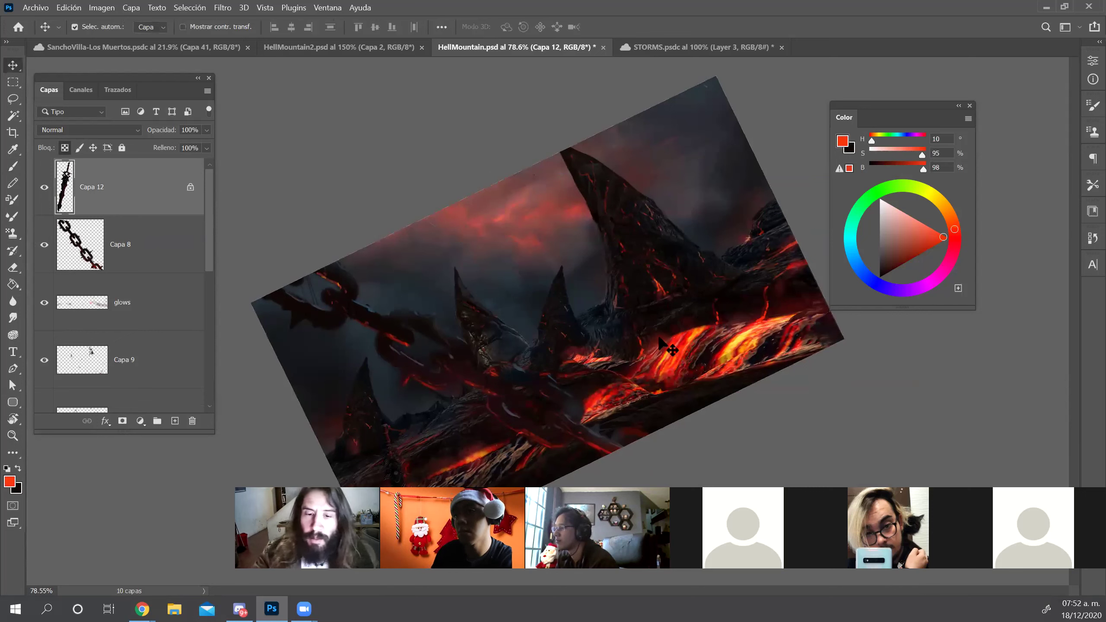
pyautogui.click(153, 311)
pyautogui.moveTo(687, 332); pyautogui.dragTo(693, 330)
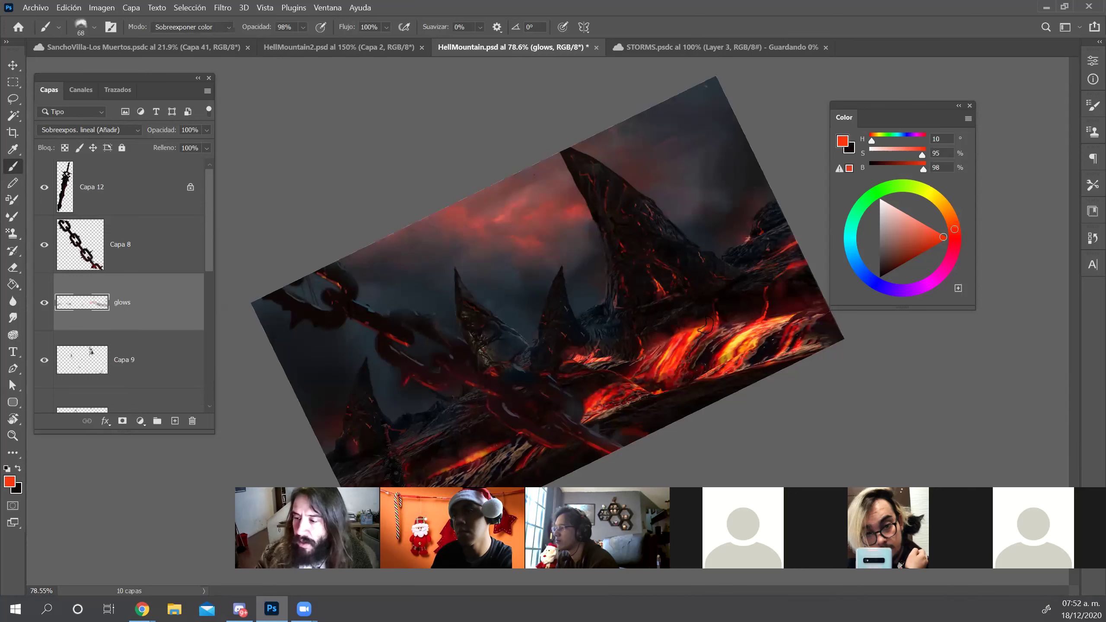
pyautogui.press('Escape')
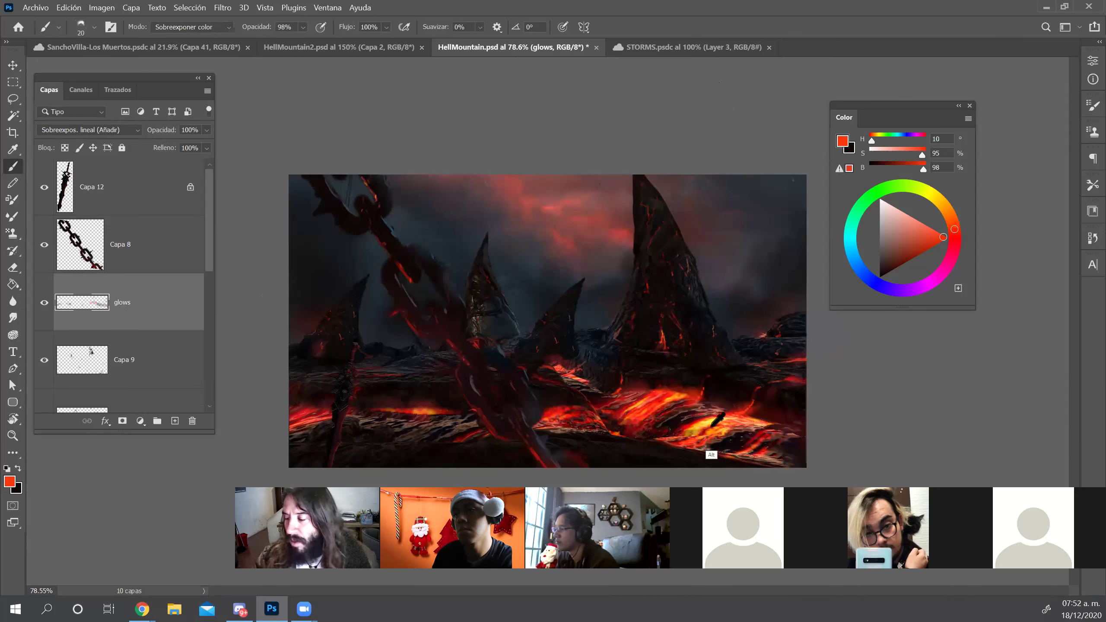
# Add fine orange highlights (H 19, S 79, B 83) to the lava flow on the glows layer, and return the brush to Normal mode
pyautogui.keyDown('alt'); pyautogui.click(675, 404); pyautogui.keyUp('alt')
pyautogui.press('r')
pyautogui.moveTo(785, 386); pyautogui.dragTo(788, 375)
pyautogui.click(952, 221)
pyautogui.click(925, 238)
pyautogui.press('b')
pyautogui.moveTo(708, 384); pyautogui.dragTo(701, 385)
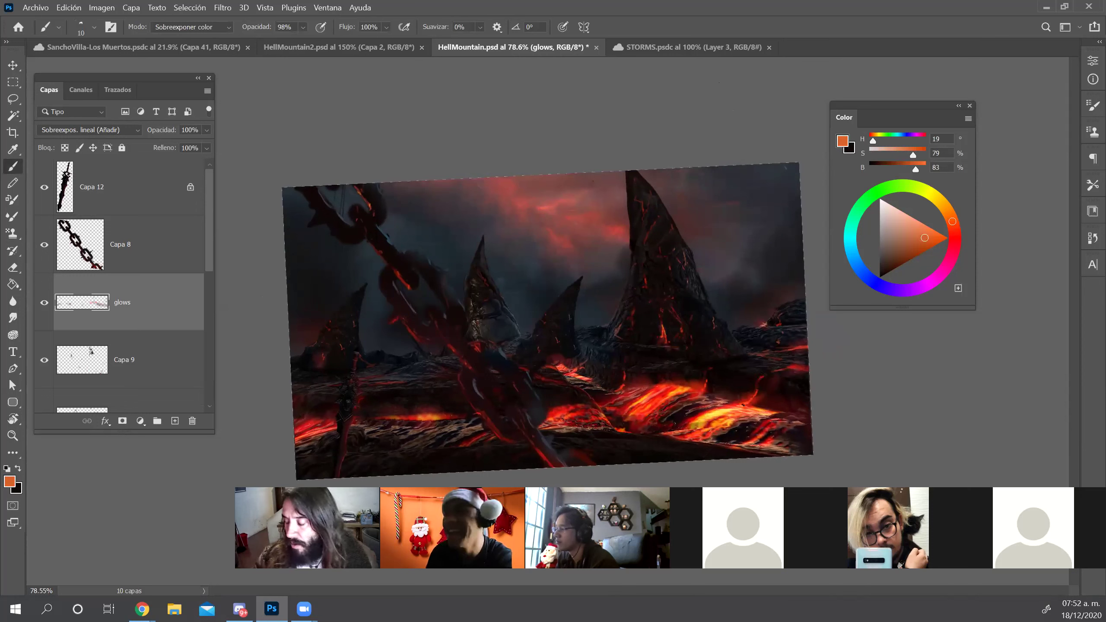
pyautogui.hotkey('shift', 'alt', 'n')
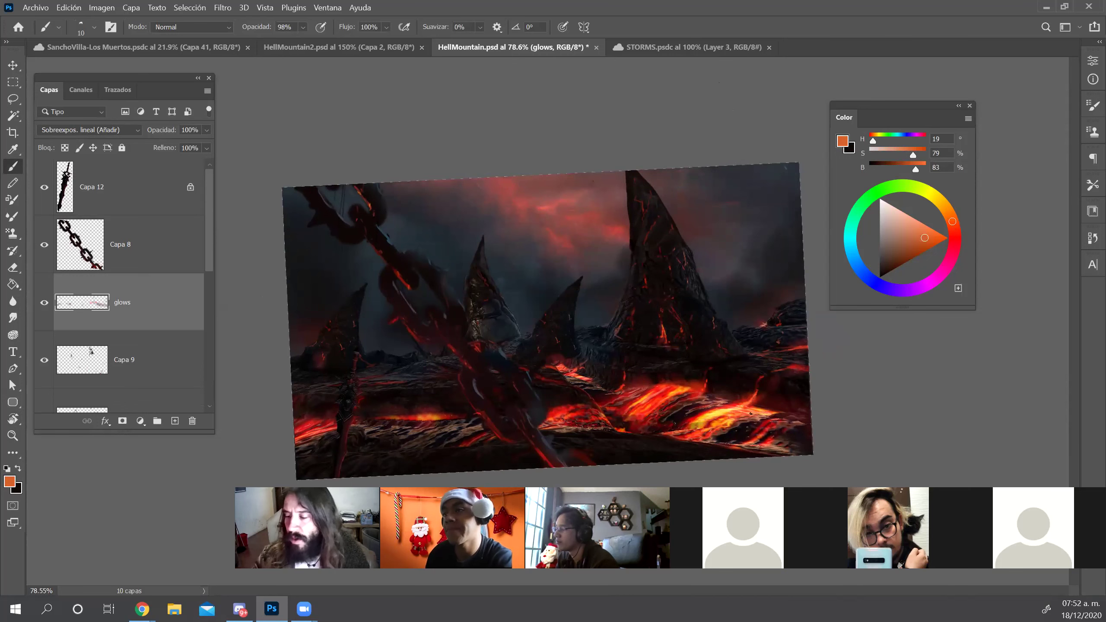
pyautogui.press('Escape')
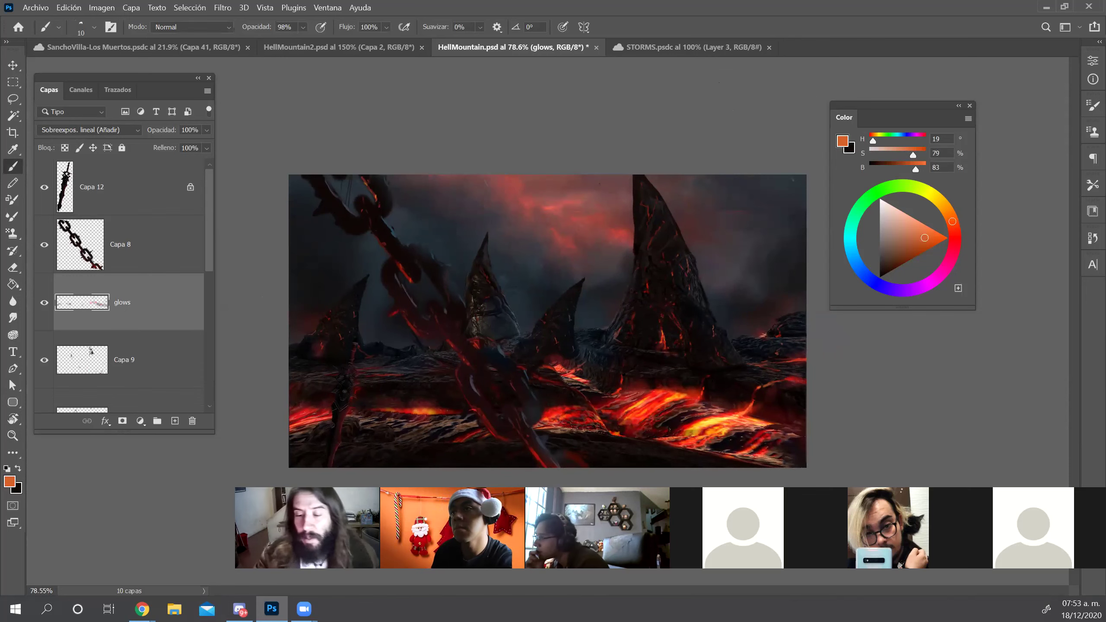
# Pick a bright red (H 0, S 89, B 84) for the brush and make the sword layer Capa 12 active
pyautogui.press('z')
pyautogui.moveTo(341, 350)
pyautogui.mouseDown()
pyautogui.moveTo(389, 371)
pyautogui.moveTo(448, 375)
pyautogui.mouseUp()
pyautogui.press('b')
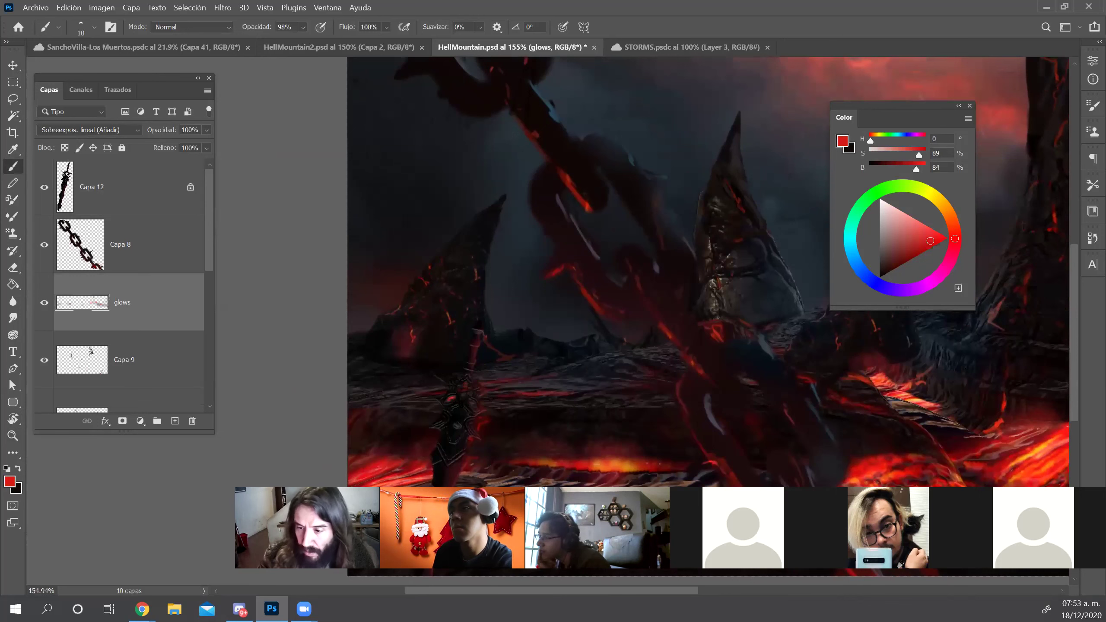
pyautogui.keyDown('ctrl'); pyautogui.click(454, 426); pyautogui.keyUp('ctrl')
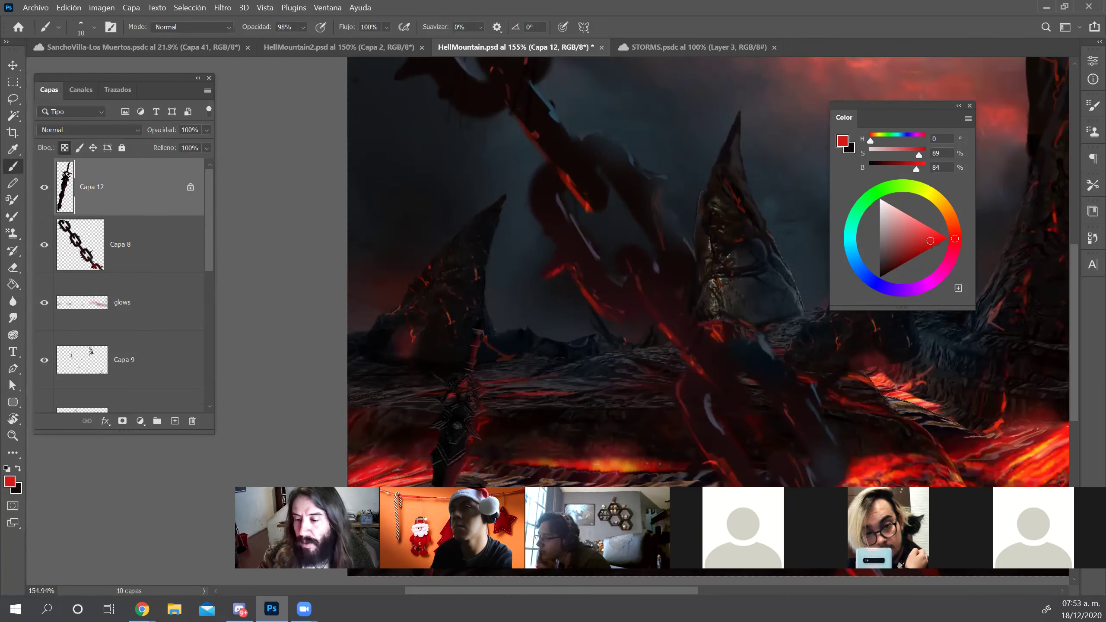
# Save HellMountain.psd and close the STORMS.psdc document
pyautogui.press('z')
pyautogui.moveTo(561, 374); pyautogui.dragTo(501, 367)
pyautogui.hotkey('ctrl', 's')
pyautogui.press('x')
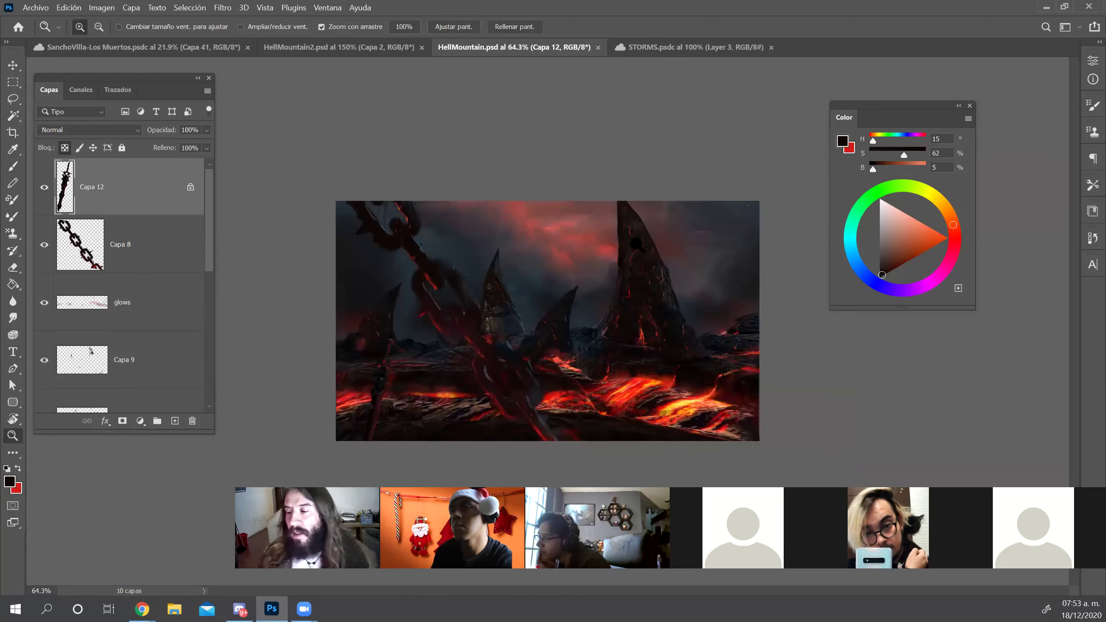
pyautogui.scroll(5, 694, 289)
pyautogui.scroll(-3, 731, 312)
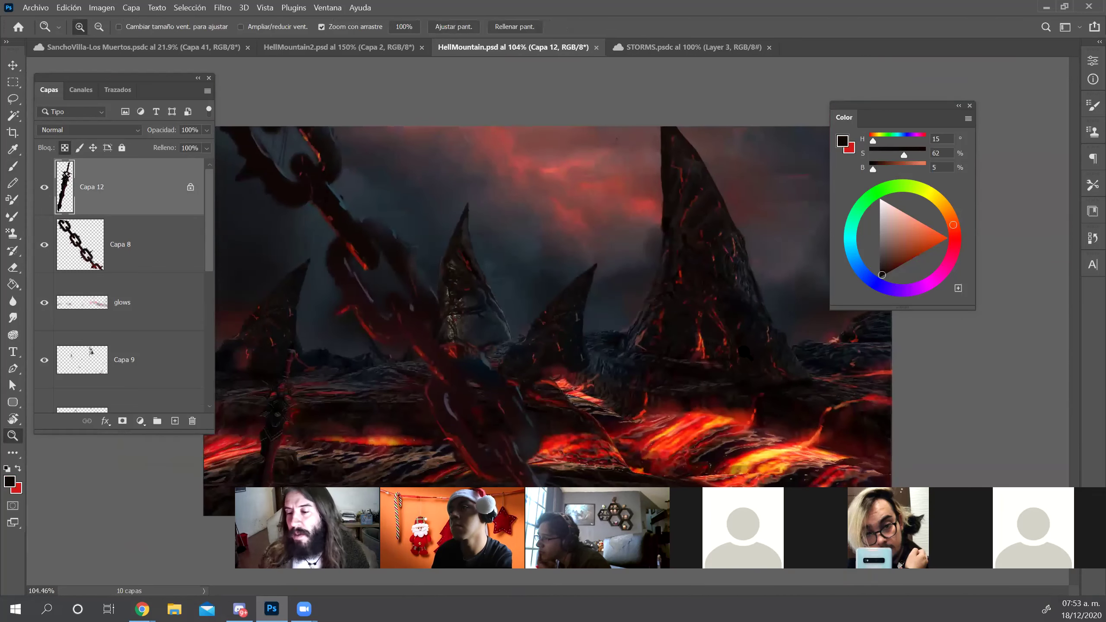
pyautogui.scroll(-2, 699, 386)
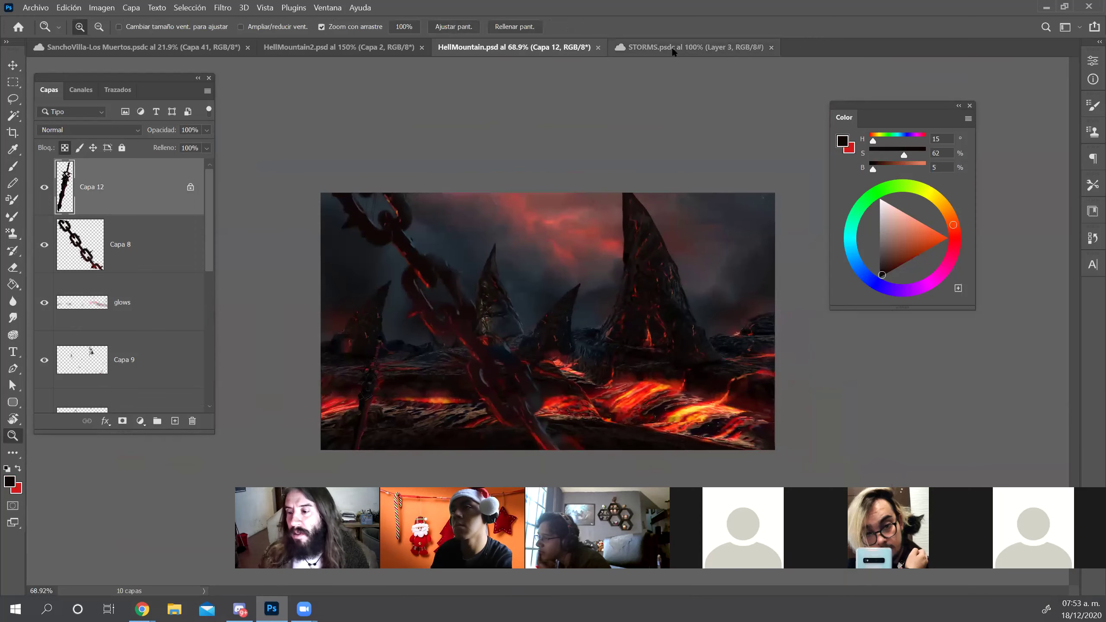
pyautogui.click(671, 47)
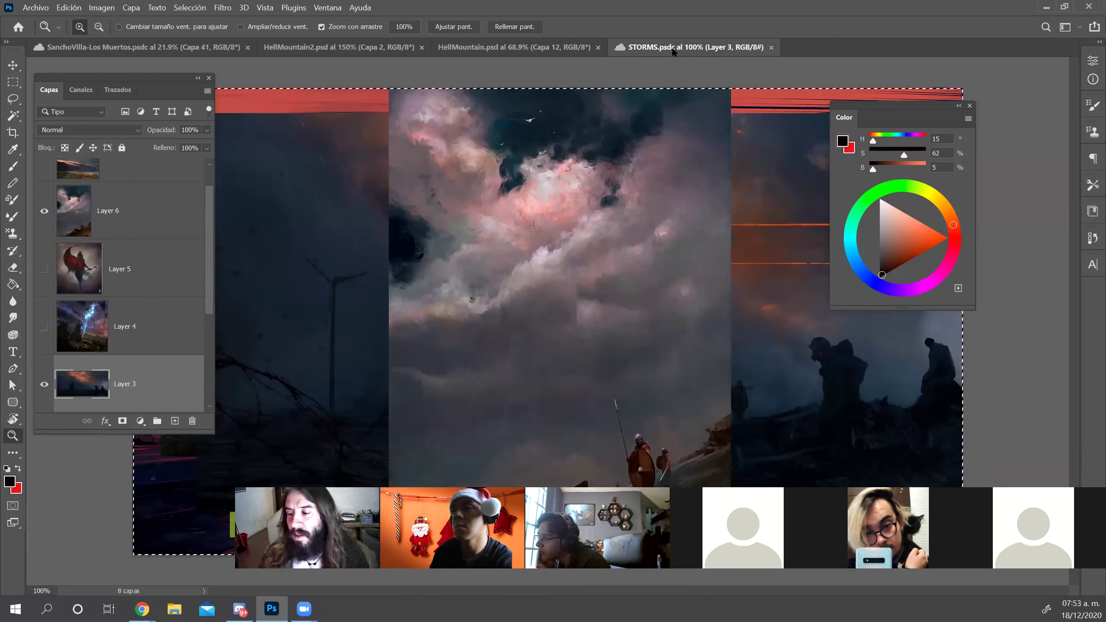
pyautogui.click(771, 47)
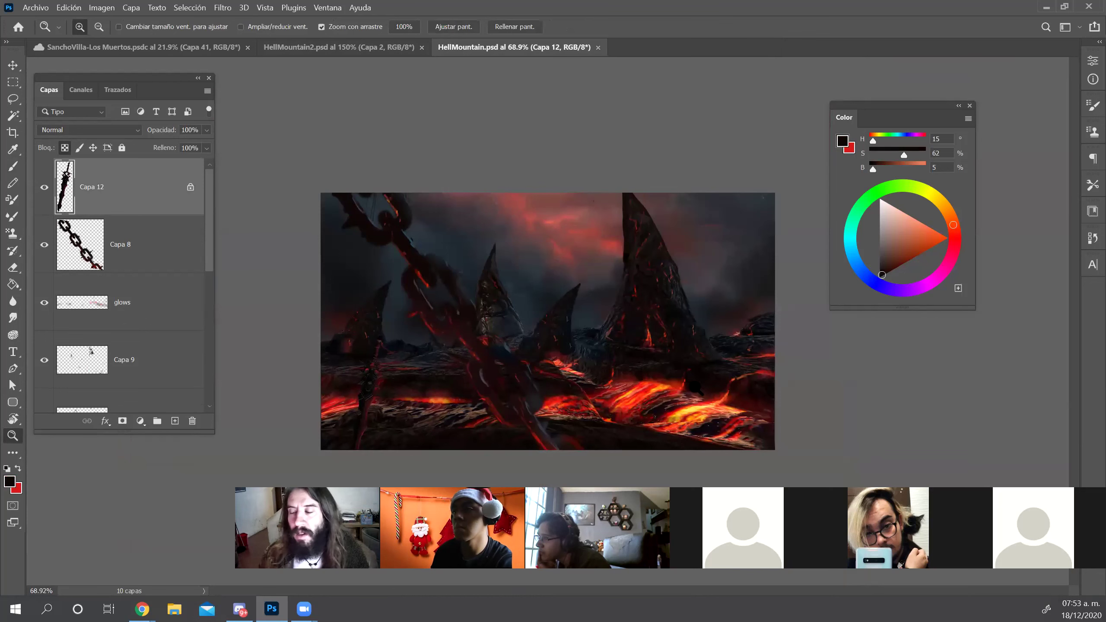
# Add a new layer above the sword and set up a large cloud-textured brush with red sampled from the lava (H 6, S 92, B 71)
pyautogui.moveTo(588, 372); pyautogui.dragTo(638, 353)
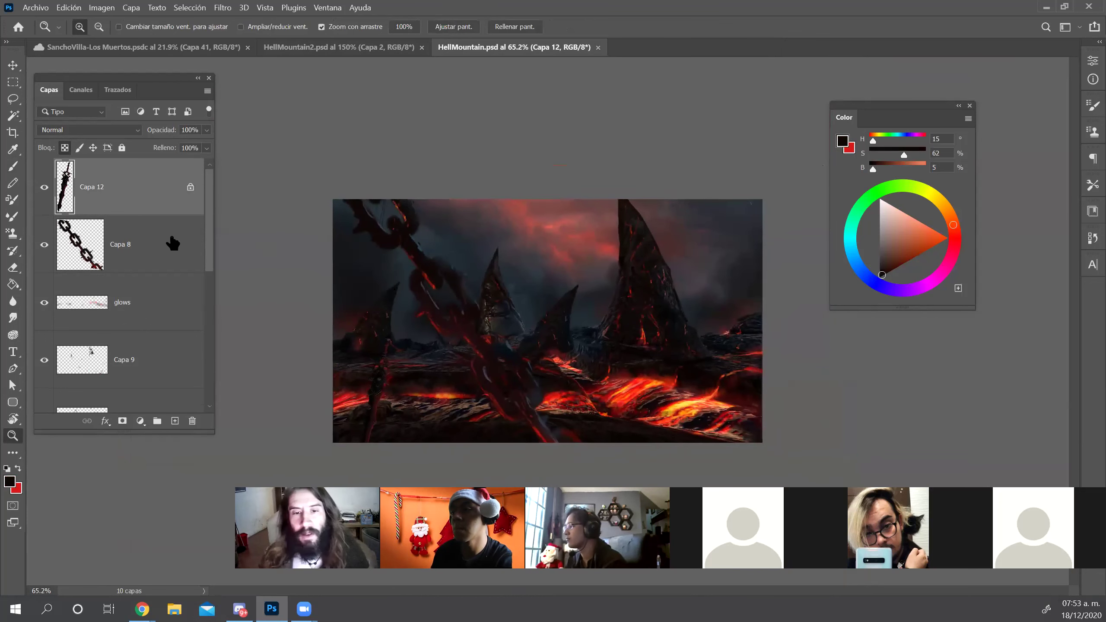
pyautogui.click(174, 421)
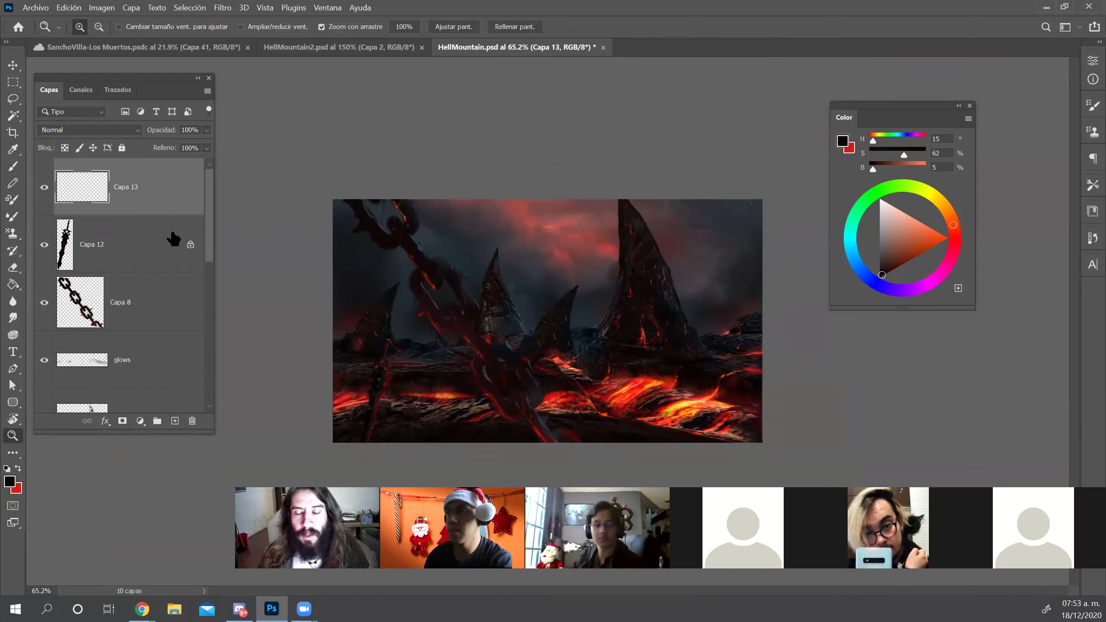
pyautogui.press('b')
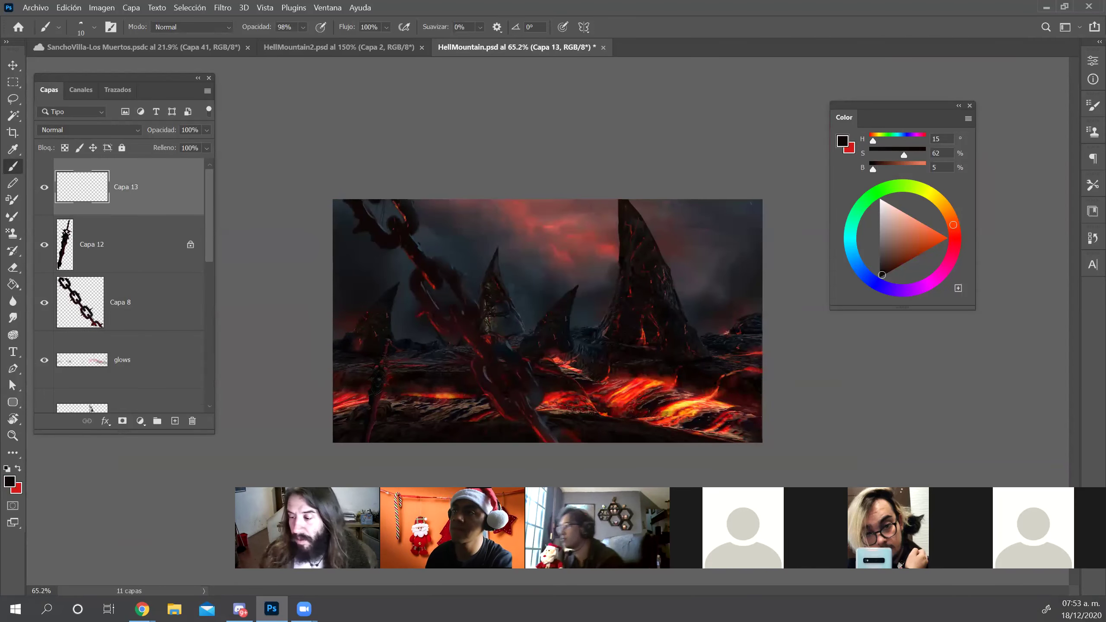
pyautogui.moveTo(377, 383); pyautogui.dragTo(379, 380)
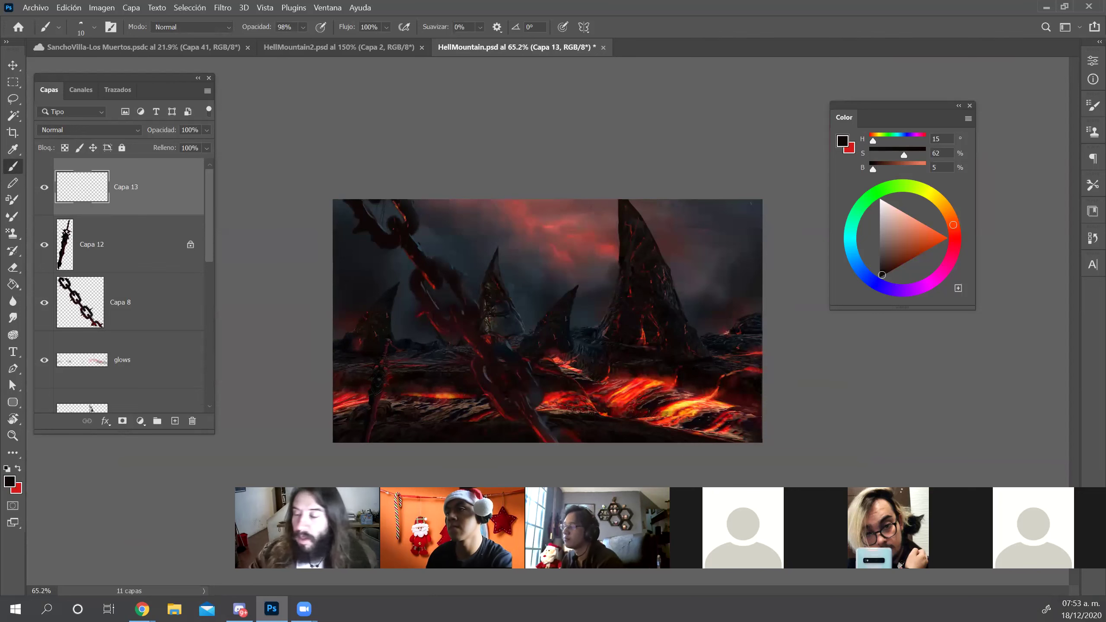
pyautogui.rightClick(724, 394)
pyautogui.rightClick(694, 370)
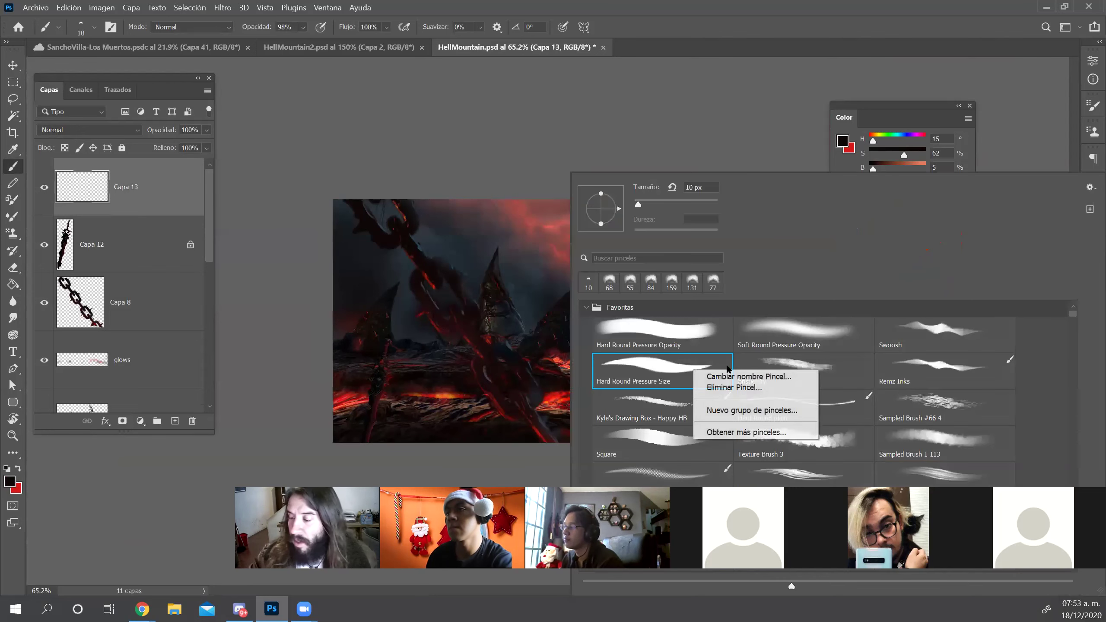
pyautogui.doubleClick(929, 442)
pyautogui.moveTo(701, 387)
pyautogui.mouseDown()
pyautogui.moveTo(673, 376)
pyautogui.moveTo(720, 386)
pyautogui.mouseUp()
pyautogui.keyDown('alt'); pyautogui.click(668, 383); pyautogui.keyUp('alt')
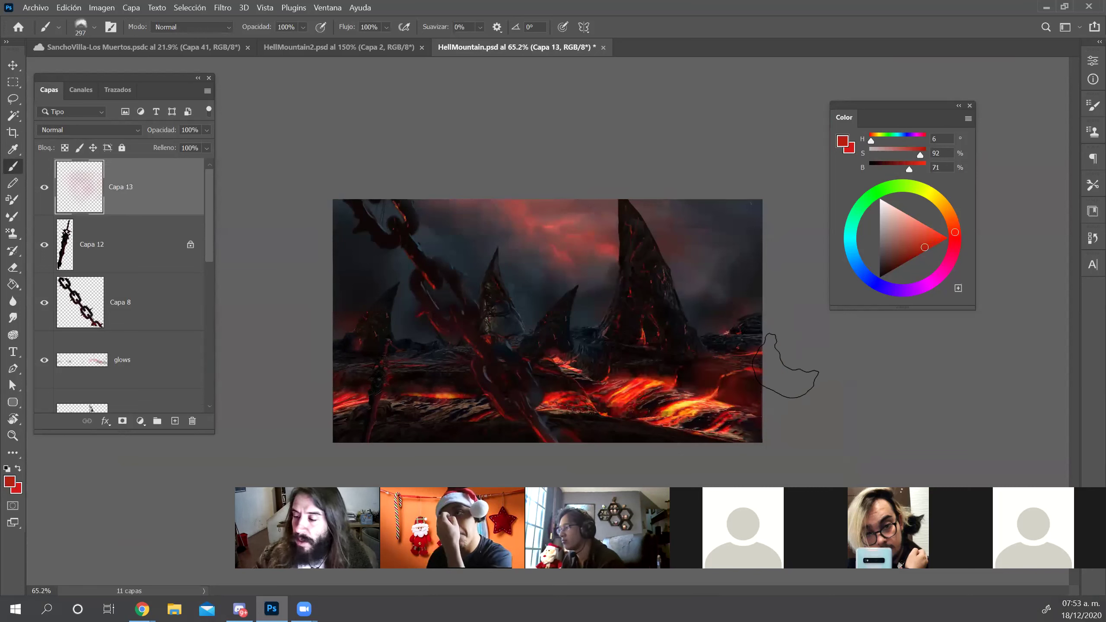
# Replace the first haze strokes with soft red haze over the far-right rocks, beside the large horn and over the lava near the sword
pyautogui.hotkey('ctrl', 'z')
pyautogui.moveTo(734, 335); pyautogui.dragTo(779, 302)
pyautogui.hotkey('ctrl', 'z')
pyautogui.moveTo(730, 338); pyautogui.dragTo(737, 312)
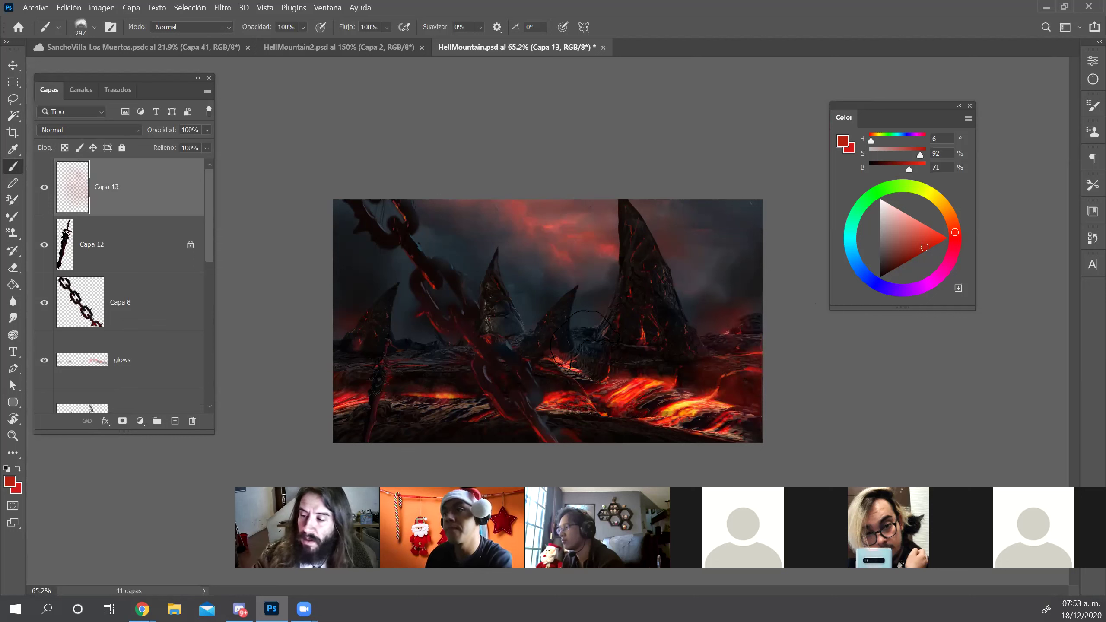
pyautogui.moveTo(586, 333); pyautogui.dragTo(579, 343)
pyautogui.moveTo(415, 414); pyautogui.dragTo(441, 385)
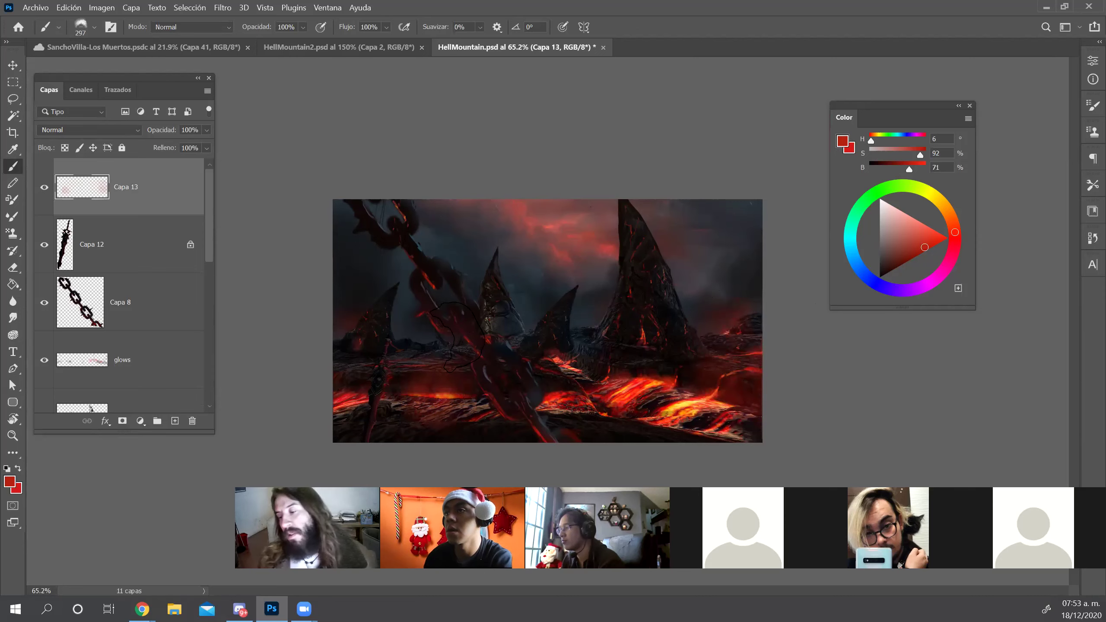
# Select the background haze layer Capa 10 and brush lava red (H 10, S 97, B 60) along the horizon behind the horns
pyautogui.press('z')
pyautogui.moveTo(558, 310); pyautogui.dragTo(601, 312)
pyautogui.moveTo(601, 316)
pyautogui.mouseDown()
pyautogui.moveTo(550, 319)
pyautogui.moveTo(598, 323)
pyautogui.mouseUp()
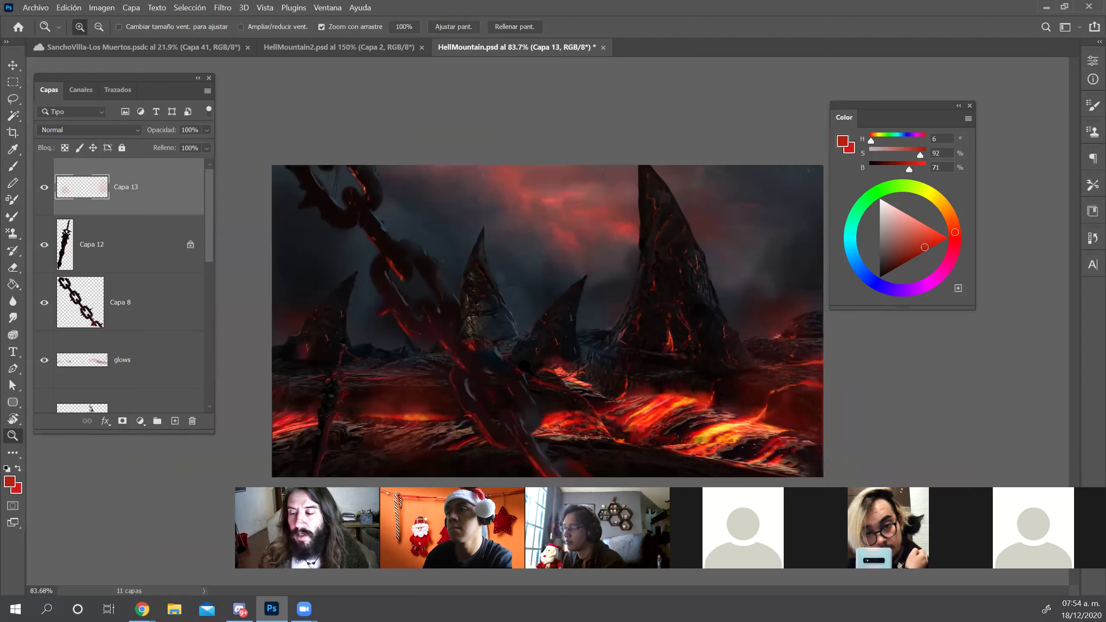
pyautogui.moveTo(524, 367); pyautogui.dragTo(508, 365)
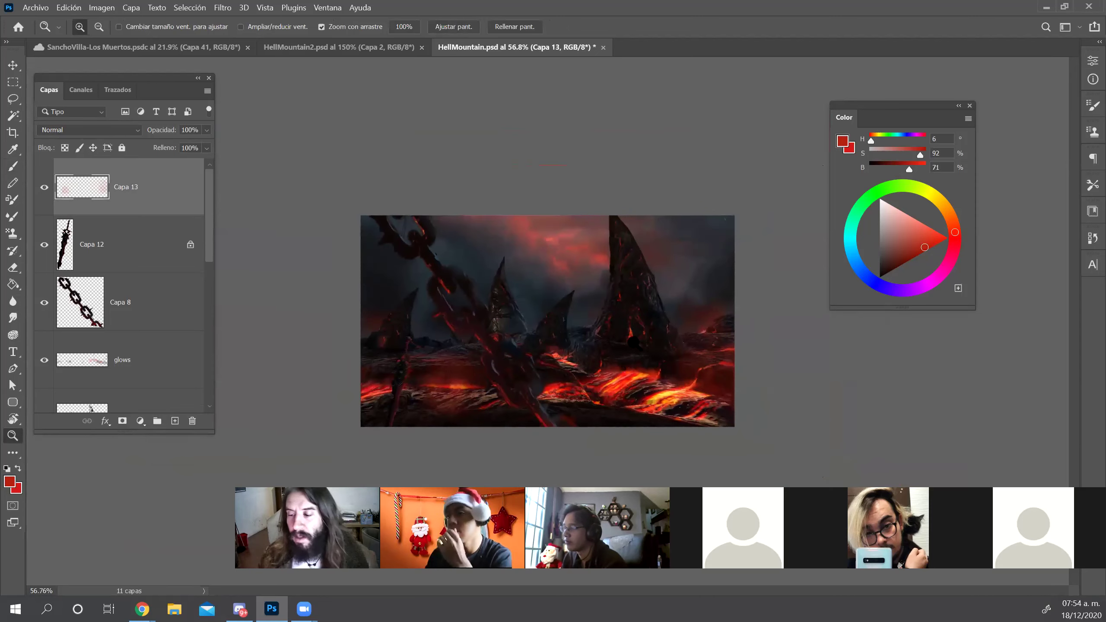
pyautogui.scroll(-3, 105, 367)
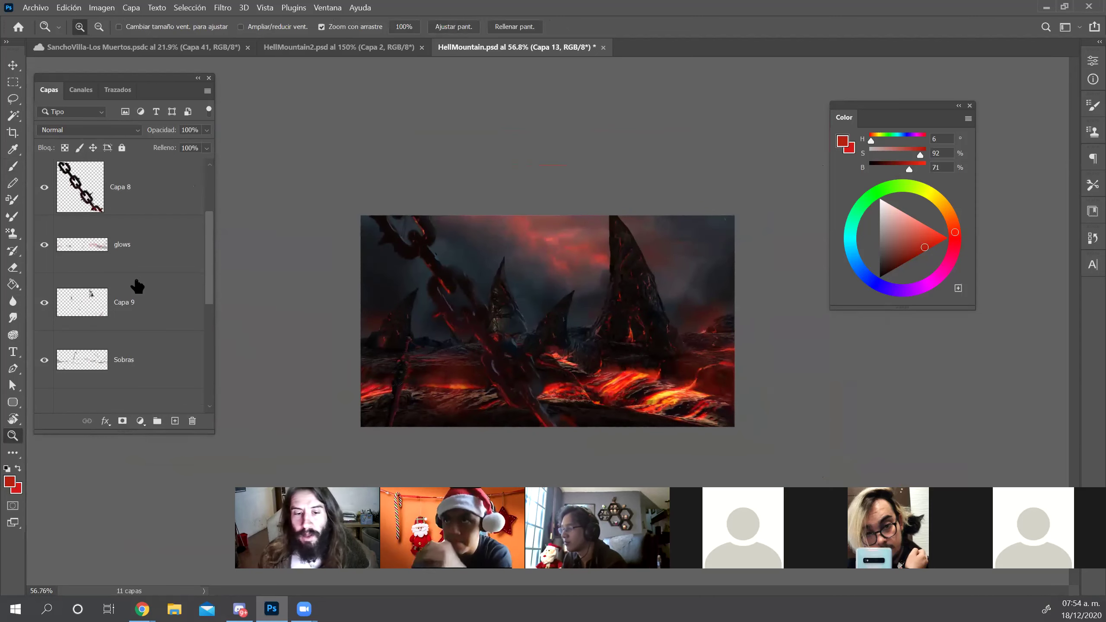
pyautogui.click(140, 242)
pyautogui.scroll(-2, 136, 332)
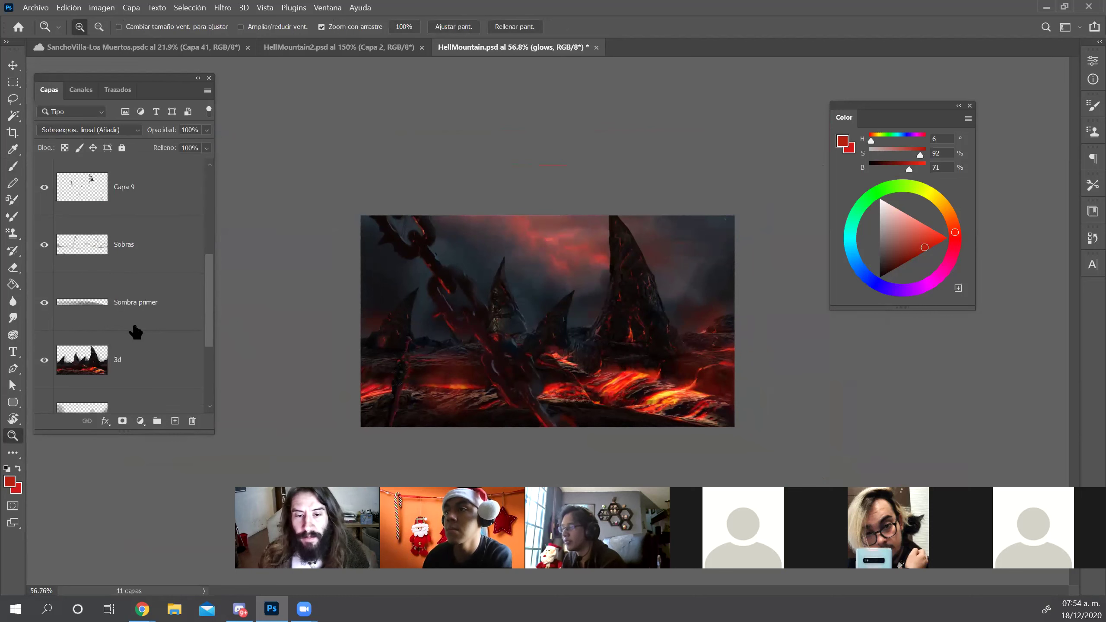
pyautogui.scroll(-2, 135, 331)
pyautogui.click(136, 309)
pyautogui.moveTo(517, 362)
pyautogui.mouseDown()
pyautogui.moveTo(527, 363)
pyautogui.moveTo(520, 343)
pyautogui.mouseUp()
pyautogui.keyDown('alt'); pyautogui.click(457, 399); pyautogui.keyUp('alt')
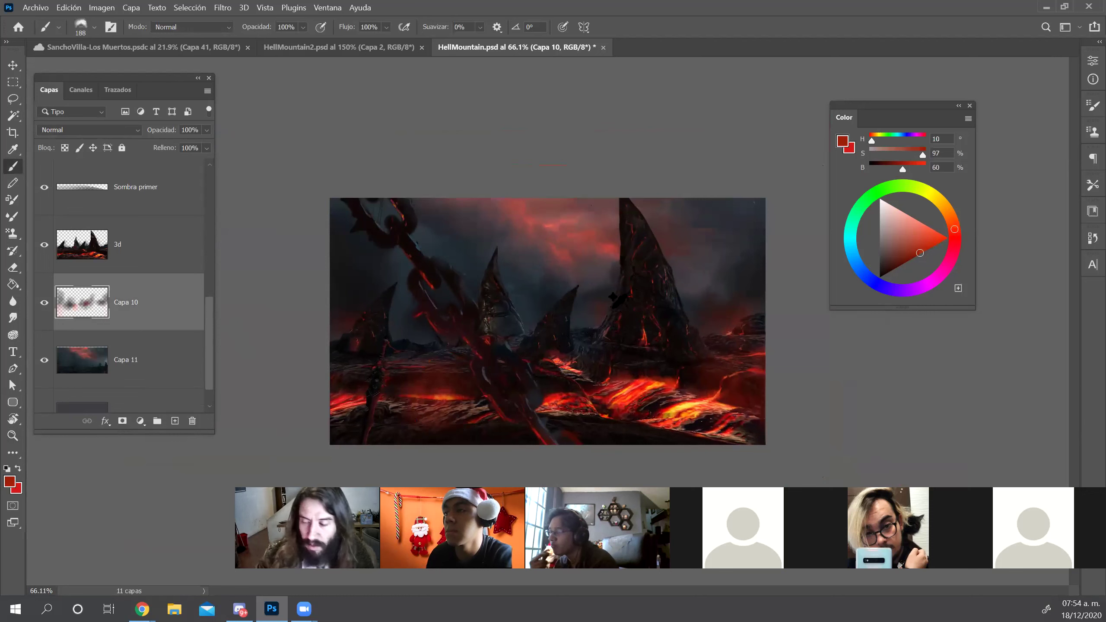
# Brush darker red haze (H 2, S 80, B 37) behind the horns on Capa 10, checking the layer on and off, and save HellMountain.psd
pyautogui.click(43, 307)
pyautogui.click(43, 307)
pyautogui.press('v')
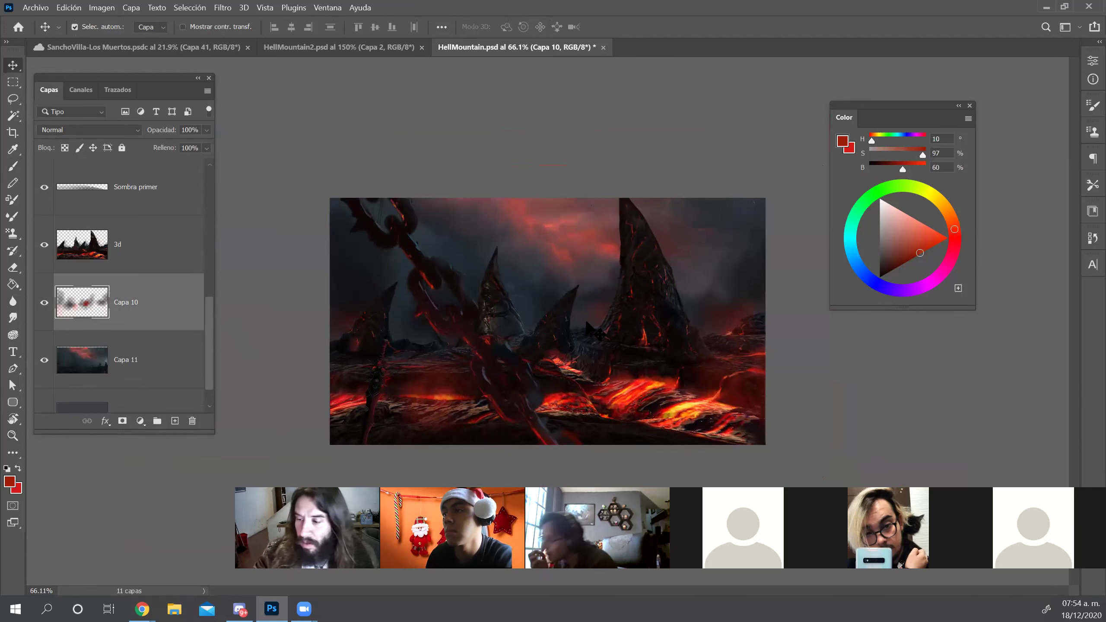
pyautogui.click(595, 330)
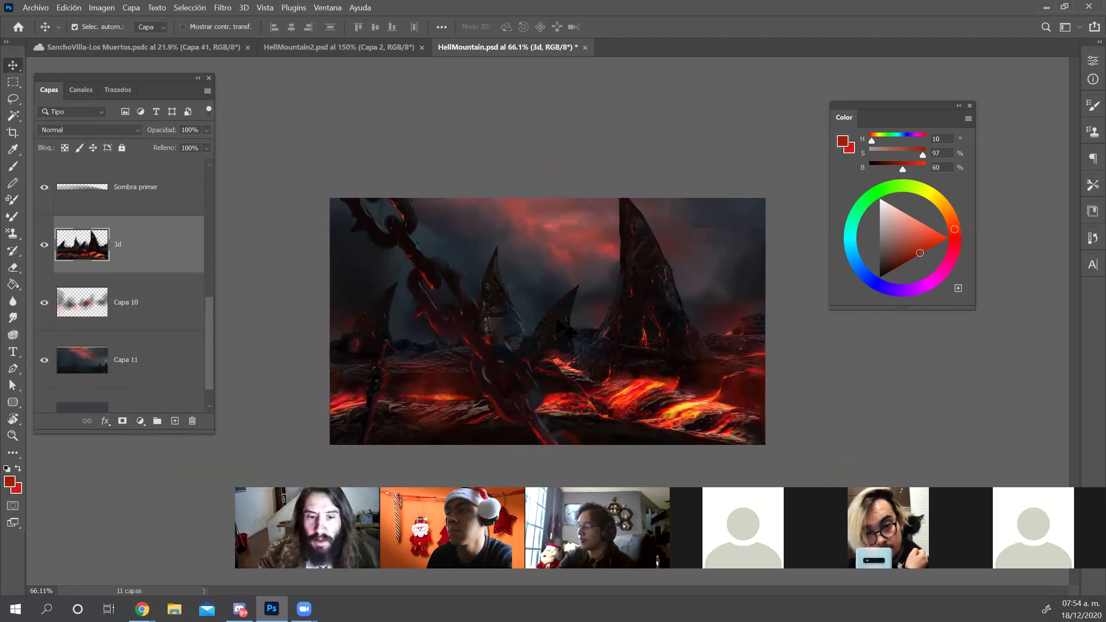
pyautogui.click(167, 313)
pyautogui.press('b')
pyautogui.keyDown('alt'); pyautogui.click(432, 395); pyautogui.keyUp('alt')
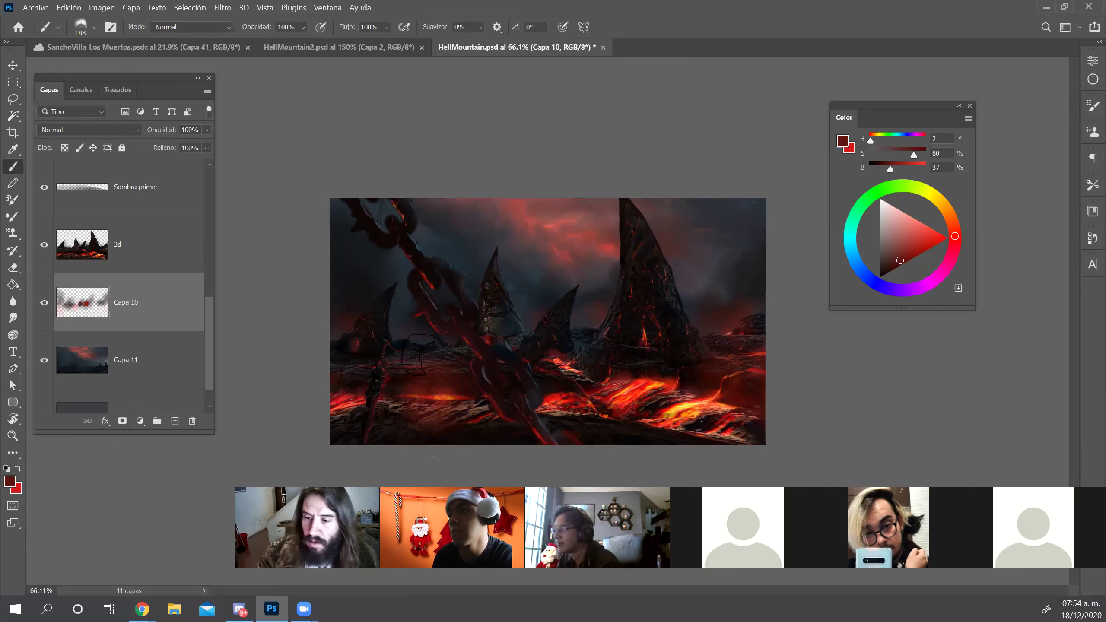
pyautogui.hotkey('ctrl', 's')
pyautogui.press('z')
pyautogui.moveTo(645, 317); pyautogui.dragTo(637, 320)
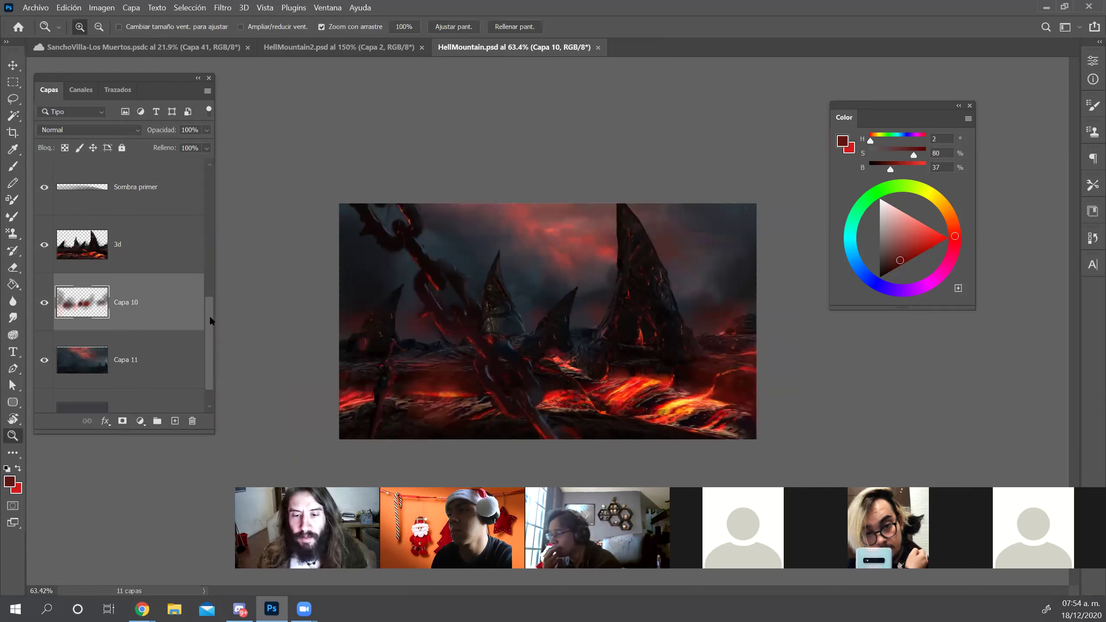
# Check the top haze layer Capa 13 on and off and rename it clouds
pyautogui.moveTo(209, 315); pyautogui.dragTo(221, 165)
pyautogui.click(97, 195)
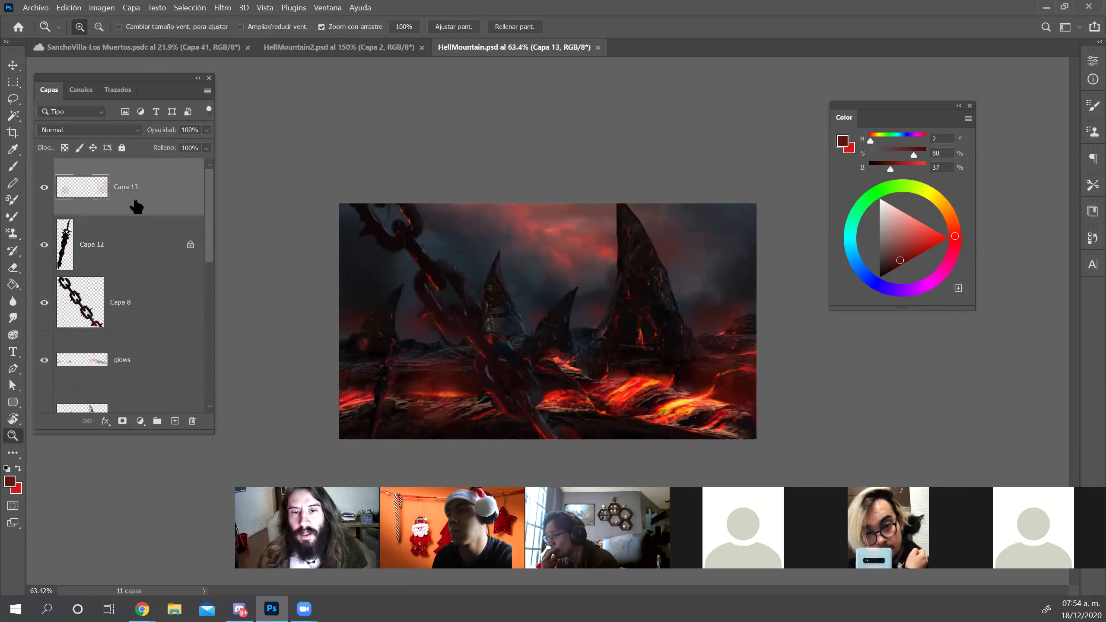
pyautogui.click(44, 189)
pyautogui.click(44, 188)
pyautogui.doubleClick(127, 187)
pyautogui.write('clouds')
pyautogui.press('Return')
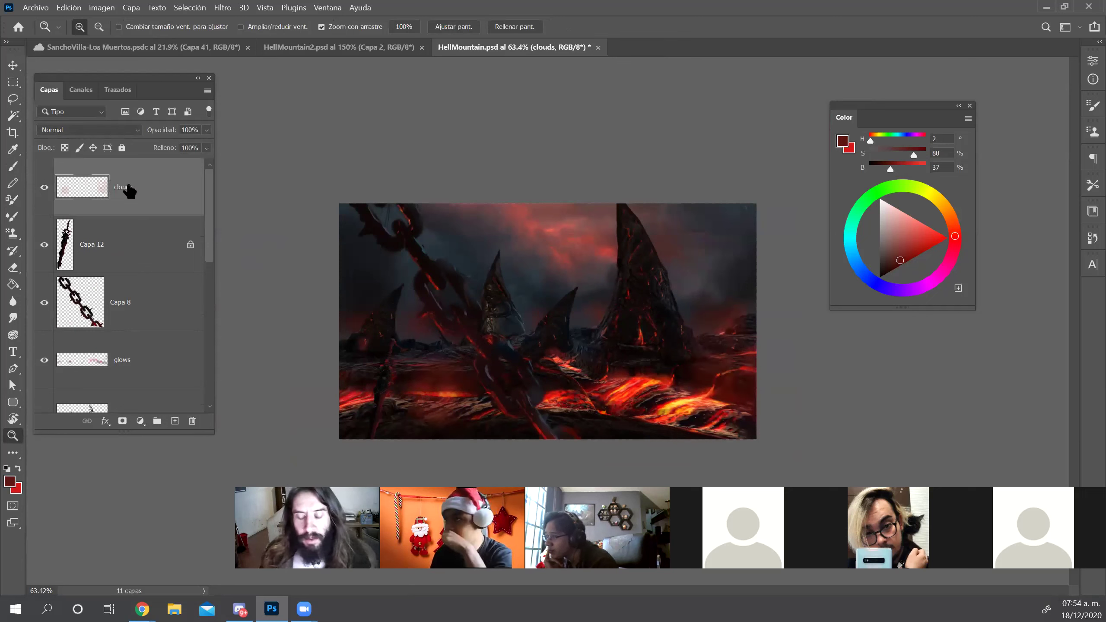
# Create a new layer above clouds and choose a thin slanted 40 px brush angled at 62°
pyautogui.hotkey('ctrl', 'shift', 'n')
pyautogui.press('Return')
pyautogui.press('b')
pyautogui.rightClick(687, 342)
pyautogui.rightClick(687, 350)
pyautogui.click(957, 339)
pyautogui.press('Return')
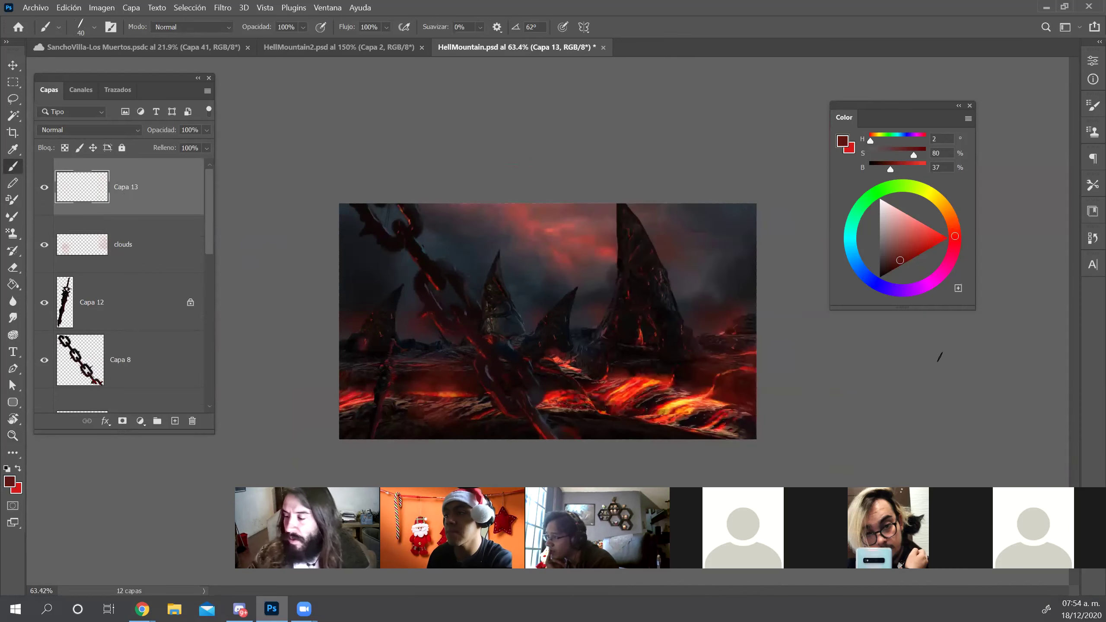
# Set up an 8 px brush in Sobreexponer color mode with a muted red (H 354, S 70, B 52)
pyautogui.moveTo(955, 236); pyautogui.dragTo(903, 249)
pyautogui.click(955, 244)
pyautogui.click(906, 252)
pyautogui.hotkey('shift', 'alt', 'd')
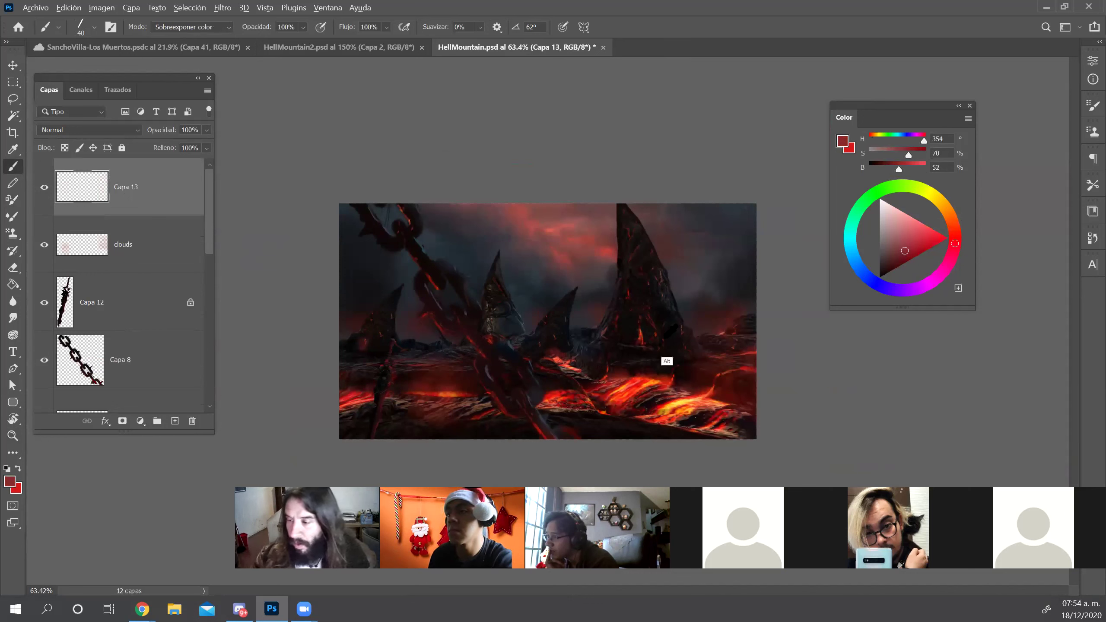
pyautogui.moveTo(662, 343); pyautogui.dragTo(655, 354)
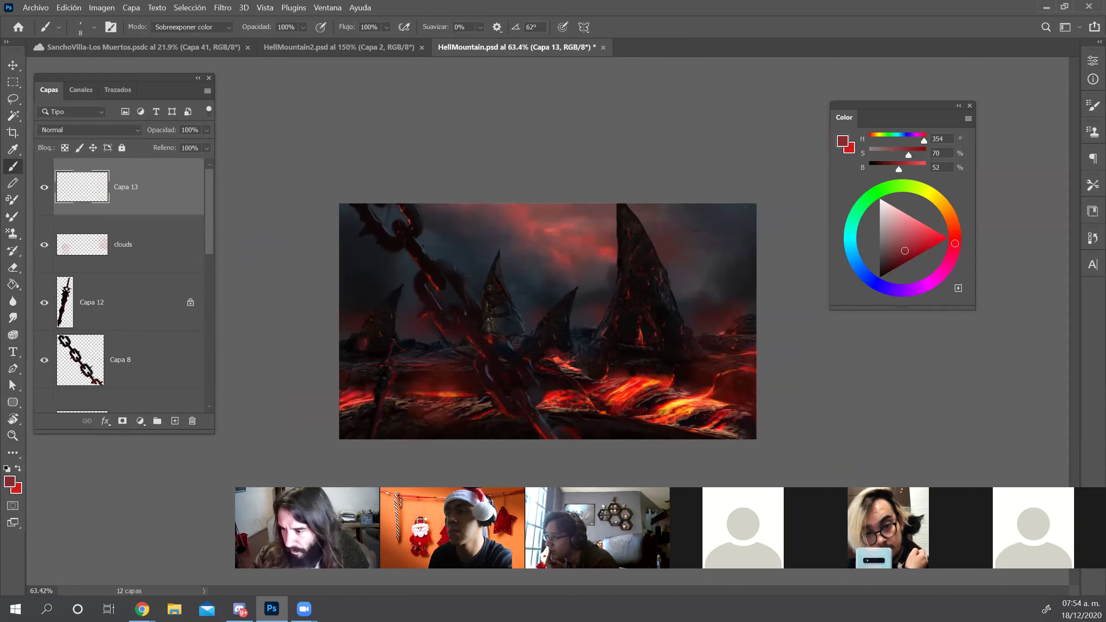
pyautogui.rightClick(649, 354)
pyautogui.press('Escape')
# Dab small glowing red sparks around the large horn and the lava beside it on Capa 13
pyautogui.click(675, 335)
pyautogui.click(665, 334)
pyautogui.click(689, 323)
pyautogui.click(713, 311)
pyautogui.moveTo(713, 311); pyautogui.dragTo(717, 303)
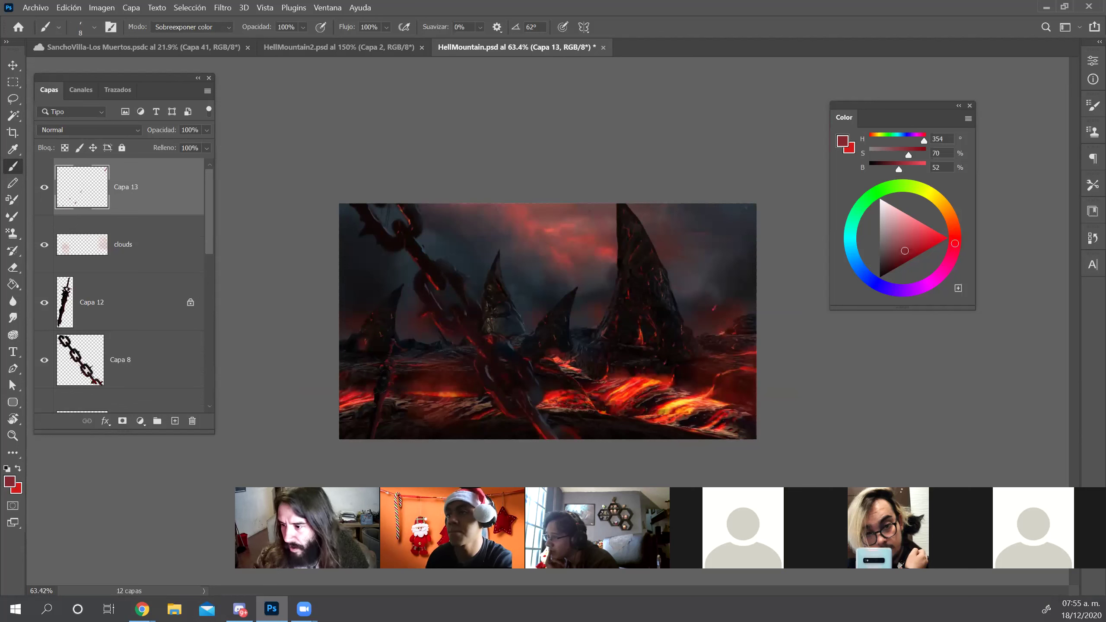
pyautogui.click(698, 386)
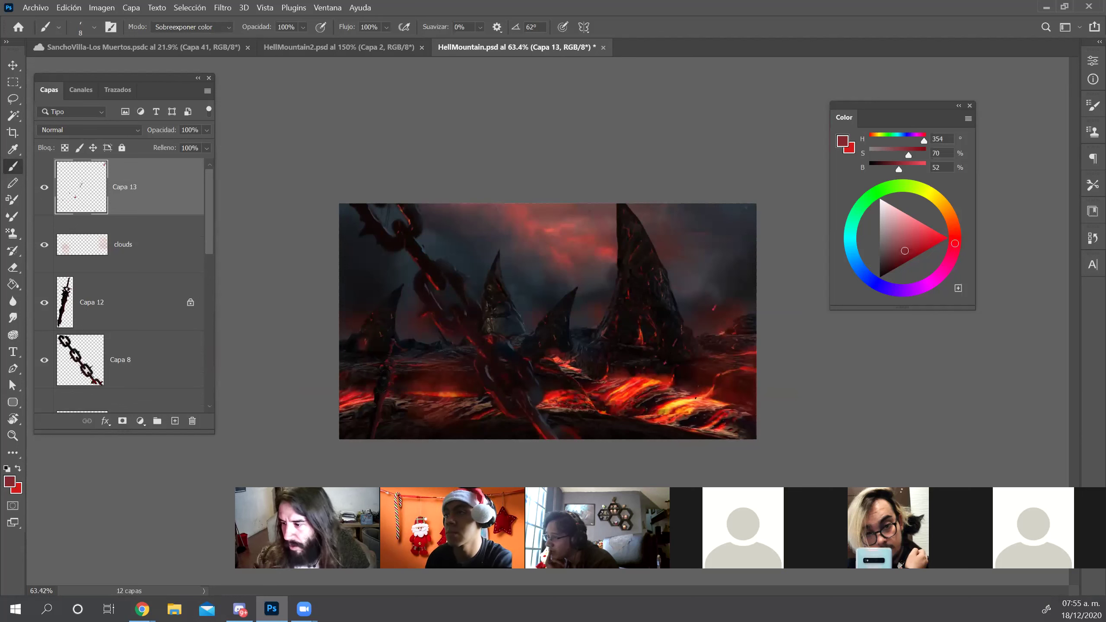
# Sample bright orange (H 17, S 89, B 99) from the lava and scatter small sparks across the horns, ground and sky
pyautogui.keyDown('alt'); pyautogui.click(688, 403); pyautogui.keyUp('alt')
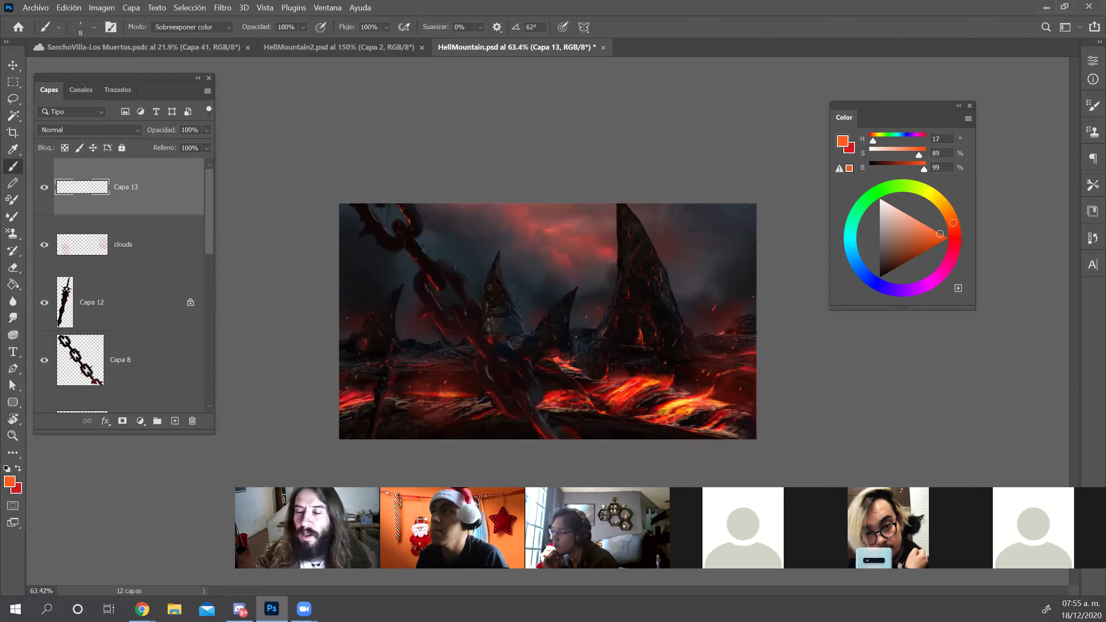
pyautogui.click(531, 269)
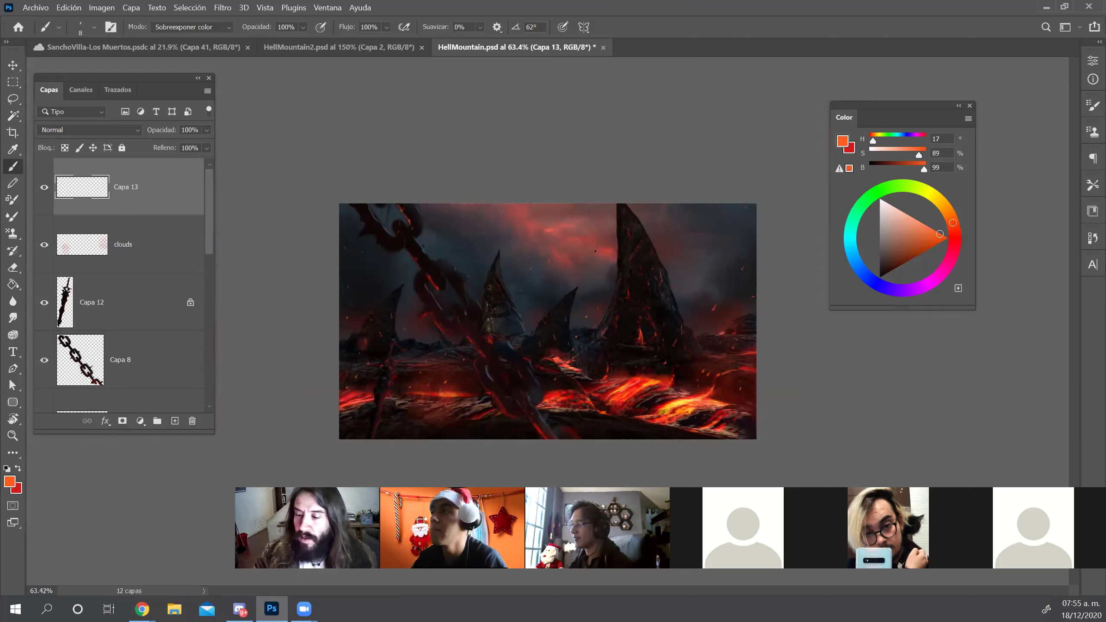
pyautogui.press('z')
pyautogui.moveTo(581, 347)
pyautogui.mouseDown()
pyautogui.moveTo(605, 364)
pyautogui.moveTo(594, 378)
pyautogui.mouseUp()
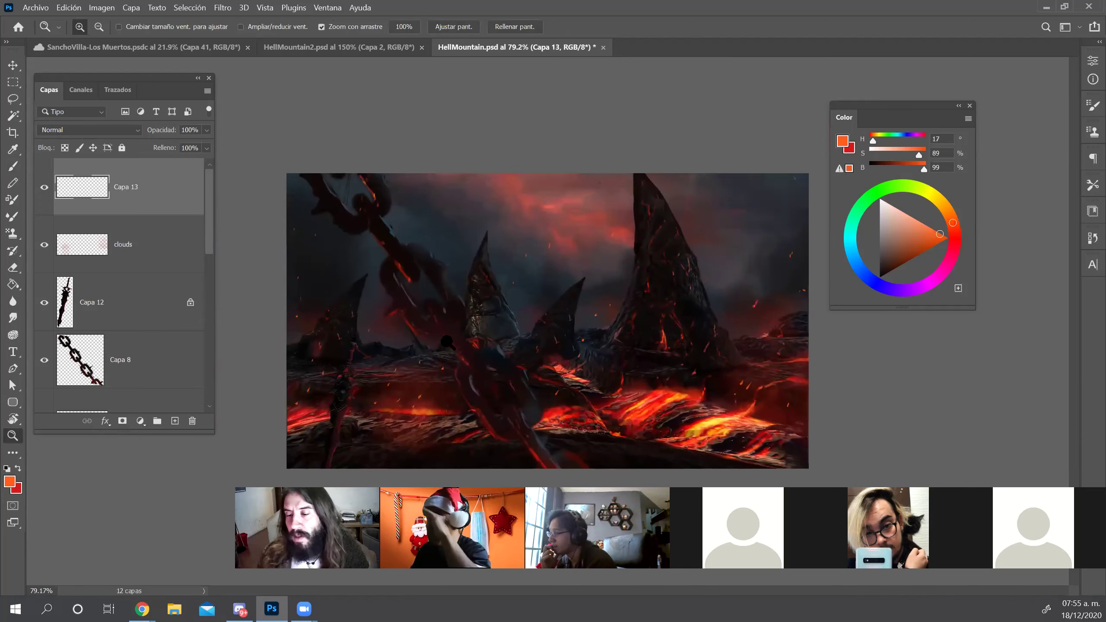
pyautogui.moveTo(448, 344); pyautogui.dragTo(438, 342)
pyautogui.moveTo(515, 314); pyautogui.dragTo(588, 327)
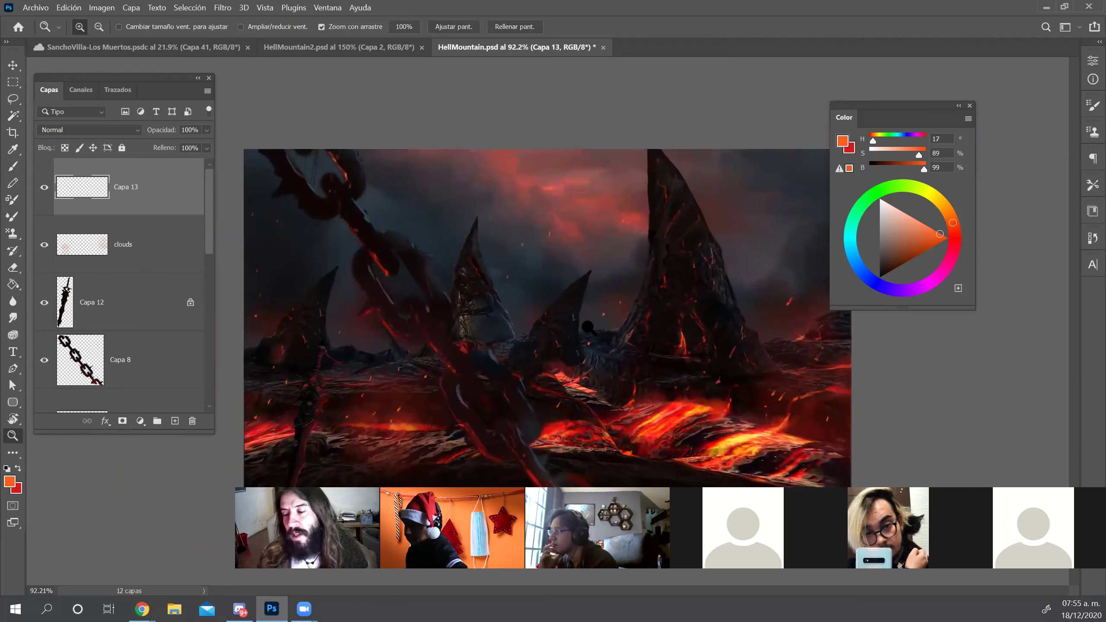
# Sample a darker orange (H 25, S 88, B 75) and add larger embers beside the upper chain and along the foreground
pyautogui.press('b')
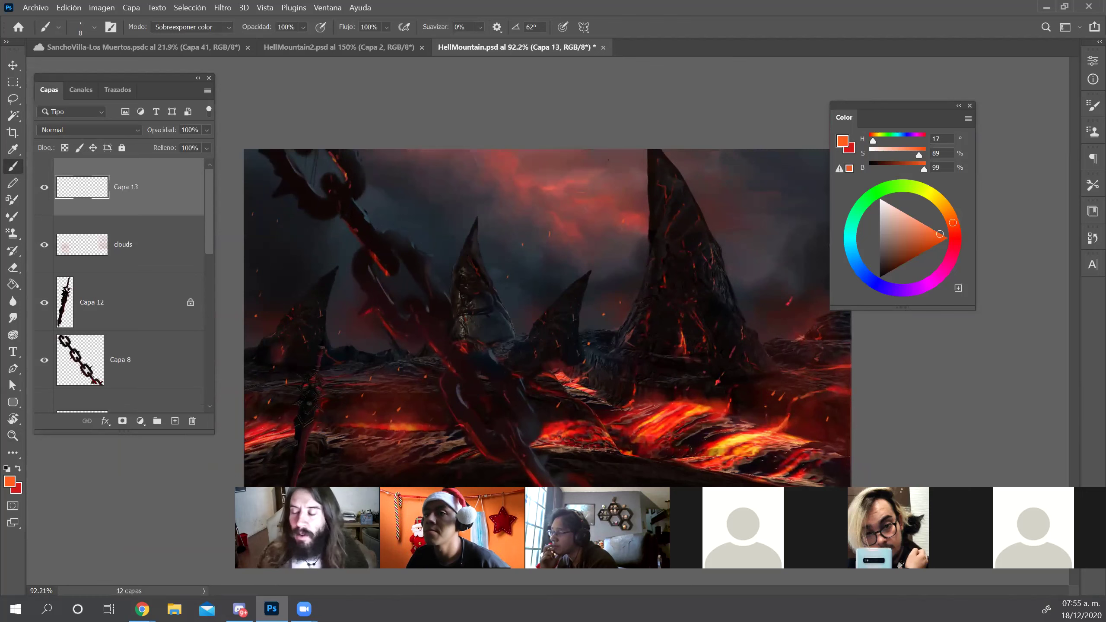
pyautogui.press('z')
pyautogui.moveTo(629, 307); pyautogui.dragTo(612, 308)
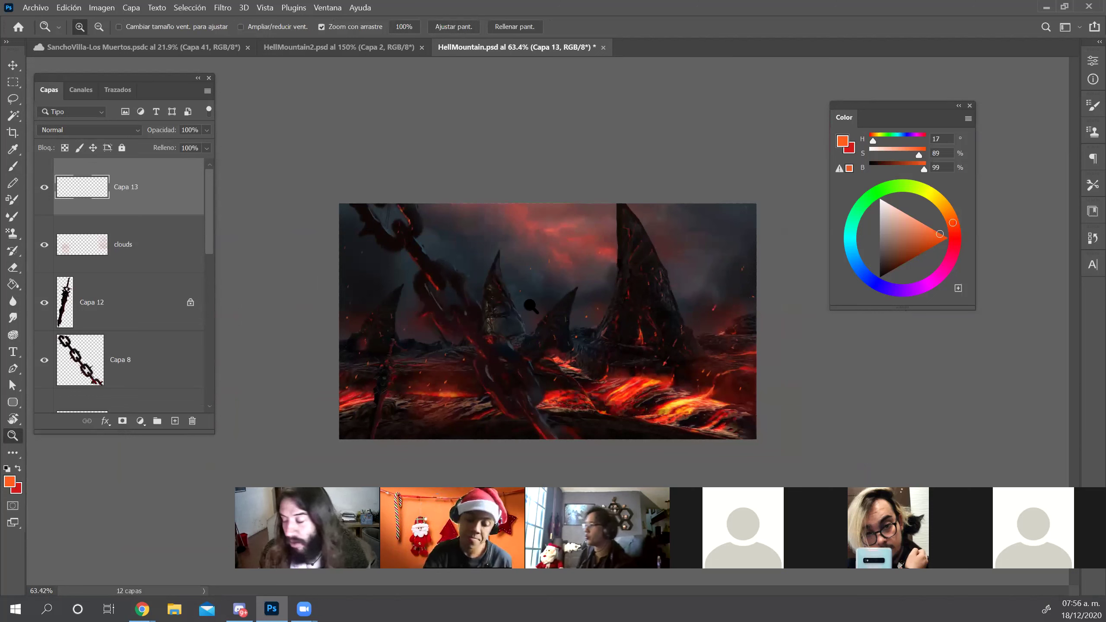
pyautogui.press('b')
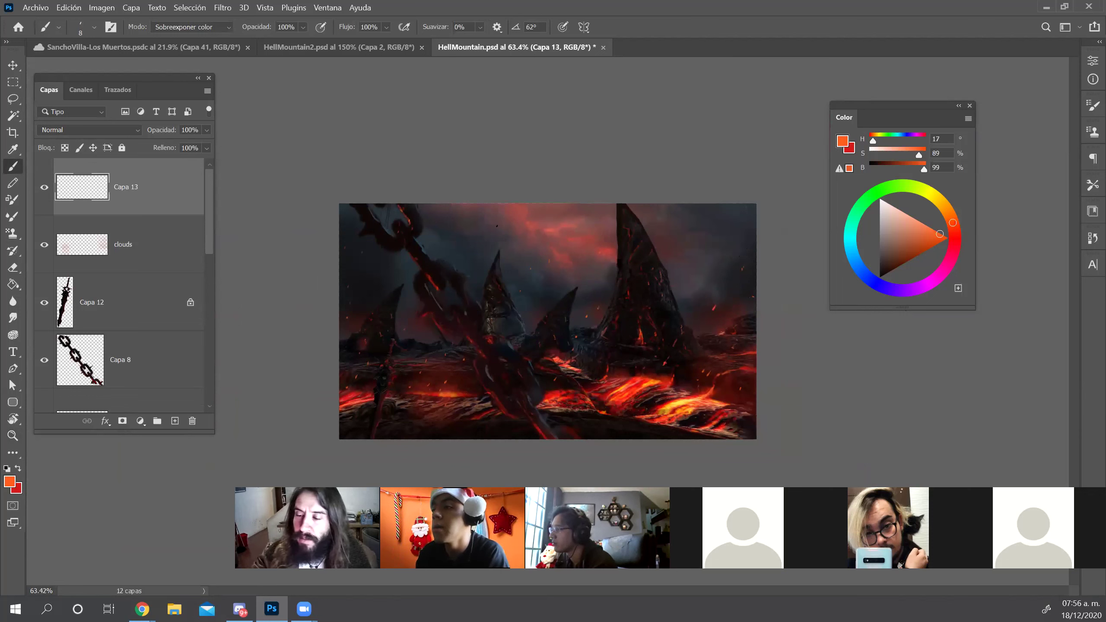
pyautogui.keyDown('alt'); pyautogui.click(459, 326); pyautogui.keyUp('alt')
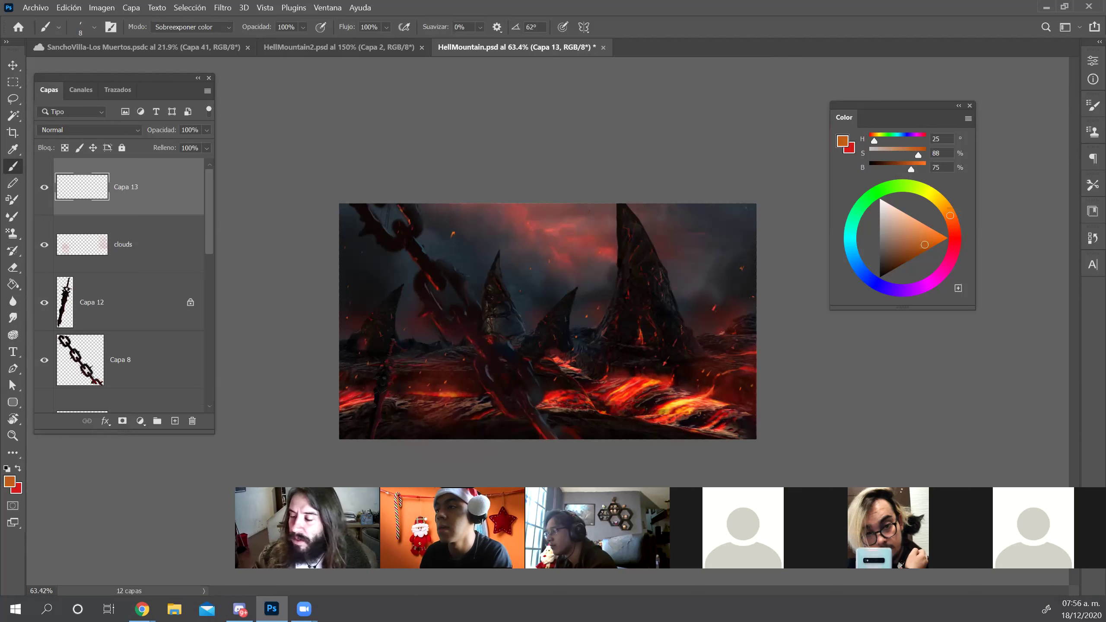
pyautogui.press('alt')
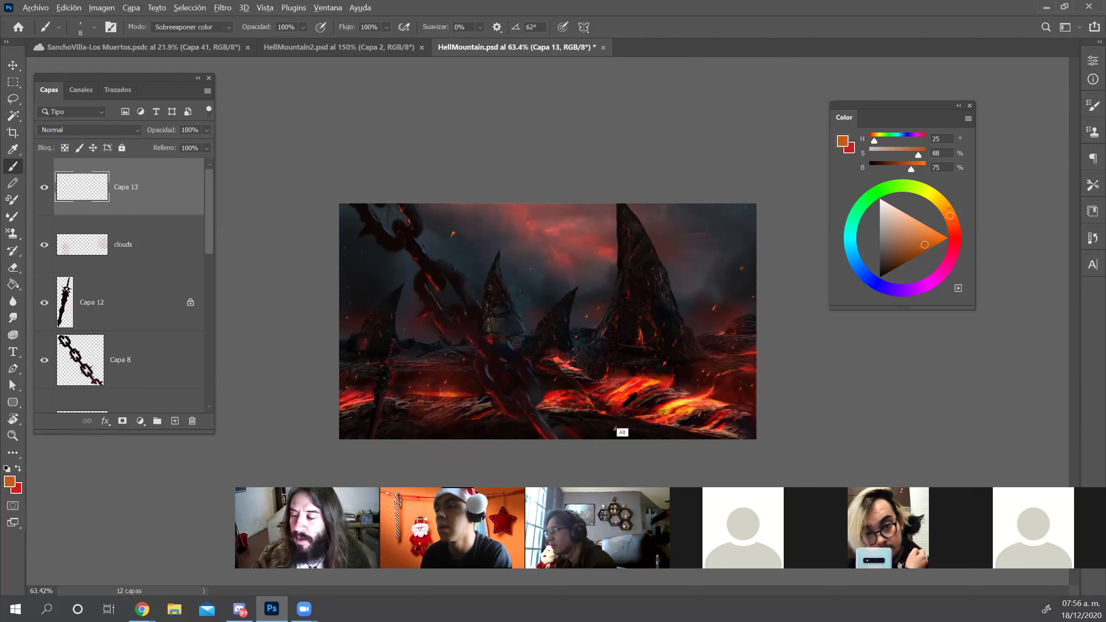
# Sample deep red (H 1, S 96, B 60), select the sword layer Capa 12 and brush a glow along the blade
pyautogui.keyDown('alt'); pyautogui.click(616, 427); pyautogui.keyUp('alt')
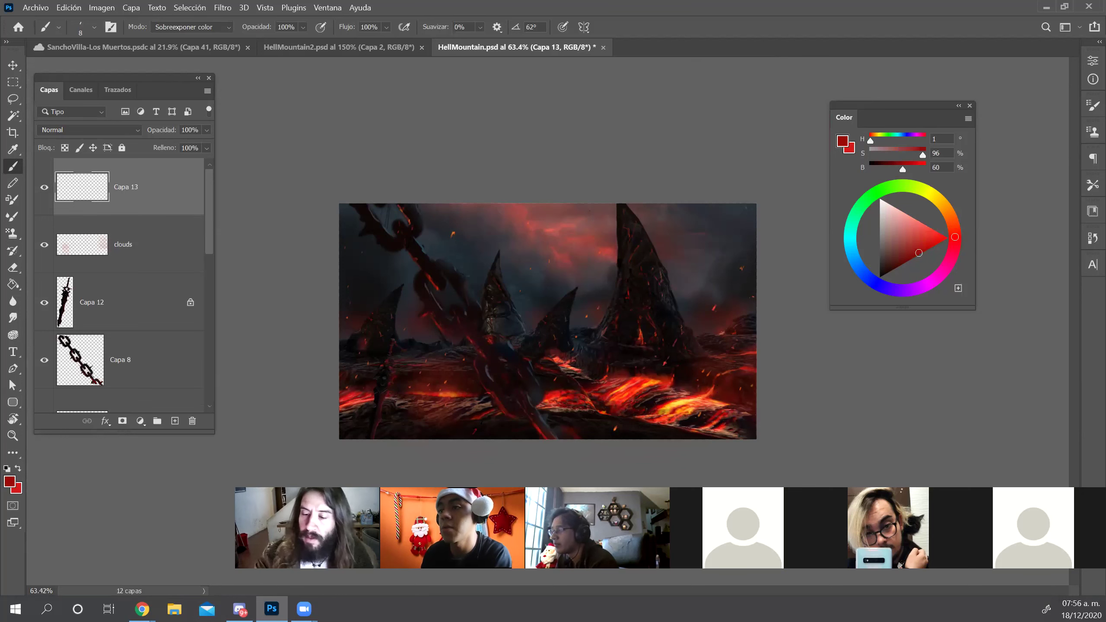
pyautogui.moveTo(287, 416); pyautogui.dragTo(315, 419)
pyautogui.keyDown('ctrl'); pyautogui.click(312, 416); pyautogui.keyUp('ctrl')
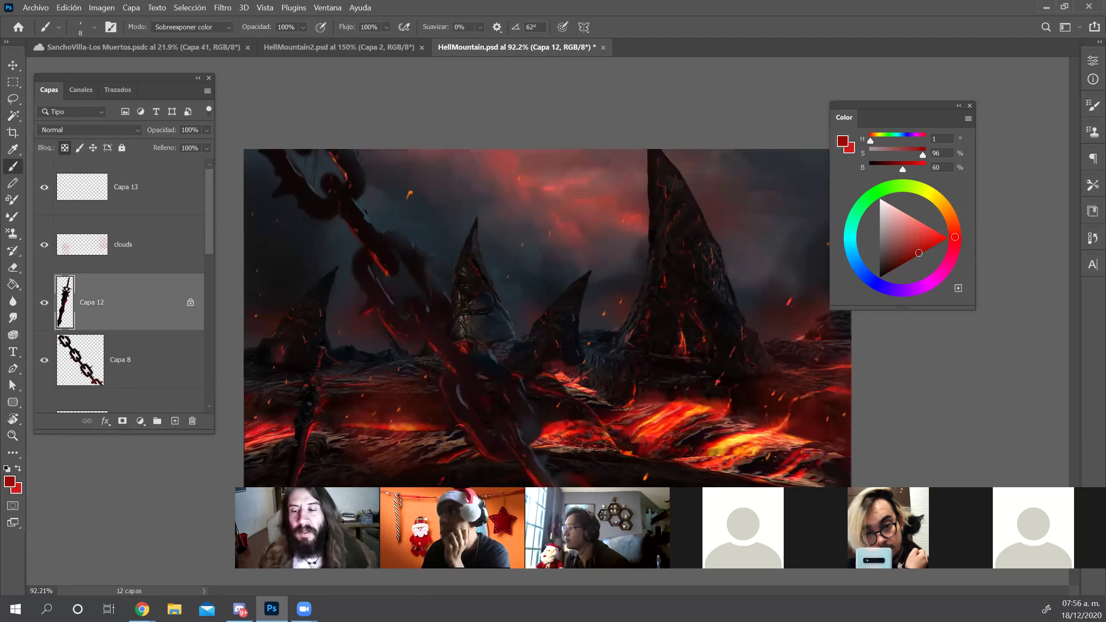
# Create a new layer directly above the sky layer Capa 11 and sample near-black (H 240, S 25, B 2) from the horn
pyautogui.scroll(-5, 88, 314)
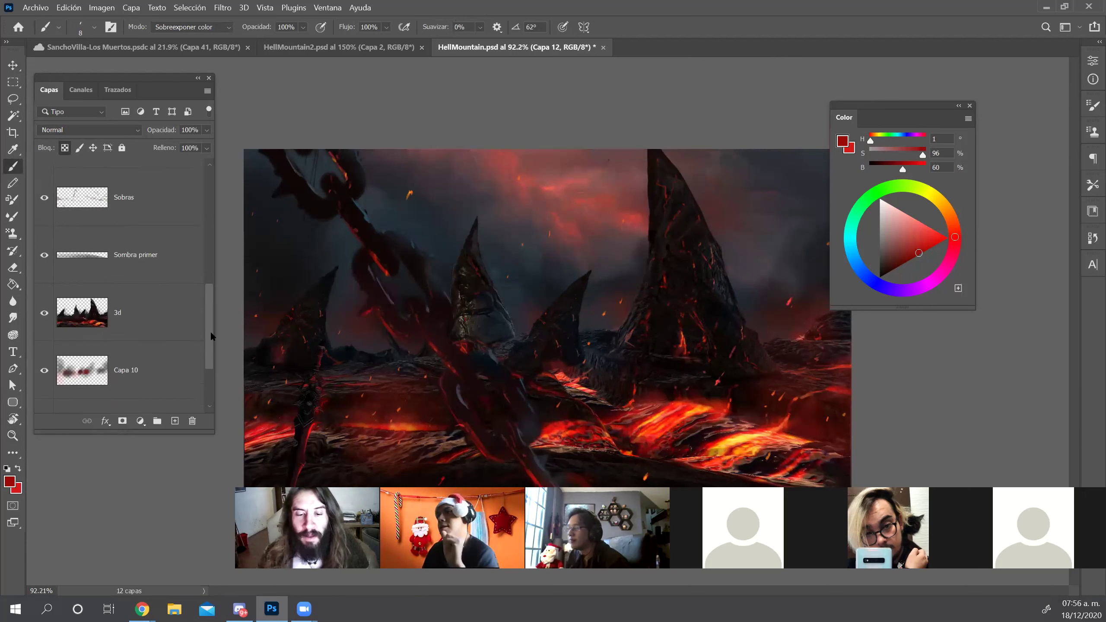
pyautogui.scroll(-2, 211, 335)
pyautogui.click(125, 301)
pyautogui.click(140, 351)
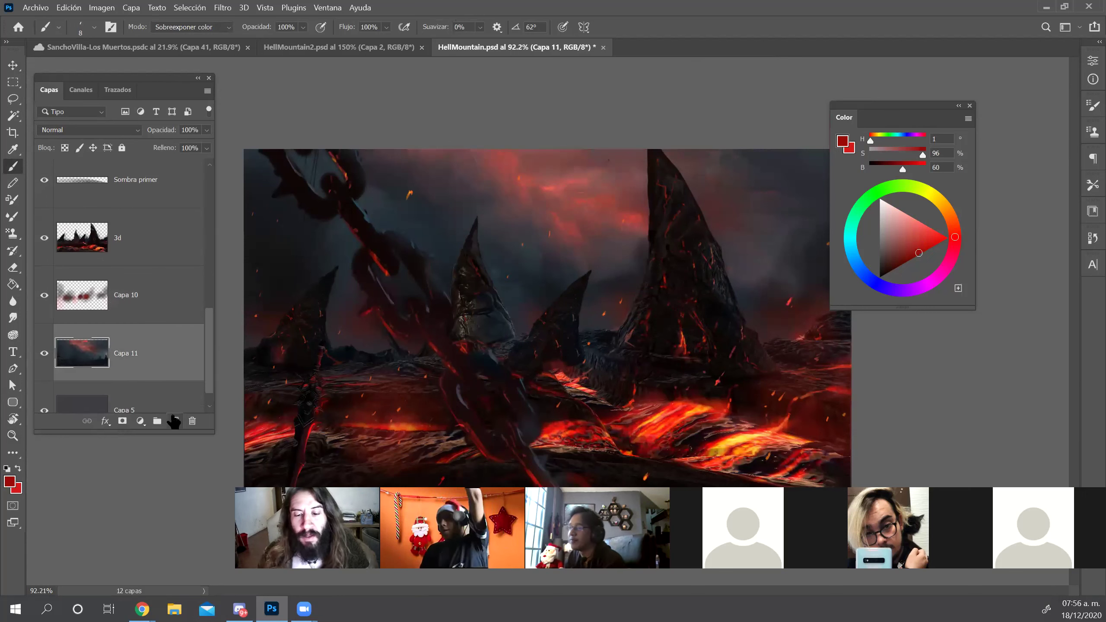
pyautogui.click(175, 421)
pyautogui.keyDown('alt'); pyautogui.click(717, 309); pyautogui.keyUp('alt')
# Brush a dark distant peak on the horizon to the right of the large horn with a 165 px brush, viewing the canvas full screen
pyautogui.moveTo(681, 331); pyautogui.dragTo(726, 335)
pyautogui.moveTo(745, 293); pyautogui.dragTo(820, 257)
pyautogui.moveTo(765, 324)
pyautogui.mouseDown()
pyautogui.moveTo(822, 307)
pyautogui.moveTo(775, 370)
pyautogui.mouseUp()
pyautogui.press('f')
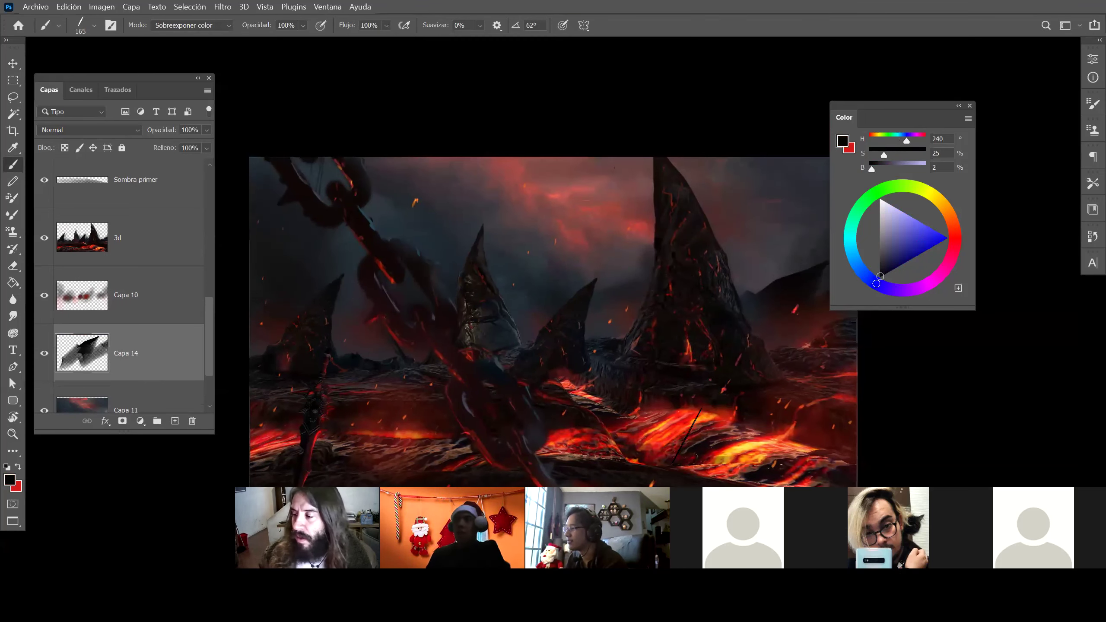
pyautogui.press('f')
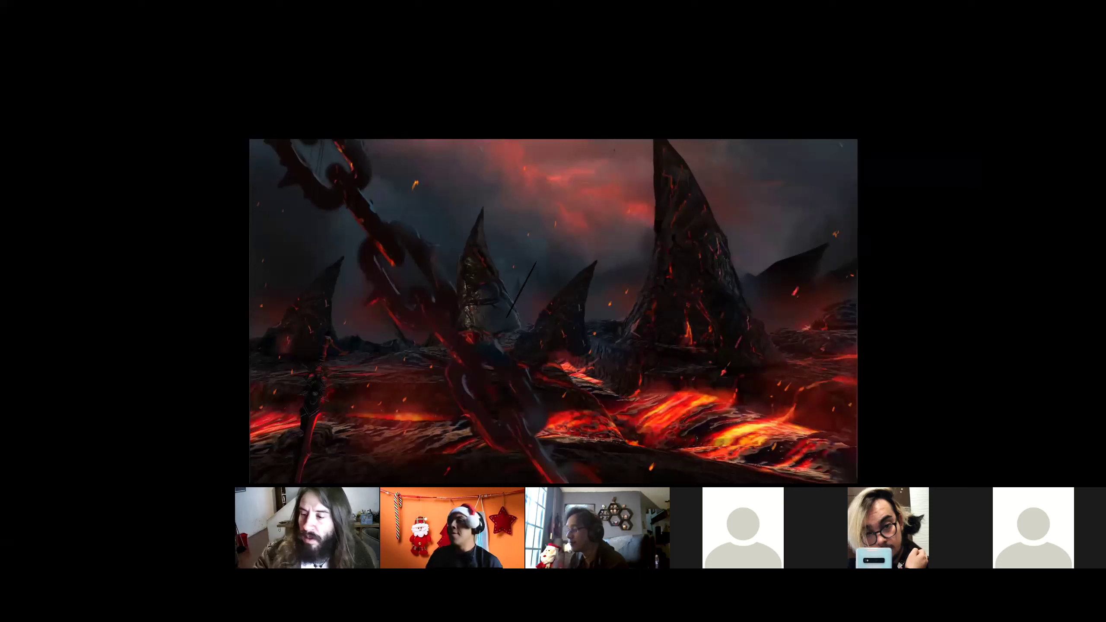
# Brush more distant silhouettes between the middle horns and behind the leftmost horn, plus a tall leaning pillar behind the chain
pyautogui.moveTo(521, 291); pyautogui.dragTo(525, 326)
pyautogui.moveTo(257, 308); pyautogui.dragTo(284, 289)
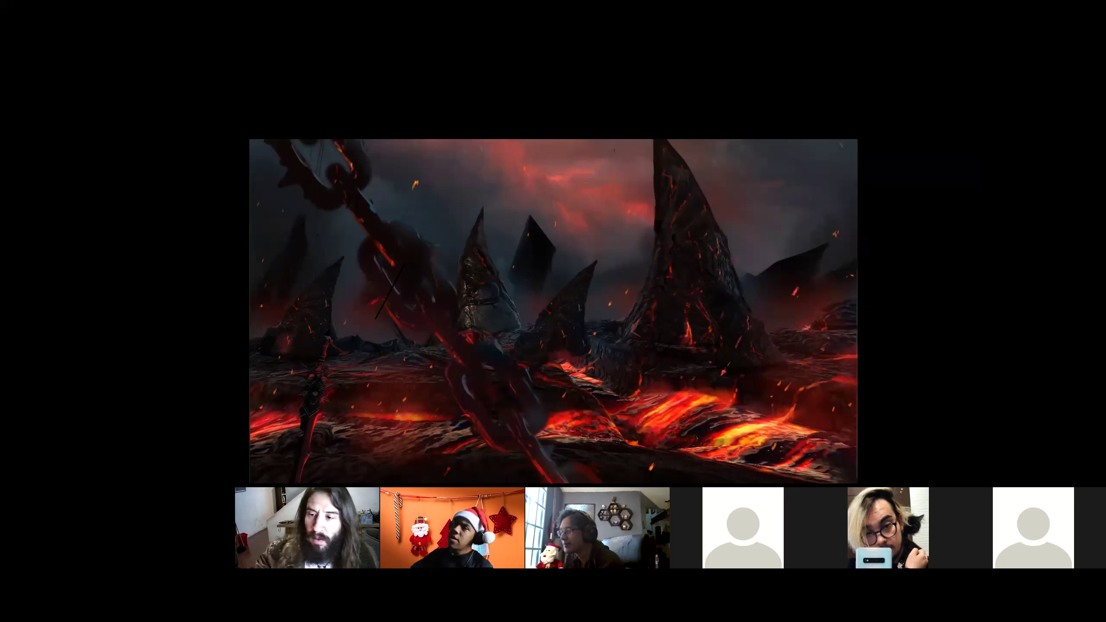
pyautogui.moveTo(429, 244); pyautogui.dragTo(483, 140)
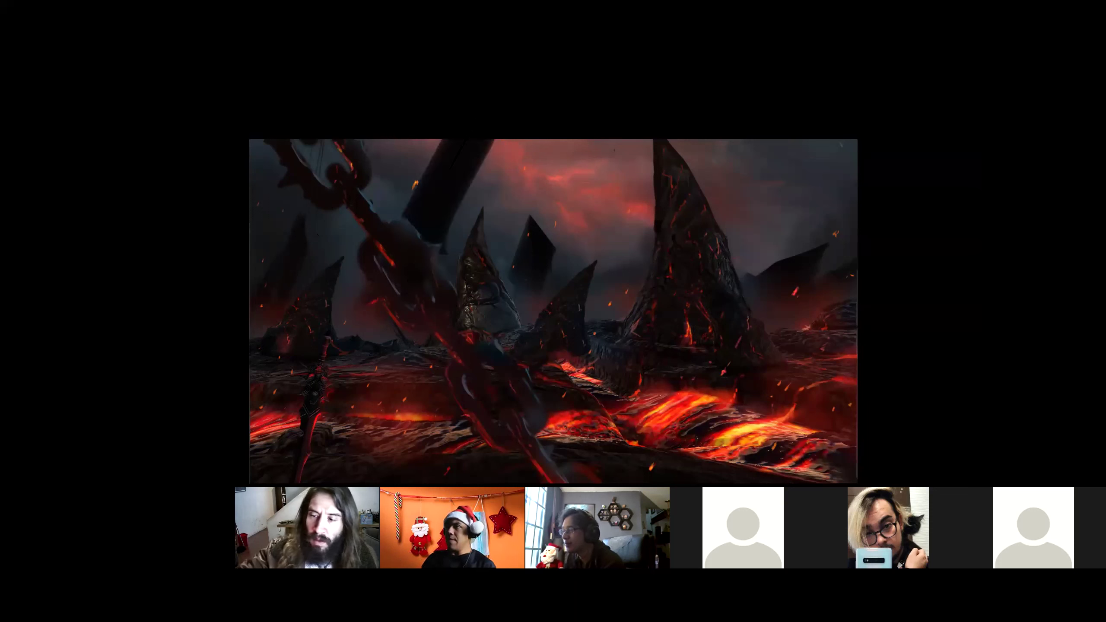
pyautogui.moveTo(484, 178); pyautogui.dragTo(497, 180)
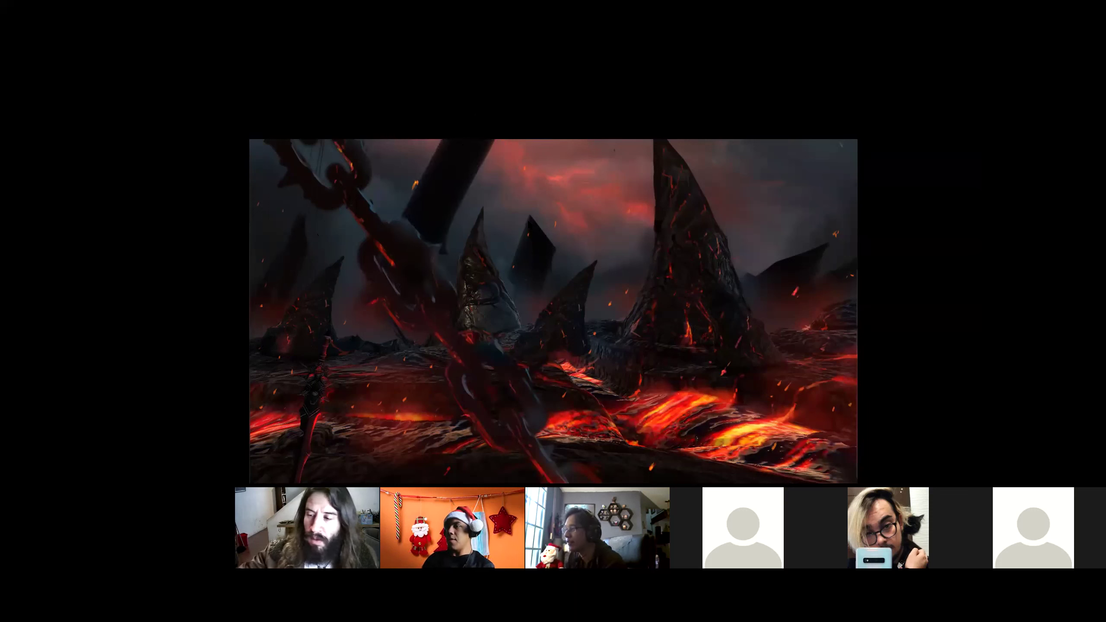
# Choose another brush preset, fade the distant silhouettes into the haze, and return to the standard screen view
pyautogui.rightClick(519, 216)
pyautogui.doubleClick(741, 330)
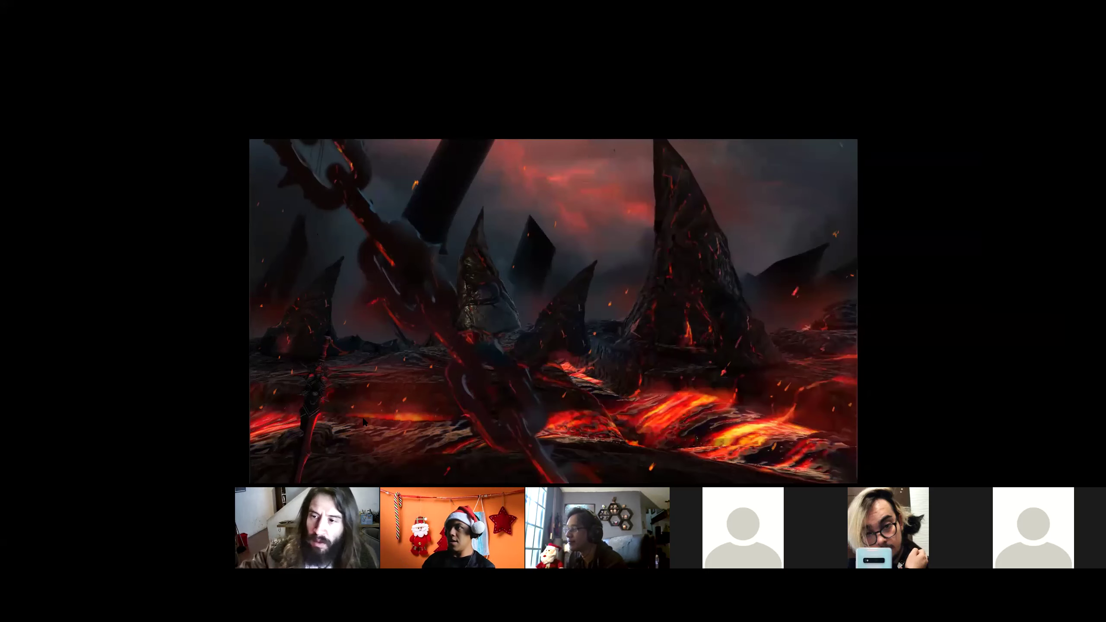
pyautogui.moveTo(490, 141); pyautogui.dragTo(360, 469)
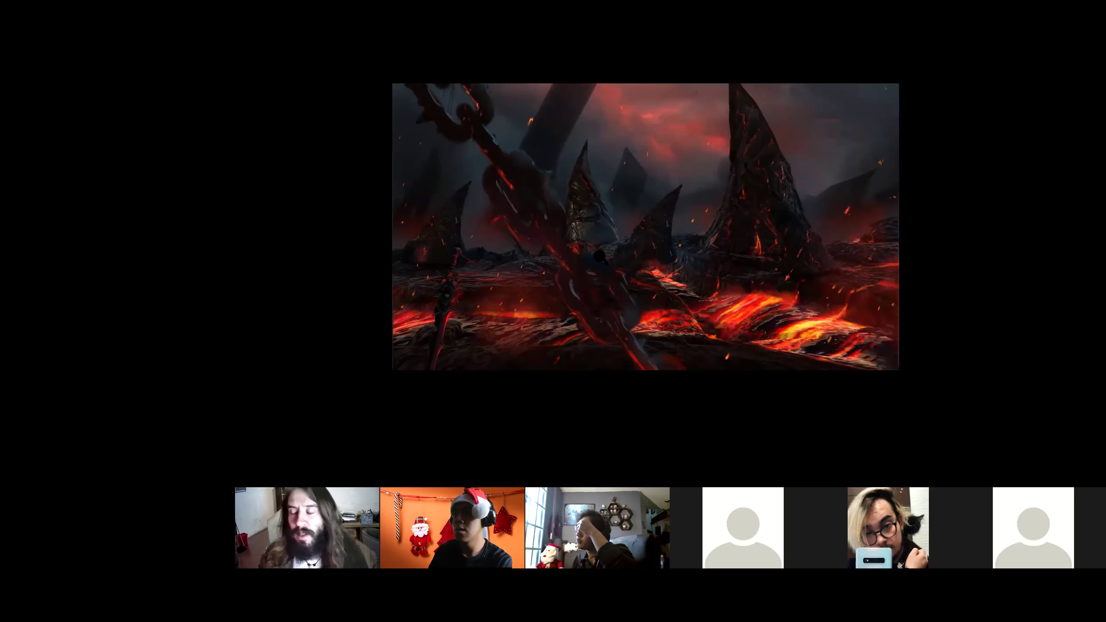
pyautogui.press('f')
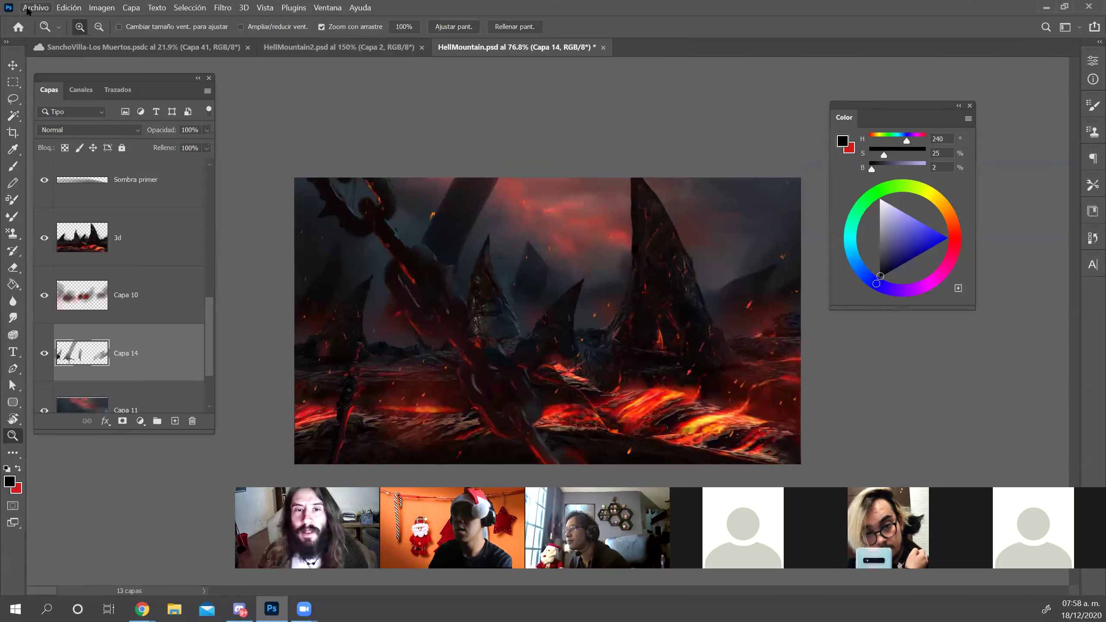
# Switch to SanchoVilla-Los Muertos.psdc and close it
pyautogui.click(40, 8)
pyautogui.click(43, 44)
pyautogui.click(53, 47)
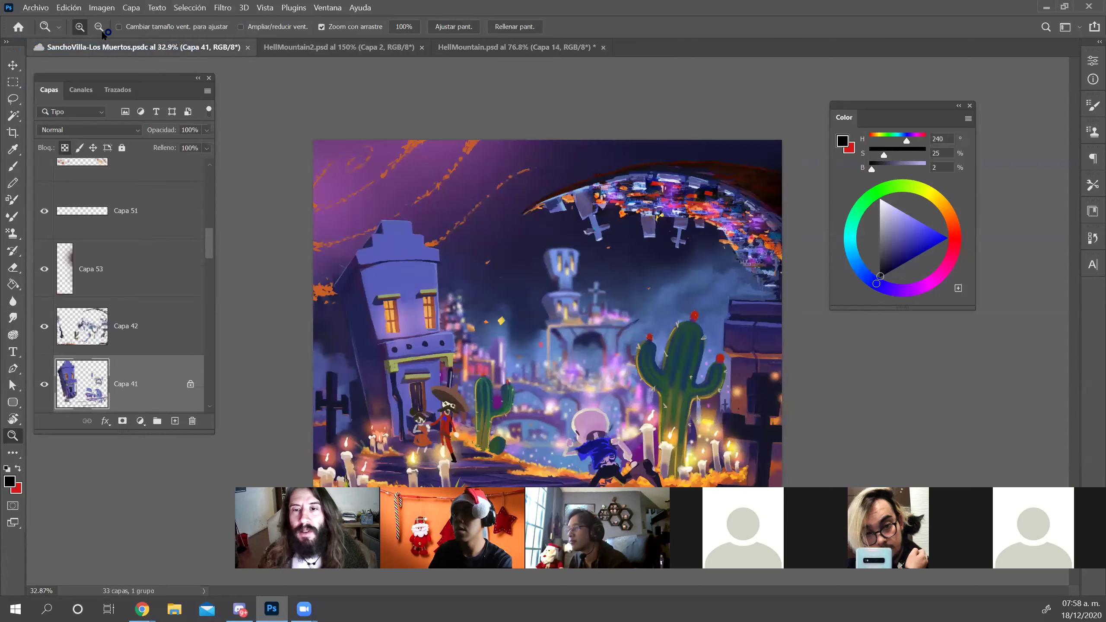
pyautogui.hotkey('ctrl', 'w')
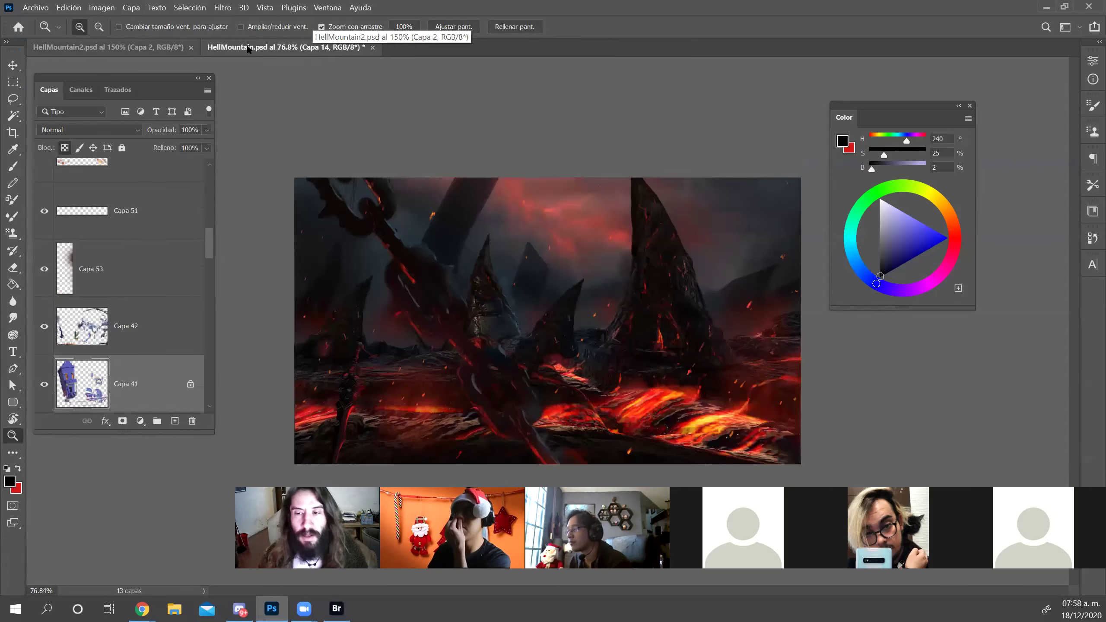
# Open Void.psdc from the Forsaken folder of the cloud documents
pyautogui.click(35, 7)
pyautogui.moveTo(63, 85)
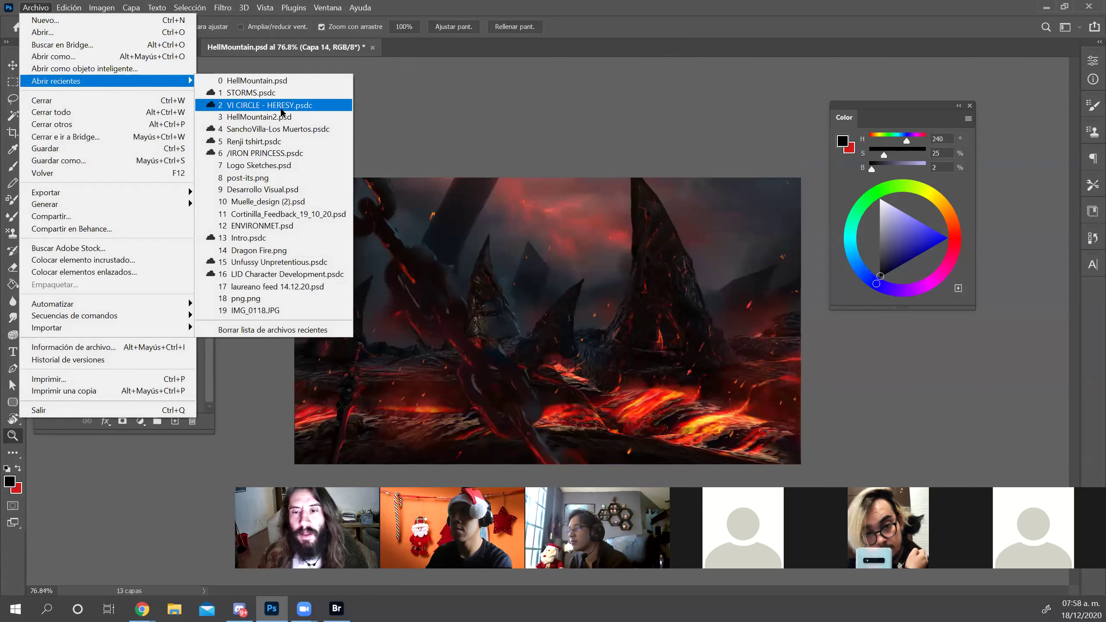
pyautogui.click(43, 32)
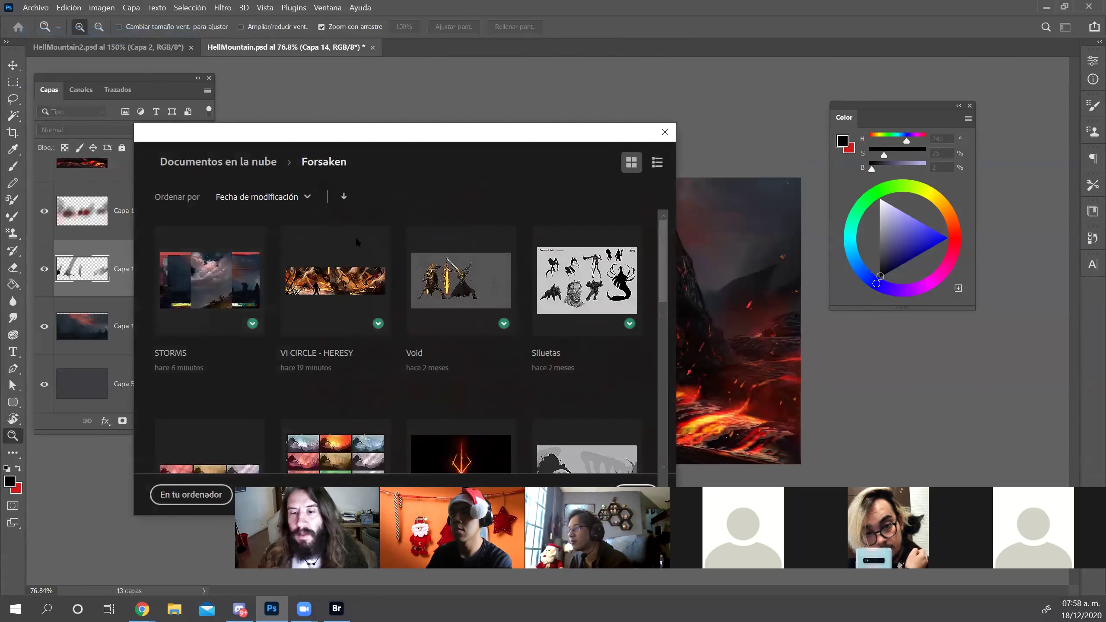
pyautogui.press('Escape')
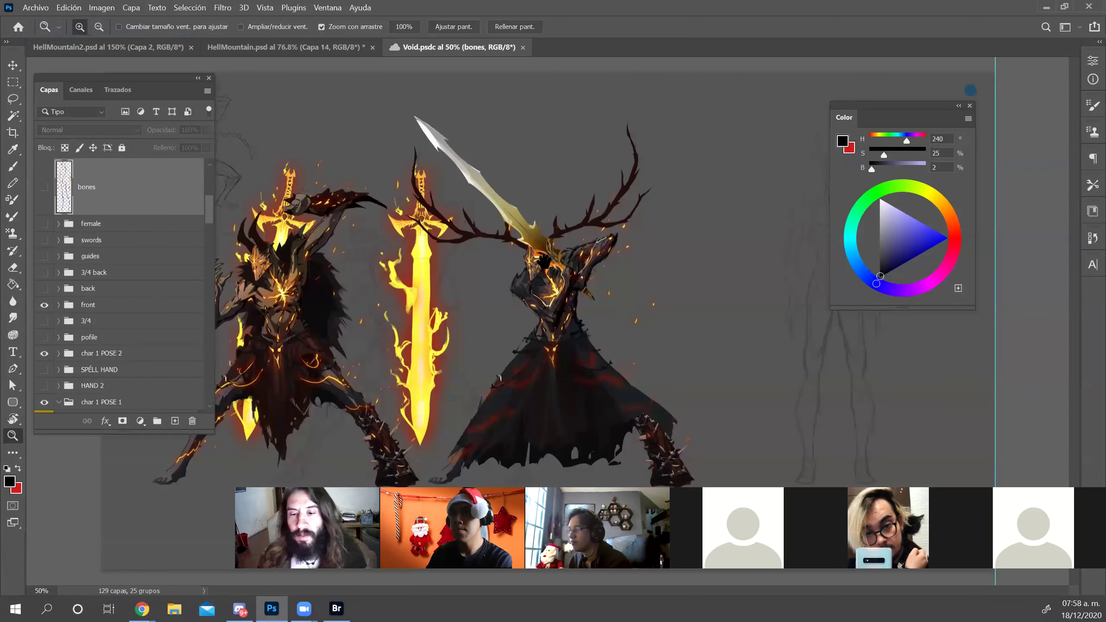
# Locate the horned character's layer group char 1 POSE 1 in Void.psdc, select it and collapse it
pyautogui.press('v')
pyautogui.click(287, 306)
pyautogui.scroll(10, 126, 334)
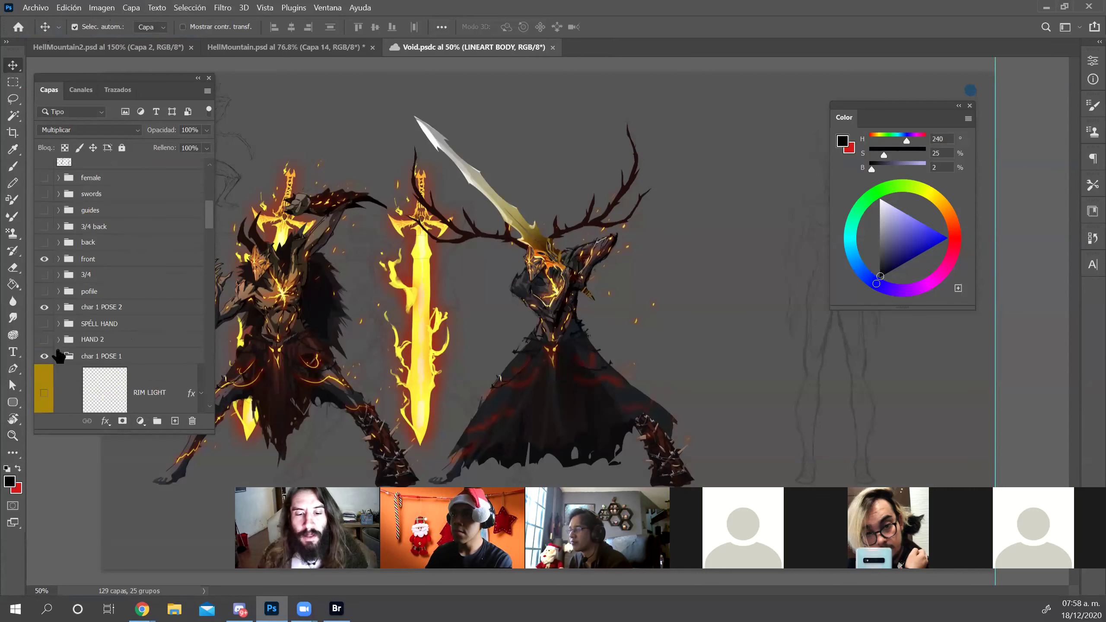
pyautogui.click(82, 357)
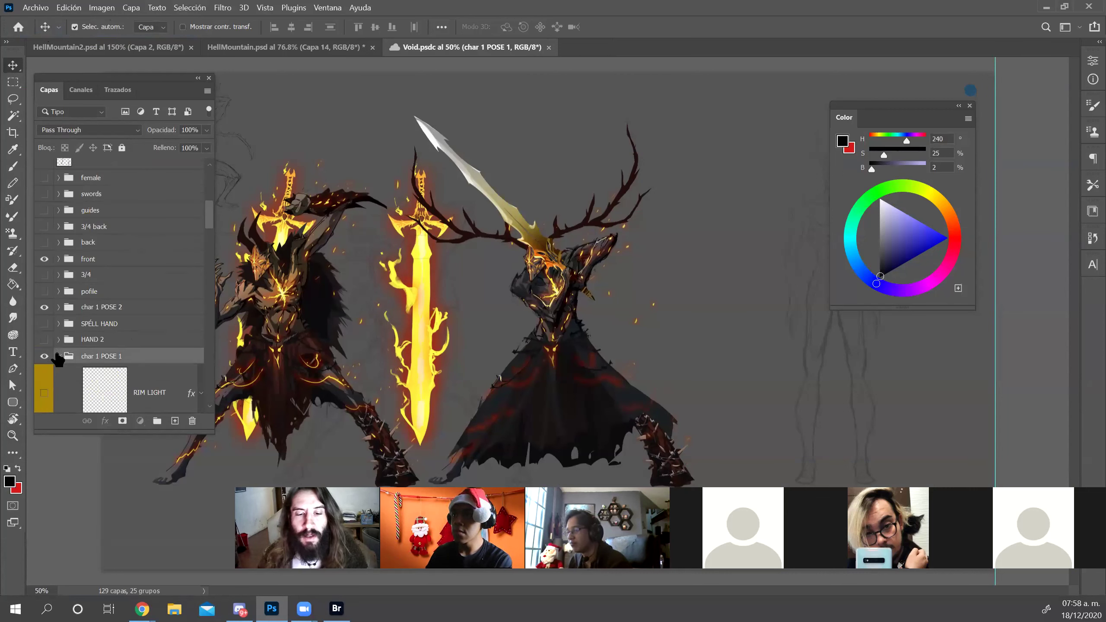
pyautogui.click(58, 356)
# Float the Void.psdc window and copy the char 1 POSE 1 group into HellMountain.psd, undoing a stray layer move
pyautogui.moveTo(458, 51); pyautogui.dragTo(800, 121)
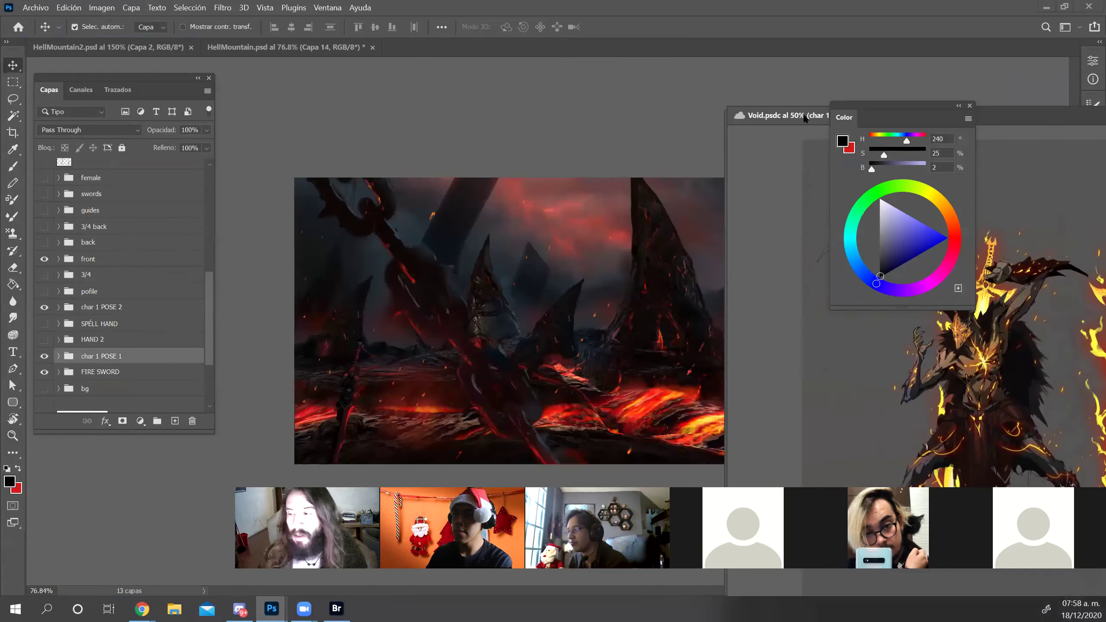
pyautogui.moveTo(151, 355); pyautogui.dragTo(595, 310)
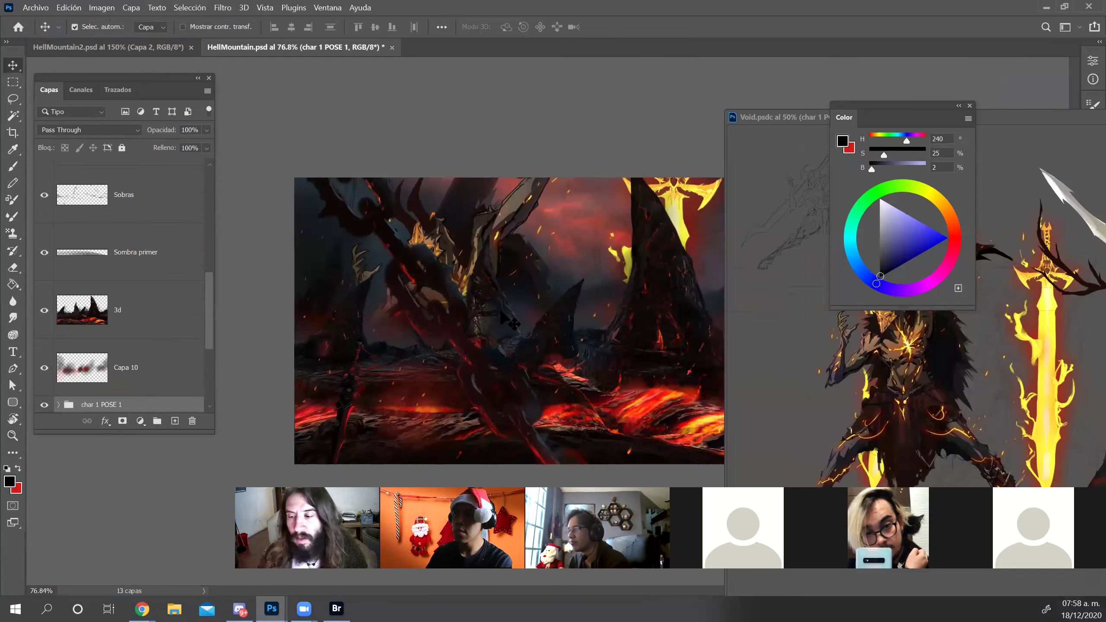
pyautogui.moveTo(136, 384); pyautogui.dragTo(141, 232)
pyautogui.hotkey('ctrl', 'z')
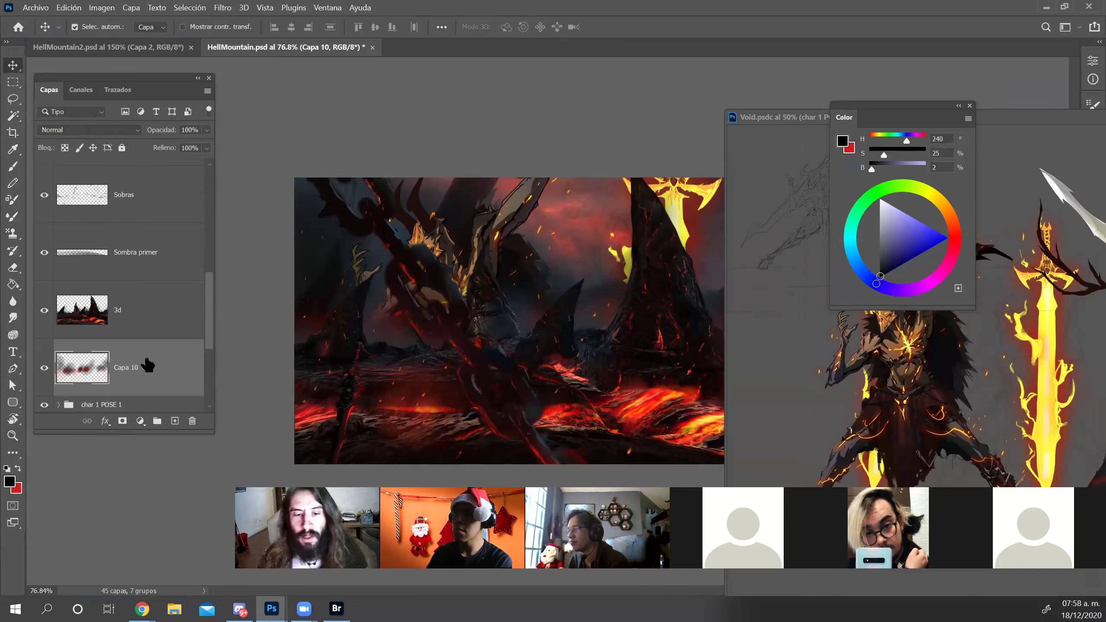
# Place the char 1 POSE 1 group above the Sobras layer, scale it to 29.52% and shift the character toward the landscape's left edge
pyautogui.scroll(-1, 144, 362)
pyautogui.moveTo(144, 350); pyautogui.dragTo(144, 223)
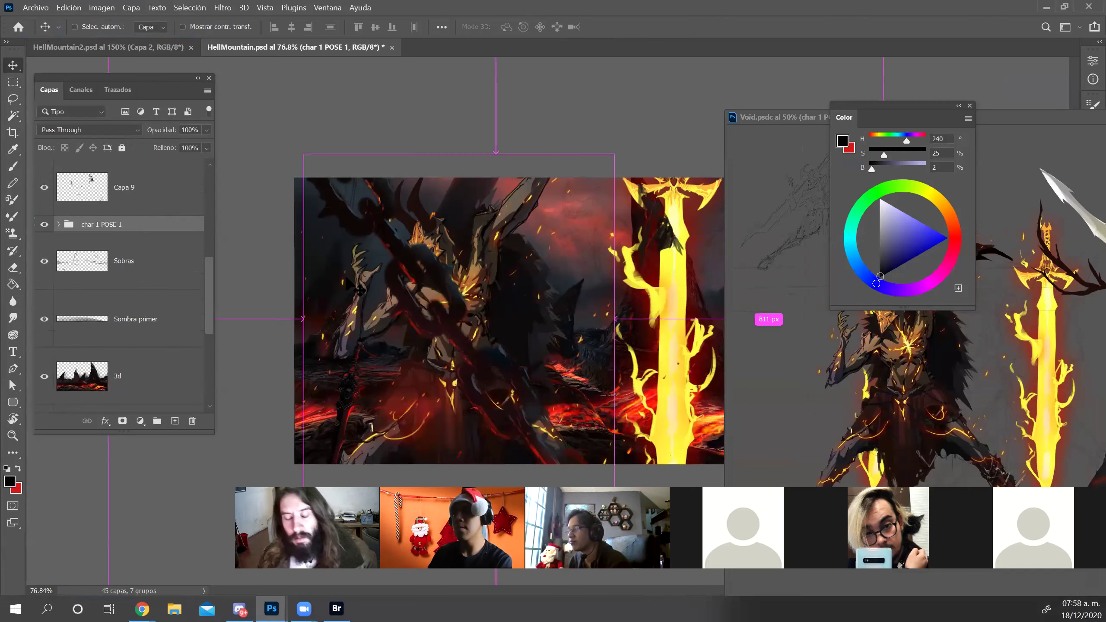
pyautogui.hotkey('ctrl', 't')
pyautogui.hotkey('ctrl', '-')
pyautogui.hotkey('ctrl', '-')
pyautogui.hotkey('ctrl', '-')
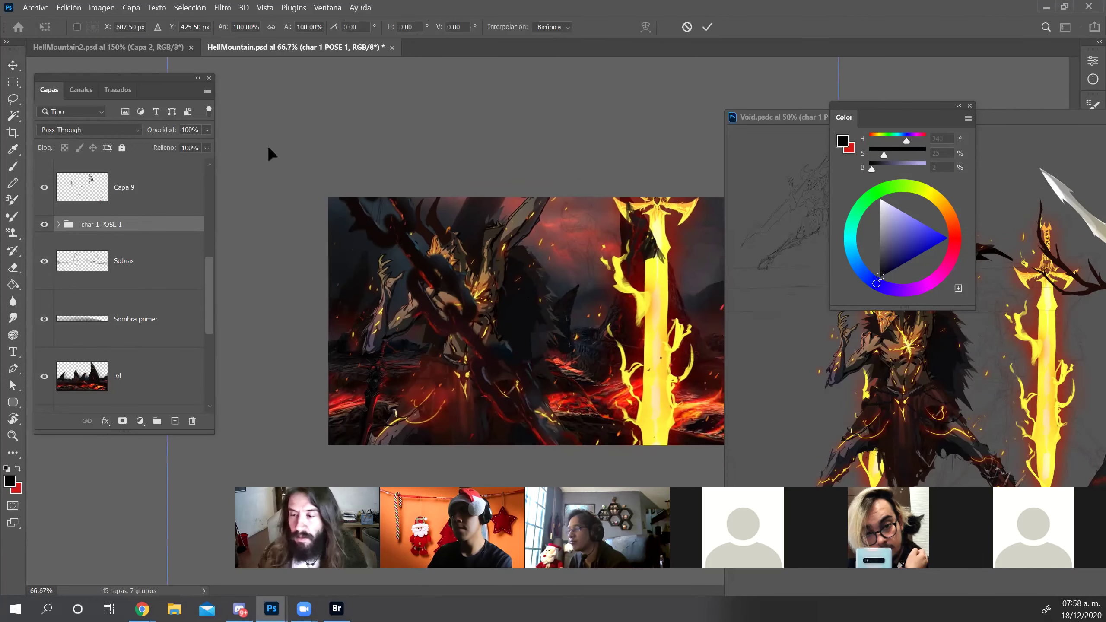
pyautogui.moveTo(358, 170); pyautogui.dragTo(476, 276)
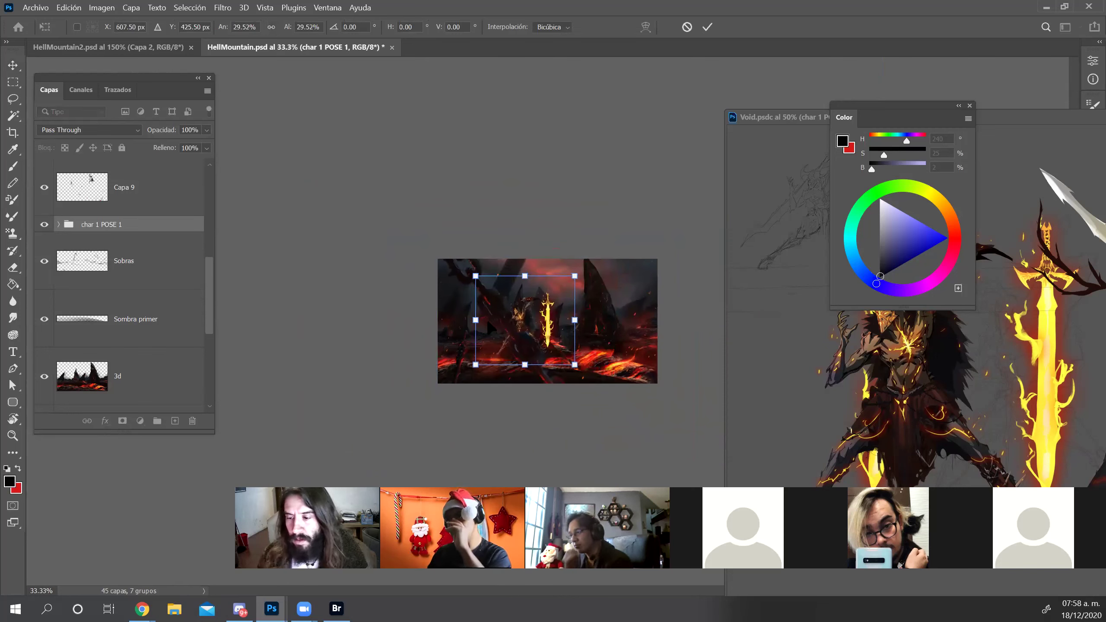
pyautogui.moveTo(518, 317); pyautogui.dragTo(476, 314)
pyautogui.press('Return')
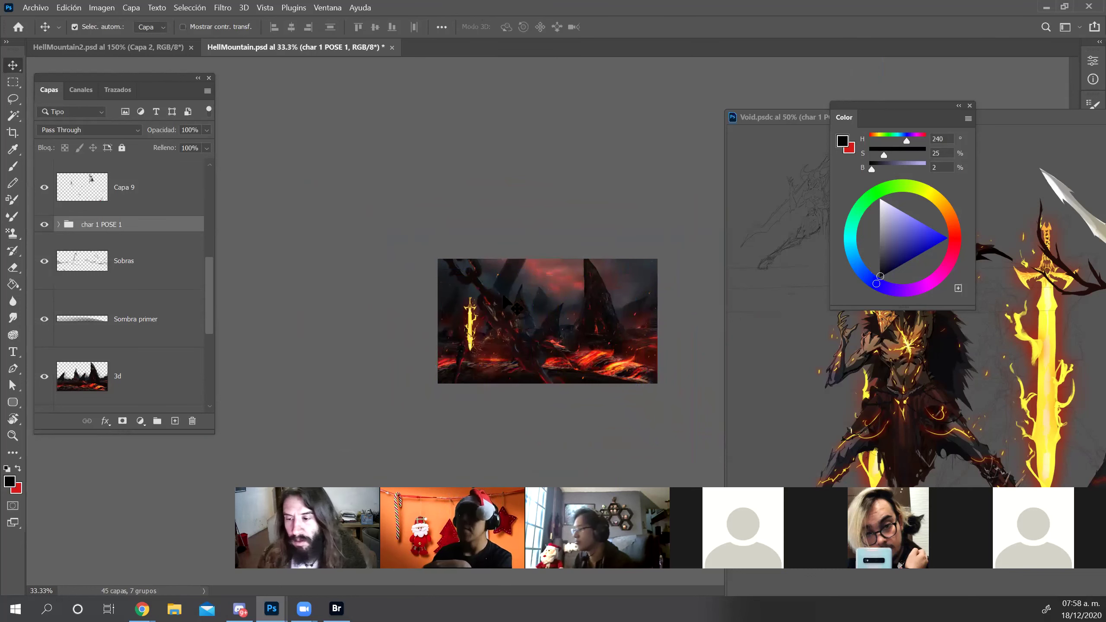
# Delete the flaming sword layers and their FIRE SWORD group from inside the char 1 POSE 1 group
pyautogui.click(306, 307)
pyautogui.moveTo(469, 320); pyautogui.dragTo(454, 326)
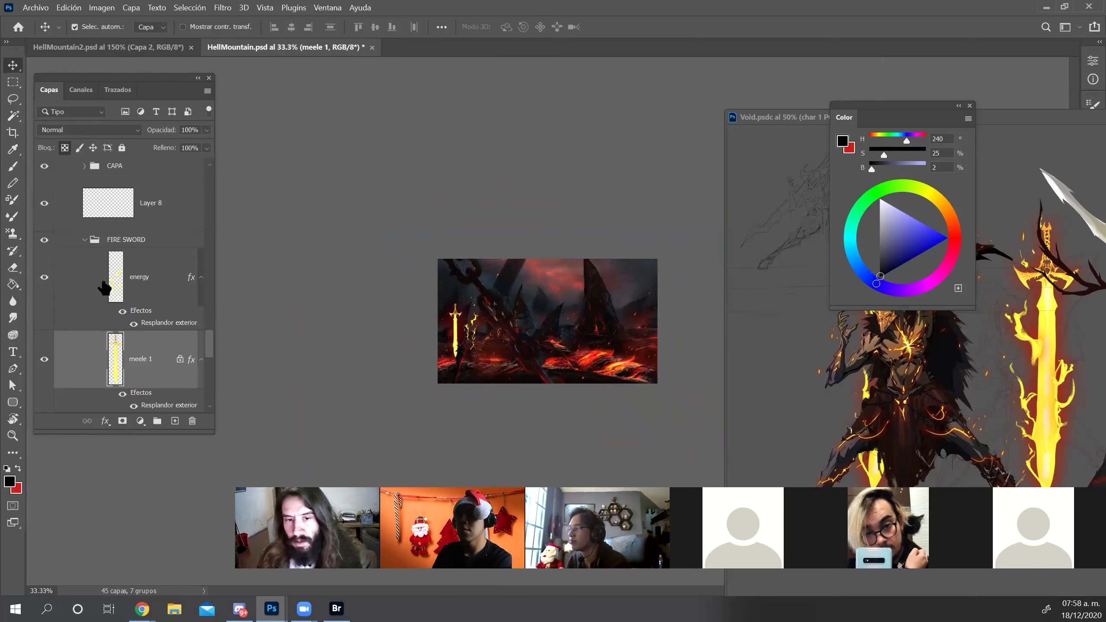
pyautogui.press('Delete')
pyautogui.press('Delete')
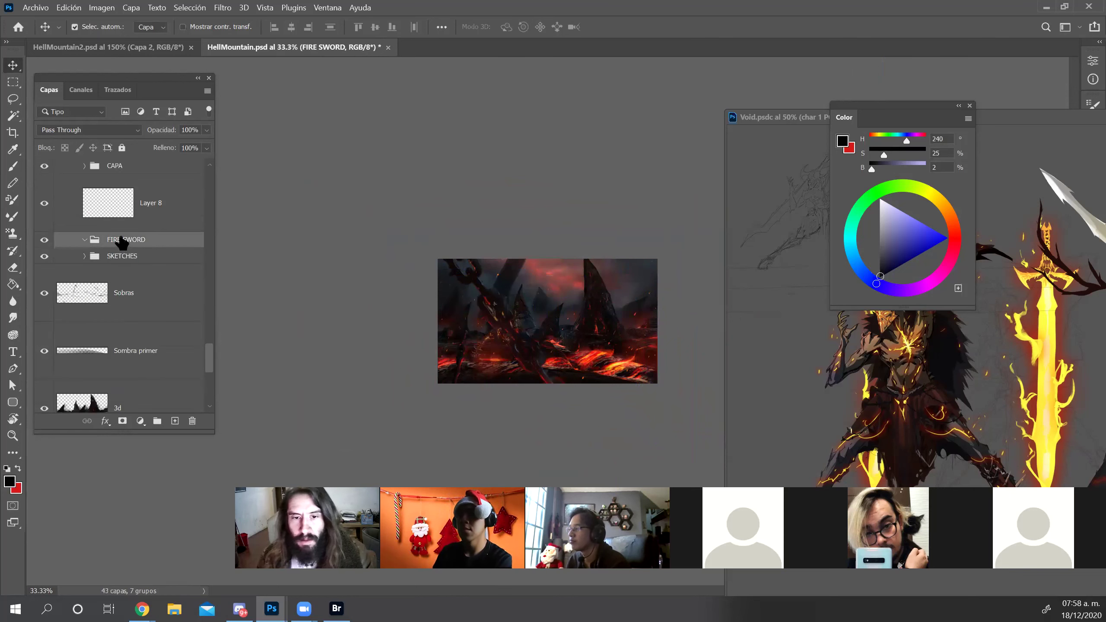
pyautogui.press('Delete')
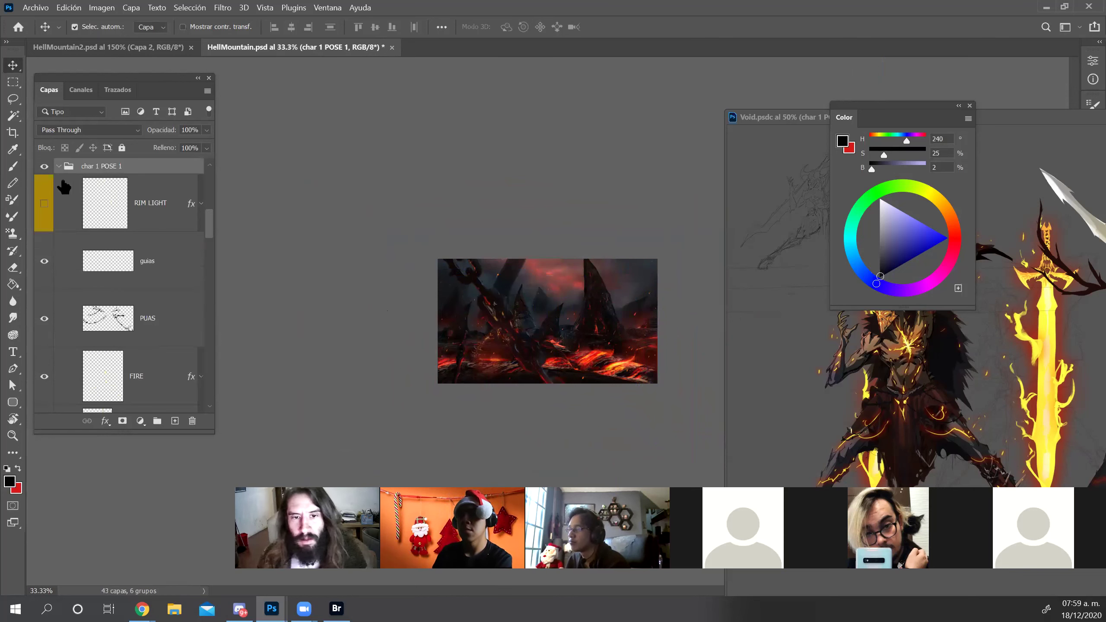
# Delete the RIM LIGHT layer from the char 1 POSE 1 group and collapse the group
pyautogui.click(141, 213)
pyautogui.press('Delete')
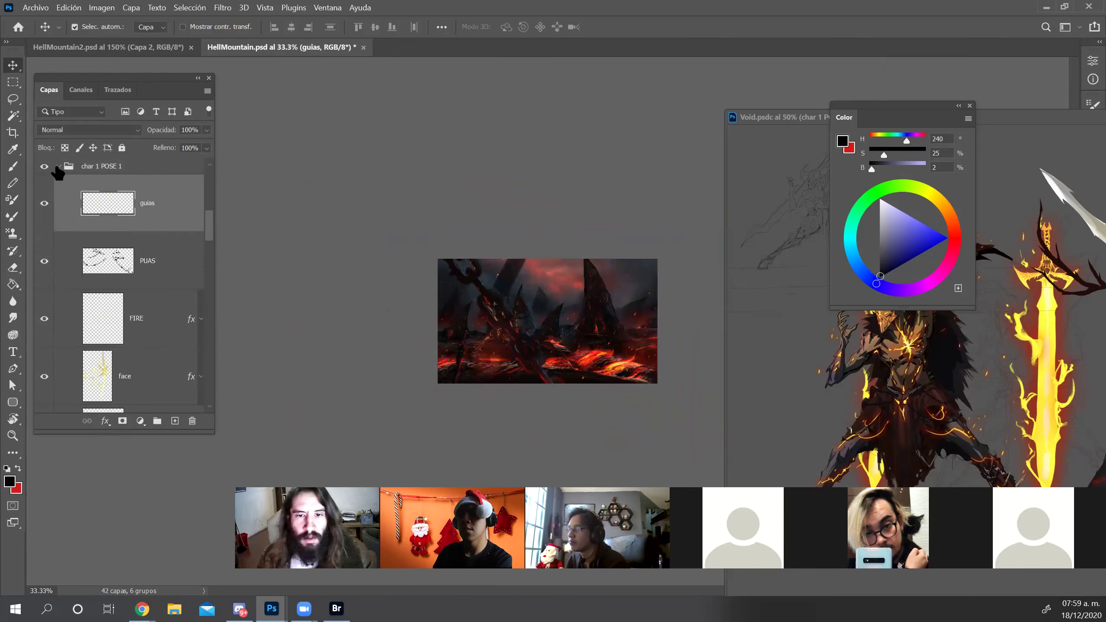
pyautogui.click(57, 166)
# Move the scaled character onto the lava field in front of the large dark rock on the right
pyautogui.hotkey('ctrl', 't')
pyautogui.moveTo(473, 296); pyautogui.dragTo(559, 294)
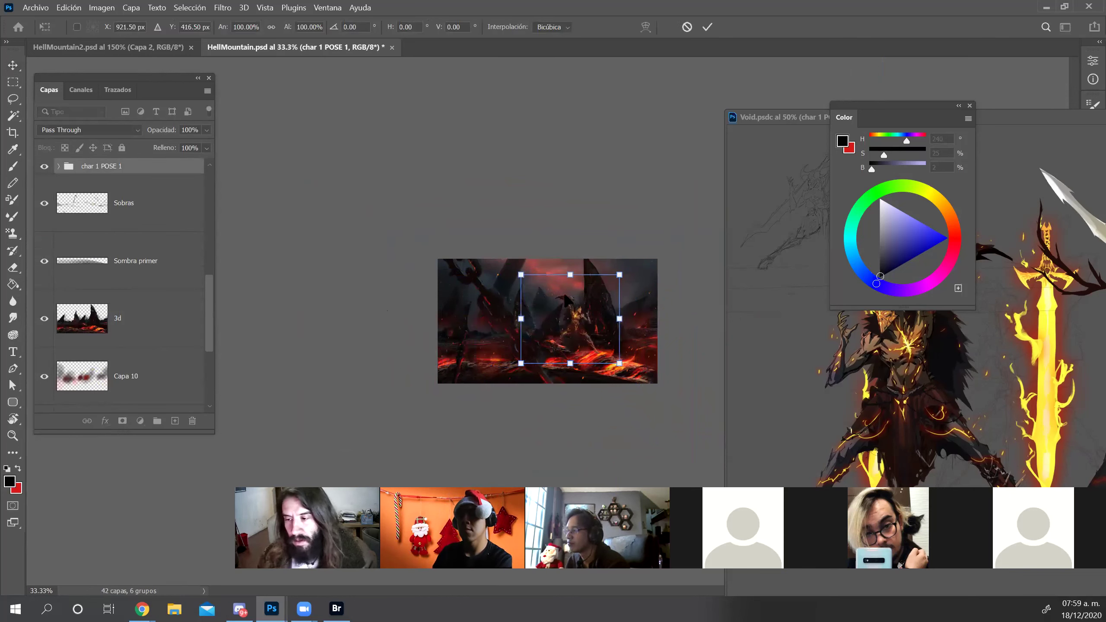
pyautogui.press('Return')
pyautogui.press('z')
pyautogui.moveTo(509, 322); pyautogui.dragTo(542, 328)
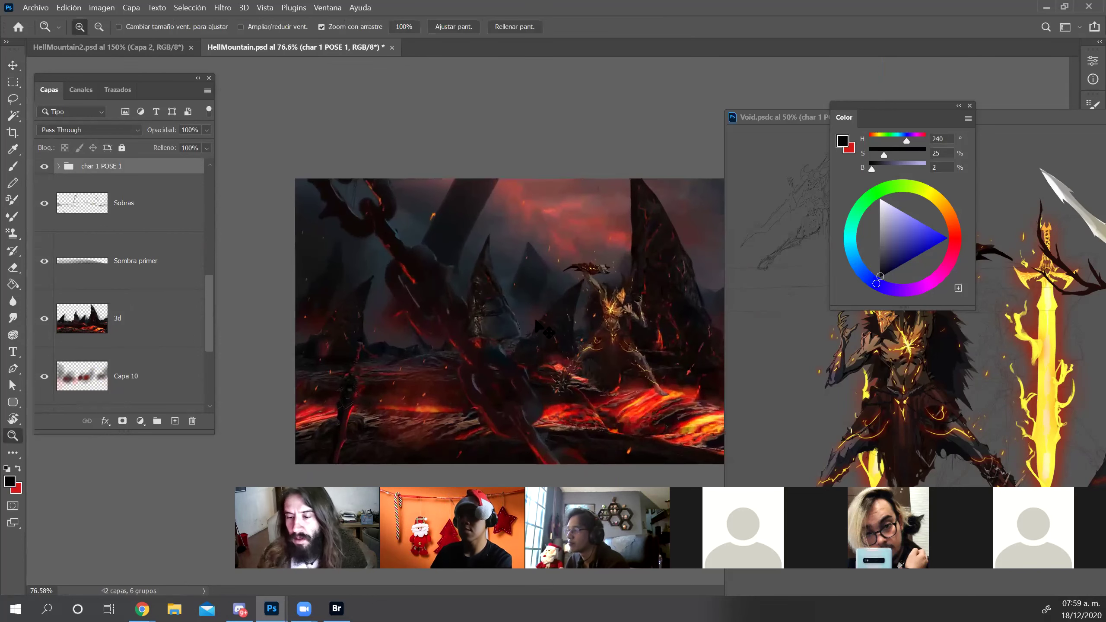
# Undo the character's moves, deletions, scaling and import in HellMountain.psd, moving the Color panel away from the Void.psdc title
pyautogui.hotkey('ctrl', 'z')
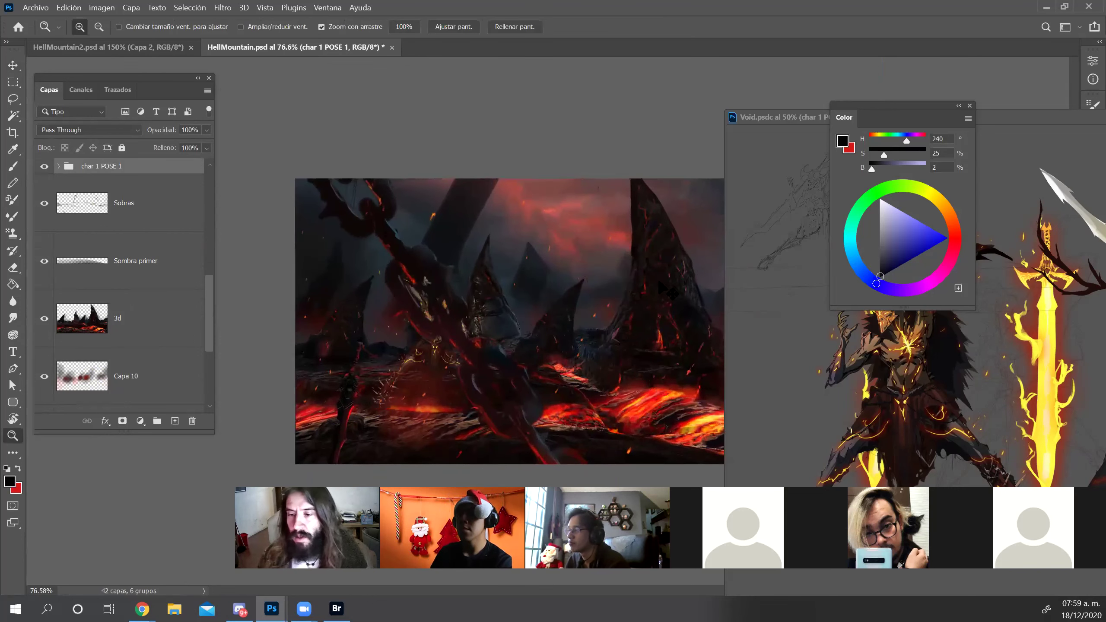
pyautogui.hotkey('ctrl', 'z')
pyautogui.hotkey('ctrl', 'z')
pyautogui.hotkey('ctrl', 'z')
pyautogui.hotkey('ctrl', 'z')
pyautogui.hotkey('ctrl', 'z')
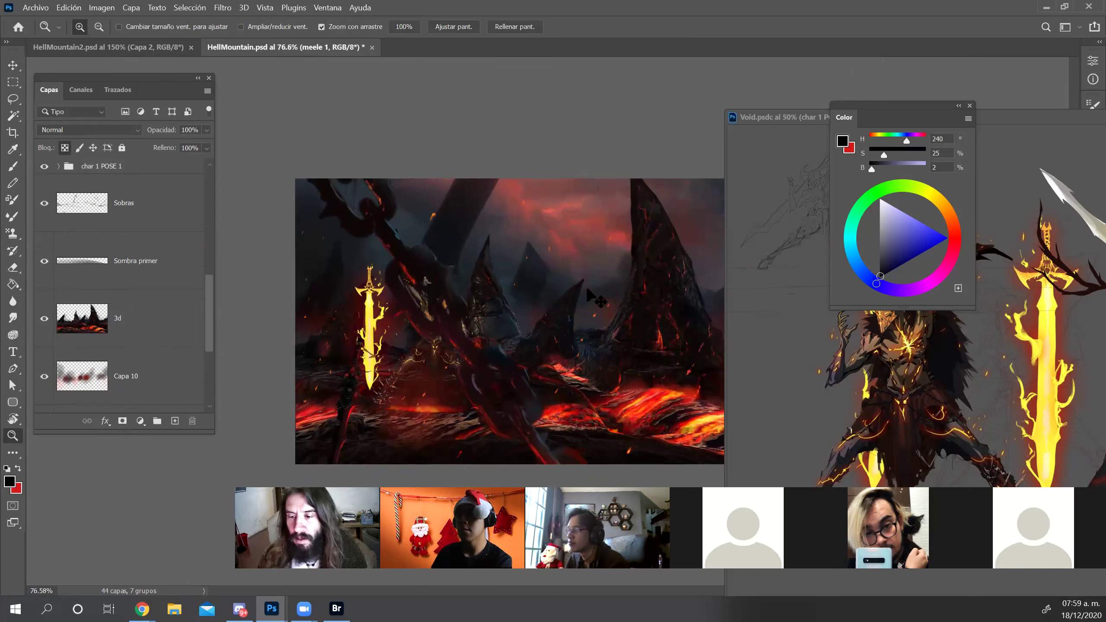
pyautogui.hotkey('ctrl', 'z')
pyautogui.hotkey('ctrl', 'z')
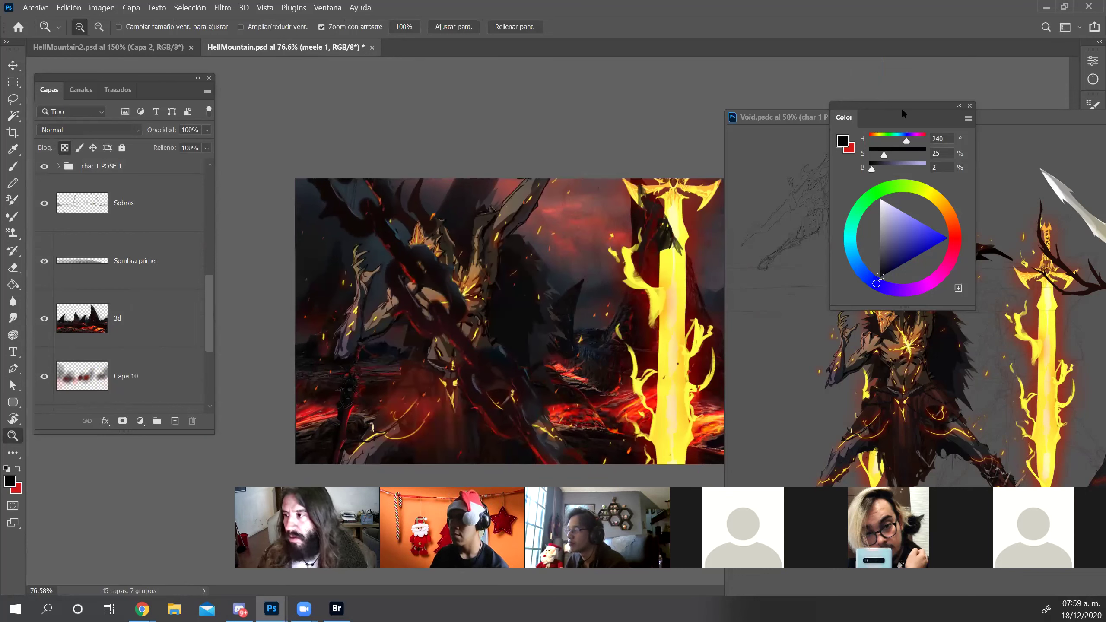
pyautogui.moveTo(884, 104); pyautogui.dragTo(954, 161)
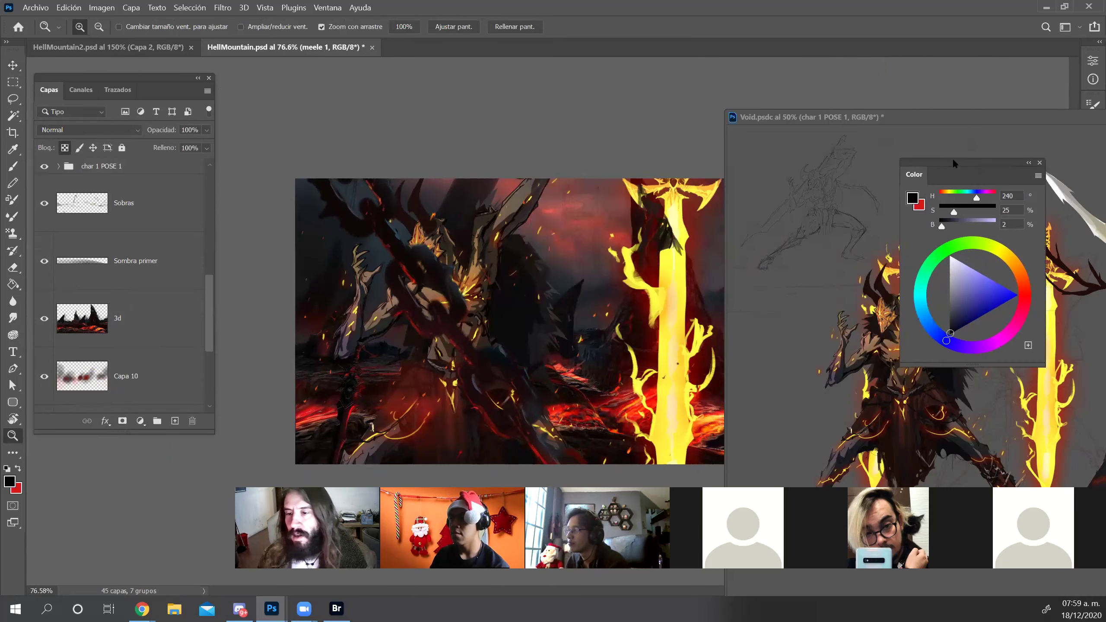
pyautogui.hotkey('ctrl', 'z')
pyautogui.hotkey('ctrl', 'z')
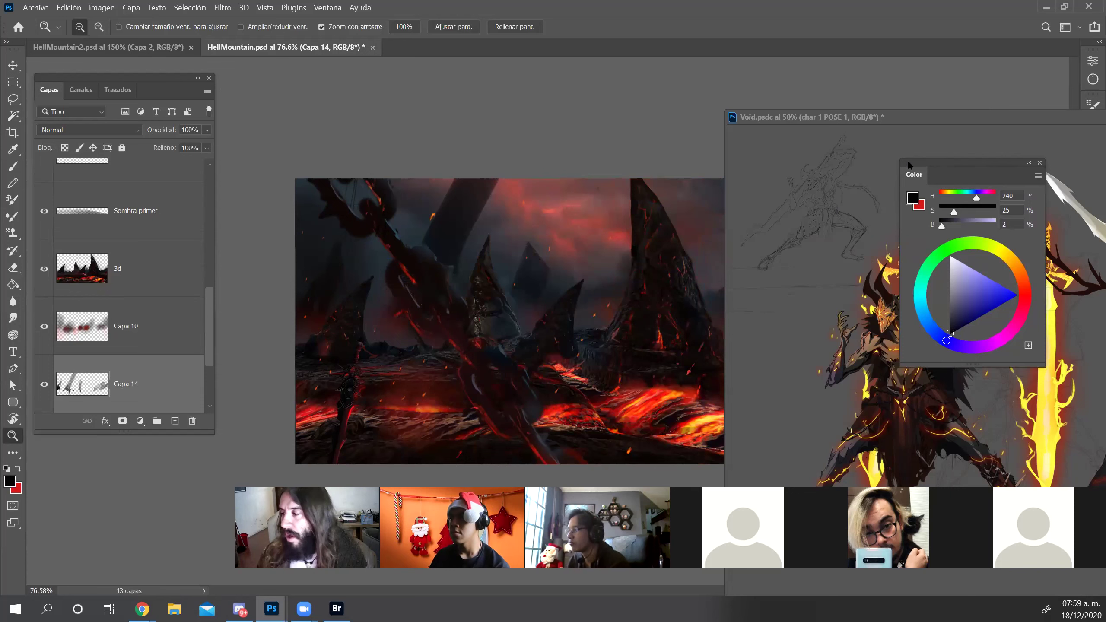
# Collapse the Color panel and copy the char 1 POSE 1 and FIRE SWORD groups together from Void.psdc into HellMountain.psd
pyautogui.doubleClick(913, 176)
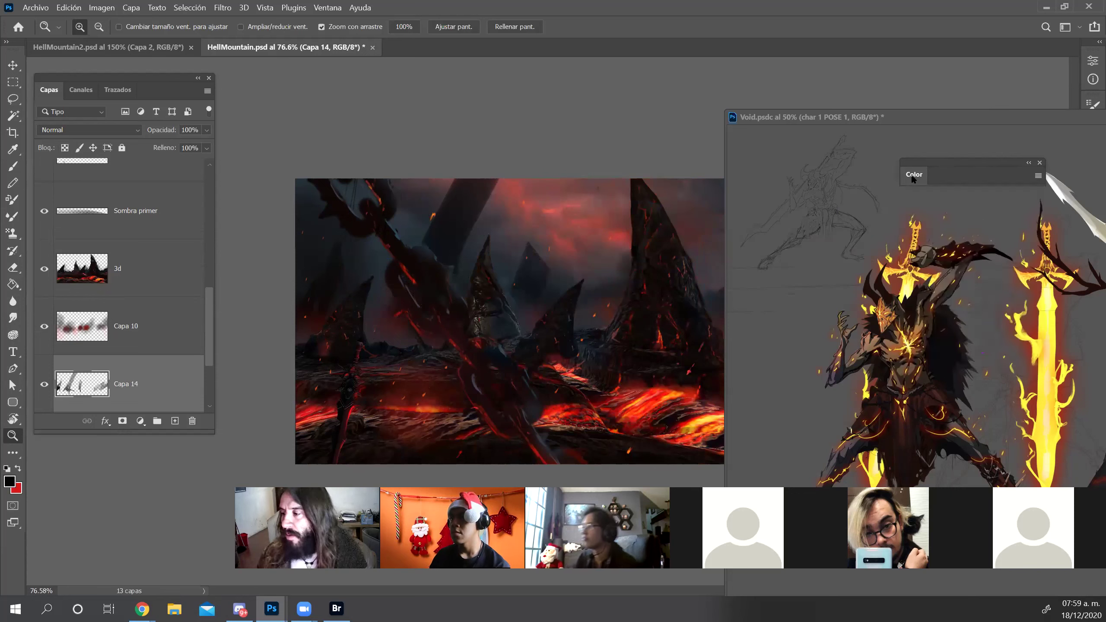
pyautogui.click(819, 119)
pyautogui.press('v')
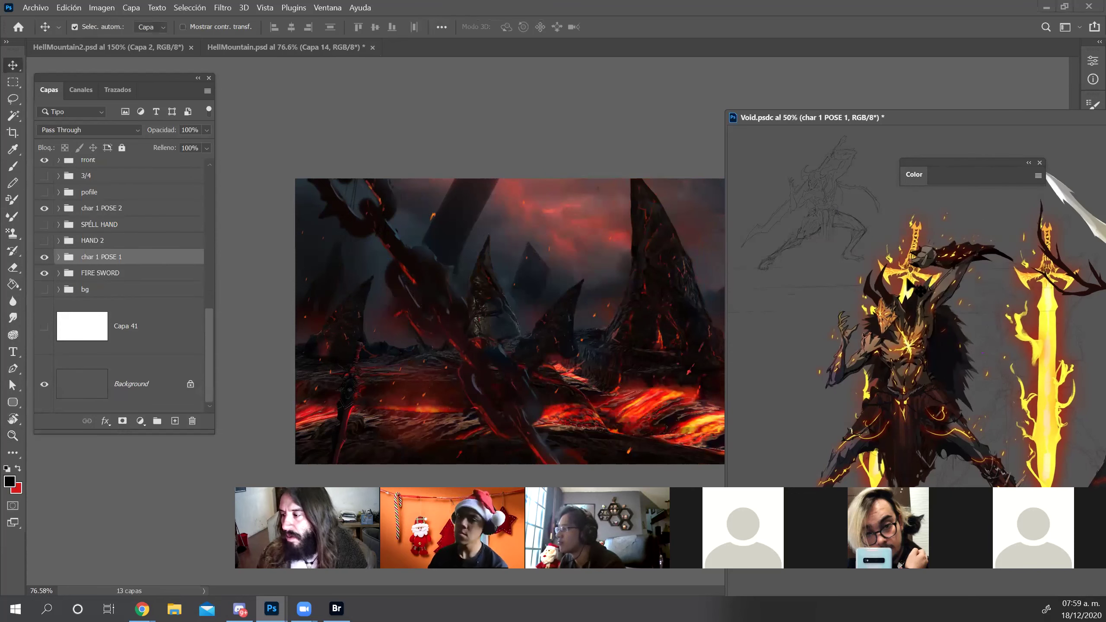
pyautogui.click(907, 279)
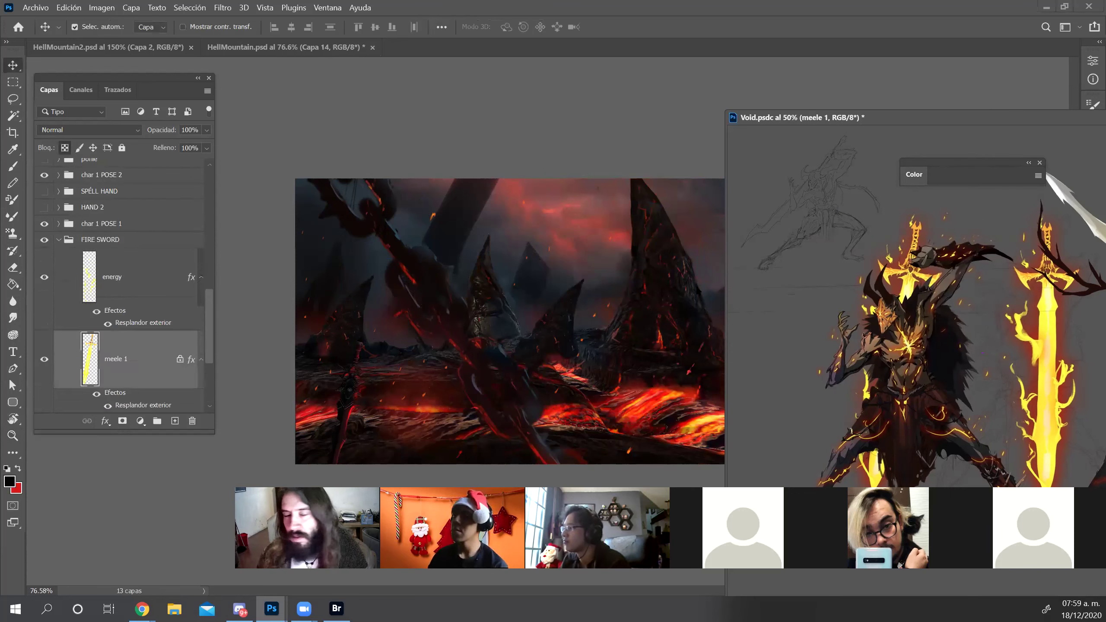
pyautogui.click(59, 240)
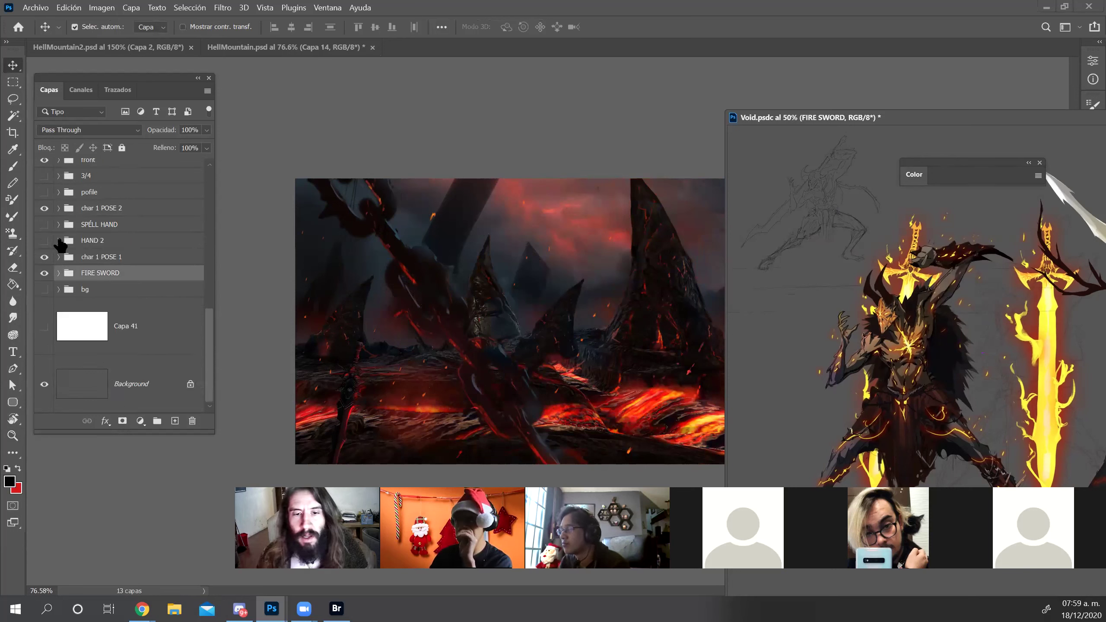
pyautogui.keyDown('shift'); pyautogui.click(103, 257); pyautogui.keyUp('shift')
pyautogui.moveTo(102, 257); pyautogui.dragTo(248, 128)
pyautogui.press('t')
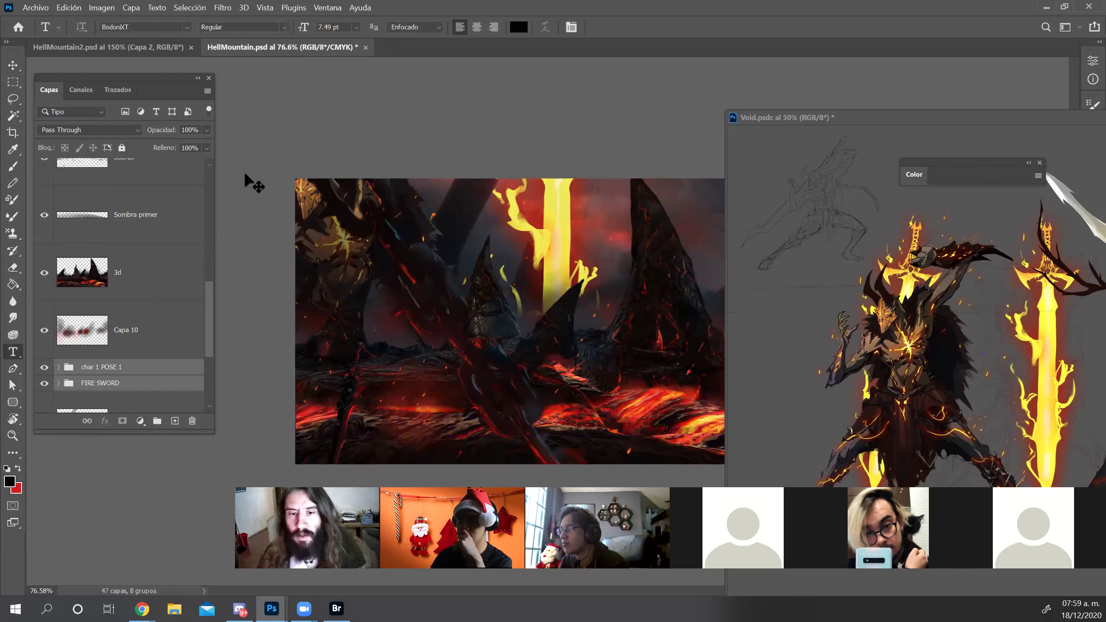
# Turn on the visibility of the RIM LIGHT layer inside the char 1 POSE 1 group and collapse the group
pyautogui.click(59, 367)
pyautogui.scroll(-3, 70, 261)
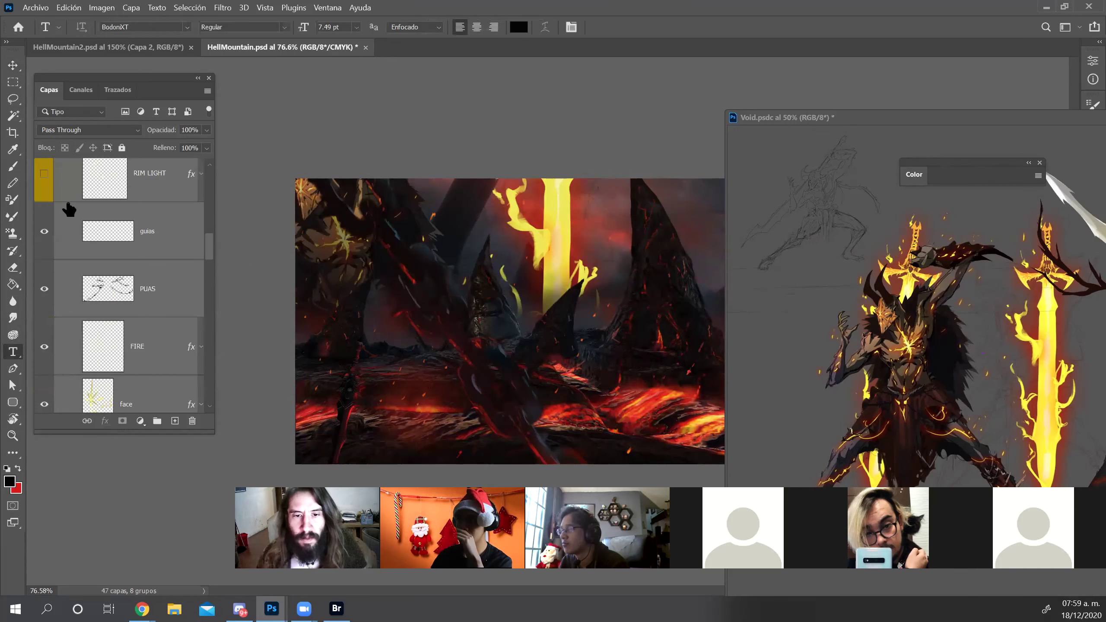
pyautogui.click(168, 197)
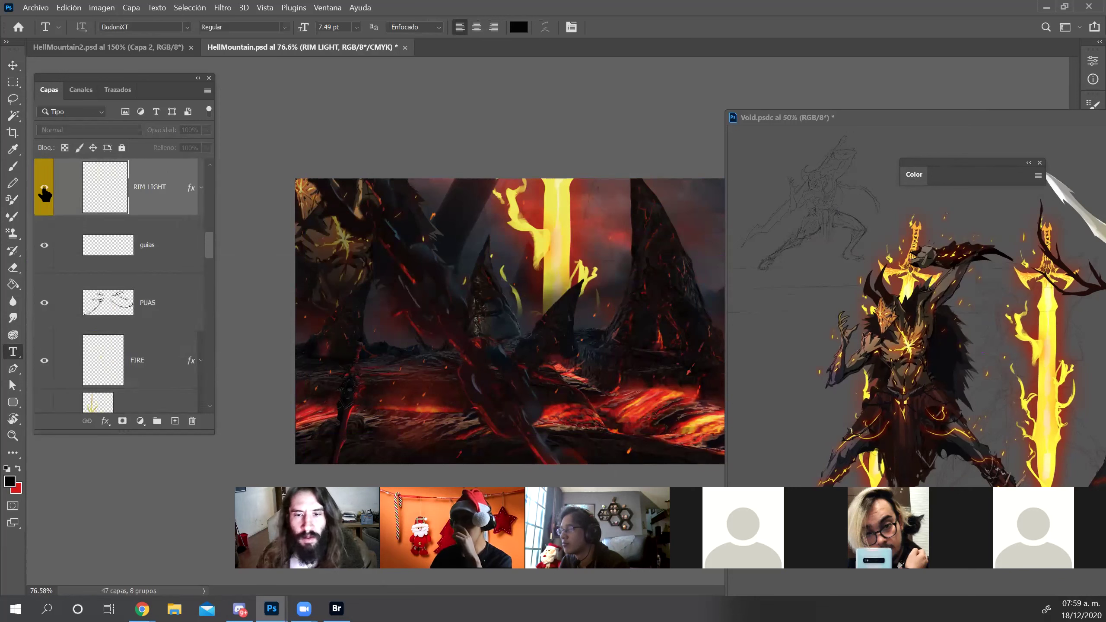
pyautogui.scroll(3, 51, 187)
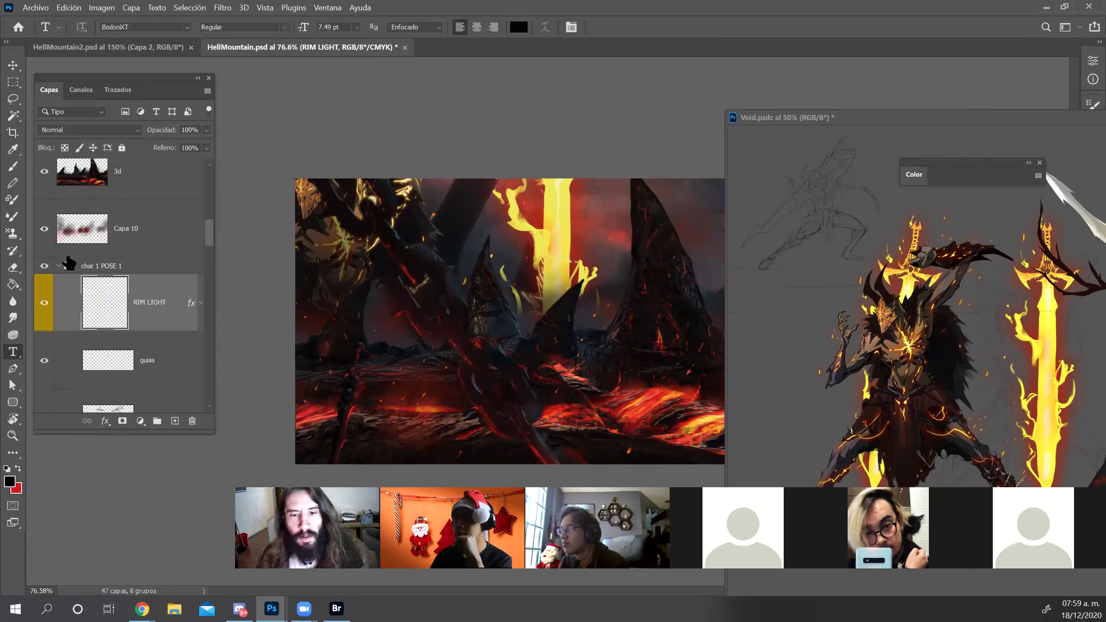
pyautogui.click(59, 265)
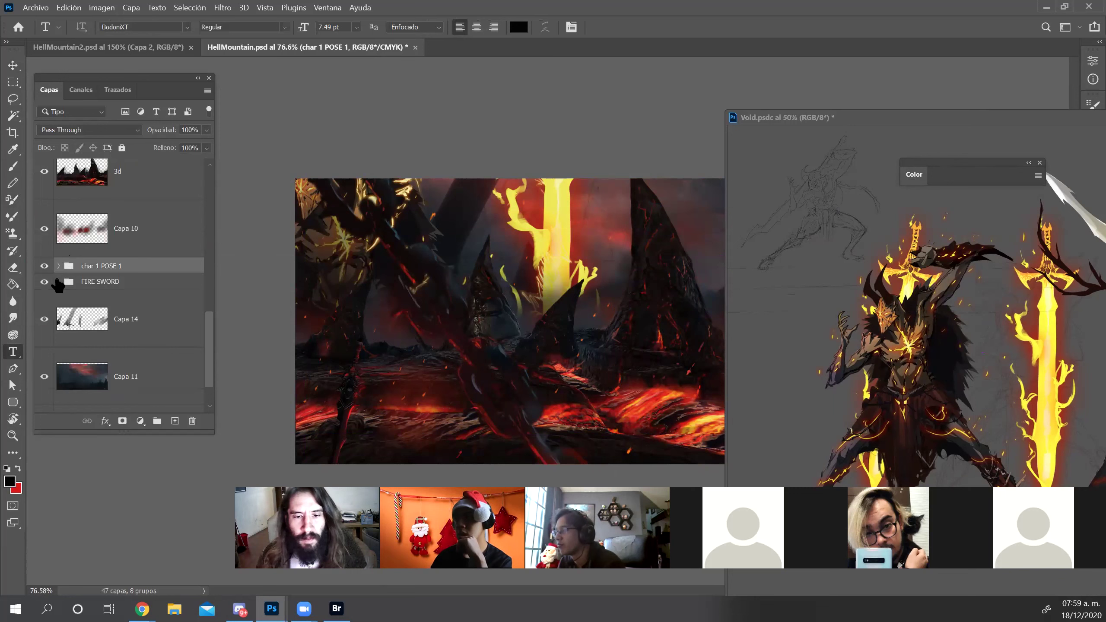
# Examine the layers inside the FIRE SWORD and char 1 POSE 1 groups, leaving both groups collapsed
pyautogui.click(58, 282)
pyautogui.scroll(-3, 70, 288)
pyautogui.click(134, 286)
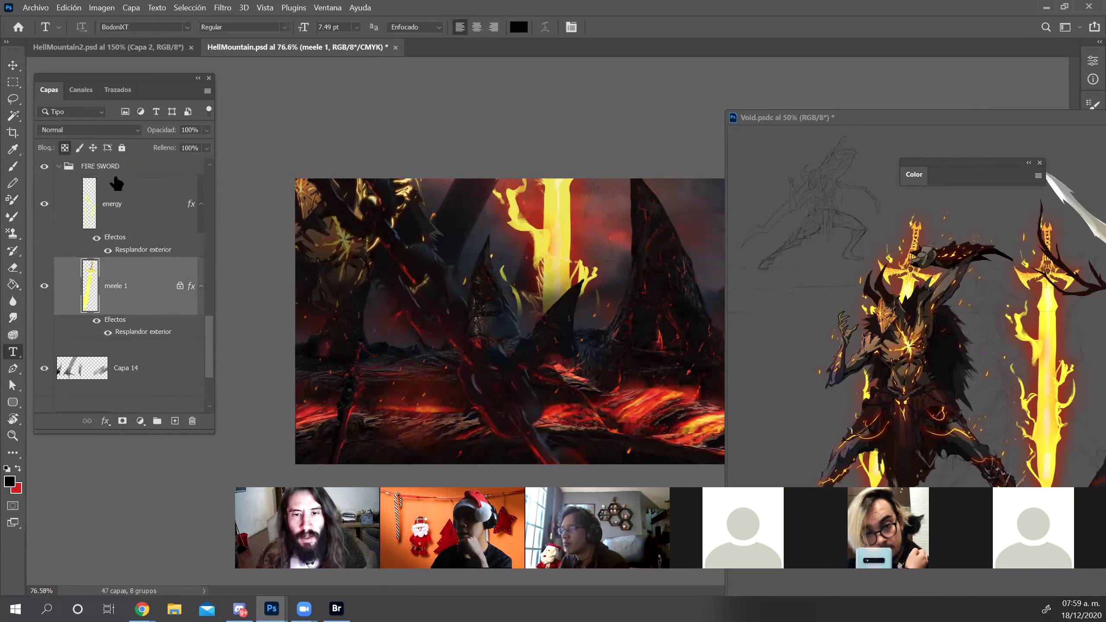
pyautogui.click(108, 236)
pyautogui.scroll(3, 79, 216)
pyautogui.click(65, 281)
pyautogui.click(59, 281)
pyautogui.scroll(-5, 69, 274)
pyautogui.scroll(-5, 70, 275)
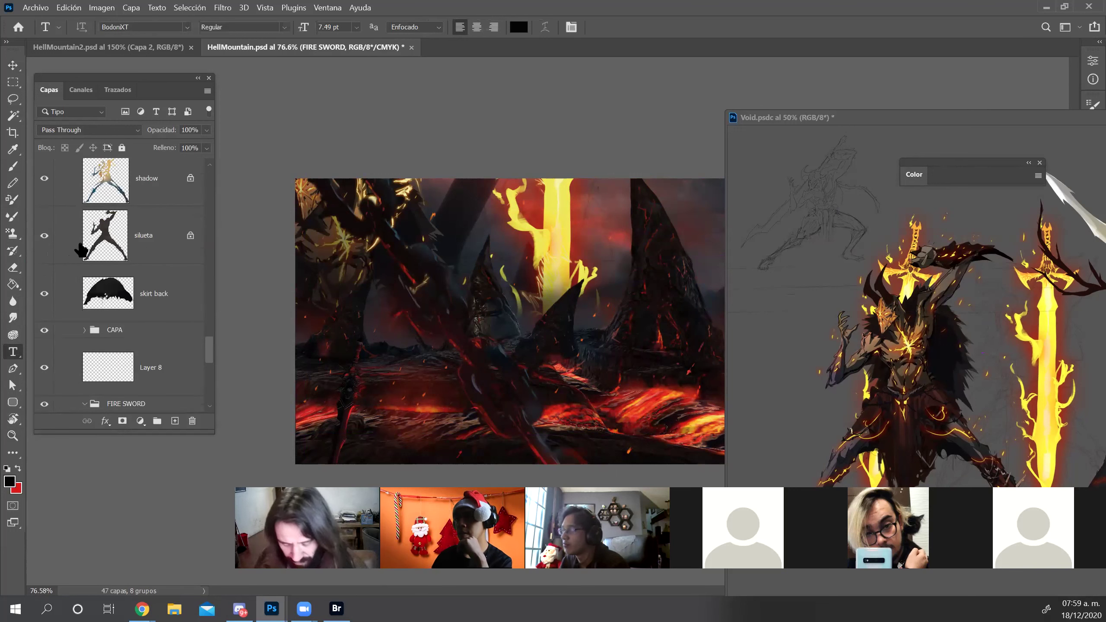
pyautogui.scroll(6, 85, 238)
pyautogui.scroll(6, 115, 235)
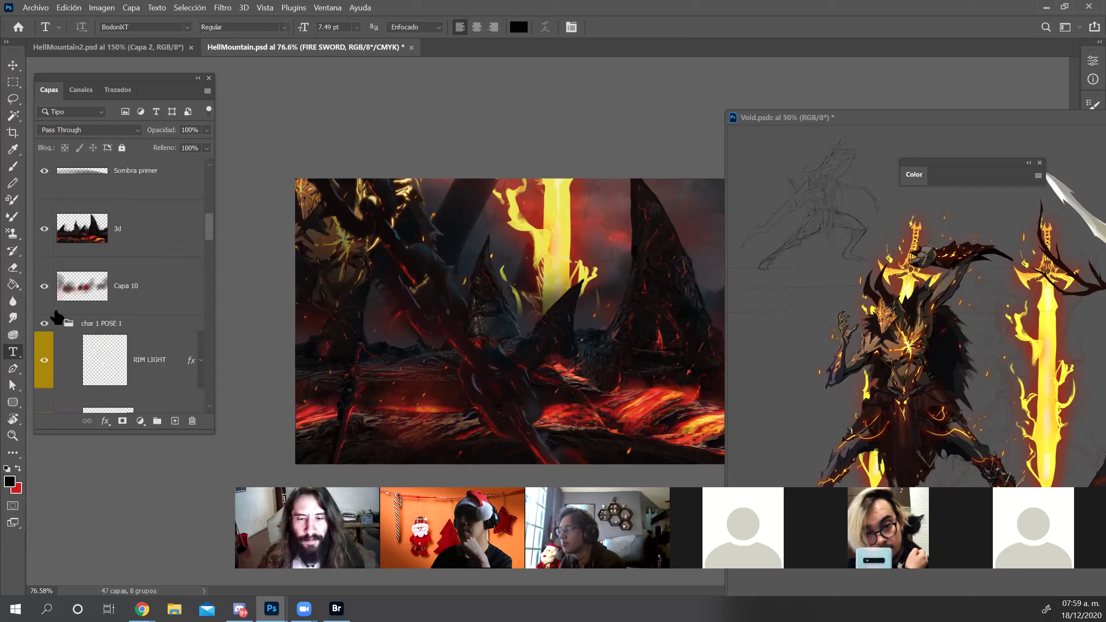
pyautogui.click(58, 323)
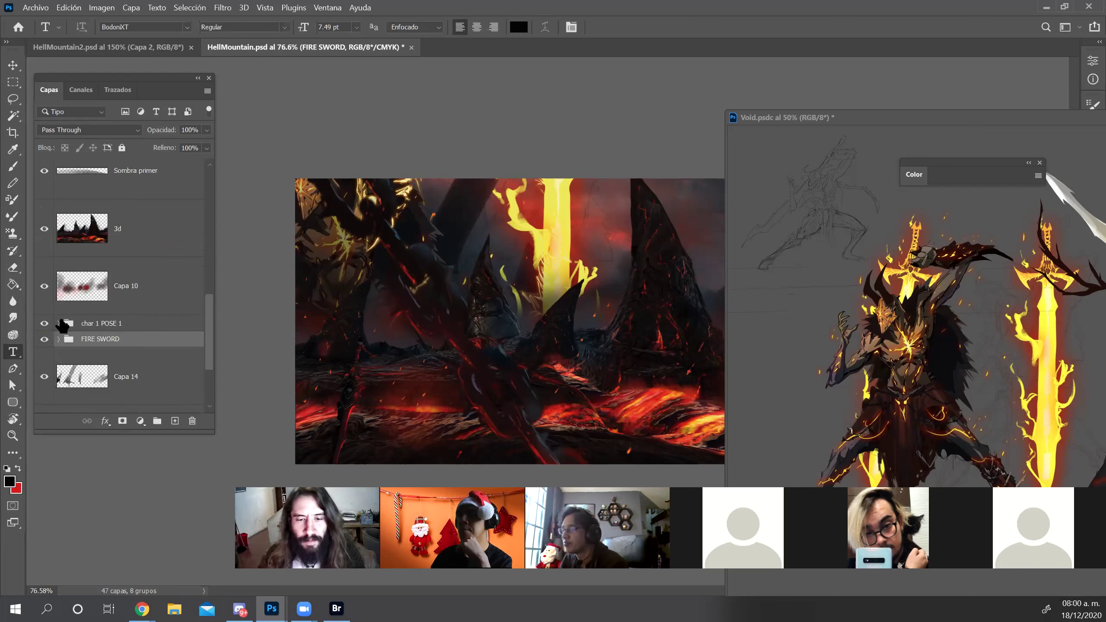
# Select the char 1 POSE 1 and FIRE SWORD groups together, and dock Void.psdc as a tab with HellMountain.psd in front
pyautogui.keyDown('shift'); pyautogui.click(98, 323); pyautogui.keyUp('shift')
pyautogui.hotkey('ctrl', 't')
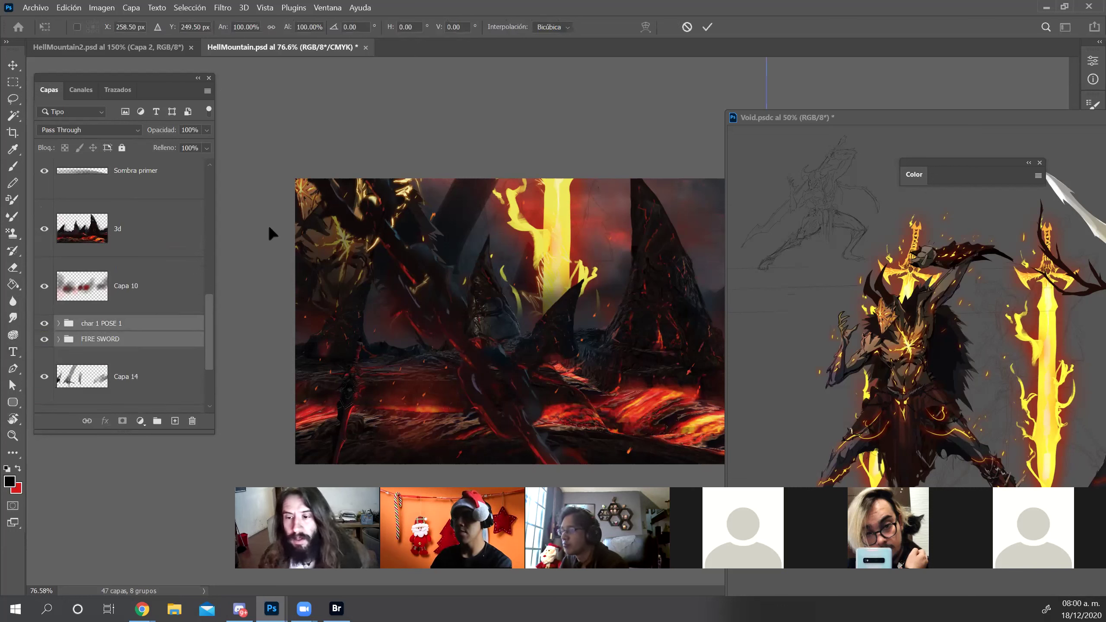
pyautogui.moveTo(848, 123); pyautogui.dragTo(740, 51)
pyautogui.click(302, 42)
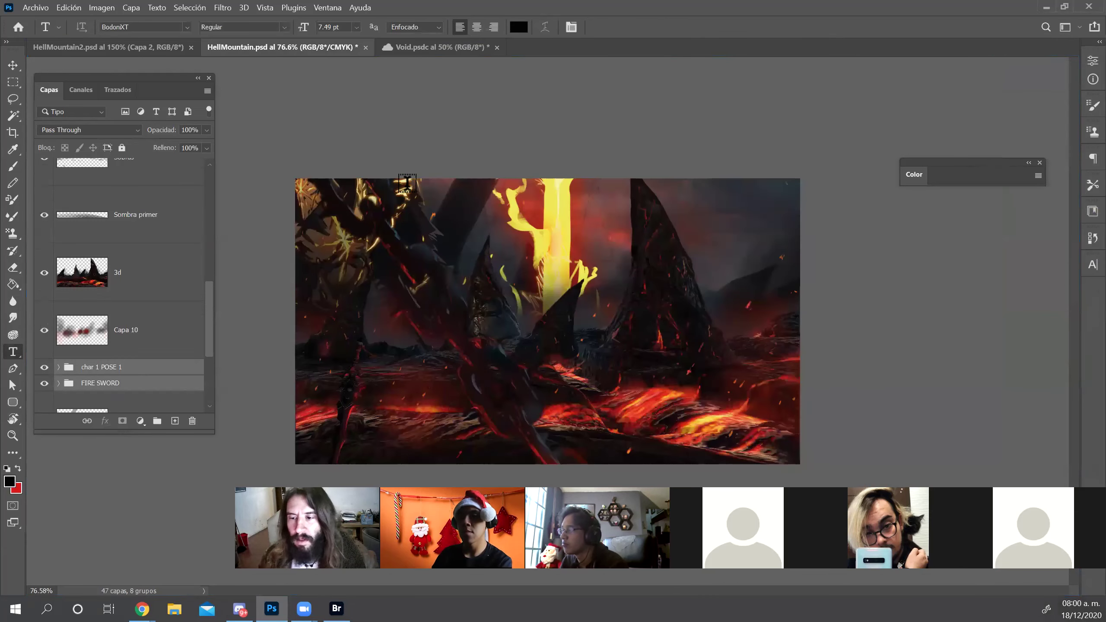
# Flip the char 1 POSE 1 and FIRE SWORD groups horizontally and scale them together to 26.81%
pyautogui.hotkey('ctrl', 't')
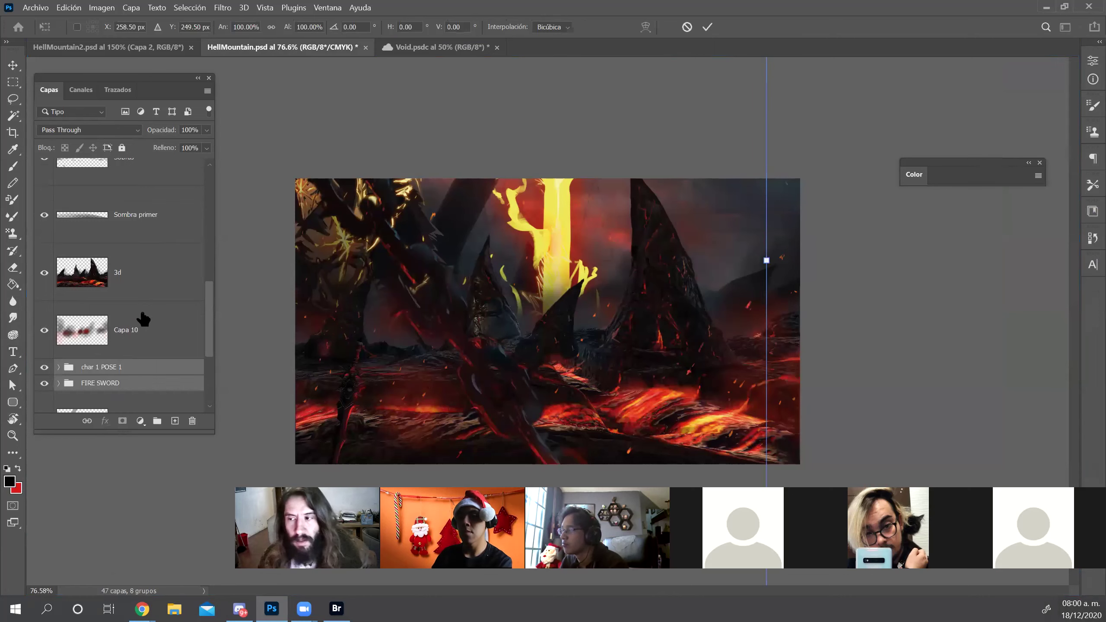
pyautogui.hotkey('ctrl', '-')
pyautogui.hotkey('ctrl', '-')
pyautogui.hotkey('ctrl', '-')
pyautogui.hotkey('ctrl', '-')
pyautogui.hotkey('ctrl', 'shift', 'h')
pyautogui.moveTo(367, 189); pyautogui.dragTo(438, 299)
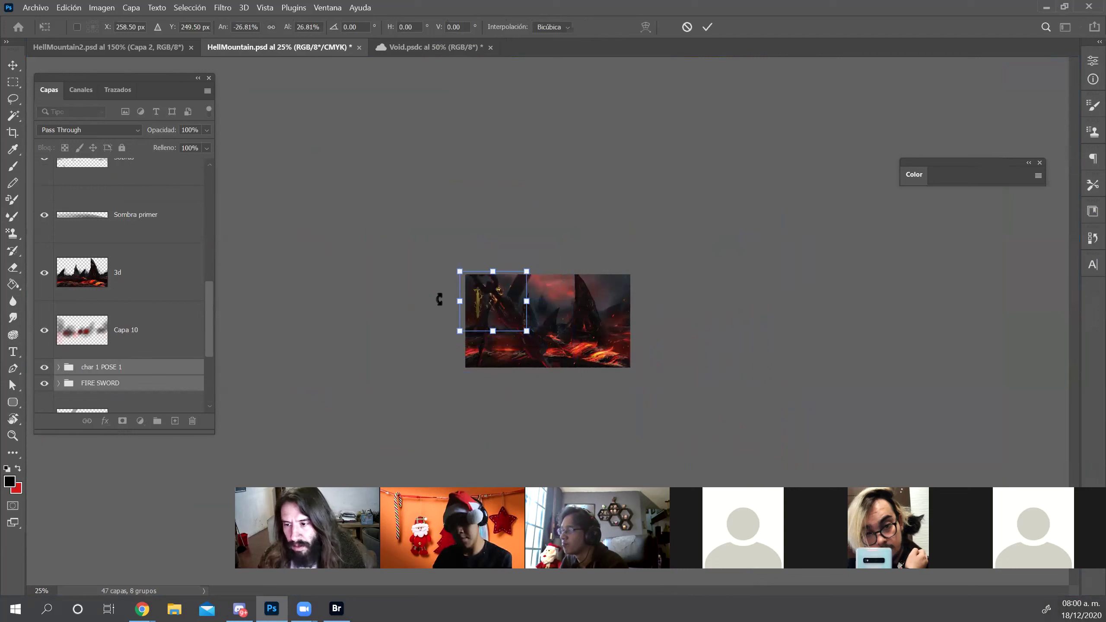
pyautogui.press('Return')
# Move the char 1 POSE 1 and FIRE SWORD groups up the layer stack, between Sobras and Sombra primer
pyautogui.press('t')
pyautogui.moveTo(175, 365); pyautogui.dragTo(164, 184)
pyautogui.click(165, 179)
# Try placing the Sobras layer above Capa 9, and undo the reordering
pyautogui.scroll(3, 134, 261)
pyautogui.moveTo(146, 303); pyautogui.dragTo(140, 210)
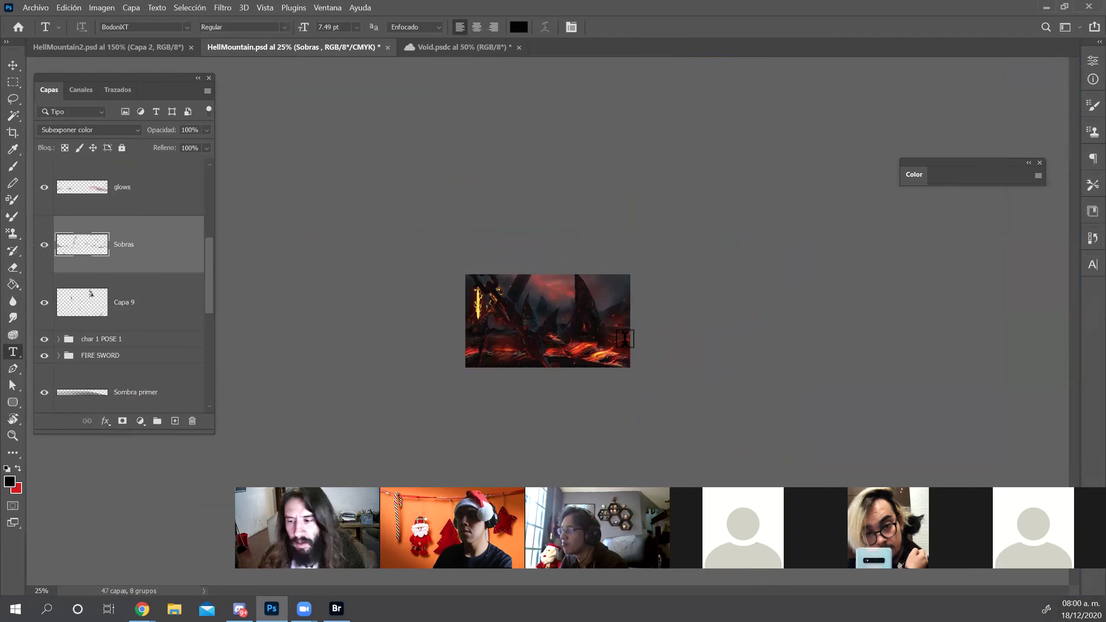
pyautogui.hotkey('ctrl', 't')
pyautogui.press('t')
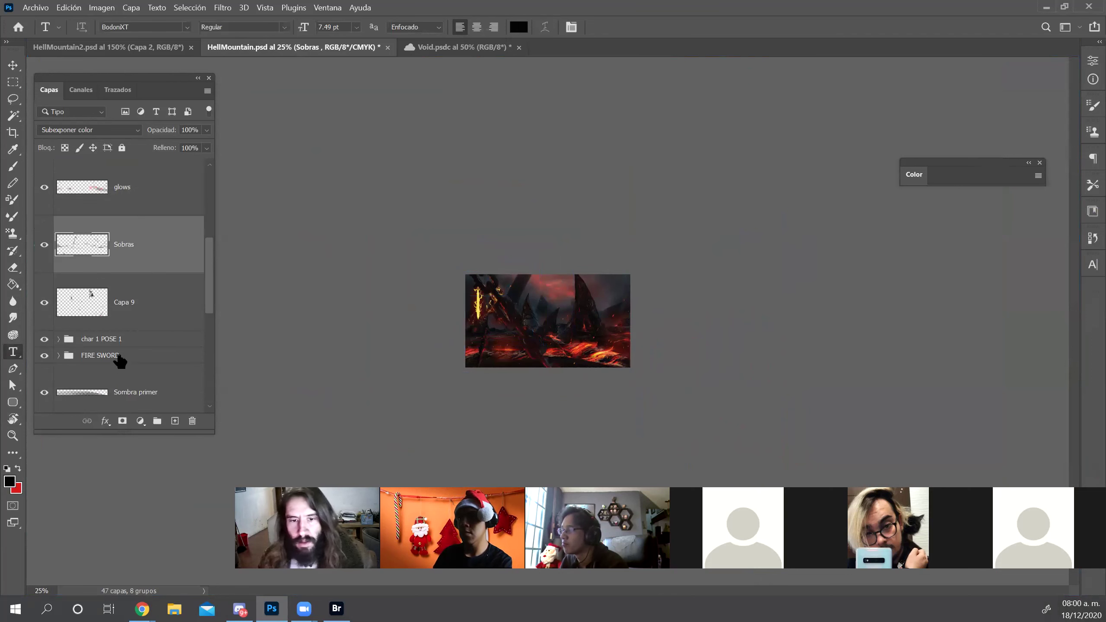
pyautogui.hotkey('ctrl', 'z')
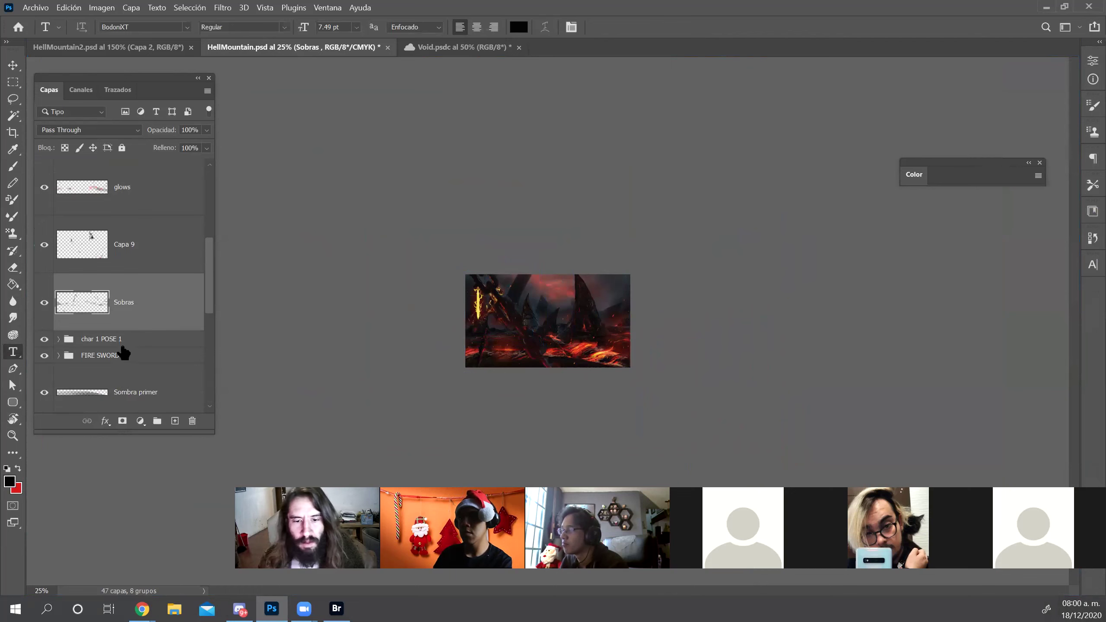
# Group char 1 POSE 1 and FIRE SWORD as "char" and place the group between glows and Capa 9
pyautogui.keyDown('shift'); pyautogui.click(124, 354); pyautogui.keyUp('shift')
pyautogui.hotkey('ctrl', 'g')
pyautogui.doubleClick(92, 339)
pyautogui.write('char')
pyautogui.press('Return')
pyautogui.moveTo(94, 346); pyautogui.dragTo(104, 216)
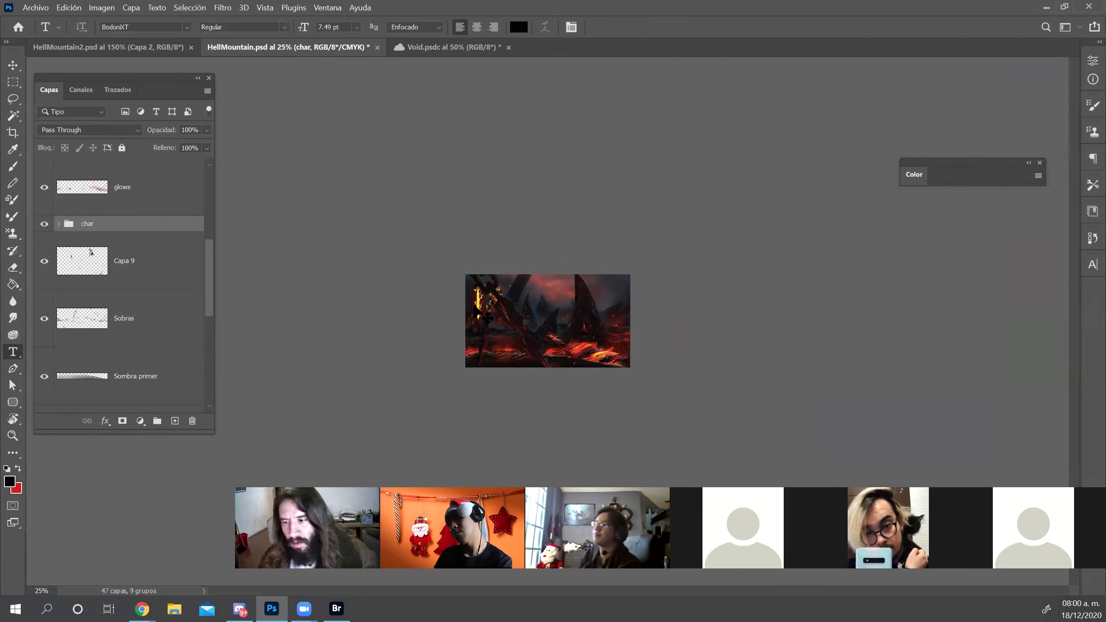
# Scale the char group to 64.64% and stand the demon on the rocky ground at the scene's left
pyautogui.hotkey('ctrl', 't')
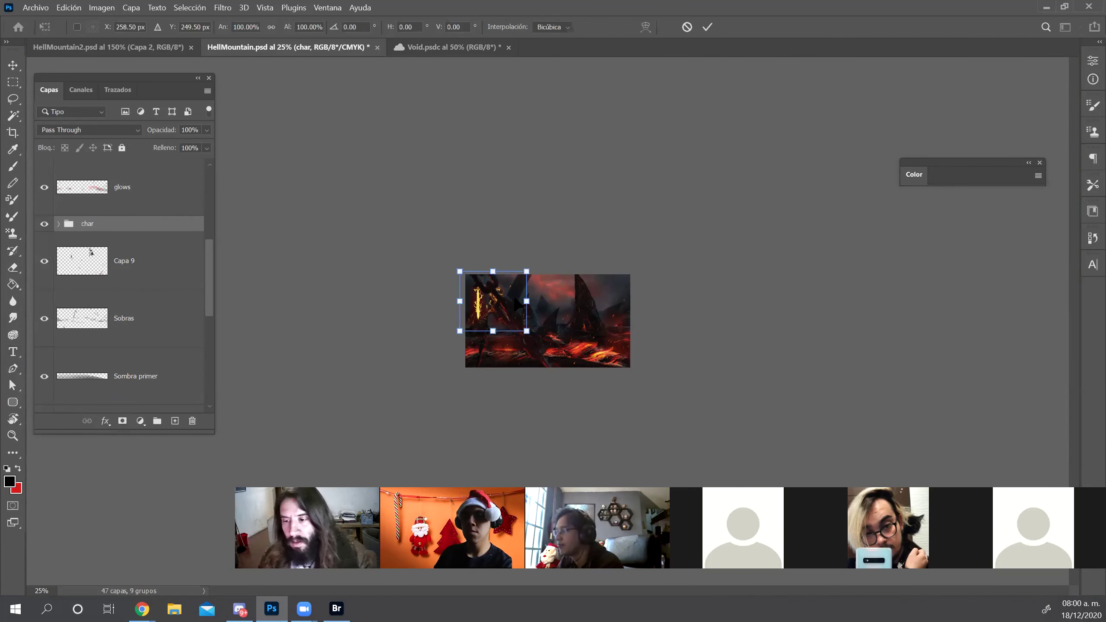
pyautogui.press('Escape')
pyautogui.press('z')
pyautogui.moveTo(495, 303); pyautogui.dragTo(539, 341)
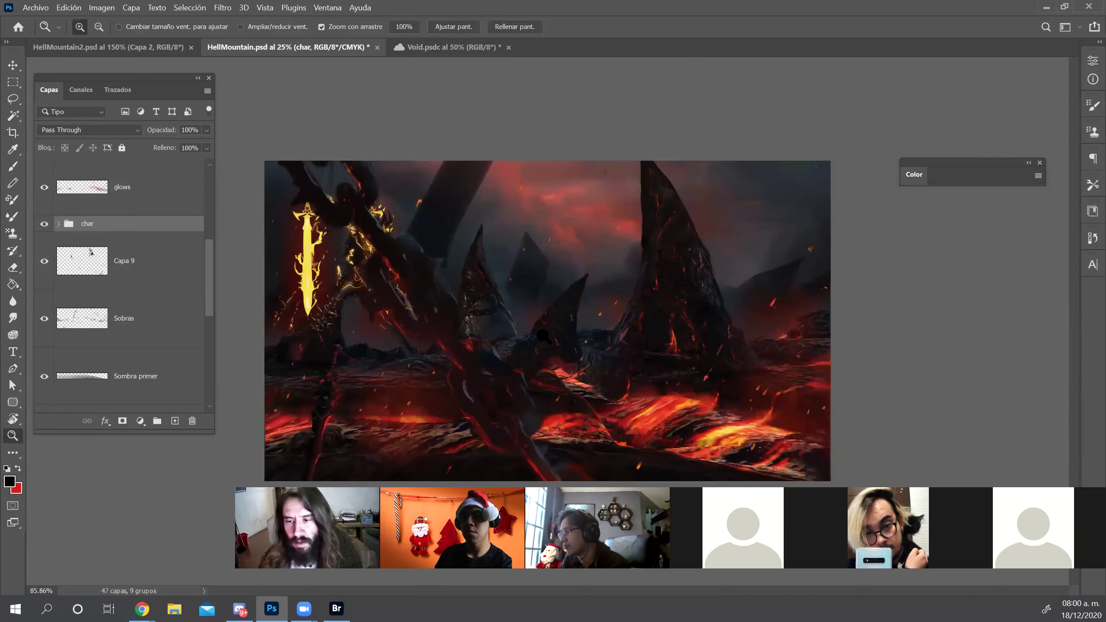
pyautogui.hotkey('ctrl', 't')
pyautogui.moveTo(356, 249); pyautogui.dragTo(353, 304)
pyautogui.moveTo(237, 208); pyautogui.dragTo(296, 296)
pyautogui.moveTo(406, 355); pyautogui.dragTo(386, 339)
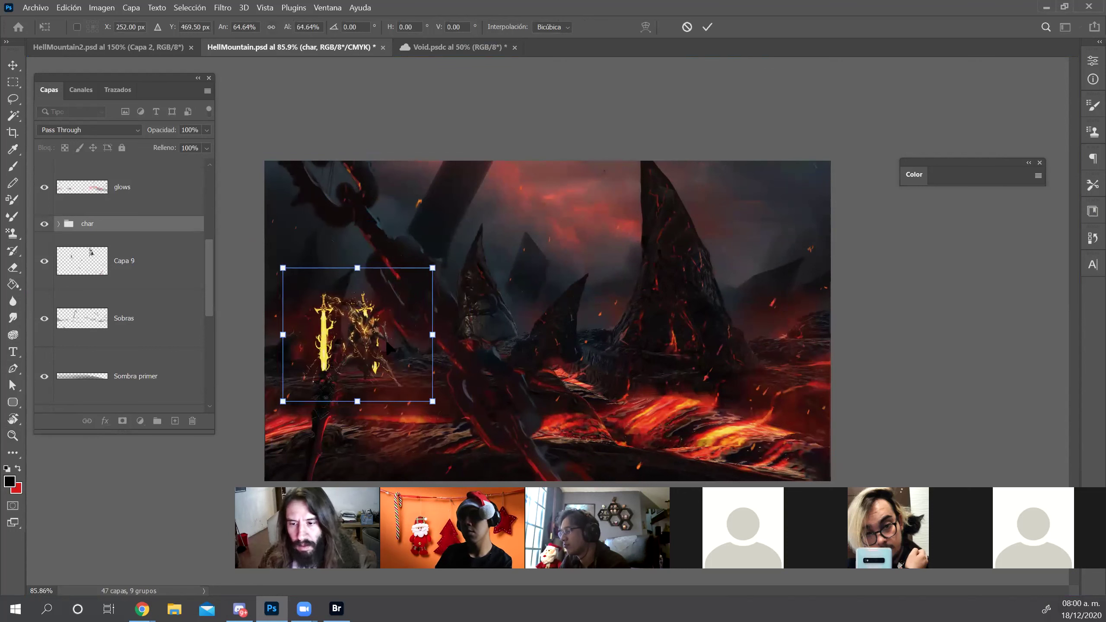
pyautogui.press('Up')
pyautogui.press('Up')
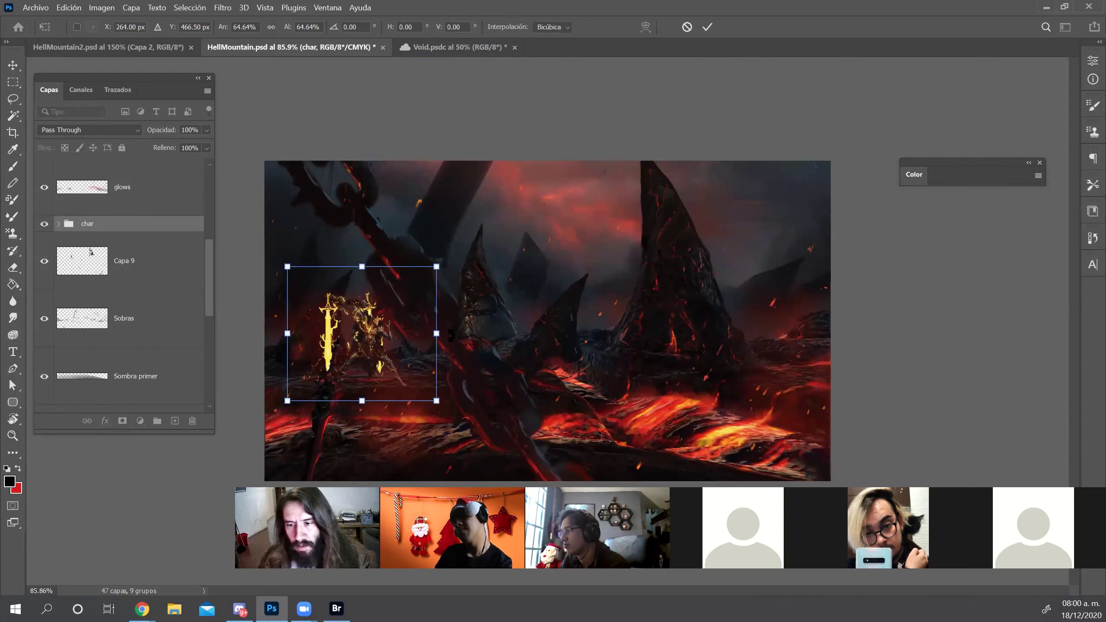
pyautogui.press('Return')
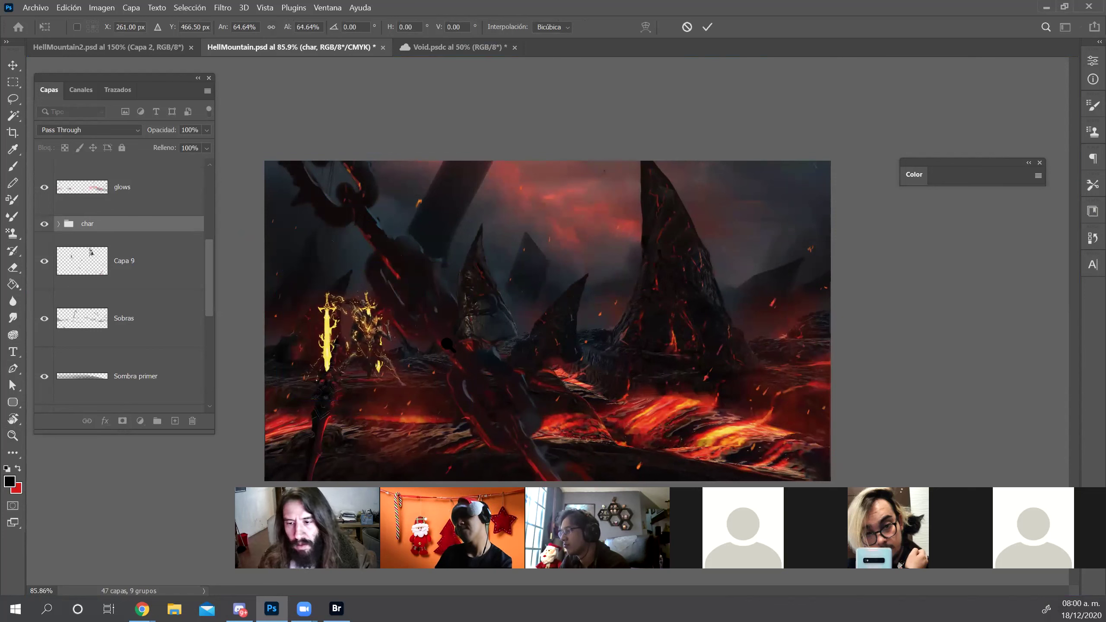
# Move the Capa 8 chain toward the right half of the scene and shift the char group about 111 px right
pyautogui.moveTo(434, 263); pyautogui.dragTo(650, 273)
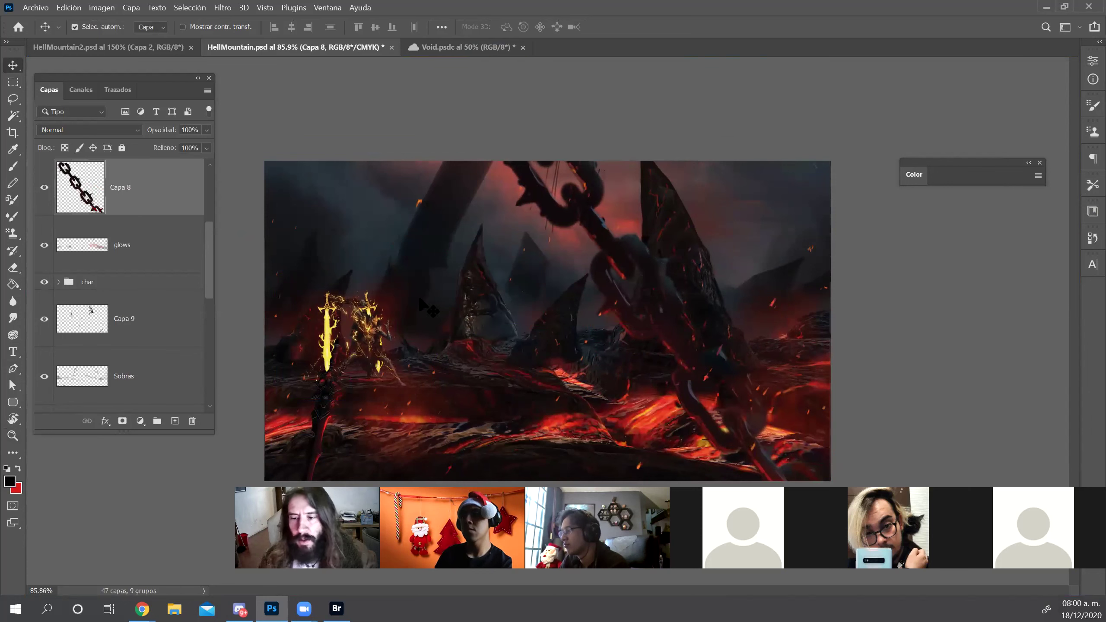
pyautogui.click(157, 284)
pyautogui.hotkey('ctrl', 't')
pyautogui.moveTo(380, 336); pyautogui.dragTo(419, 339)
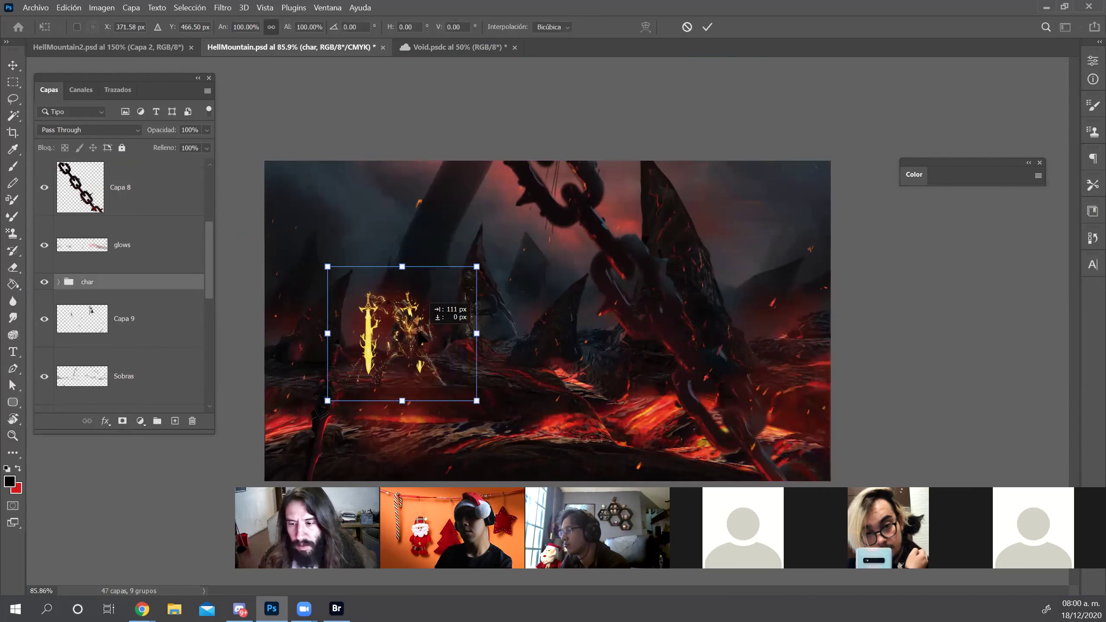
pyautogui.press('Return')
# Delete the glowing sword layer and the energy layer from the FIRE SWORD group nested in char 1 POSE 1
pyautogui.click(370, 322)
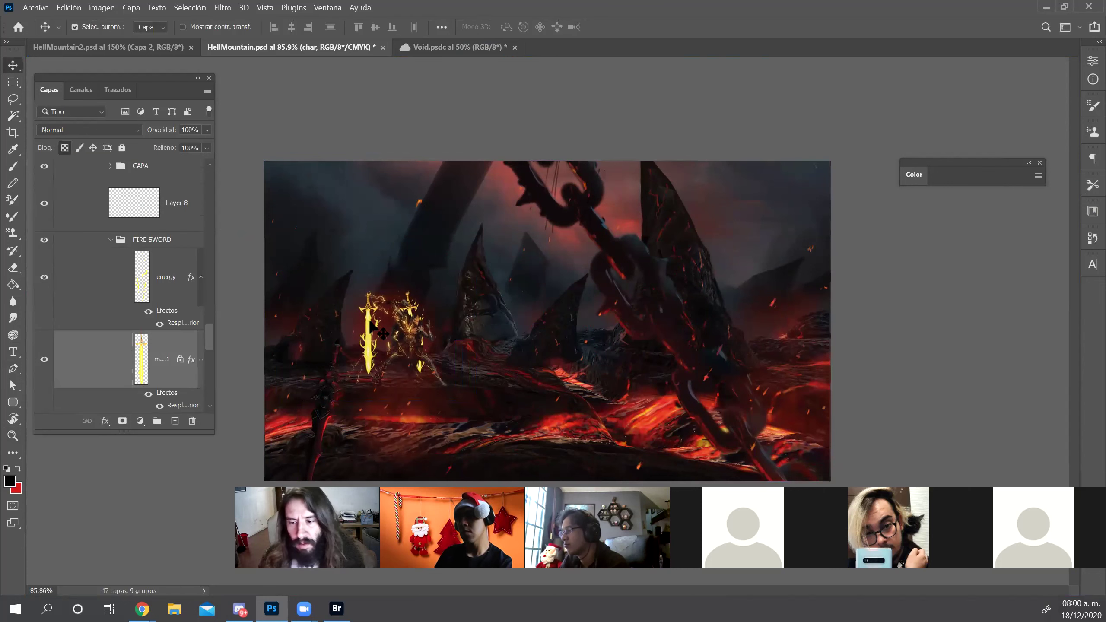
pyautogui.moveTo(370, 321)
pyautogui.mouseDown()
pyautogui.moveTo(350, 327)
pyautogui.moveTo(373, 329)
pyautogui.mouseUp()
pyautogui.press('Delete')
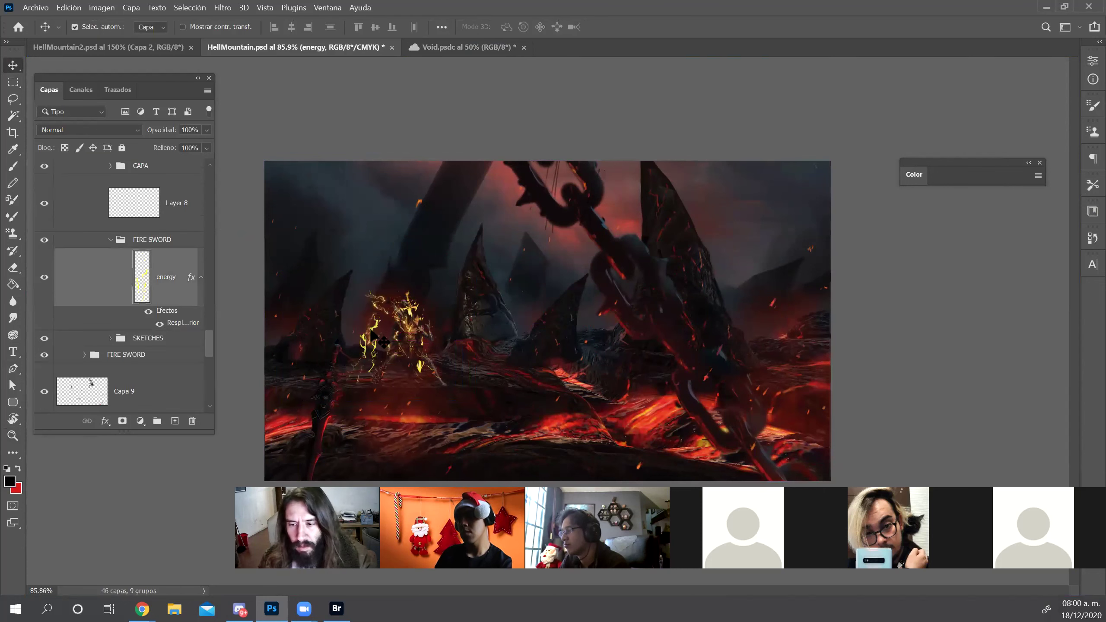
pyautogui.press('Delete')
# Add a Hue/Saturation adjustment clipped to the char 1 POSE 1 group and lower its hue to about -15
pyautogui.press('z')
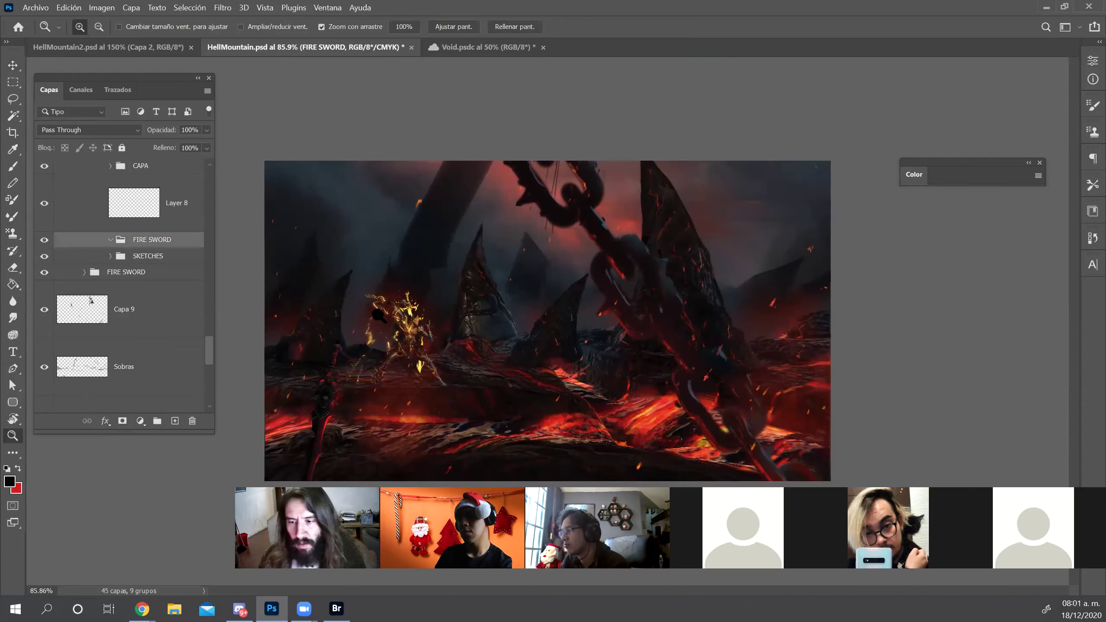
pyautogui.moveTo(355, 310); pyautogui.dragTo(392, 318)
pyautogui.press('v')
pyautogui.moveTo(382, 380); pyautogui.dragTo(433, 384)
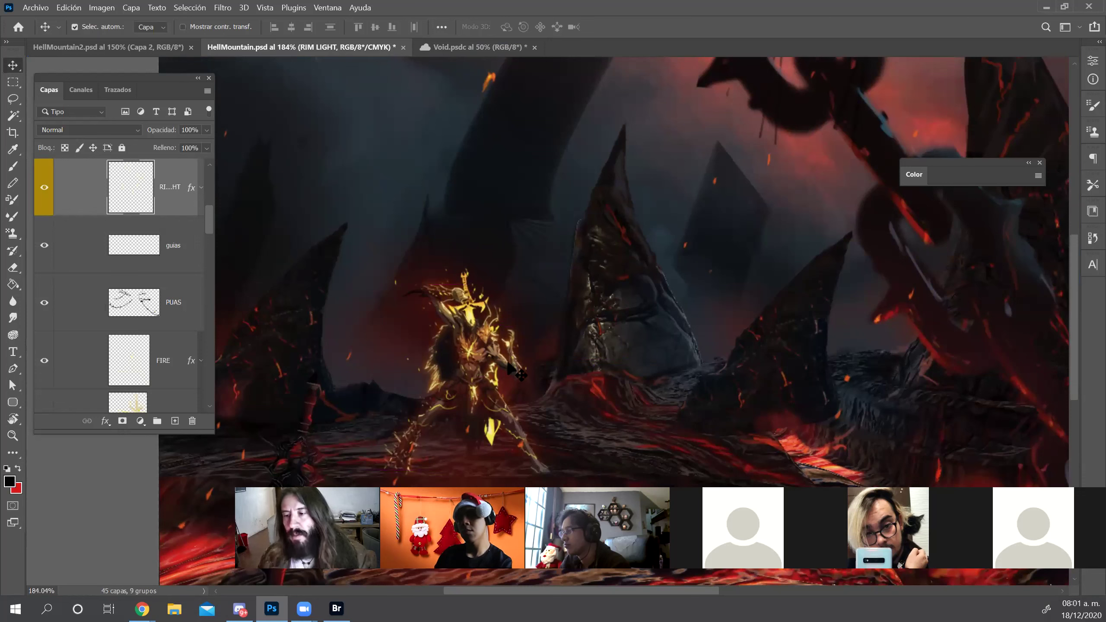
pyautogui.scroll(3, 164, 285)
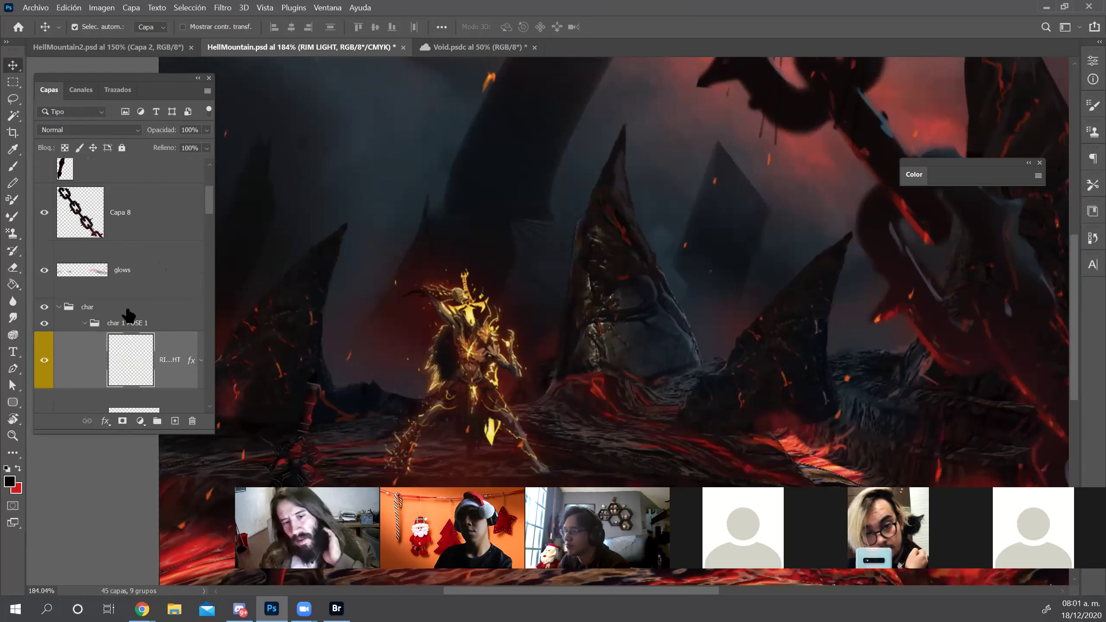
pyautogui.click(95, 323)
pyautogui.click(85, 323)
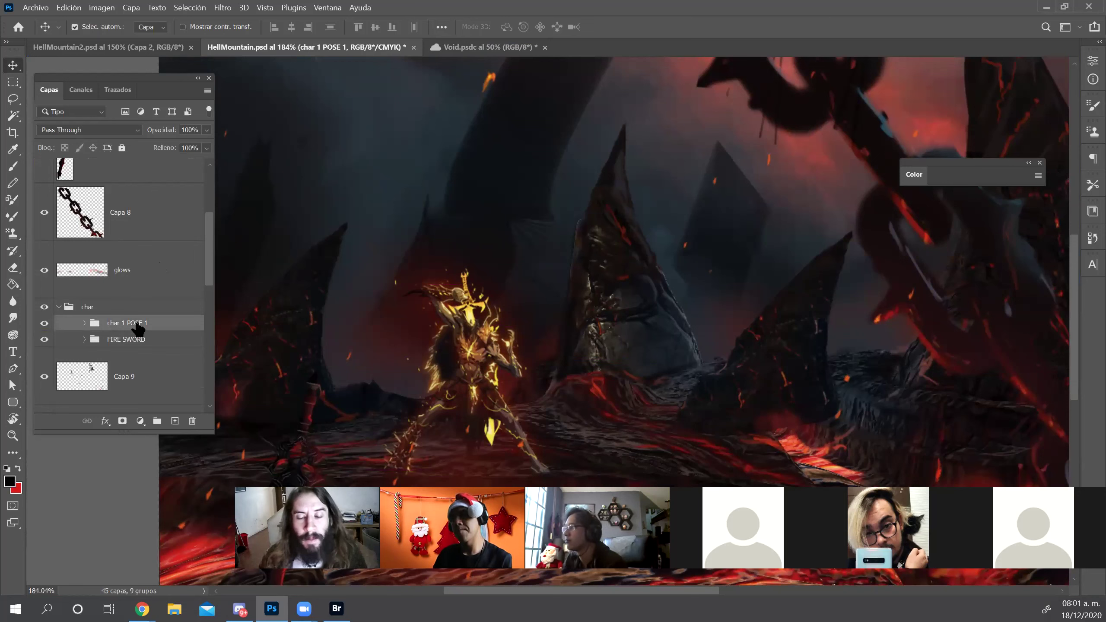
pyautogui.click(141, 421)
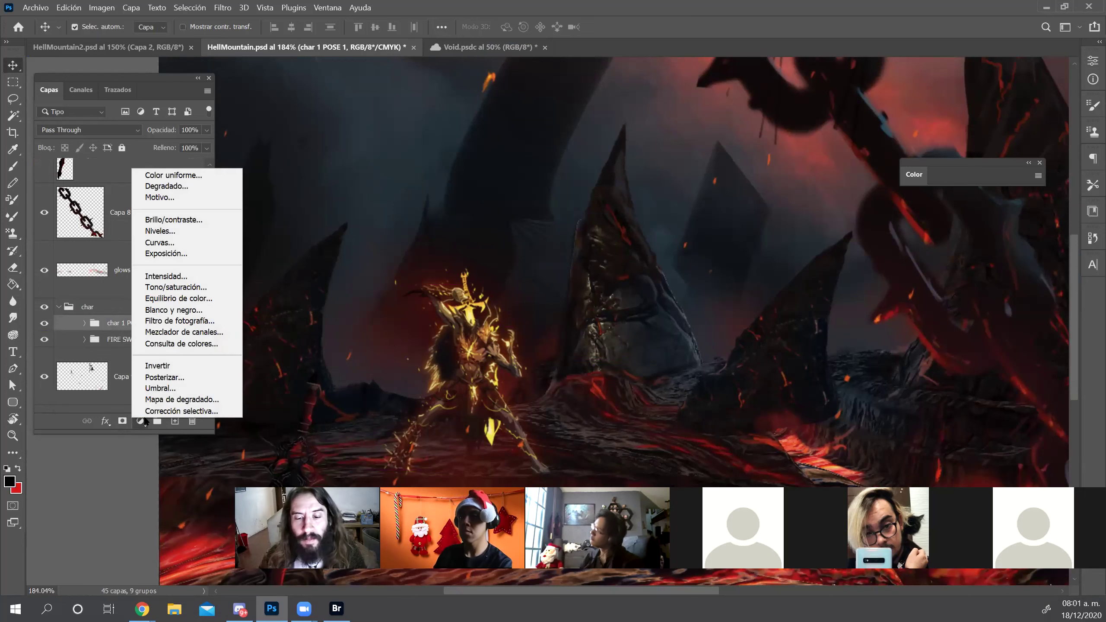
pyautogui.click(176, 287)
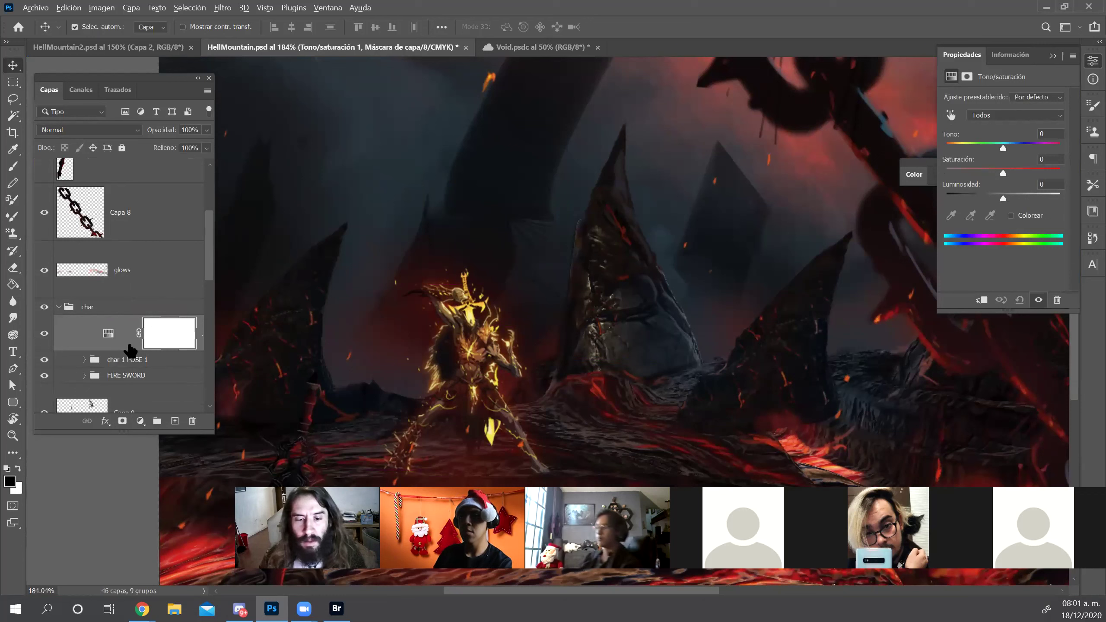
pyautogui.keyDown('alt'); pyautogui.click(130, 349); pyautogui.keyUp('alt')
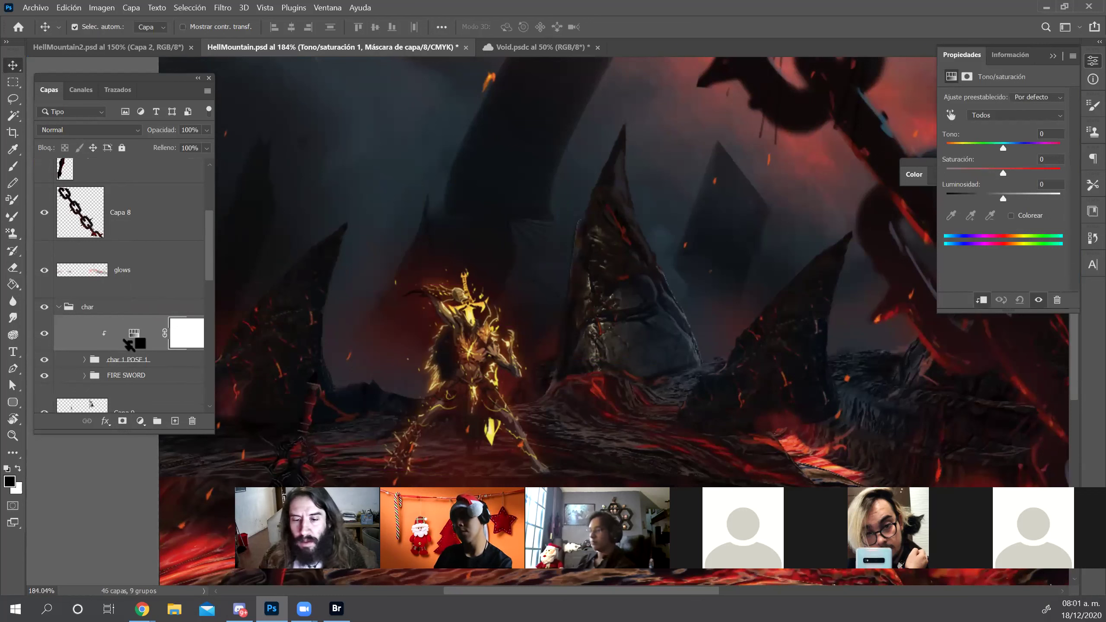
pyautogui.moveTo(1010, 146); pyautogui.dragTo(990, 153)
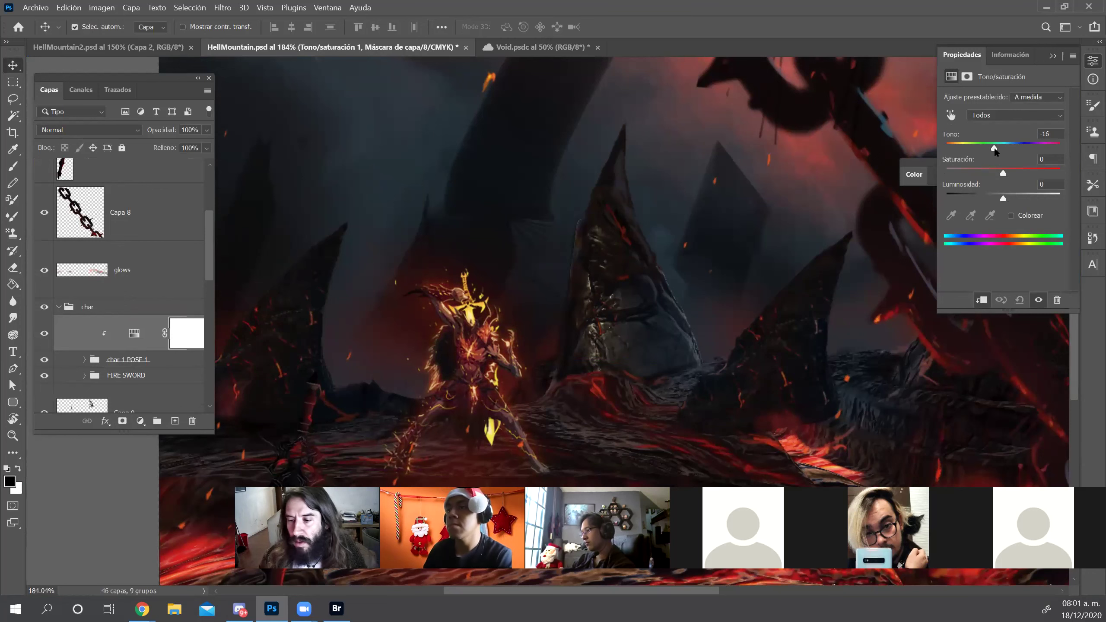
pyautogui.click(1092, 61)
# Move the whole char group slightly up and to the left on the rocks
pyautogui.press('z')
pyautogui.hotkey('ctrl', '1')
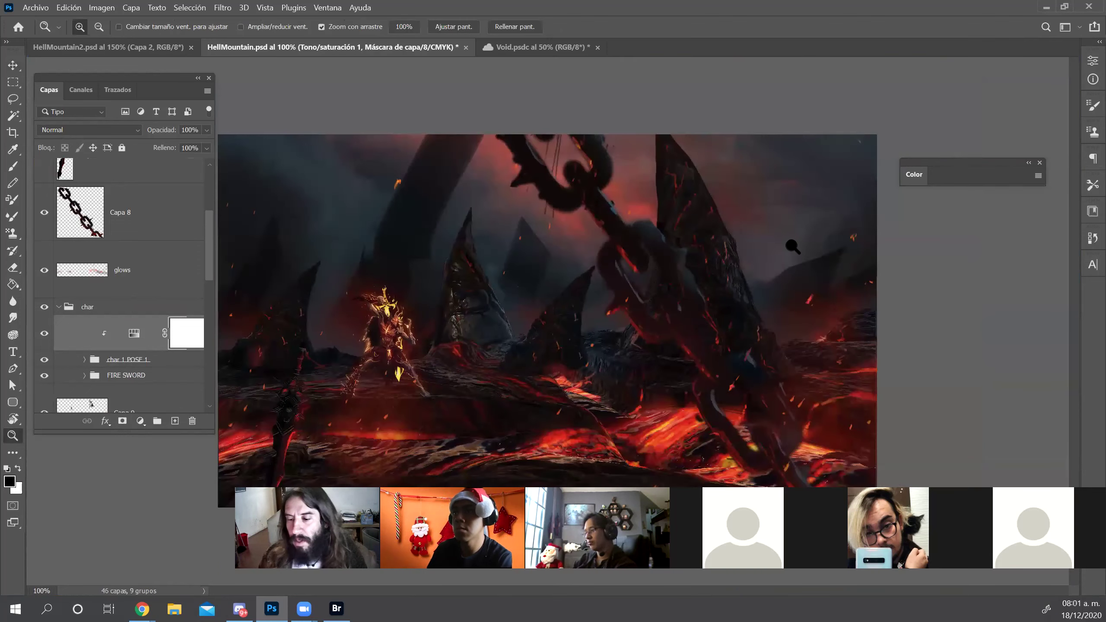
pyautogui.click(84, 311)
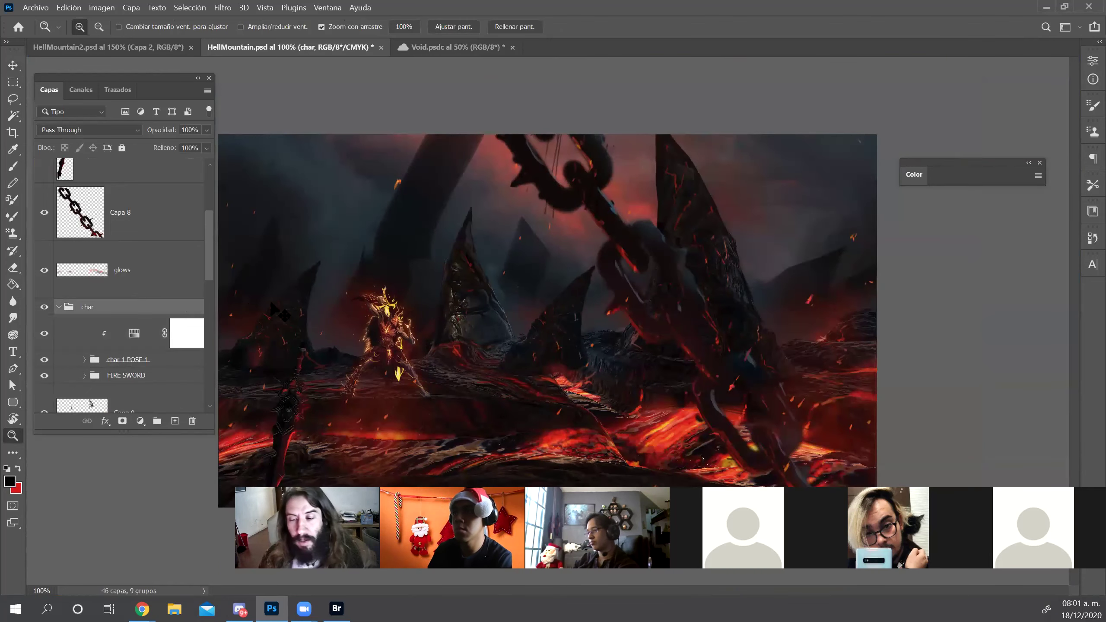
pyautogui.hotkey('ctrl', 't')
pyautogui.moveTo(383, 333); pyautogui.dragTo(380, 326)
pyautogui.press('Return')
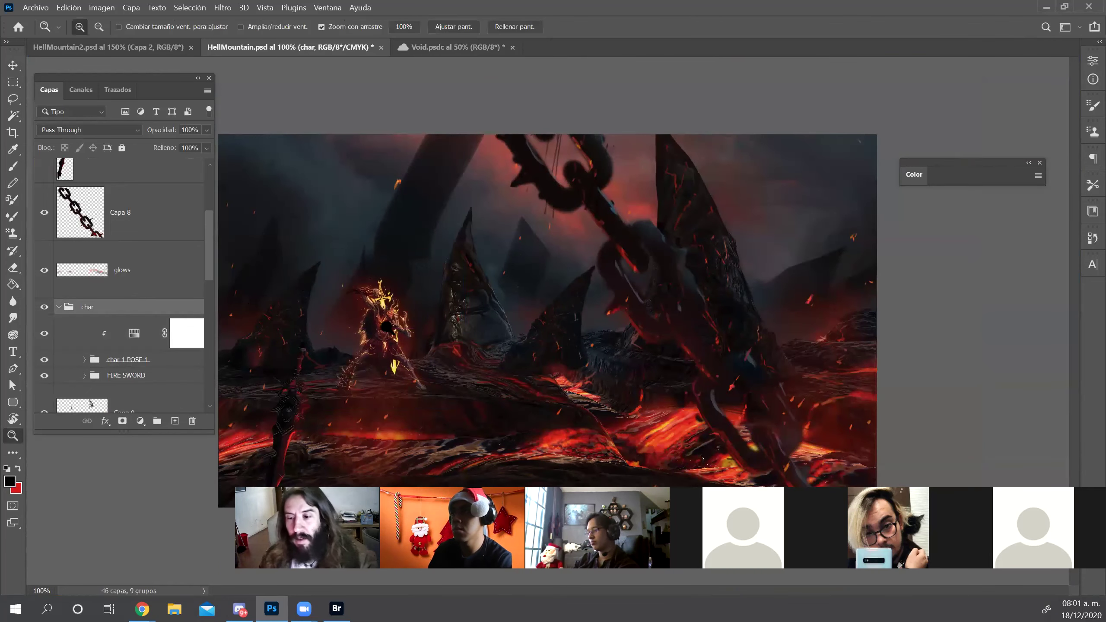
# View the artwork full screen, try moving the dark background pillar slightly down, and undo the move
pyautogui.hotkey('ctrl', '-')
pyautogui.hotkey('ctrl', '+')
pyautogui.moveTo(447, 362); pyautogui.dragTo(448, 362)
pyautogui.press('f')
pyautogui.press('f')
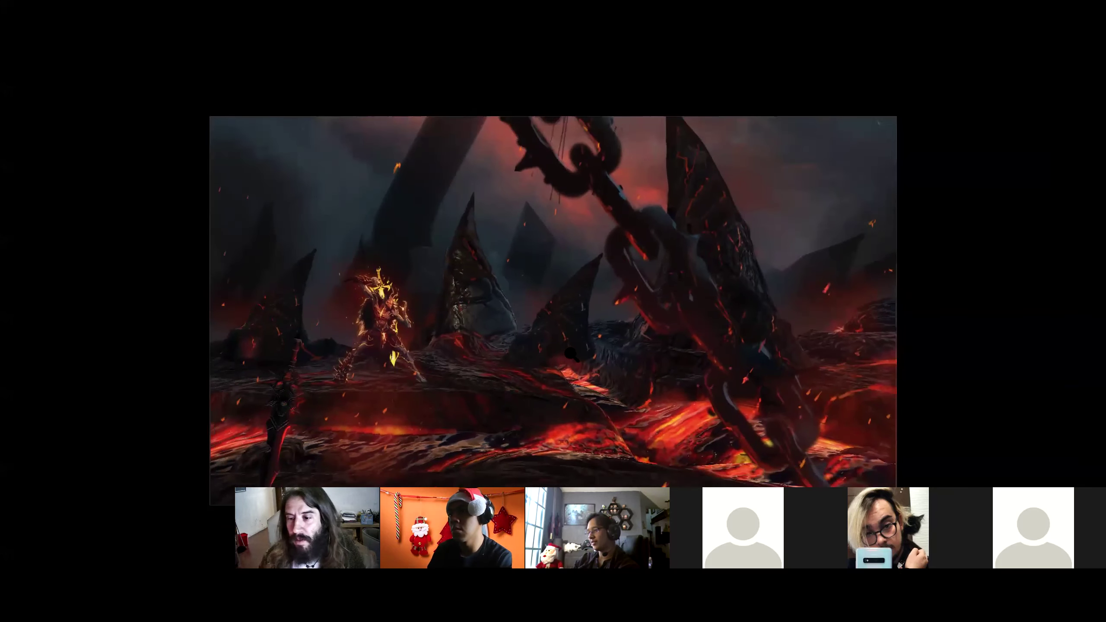
pyautogui.moveTo(571, 353); pyautogui.dragTo(557, 354)
pyautogui.press('v')
pyautogui.moveTo(443, 190); pyautogui.dragTo(449, 216)
pyautogui.hotkey('ctrl', 'z')
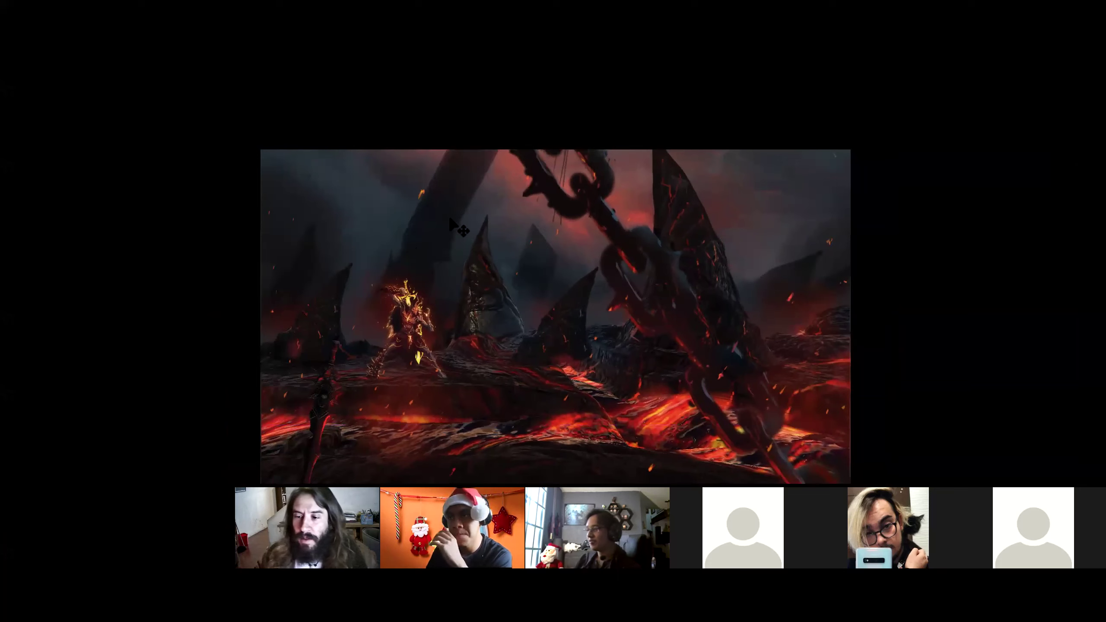
# Try the Remz Inks brush near the dark background pillar, and switch to the Swoosh brush preset
pyautogui.press('b')
pyautogui.rightClick(449, 217)
pyautogui.click(837, 362)
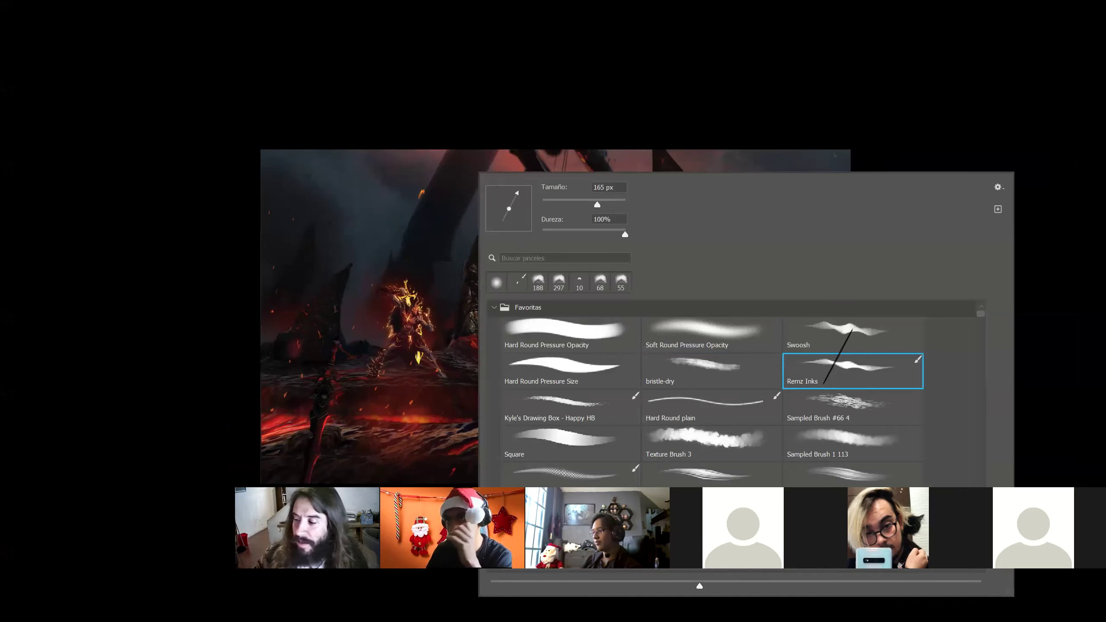
pyautogui.press('Return')
pyautogui.moveTo(484, 264); pyautogui.dragTo(442, 281)
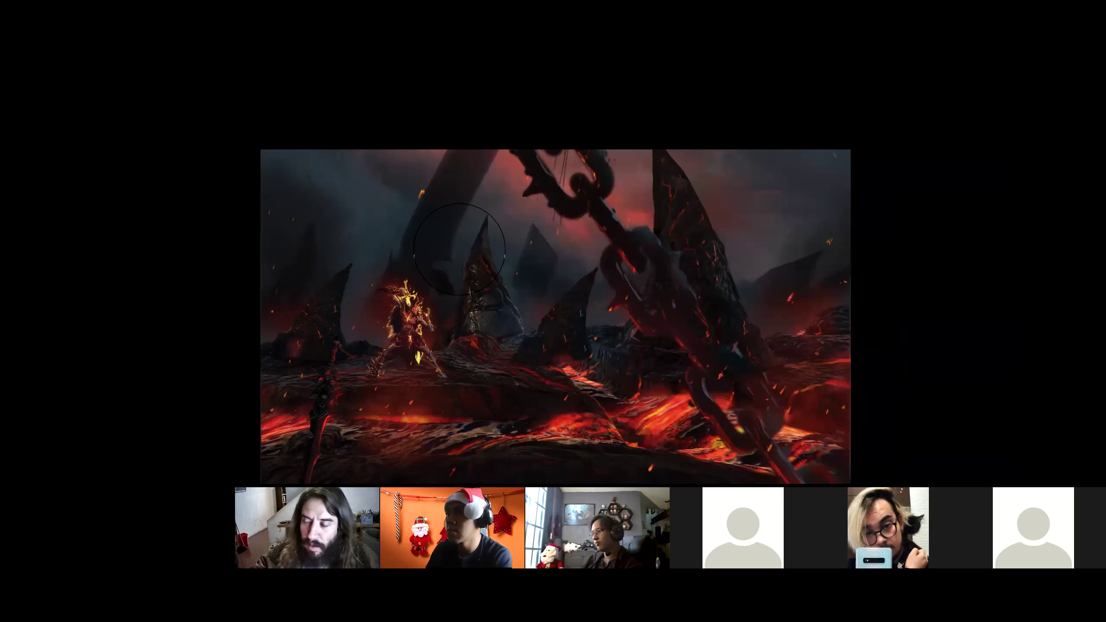
pyautogui.rightClick(459, 249)
pyautogui.click(831, 329)
pyautogui.press('Return')
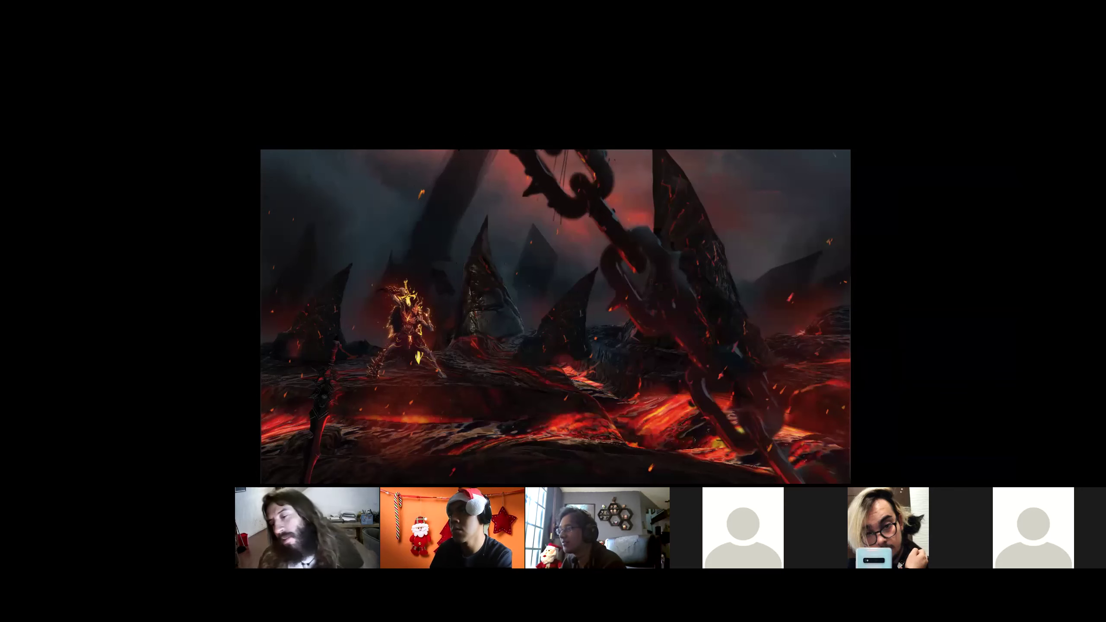
# Shift the foreground chain slightly to the left, and leave the full-screen view
pyautogui.moveTo(540, 287); pyautogui.dragTo(567, 301)
pyautogui.moveTo(502, 272); pyautogui.dragTo(467, 211)
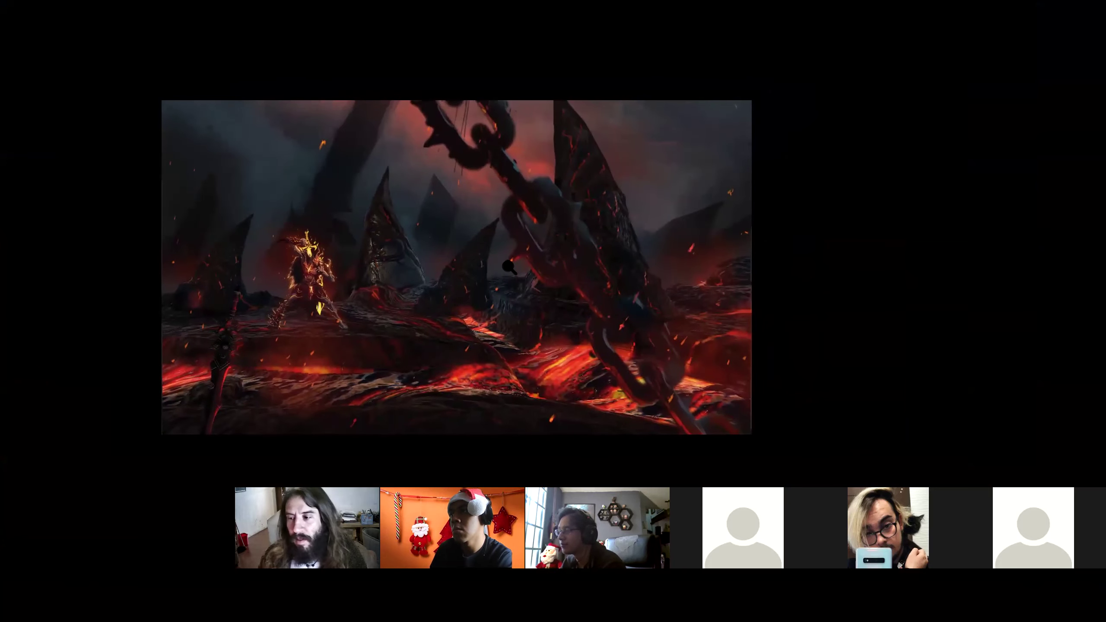
pyautogui.moveTo(554, 208); pyautogui.dragTo(528, 207)
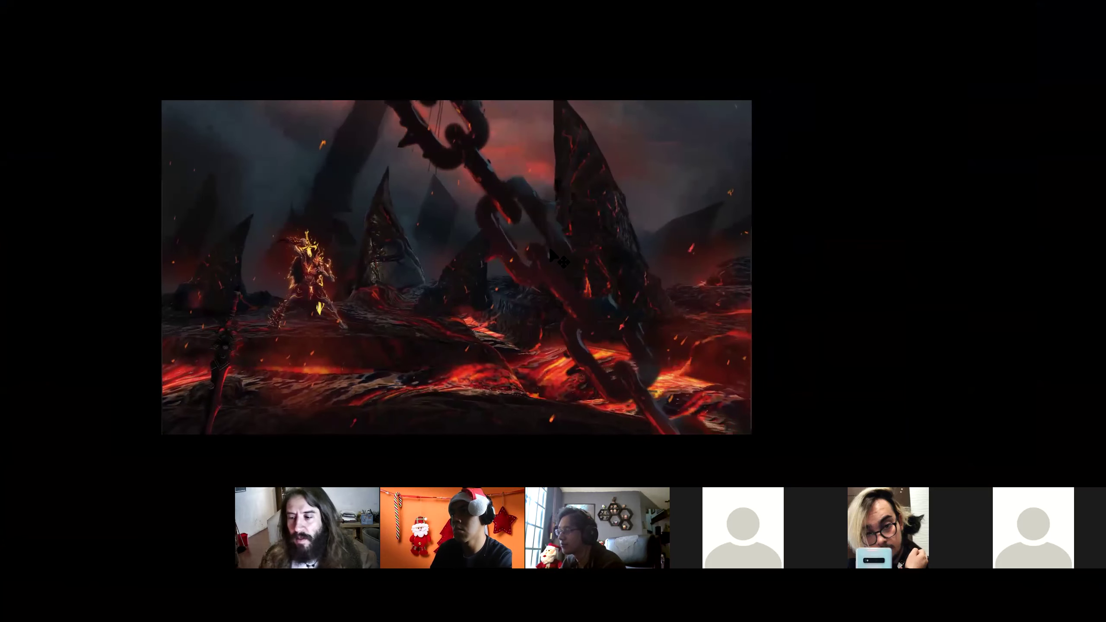
pyautogui.press('f')
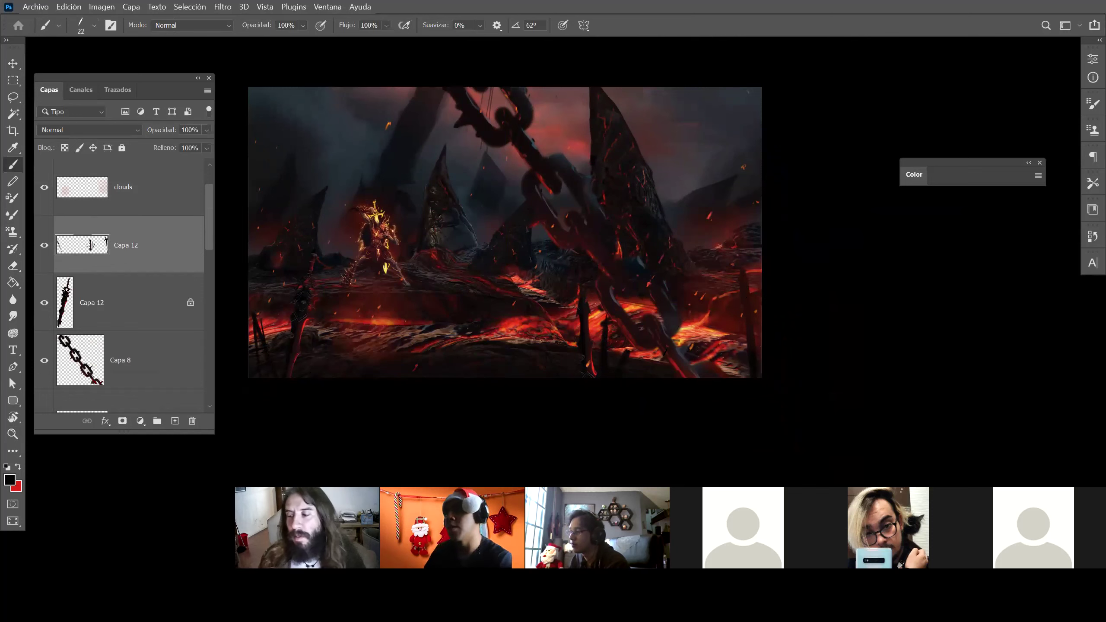
# Examine the overall composition at several zoom levels and screen modes, including full screen
pyautogui.press('z')
pyautogui.moveTo(696, 267); pyautogui.dragTo(679, 267)
pyautogui.moveTo(579, 202); pyautogui.dragTo(614, 202)
pyautogui.moveTo(534, 229); pyautogui.dragTo(584, 233)
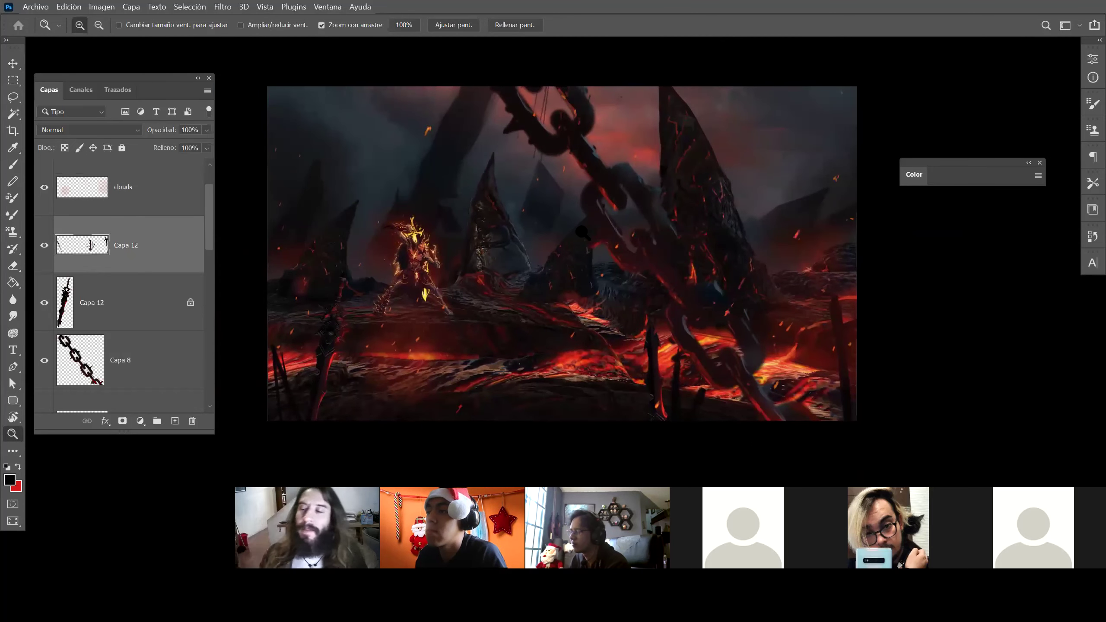
pyautogui.moveTo(578, 232)
pyautogui.mouseDown()
pyautogui.moveTo(568, 229)
pyautogui.moveTo(579, 230)
pyautogui.mouseUp()
pyautogui.press('f')
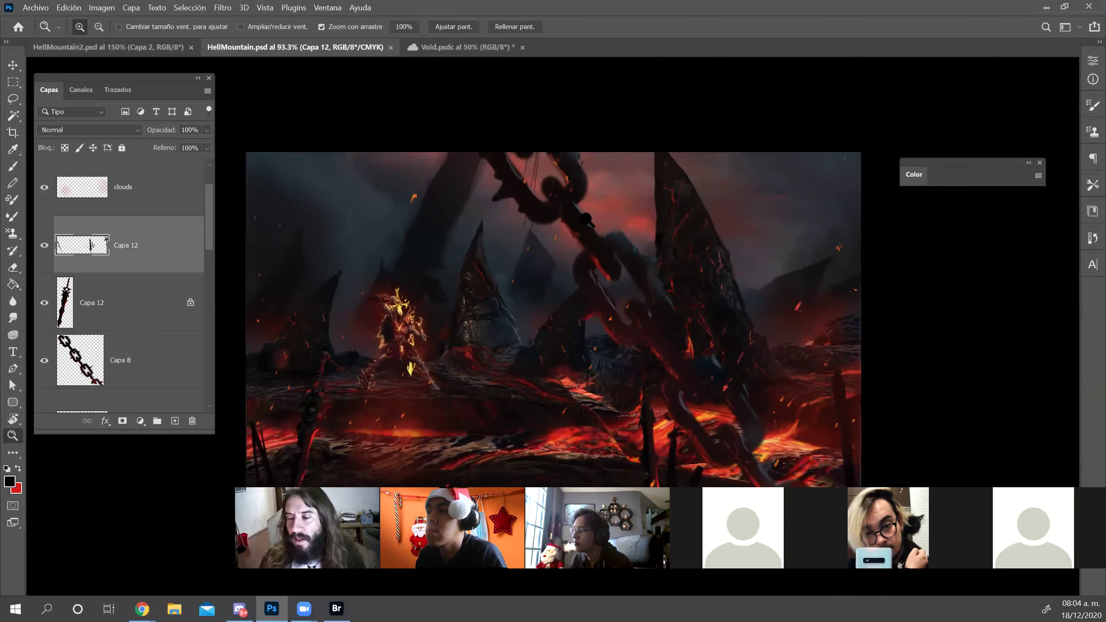
pyautogui.press('f')
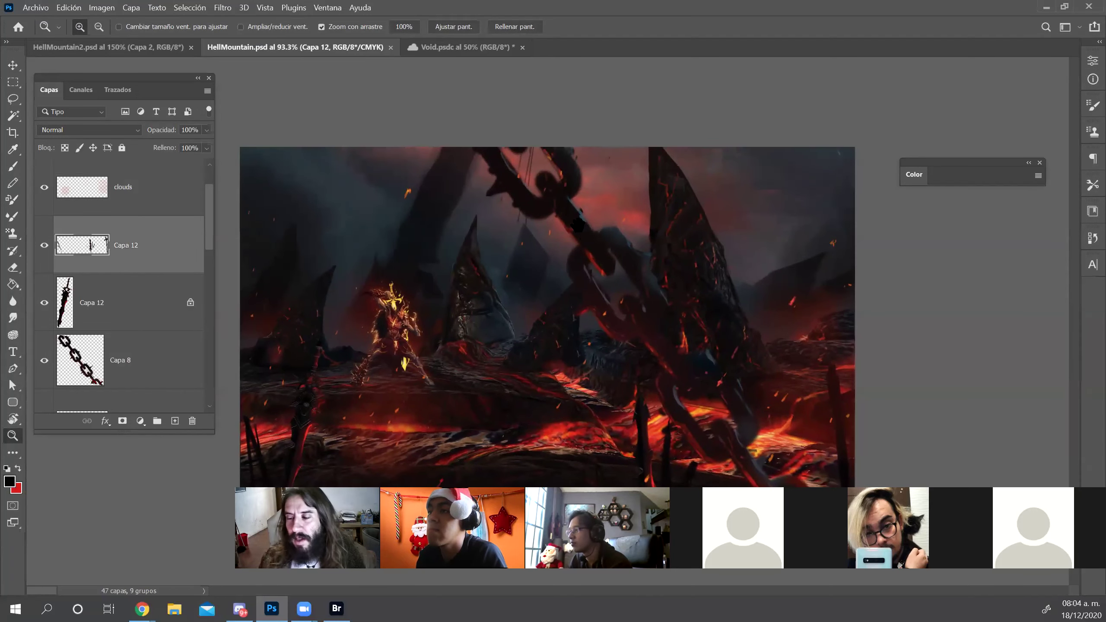
pyautogui.moveTo(604, 243); pyautogui.dragTo(576, 281)
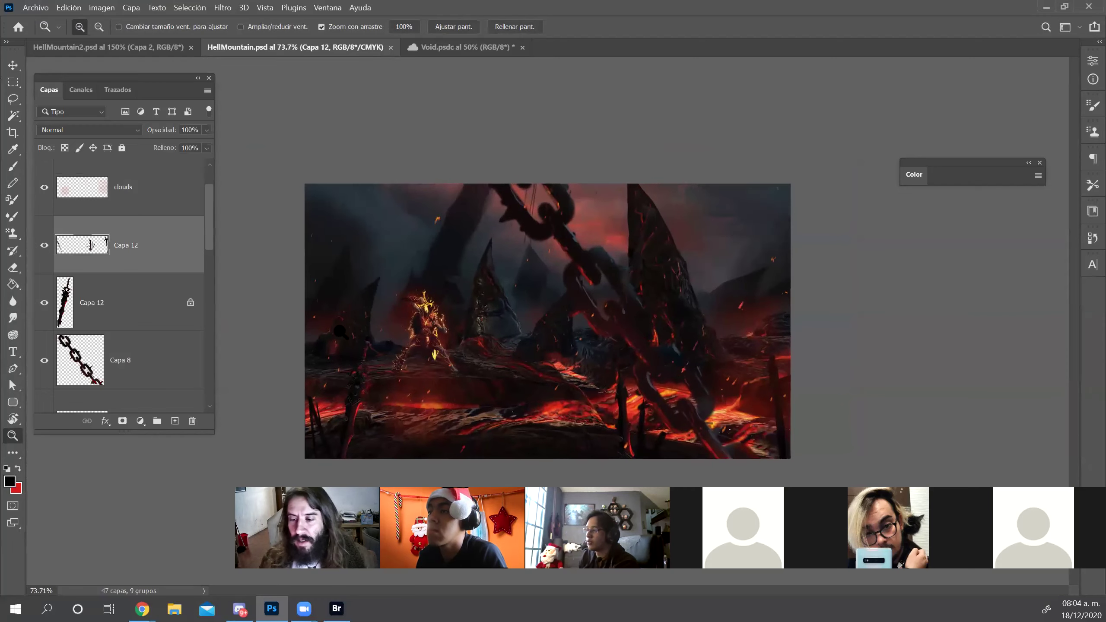
pyautogui.moveTo(480, 322); pyautogui.dragTo(427, 339)
pyautogui.press('f')
pyautogui.press('f')
pyautogui.press('f')
pyautogui.press('f')
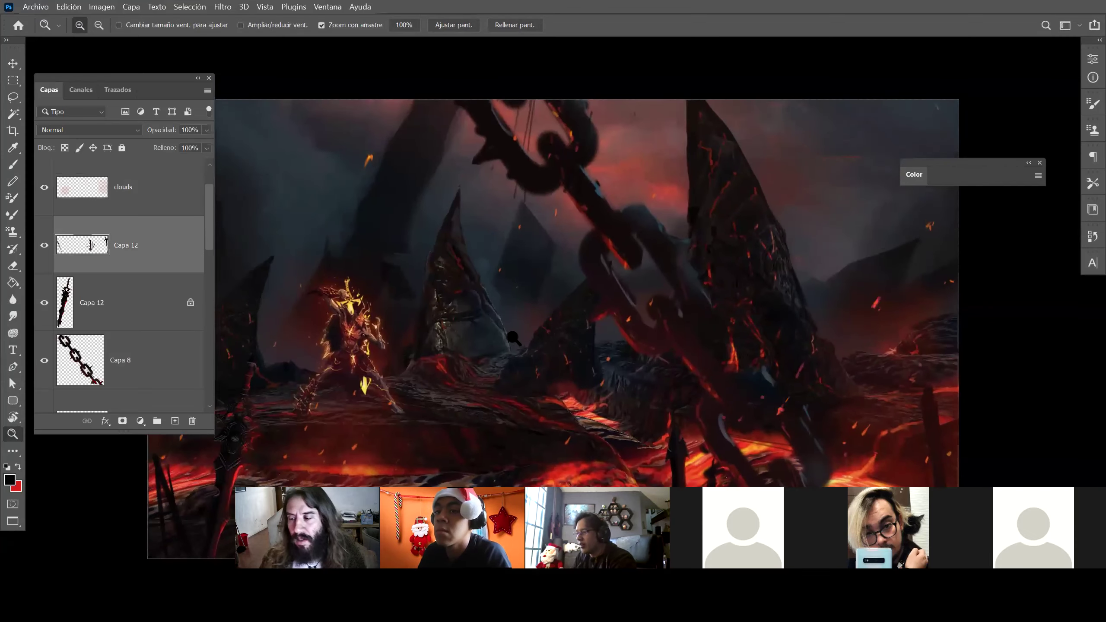
pyautogui.press('f')
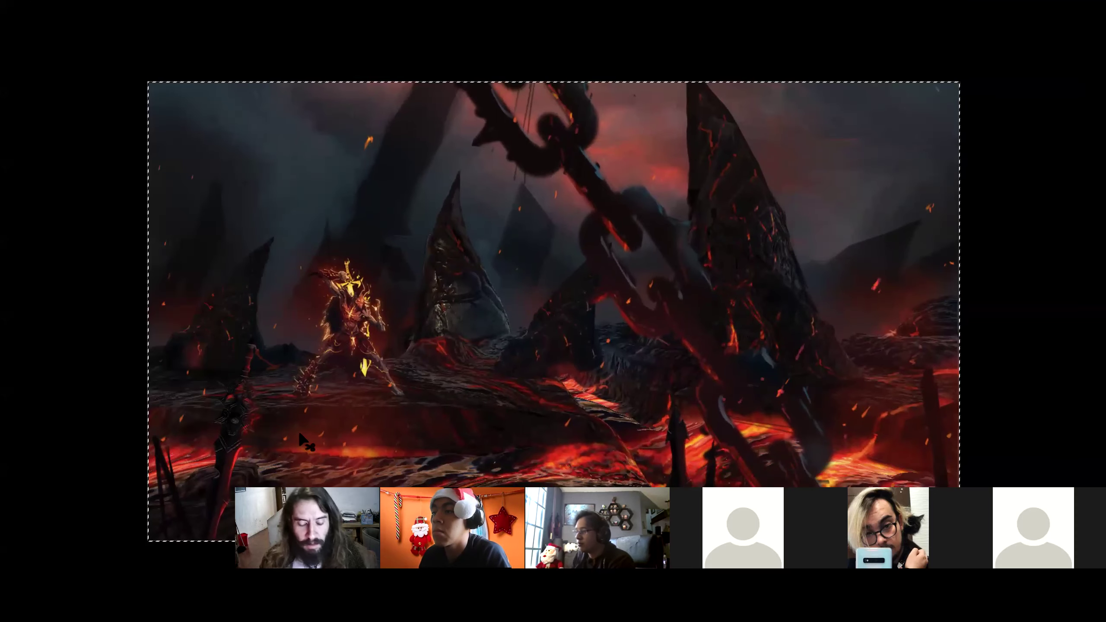
# Save the artwork as HellMountain in the Forsaken folder of the cloud documents
pyautogui.hotkey('ctrl', 's')
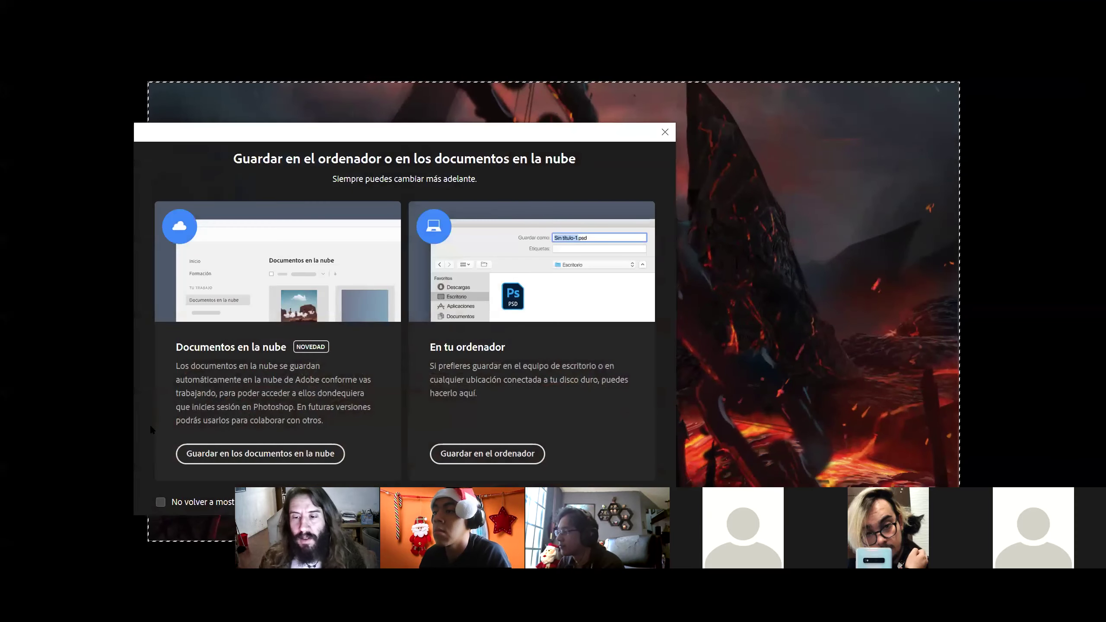
pyautogui.click(320, 451)
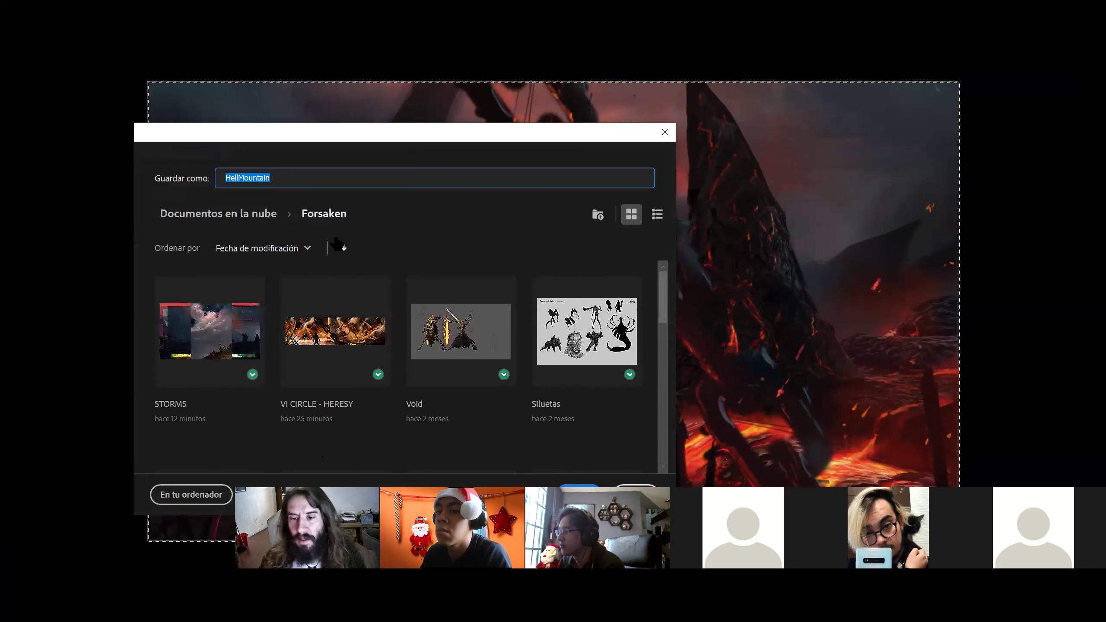
pyautogui.press('Return')
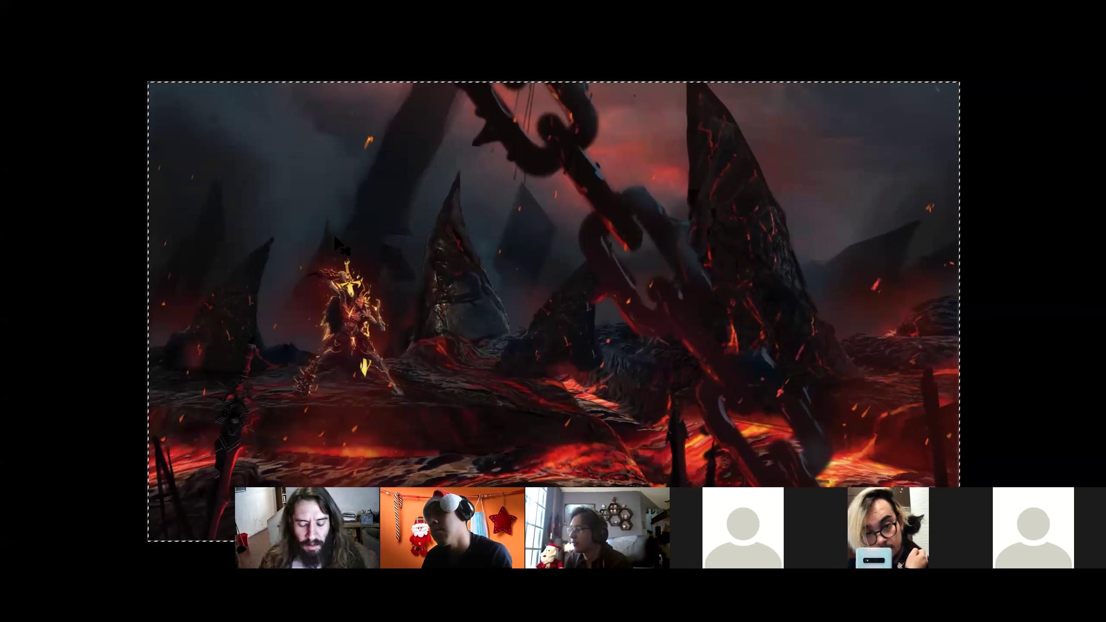
# Switch to Discord and post the copied artwork image in the open direct message conversation
pyautogui.hotkey('ctrl', 'd')
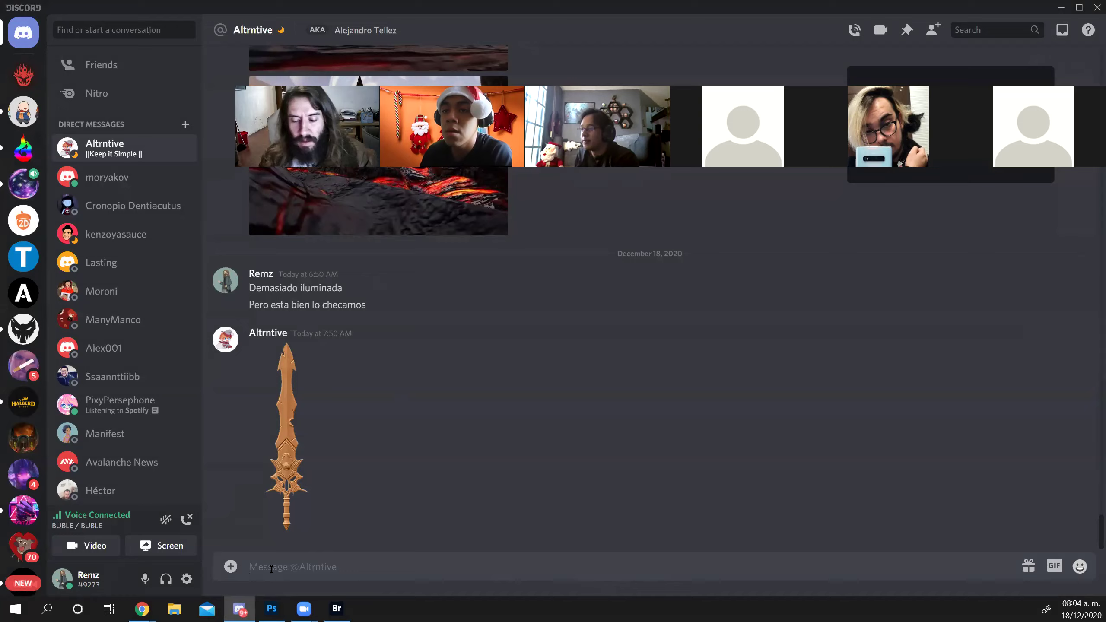
pyautogui.hotkey('ctrl', 'v')
pyautogui.press('Return')
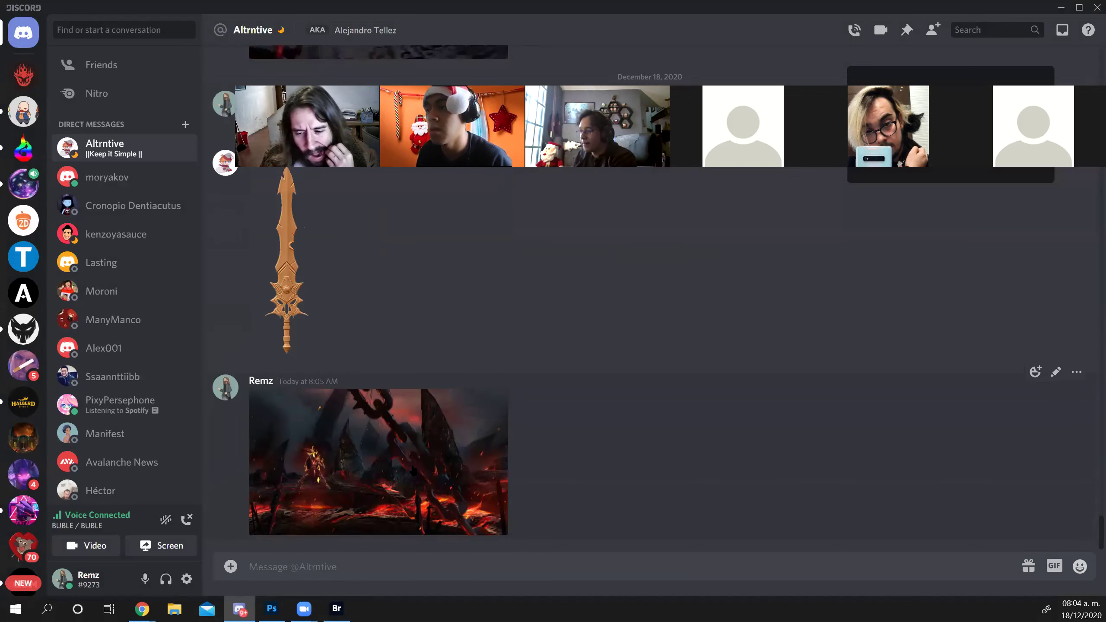
# View the posted artwork enlarged, and look back at the earlier volcanic rock renders in the conversation
pyautogui.click(412, 469)
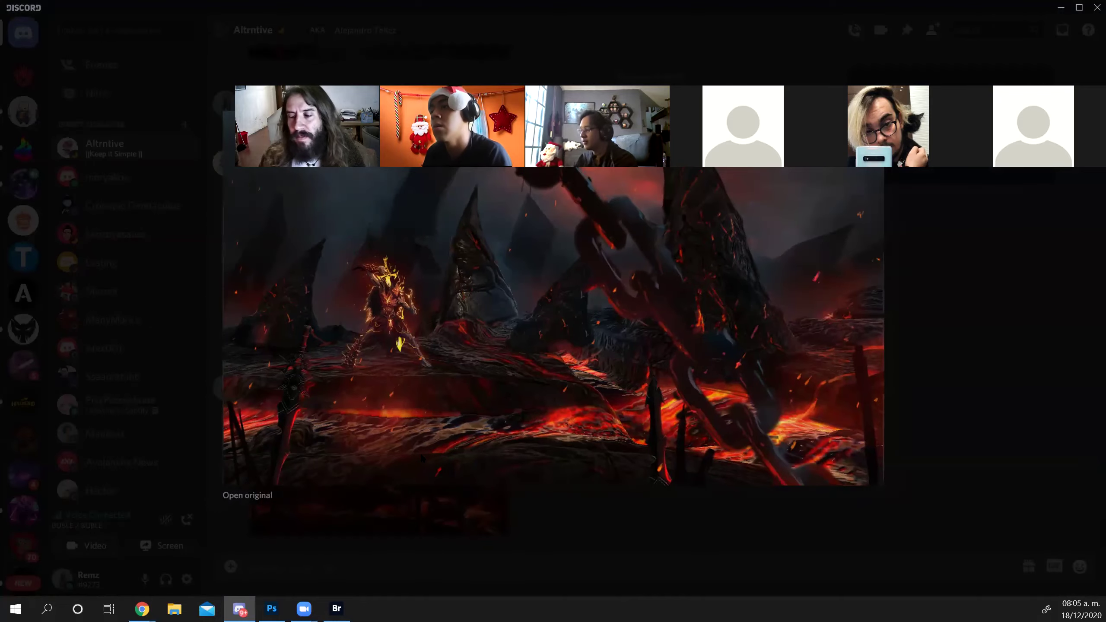
pyautogui.press('Escape')
pyautogui.scroll(-2, 439, 417)
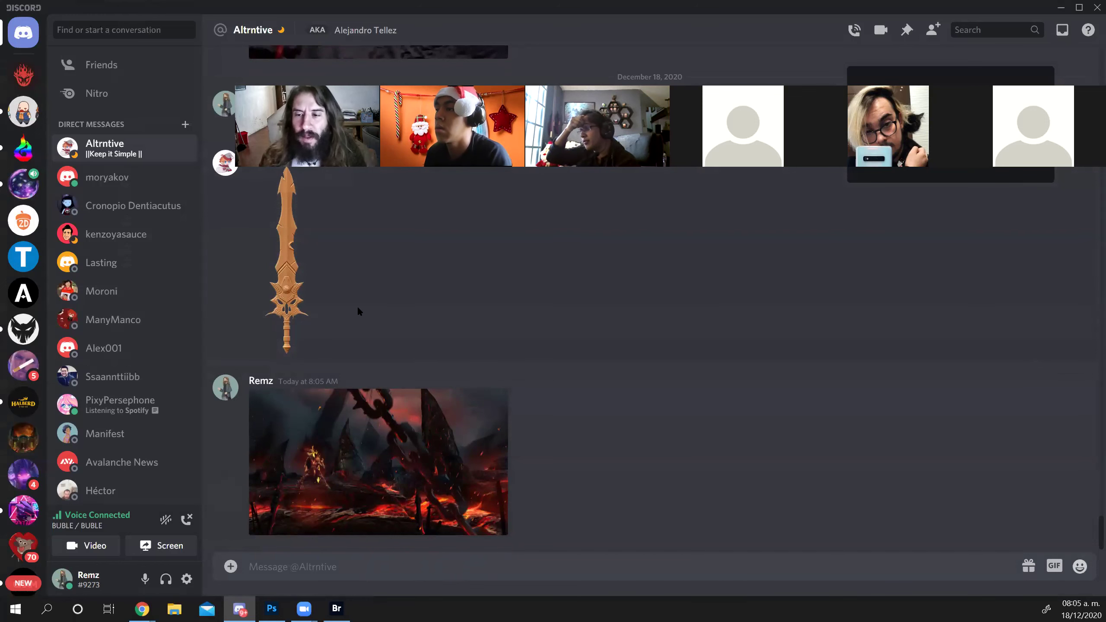
pyautogui.scroll(10, 358, 311)
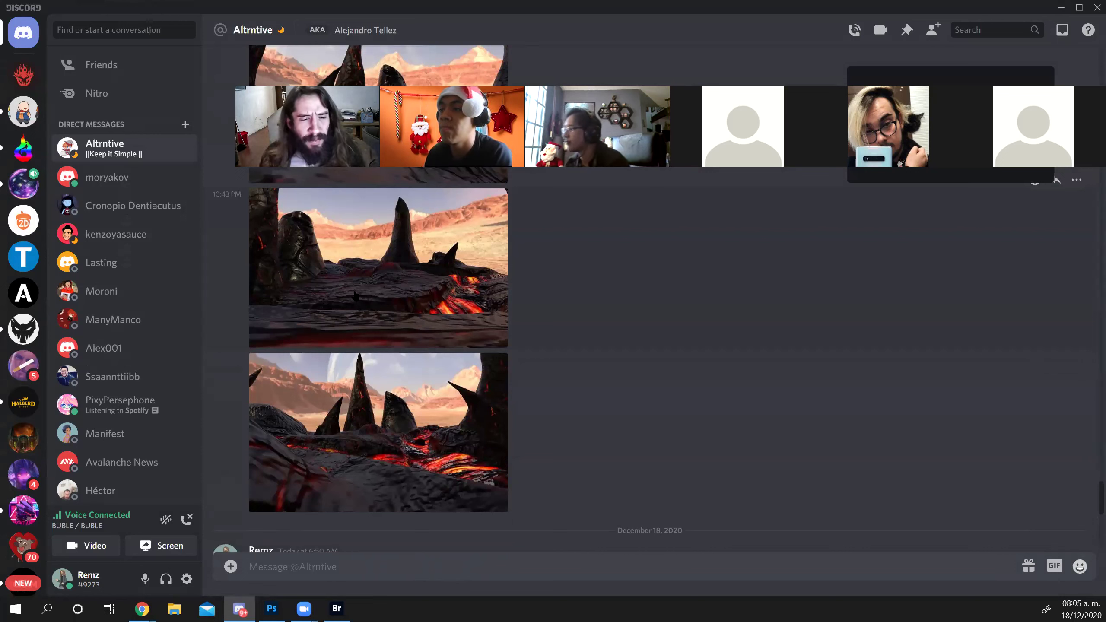
pyautogui.scroll(-5, 456, 275)
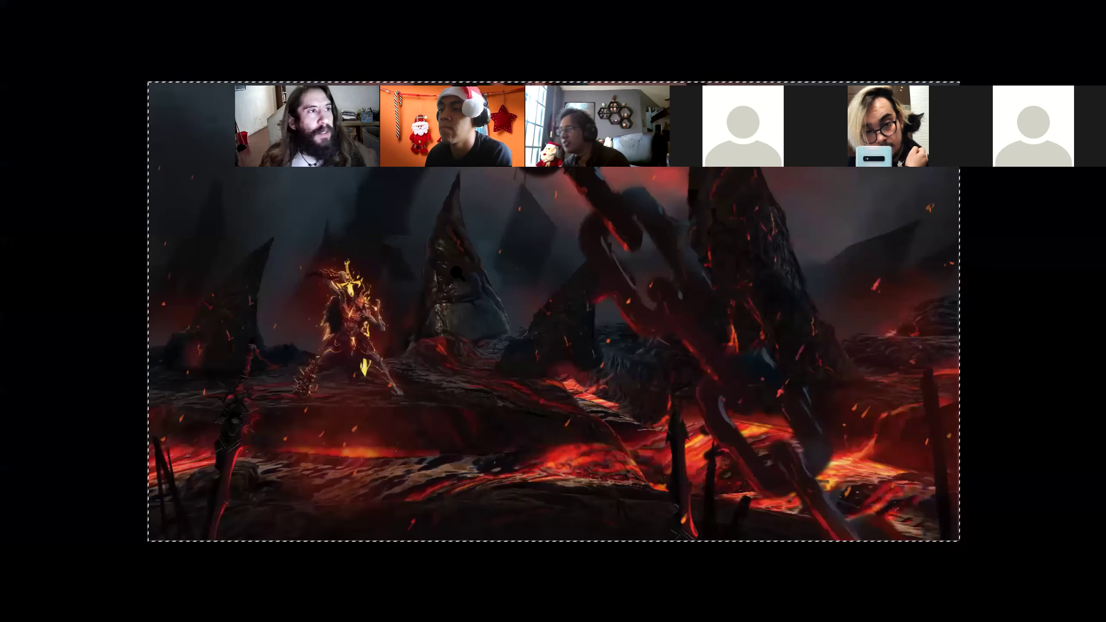
# Switch back to Photoshop and examine the whole hell landscape at several zoom levels and screen modes, including full screen
pyautogui.scroll(-3, 657, 348)
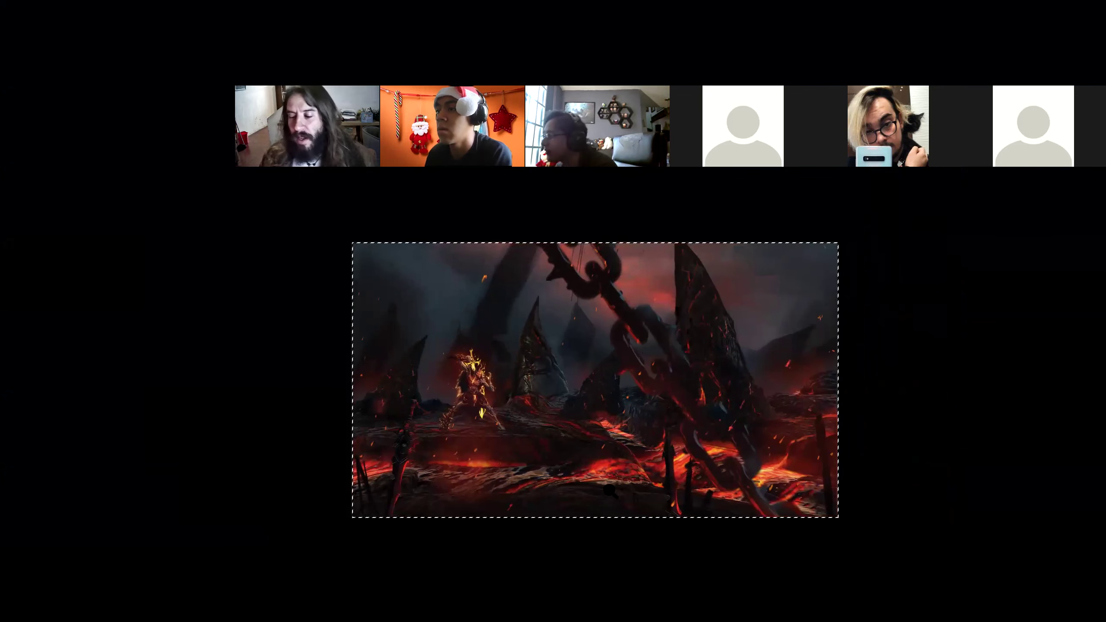
pyautogui.scroll(1, 627, 456)
pyautogui.scroll(1, 634, 452)
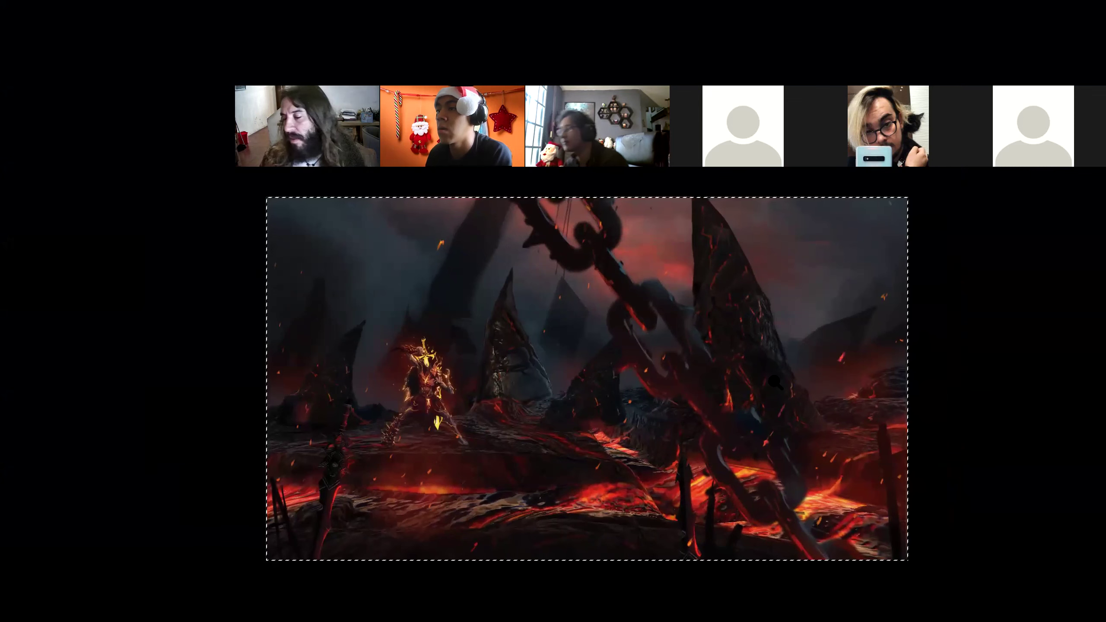
pyautogui.scroll(-2, 760, 385)
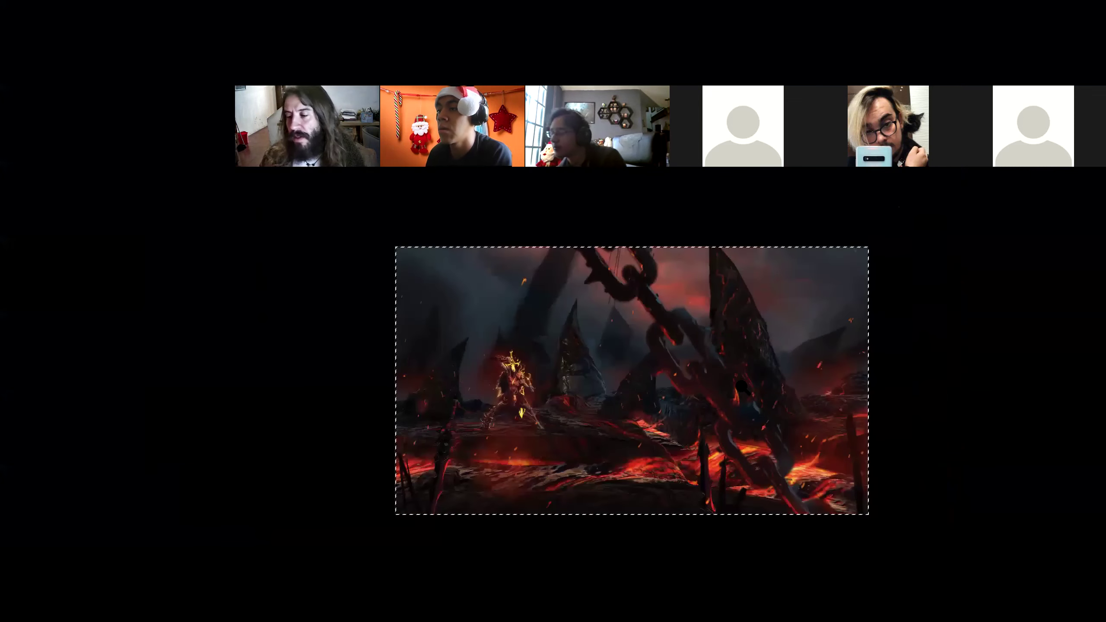
pyautogui.scroll(2, 614, 376)
pyautogui.moveTo(657, 368); pyautogui.dragTo(590, 383)
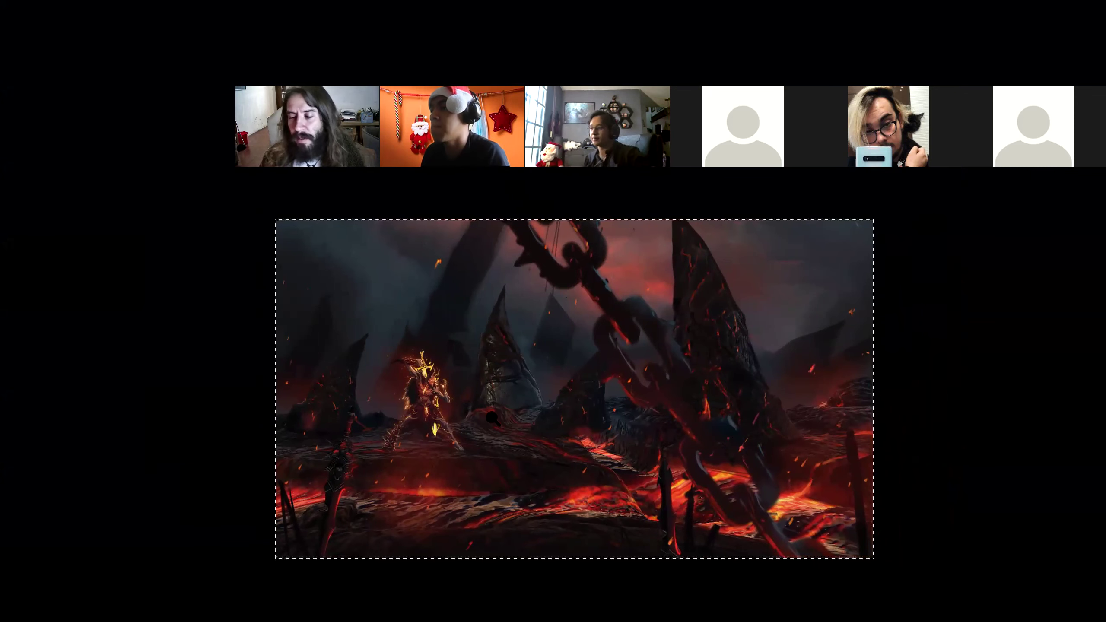
pyautogui.press('Tab')
pyautogui.press('Tab')
pyautogui.press('Tab')
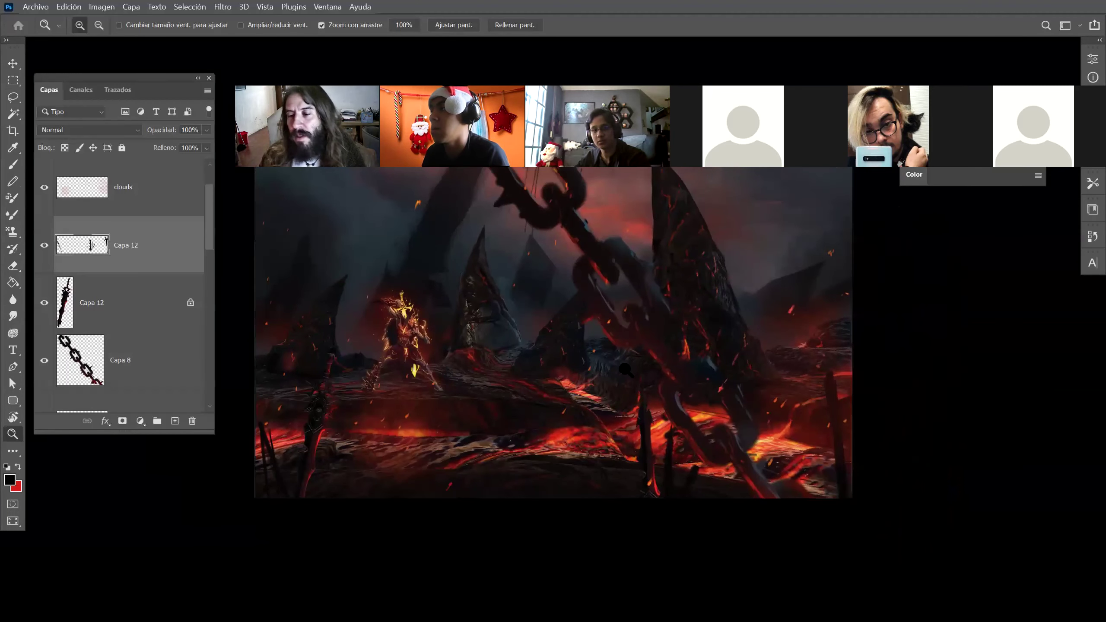
pyautogui.press('f')
pyautogui.press('f')
pyautogui.hotkey('ctrl', 'a')
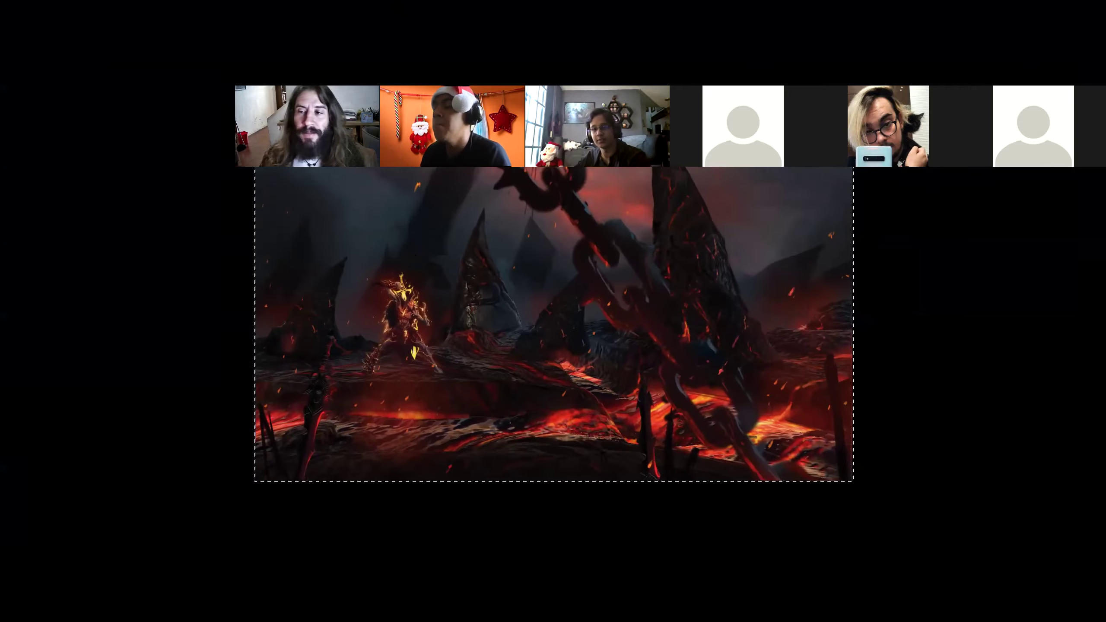
# Leave the full-screen view, save the Void.psdc character document, and close it
pyautogui.press('f')
pyautogui.click(479, 47)
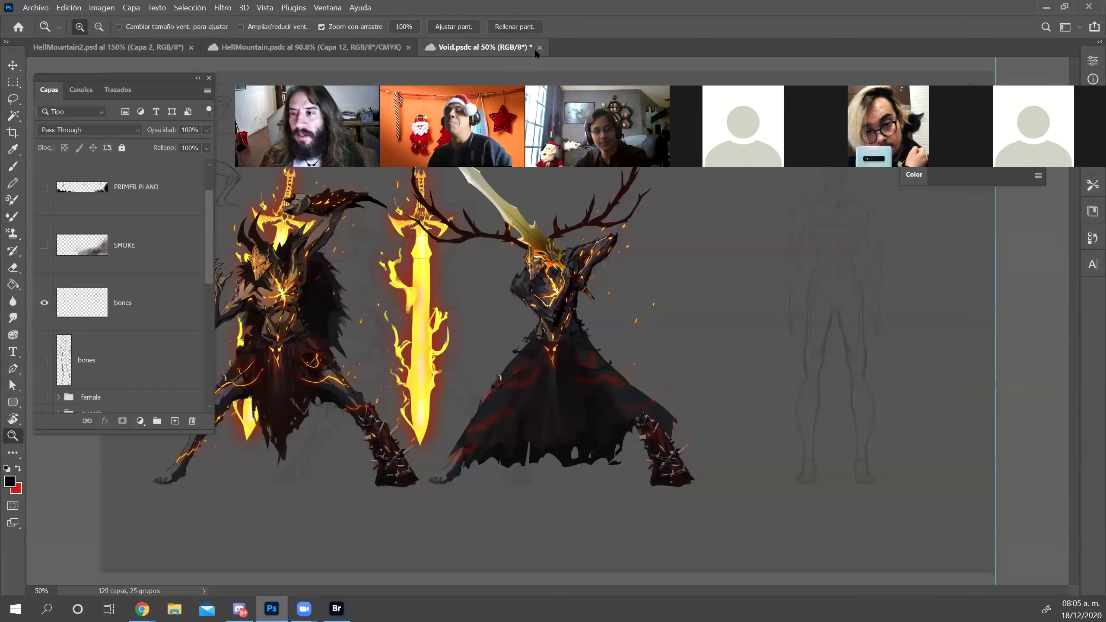
pyautogui.hotkey('ctrl', 's')
pyautogui.hotkey('ctrl', 'w')
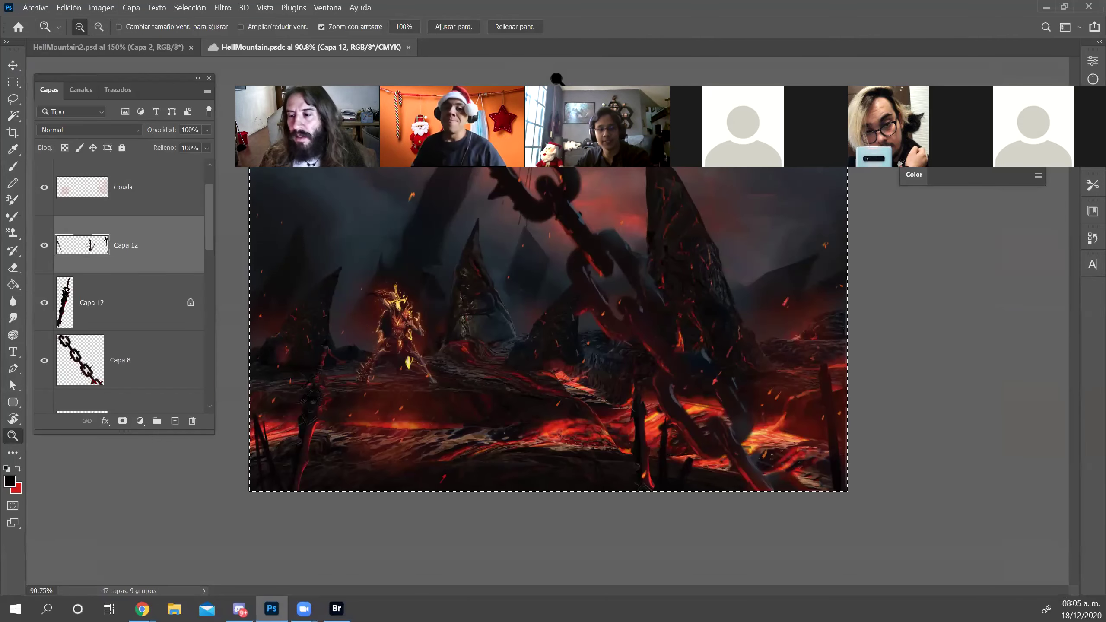
# Check the HellMountain composition at reduced and enlarged zoom, and close the document
pyautogui.moveTo(593, 200); pyautogui.dragTo(580, 217)
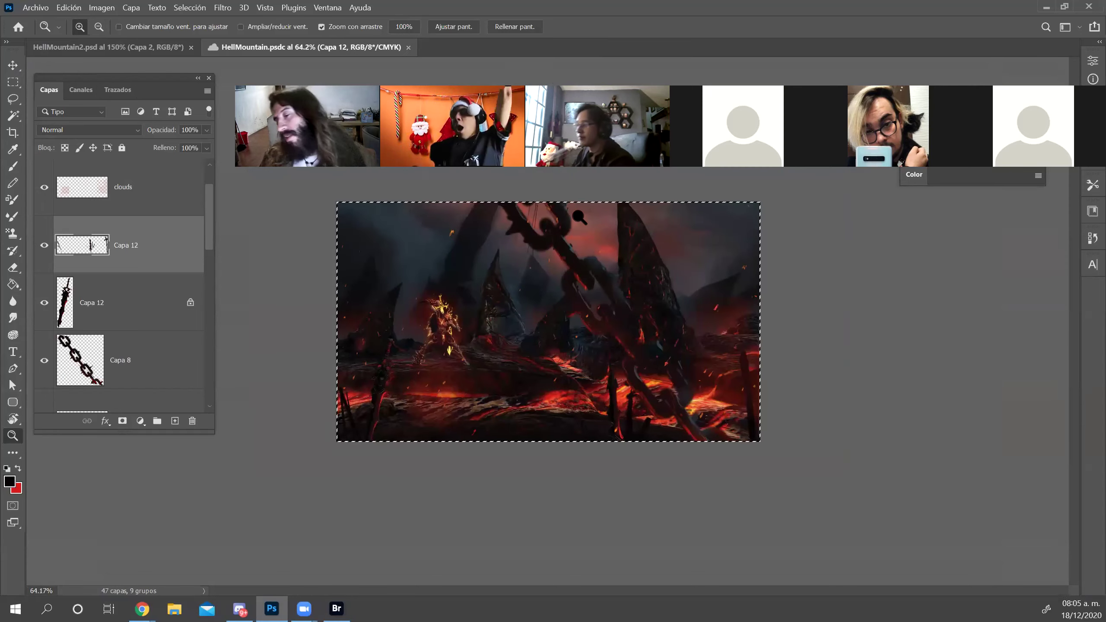
pyautogui.moveTo(579, 216); pyautogui.dragTo(576, 236)
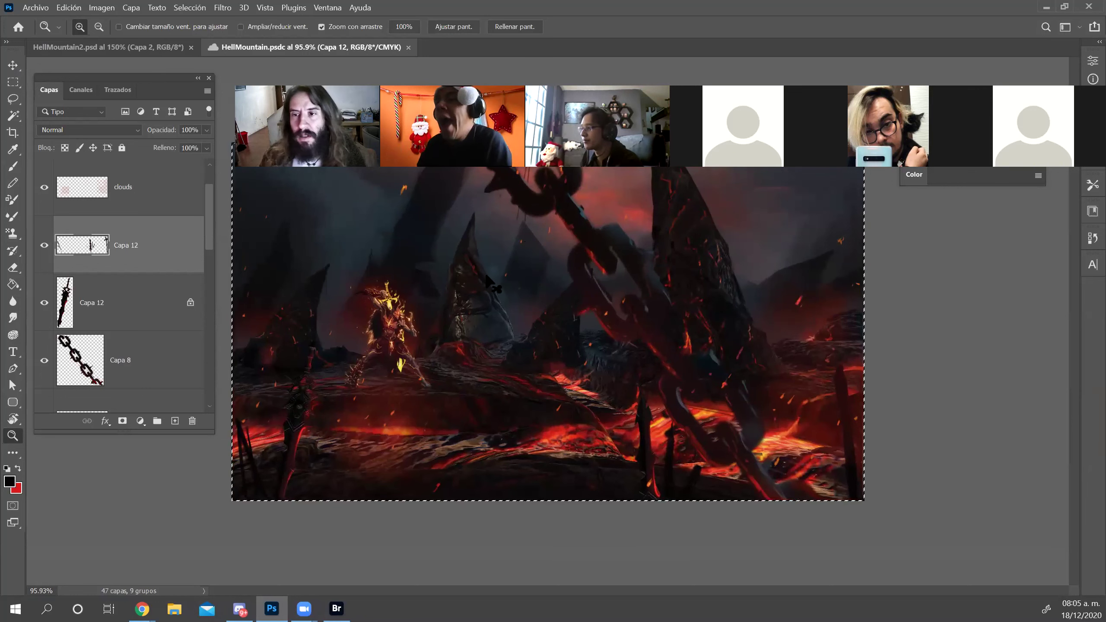
pyautogui.hotkey('ctrl', 'w')
pyautogui.moveTo(573, 293); pyautogui.dragTo(563, 291)
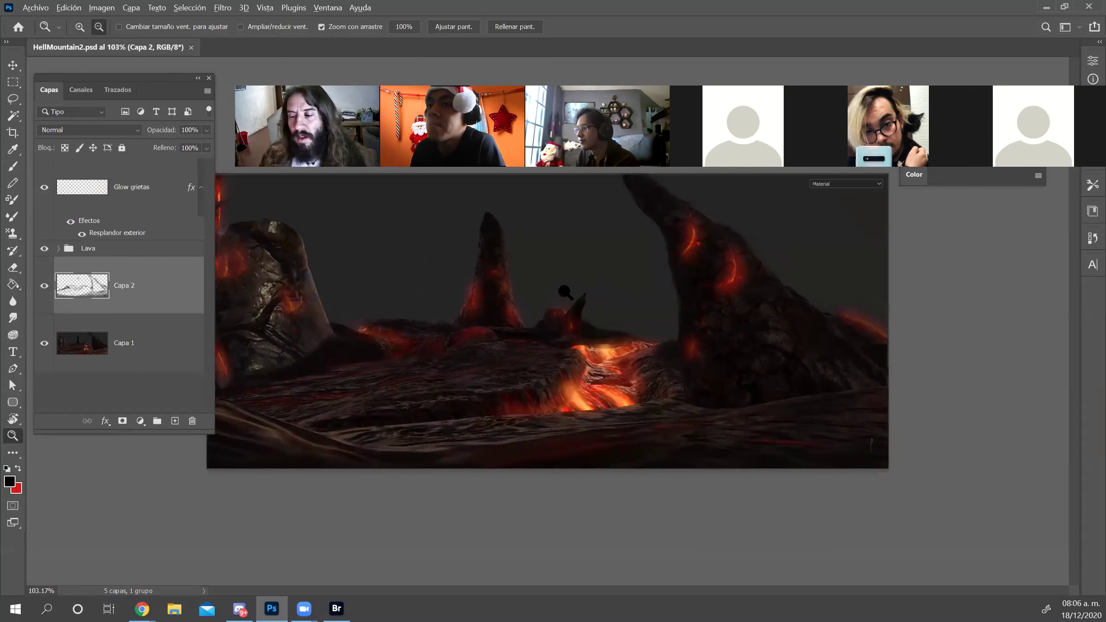
# Switch to Discord and examine the volcanic rock renders in the conversation, viewing the spike and lava scenes enlarged
pyautogui.hotkey('alt', 'Tab')
pyautogui.scroll(10, 514, 341)
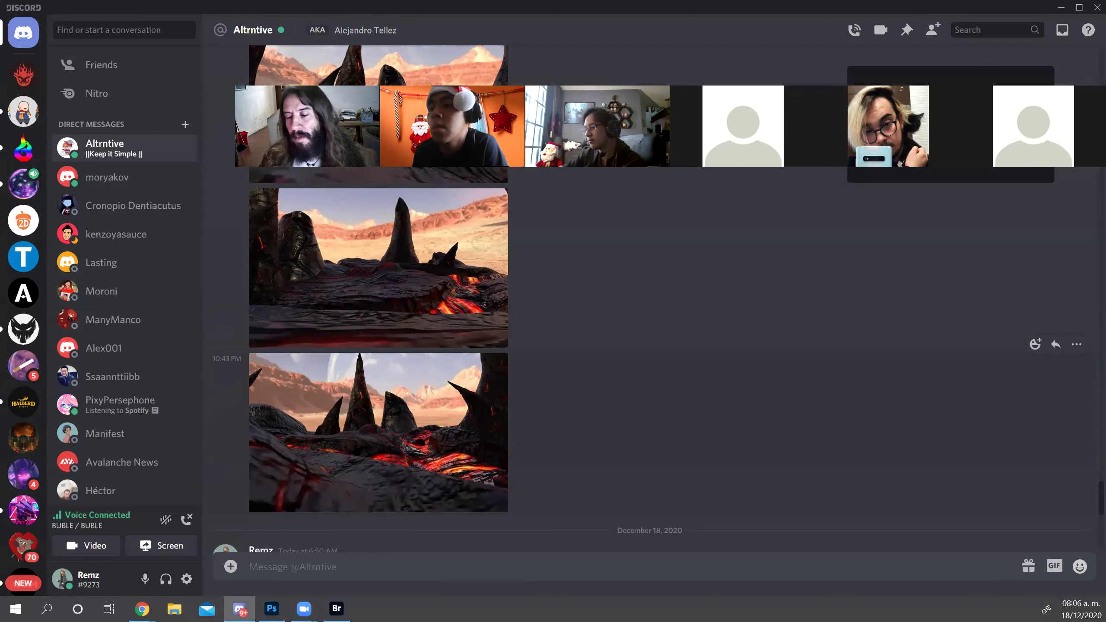
pyautogui.scroll(4, 367, 479)
pyautogui.scroll(-4, 367, 453)
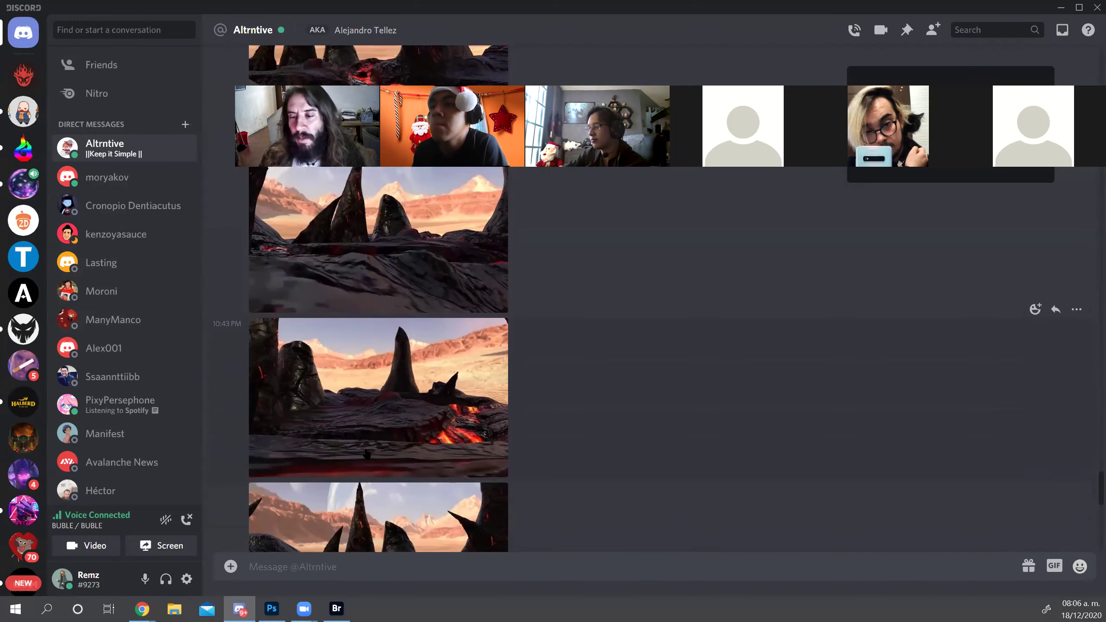
pyautogui.click(367, 453)
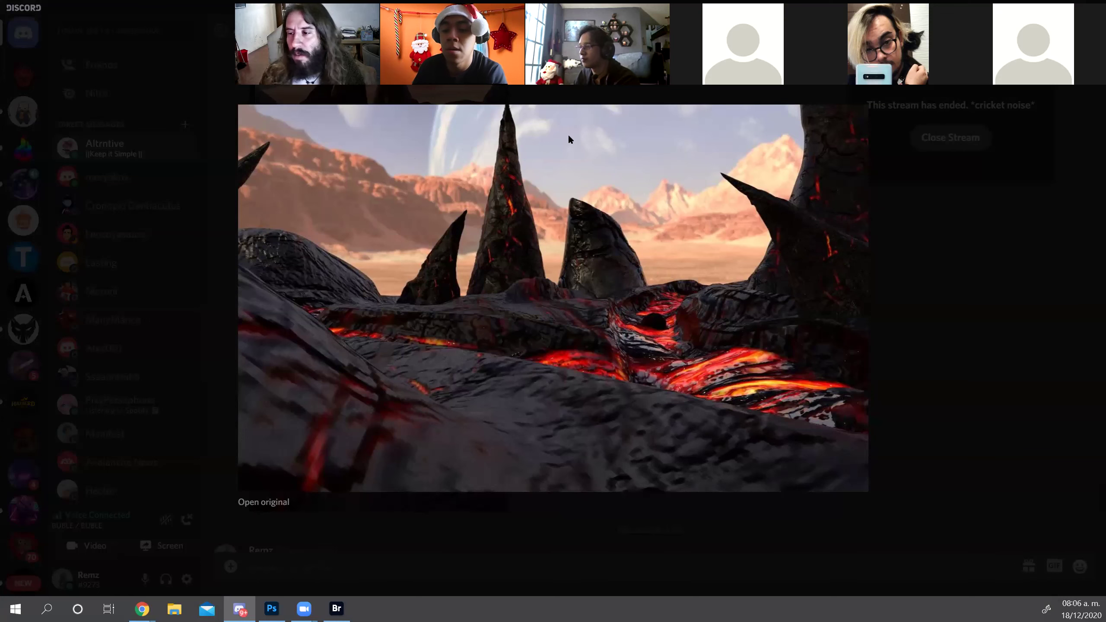
pyautogui.click(330, 501)
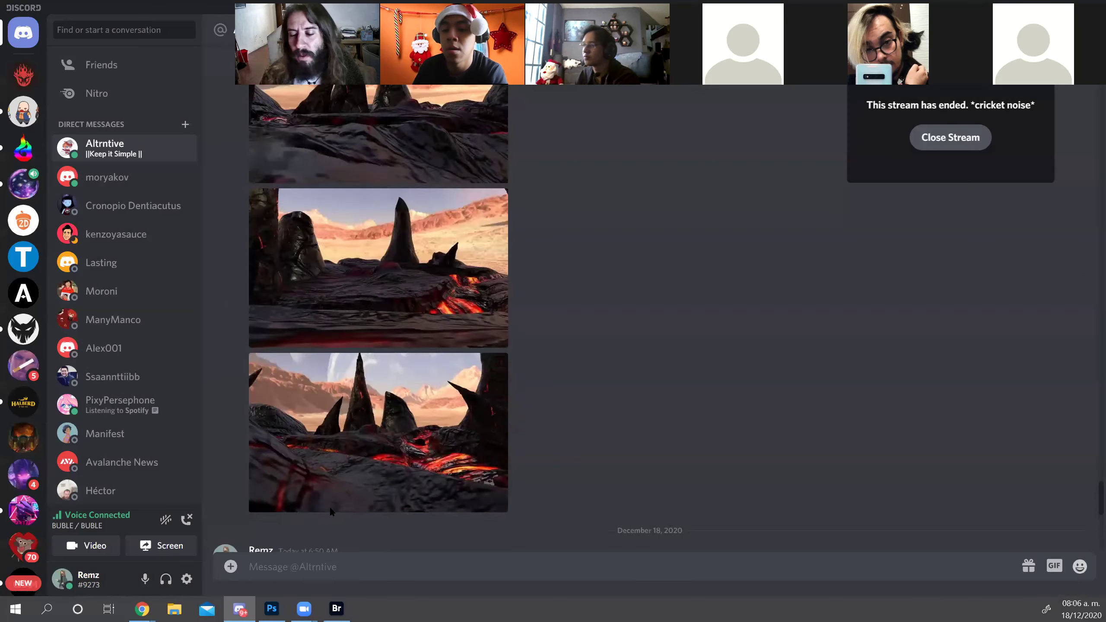
pyautogui.scroll(-10, 344, 467)
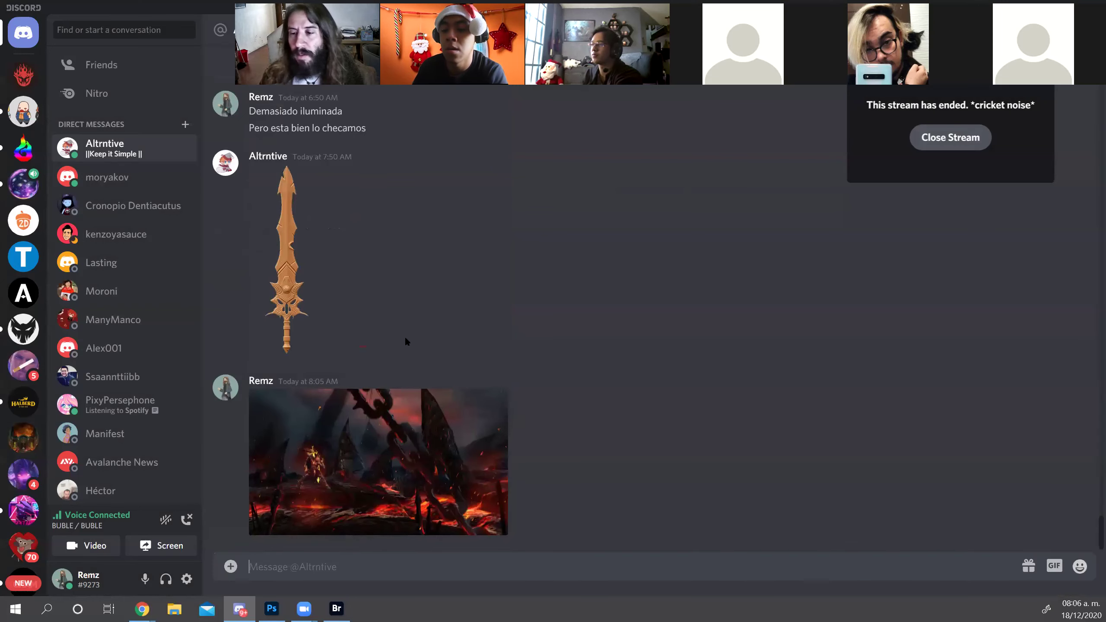
# Enlarge the lava river render with tall spikes again, and compare it with the earlier environment renders in the conversation
pyautogui.scroll(5, 329, 262)
pyautogui.click(397, 271)
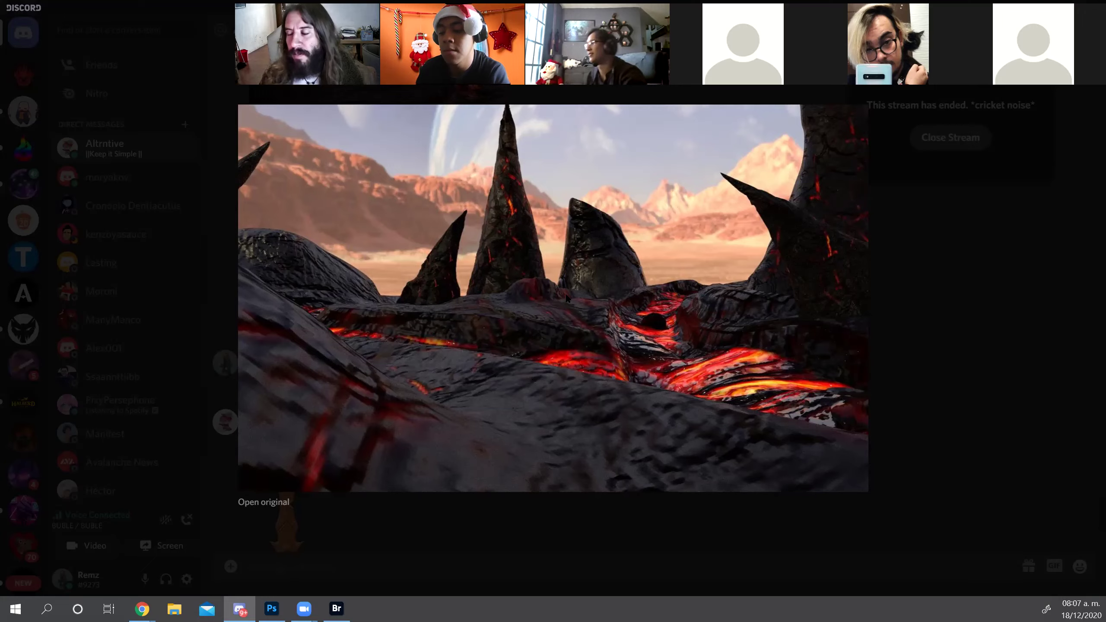
pyautogui.press('Escape')
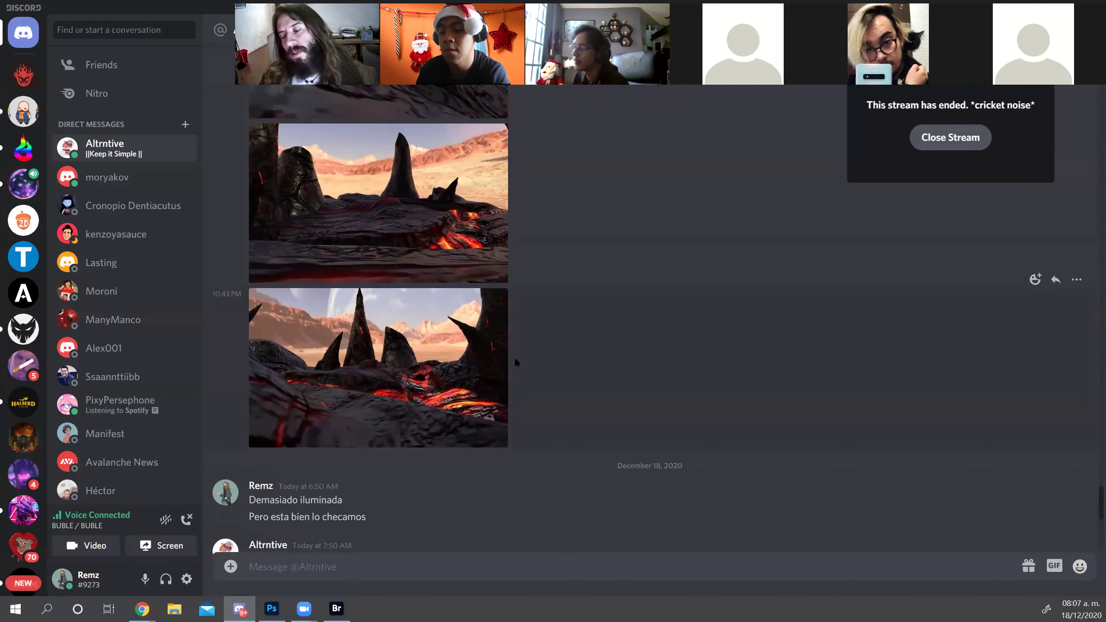
pyautogui.scroll(-10, 515, 355)
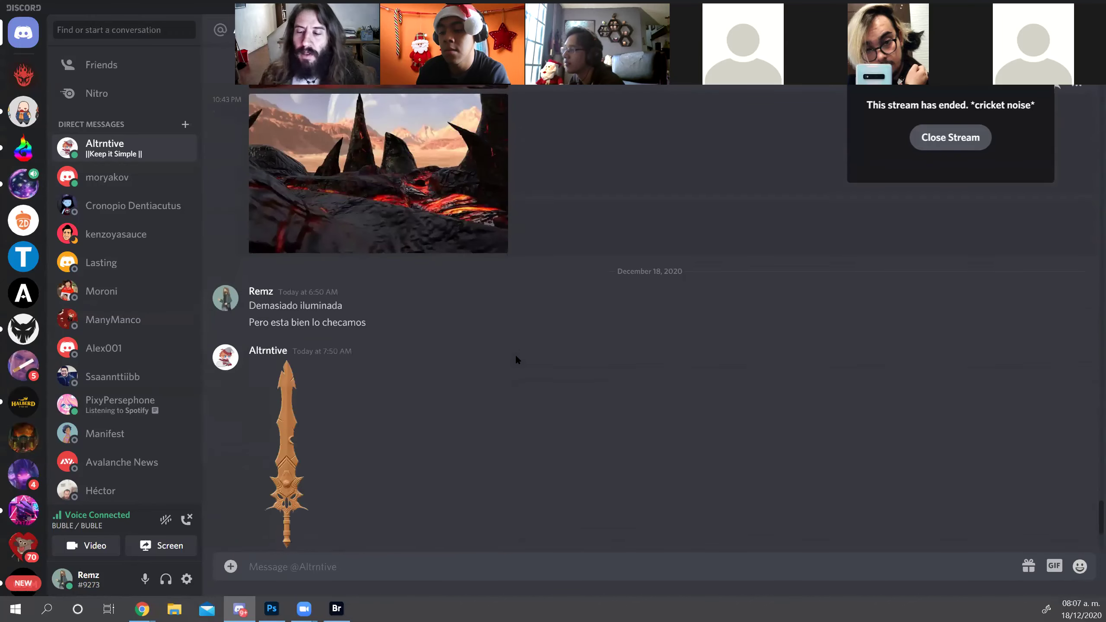
pyautogui.scroll(8, 515, 355)
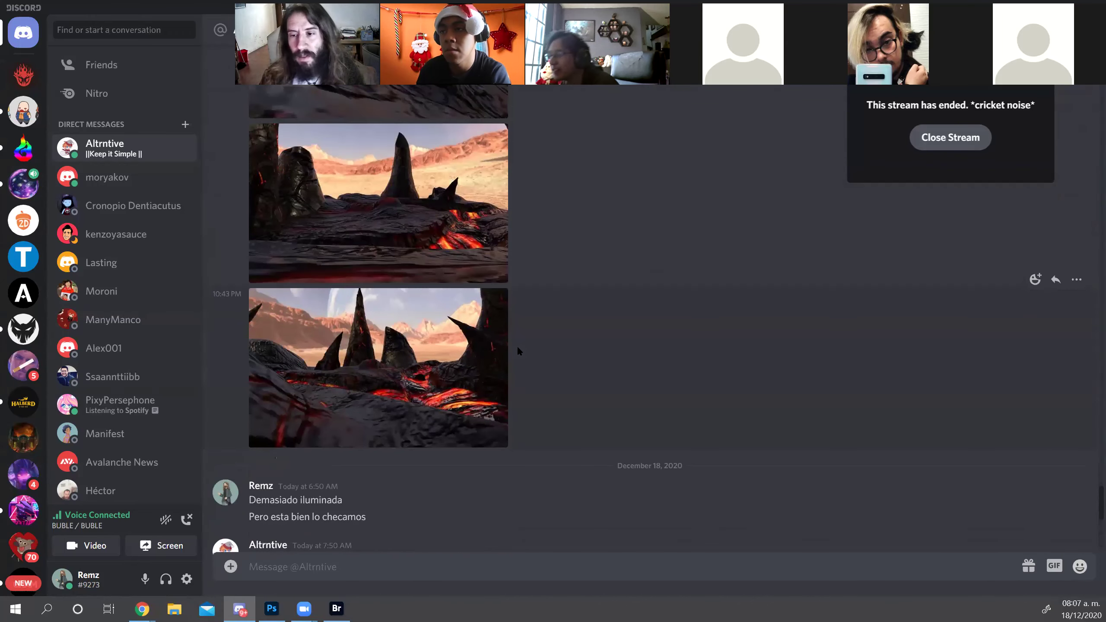
pyautogui.scroll(3, 516, 346)
pyautogui.scroll(-3, 517, 346)
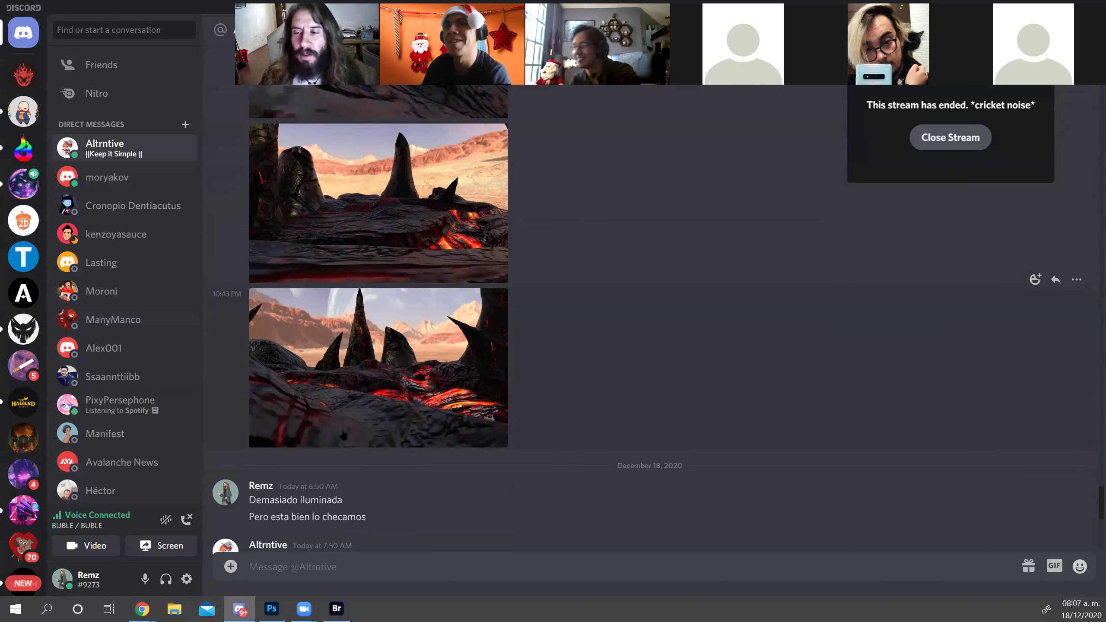
pyautogui.scroll(3, 343, 436)
pyautogui.scroll(2, 344, 435)
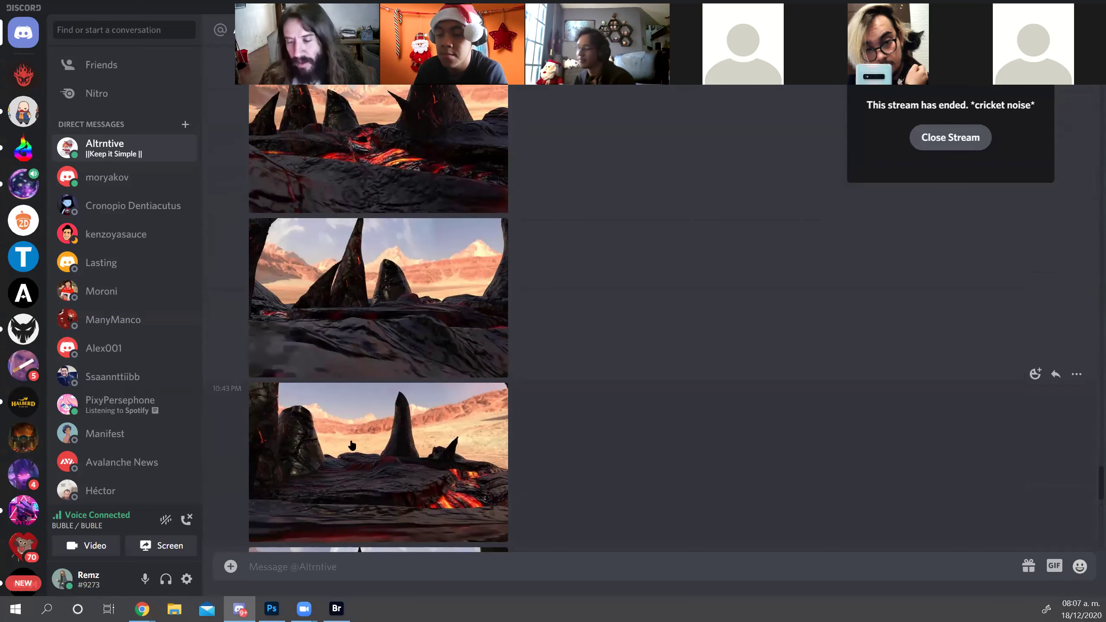
pyautogui.scroll(5, 333, 451)
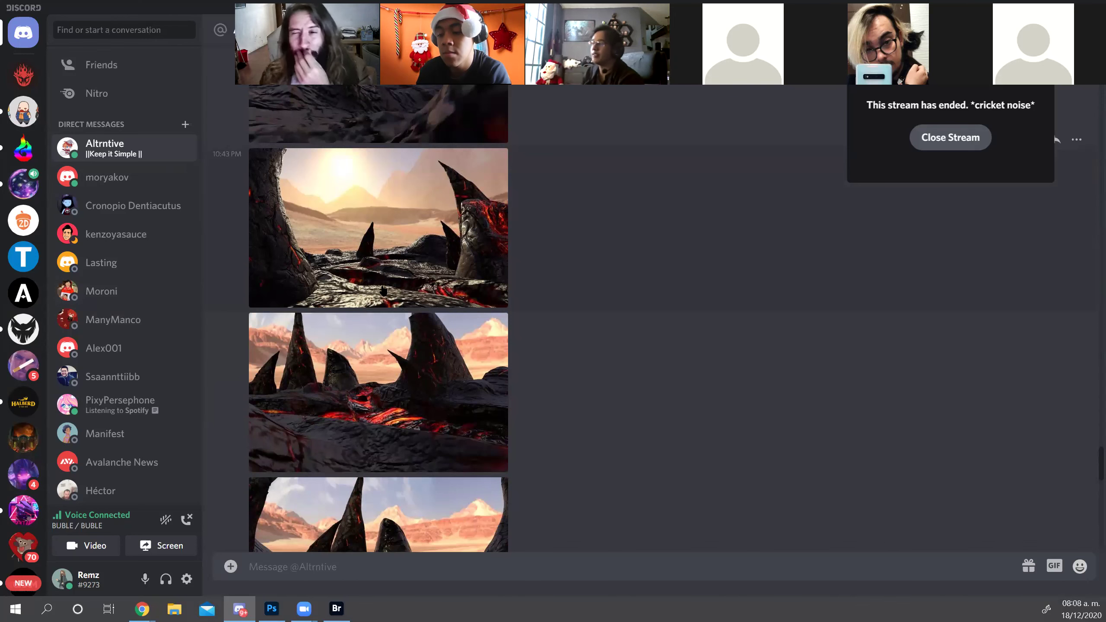
# Return to the most recently posted hell landscape artwork in the conversation and view it enlarged
pyautogui.scroll(-4, 447, 311)
pyautogui.scroll(-12, 448, 310)
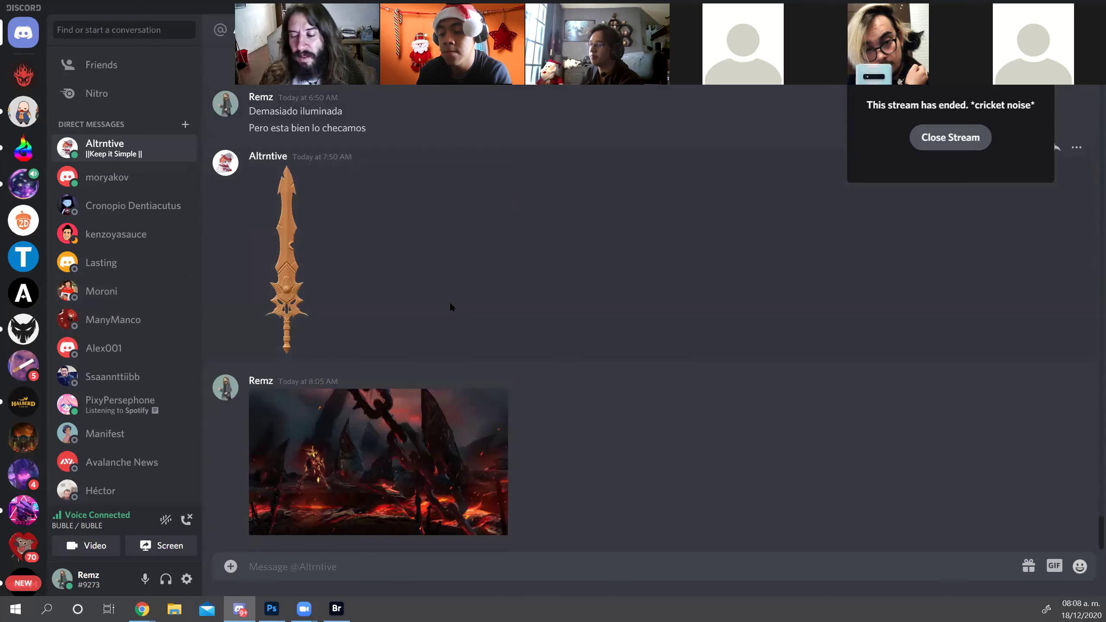
pyautogui.scroll(2, 452, 304)
pyautogui.scroll(-2, 452, 304)
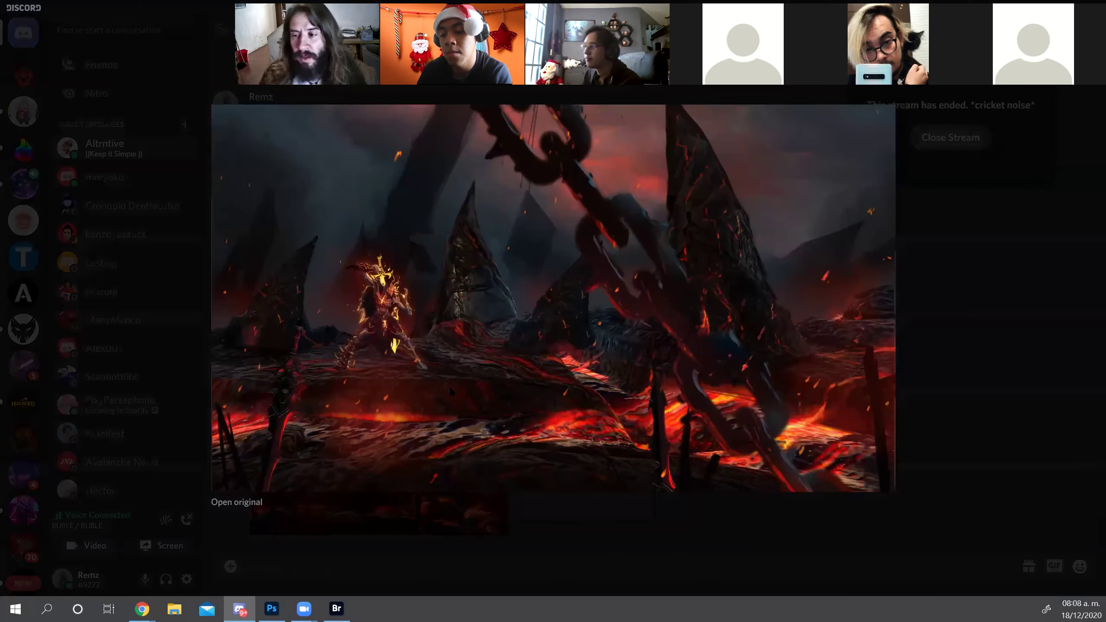
pyautogui.click(420, 416)
pyautogui.press('Escape')
pyautogui.scroll(4, 454, 371)
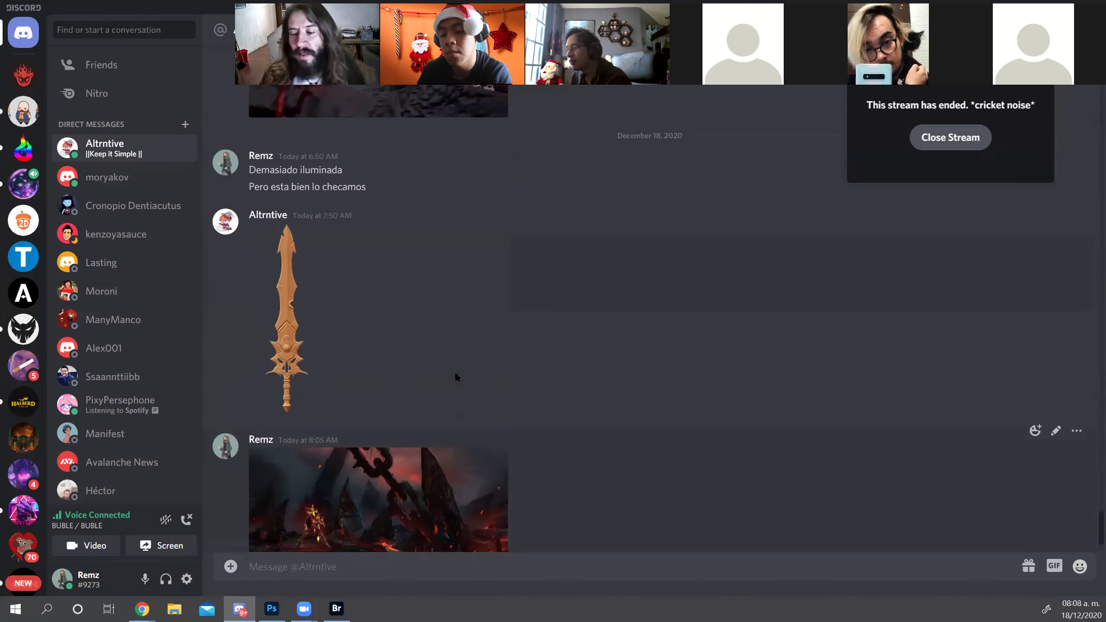
# Close the ended stream in Discord and switch to the Zoom meeting controls
pyautogui.scroll(5, 454, 371)
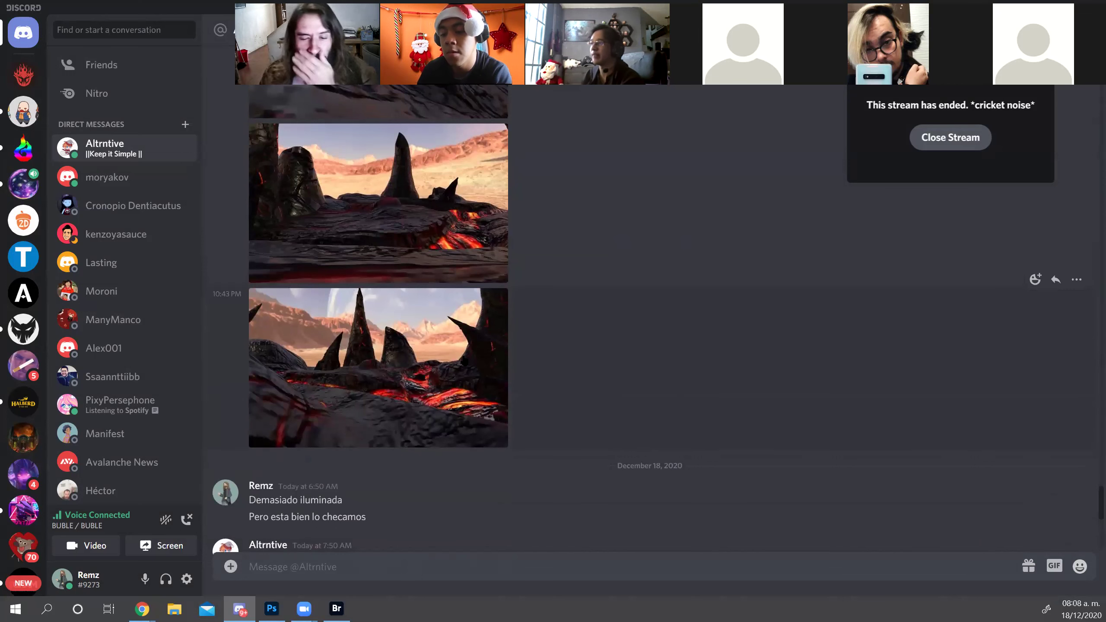
pyautogui.scroll(-2, 496, 209)
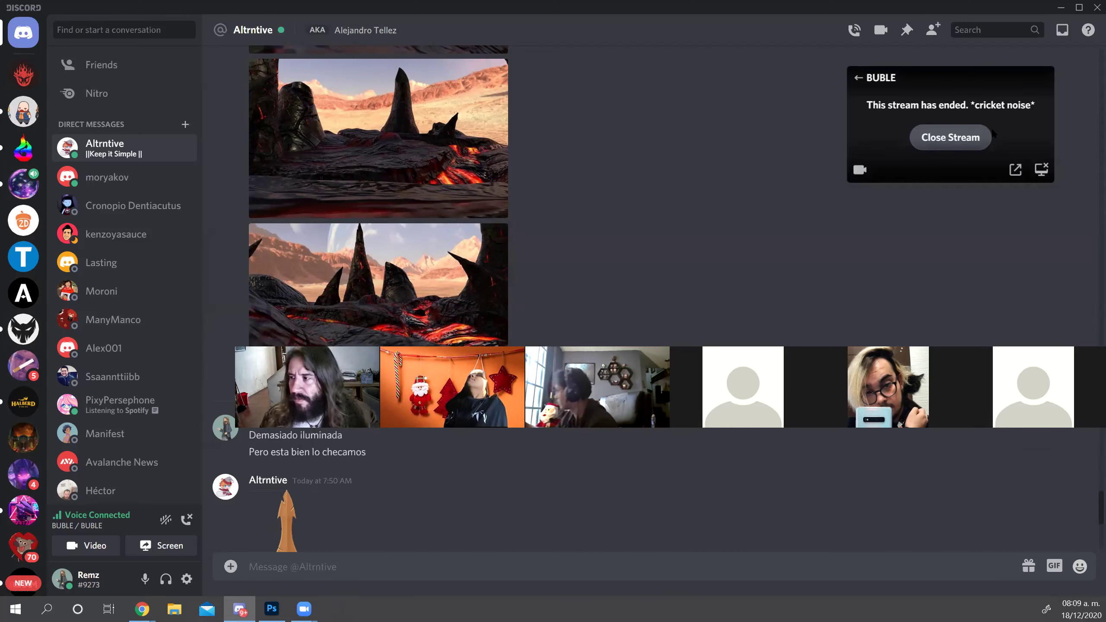
pyautogui.click(947, 137)
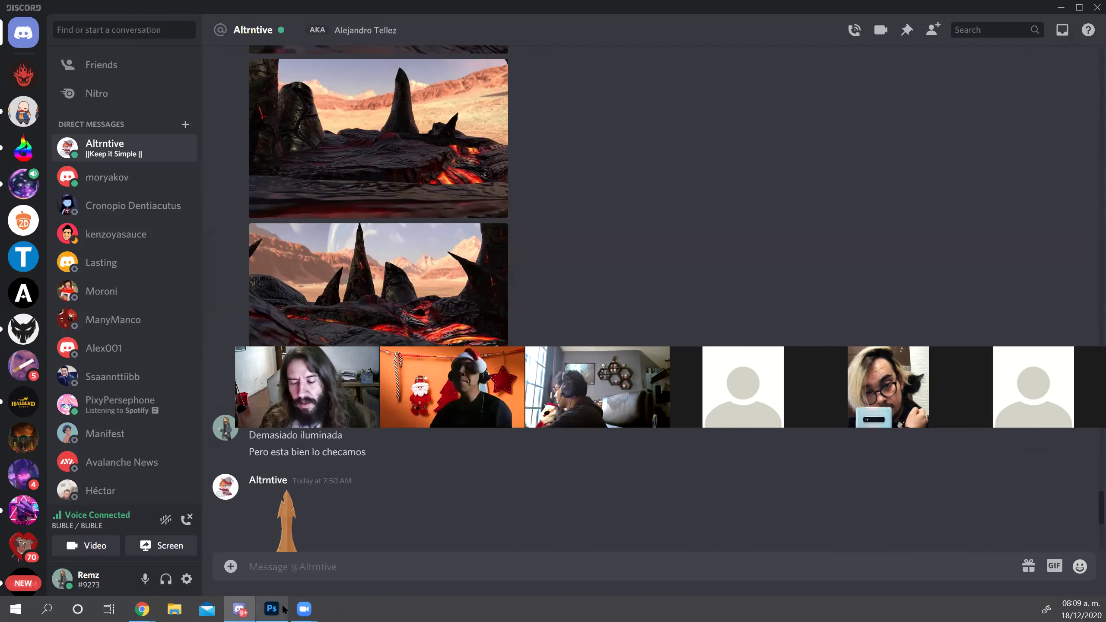
pyautogui.moveTo(308, 610)
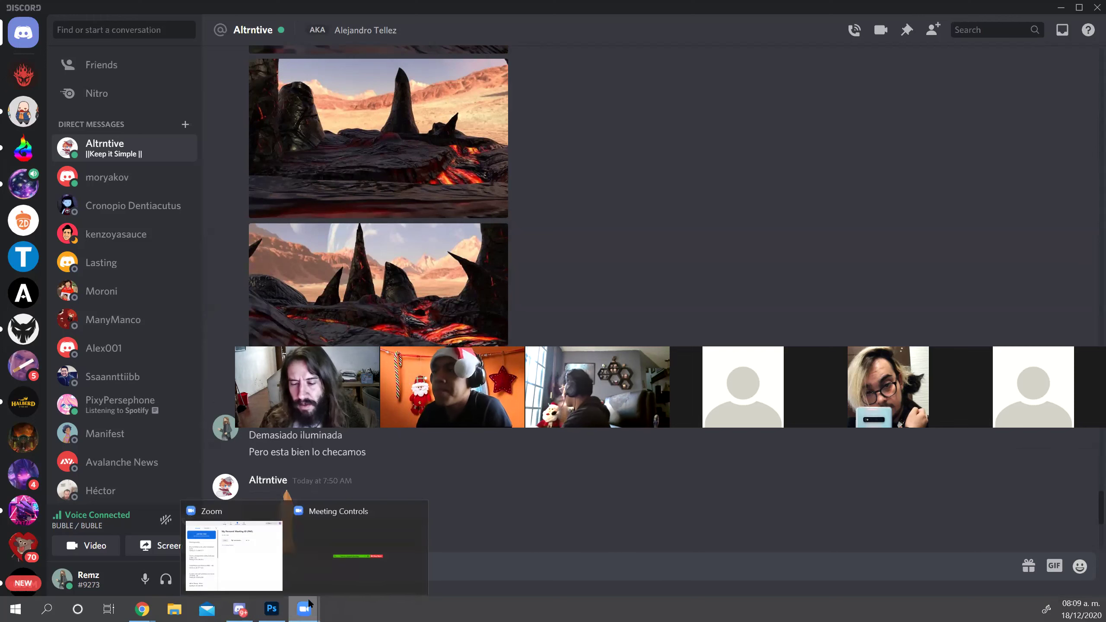
pyautogui.click(345, 542)
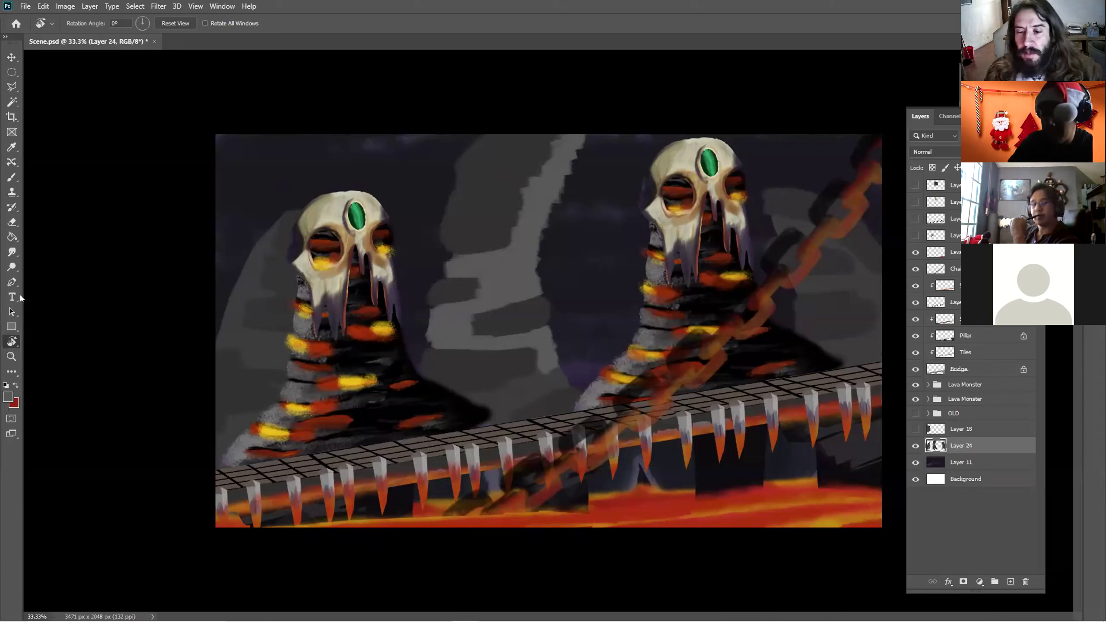
# Select the Brush Tool for painting in Scene.psd in Photoshop
pyautogui.click(11, 180)
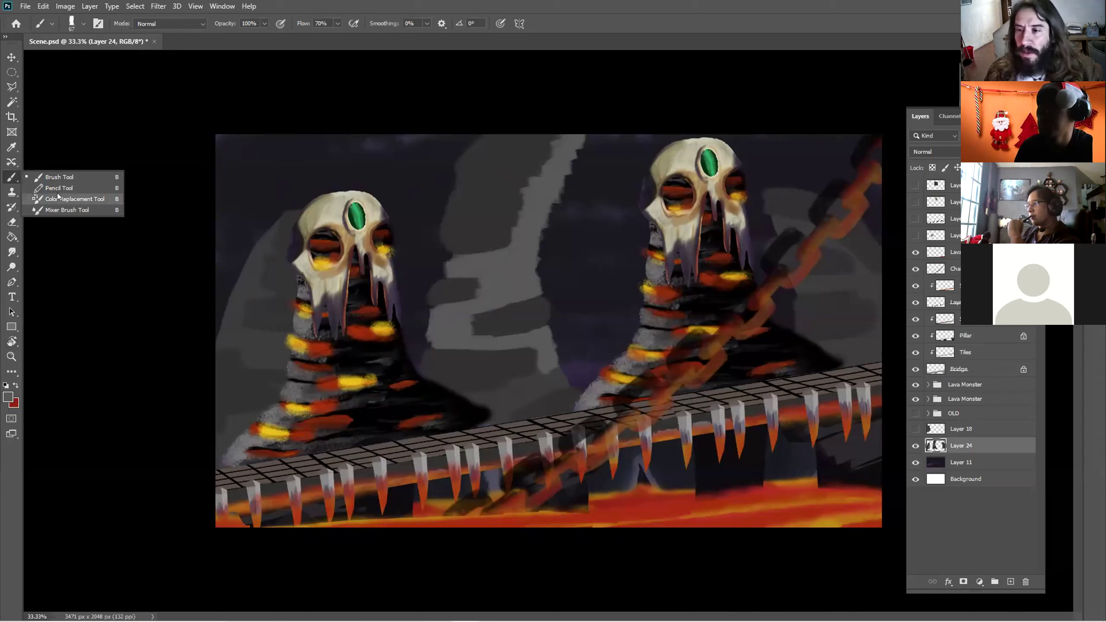
pyautogui.click(57, 178)
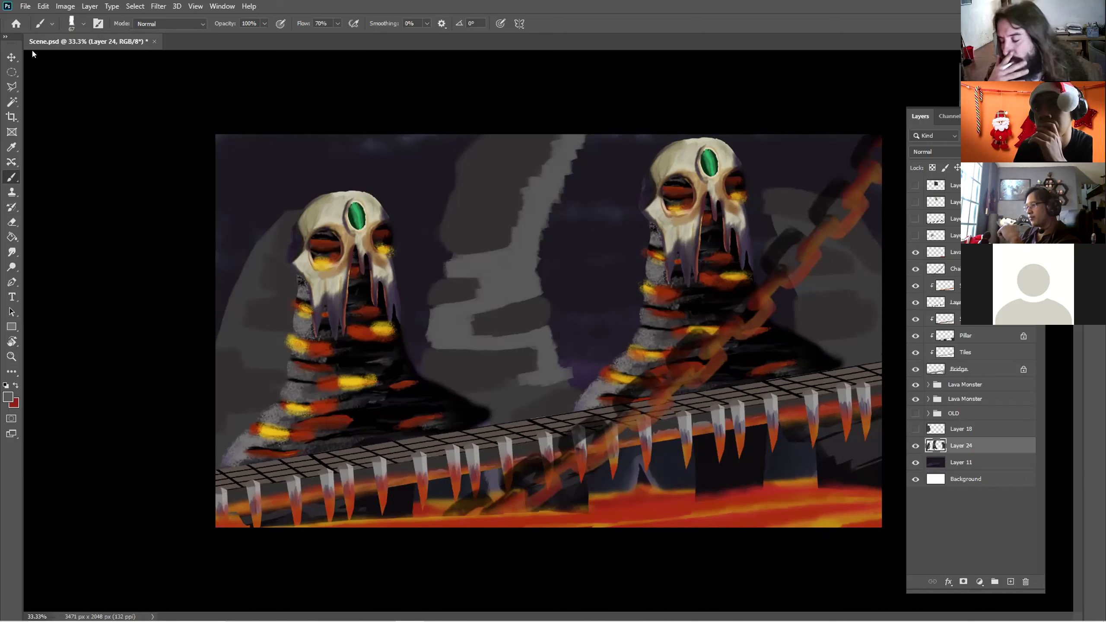
# Switch to File Explorer to view the contents of local disk E:, and return to the Photoshop scene
pyautogui.moveTo(204, 619)
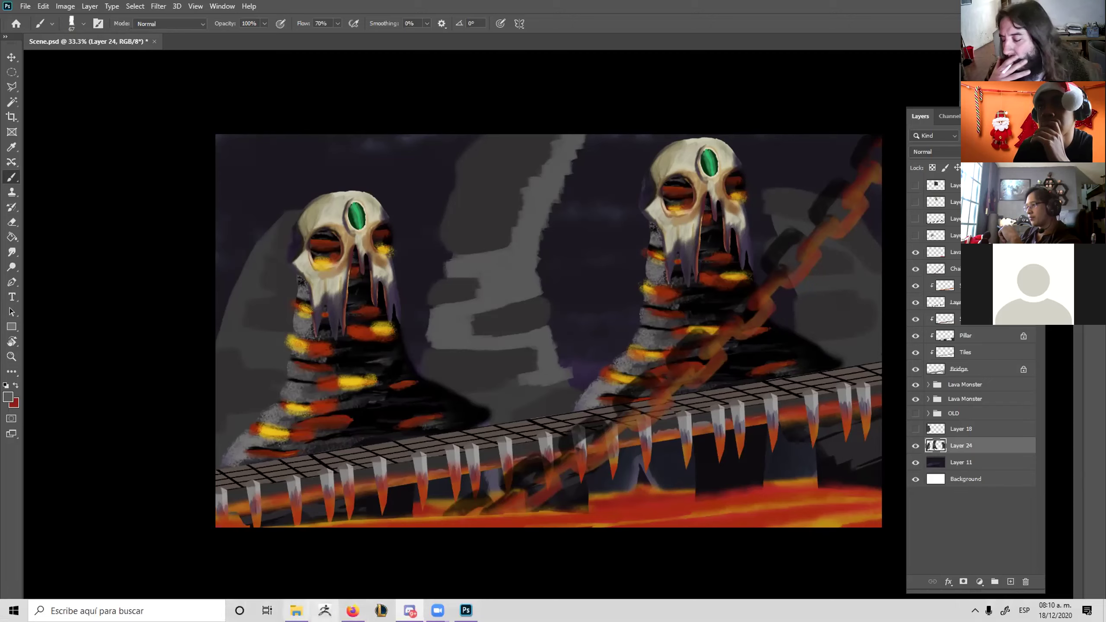
pyautogui.click(296, 610)
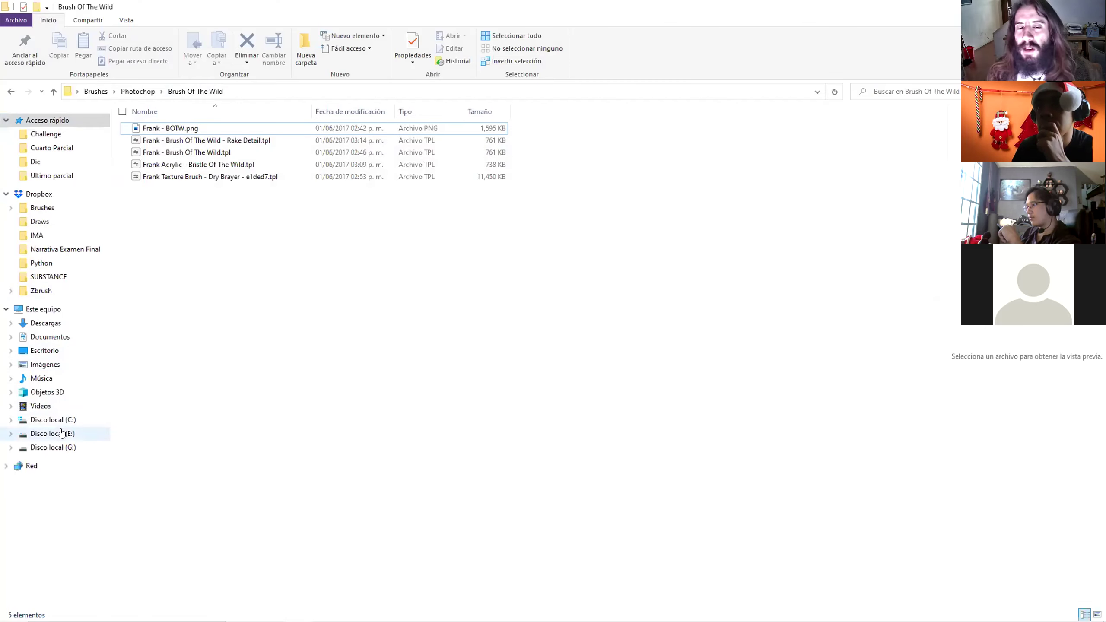
pyautogui.click(53, 433)
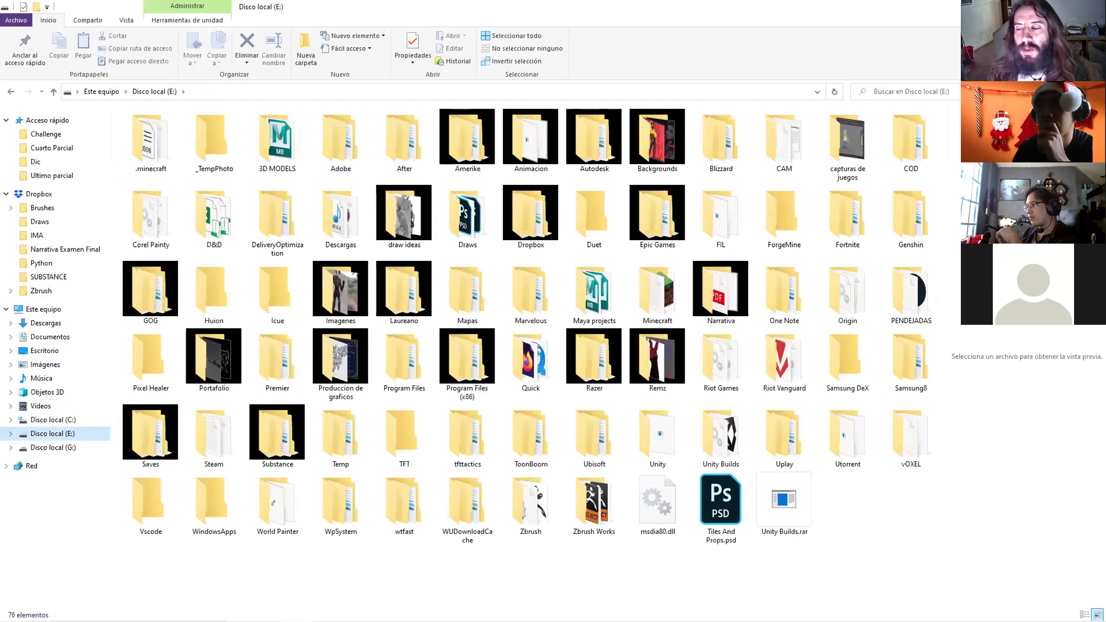
pyautogui.hotkey('alt', 'Tab')
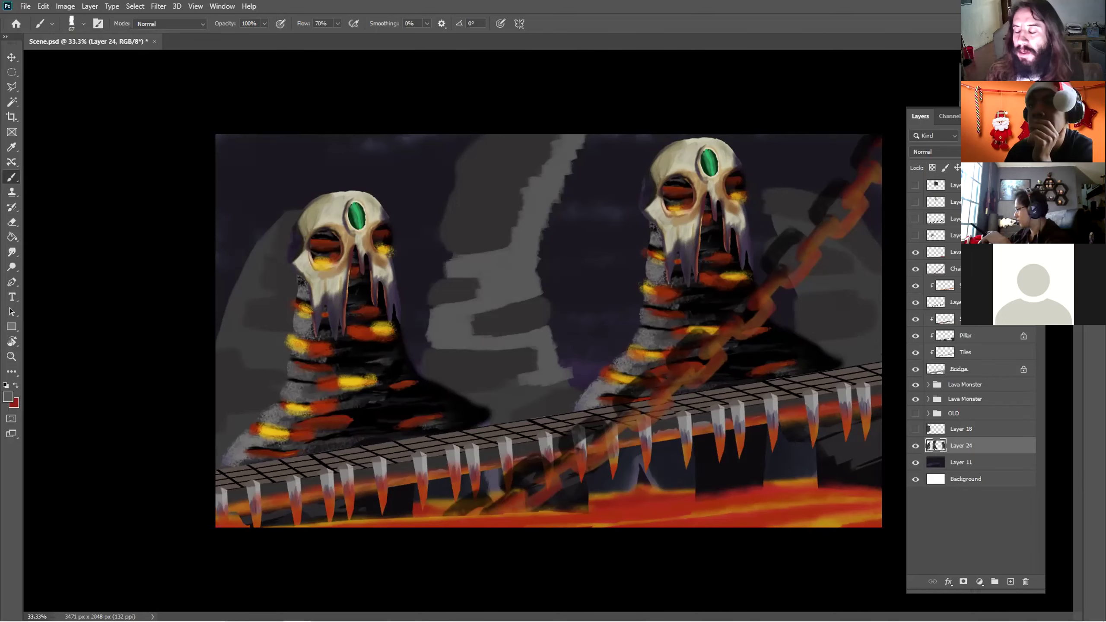
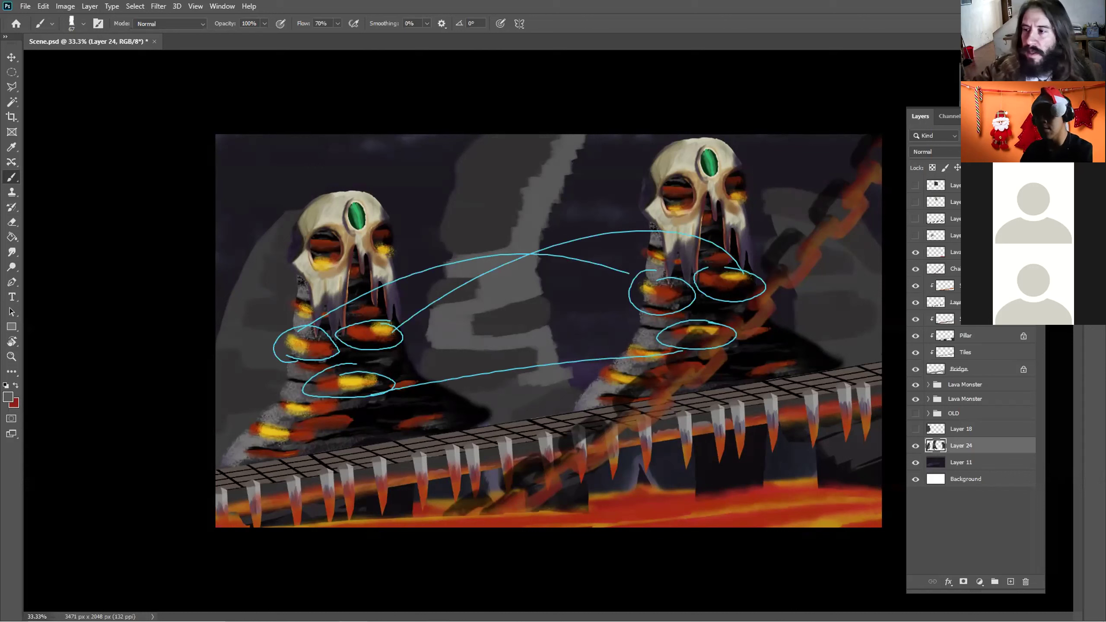
# Clear the comparison circles and annotate thin, broken lava cracks over the nearer skull monster's body and eye sockets
pyautogui.press('Escape')
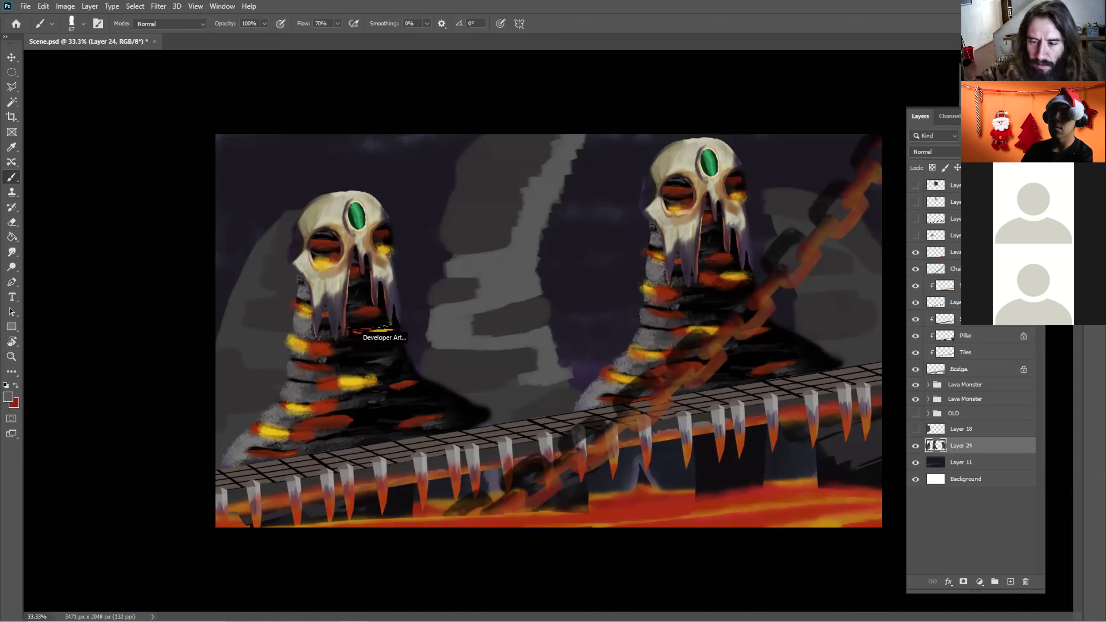
pyautogui.moveTo(328, 350); pyautogui.dragTo(342, 346)
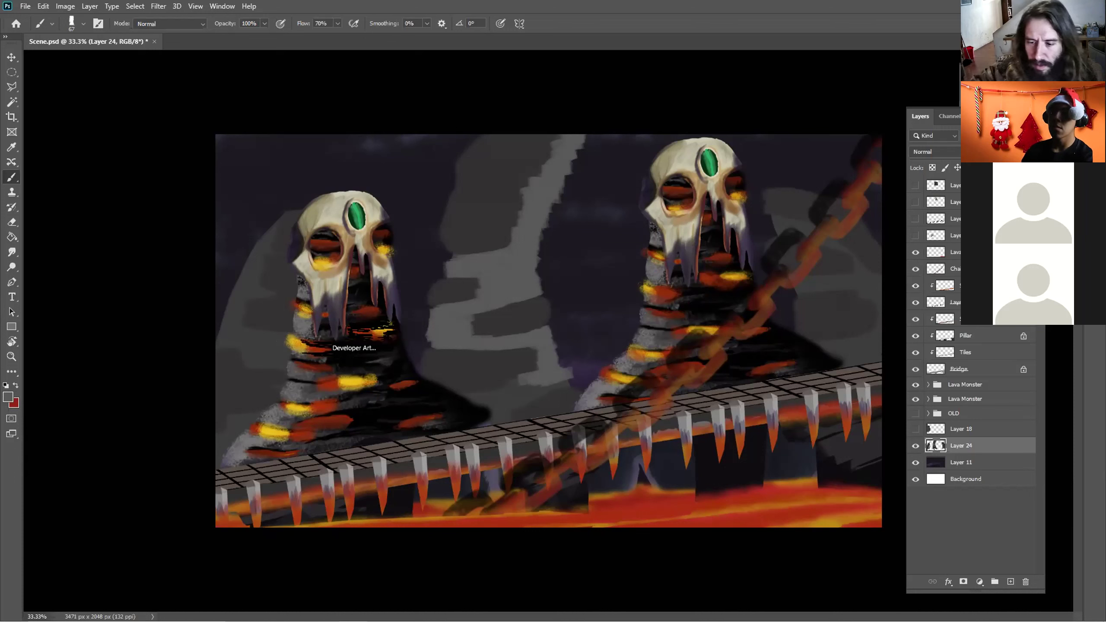
pyautogui.moveTo(330, 344)
pyautogui.mouseDown()
pyautogui.moveTo(366, 372)
pyautogui.moveTo(333, 385)
pyautogui.moveTo(353, 387)
pyautogui.mouseUp()
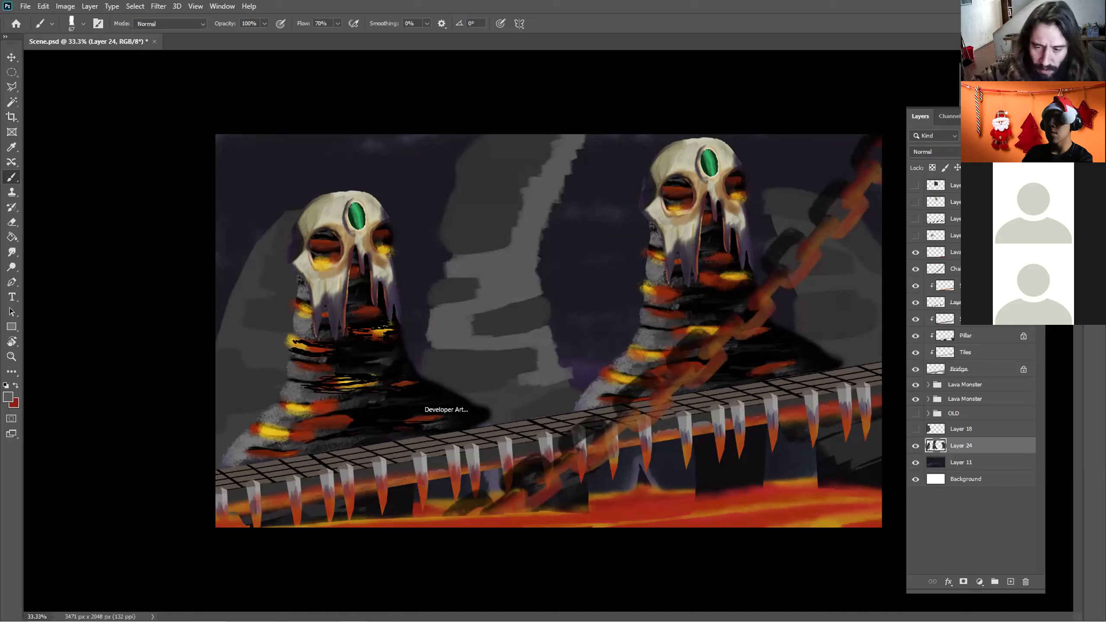
pyautogui.moveTo(269, 430)
pyautogui.mouseDown()
pyautogui.moveTo(354, 417)
pyautogui.moveTo(305, 436)
pyautogui.moveTo(266, 426)
pyautogui.moveTo(337, 430)
pyautogui.mouseUp()
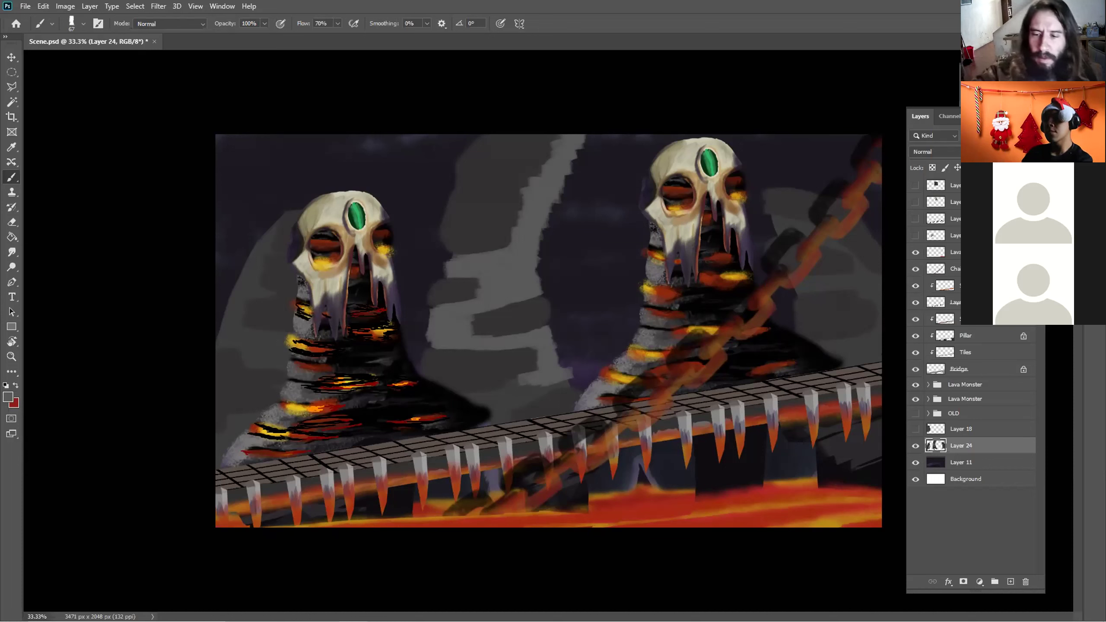
pyautogui.moveTo(315, 259)
pyautogui.mouseDown()
pyautogui.moveTo(339, 262)
pyautogui.moveTo(330, 247)
pyautogui.mouseUp()
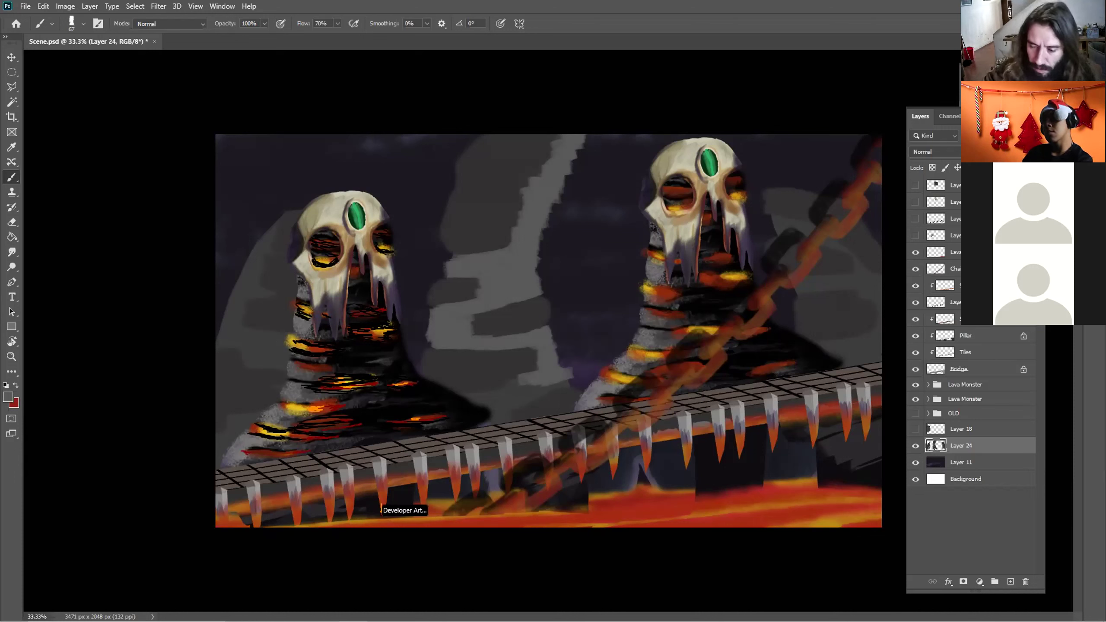
# Annotate glowing orange and yellow highlights on the tips of the spikes hanging along the bridge
pyautogui.moveTo(382, 504); pyautogui.dragTo(385, 500)
pyautogui.moveTo(421, 497)
pyautogui.mouseDown()
pyautogui.moveTo(423, 507)
pyautogui.moveTo(459, 488)
pyautogui.moveTo(476, 497)
pyautogui.mouseUp()
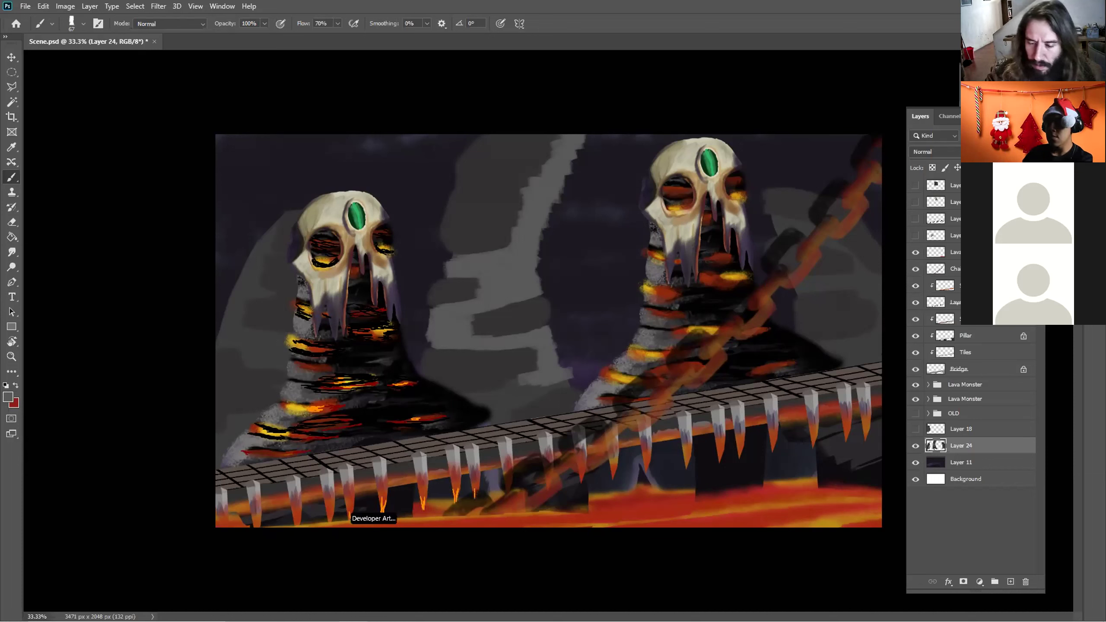
pyautogui.moveTo(581, 467)
pyautogui.mouseDown()
pyautogui.moveTo(581, 477)
pyautogui.moveTo(583, 467)
pyautogui.moveTo(614, 481)
pyautogui.moveTo(665, 453)
pyautogui.moveTo(846, 437)
pyautogui.moveTo(773, 448)
pyautogui.mouseUp()
pyautogui.moveTo(848, 430); pyautogui.dragTo(847, 441)
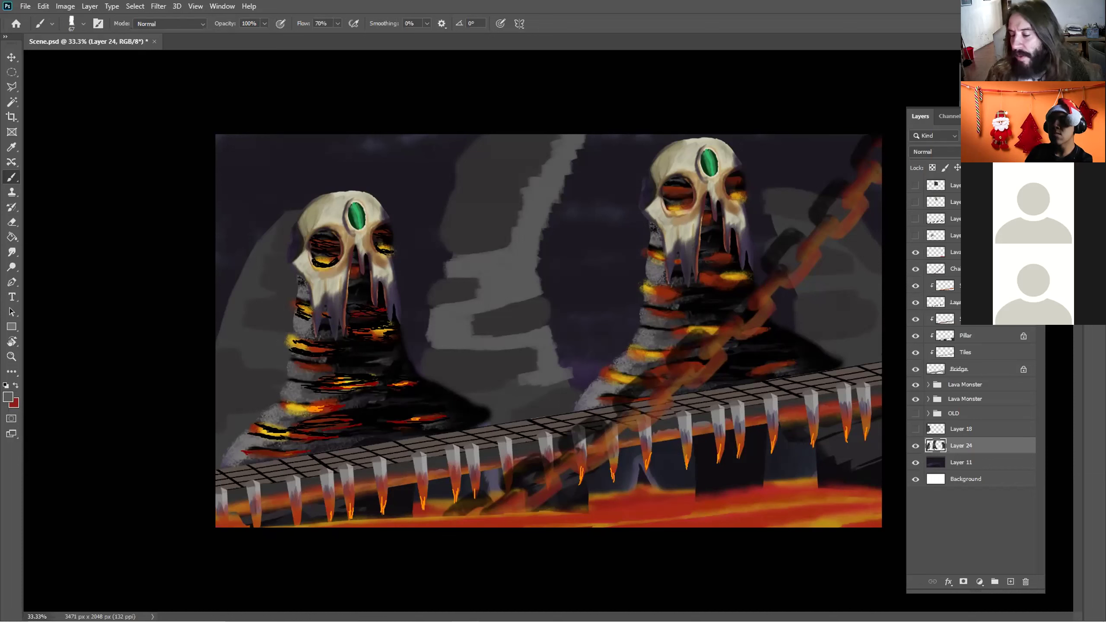
# Duplicate the Chain layer three times and merge the four chain layers to make the chain more opaque
pyautogui.click(951, 268)
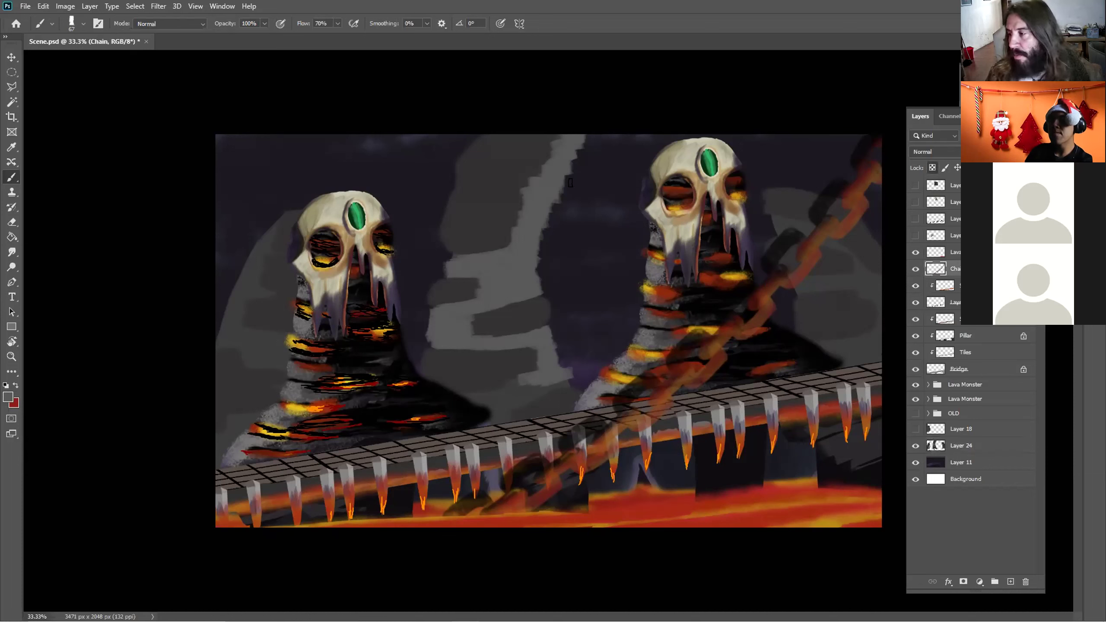
pyautogui.moveTo(953, 270); pyautogui.dragTo(1009, 583)
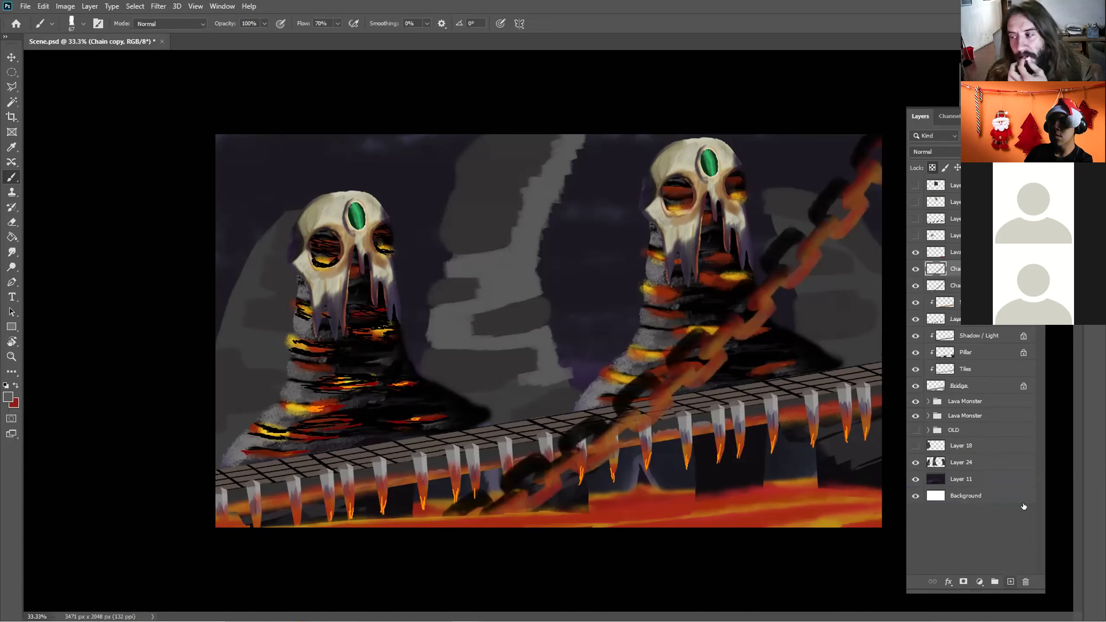
pyautogui.moveTo(954, 269); pyautogui.dragTo(1010, 582)
pyautogui.moveTo(1006, 269); pyautogui.dragTo(1005, 579)
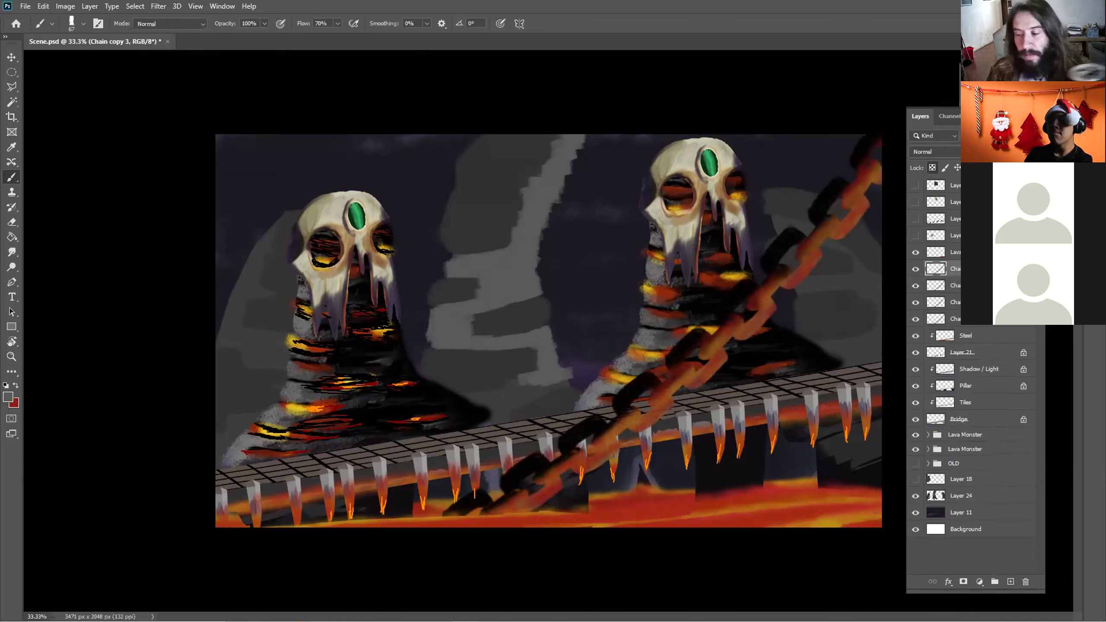
pyautogui.keyDown('shift'); pyautogui.click(994, 318); pyautogui.keyUp('shift')
pyautogui.rightClick(995, 319)
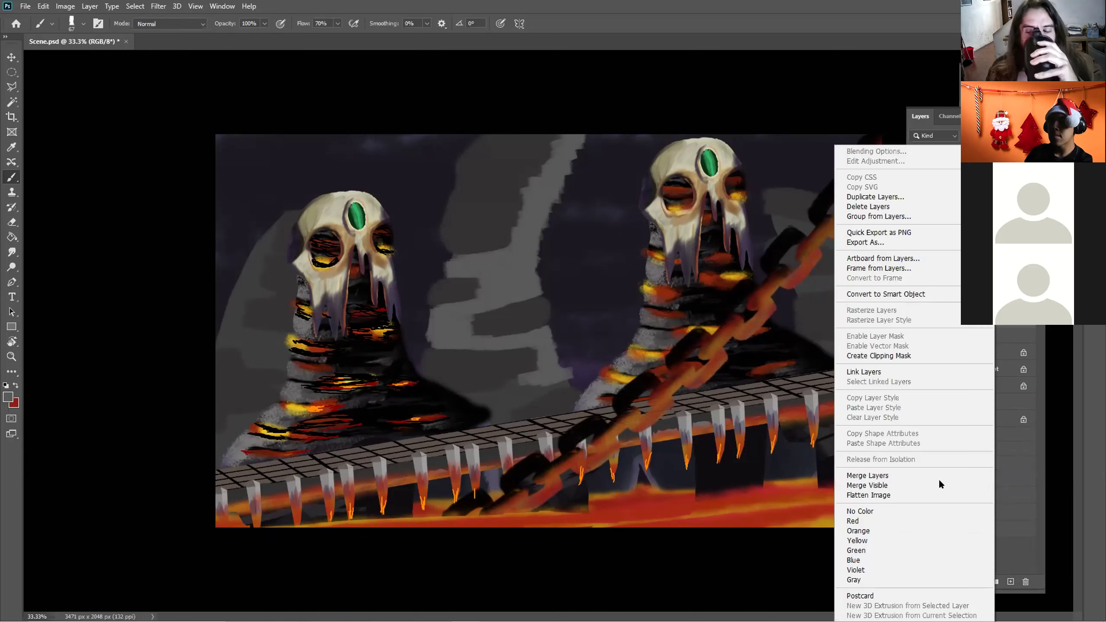
pyautogui.click(899, 475)
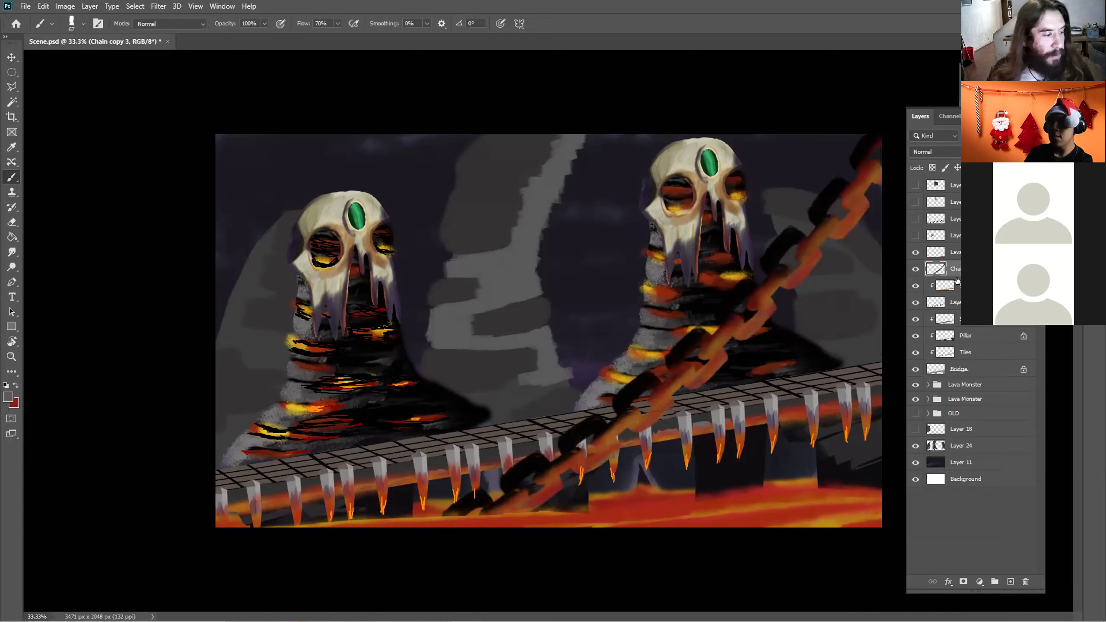
# Lock the transparent pixels of the merged chain layer and reset the colours to default black and white
pyautogui.click(934, 167)
pyautogui.rightClick(734, 309)
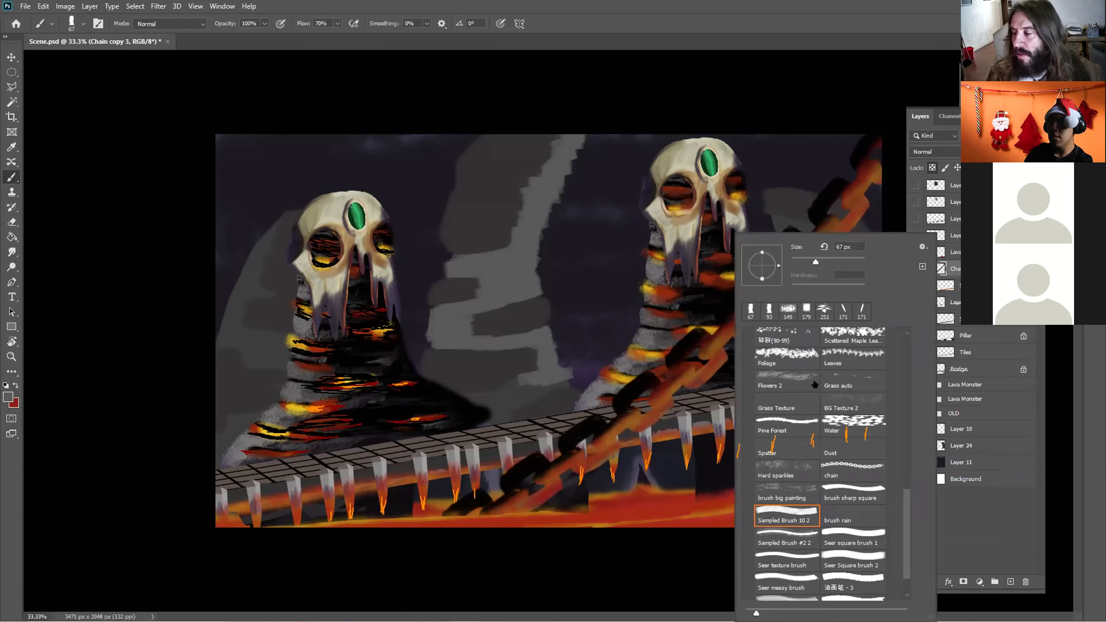
pyautogui.click(681, 77)
pyautogui.press('d')
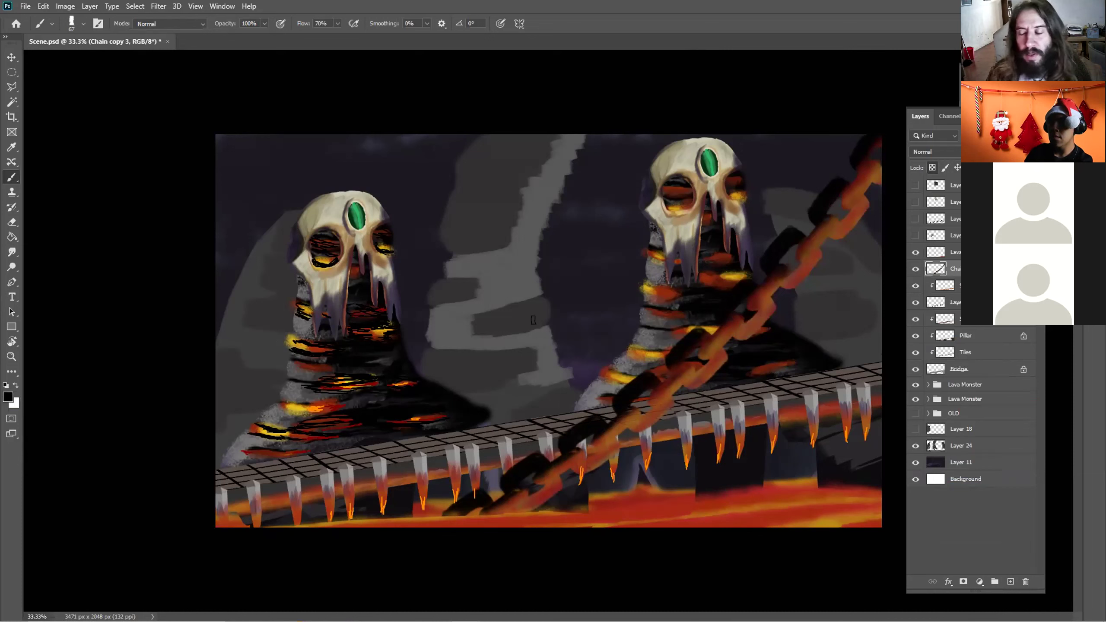
# Turn the whole merged chain solid black with a Hue/Saturation adjustment
pyautogui.hotkey('ctrl', 'u')
pyautogui.moveTo(643, 234); pyautogui.dragTo(512, 236)
pyautogui.press('Return')
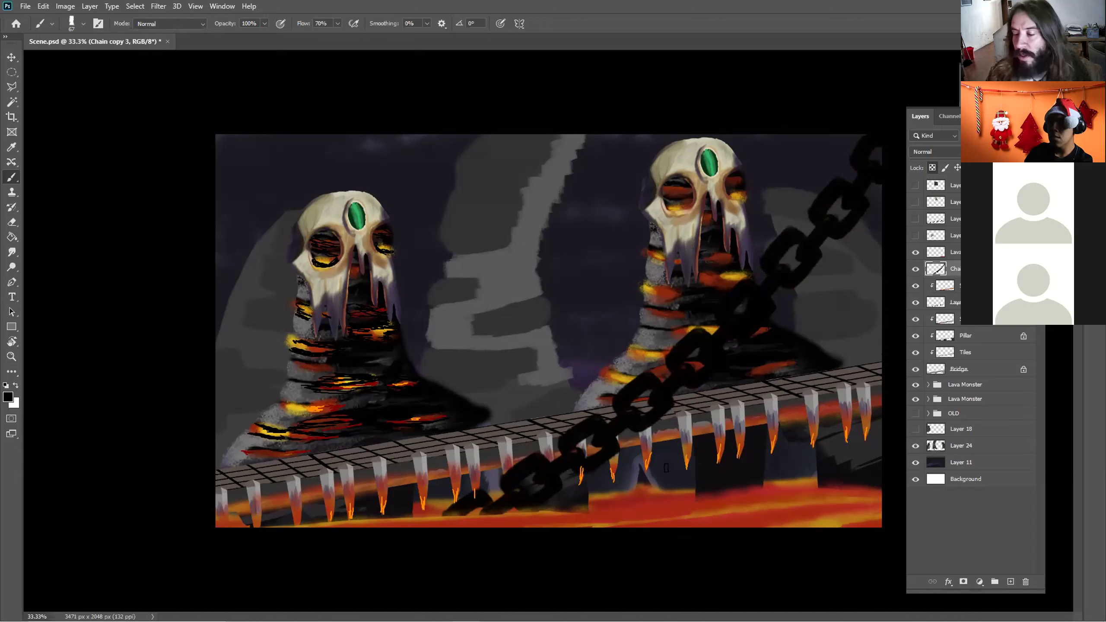
# Activate the Eyedropper Tool for sampling a colour from the scene
pyautogui.press('i')
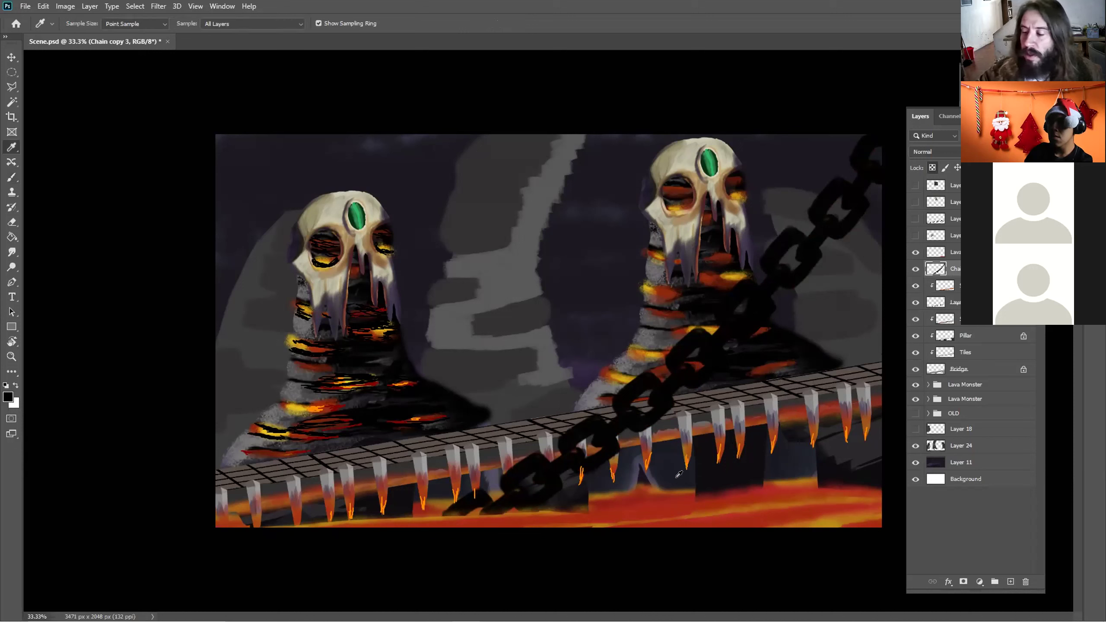
# Sample the orange-yellow of the lava at the canvas's lower edge as the foreground colour
pyautogui.click(843, 519)
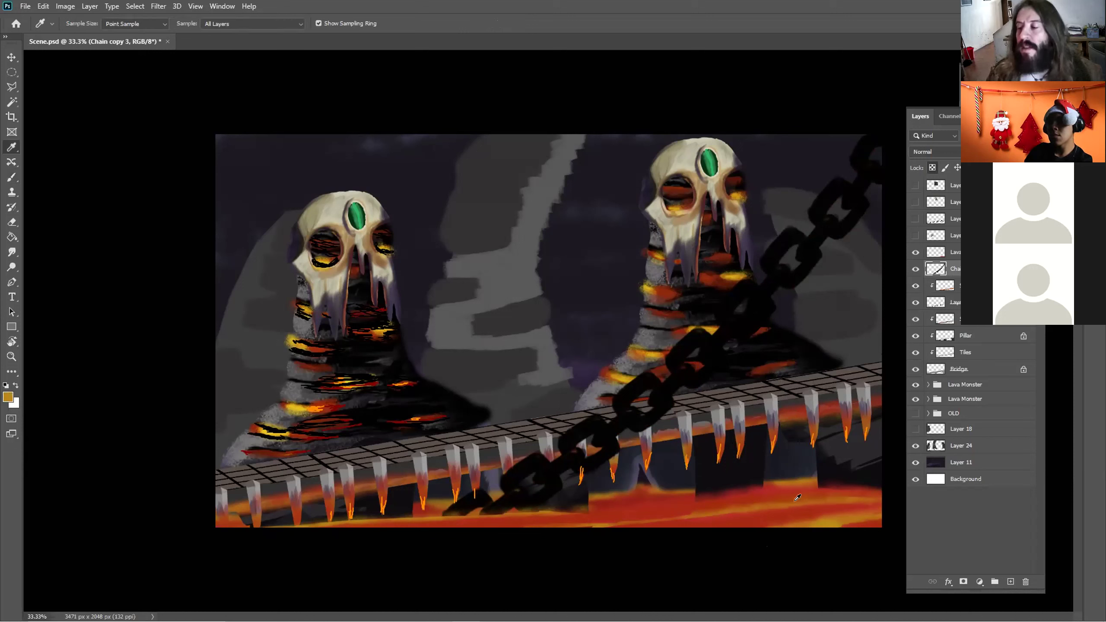
pyautogui.press('b')
pyautogui.moveTo(485, 518)
pyautogui.mouseDown()
pyautogui.moveTo(565, 479)
pyautogui.moveTo(450, 526)
pyautogui.moveTo(524, 496)
pyautogui.moveTo(502, 505)
pyautogui.mouseUp()
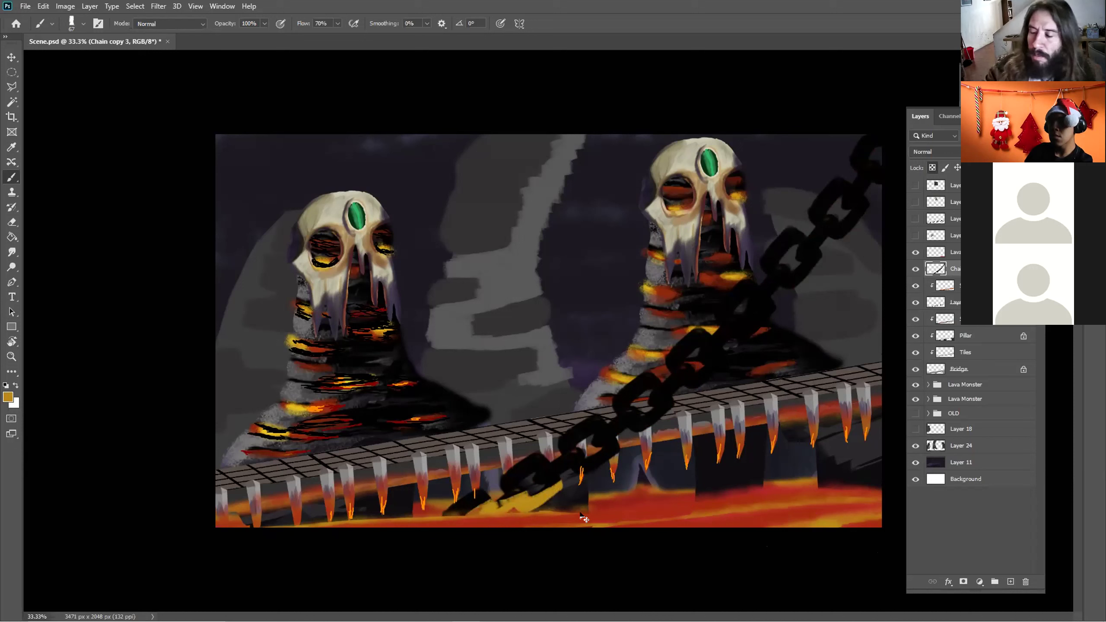
pyautogui.hotkey('ctrl', 'z')
pyautogui.hotkey('ctrl', 'z')
pyautogui.hotkey('ctrl', 'z')
pyautogui.hotkey('ctrl', 'z')
pyautogui.hotkey('ctrl', 'z')
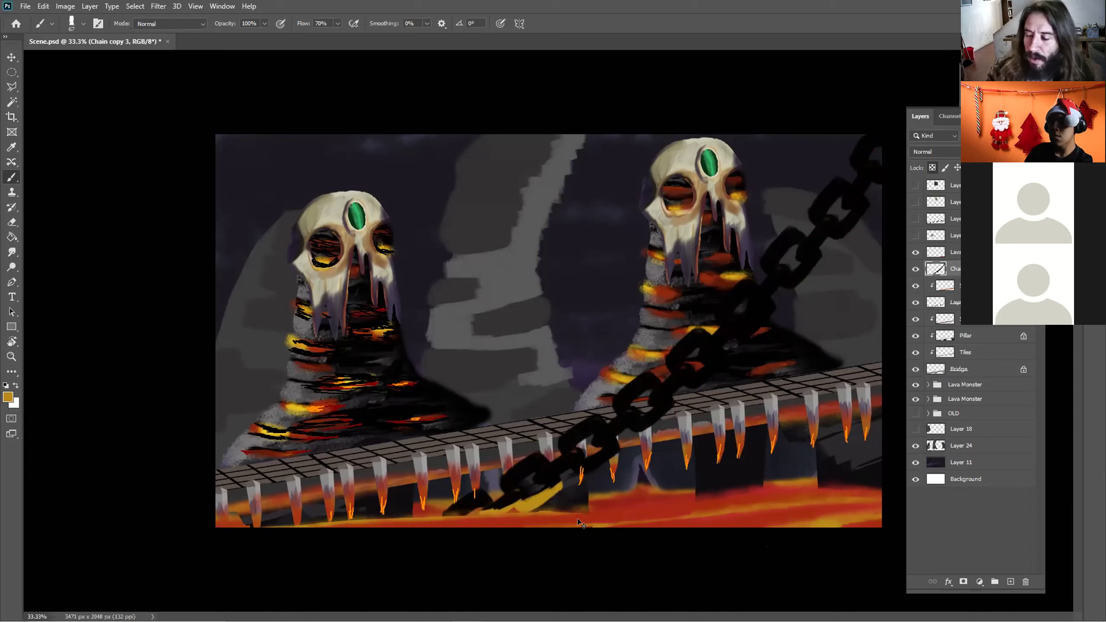
pyautogui.hotkey('ctrl', 'z')
pyautogui.hotkey('ctrl', 'z')
pyautogui.hotkey('ctrl', 'z')
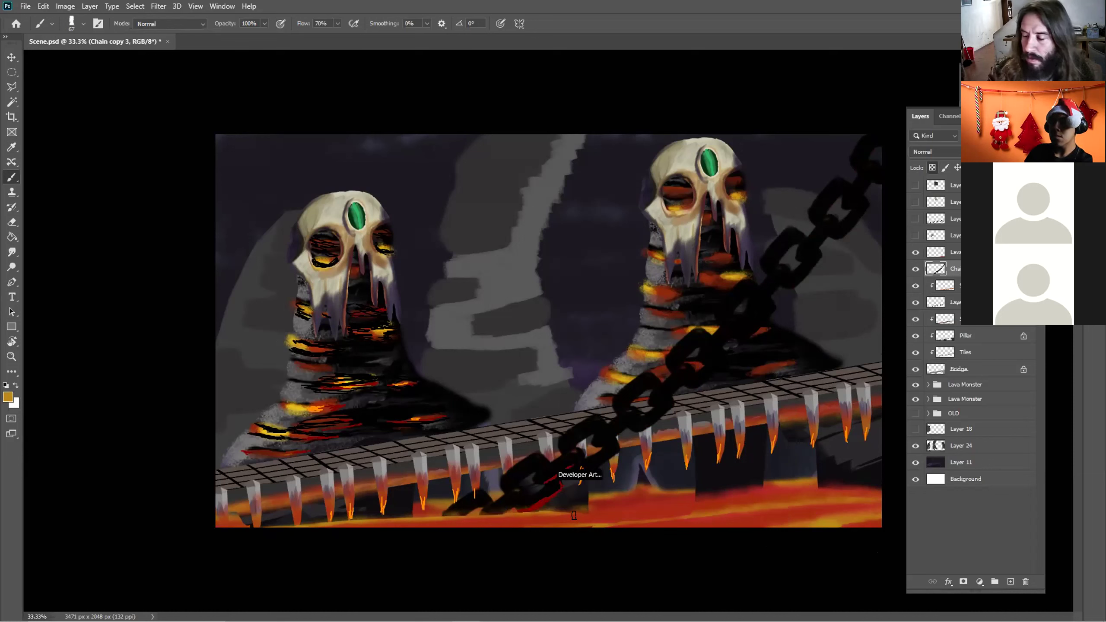
# Set the foreground colour to bright red, keeping orange as background, and paint a red glow along the lower chain's underside
pyautogui.click(15, 386)
pyautogui.click(7, 397)
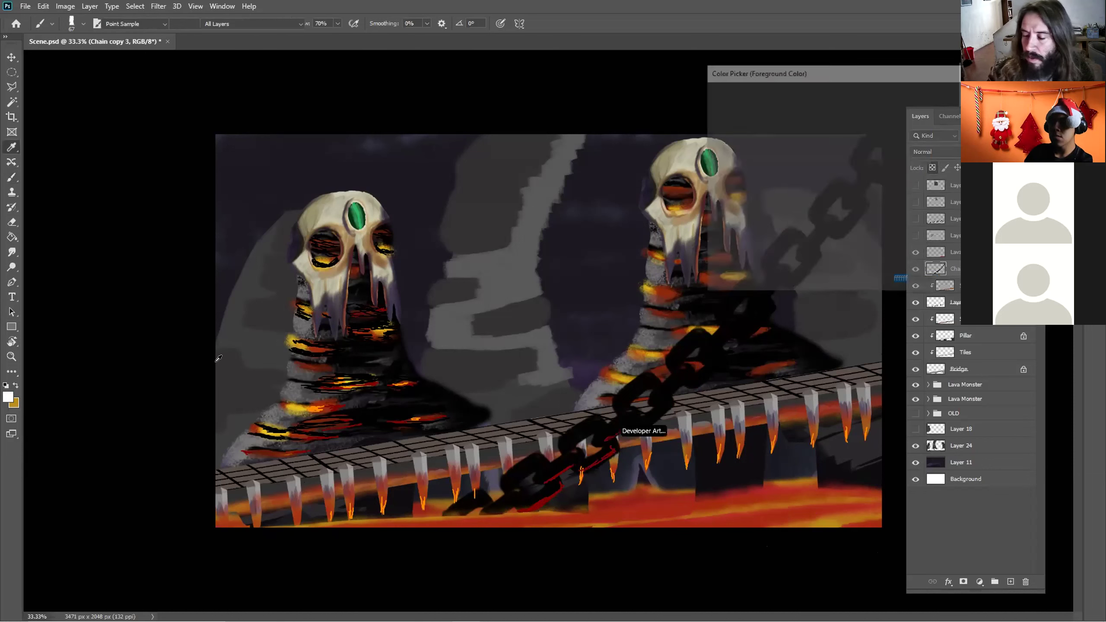
pyautogui.moveTo(808, 163)
pyautogui.mouseDown()
pyautogui.moveTo(815, 109)
pyautogui.moveTo(841, 115)
pyautogui.mouseUp()
pyautogui.click(970, 93)
pyautogui.moveTo(487, 486)
pyautogui.mouseDown()
pyautogui.moveTo(522, 500)
pyautogui.moveTo(509, 516)
pyautogui.moveTo(558, 473)
pyautogui.moveTo(603, 459)
pyautogui.moveTo(614, 437)
pyautogui.moveTo(587, 457)
pyautogui.moveTo(667, 415)
pyautogui.moveTo(674, 402)
pyautogui.moveTo(632, 423)
pyautogui.moveTo(696, 381)
pyautogui.moveTo(603, 443)
pyautogui.moveTo(762, 321)
pyautogui.moveTo(775, 301)
pyautogui.mouseUp()
# Set the brush size to 32 px and its opacity to 64%
pyautogui.rightClick(697, 351)
pyautogui.click(770, 264)
pyautogui.click(706, 306)
pyautogui.hotkey('ctrl', '+')
pyautogui.moveTo(623, 357); pyautogui.dragTo(612, 335)
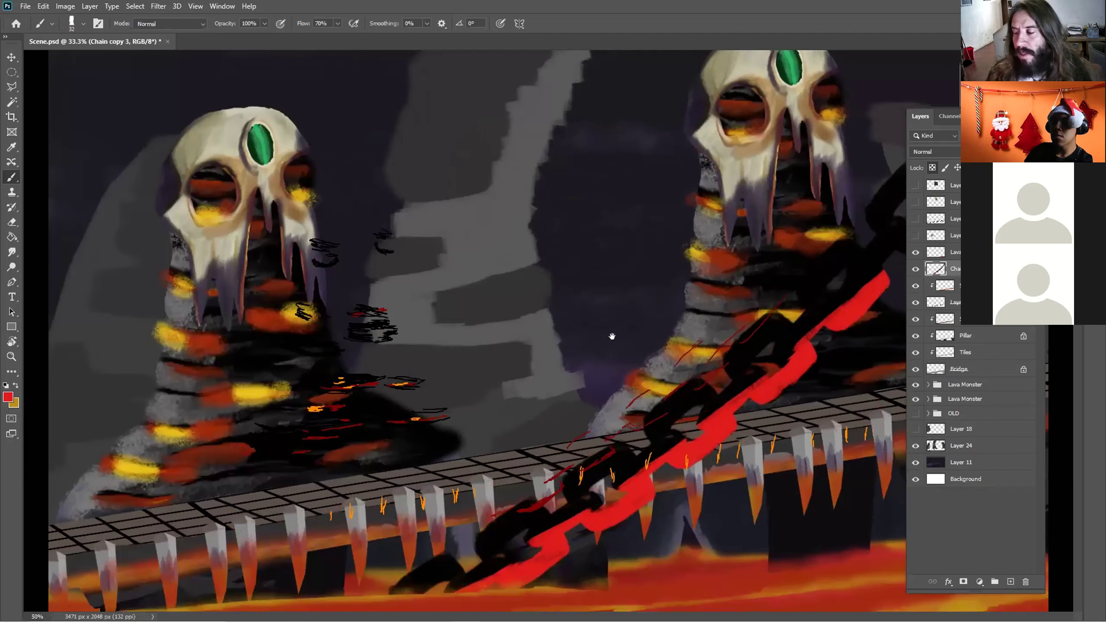
pyautogui.keyDown('ctrl'); pyautogui.click(653, 379); pyautogui.keyUp('ctrl')
pyautogui.moveTo(755, 442); pyautogui.dragTo(680, 397)
pyautogui.scroll(-3, 685, 396)
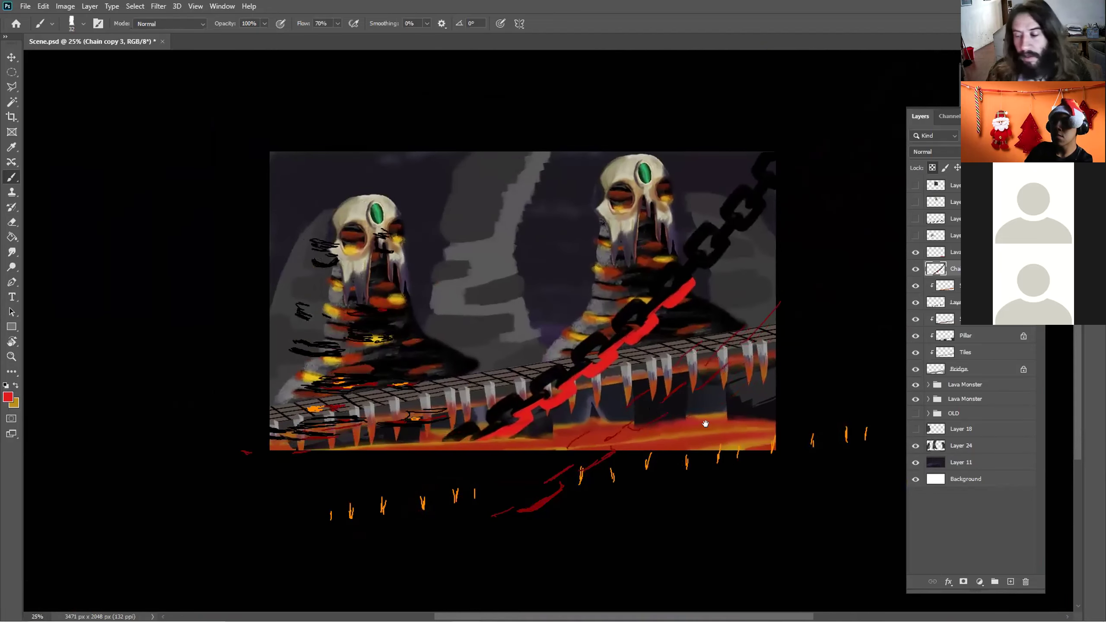
pyautogui.scroll(1, 650, 403)
pyautogui.moveTo(230, 25); pyautogui.dragTo(201, 24)
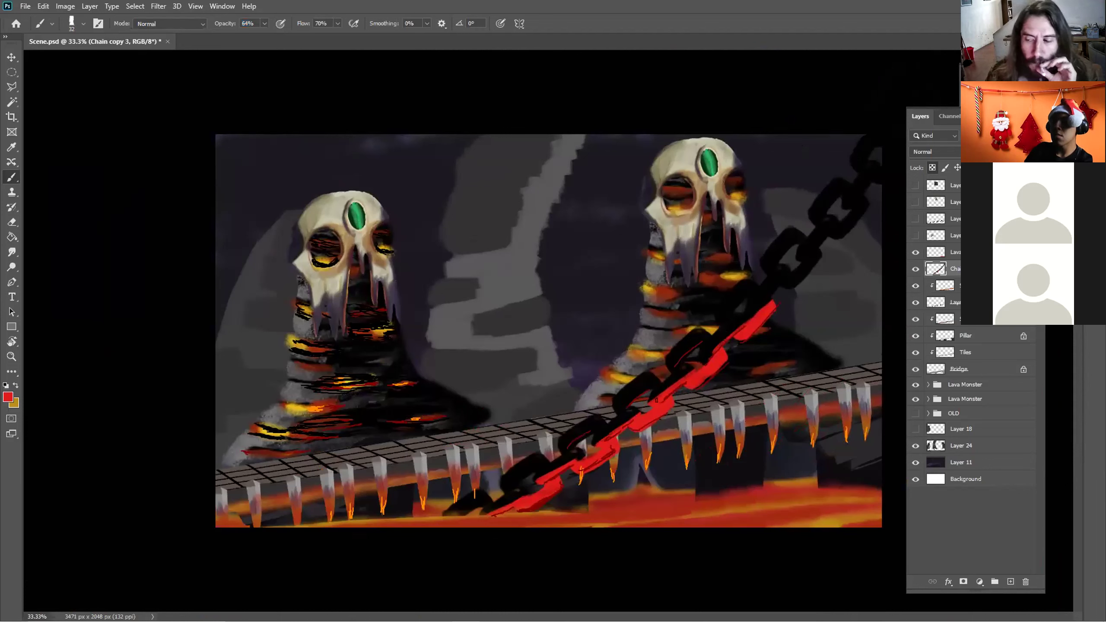
# Paint thinner red strokes along the inner edges of the lower chain links
pyautogui.moveTo(701, 345); pyautogui.dragTo(672, 367)
pyautogui.moveTo(709, 343)
pyautogui.mouseDown()
pyautogui.moveTo(462, 514)
pyautogui.moveTo(481, 514)
pyautogui.mouseUp()
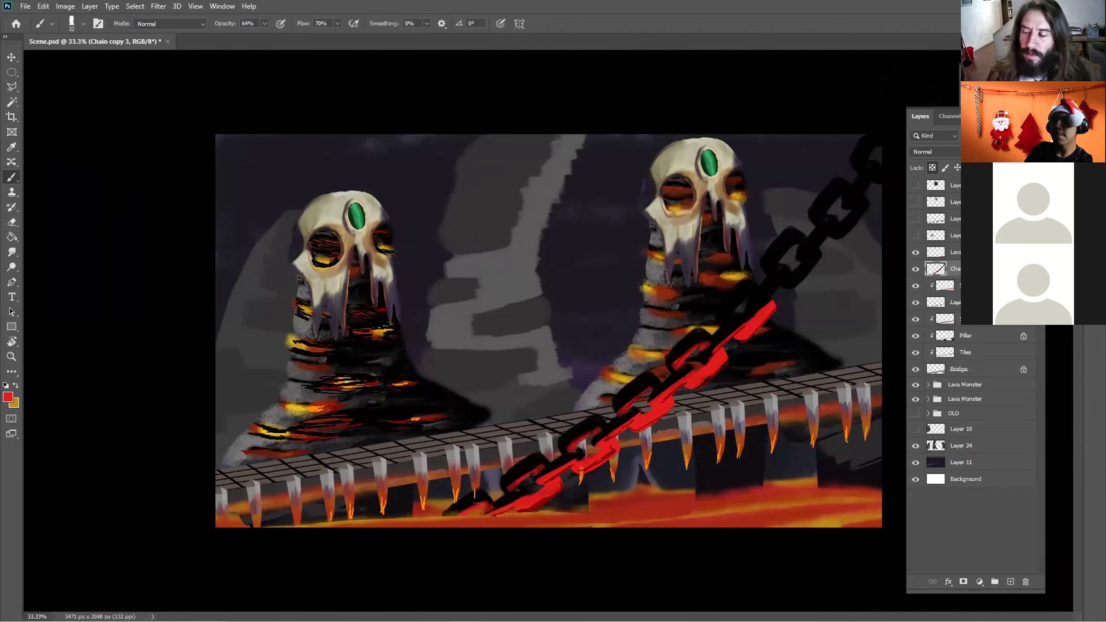
pyautogui.moveTo(533, 471); pyautogui.dragTo(504, 492)
pyautogui.moveTo(544, 466); pyautogui.dragTo(507, 491)
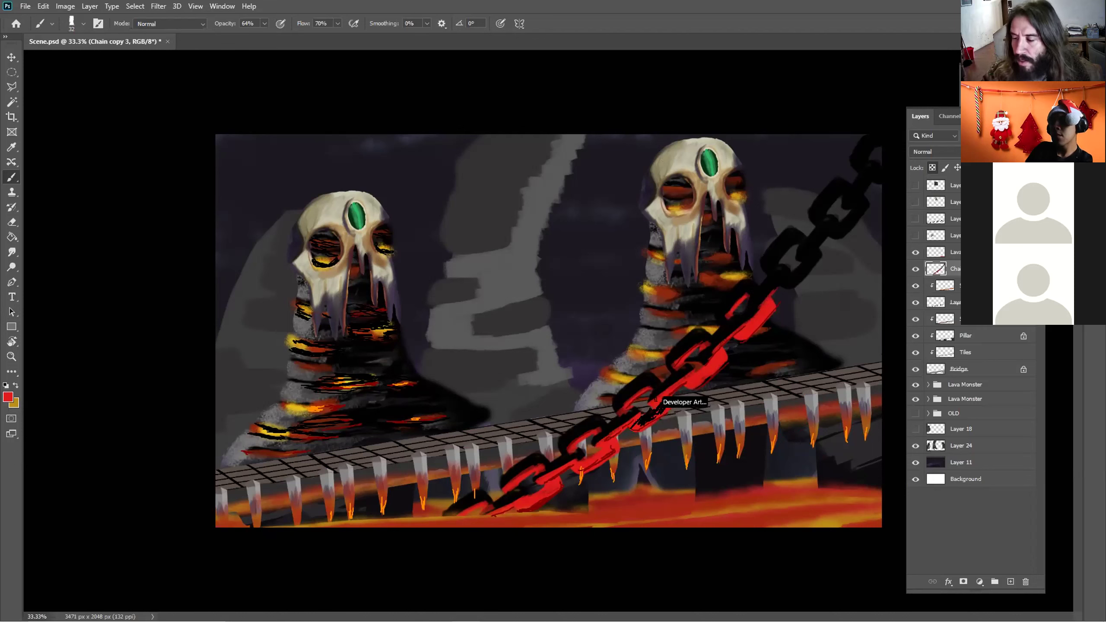
# Reduce the brush to 9 px, swap to the orange colour, and paint a thin highlight on the lowest chain link
pyautogui.rightClick(656, 399)
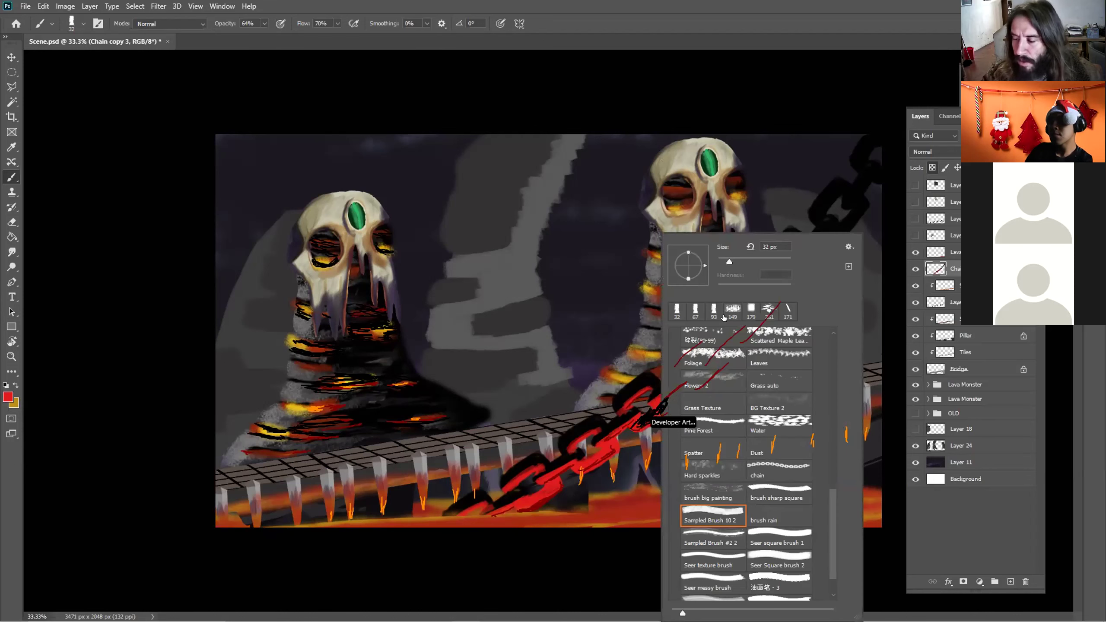
pyautogui.click(654, 405)
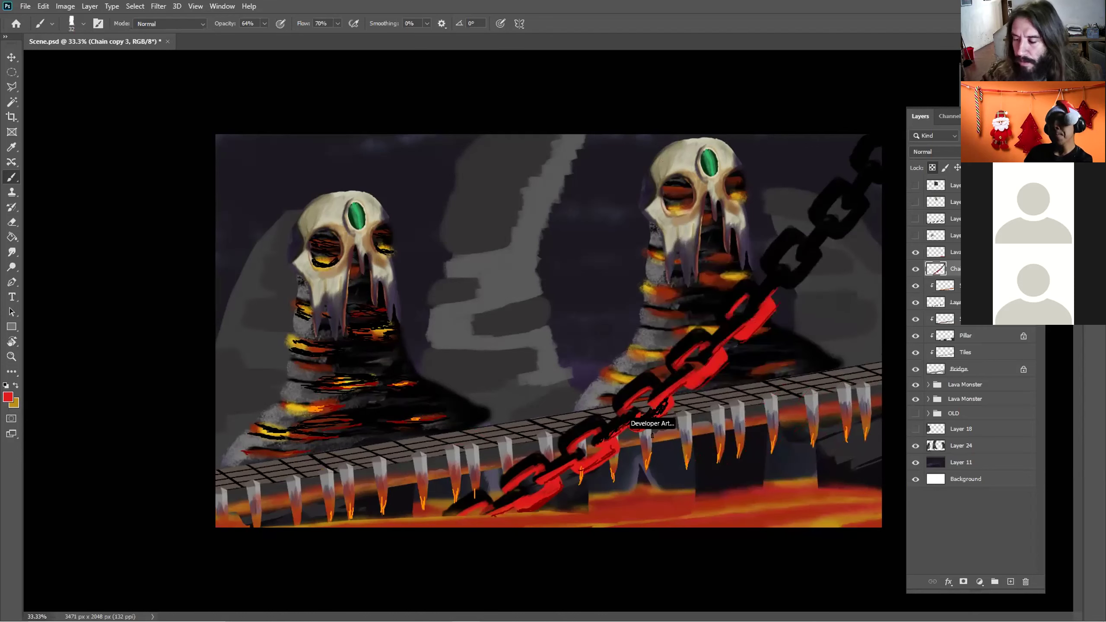
pyautogui.rightClick(659, 437)
pyautogui.moveTo(735, 260); pyautogui.dragTo(730, 256)
pyautogui.press('Return')
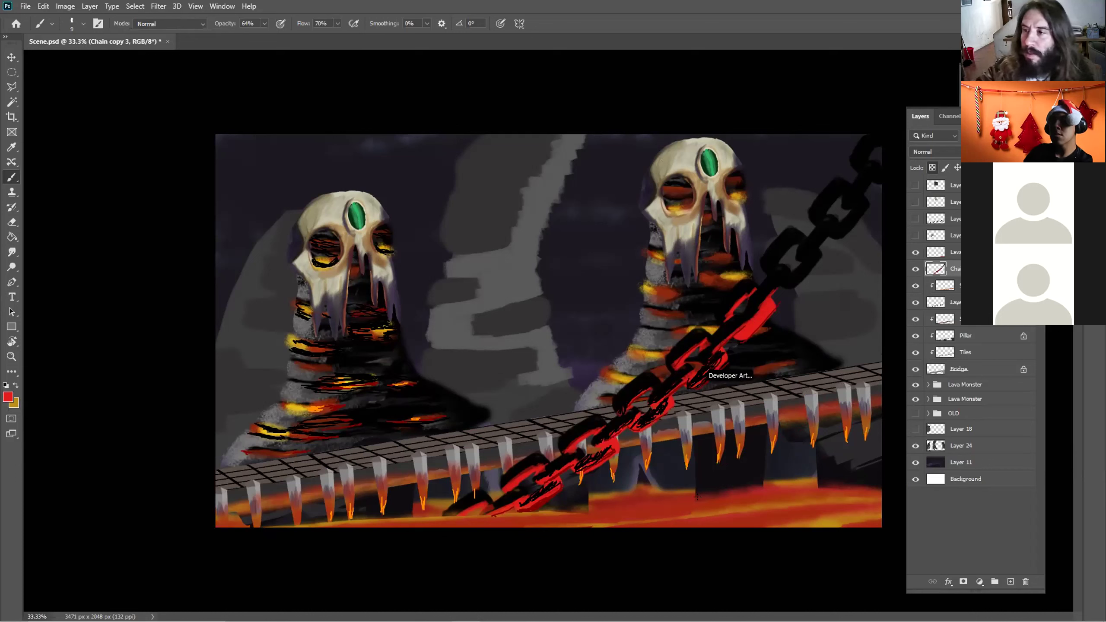
pyautogui.press('x')
pyautogui.moveTo(519, 510); pyautogui.dragTo(556, 485)
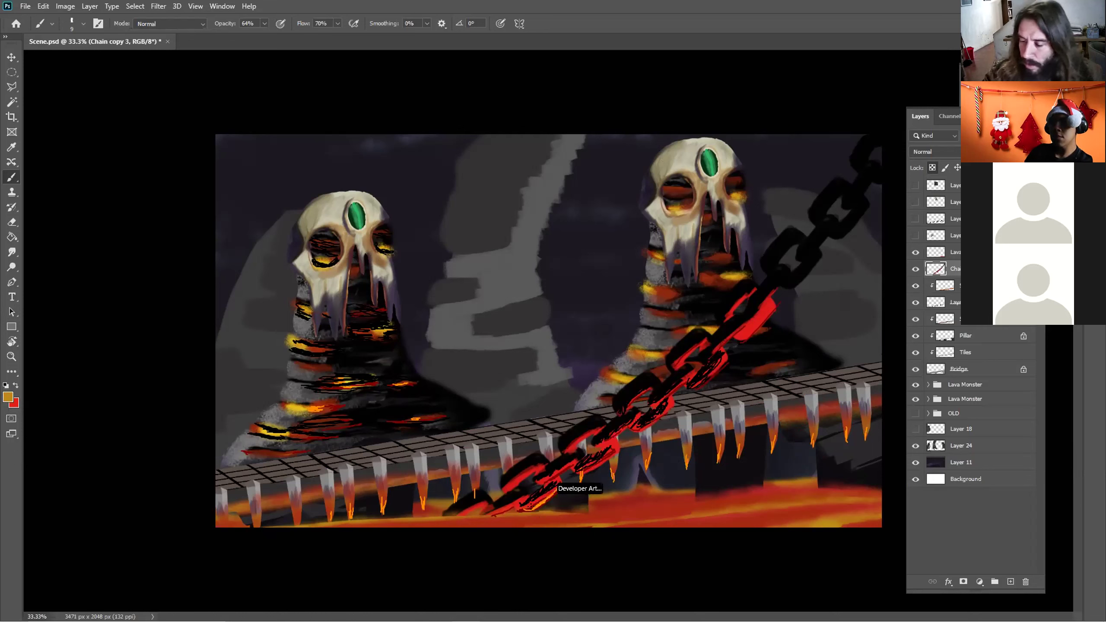
# Enlarge the brush for the orange chain highlights, first to 31 px and finally to 37 px
pyautogui.rightClick(597, 351)
pyautogui.moveTo(599, 262); pyautogui.dragTo(607, 261)
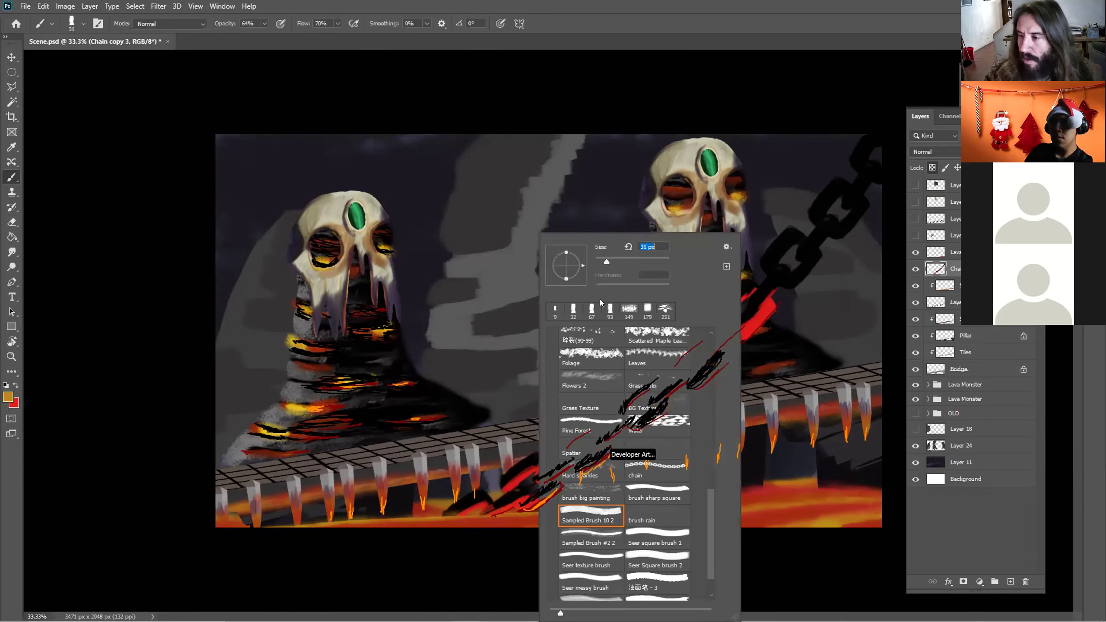
pyautogui.click(493, 523)
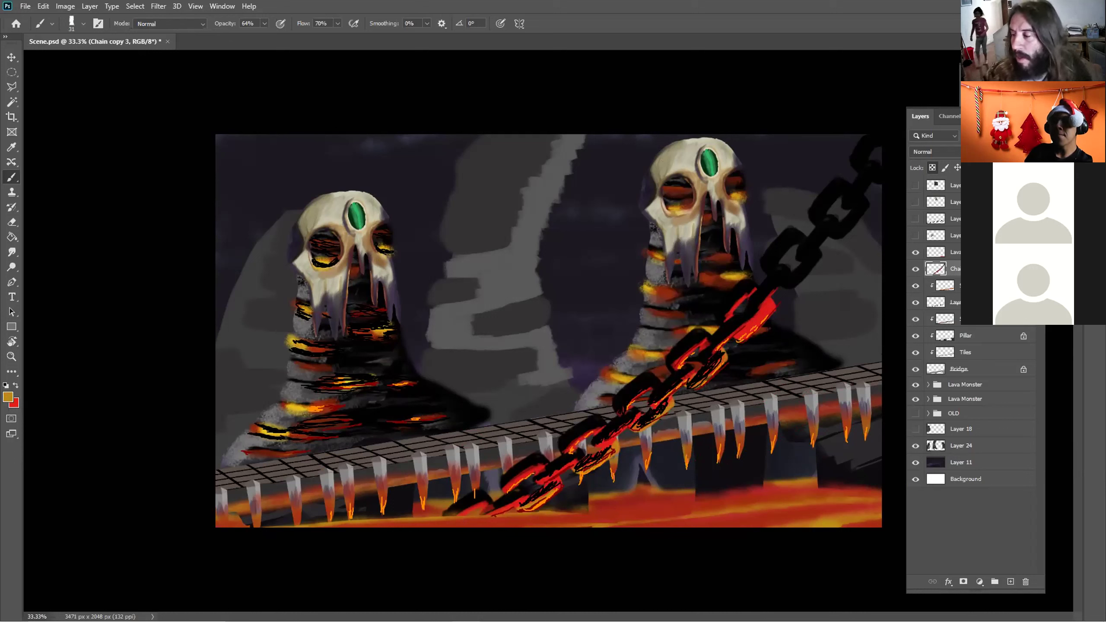
pyautogui.rightClick(778, 270)
pyautogui.moveTo(778, 263); pyautogui.dragTo(782, 262)
pyautogui.click(678, 451)
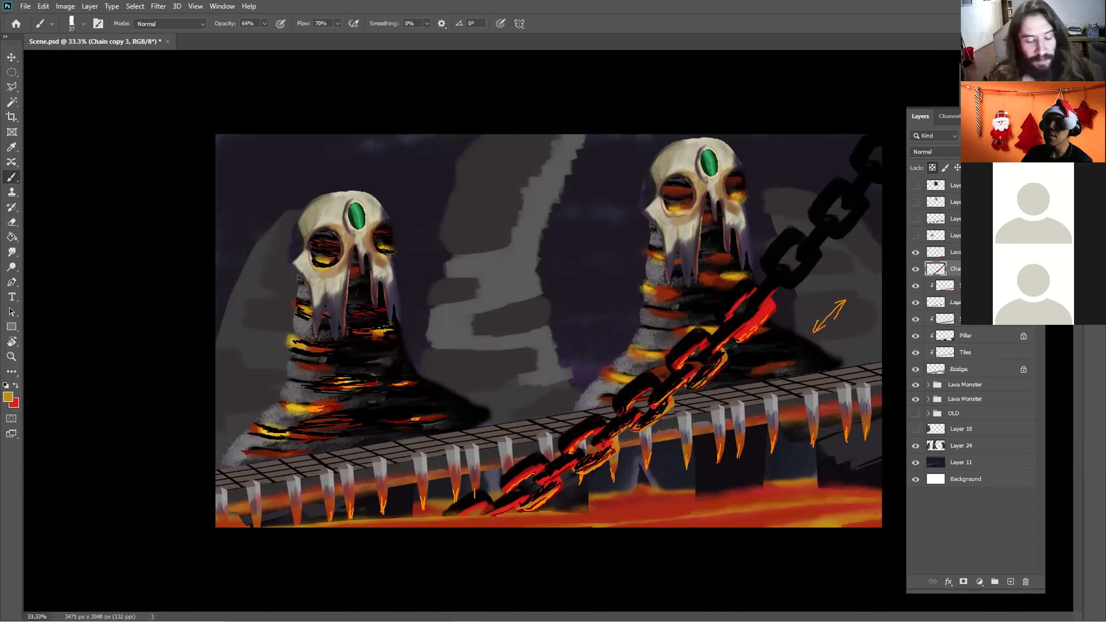
# Vary the brush size for finer orange highlights on the chain, using 7 px, 17 px and 7 px again
pyautogui.moveTo(682, 262); pyautogui.dragTo(672, 262)
pyautogui.click(523, 564)
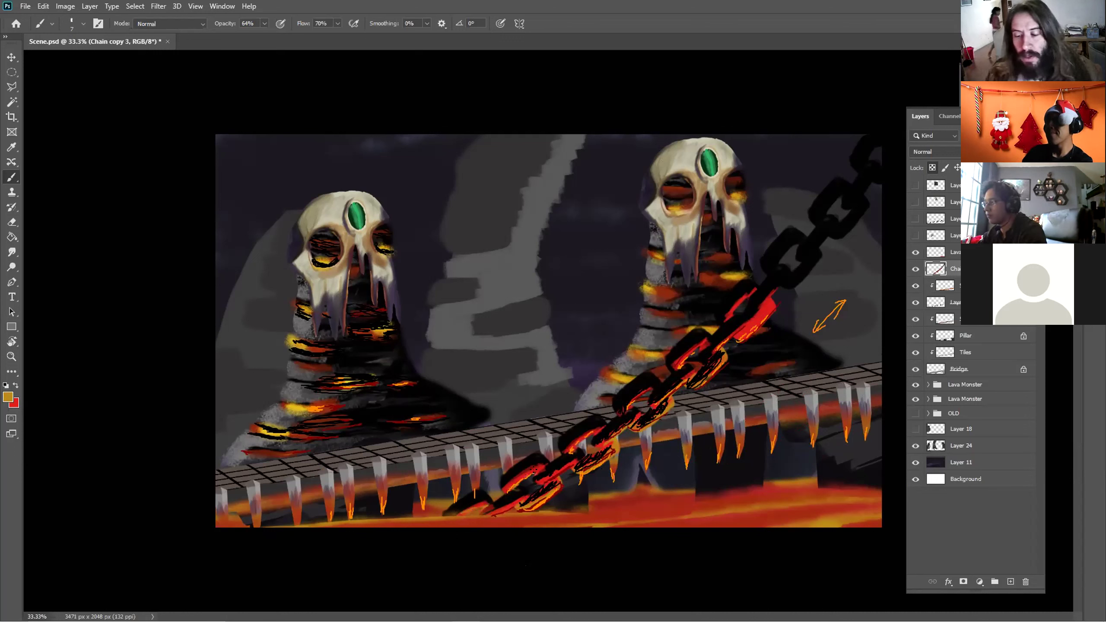
pyautogui.rightClick(533, 471)
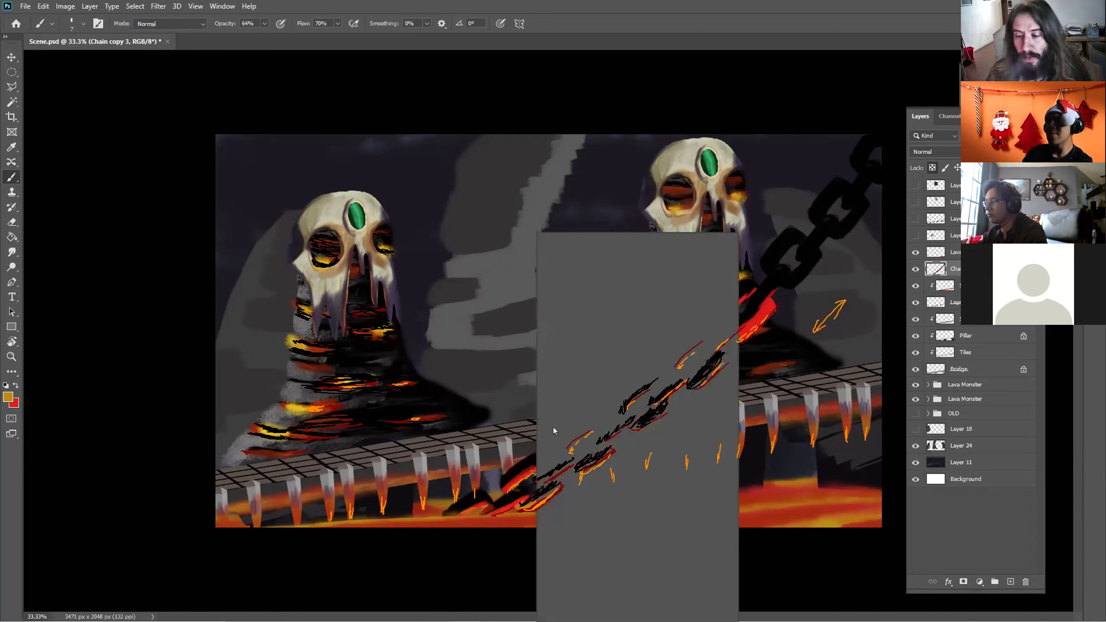
pyautogui.moveTo(594, 263); pyautogui.dragTo(598, 262)
pyautogui.press('Return')
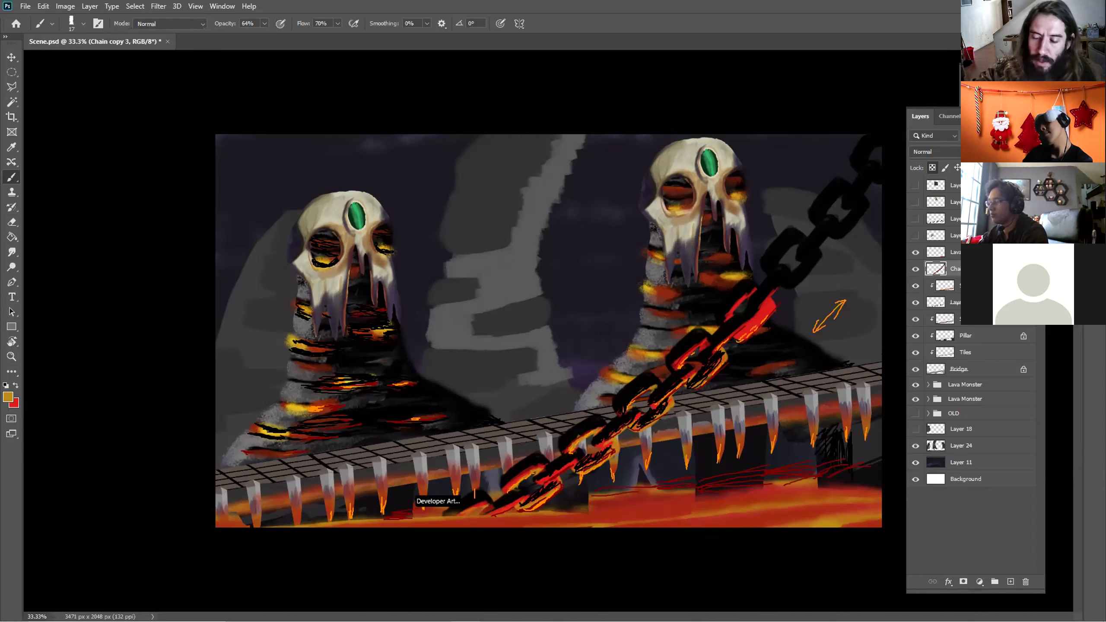
pyautogui.rightClick(716, 342)
pyautogui.moveTo(778, 260); pyautogui.dragTo(774, 262)
pyautogui.click(625, 483)
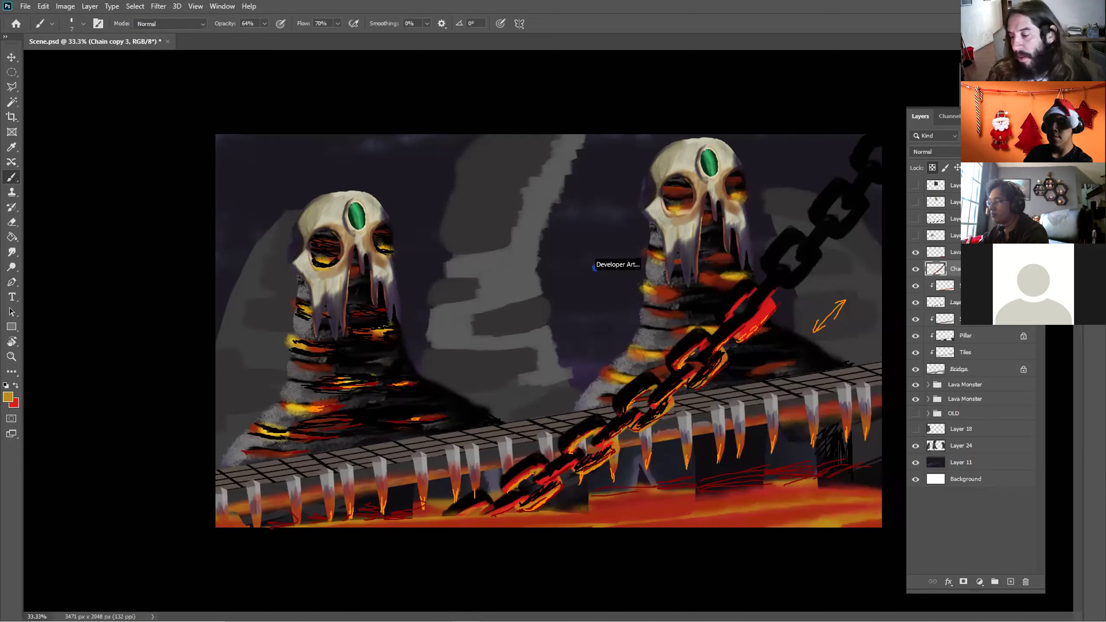
# Set the brush size to 20 px and paint an orange highlight on the uppermost red chain link
pyautogui.rightClick(752, 348)
pyautogui.moveTo(827, 263); pyautogui.dragTo(832, 264)
pyautogui.press('Return')
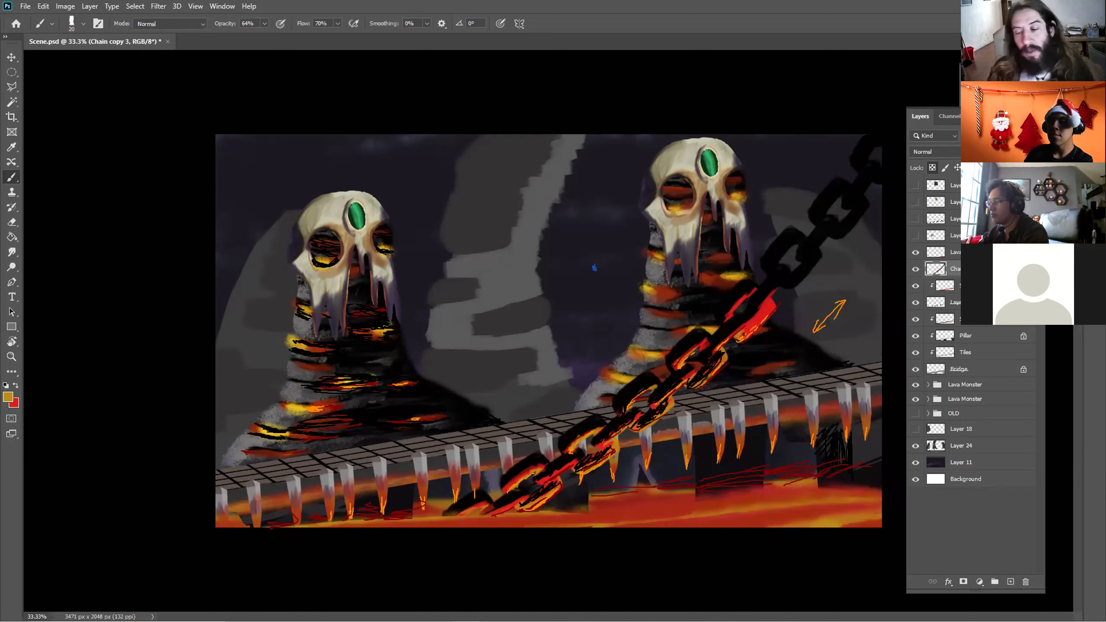
pyautogui.moveTo(751, 325); pyautogui.dragTo(769, 309)
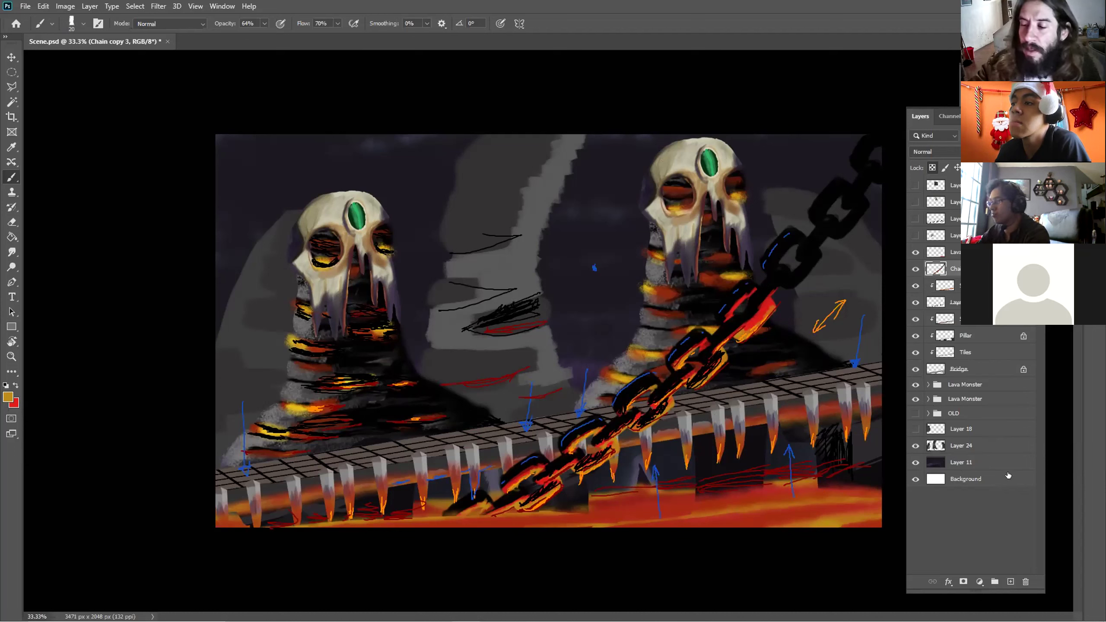
# Select Layer 24 and sample the grey from the rocky edge of the right-hand lava monster
pyautogui.click(947, 448)
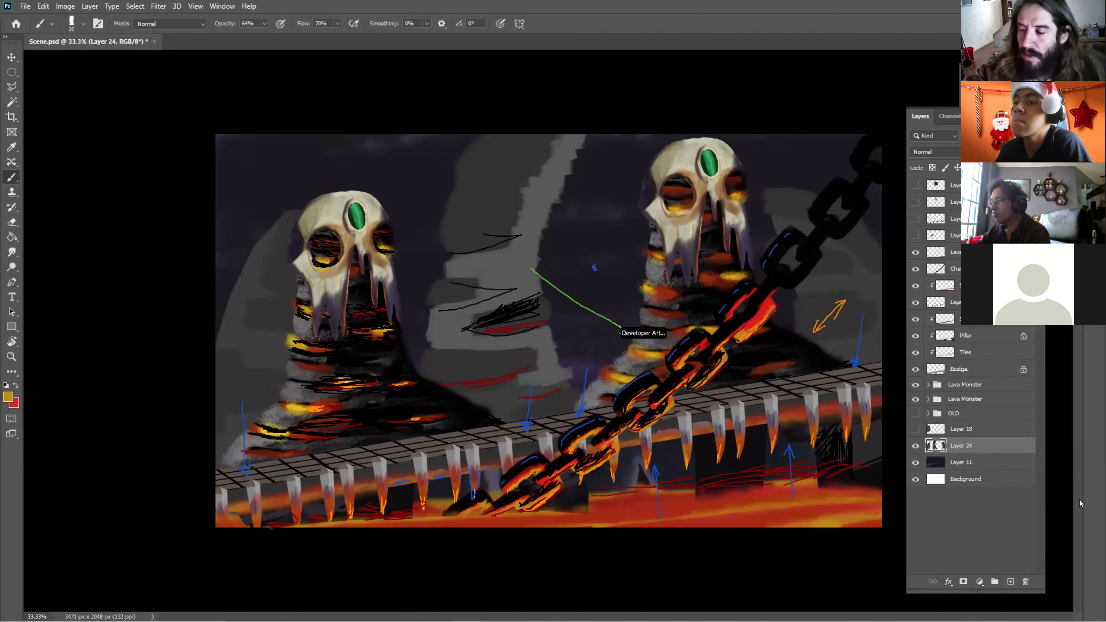
pyautogui.press('i')
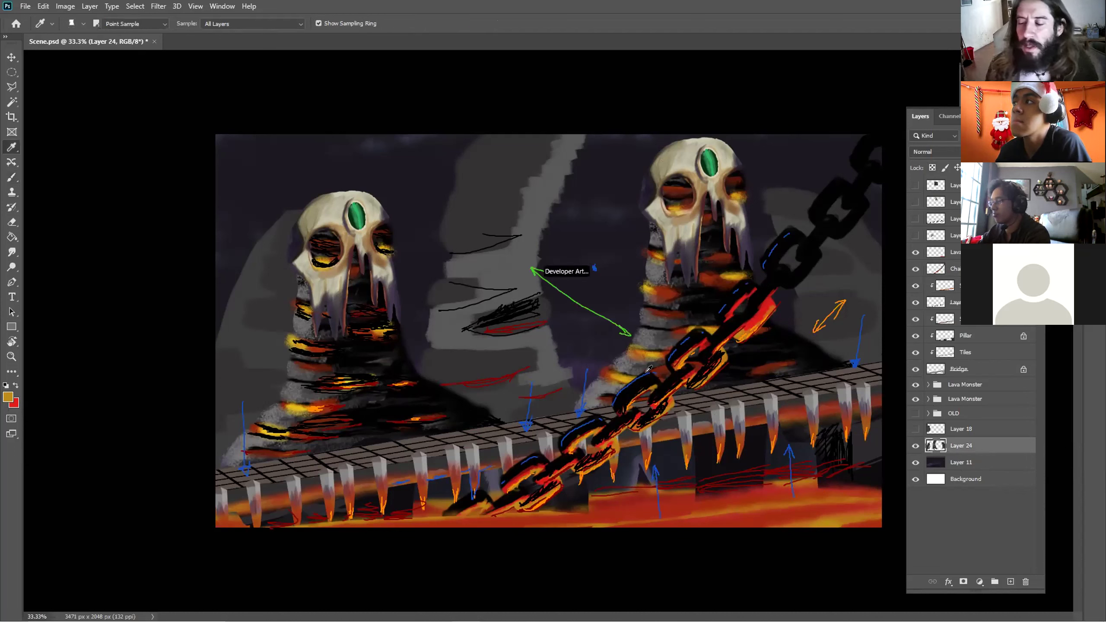
pyautogui.click(639, 331)
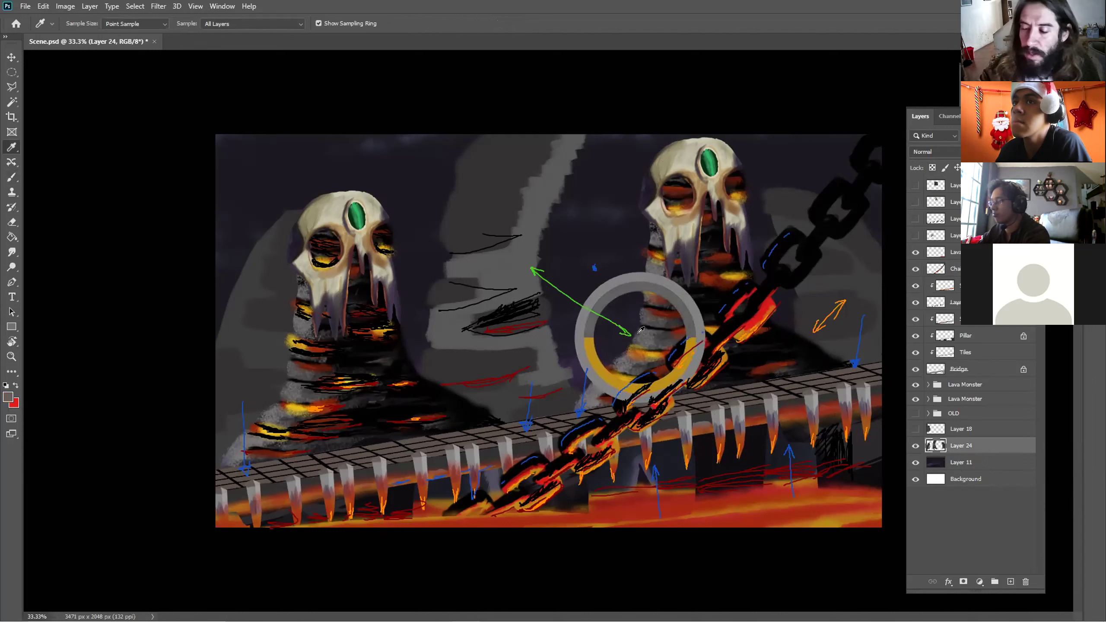
pyautogui.moveTo(642, 329); pyautogui.dragTo(632, 318)
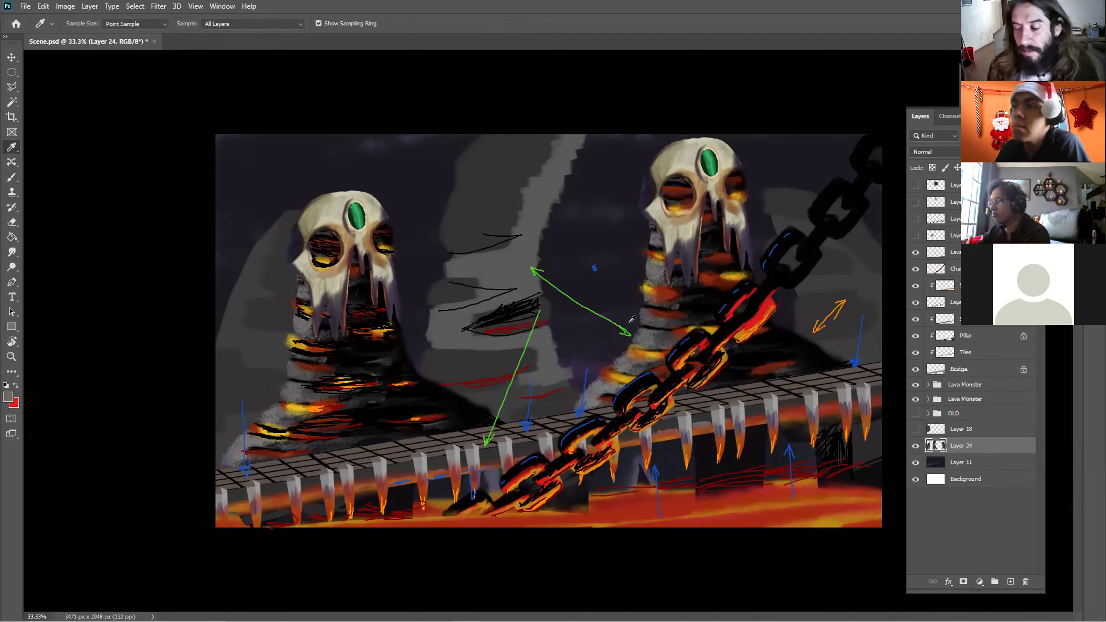
# With a 70 px brush, paint lighter grey along the right edge of the central rock column up to the canvas top
pyautogui.press('b')
pyautogui.rightClick(631, 319)
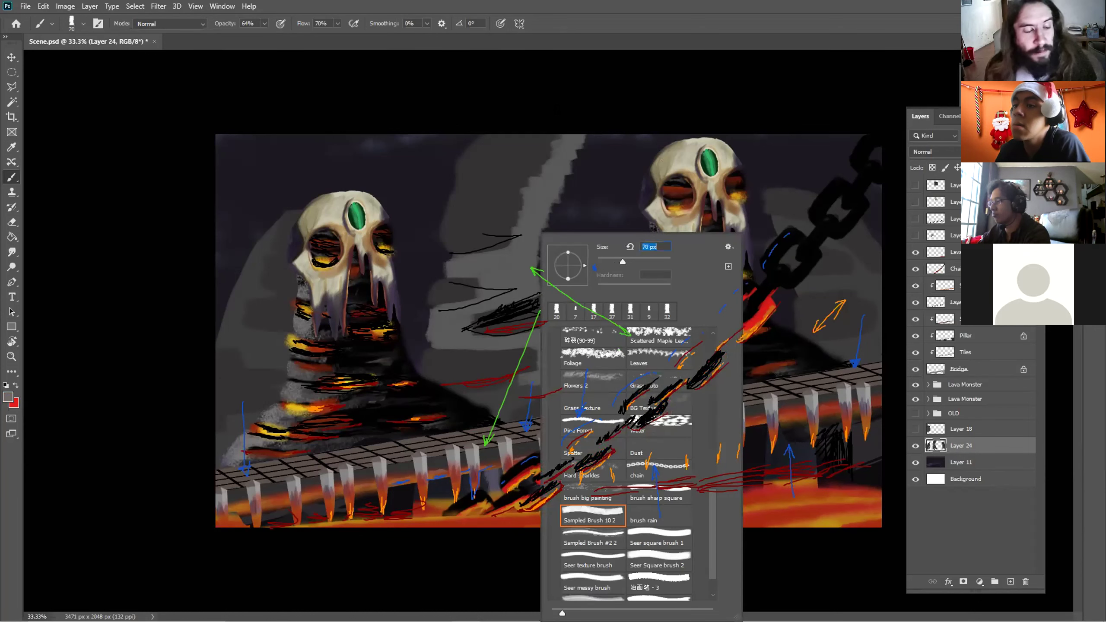
pyautogui.click(539, 276)
pyautogui.moveTo(538, 282)
pyautogui.mouseDown()
pyautogui.moveTo(559, 283)
pyautogui.moveTo(534, 280)
pyautogui.moveTo(537, 222)
pyautogui.mouseUp()
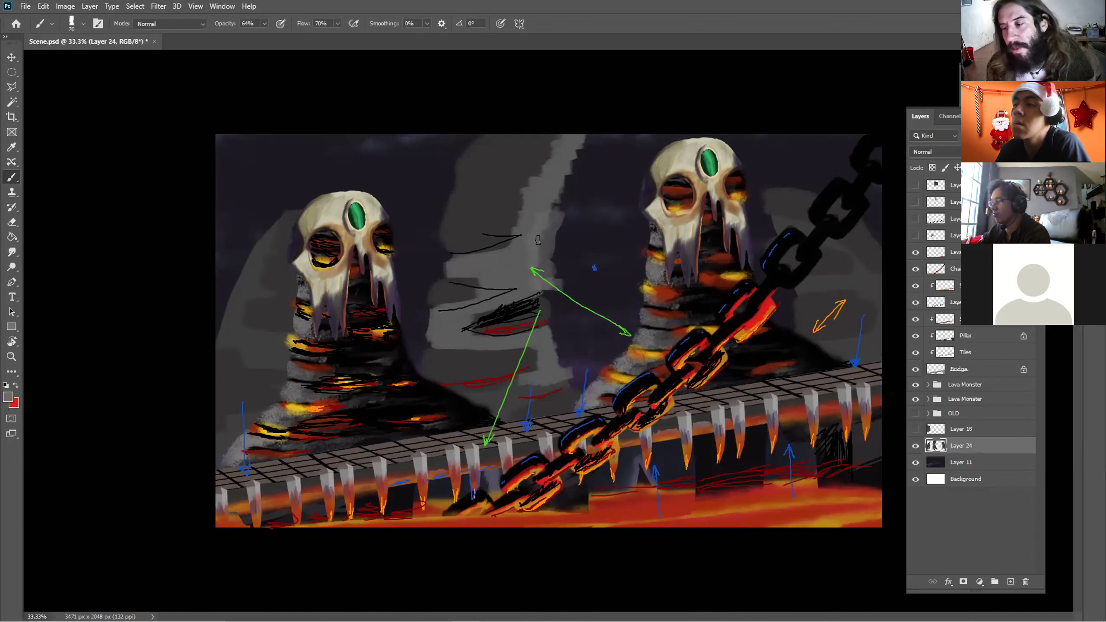
pyautogui.moveTo(541, 269)
pyautogui.mouseDown()
pyautogui.moveTo(539, 230)
pyautogui.moveTo(578, 147)
pyautogui.moveTo(567, 181)
pyautogui.mouseUp()
pyautogui.moveTo(588, 138); pyautogui.dragTo(561, 200)
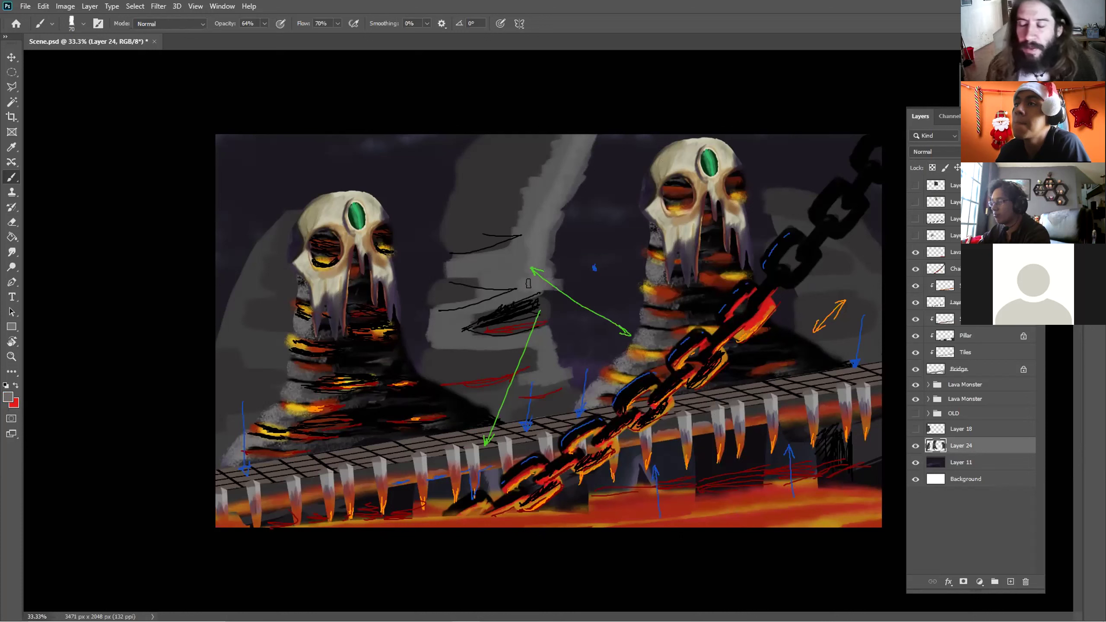
pyautogui.moveTo(561, 211)
pyautogui.mouseDown()
pyautogui.moveTo(584, 139)
pyautogui.moveTo(547, 251)
pyautogui.mouseUp()
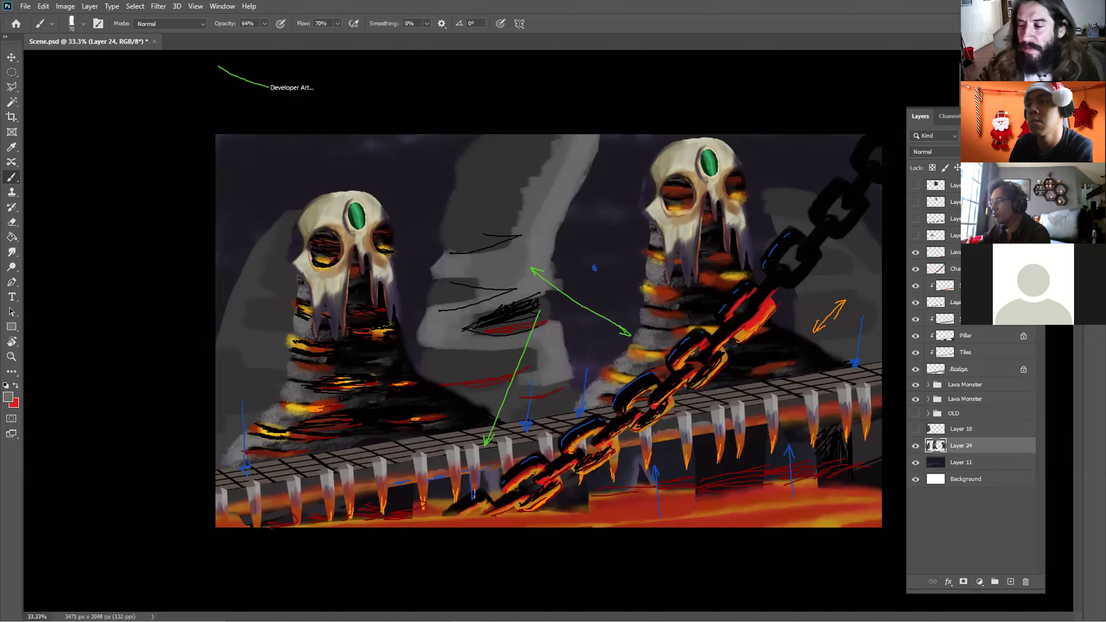
# Capture a rectangular screen snip of the entire painted scene
pyautogui.press('super+shift+s')
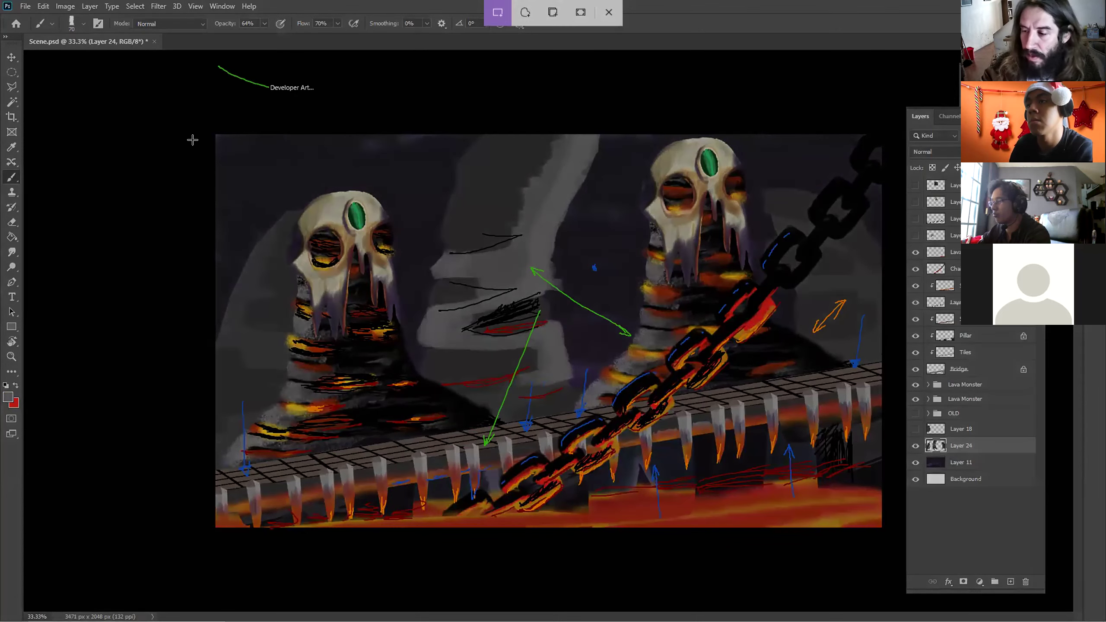
pyautogui.moveTo(217, 135); pyautogui.dragTo(472, 287)
pyautogui.moveTo(670, 413); pyautogui.dragTo(878, 525)
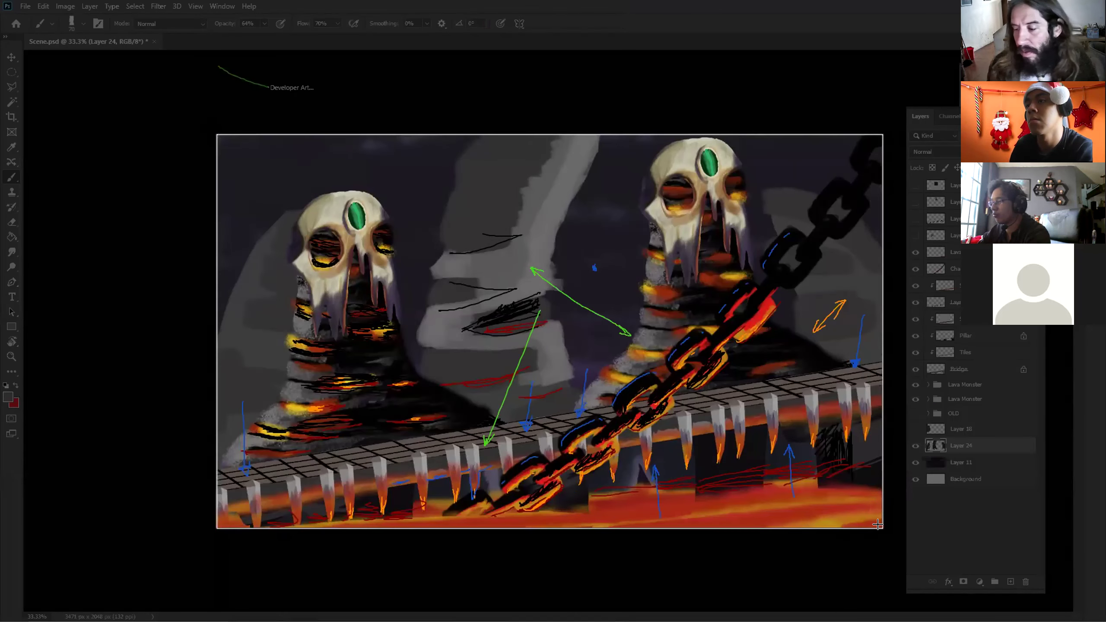
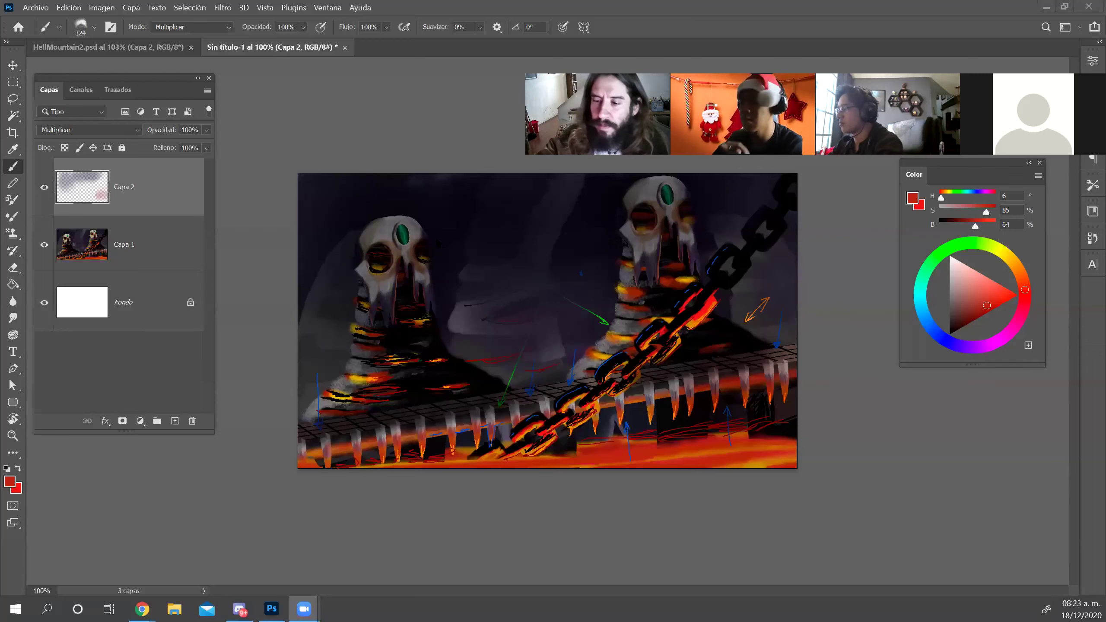
pyautogui.rightClick(445, 339)
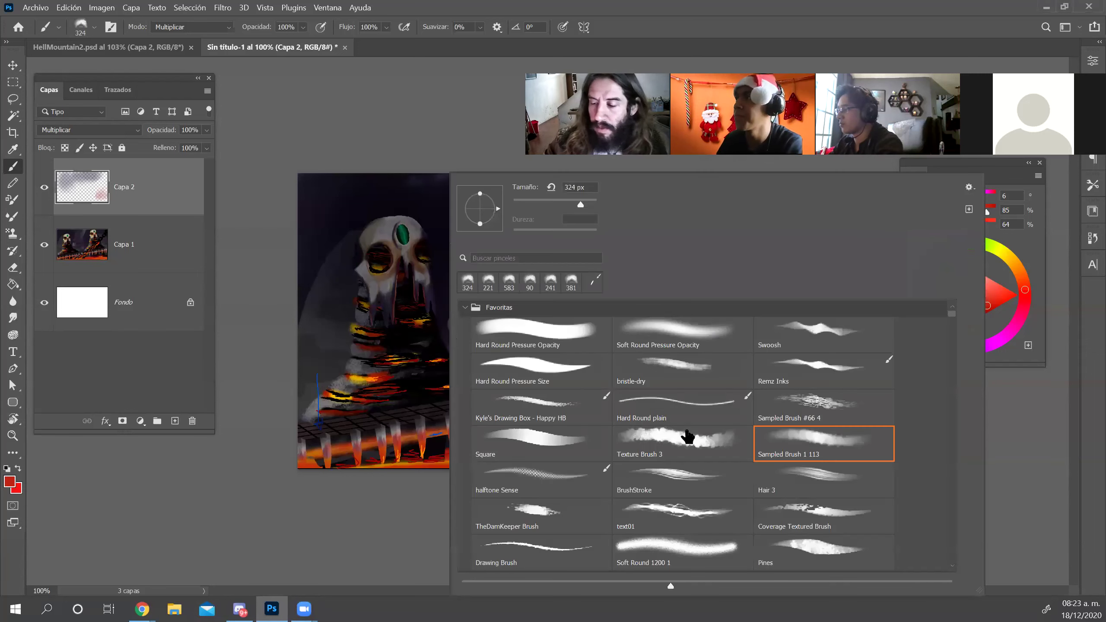
pyautogui.press('Escape')
pyautogui.rightClick(674, 300)
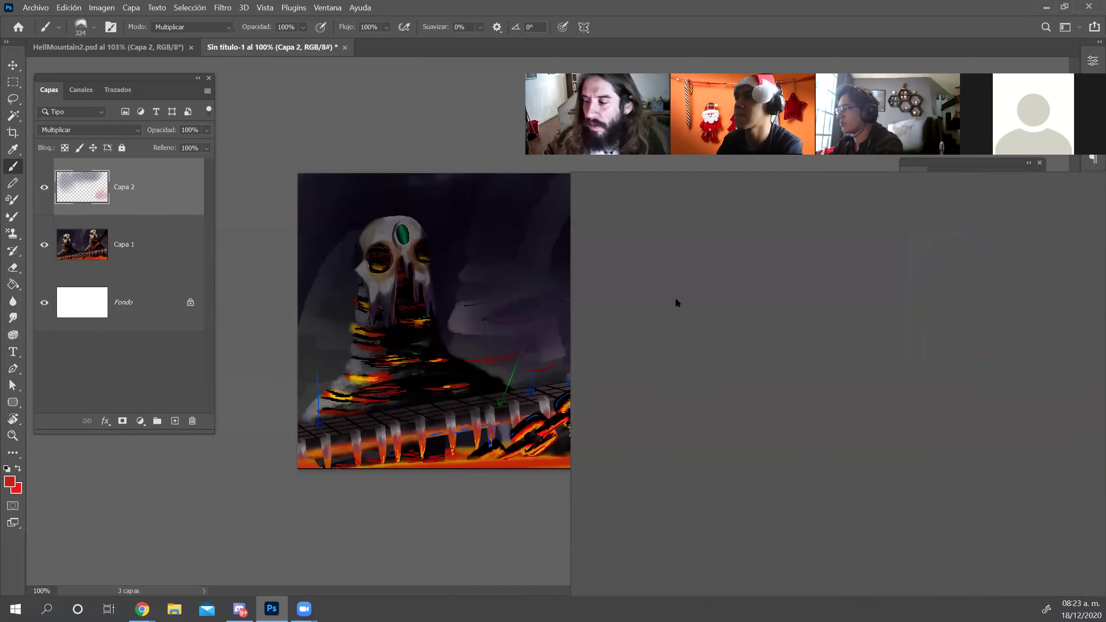
pyautogui.press('Escape')
# Select Capa 1 and brighten the lava at the scene's lower right with sampled red and orange in Color Dodge mode
pyautogui.click(160, 251)
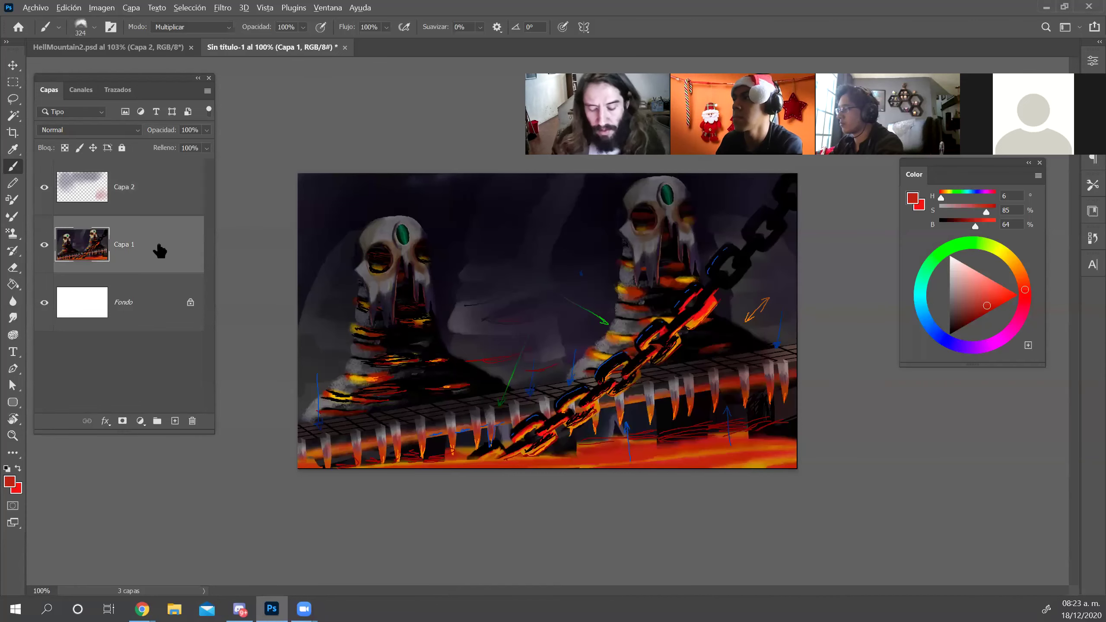
pyautogui.keyDown('alt'); pyautogui.click(709, 453); pyautogui.keyUp('alt')
pyautogui.moveTo(710, 449); pyautogui.dragTo(721, 451)
pyautogui.moveTo(658, 492); pyautogui.dragTo(708, 469)
pyautogui.keyDown('alt'); pyautogui.rightClick(707, 469); pyautogui.keyUp('alt')
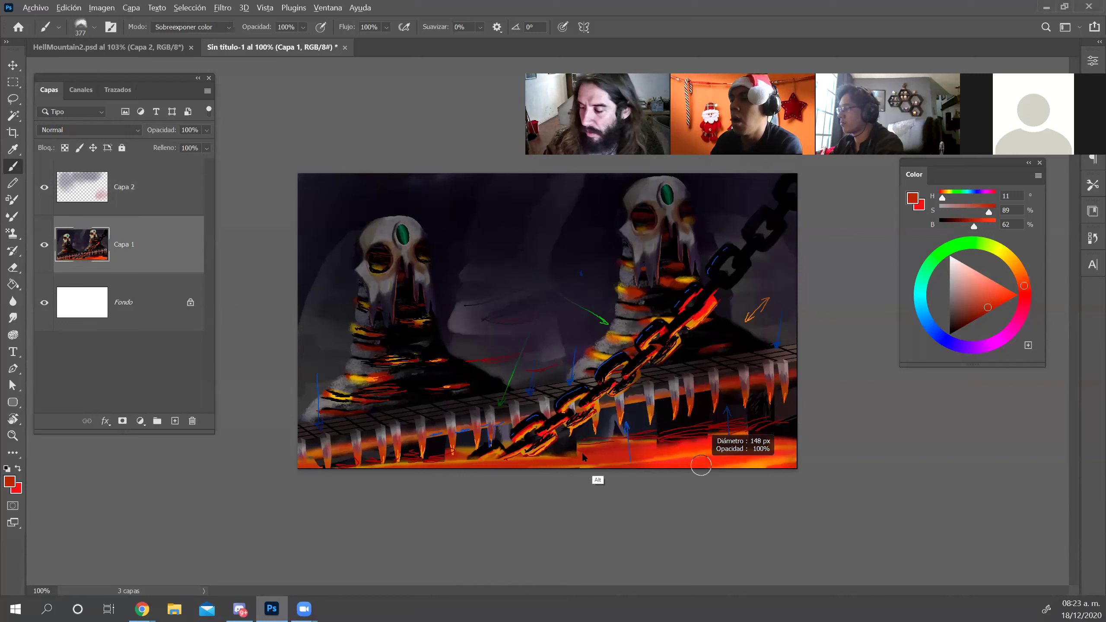
pyautogui.keyDown('alt'); pyautogui.click(748, 464); pyautogui.keyUp('alt')
pyautogui.keyDown('alt'); pyautogui.rightClick(686, 475); pyautogui.keyUp('alt')
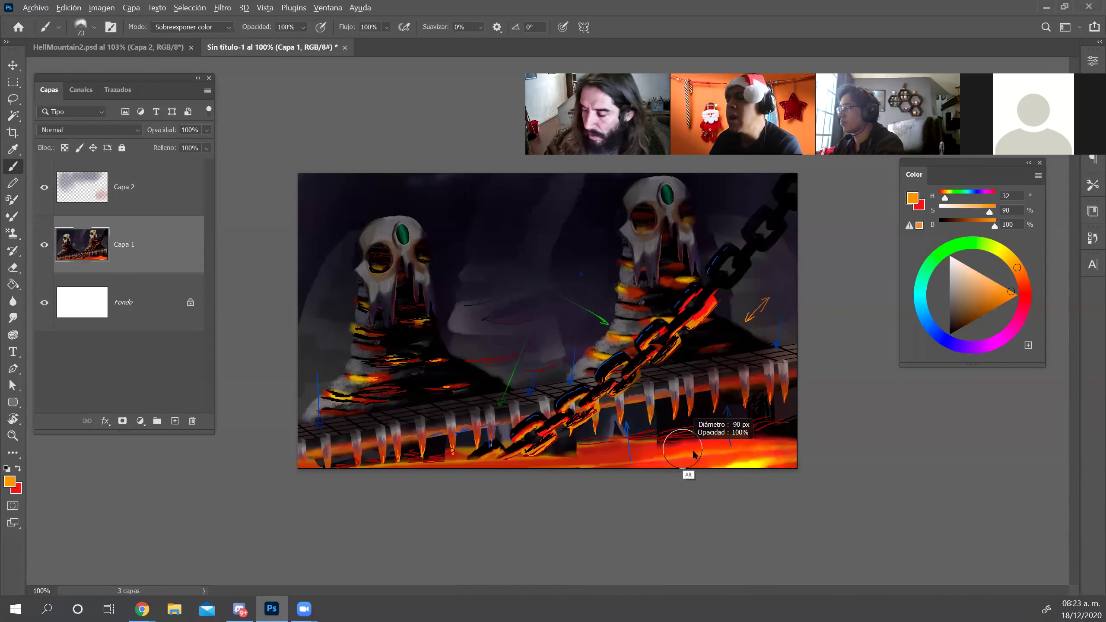
# Paint textured orange and yellow glow across the lava river using Texture Brush 3 at 111 px
pyautogui.rightClick(711, 457)
pyautogui.rightClick(706, 458)
pyautogui.click(778, 437)
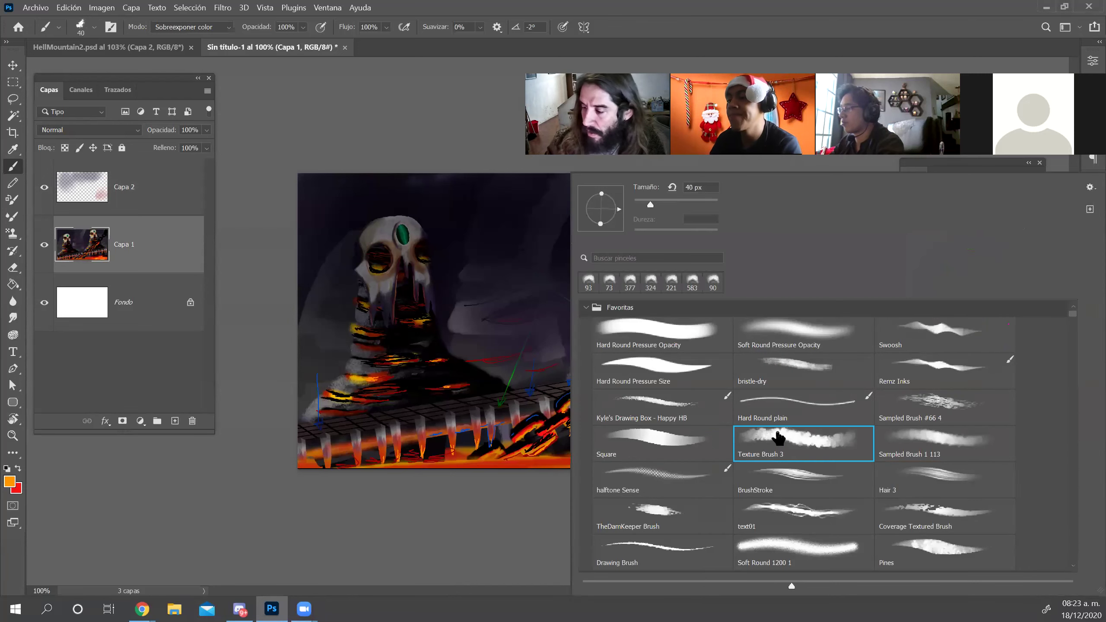
pyautogui.click(547, 477)
pyautogui.keyDown('alt'); pyautogui.rightClick(532, 463); pyautogui.keyUp('alt')
pyautogui.moveTo(647, 463); pyautogui.dragTo(786, 460)
pyautogui.moveTo(454, 472)
pyautogui.mouseDown()
pyautogui.moveTo(644, 469)
pyautogui.moveTo(674, 454)
pyautogui.moveTo(844, 432)
pyautogui.mouseUp()
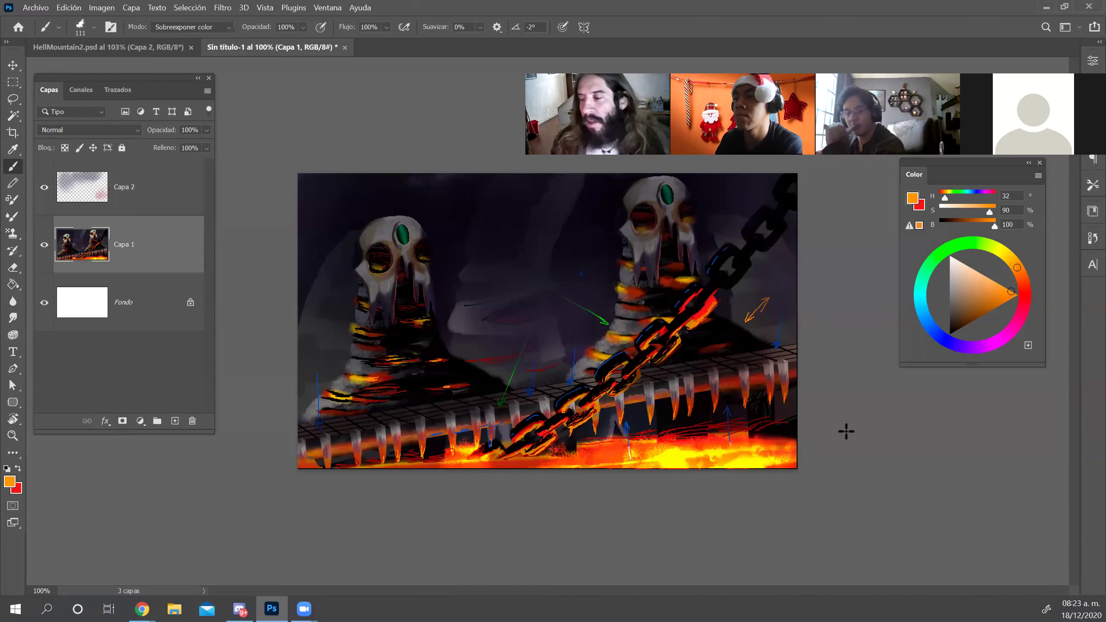
# On Capa 2, erase the dark shading over the right-hand skull's eye sockets with a 31 px eraser
pyautogui.press('r')
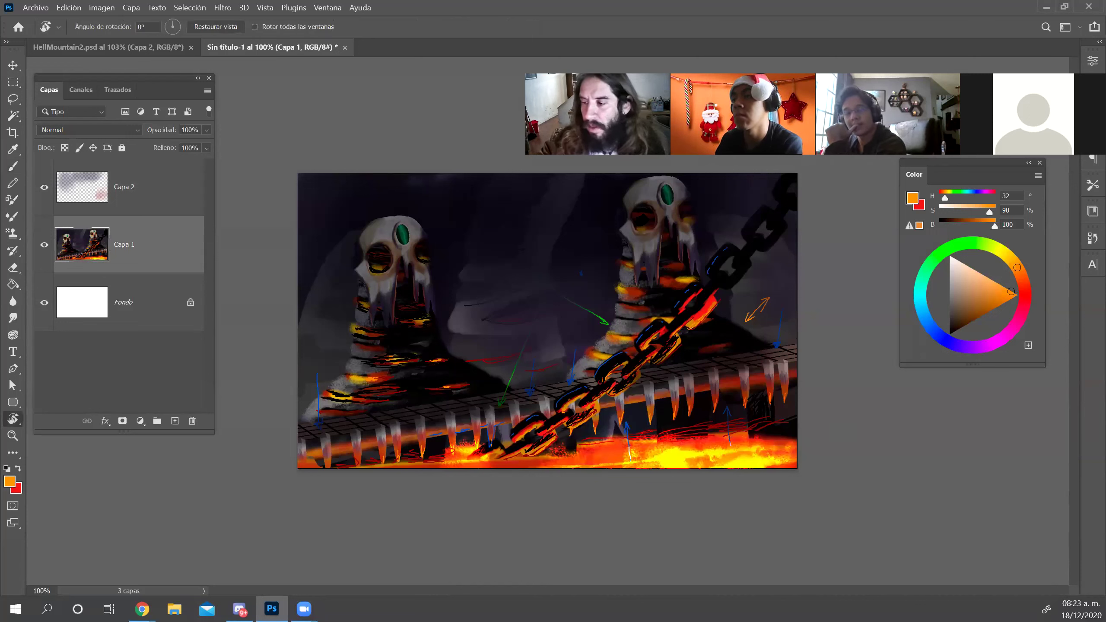
pyautogui.press('b')
pyautogui.keyDown('alt'); pyautogui.click(646, 228); pyautogui.keyUp('alt')
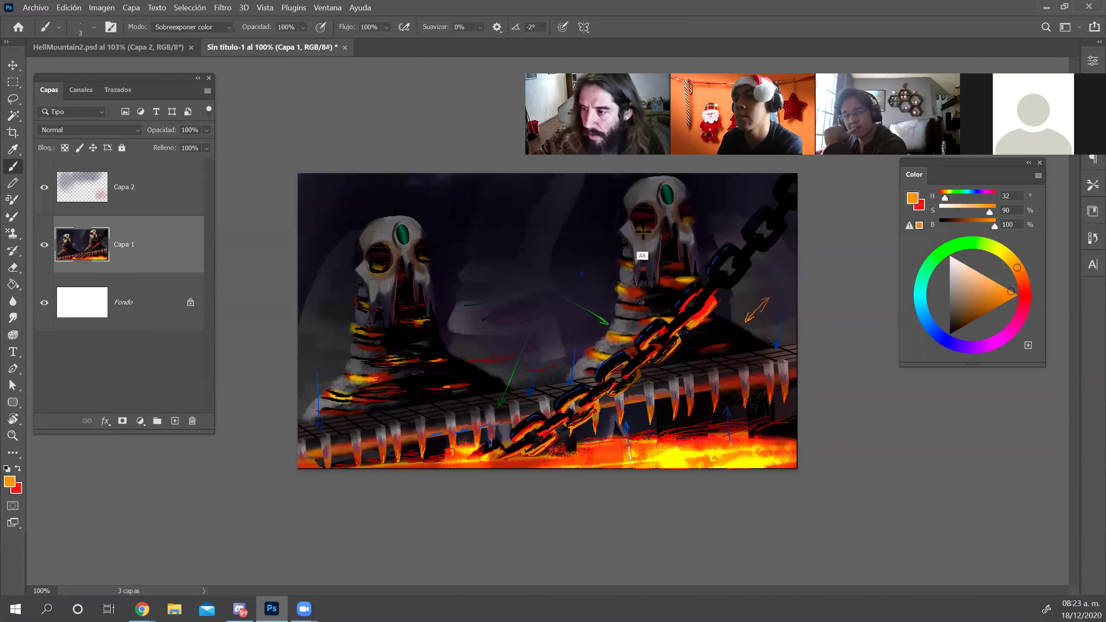
pyautogui.press('e')
pyautogui.click(148, 191)
pyautogui.moveTo(647, 229); pyautogui.dragTo(643, 221)
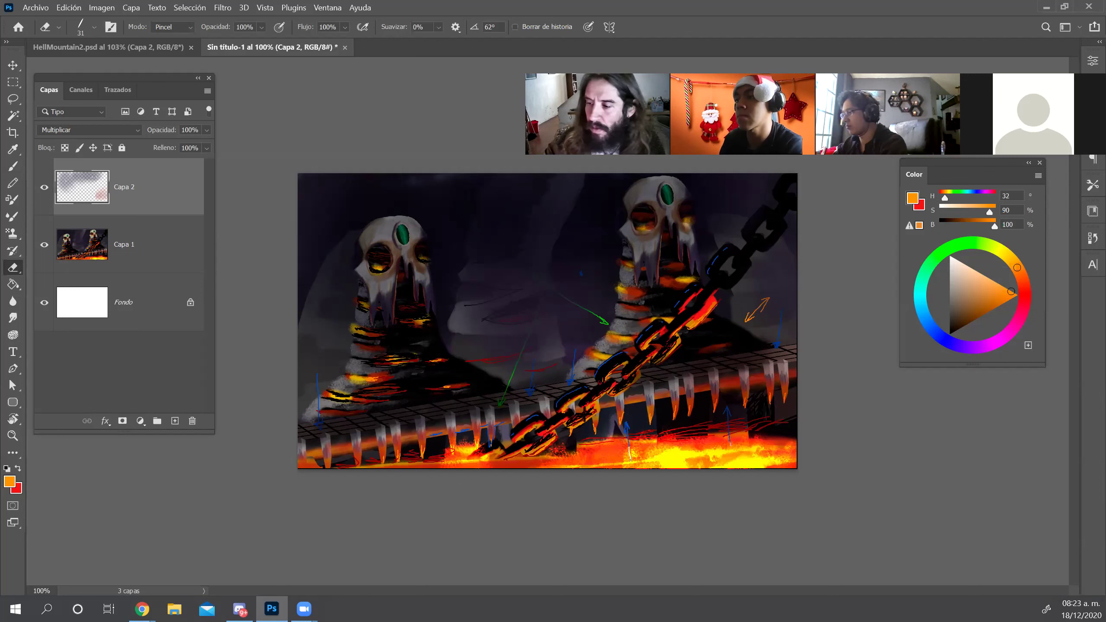
# Sample a dark red, adjust it to hue 355, saturation 68, brightness 33, and load Texture Brush 3 at 50 px
pyautogui.press('z')
pyautogui.moveTo(557, 359)
pyautogui.mouseDown()
pyautogui.moveTo(539, 365)
pyautogui.moveTo(553, 365)
pyautogui.mouseUp()
pyautogui.press('b')
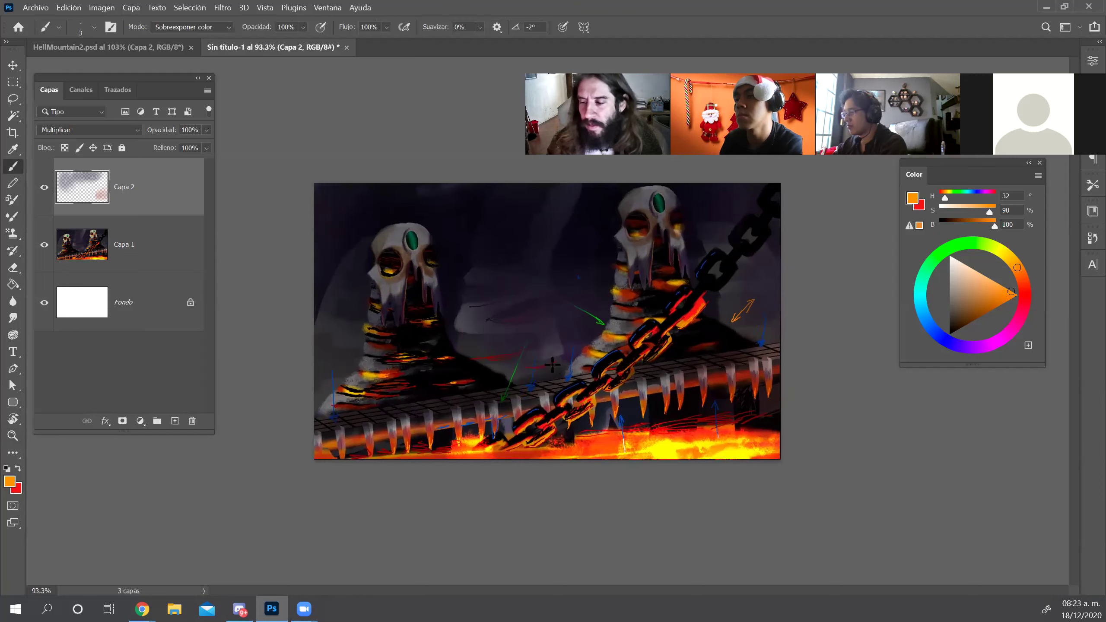
pyautogui.keyDown('alt'); pyautogui.click(667, 270); pyautogui.keyUp('alt')
pyautogui.click(966, 323)
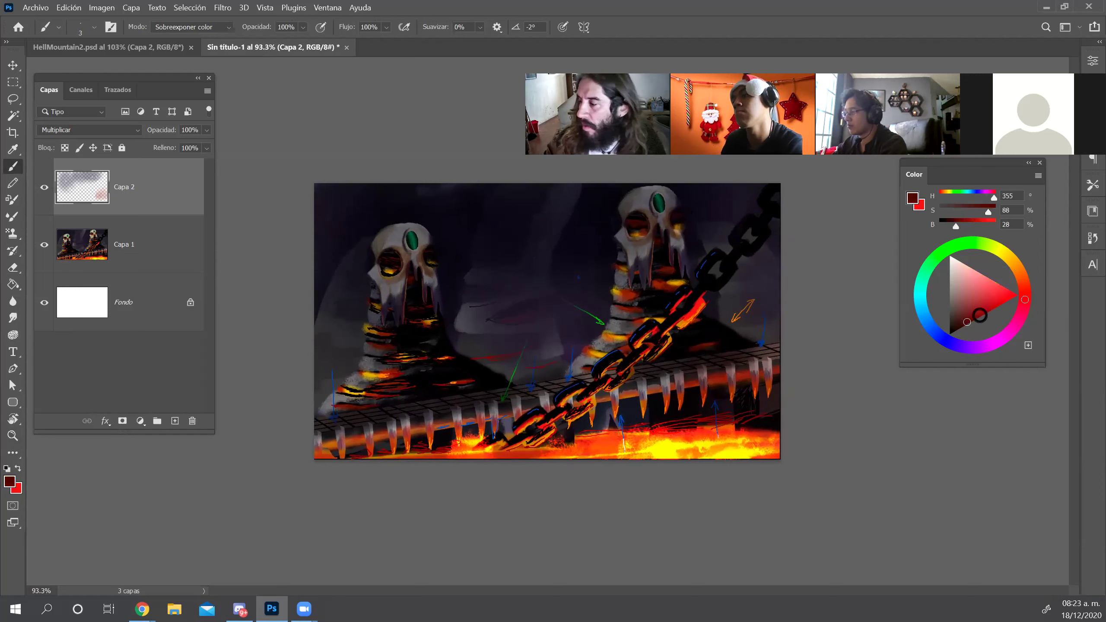
pyautogui.rightClick(519, 365)
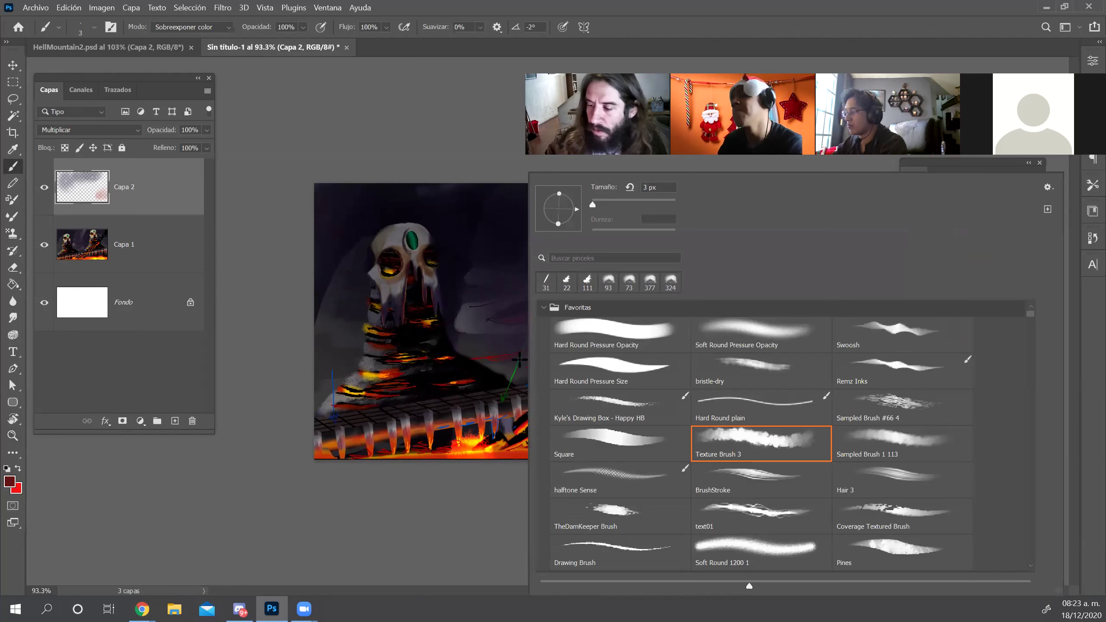
pyautogui.doubleClick(756, 442)
pyautogui.keyDown('alt'); pyautogui.rightClick(511, 358); pyautogui.keyUp('alt')
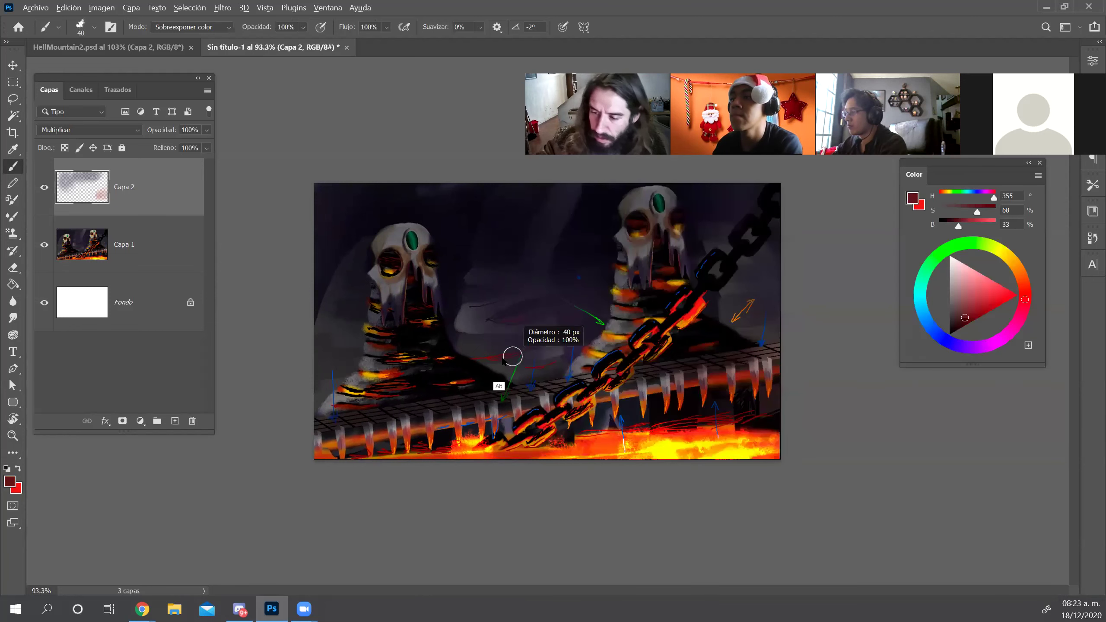
# In Normal mode on Capa 1, paint dark red haze between the two monsters and add the lava's orange at its base with 30% opacity
pyautogui.moveTo(467, 351); pyautogui.dragTo(540, 372)
pyautogui.hotkey('ctrl', 'z')
pyautogui.hotkey('shift', 'alt', 'n')
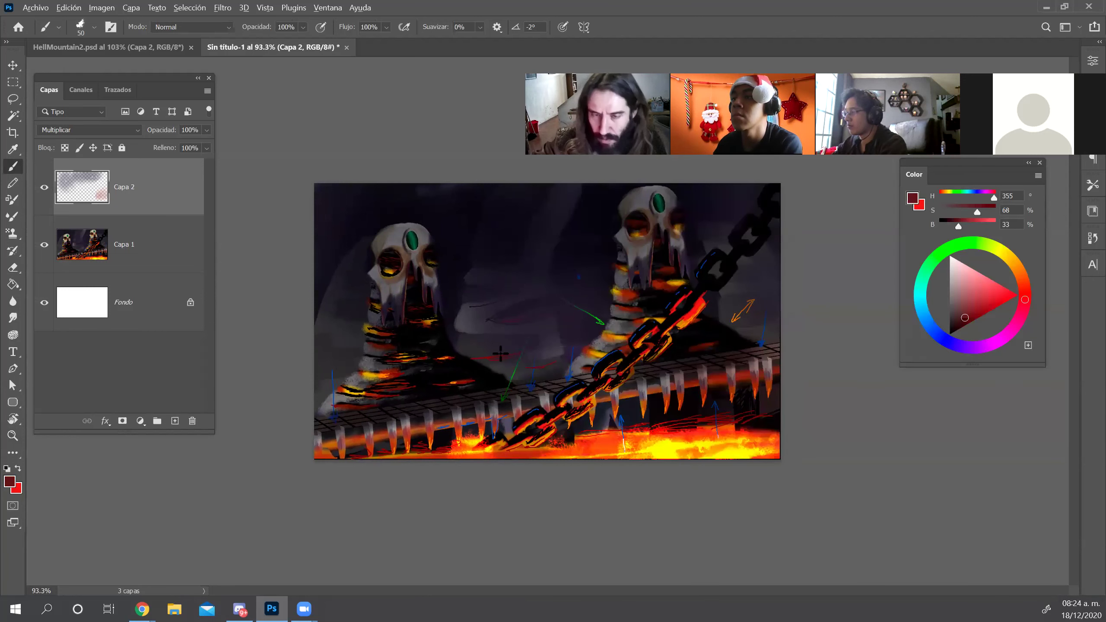
pyautogui.click(169, 253)
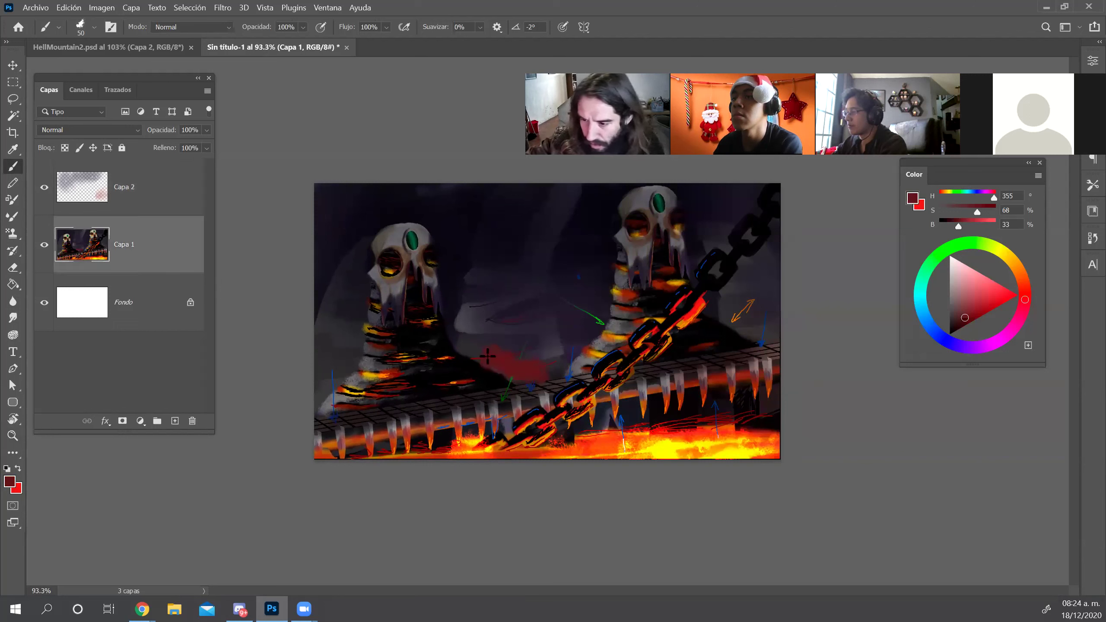
pyautogui.moveTo(966, 319); pyautogui.dragTo(961, 322)
pyautogui.moveTo(471, 351)
pyautogui.mouseDown()
pyautogui.moveTo(537, 368)
pyautogui.moveTo(543, 357)
pyautogui.moveTo(478, 340)
pyautogui.moveTo(553, 353)
pyautogui.mouseUp()
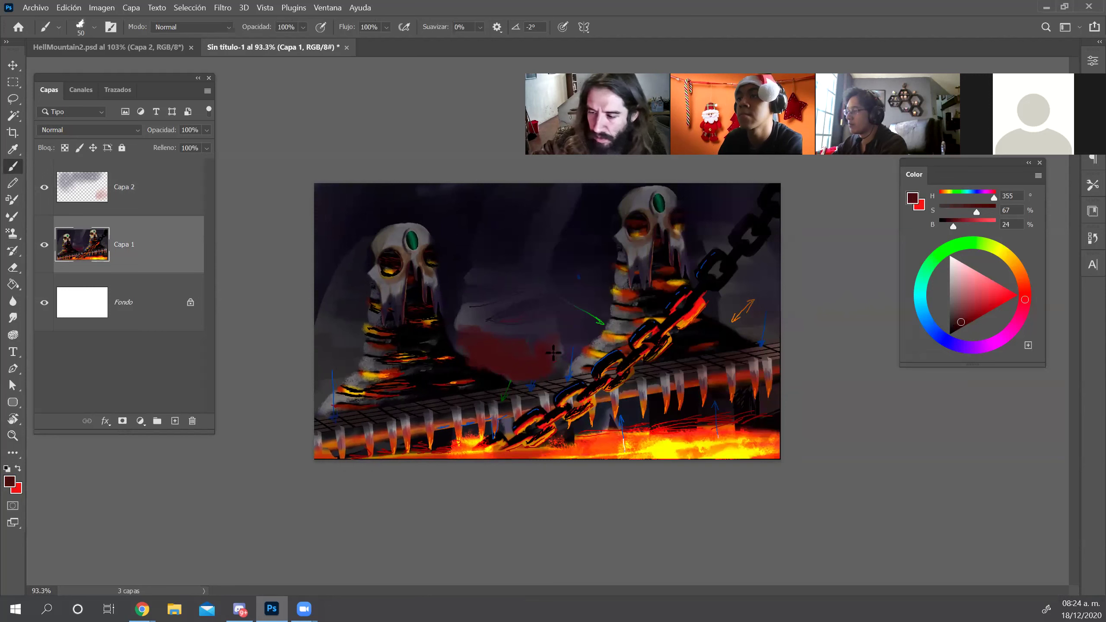
pyautogui.keyDown('alt'); pyautogui.click(609, 449); pyautogui.keyUp('alt')
pyautogui.moveTo(509, 373); pyautogui.dragTo(479, 359)
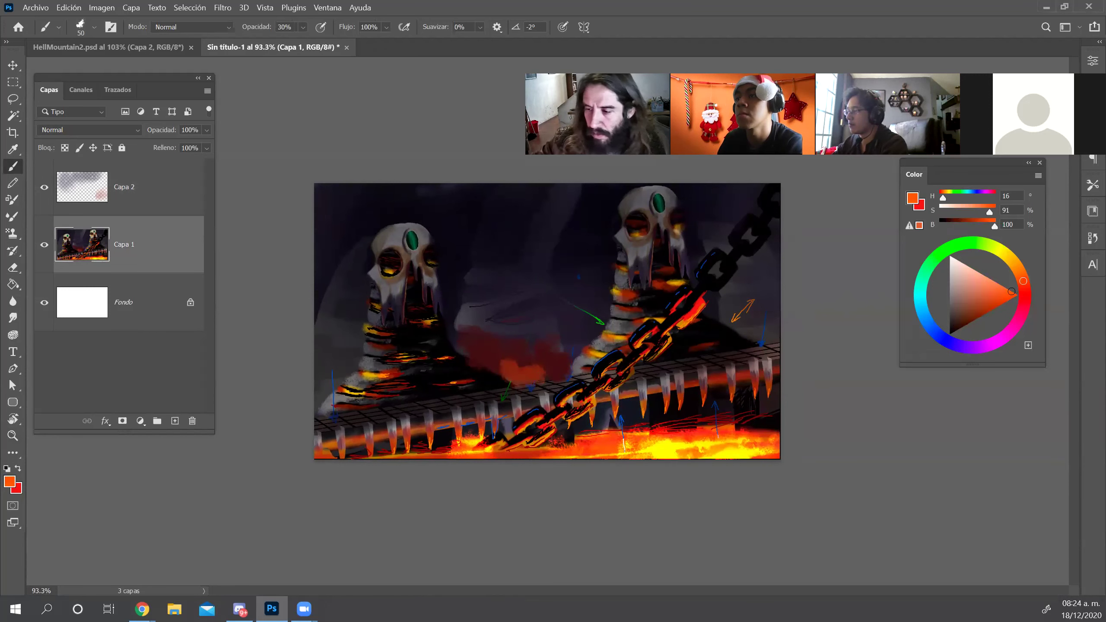
# Streak orange across the red haze between the monsters with the bristle-dry brush at 16 px and 31% opacity
pyautogui.rightClick(580, 366)
pyautogui.click(938, 346)
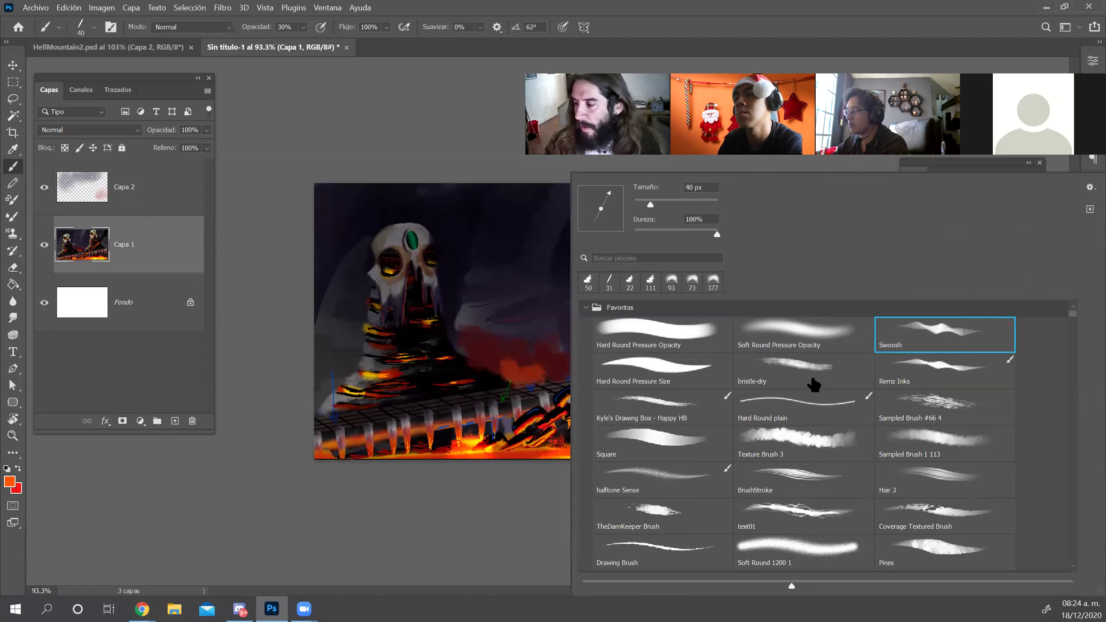
pyautogui.doubleClick(804, 363)
pyautogui.press('r')
pyautogui.moveTo(714, 362); pyautogui.dragTo(665, 195)
pyautogui.moveTo(567, 377)
pyautogui.mouseDown()
pyautogui.moveTo(485, 363)
pyautogui.moveTo(553, 372)
pyautogui.mouseUp()
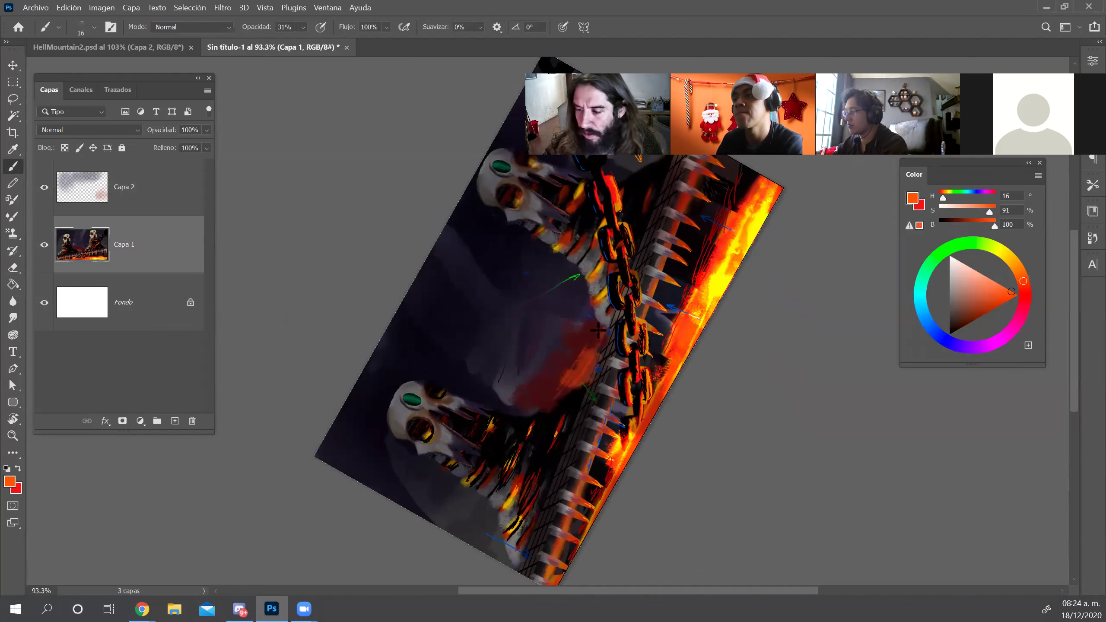
pyautogui.press('Escape')
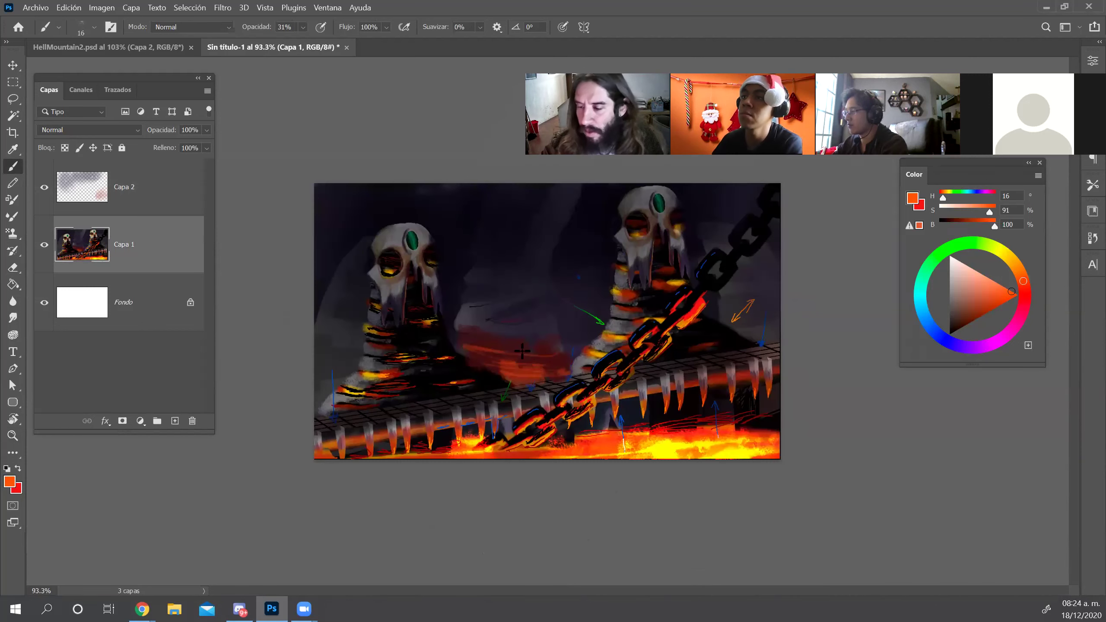
# At 90% opacity, paint dark purple streaks over the red haze and grey highlights sampled from the left-hand monster on the rock above it
pyautogui.keyDown('alt'); pyautogui.click(493, 351); pyautogui.keyUp('alt')
pyautogui.moveTo(495, 352)
pyautogui.mouseDown()
pyautogui.moveTo(504, 358)
pyautogui.moveTo(479, 353)
pyautogui.mouseUp()
pyautogui.hotkey('ctrl', 'z')
pyautogui.keyDown('alt'); pyautogui.click(486, 351); pyautogui.keyUp('alt')
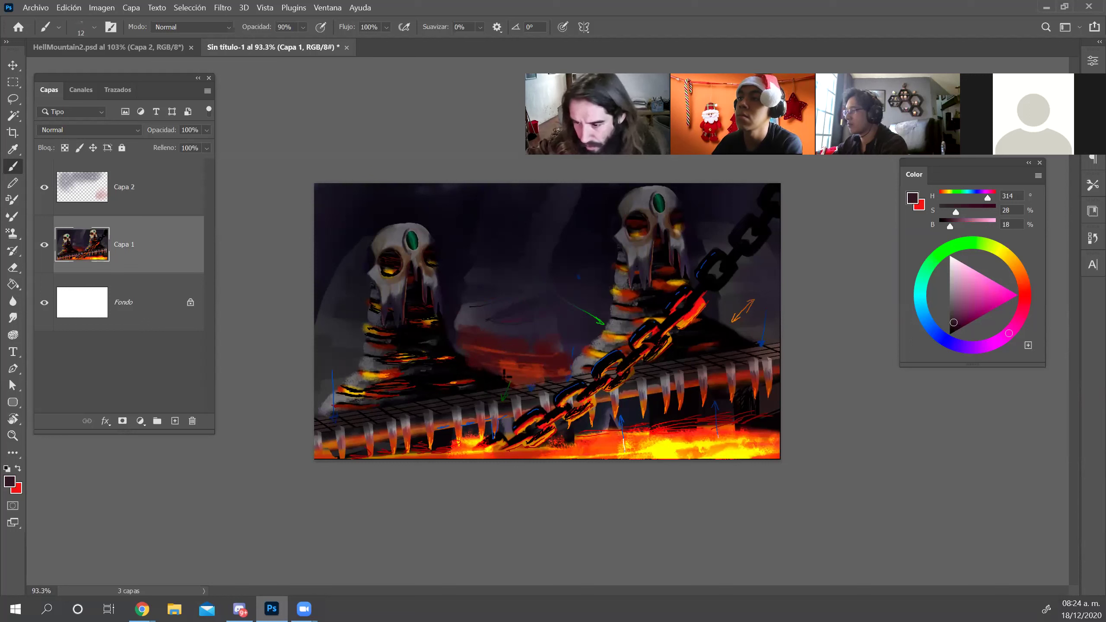
pyautogui.moveTo(487, 362)
pyautogui.mouseDown()
pyautogui.moveTo(527, 352)
pyautogui.moveTo(550, 323)
pyautogui.mouseUp()
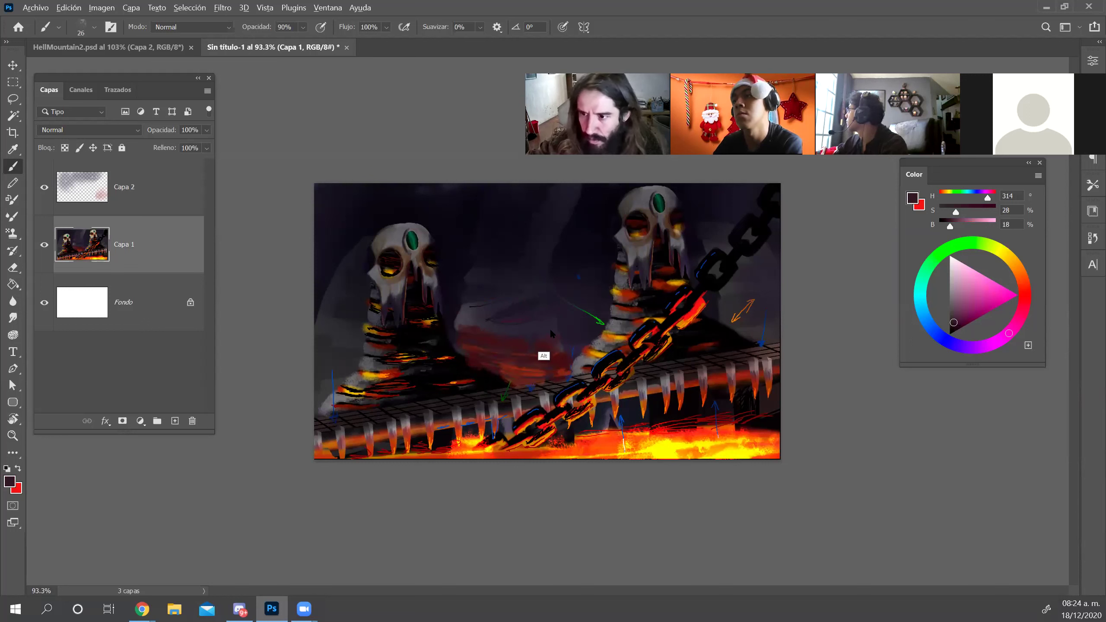
pyautogui.keyDown('alt'); pyautogui.click(369, 371); pyautogui.keyUp('alt')
pyautogui.moveTo(539, 334)
pyautogui.mouseDown()
pyautogui.moveTo(537, 294)
pyautogui.moveTo(517, 315)
pyautogui.mouseUp()
# Sample near-black beside the right-hand monster and darken the area around the central background rock with Sampled Brush 1 113
pyautogui.keyDown('alt'); pyautogui.click(573, 349); pyautogui.keyUp('alt')
pyautogui.moveTo(573, 349); pyautogui.dragTo(573, 348)
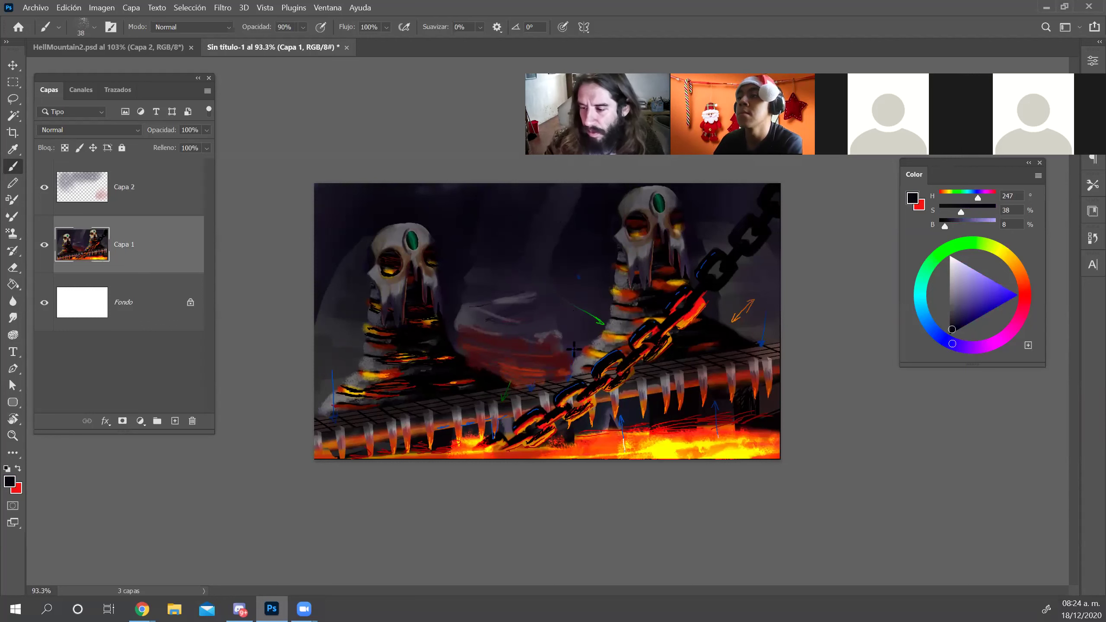
pyautogui.rightClick(579, 344)
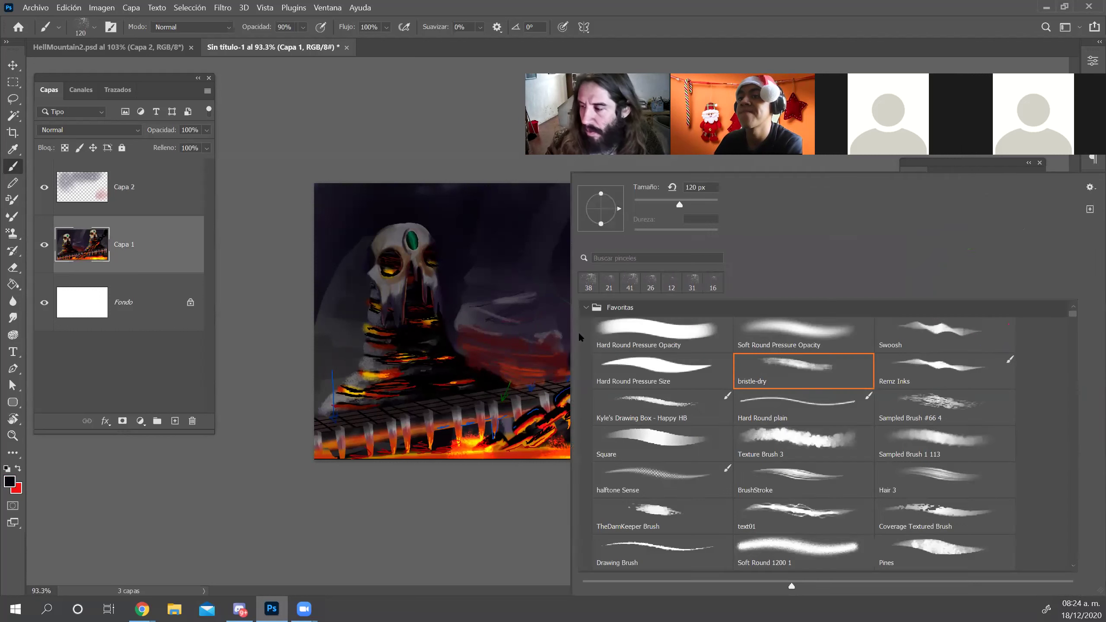
pyautogui.click(929, 442)
pyautogui.moveTo(529, 349)
pyautogui.mouseDown()
pyautogui.moveTo(366, 323)
pyautogui.moveTo(582, 346)
pyautogui.moveTo(573, 349)
pyautogui.mouseUp()
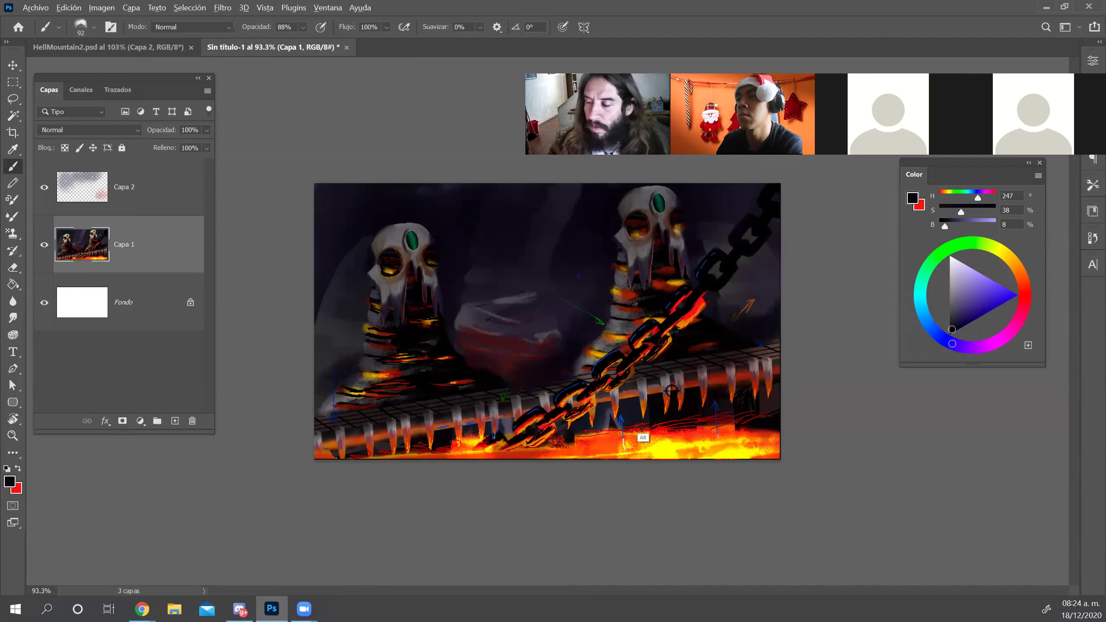
# Sample dark red from the central rock and paint a faint red plume rising from it toward the canvas top
pyautogui.keyDown('alt'); pyautogui.click(511, 344); pyautogui.keyUp('alt')
pyautogui.moveTo(557, 309)
pyautogui.mouseDown()
pyautogui.moveTo(519, 314)
pyautogui.moveTo(537, 304)
pyautogui.mouseUp()
pyautogui.moveTo(568, 206); pyautogui.dragTo(558, 249)
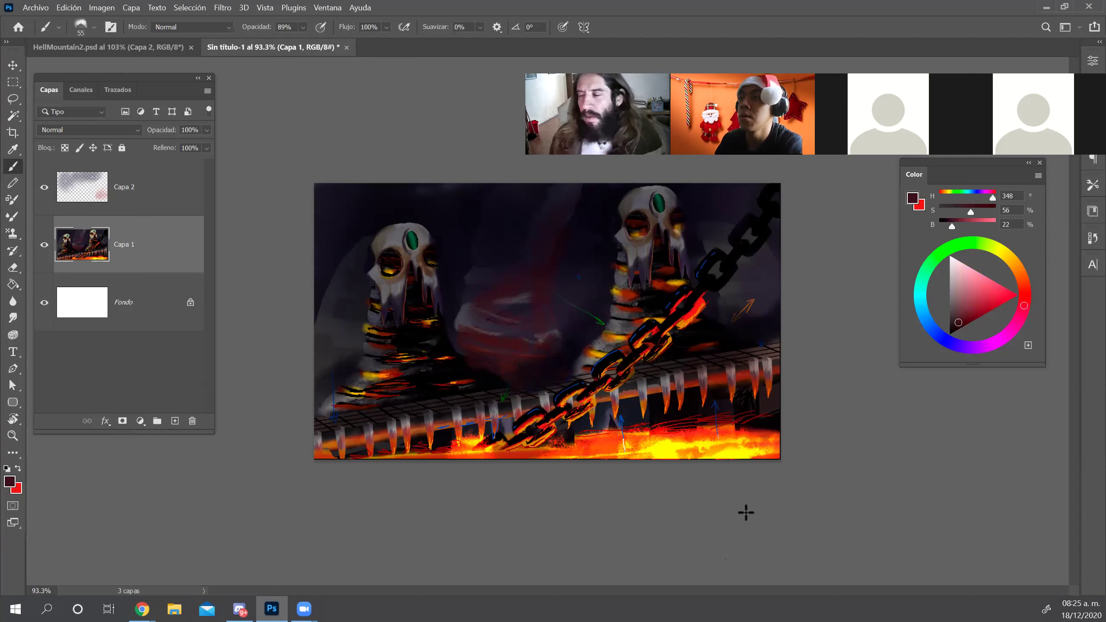
# Sample a saturated dark red and paint 17 px accents along the lower edge of the central background rock
pyautogui.press('z')
pyautogui.moveTo(633, 328)
pyautogui.mouseDown()
pyautogui.moveTo(594, 327)
pyautogui.moveTo(616, 328)
pyautogui.mouseUp()
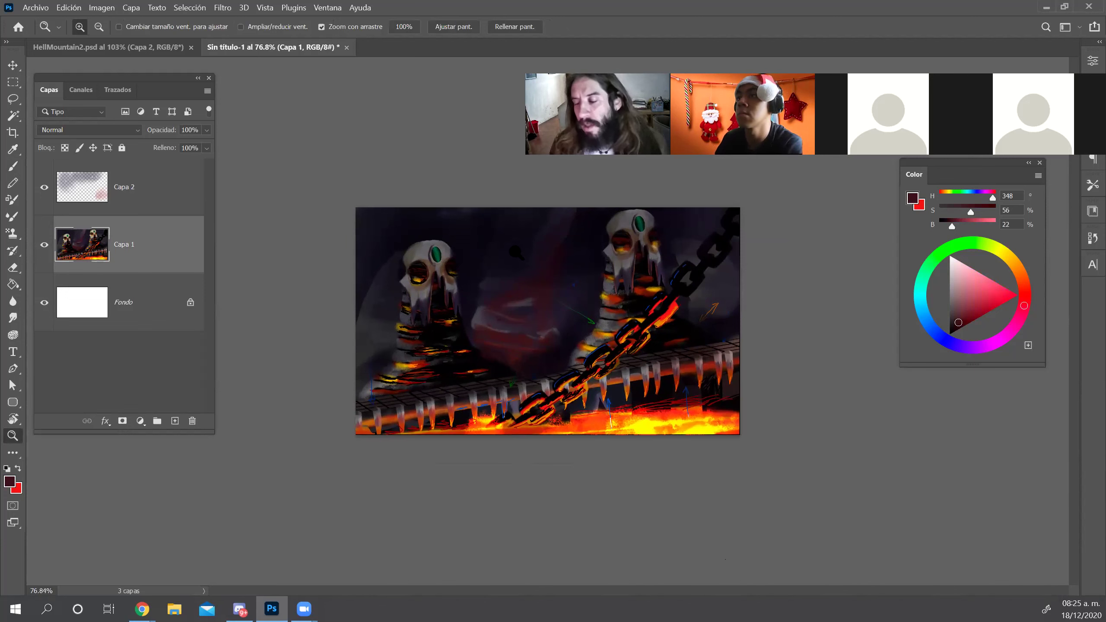
pyautogui.press('r')
pyautogui.moveTo(706, 421); pyautogui.dragTo(735, 304)
pyautogui.press('b')
pyautogui.keyDown('alt'); pyautogui.click(708, 295); pyautogui.keyUp('alt')
pyautogui.moveTo(527, 369)
pyautogui.mouseDown()
pyautogui.moveTo(540, 370)
pyautogui.moveTo(530, 371)
pyautogui.mouseUp()
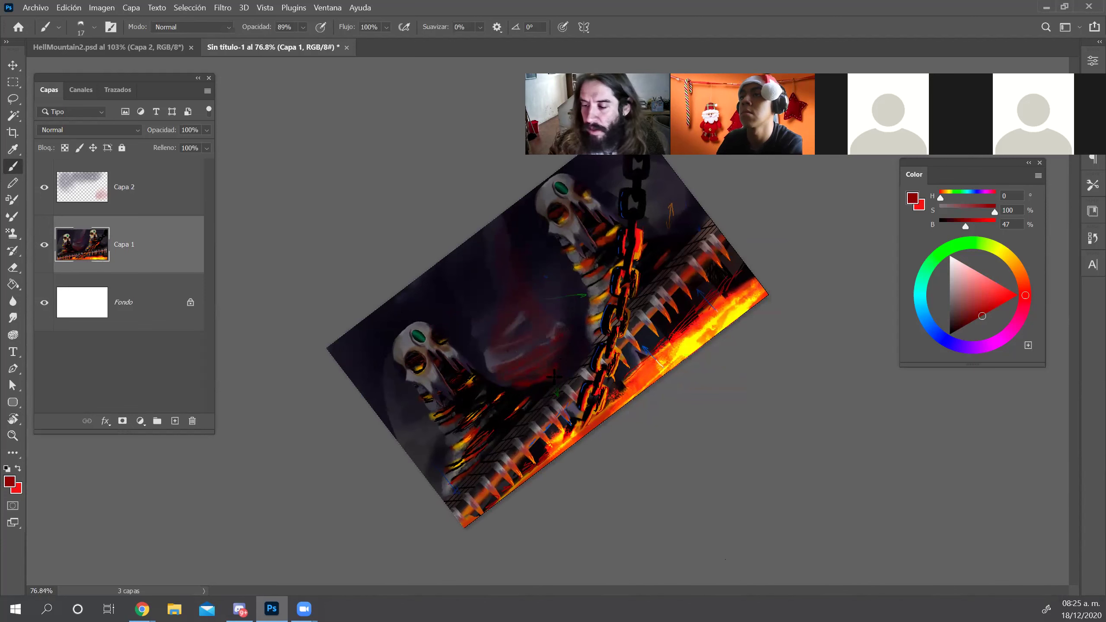
pyautogui.press('Escape')
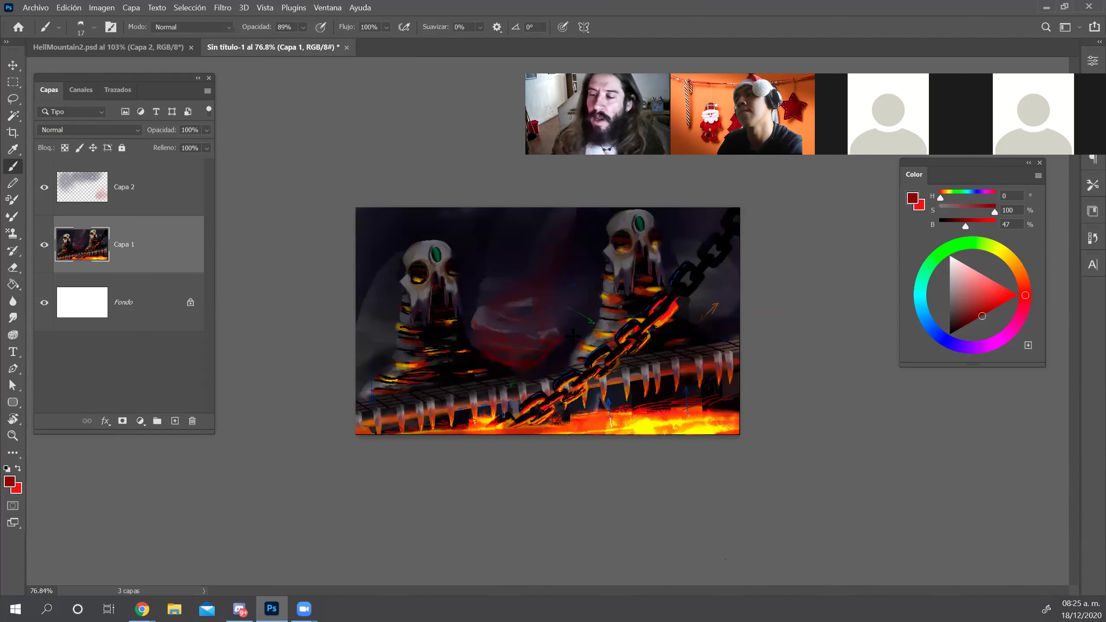
# Paint over the orange arrow beside the right-hand monster with grey-purple sampled from the surrounding background
pyautogui.moveTo(697, 321); pyautogui.dragTo(729, 290)
pyautogui.keyDown('alt'); pyautogui.click(713, 290); pyautogui.keyUp('alt')
pyautogui.moveTo(714, 296)
pyautogui.mouseDown()
pyautogui.moveTo(735, 274)
pyautogui.moveTo(714, 324)
pyautogui.mouseUp()
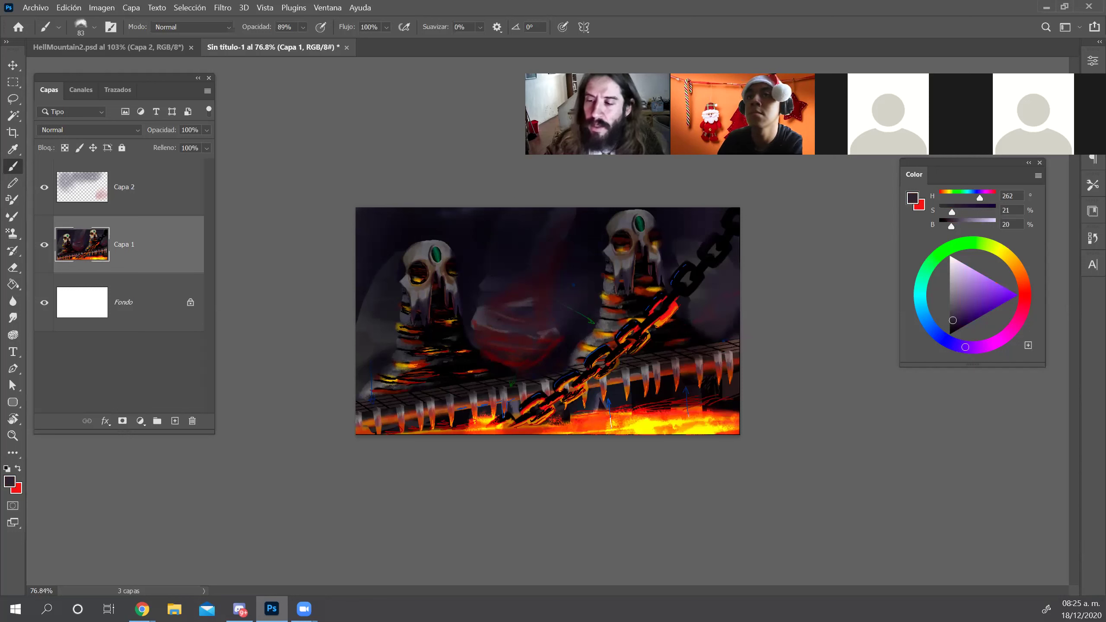
# Sample near-black from the background and darken the lighter shape behind the left-hand monster with a 153 px brush
pyautogui.keyDown('alt'); pyautogui.click(387, 257); pyautogui.keyUp('alt')
pyautogui.press(']')
pyautogui.press(']')
pyautogui.press(']')
pyautogui.press(']')
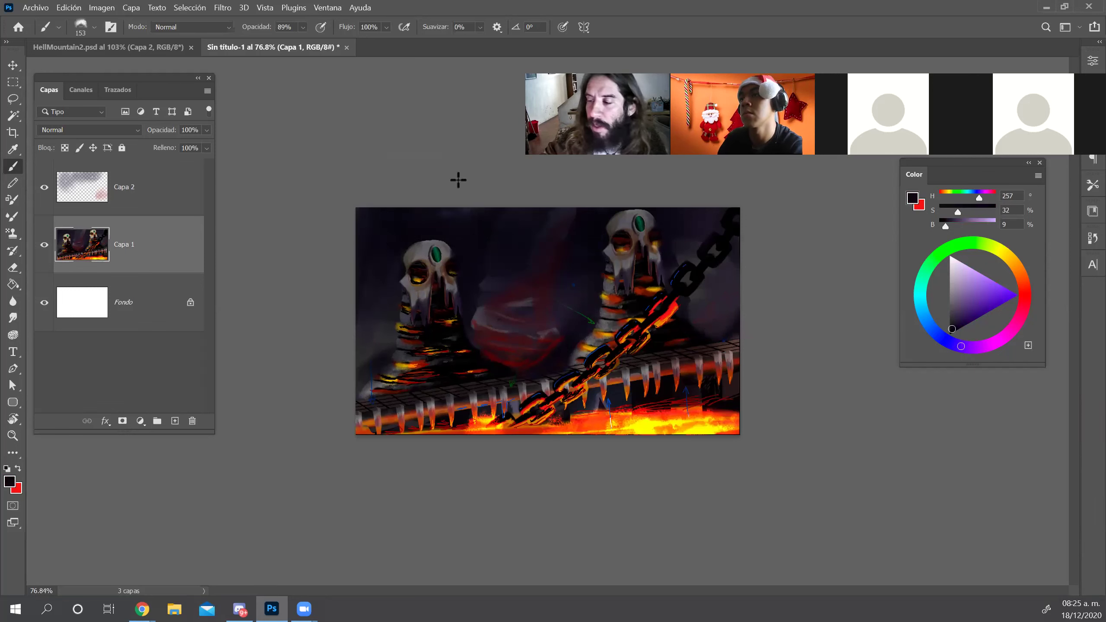
# Sample dark purple tones and shade the right side of the central background rock with a 148 px brush
pyautogui.keyDown('alt'); pyautogui.click(497, 283); pyautogui.keyUp('alt')
pyautogui.moveTo(514, 257); pyautogui.dragTo(500, 271)
pyautogui.moveTo(566, 330)
pyautogui.mouseDown()
pyautogui.moveTo(525, 374)
pyautogui.moveTo(575, 307)
pyautogui.moveTo(516, 362)
pyautogui.mouseUp()
pyautogui.keyDown('alt'); pyautogui.click(560, 353); pyautogui.keyUp('alt')
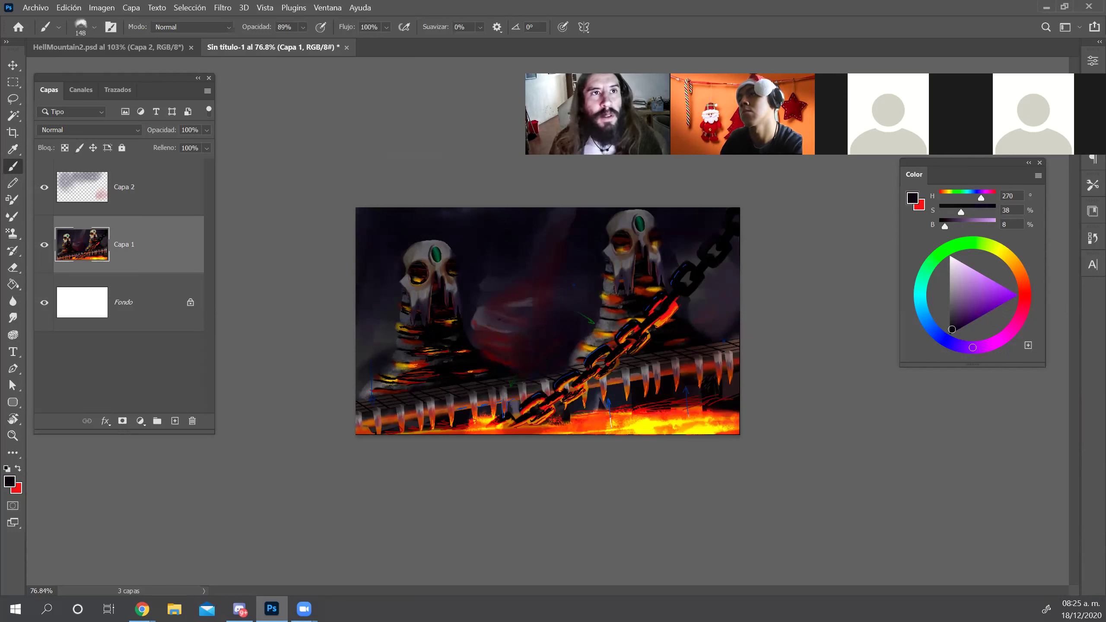
pyautogui.hotkey('alt', 'Tab')
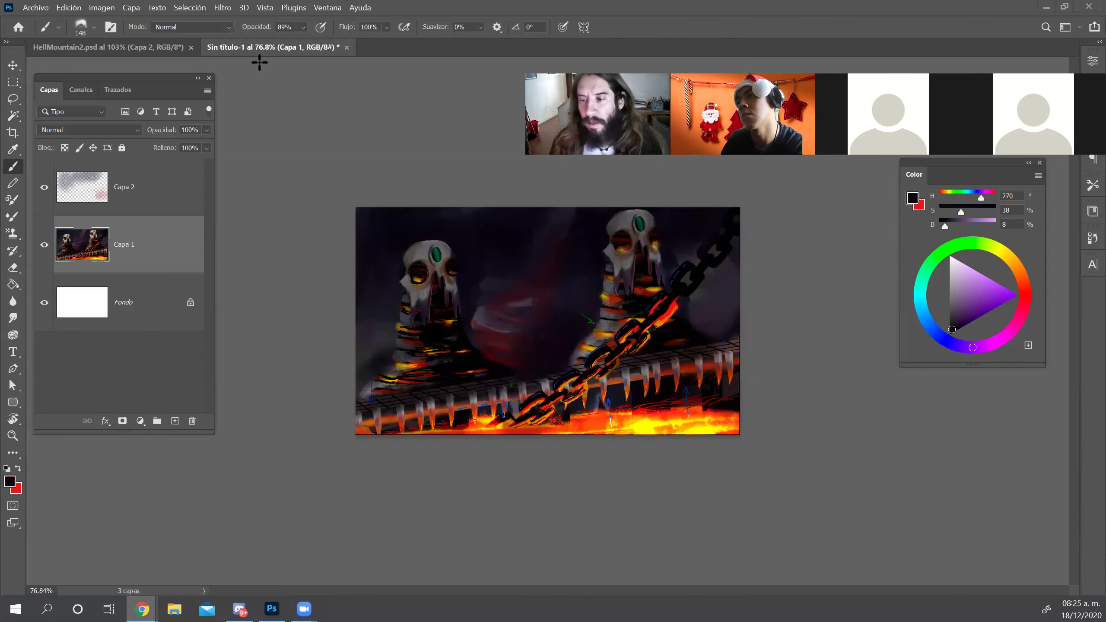
pyautogui.hotkey('ctrl', 'o')
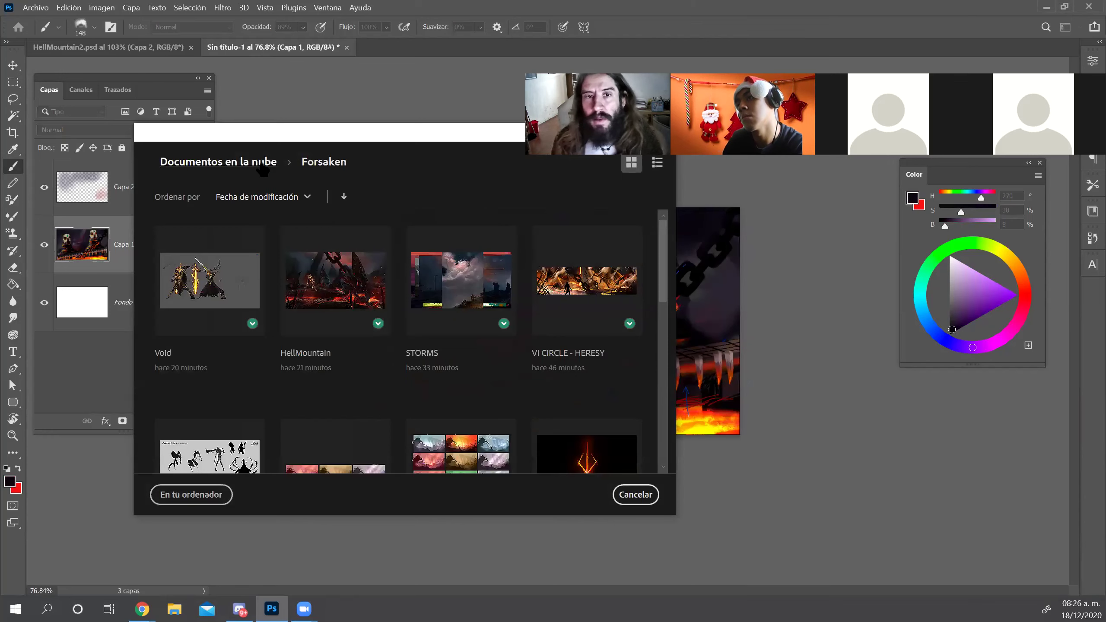
pyautogui.press('Escape')
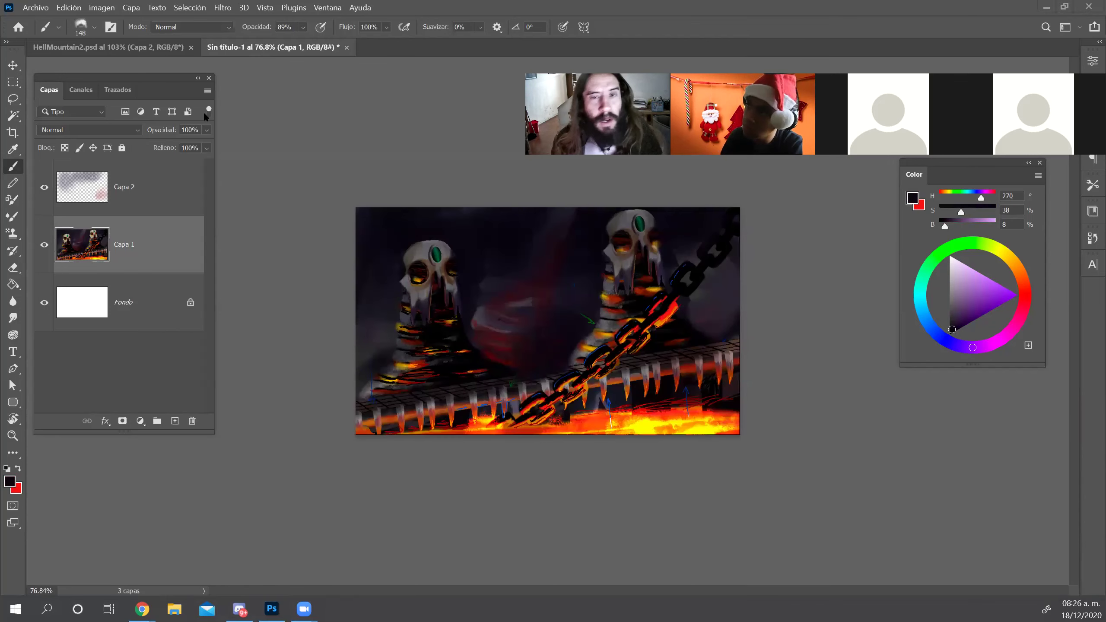
# Switch to Discord and copy the reference image with the single tall rock spire and lava from the direct-message conversation
pyautogui.hotkey('alt', 'Tab')
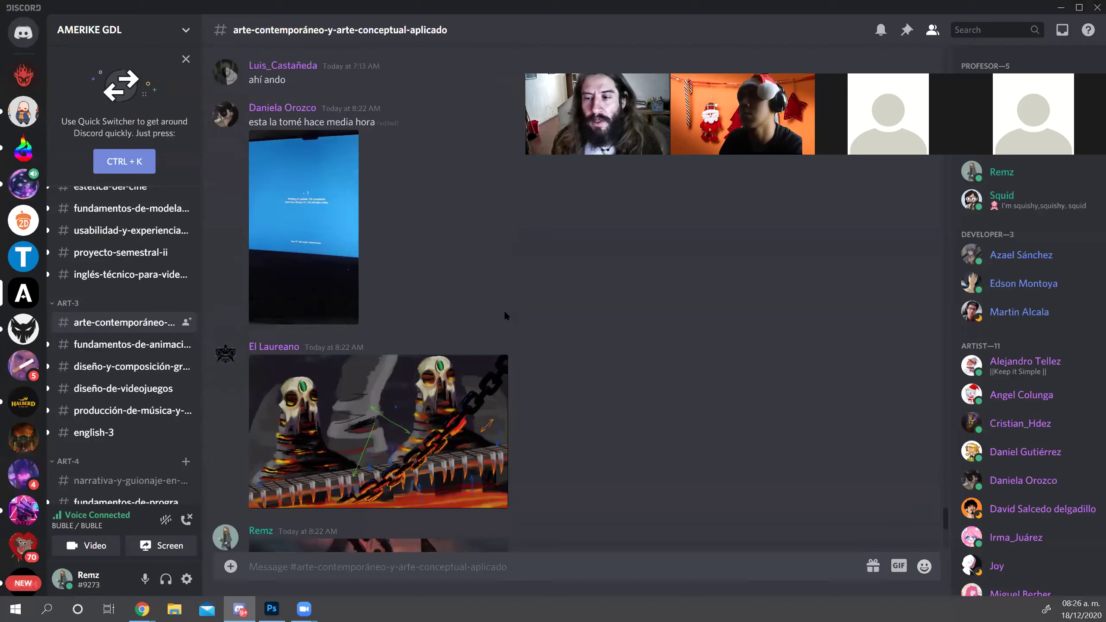
pyautogui.click(23, 32)
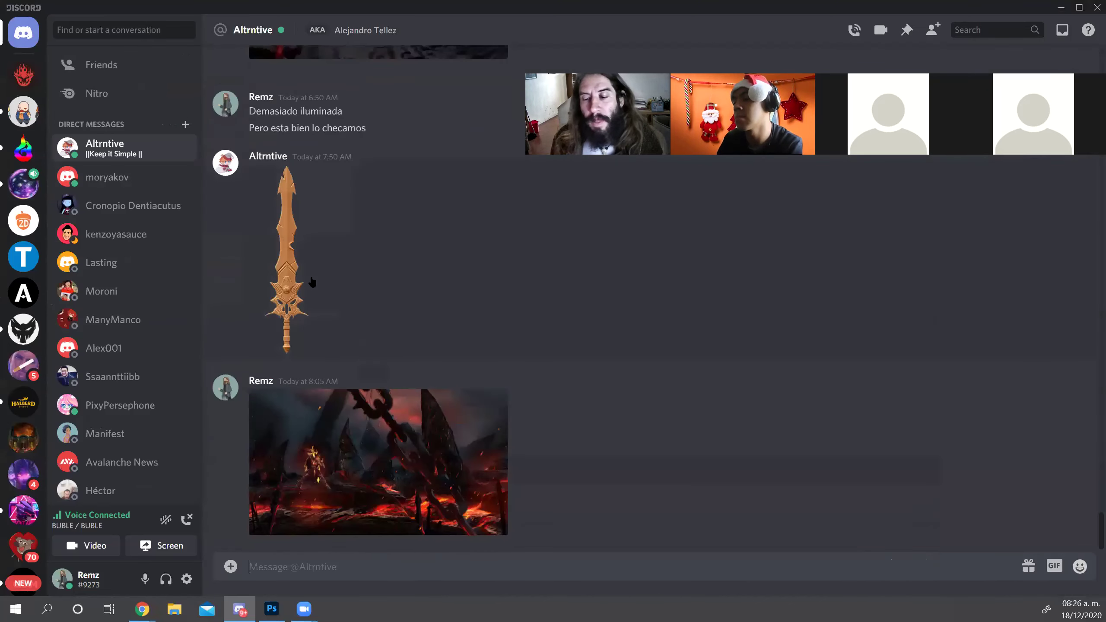
pyautogui.scroll(5, 331, 364)
pyautogui.scroll(5, 331, 364)
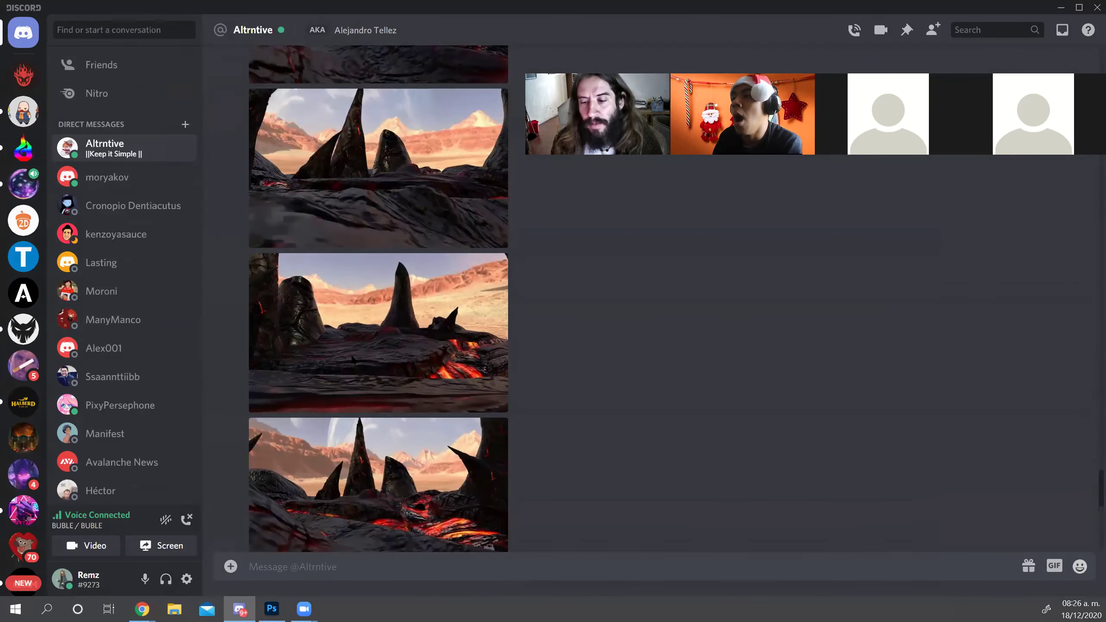
pyautogui.click(354, 361)
pyautogui.rightClick(446, 337)
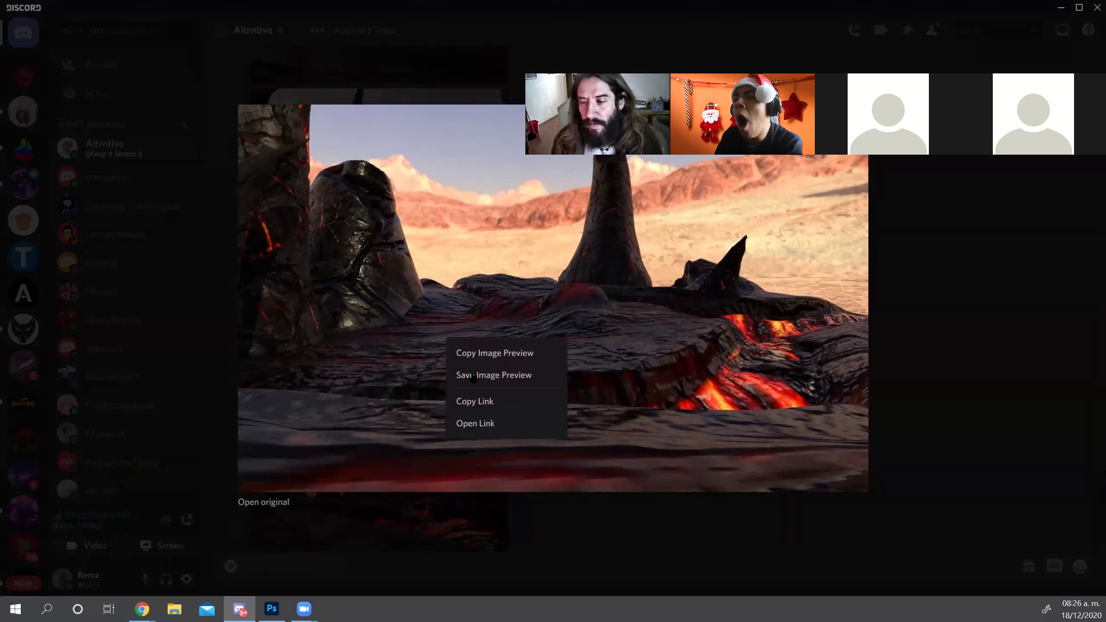
pyautogui.click(484, 355)
# Paste the rock reference into the Photoshop painting as a new layer and lasso its flat dark rock ground
pyautogui.hotkey('alt', 'Tab')
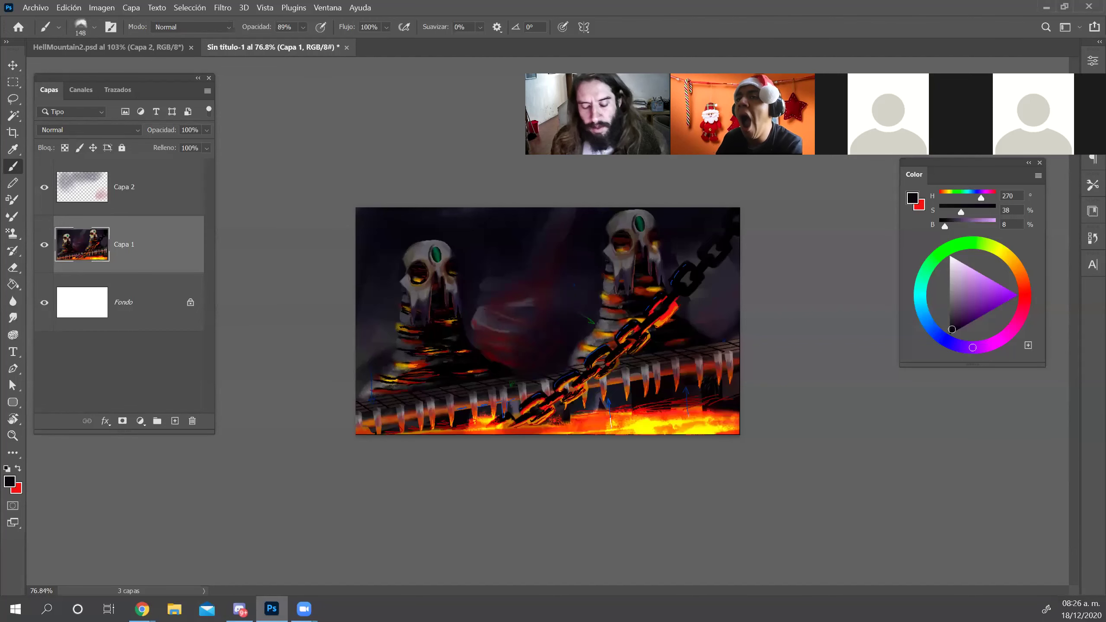
pyautogui.hotkey('ctrl', 'v')
pyautogui.press('z')
pyautogui.moveTo(487, 366); pyautogui.dragTo(488, 366)
pyautogui.press('l')
pyautogui.moveTo(278, 475)
pyautogui.mouseDown()
pyautogui.moveTo(435, 514)
pyautogui.moveTo(737, 485)
pyautogui.mouseUp()
pyautogui.moveTo(855, 430)
pyautogui.mouseDown()
pyautogui.moveTo(592, 414)
pyautogui.moveTo(396, 439)
pyautogui.mouseUp()
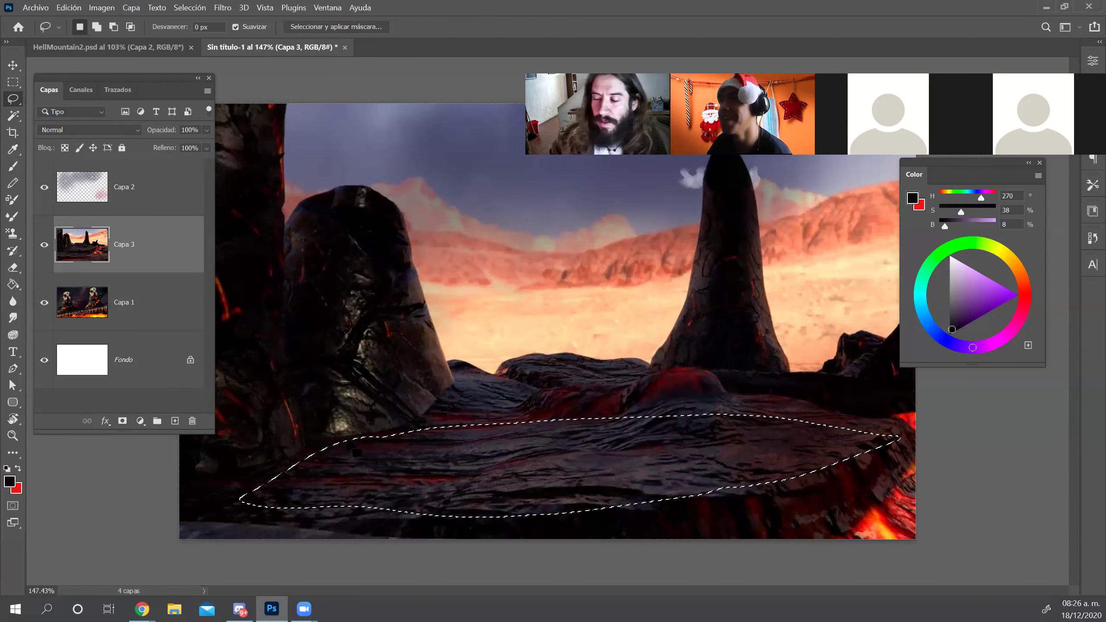
pyautogui.click(143, 50)
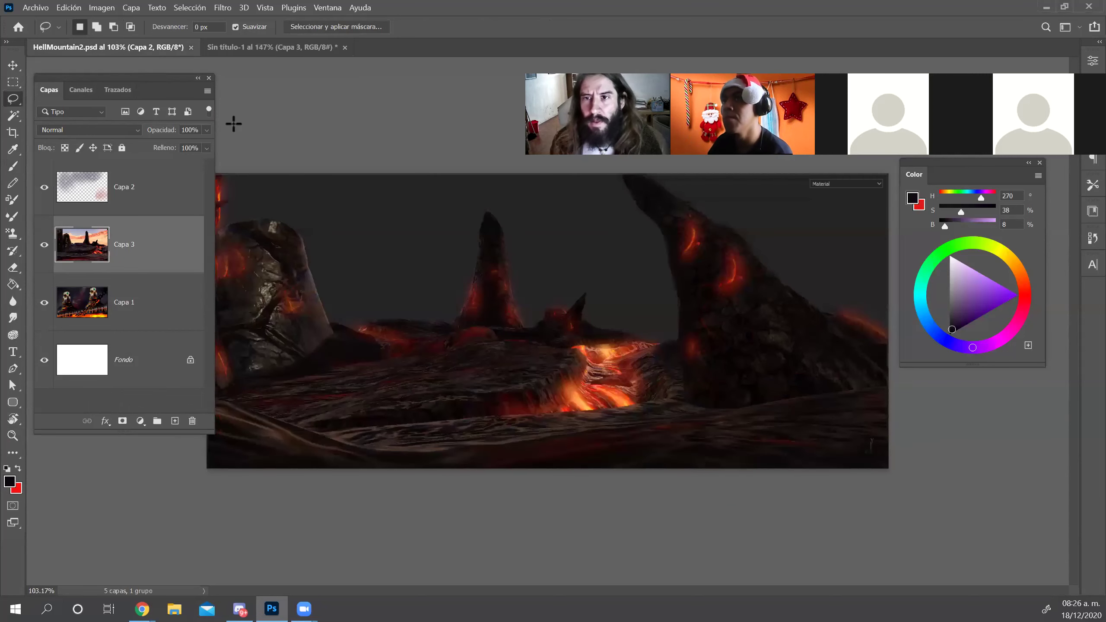
pyautogui.click(286, 48)
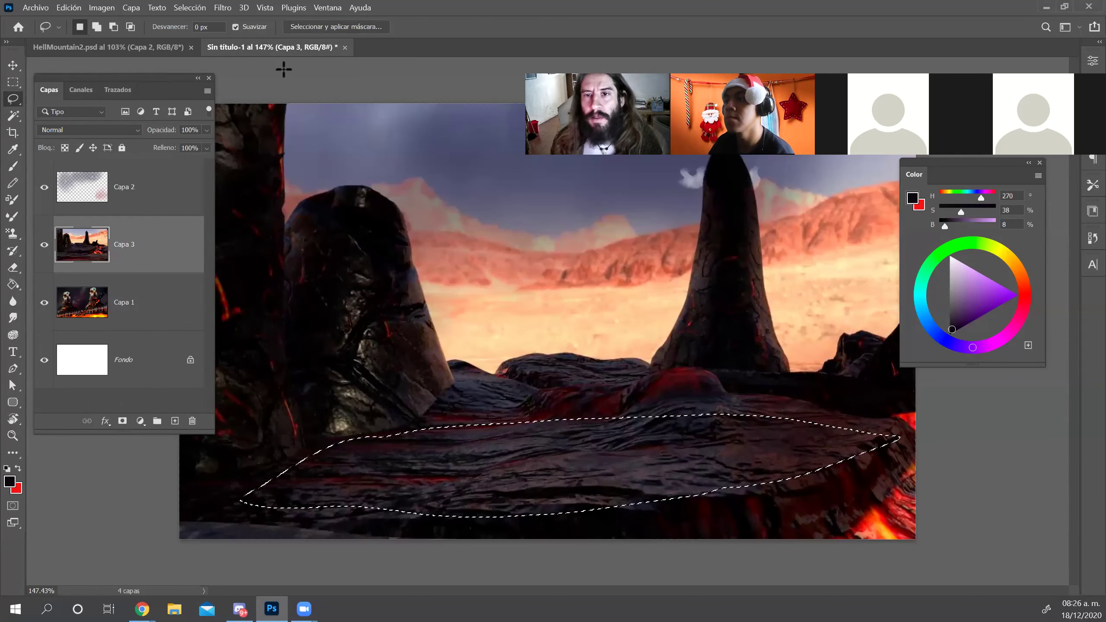
pyautogui.click(327, 7)
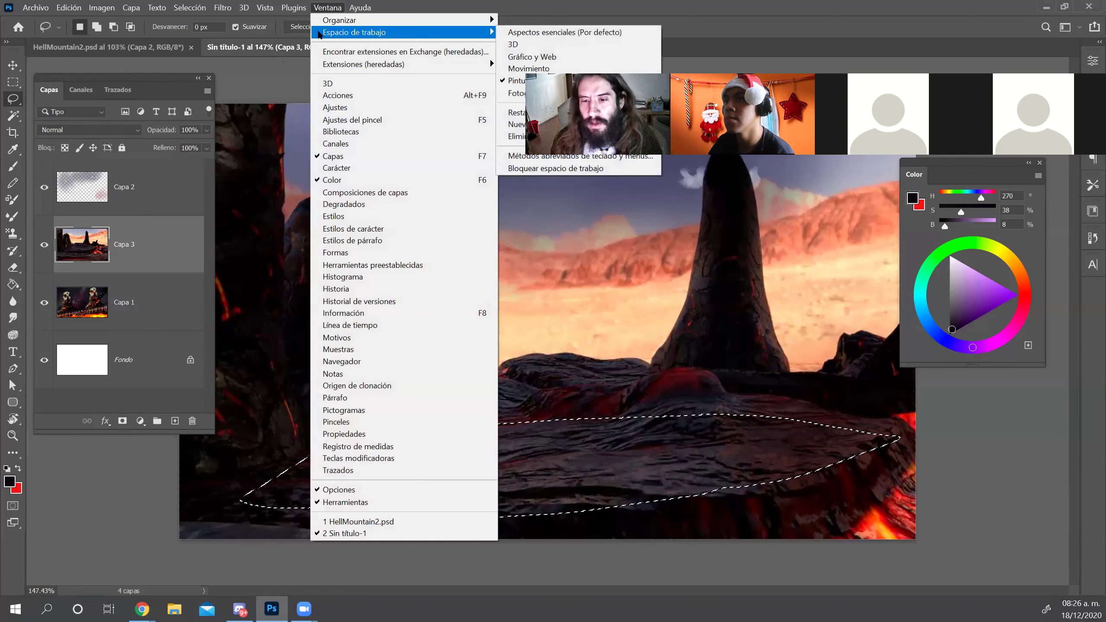
pyautogui.press('Escape')
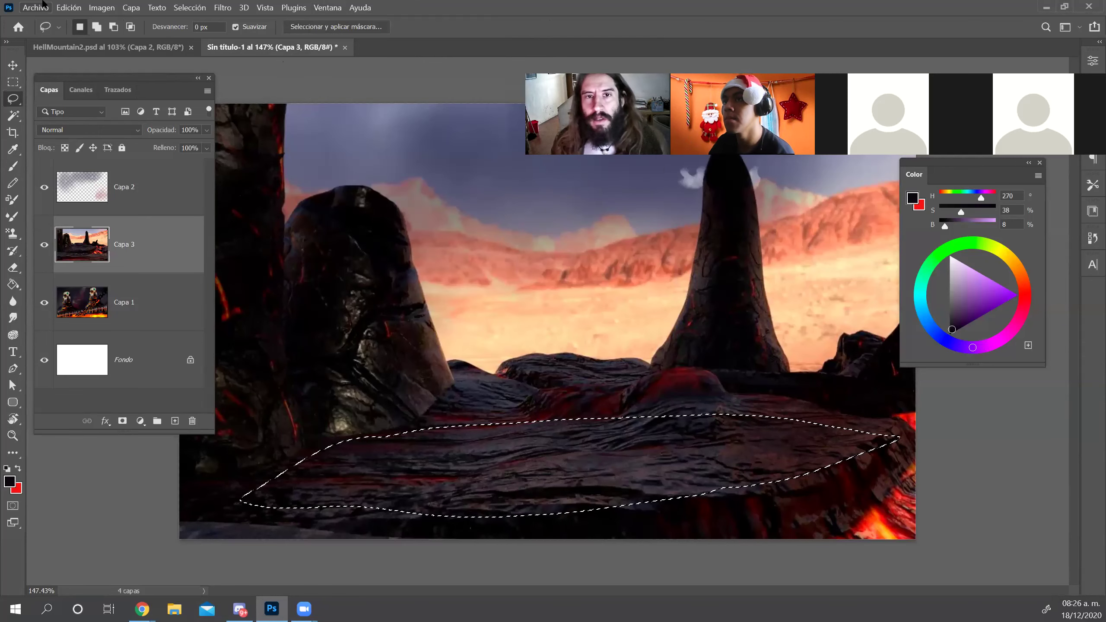
pyautogui.click(36, 7)
pyautogui.moveTo(99, 86)
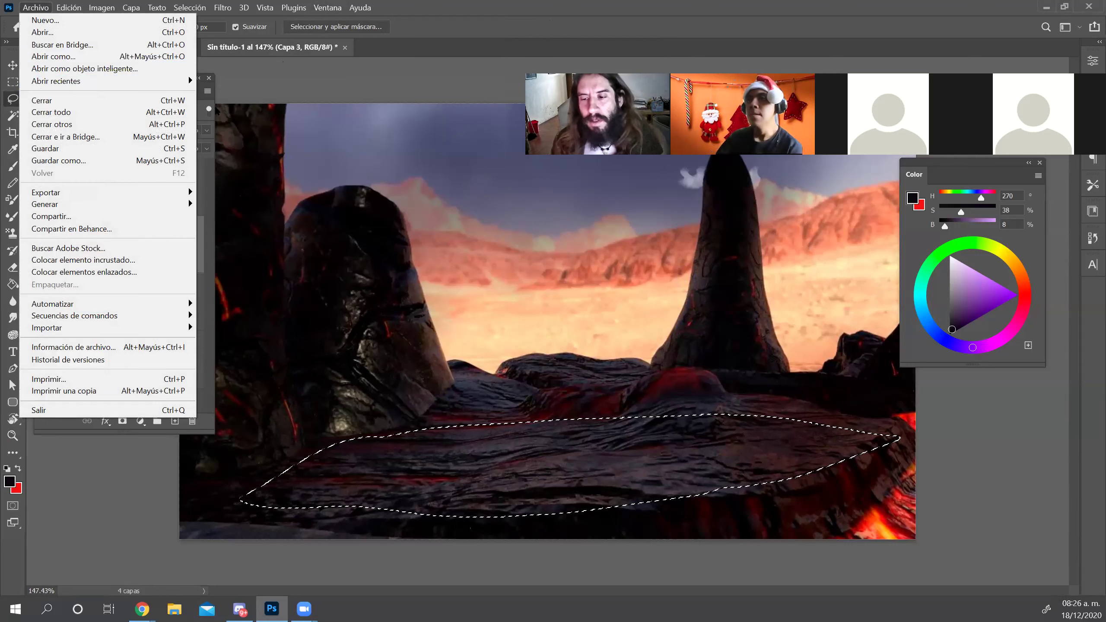
pyautogui.press('Escape')
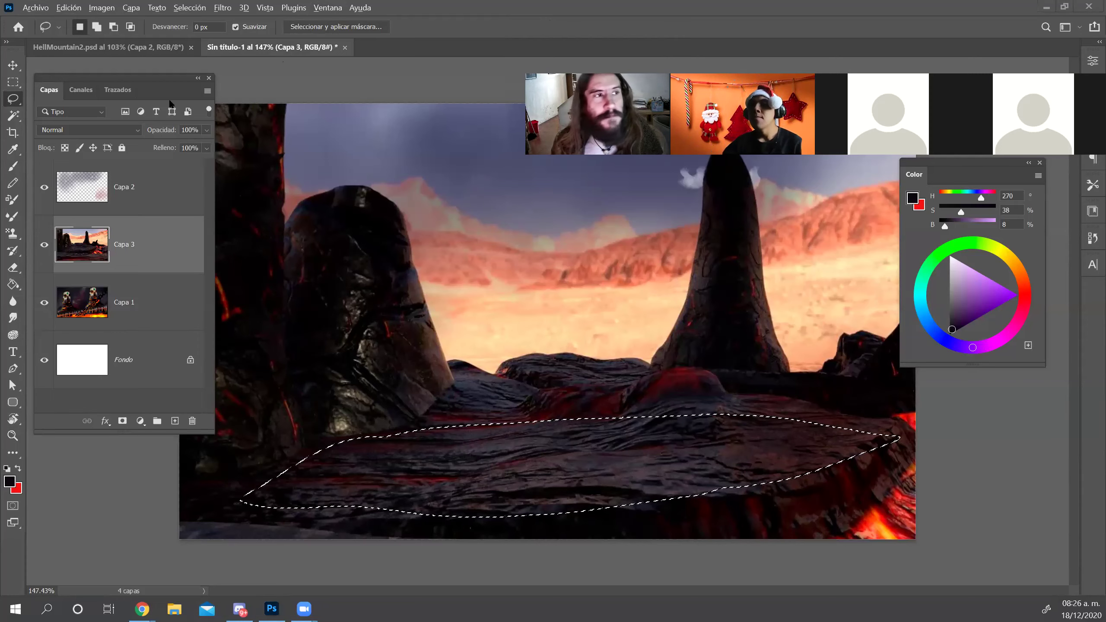
# Switch to Discord and copy the annotated skull-monster painting from the arte-contemporáneo-y-arte-conceptual-aplicado channel
pyautogui.hotkey('alt', 'Tab')
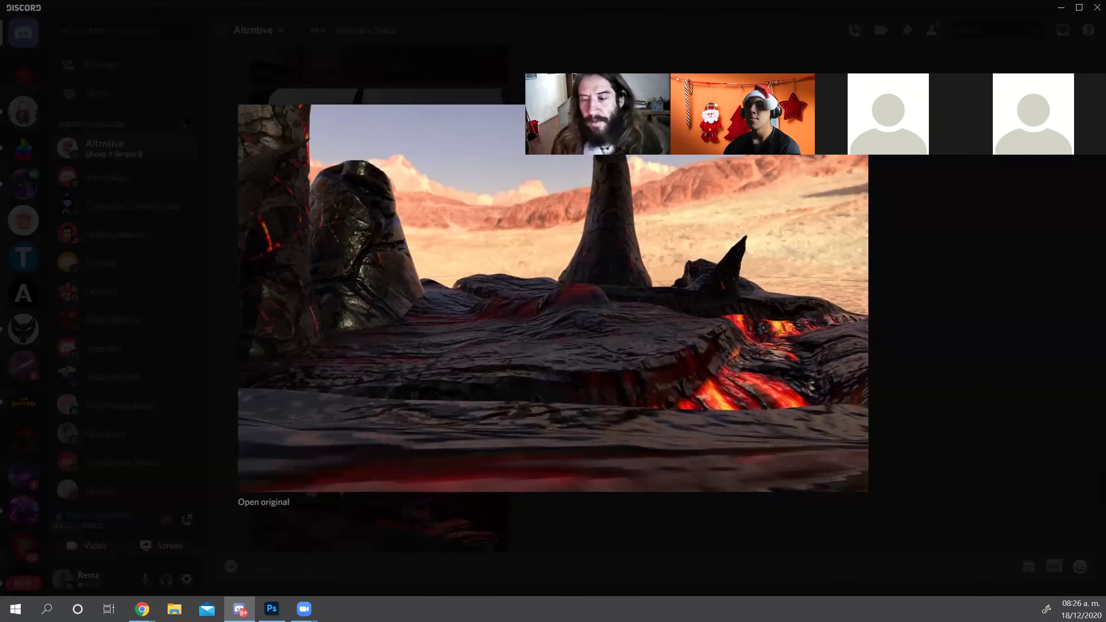
pyautogui.press('Escape')
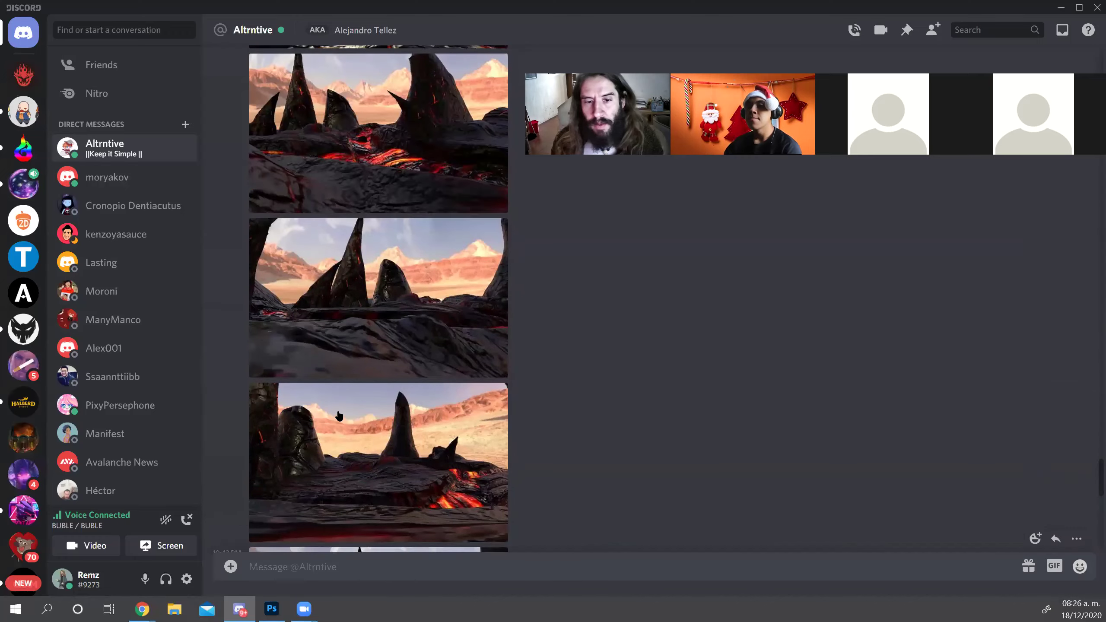
pyautogui.click(23, 293)
pyautogui.scroll(-10, 435, 418)
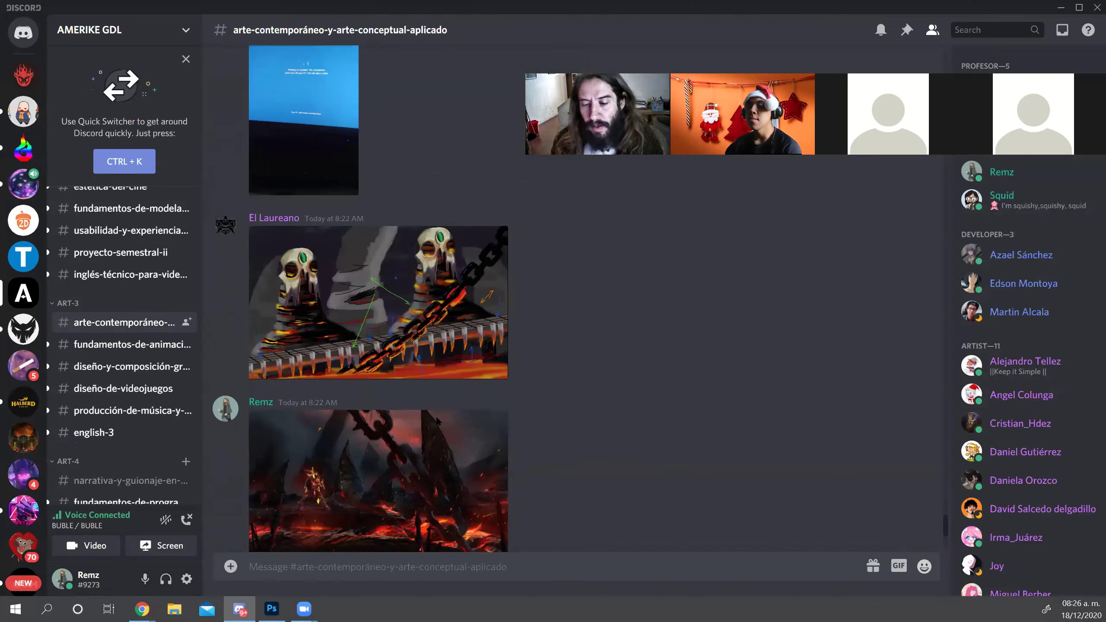
pyautogui.scroll(4, 434, 412)
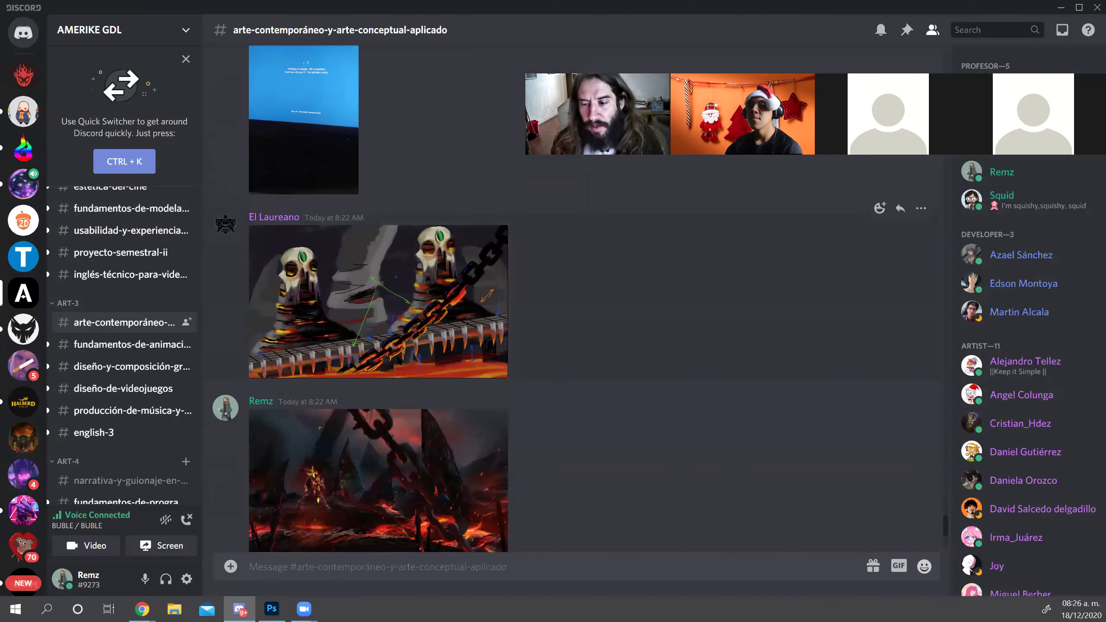
pyautogui.click(413, 341)
pyautogui.rightClick(412, 340)
pyautogui.click(448, 353)
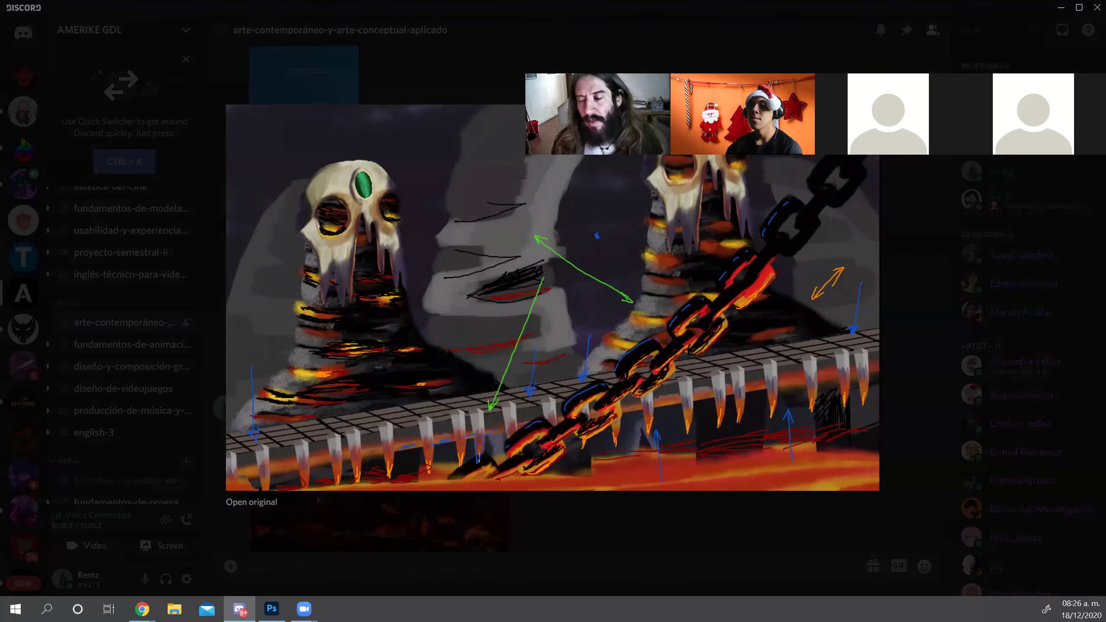
# Switch to Photoshop, create a new document and paste the annotated monster painting into it
pyautogui.hotkey('alt', 'Tab')
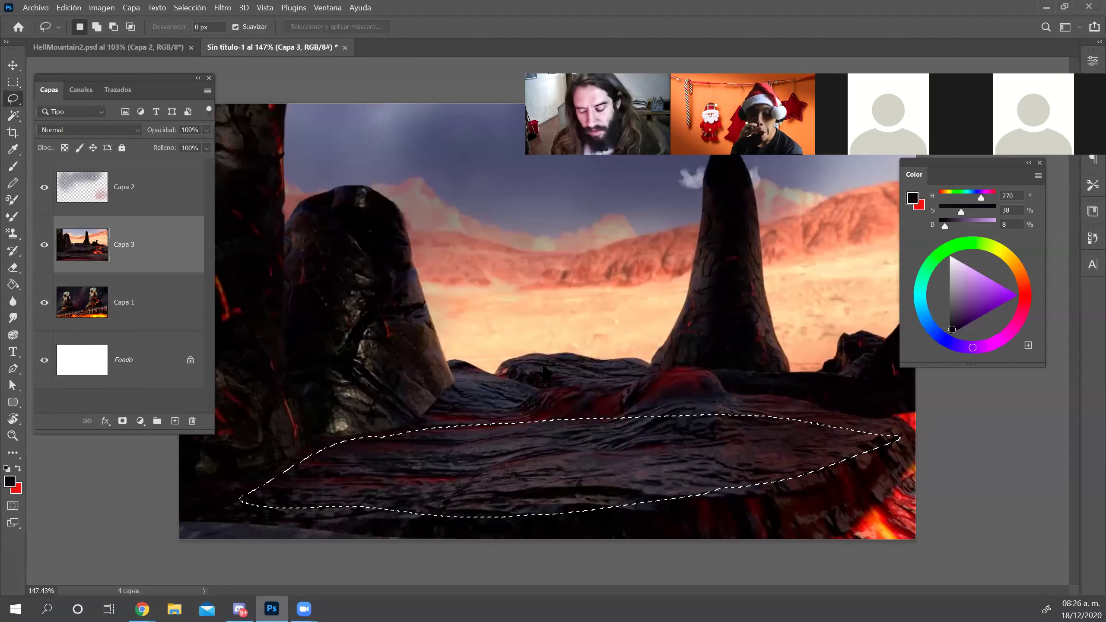
pyautogui.hotkey('ctrl', 'n')
pyautogui.press('Return')
pyautogui.hotkey('ctrl', 'v')
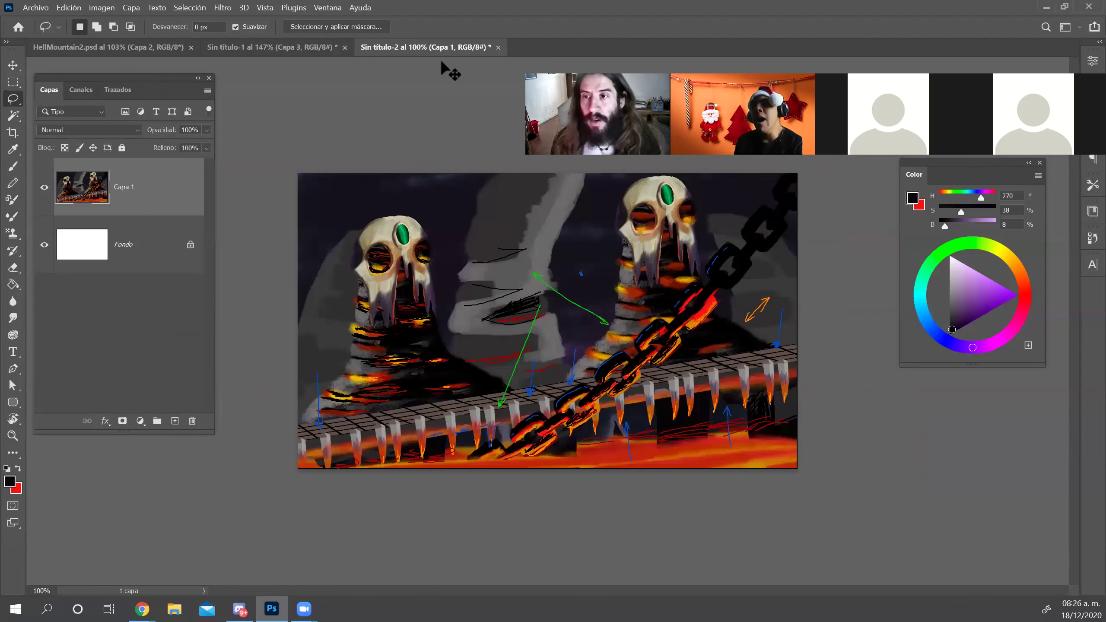
# Copy the lassoed rock ground from Sin título-1 and paste it as a new layer in Sin título-2
pyautogui.hotkey('ctrl', 'shift', 'Tab')
pyautogui.hotkey('ctrl', 'c')
pyautogui.click(450, 43)
pyautogui.hotkey('ctrl', 'v')
# Fit the rock texture over the bridge at 60.74% height and -6.11° rotation, and set its blend mode to Superponer
pyautogui.hotkey('ctrl', 't')
pyautogui.moveTo(592, 314)
pyautogui.mouseDown()
pyautogui.moveTo(499, 397)
pyautogui.moveTo(520, 435)
pyautogui.mouseUp()
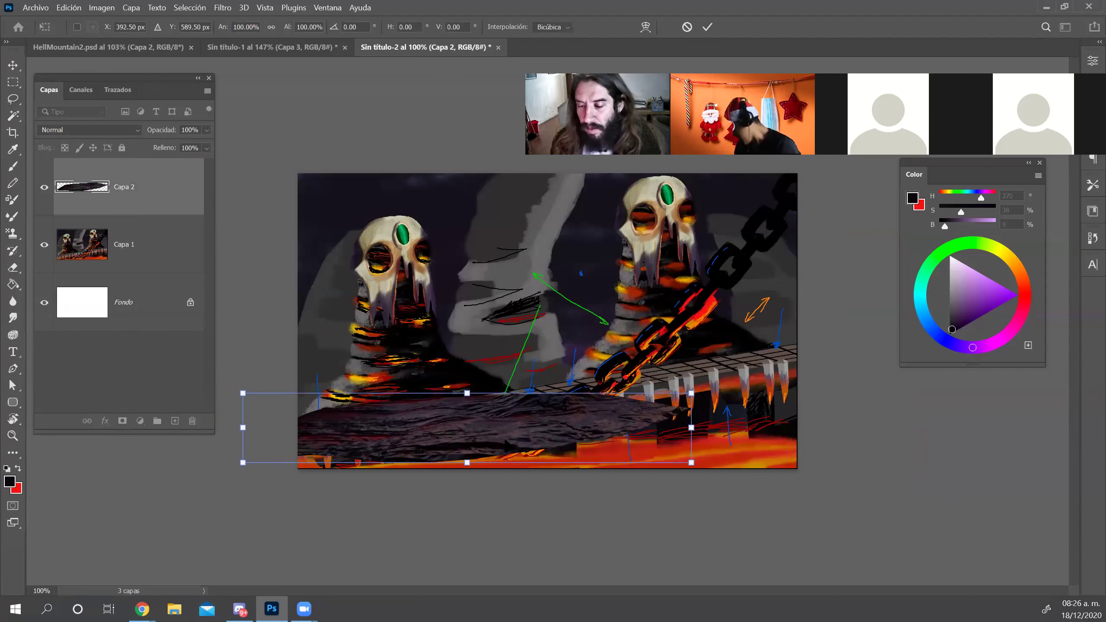
pyautogui.moveTo(472, 464); pyautogui.dragTo(470, 435)
pyautogui.moveTo(230, 445); pyautogui.dragTo(238, 463)
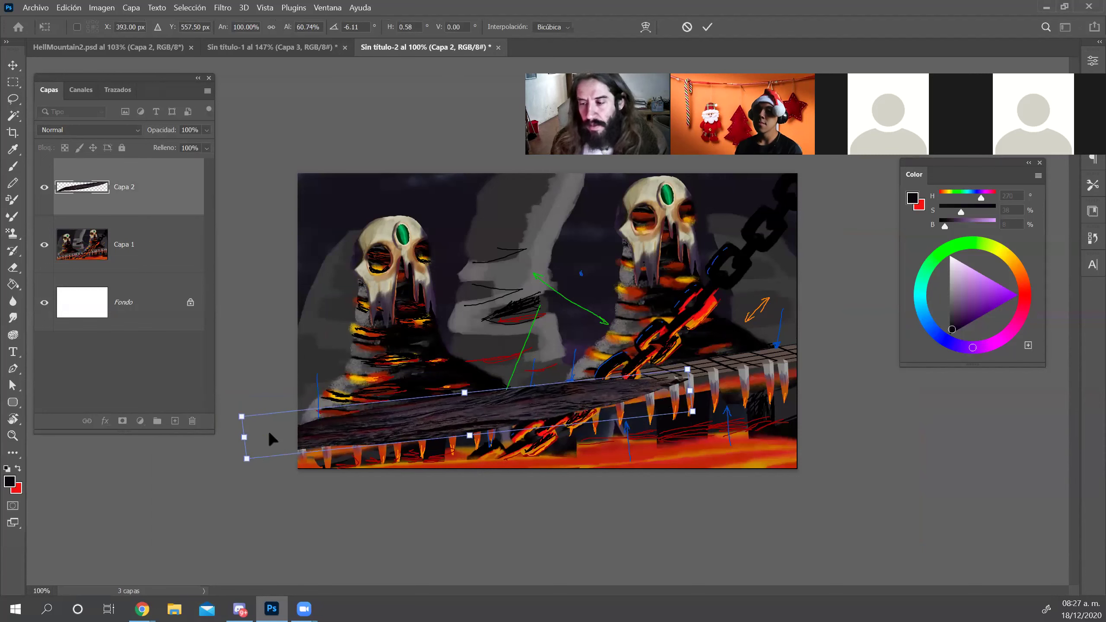
pyautogui.press('Return')
pyautogui.click(105, 133)
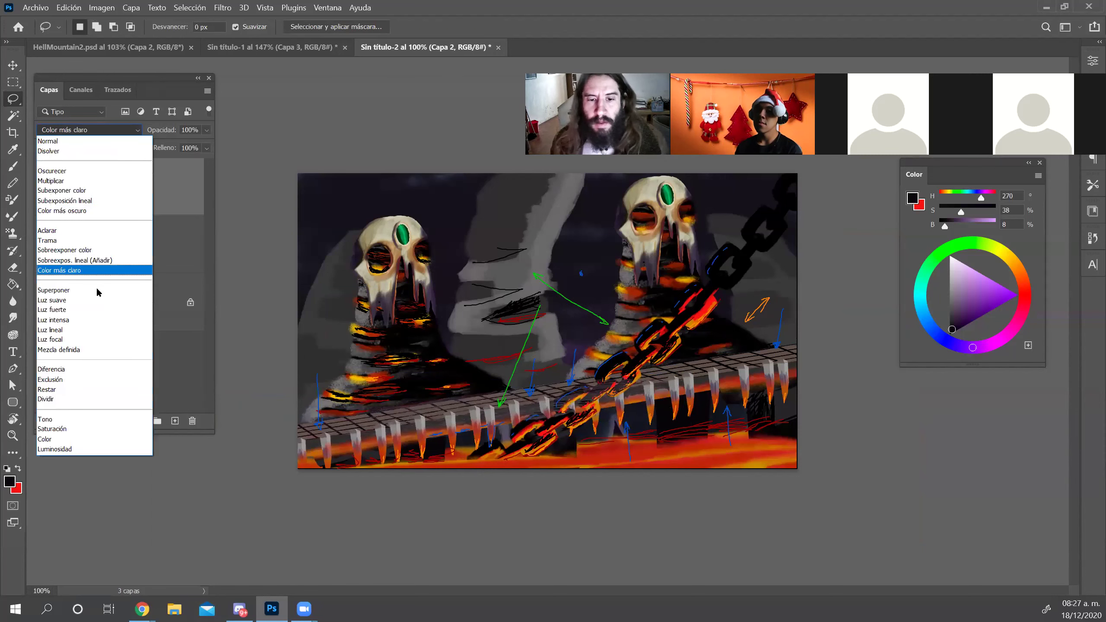
pyautogui.click(98, 291)
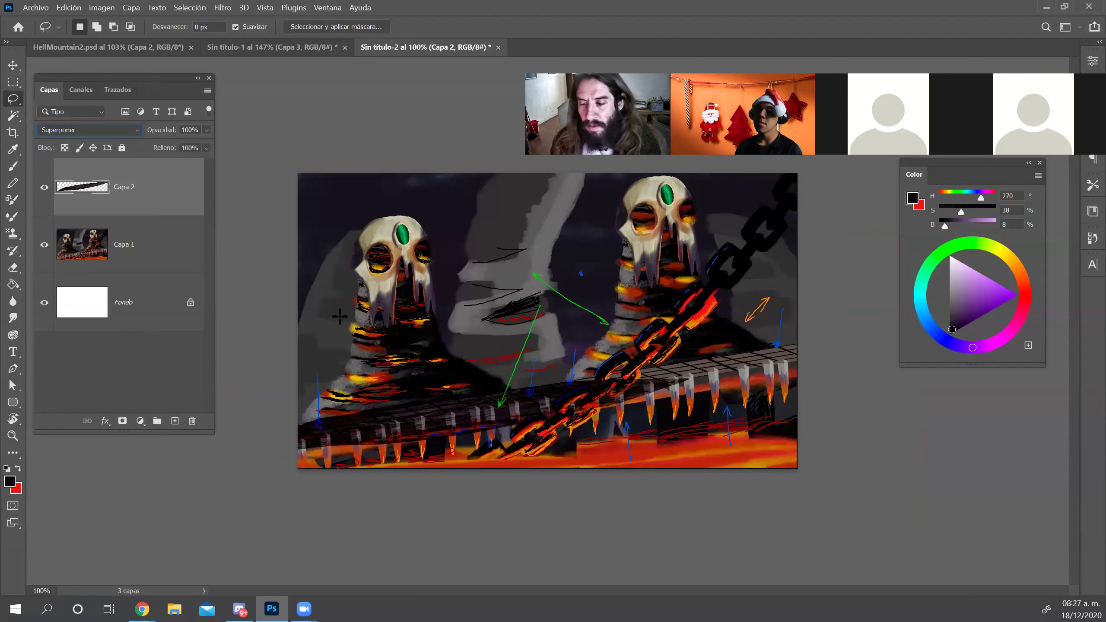
# Erase the rock texture overlapping the bridge's spikes with an 81 px eraser, and duplicate the texture onto the bridge's right-hand stretch
pyautogui.press('r')
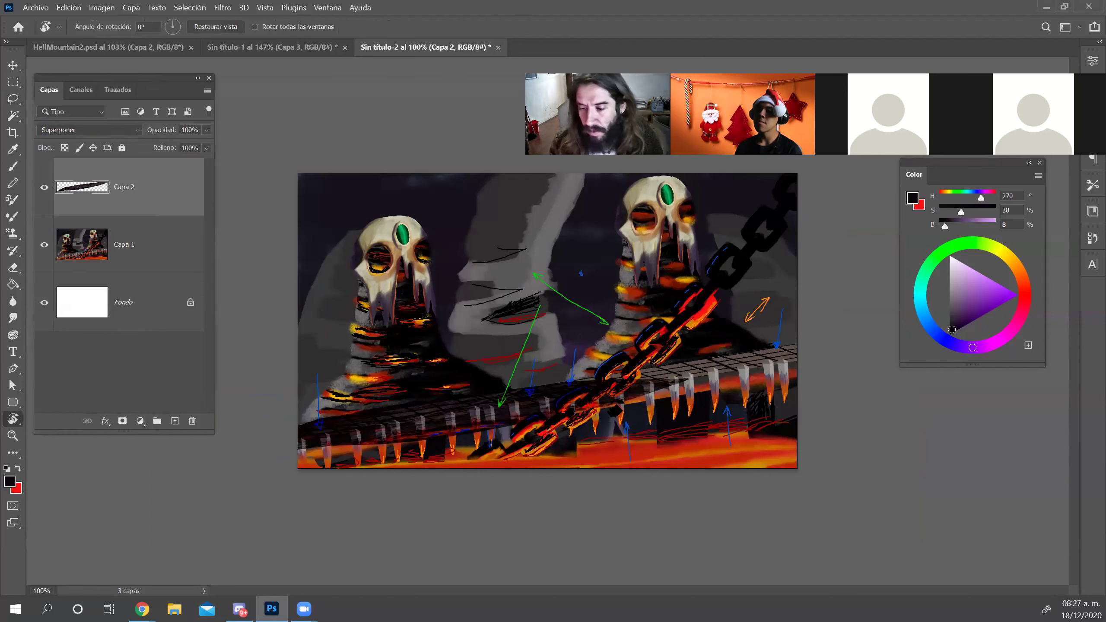
pyautogui.moveTo(615, 410); pyautogui.dragTo(657, 344)
pyautogui.press('e')
pyautogui.moveTo(570, 452); pyautogui.dragTo(583, 464)
pyautogui.moveTo(522, 505); pyautogui.dragTo(638, 379)
pyautogui.moveTo(482, 549); pyautogui.dragTo(563, 466)
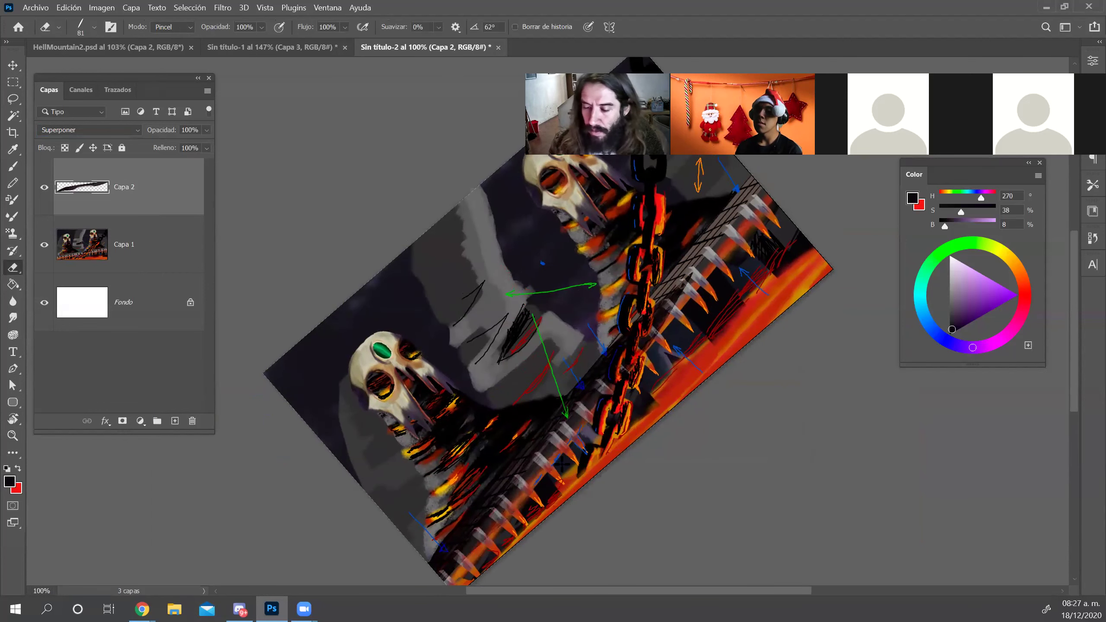
pyautogui.moveTo(627, 369); pyautogui.dragTo(681, 291)
pyautogui.press('Escape')
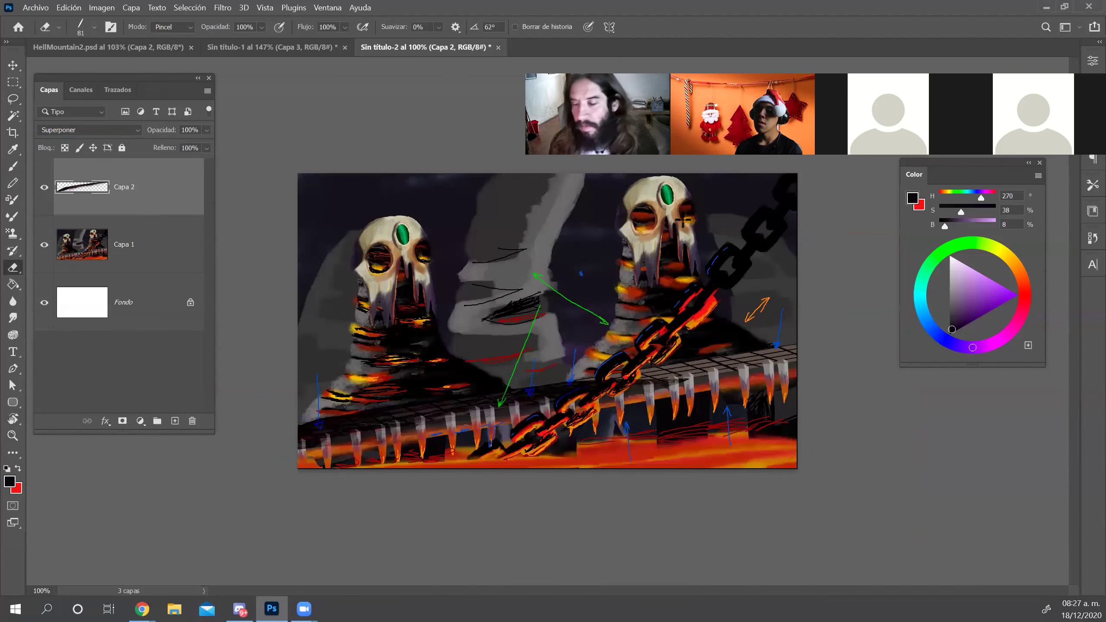
pyautogui.press('v')
pyautogui.moveTo(470, 409)
pyautogui.mouseDown()
pyautogui.moveTo(735, 318)
pyautogui.moveTo(797, 350)
pyautogui.moveTo(755, 359)
pyautogui.moveTo(808, 374)
pyautogui.moveTo(815, 327)
pyautogui.moveTo(728, 344)
pyautogui.mouseUp()
# Add a new layer, sample a dark red from the scene and paint a thin 4 px accent along the bridge's right-hand surface
pyautogui.press('z')
pyautogui.press('r')
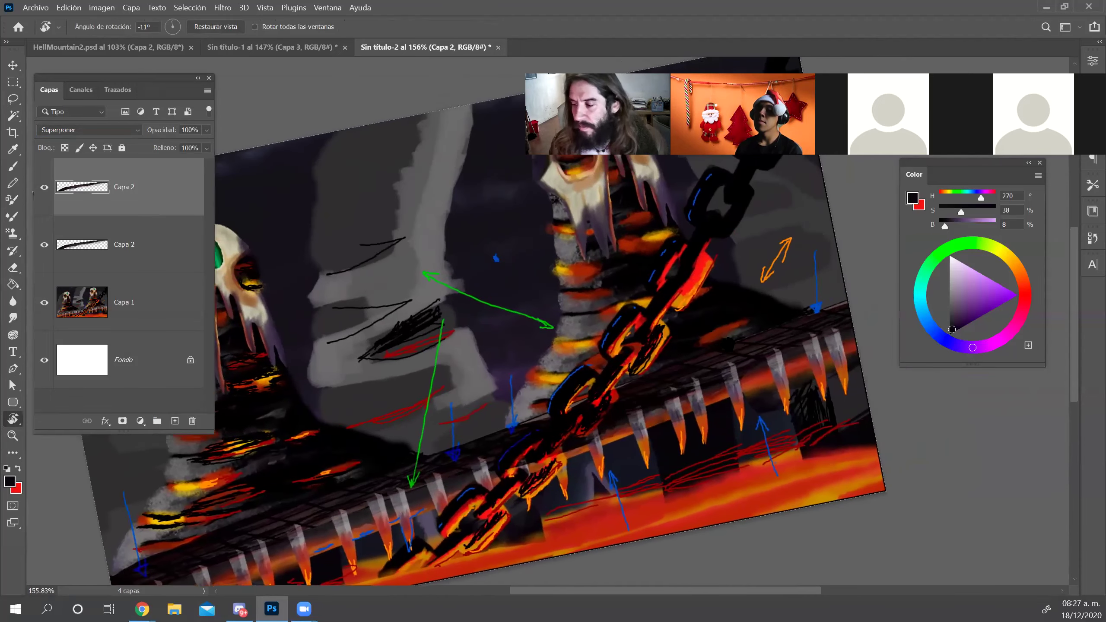
pyautogui.press('b')
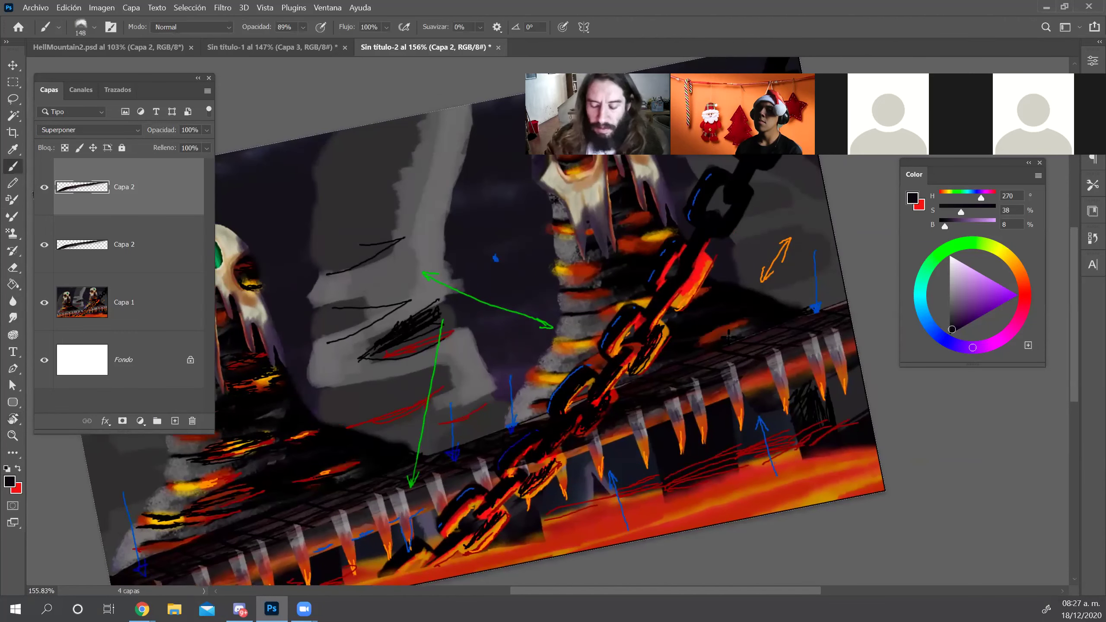
pyautogui.click(174, 422)
pyautogui.rightClick(724, 346)
pyautogui.rightClick(724, 346)
pyautogui.click(957, 335)
pyautogui.click(957, 334)
pyautogui.keyDown('alt'); pyautogui.click(597, 423); pyautogui.keyUp('alt')
pyautogui.moveTo(688, 368)
pyautogui.mouseDown()
pyautogui.moveTo(665, 373)
pyautogui.moveTo(748, 335)
pyautogui.mouseUp()
# Enlarge the brush to 15 px, sample a dark reddish grey and paint along the bridge surface on both sides of the chain
pyautogui.keyDown('alt'); pyautogui.rightClick(679, 369); pyautogui.keyUp('alt')
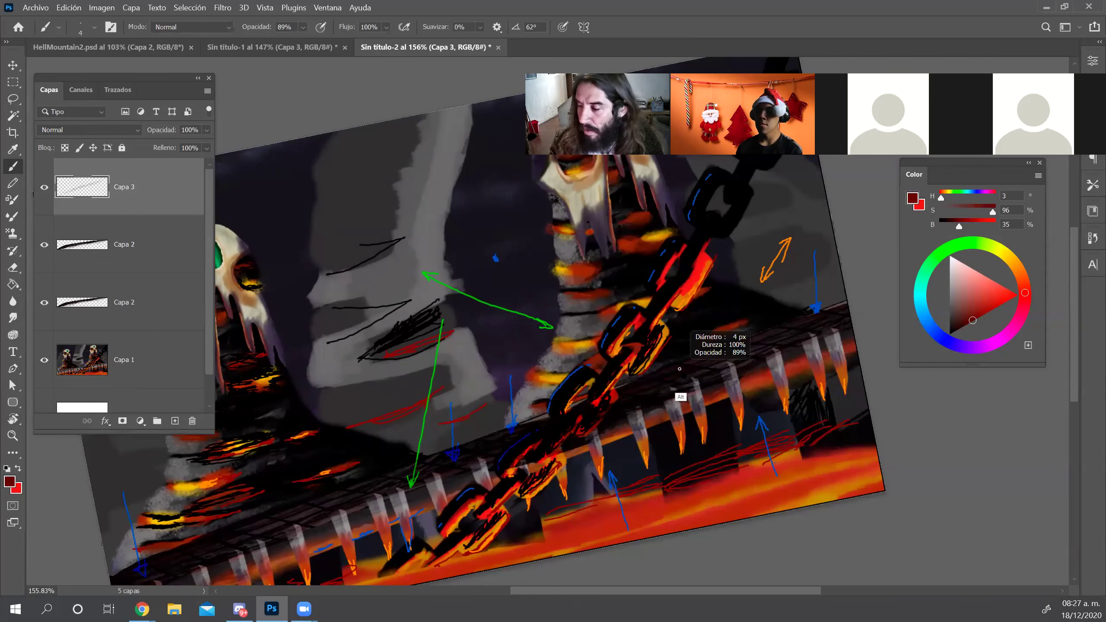
pyautogui.moveTo(679, 368); pyautogui.dragTo(678, 368)
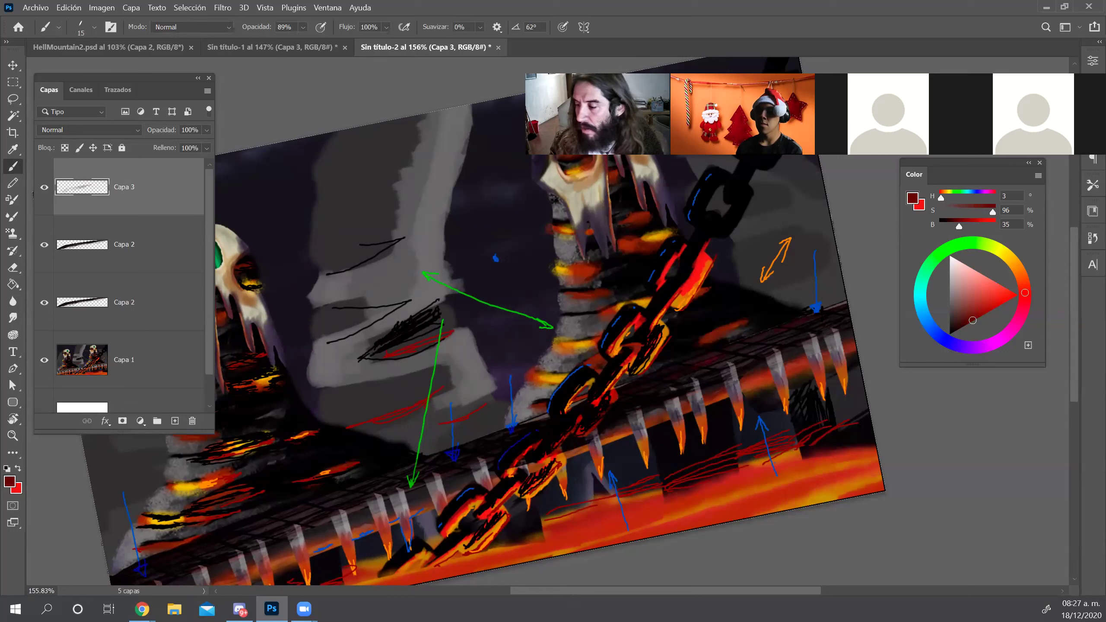
pyautogui.keyDown('alt'); pyautogui.click(728, 367); pyautogui.keyUp('alt')
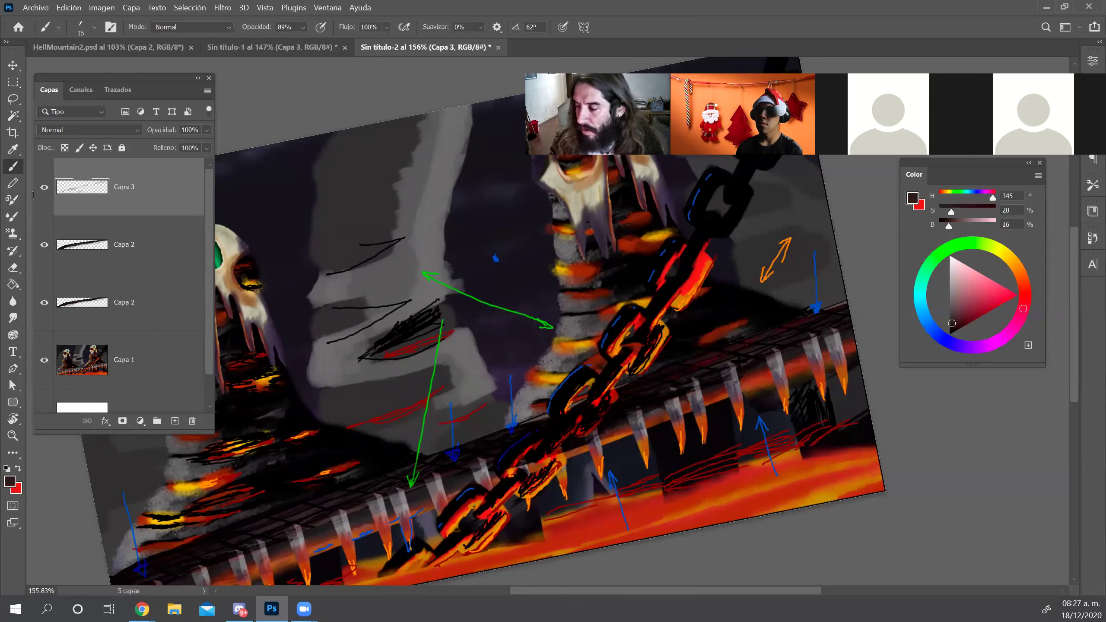
pyautogui.moveTo(504, 436)
pyautogui.mouseDown()
pyautogui.moveTo(453, 458)
pyautogui.moveTo(517, 431)
pyautogui.moveTo(566, 440)
pyautogui.mouseUp()
pyautogui.press('r')
pyautogui.moveTo(479, 462); pyautogui.dragTo(540, 294)
pyautogui.press('b')
pyautogui.moveTo(443, 473); pyautogui.dragTo(434, 487)
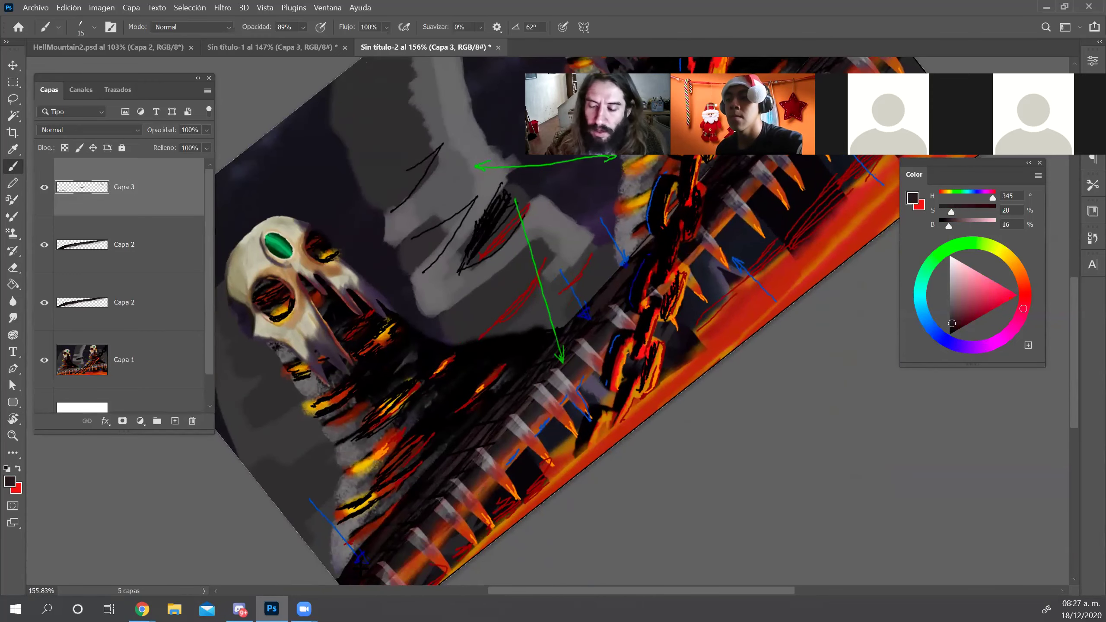
# Sample a near-black from the bridge and paint a thin 3 px stroke on its surface just beside the chain
pyautogui.keyDown('alt'); pyautogui.click(499, 426); pyautogui.keyUp('alt')
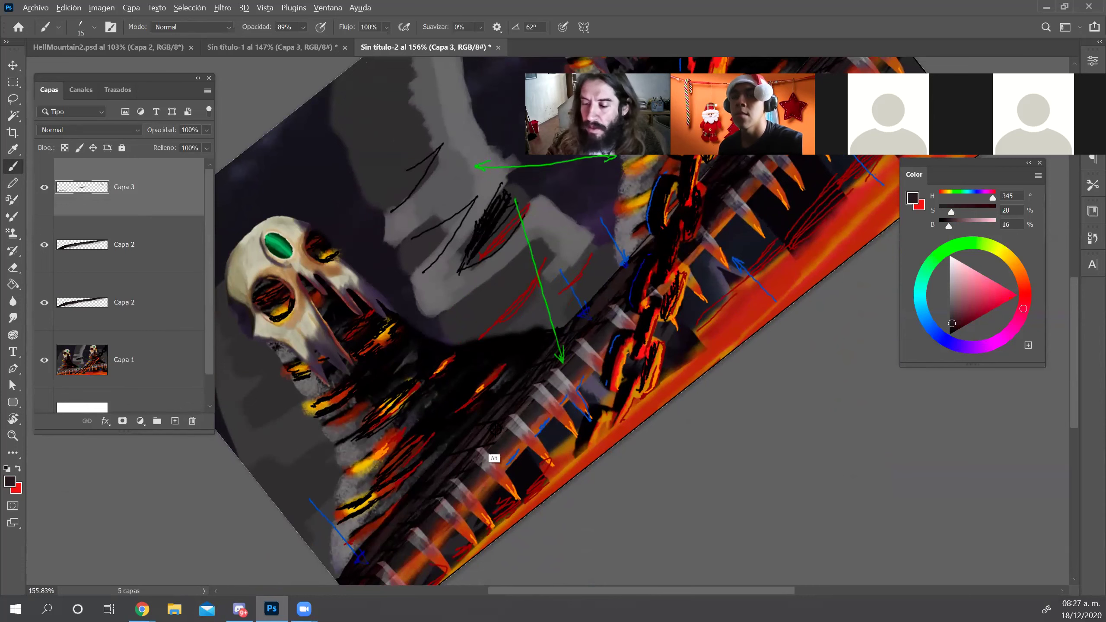
pyautogui.keyDown('alt'); pyautogui.rightClick(602, 307); pyautogui.keyUp('alt')
pyautogui.moveTo(602, 307); pyautogui.dragTo(595, 311)
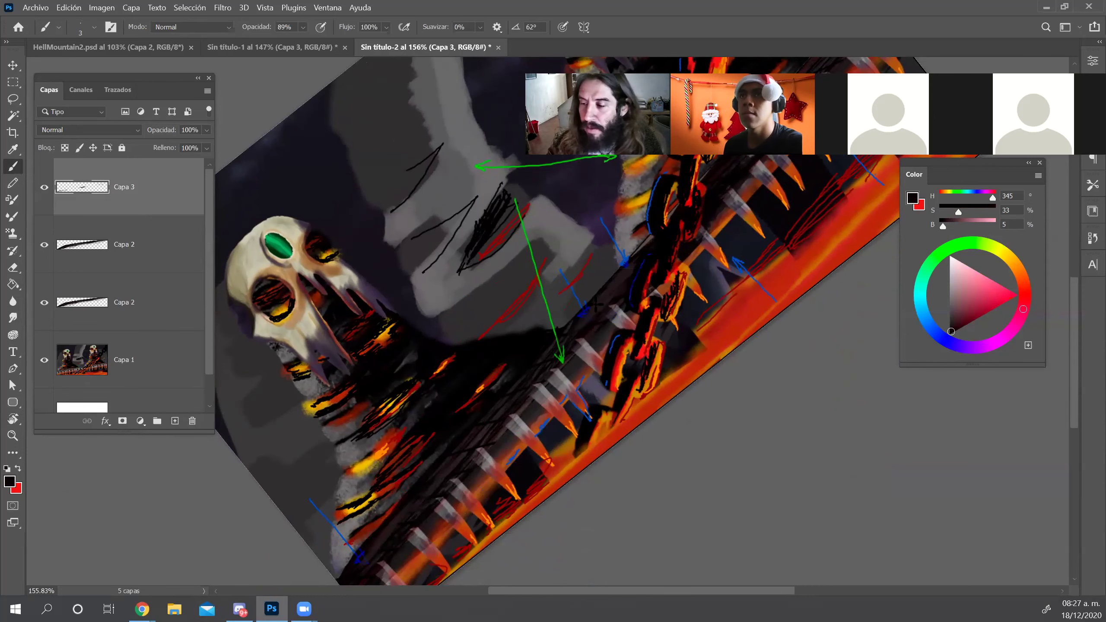
pyautogui.press('Escape')
pyautogui.press('z')
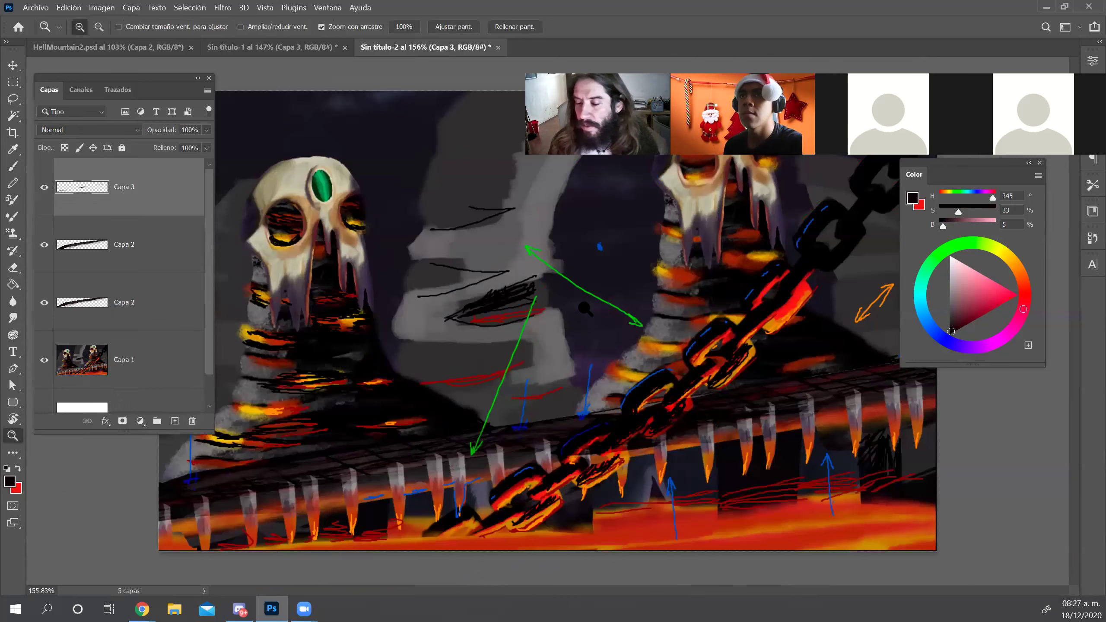
pyautogui.moveTo(606, 310); pyautogui.dragTo(555, 284)
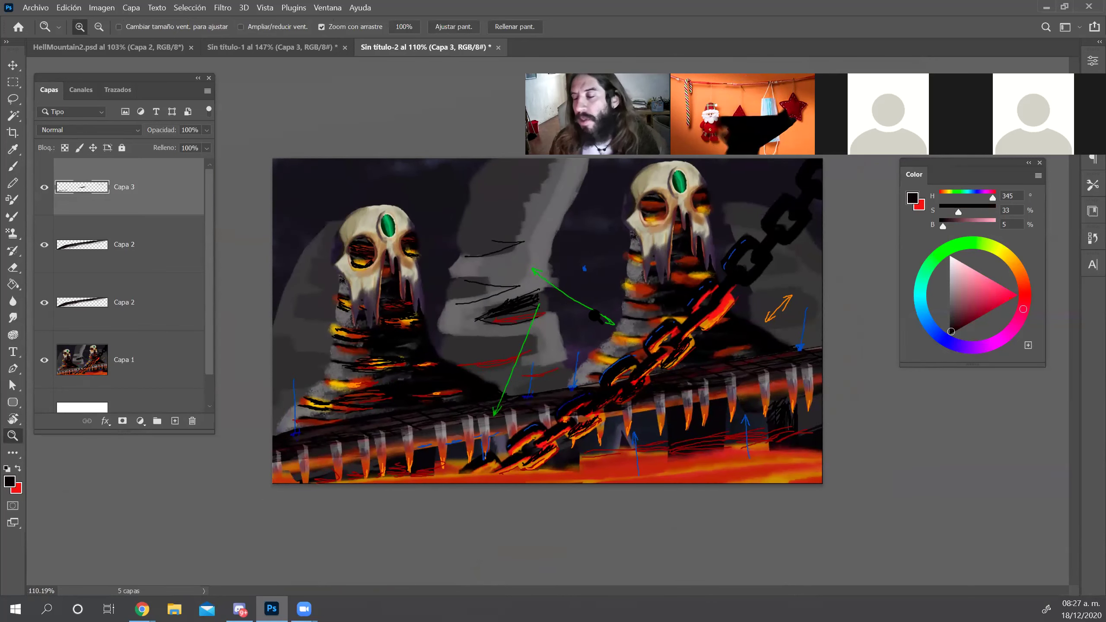
pyautogui.moveTo(550, 324)
pyautogui.mouseDown()
pyautogui.moveTo(529, 324)
pyautogui.moveTo(548, 323)
pyautogui.mouseUp()
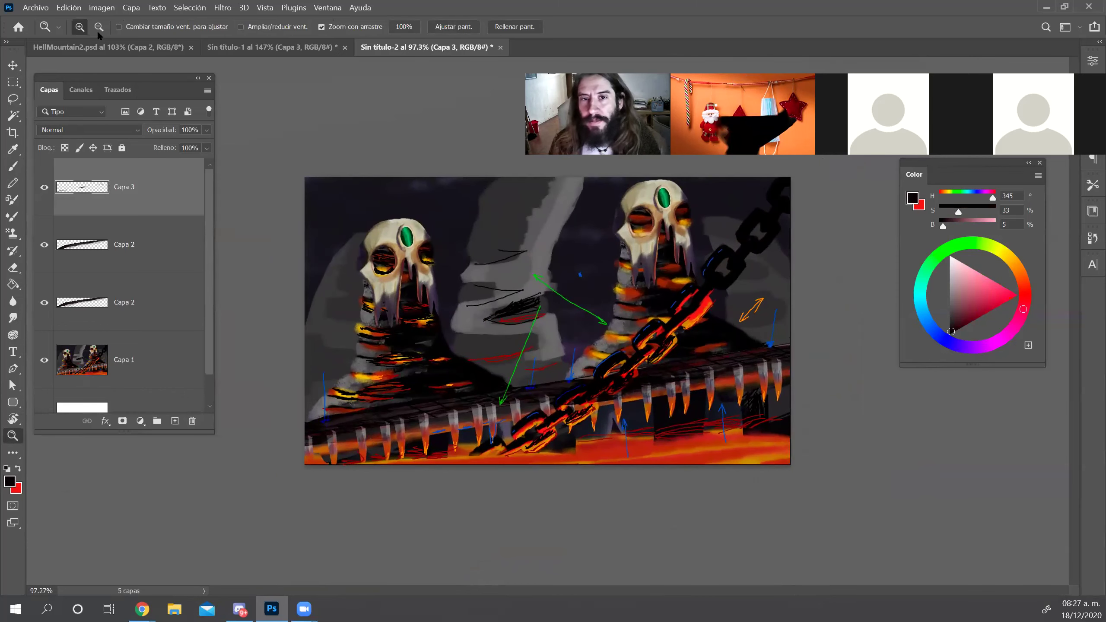
# Close the HellMountain2.psd document and clear the selection in Sin título-1
pyautogui.click(143, 47)
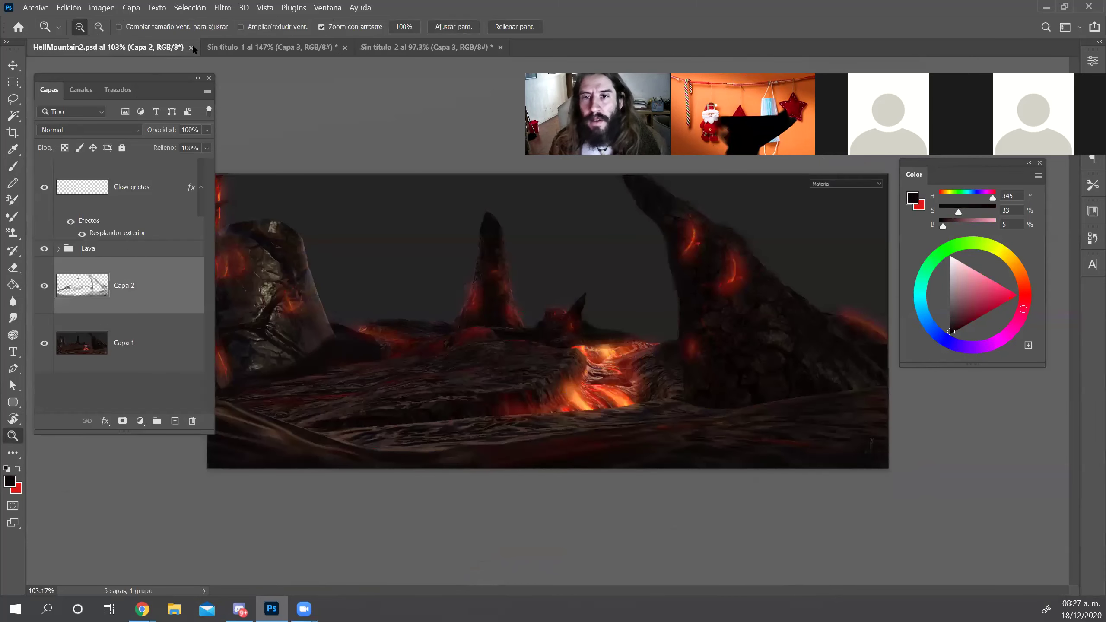
pyautogui.click(190, 47)
pyautogui.click(148, 48)
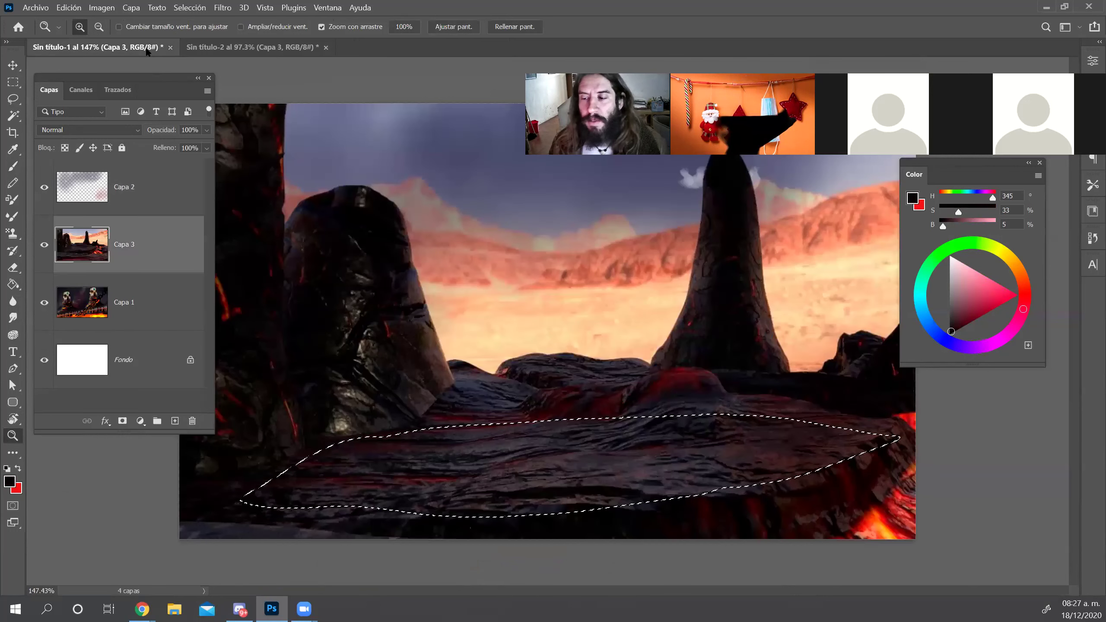
pyautogui.hotkey('ctrl', 'd')
pyautogui.moveTo(589, 321)
pyautogui.mouseDown()
pyautogui.moveTo(556, 321)
pyautogui.moveTo(573, 324)
pyautogui.mouseUp()
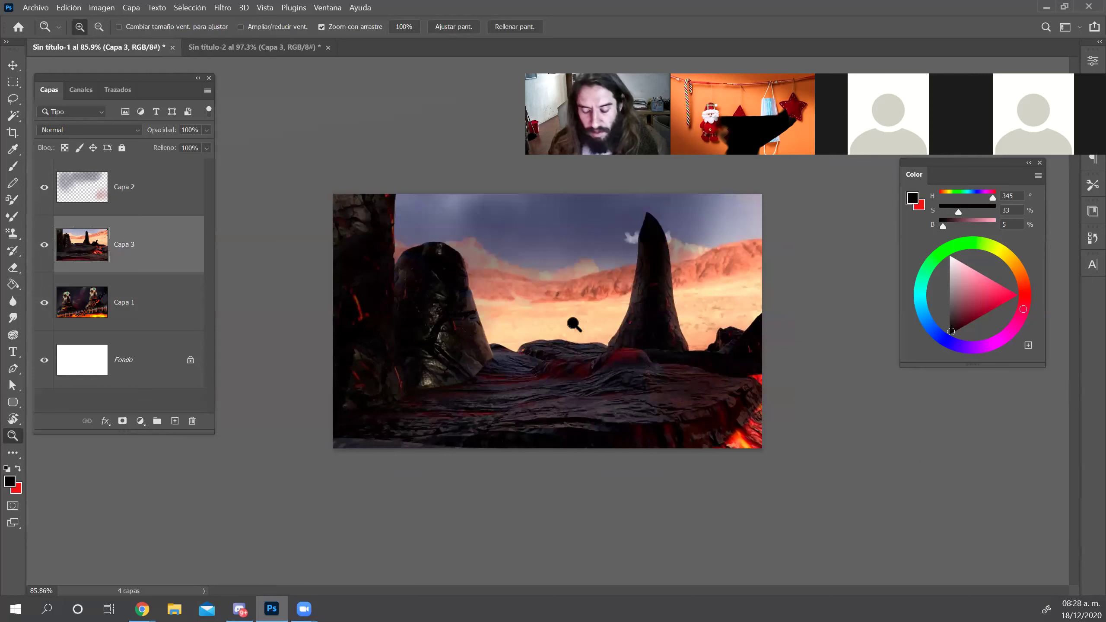
# Lasso the desert sky between the two rocks in Sin título-1 and paste it into Sin título-2
pyautogui.press('l')
pyautogui.moveTo(657, 194)
pyautogui.mouseDown()
pyautogui.moveTo(616, 342)
pyautogui.moveTo(529, 339)
pyautogui.moveTo(396, 244)
pyautogui.moveTo(570, 175)
pyautogui.mouseUp()
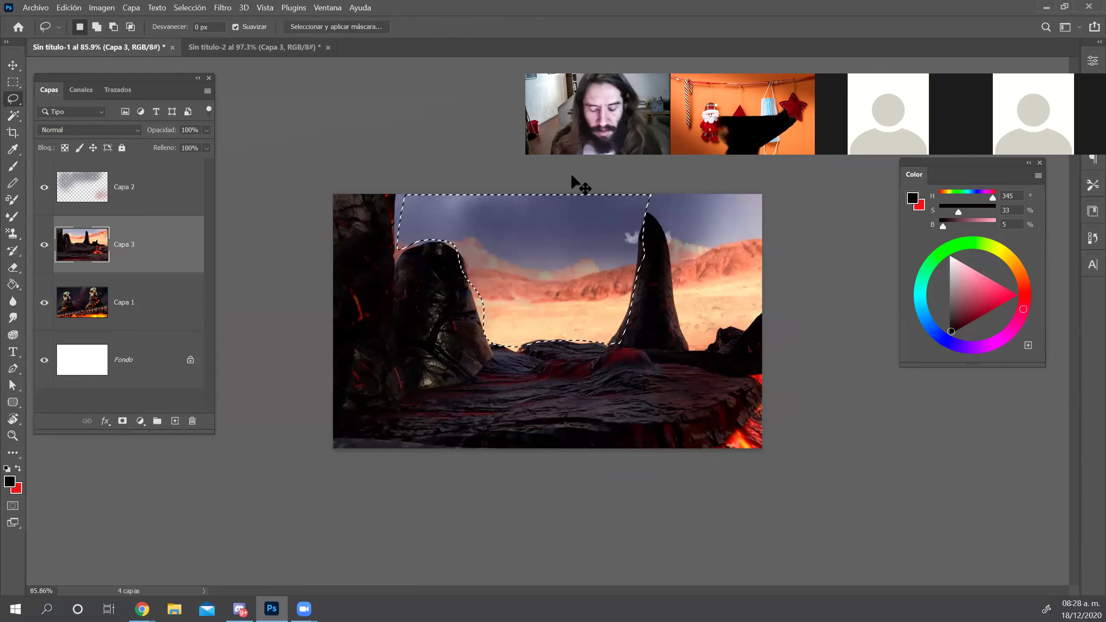
pyautogui.hotkey('ctrl', 'c')
pyautogui.hotkey('ctrl', 'Tab')
pyautogui.hotkey('ctrl', 'v')
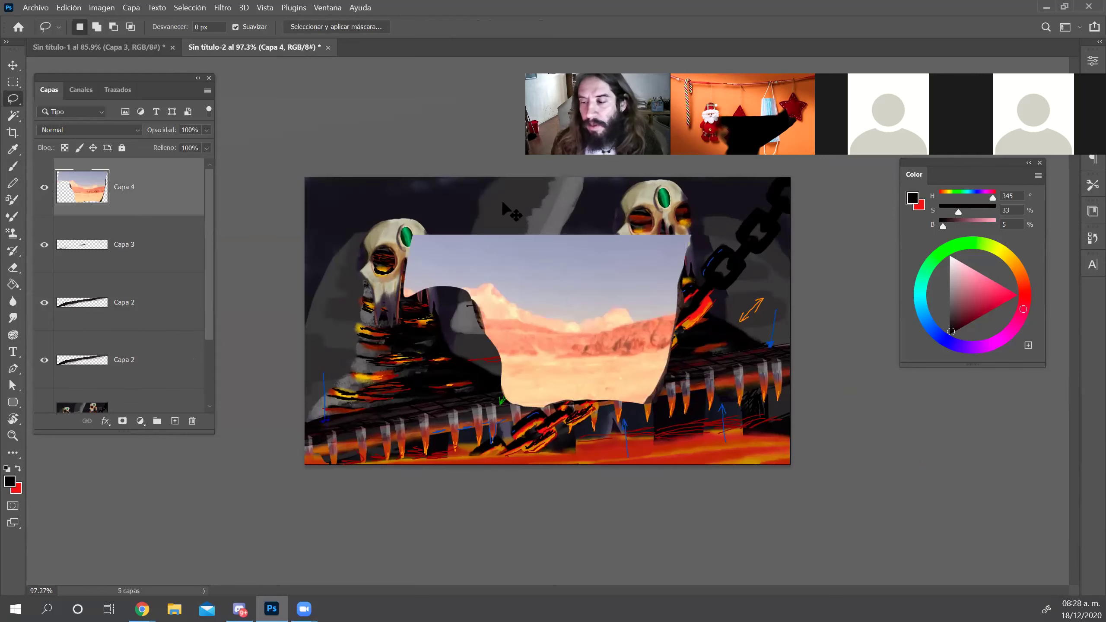
# Move the pasted desert sky up between the two skull towers
pyautogui.hotkey('ctrl', 't')
pyautogui.moveTo(561, 295); pyautogui.dragTo(503, 271)
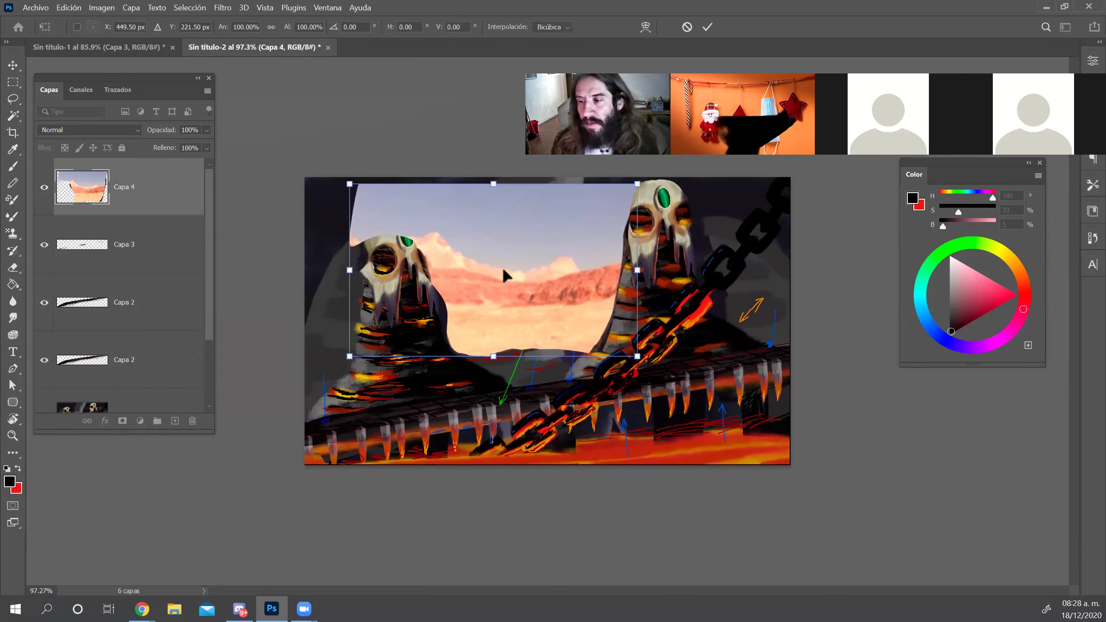
pyautogui.press('Return')
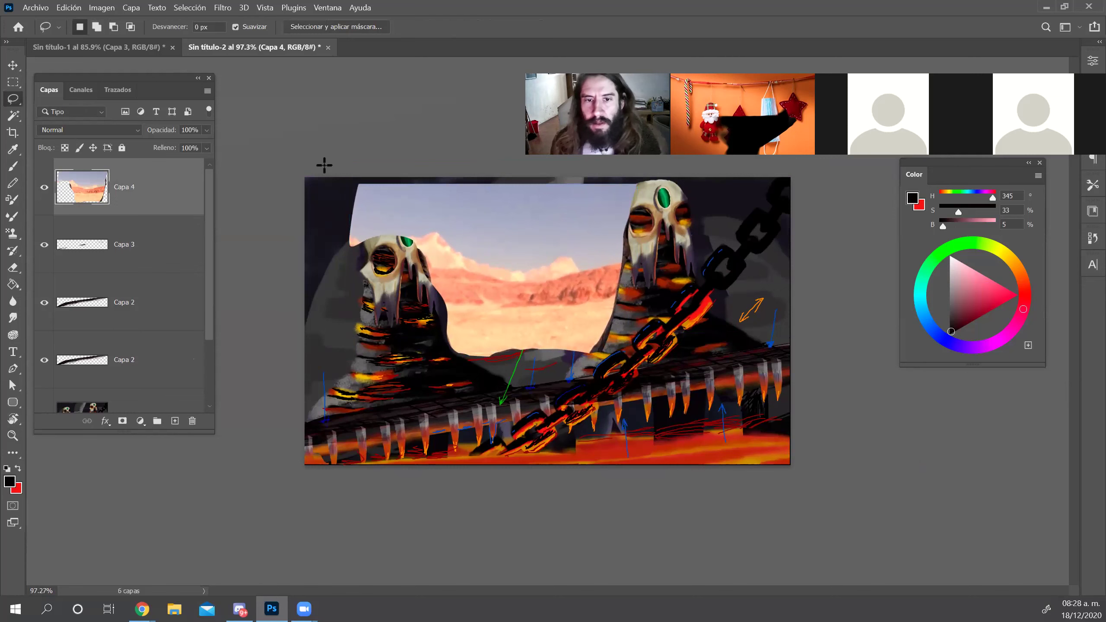
# Try the Multiplicar blend mode and desaturation on the pasted desert sky, and delete its layer
pyautogui.click(88, 130)
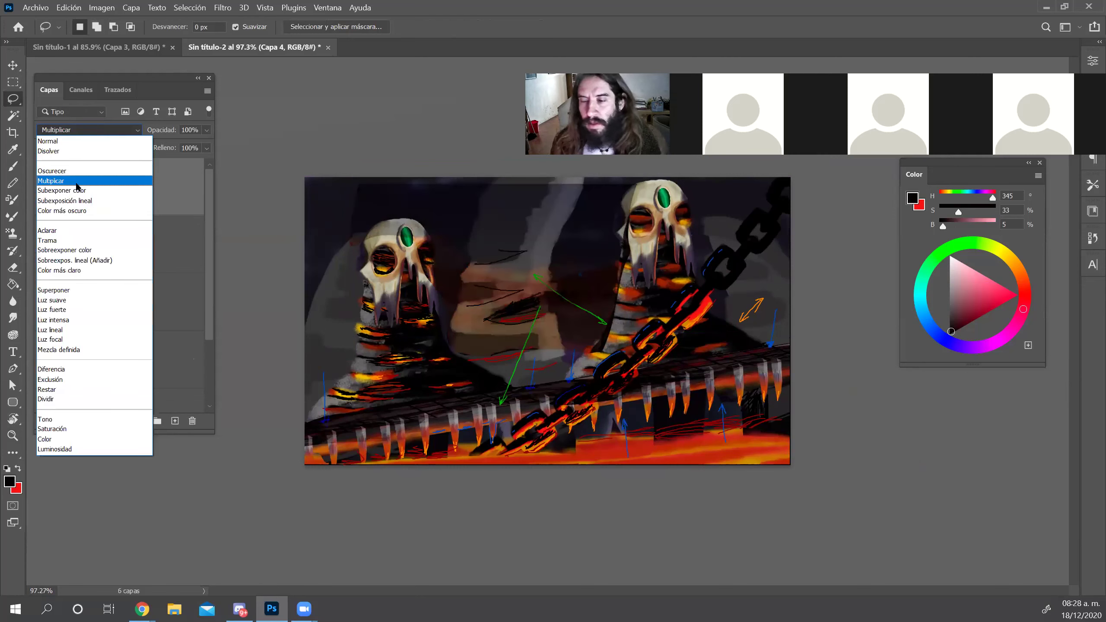
pyautogui.click(70, 141)
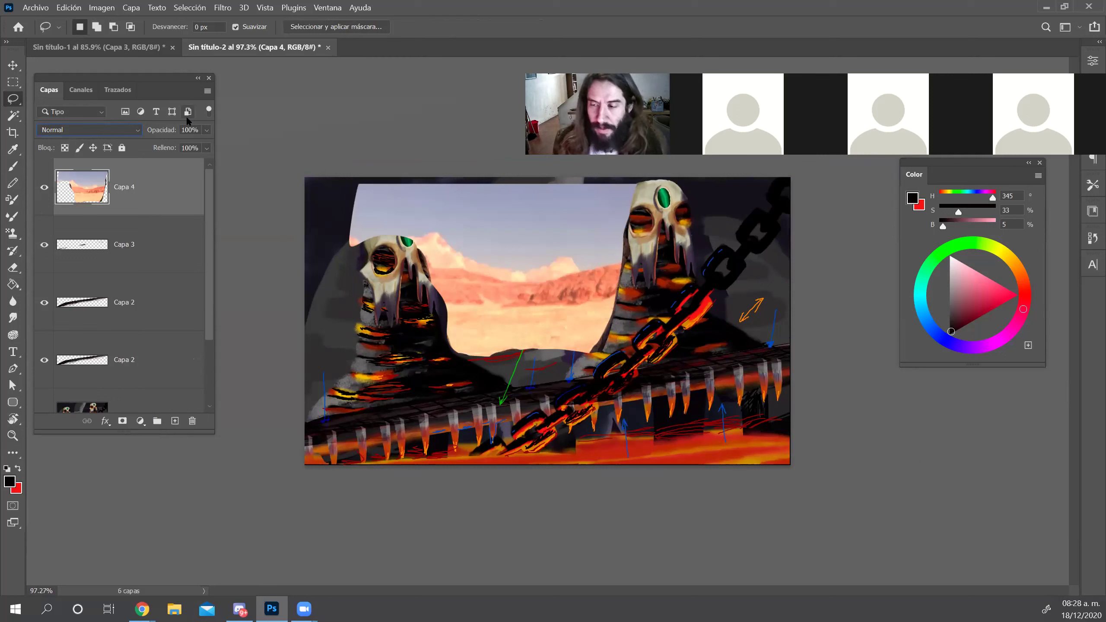
pyautogui.hotkey('shift', 'ctrl', 'u')
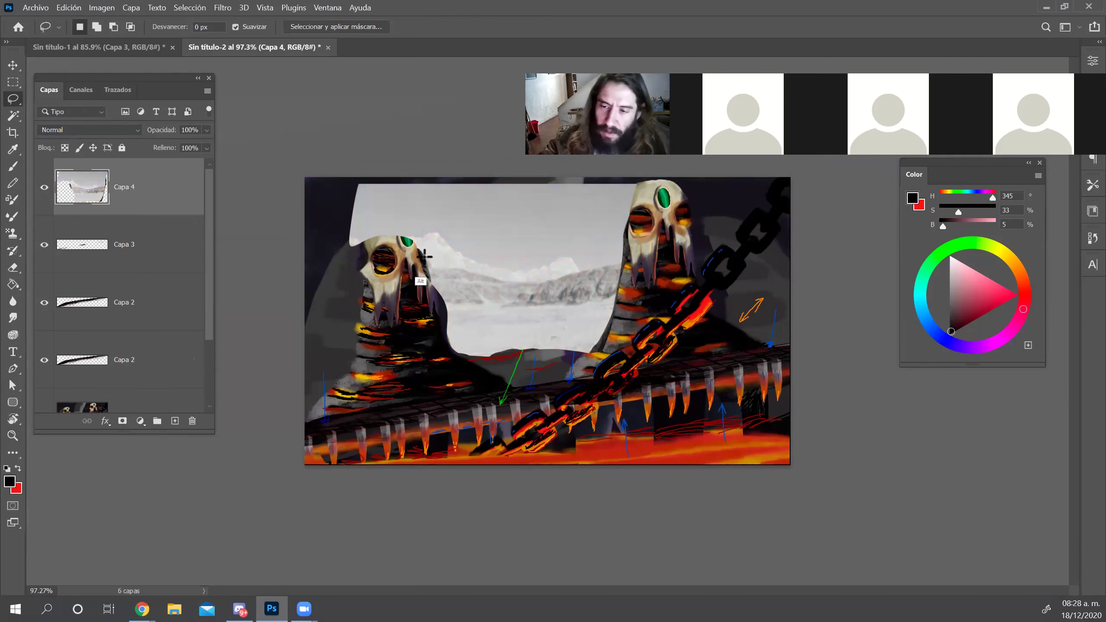
pyautogui.press('Delete')
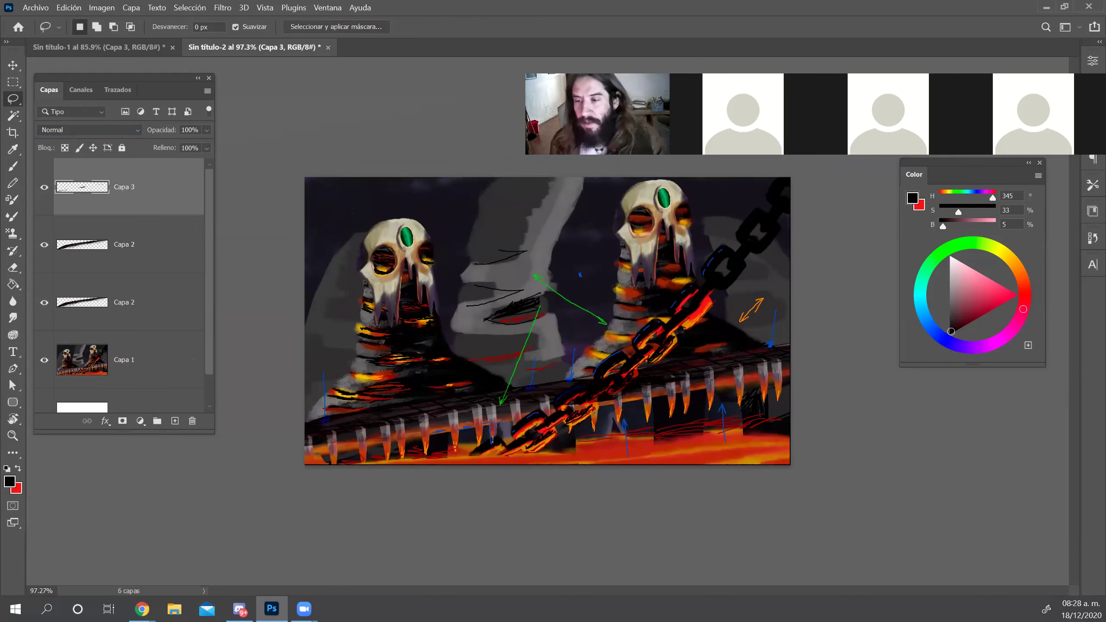
# Open the recent cloud document HellMountain.psdc
pyautogui.click(31, 5)
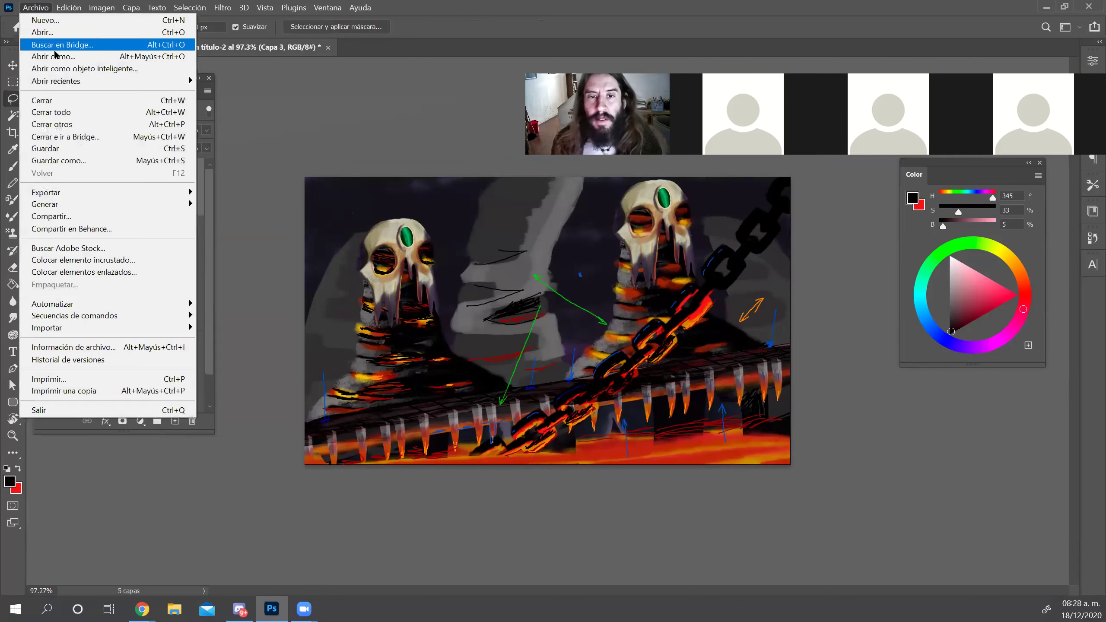
pyautogui.moveTo(87, 80)
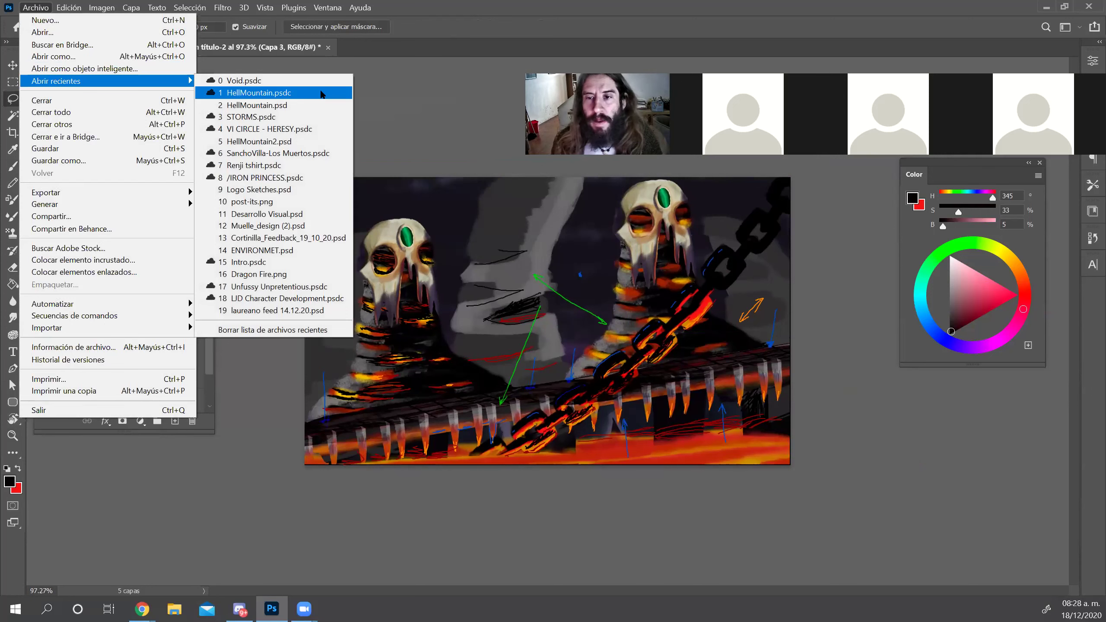
pyautogui.click(260, 92)
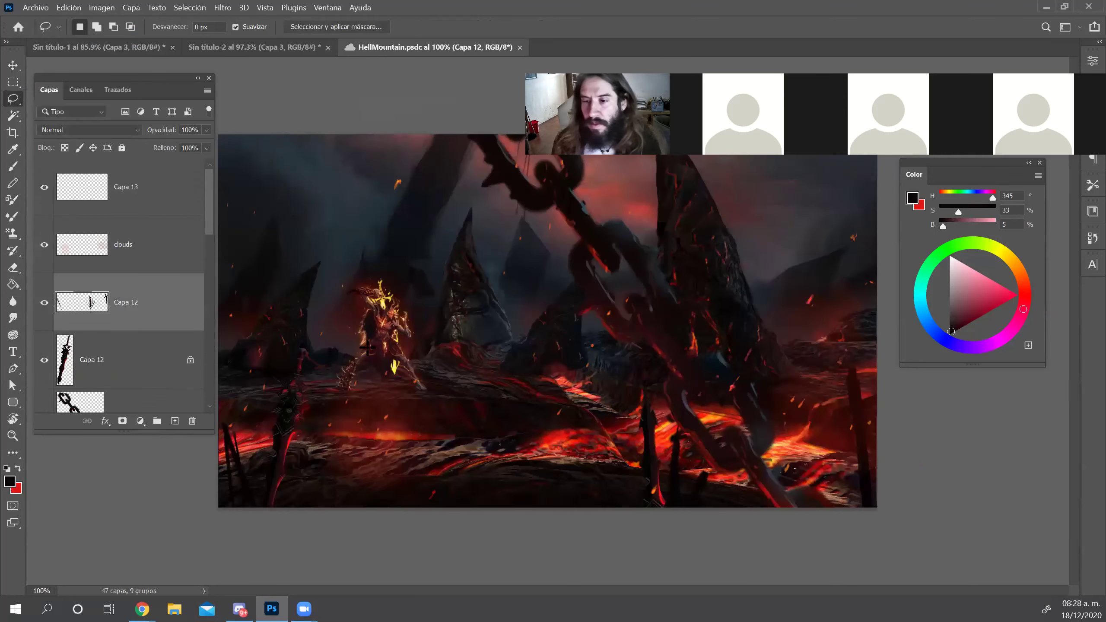
# Copy the whole stormy sky layer Capa 11 and paste it into Sin título-2 as a new layer
pyautogui.scroll(-10, 124, 360)
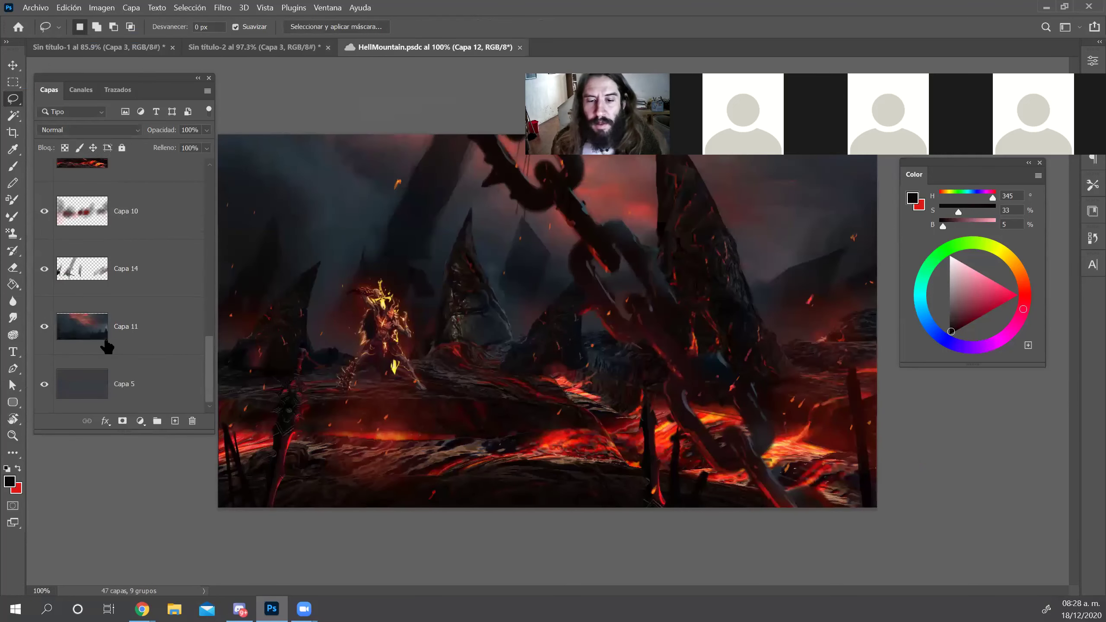
pyautogui.click(106, 342)
pyautogui.hotkey('ctrl', 'a')
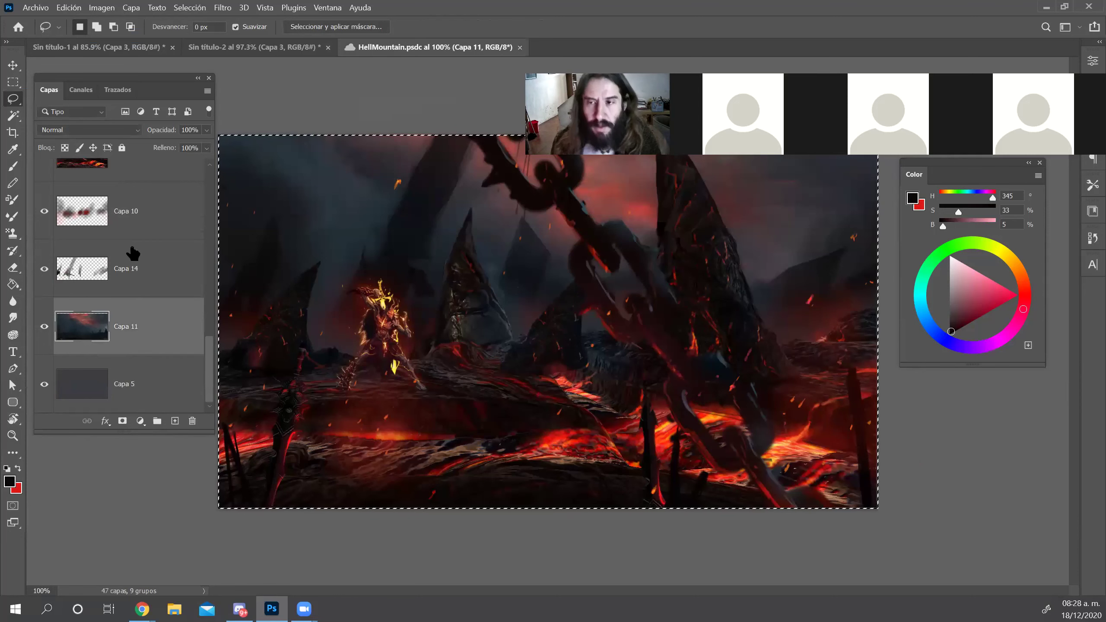
pyautogui.click(247, 48)
pyautogui.hotkey('ctrl', 'v')
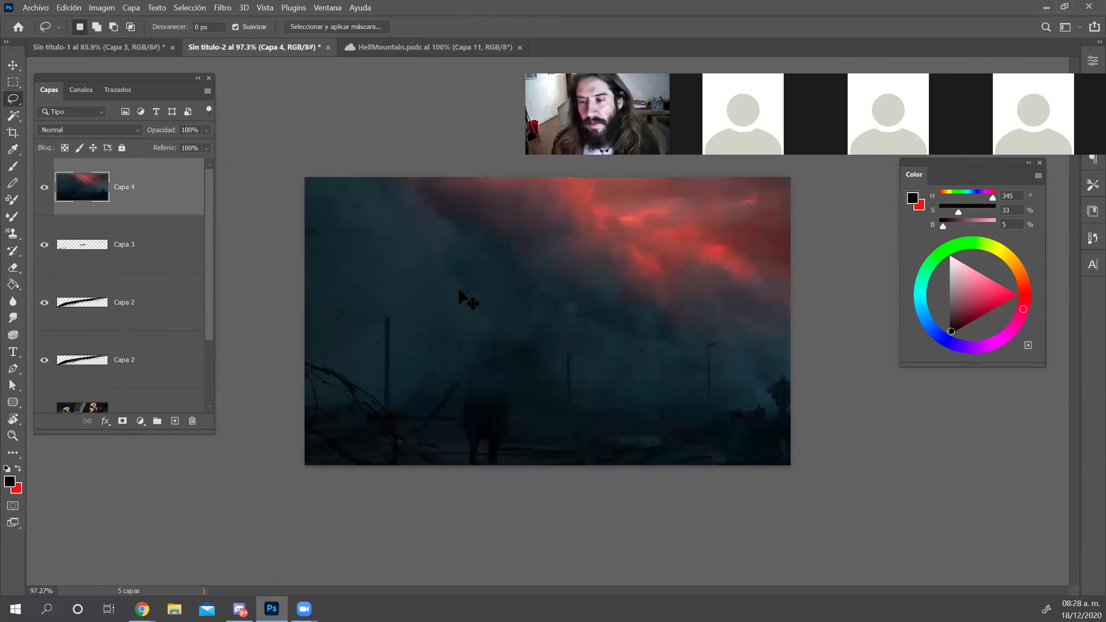
# Place the stormy sky layer directly above Capa 1, set up a soft eraser and lower the layer's opacity to 59%
pyautogui.moveTo(124, 174); pyautogui.dragTo(152, 296)
pyautogui.press('e')
pyautogui.rightClick(634, 329)
pyautogui.rightClick(627, 324)
pyautogui.click(806, 333)
pyautogui.moveTo(475, 350); pyautogui.dragTo(450, 349)
pyautogui.click(206, 130)
pyautogui.click(179, 144)
# Erase the stormy sky over both skull towers, the bridge and the lava with a 132 px soft eraser
pyautogui.moveTo(404, 285)
pyautogui.mouseDown()
pyautogui.moveTo(417, 286)
pyautogui.moveTo(398, 409)
pyautogui.mouseUp()
pyautogui.moveTo(401, 251)
pyautogui.mouseDown()
pyautogui.moveTo(414, 432)
pyautogui.moveTo(349, 498)
pyautogui.moveTo(336, 543)
pyautogui.mouseUp()
pyautogui.moveTo(653, 209)
pyautogui.mouseDown()
pyautogui.moveTo(620, 405)
pyautogui.moveTo(734, 420)
pyautogui.mouseUp()
pyautogui.moveTo(678, 253)
pyautogui.mouseDown()
pyautogui.moveTo(747, 384)
pyautogui.moveTo(748, 372)
pyautogui.mouseUp()
pyautogui.moveTo(665, 226); pyautogui.dragTo(568, 491)
pyautogui.moveTo(425, 403); pyautogui.dragTo(740, 371)
pyautogui.moveTo(308, 454); pyautogui.dragTo(945, 398)
pyautogui.moveTo(378, 454); pyautogui.dragTo(1000, 474)
pyautogui.moveTo(632, 440); pyautogui.dragTo(787, 436)
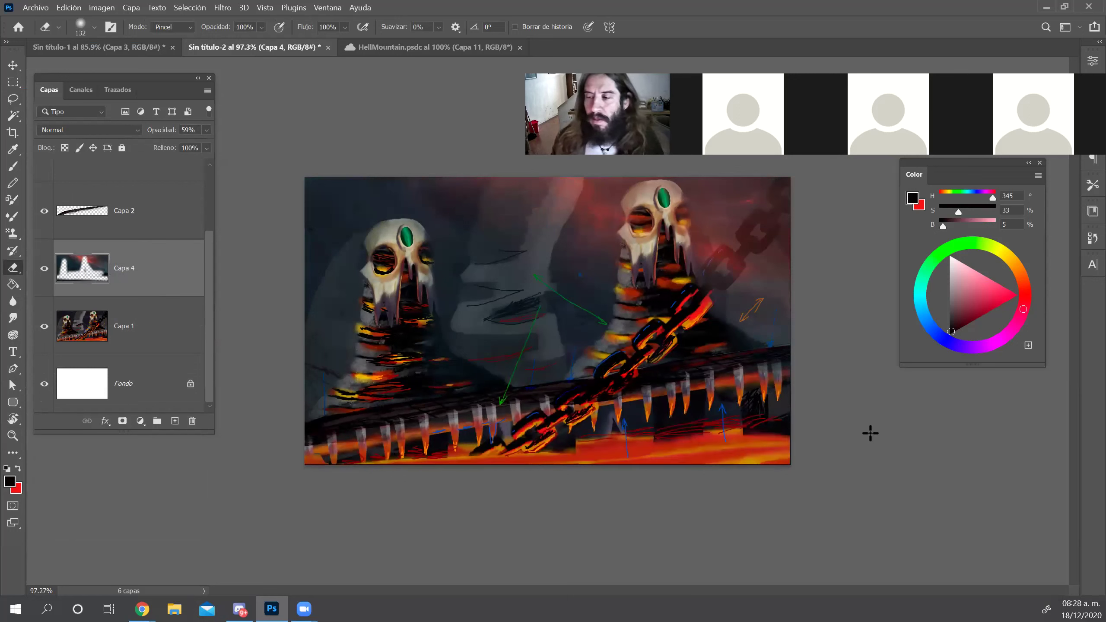
# Set the sky layer's opacity to 100% and clean its remaining haze off both skull towers with a 118 px eraser
pyautogui.click(208, 129)
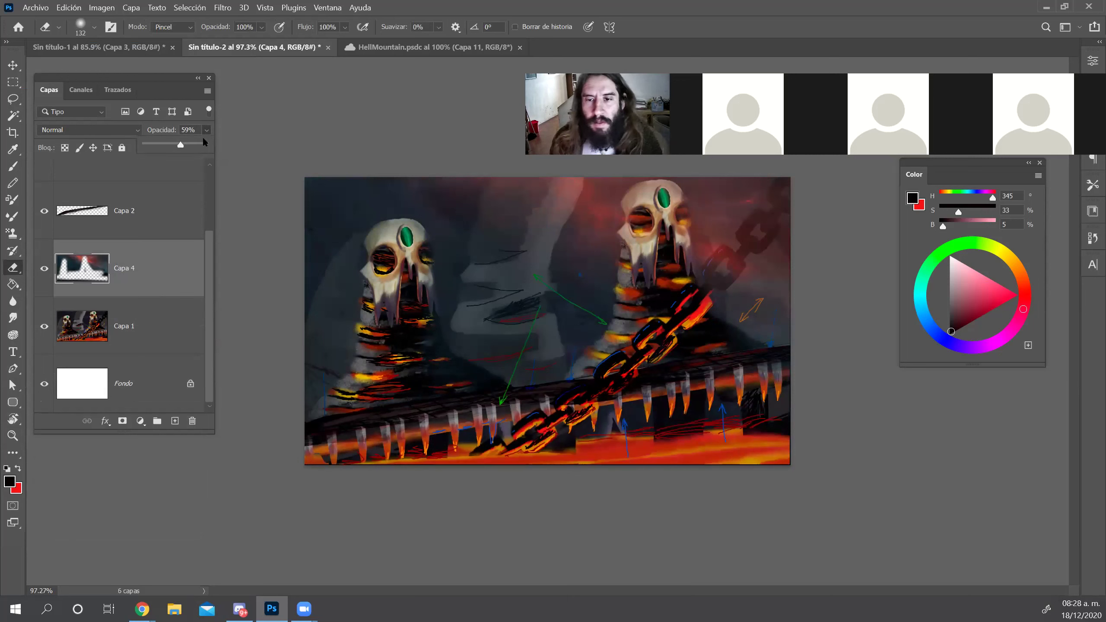
pyautogui.moveTo(405, 276)
pyautogui.mouseDown()
pyautogui.moveTo(417, 292)
pyautogui.moveTo(400, 271)
pyautogui.mouseUp()
pyautogui.moveTo(409, 233)
pyautogui.mouseDown()
pyautogui.moveTo(413, 338)
pyautogui.moveTo(509, 414)
pyautogui.mouseUp()
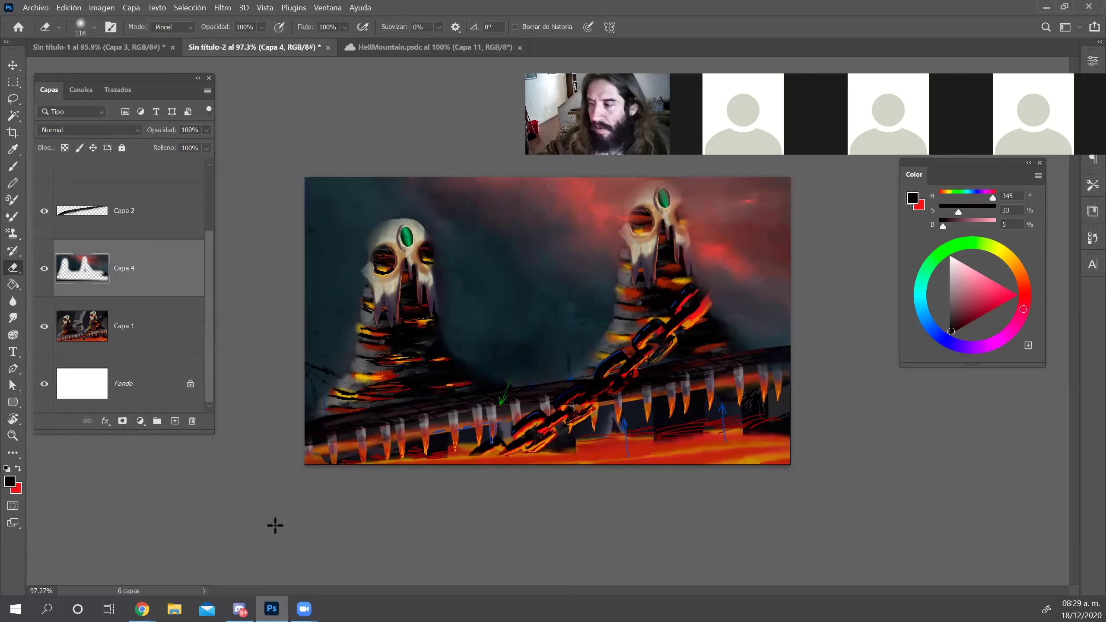
pyautogui.moveTo(656, 204)
pyautogui.mouseDown()
pyautogui.moveTo(634, 223)
pyautogui.moveTo(620, 344)
pyautogui.moveTo(571, 376)
pyautogui.mouseUp()
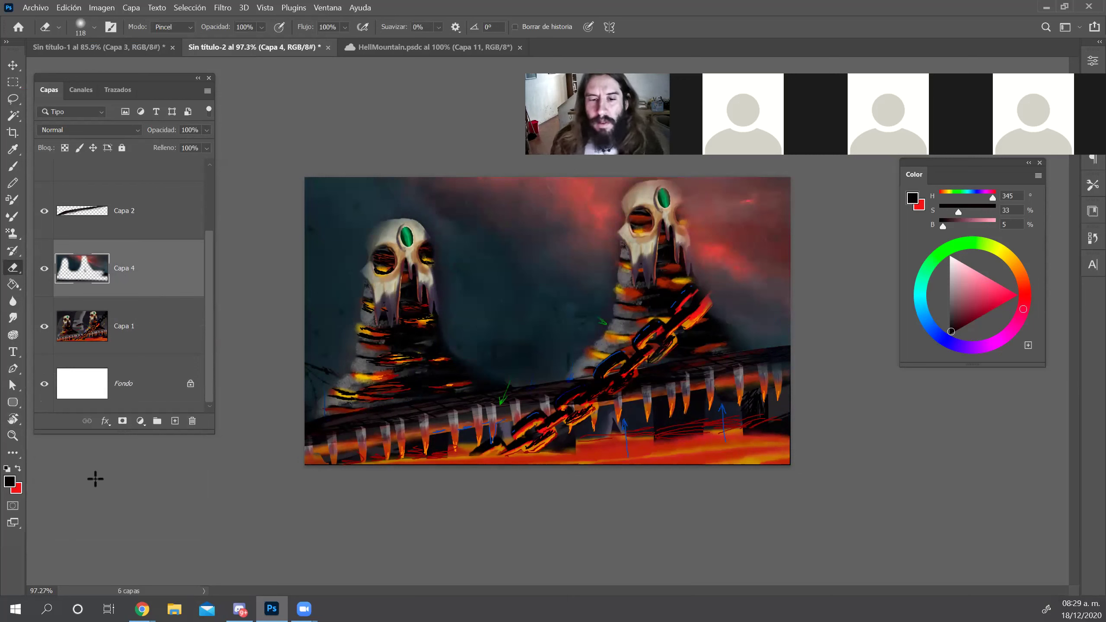
# Lock the sky layer's transparent pixels and paint a sampled coral red along the horizon behind the towers with a 319 px soft brush
pyautogui.click(65, 147)
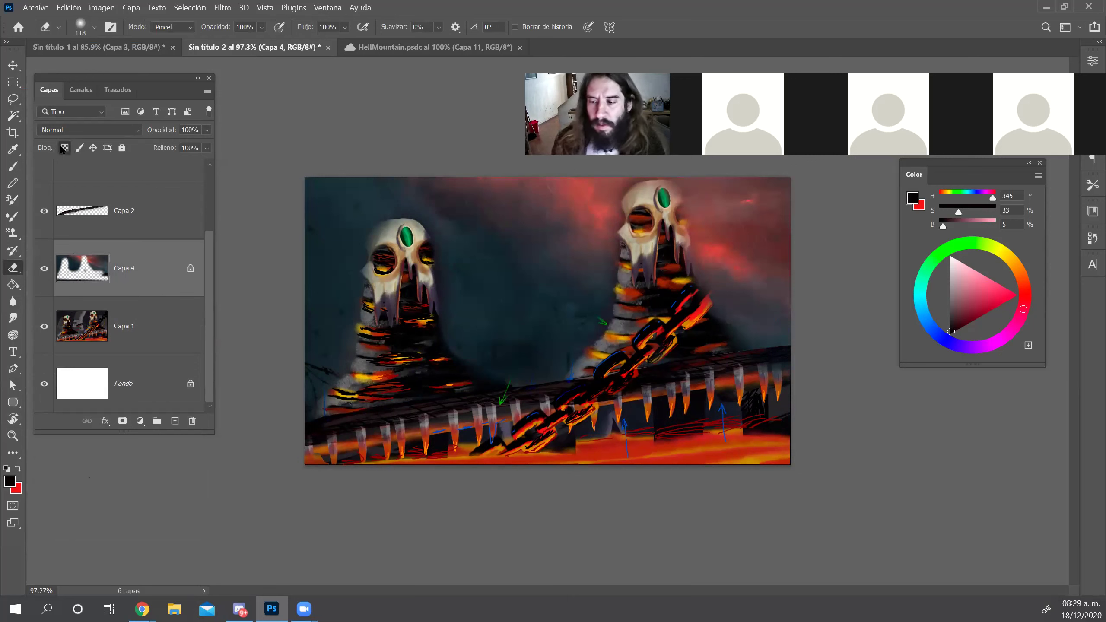
pyautogui.press('b')
pyautogui.keyDown('alt'); pyautogui.click(601, 214); pyautogui.keyUp('alt')
pyautogui.moveTo(583, 309); pyautogui.dragTo(618, 336)
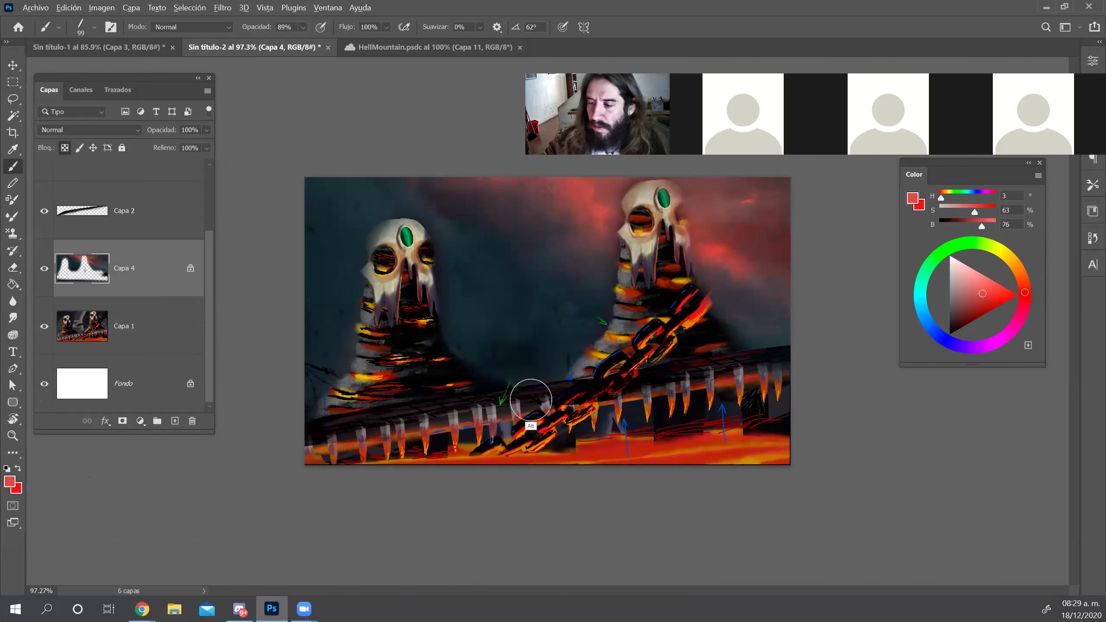
pyautogui.moveTo(531, 400); pyautogui.dragTo(614, 388)
pyautogui.rightClick(631, 379)
pyautogui.click(948, 438)
pyautogui.moveTo(516, 372)
pyautogui.mouseDown()
pyautogui.moveTo(462, 374)
pyautogui.moveTo(543, 361)
pyautogui.moveTo(583, 337)
pyautogui.mouseUp()
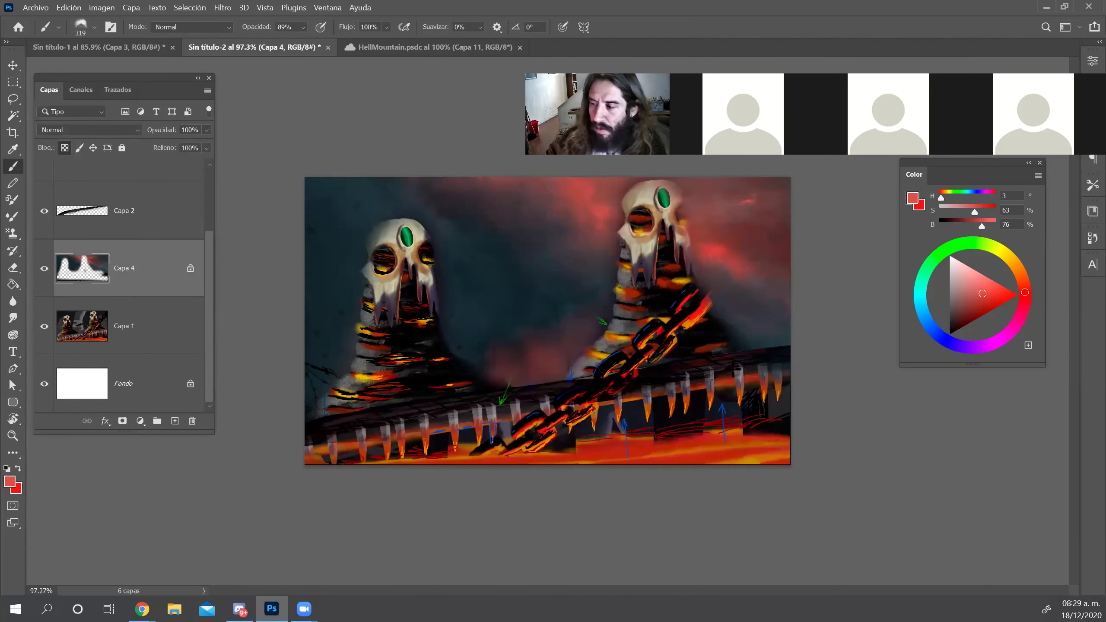
pyautogui.moveTo(750, 338); pyautogui.dragTo(778, 332)
pyautogui.moveTo(311, 378); pyautogui.dragTo(321, 414)
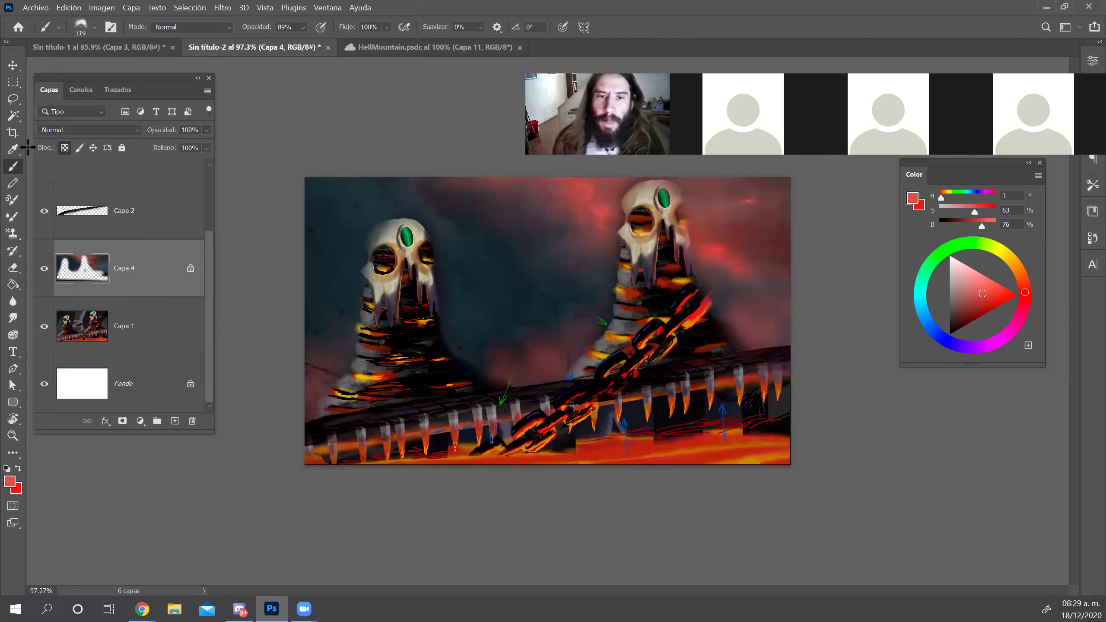
# Darken the sky's upper corners and the area between the towers with a large blue brush in Multiplicar mode, 521 and 472 px
pyautogui.keyDown('alt'); pyautogui.click(349, 200); pyautogui.keyUp('alt')
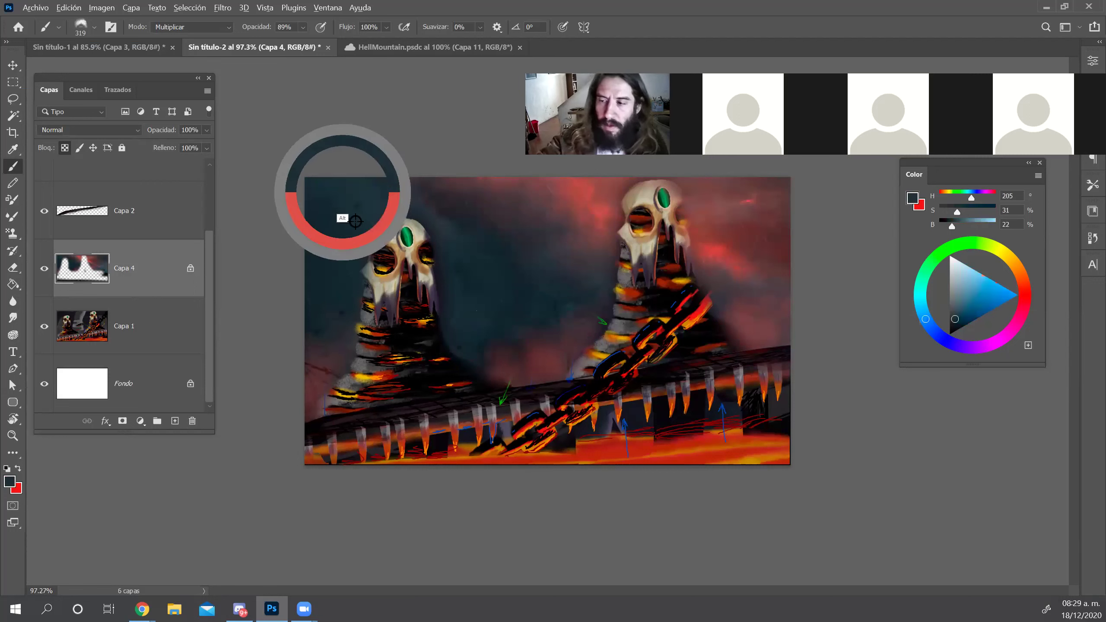
pyautogui.moveTo(378, 164)
pyautogui.mouseDown()
pyautogui.moveTo(321, 248)
pyautogui.moveTo(337, 170)
pyautogui.moveTo(350, 162)
pyautogui.moveTo(315, 244)
pyautogui.mouseUp()
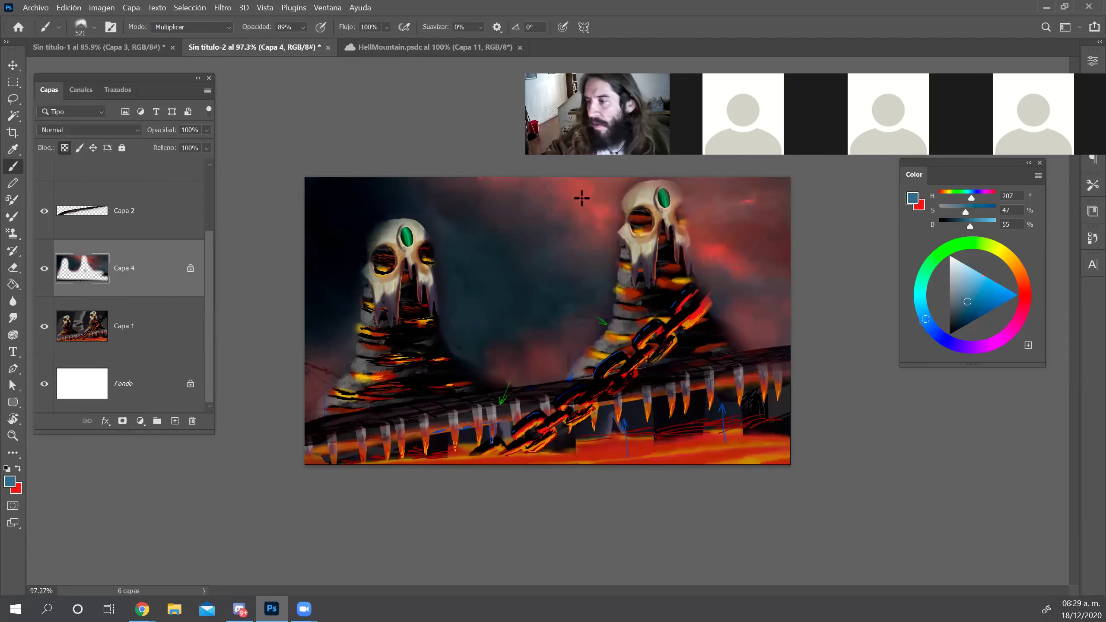
pyautogui.moveTo(770, 197); pyautogui.dragTo(803, 173)
pyautogui.moveTo(796, 230)
pyautogui.mouseDown()
pyautogui.moveTo(749, 261)
pyautogui.moveTo(755, 183)
pyautogui.mouseUp()
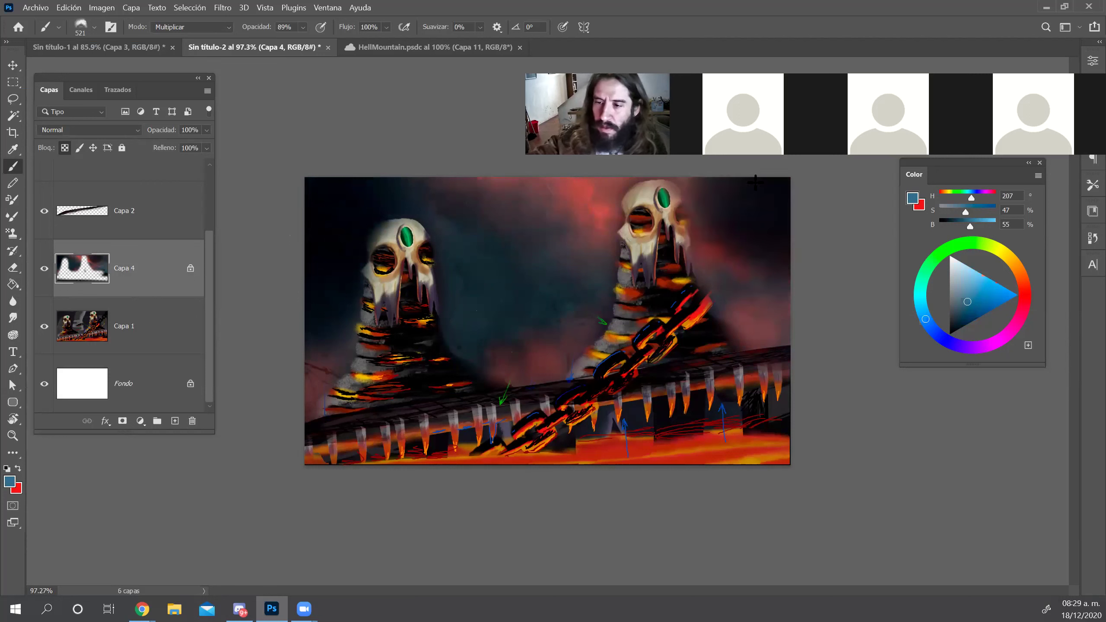
pyautogui.moveTo(475, 244); pyautogui.dragTo(457, 331)
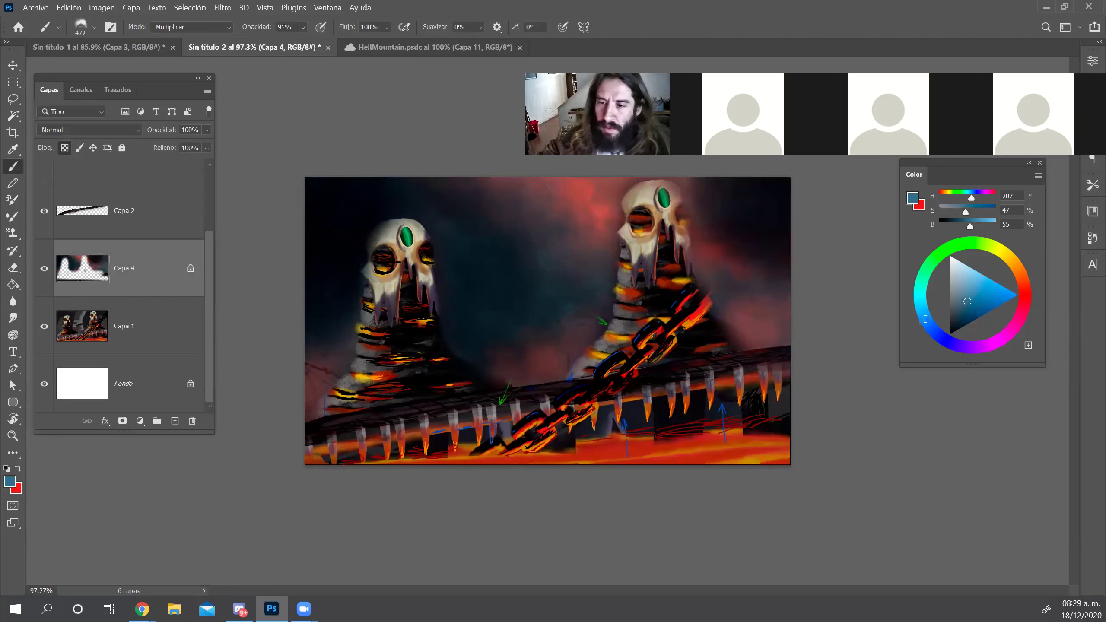
# Unlock the sky layer's transparency and erase the sky over the right skull tower's edge and the upper chain links, at 17 and 97 px
pyautogui.press('e')
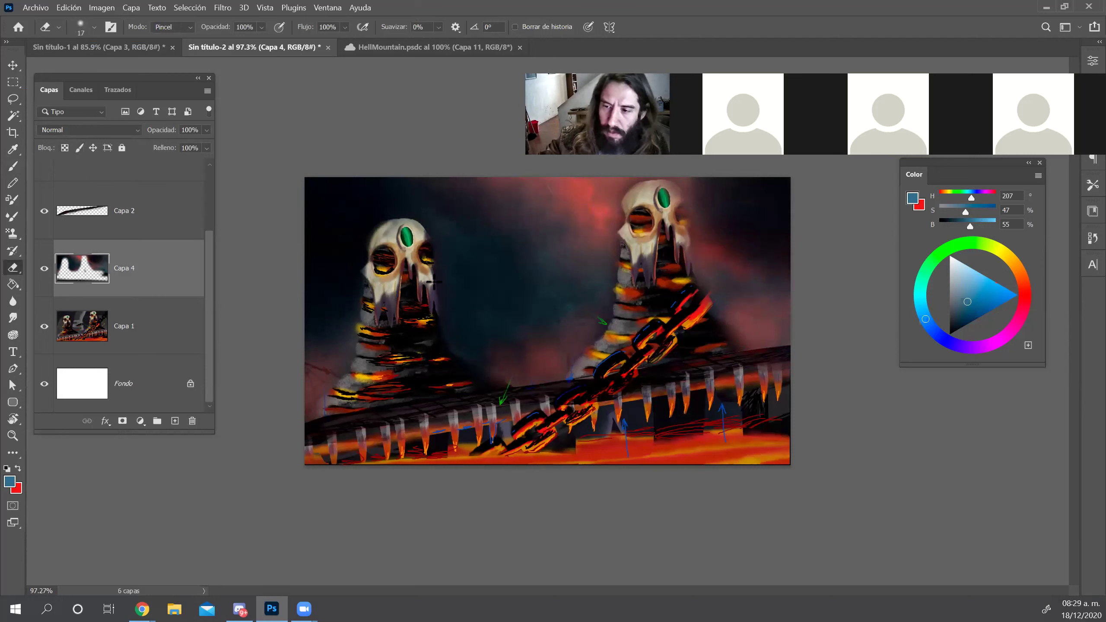
pyautogui.moveTo(669, 191); pyautogui.dragTo(680, 233)
pyautogui.moveTo(674, 185); pyautogui.dragTo(695, 277)
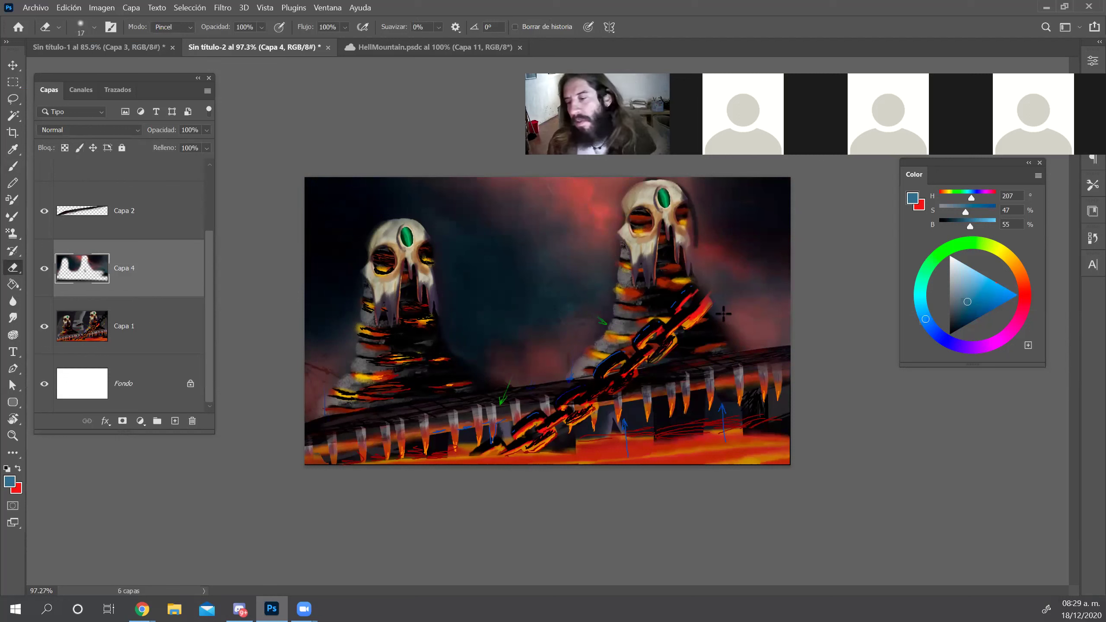
pyautogui.moveTo(711, 291)
pyautogui.mouseDown()
pyautogui.moveTo(757, 231)
pyautogui.moveTo(732, 302)
pyautogui.moveTo(751, 248)
pyautogui.moveTo(787, 210)
pyautogui.mouseUp()
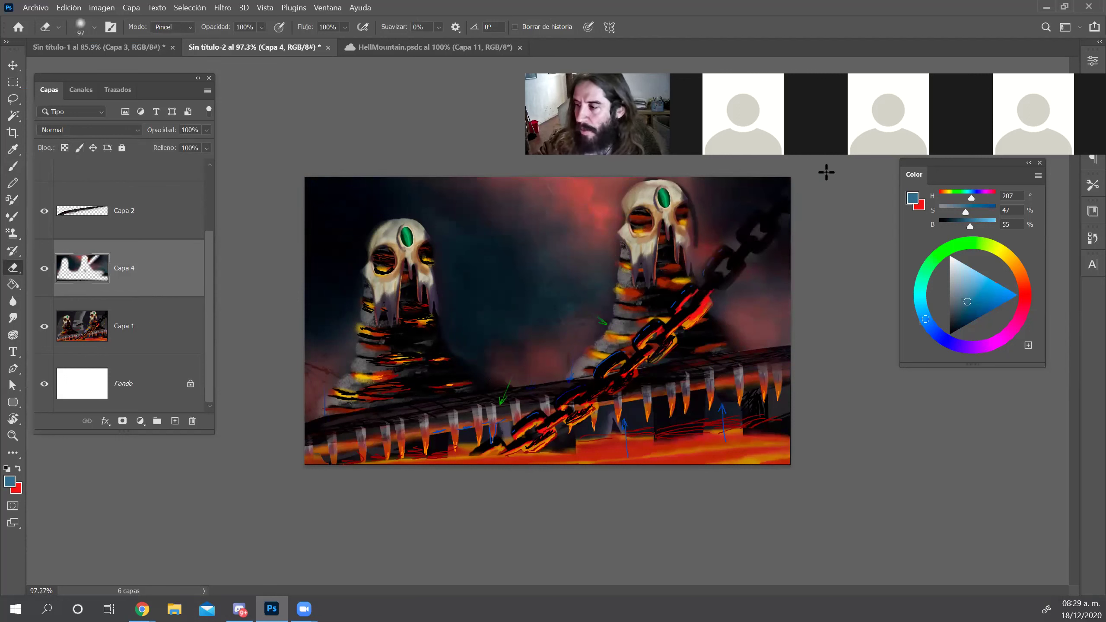
# Add a new layer above the sky layer, sample a near-black color from the bridge and choose the Swoosh brush
pyautogui.press('z')
pyautogui.moveTo(453, 346)
pyautogui.mouseDown()
pyautogui.moveTo(468, 346)
pyautogui.moveTo(423, 347)
pyautogui.mouseUp()
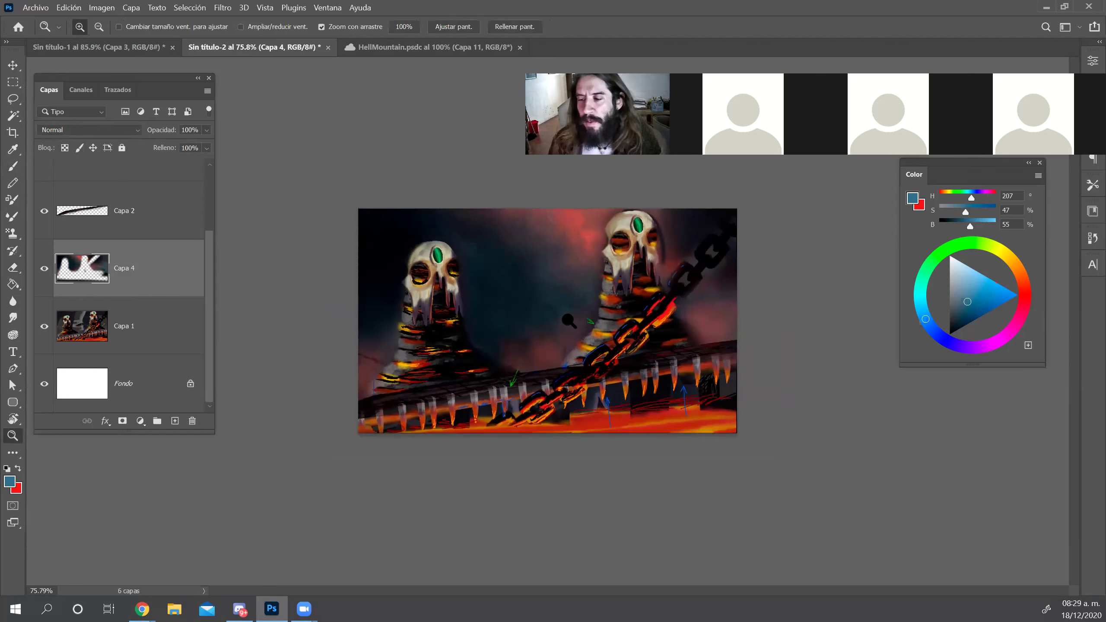
pyautogui.press('b')
pyautogui.click(175, 421)
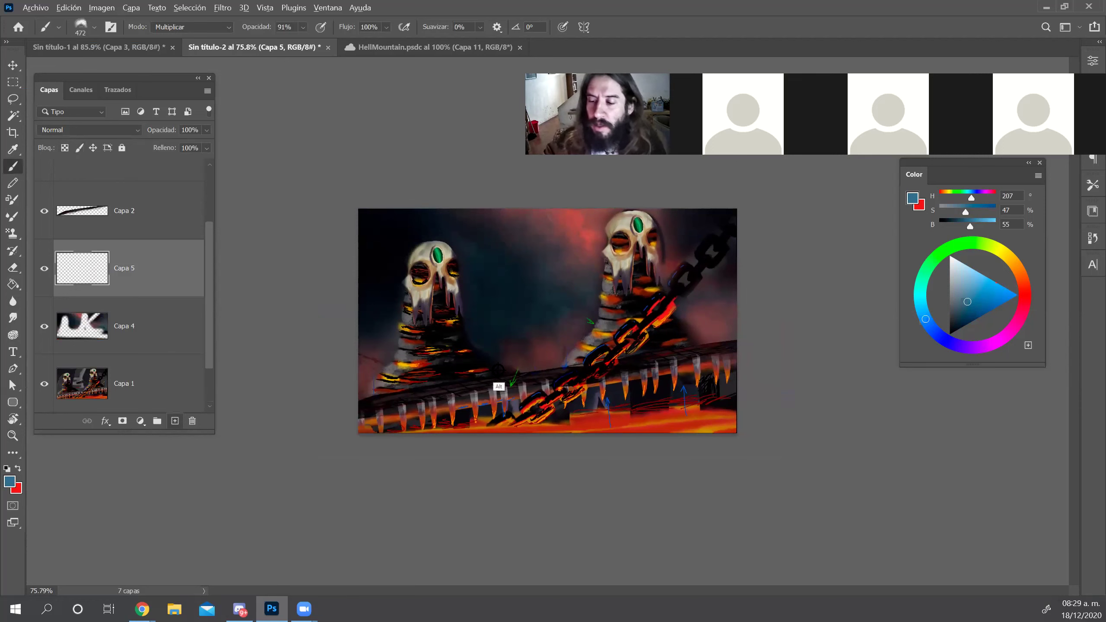
pyautogui.keyDown('alt'); pyautogui.click(499, 369); pyautogui.keyUp('alt')
pyautogui.moveTo(513, 337); pyautogui.dragTo(523, 332)
pyautogui.rightClick(555, 337)
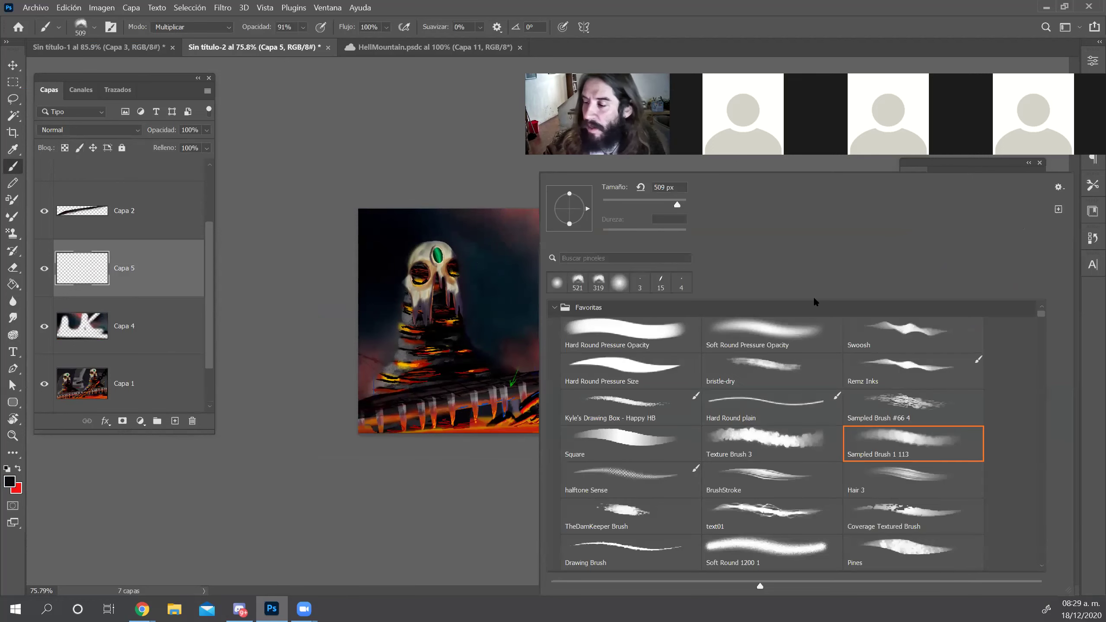
pyautogui.doubleClick(921, 330)
# Paint faint dark rock silhouettes in the sky between the towers and near both edges with the 101 px brush in Multiplicar mode
pyautogui.moveTo(541, 311)
pyautogui.mouseDown()
pyautogui.moveTo(514, 338)
pyautogui.moveTo(539, 341)
pyautogui.moveTo(529, 283)
pyautogui.mouseUp()
pyautogui.moveTo(510, 344)
pyautogui.mouseDown()
pyautogui.moveTo(538, 276)
pyautogui.moveTo(514, 366)
pyautogui.moveTo(509, 354)
pyautogui.moveTo(557, 260)
pyautogui.moveTo(532, 359)
pyautogui.moveTo(607, 275)
pyautogui.mouseUp()
pyautogui.moveTo(681, 313)
pyautogui.mouseDown()
pyautogui.moveTo(724, 261)
pyautogui.moveTo(707, 326)
pyautogui.moveTo(736, 321)
pyautogui.mouseUp()
pyautogui.moveTo(498, 335)
pyautogui.mouseDown()
pyautogui.moveTo(535, 243)
pyautogui.moveTo(511, 291)
pyautogui.moveTo(513, 344)
pyautogui.moveTo(548, 314)
pyautogui.moveTo(546, 207)
pyautogui.mouseUp()
pyautogui.moveTo(528, 258); pyautogui.dragTo(562, 198)
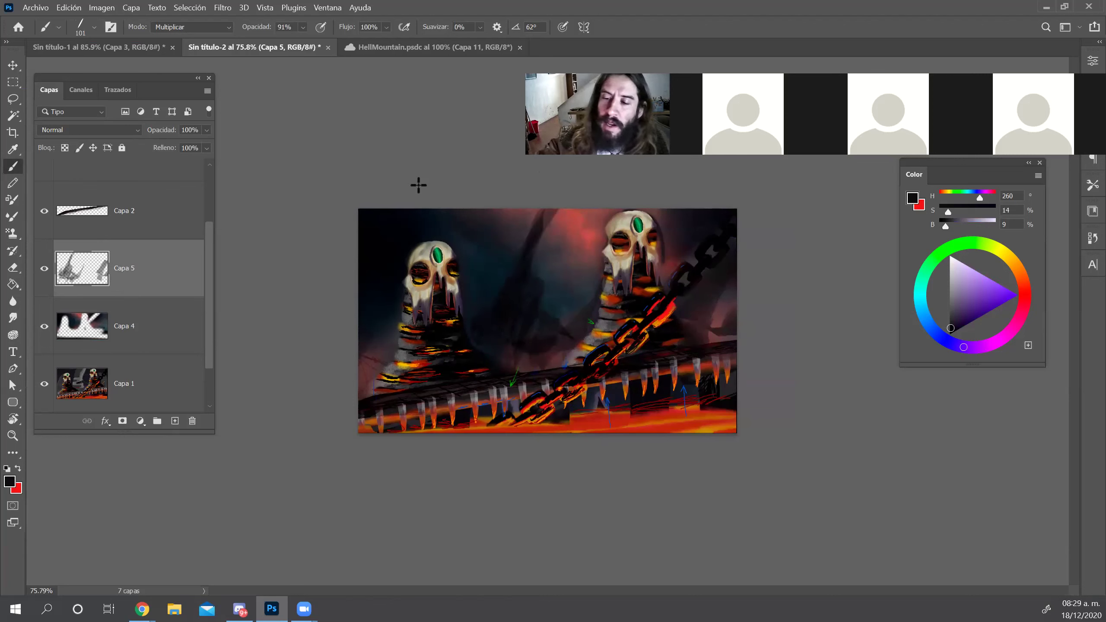
pyautogui.moveTo(416, 196); pyautogui.dragTo(374, 310)
# Sample a dark blue from the sky and deepen the background shapes between the towers and beside the chain
pyautogui.keyDown('alt'); pyautogui.click(561, 270); pyautogui.keyUp('alt')
pyautogui.moveTo(721, 290); pyautogui.dragTo(725, 329)
pyautogui.moveTo(543, 307)
pyautogui.mouseDown()
pyautogui.moveTo(590, 326)
pyautogui.moveTo(570, 330)
pyautogui.moveTo(589, 305)
pyautogui.moveTo(568, 320)
pyautogui.moveTo(606, 280)
pyautogui.mouseUp()
pyautogui.moveTo(546, 357); pyautogui.dragTo(514, 363)
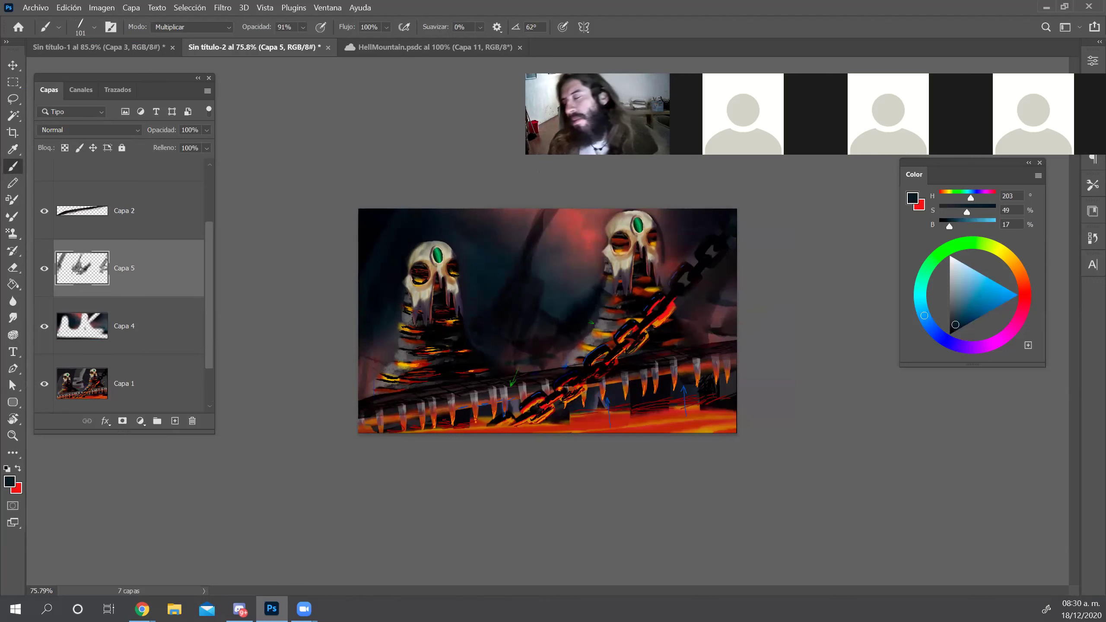
# Sample black from the lower end of the chain and extend the chain over the lava with a 40 px brush
pyautogui.press('z')
pyautogui.moveTo(544, 324); pyautogui.dragTo(676, 343)
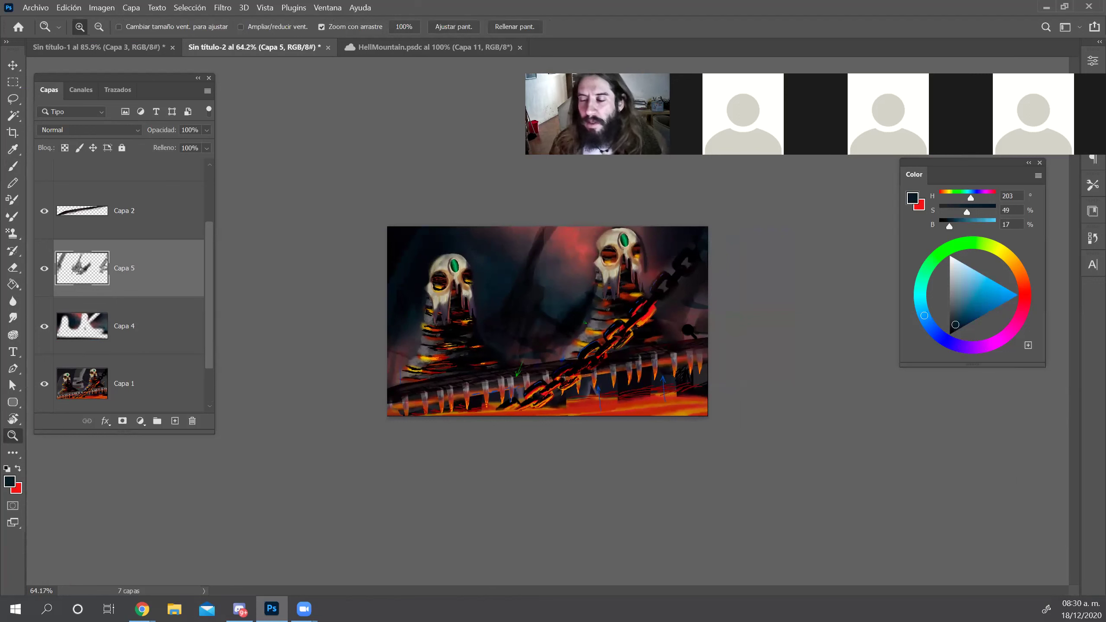
pyautogui.moveTo(443, 340); pyautogui.dragTo(567, 329)
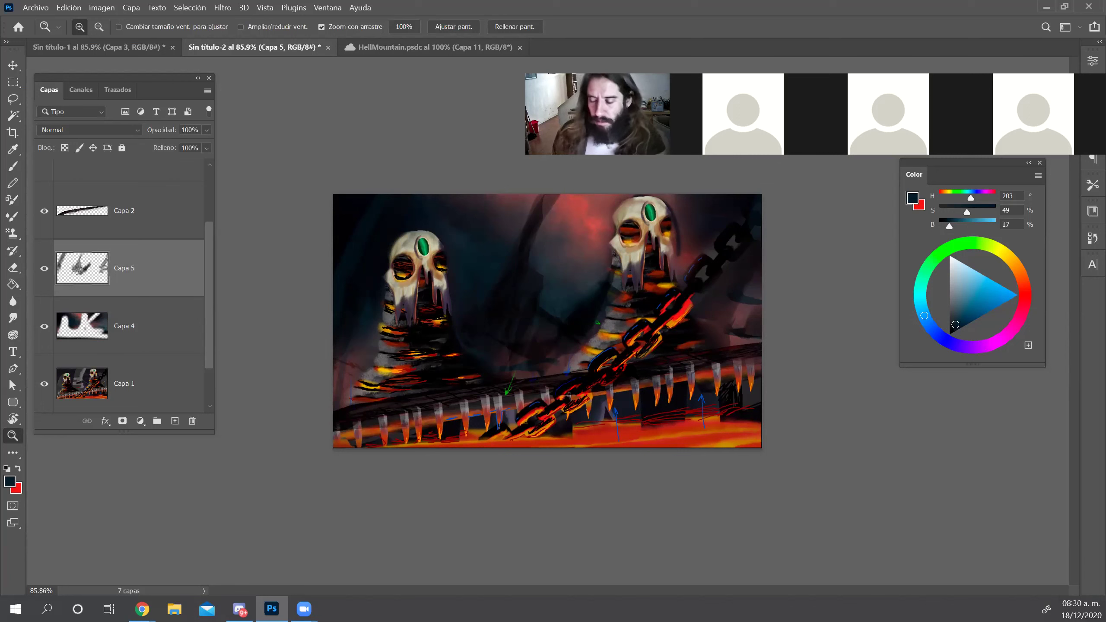
pyautogui.press('b')
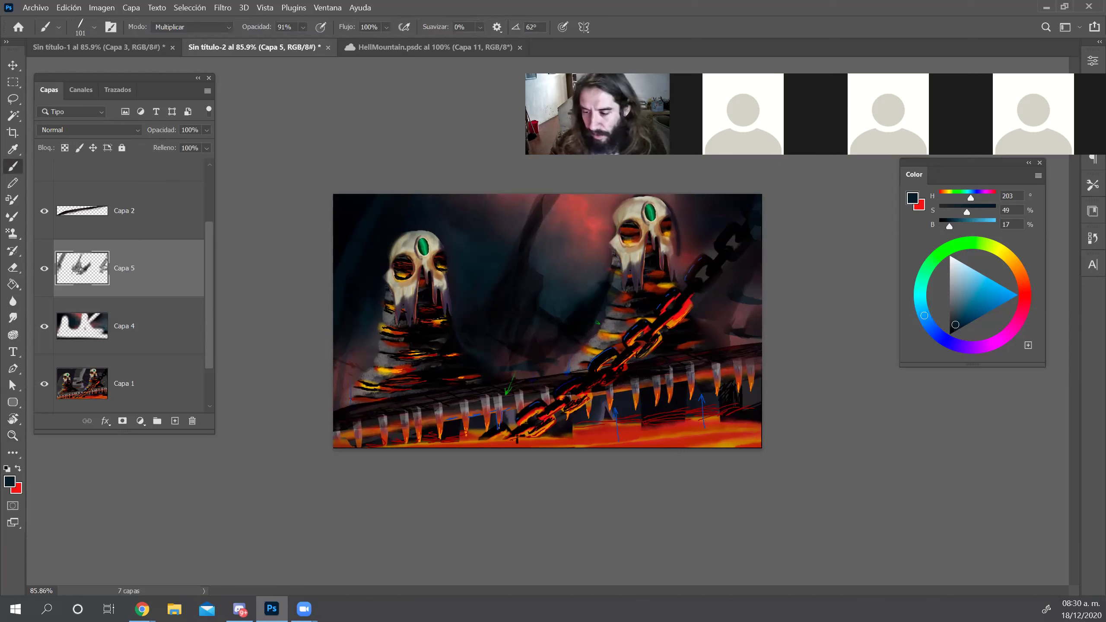
pyautogui.keyDown('alt'); pyautogui.click(518, 438); pyautogui.keyUp('alt')
pyautogui.moveTo(526, 428)
pyautogui.mouseDown()
pyautogui.moveTo(493, 454)
pyautogui.moveTo(512, 454)
pyautogui.moveTo(494, 460)
pyautogui.moveTo(493, 440)
pyautogui.moveTo(476, 450)
pyautogui.moveTo(512, 455)
pyautogui.moveTo(539, 433)
pyautogui.mouseUp()
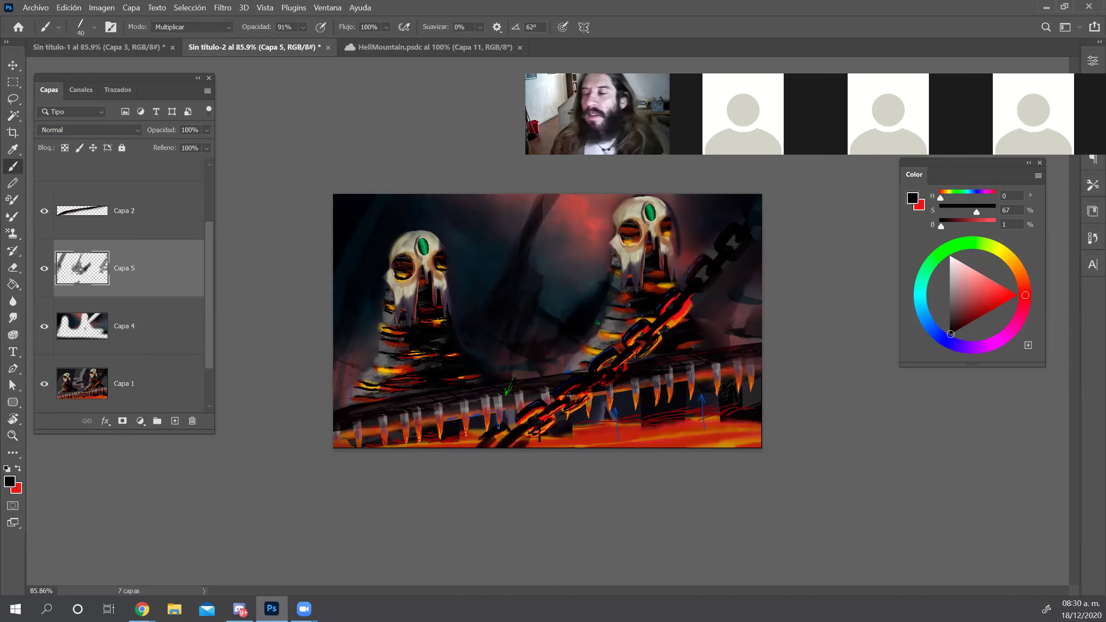
# Copy the whole painting and post it in the Discord channel arte-contemporáneo-y-arte-conceptual-aplicado
pyautogui.hotkey('ctrl', 'a')
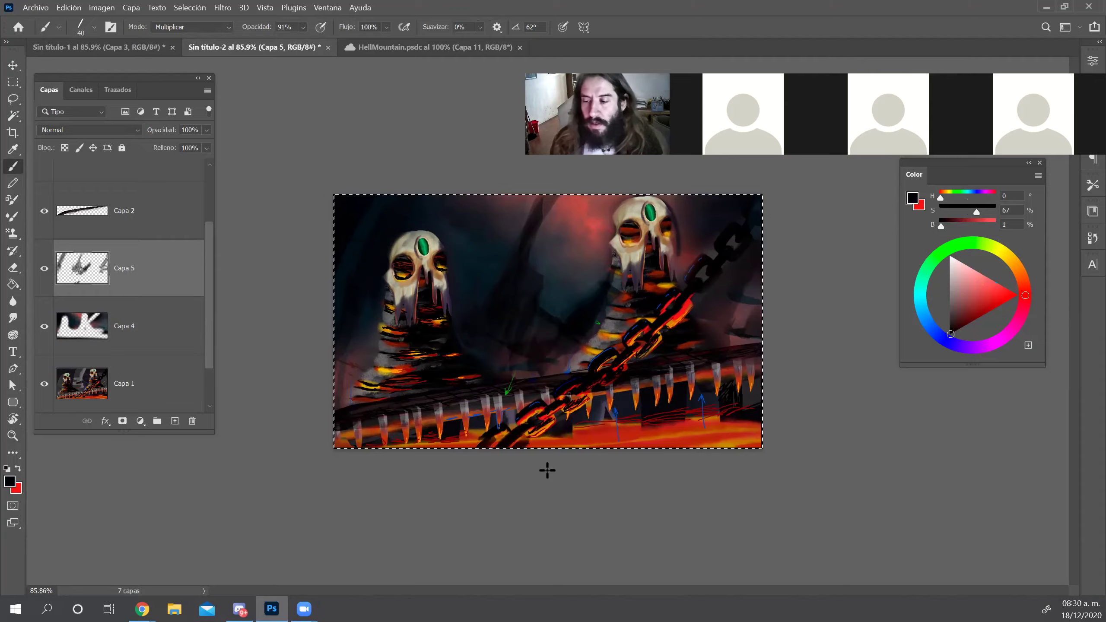
pyautogui.hotkey('alt', 'Tab')
pyautogui.click(470, 502)
pyautogui.scroll(-4, 400, 532)
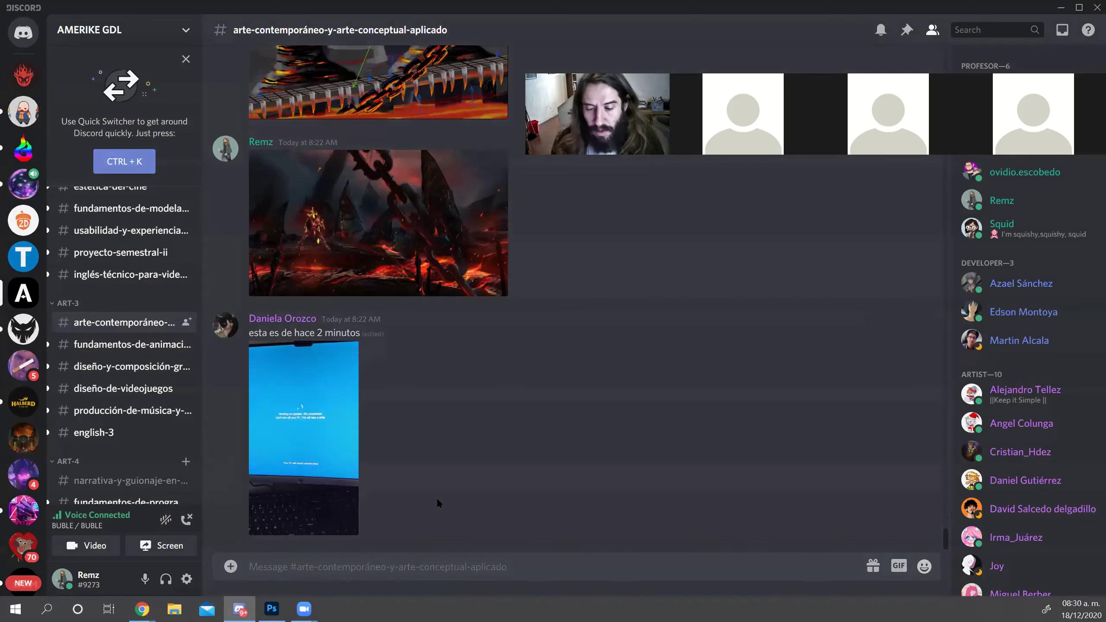
pyautogui.hotkey('ctrl', 'v')
pyautogui.press('Return')
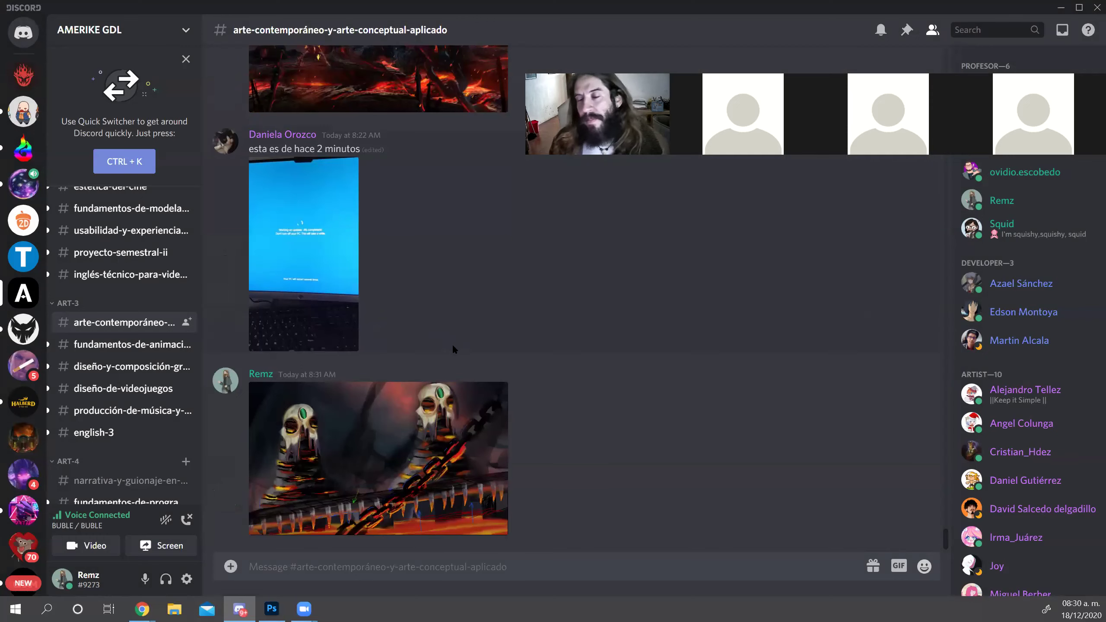
pyautogui.scroll(3, 453, 348)
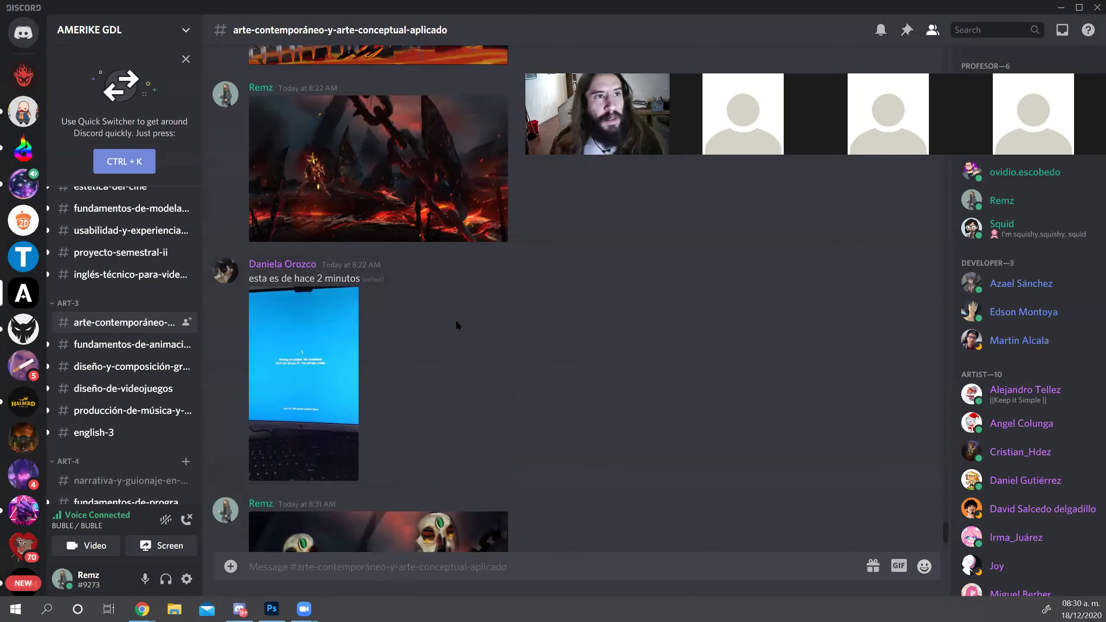
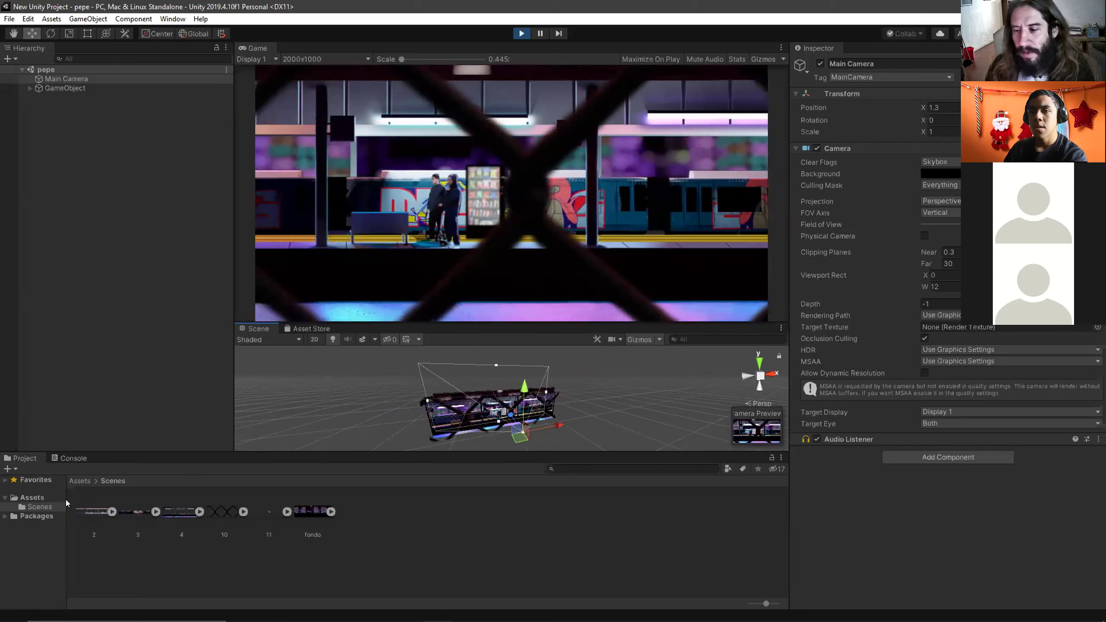
# In Unity, open NewBehaviourScript from the Assets folder, highlight its class code for review and return to the project
pyautogui.click(31, 498)
pyautogui.click(124, 511)
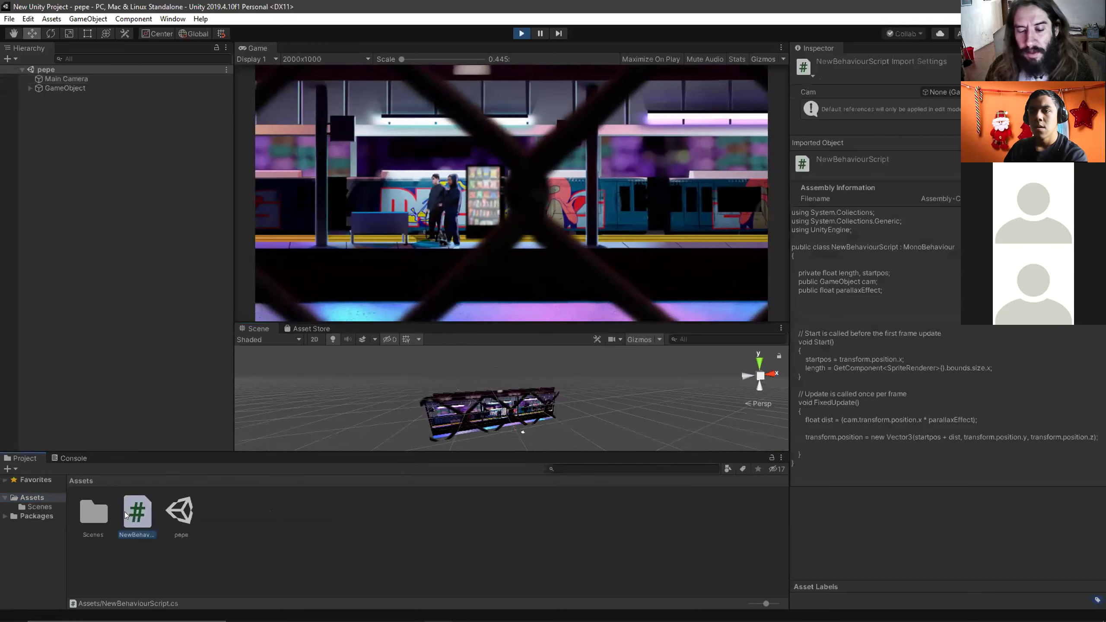
pyautogui.doubleClick(124, 512)
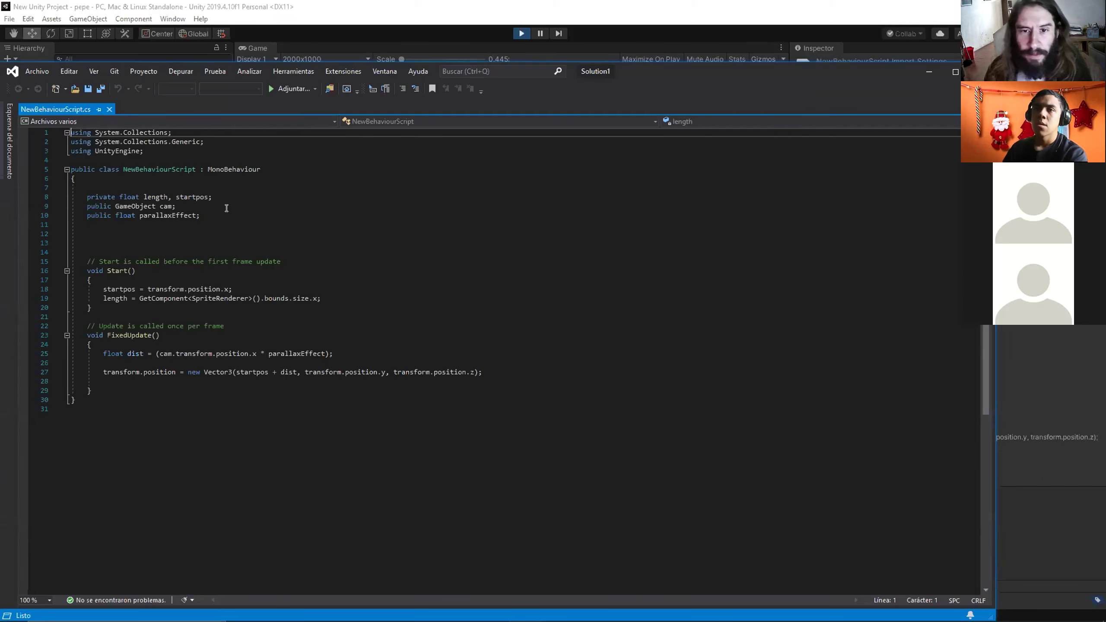
pyautogui.moveTo(667, 66); pyautogui.dragTo(750, 31)
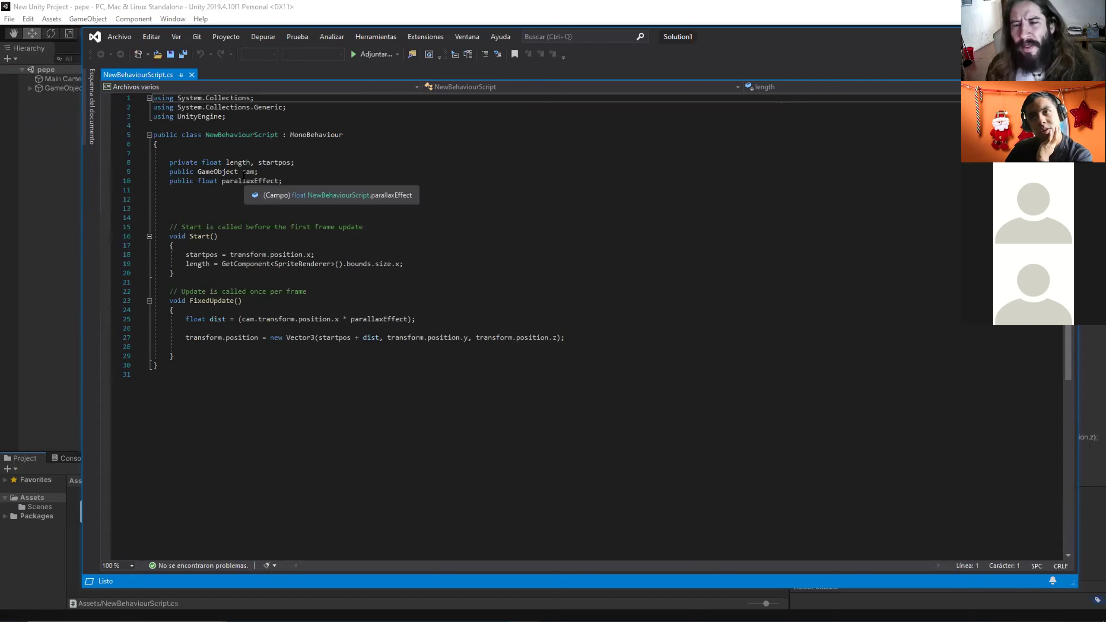
pyautogui.moveTo(192, 375); pyautogui.dragTo(143, 133)
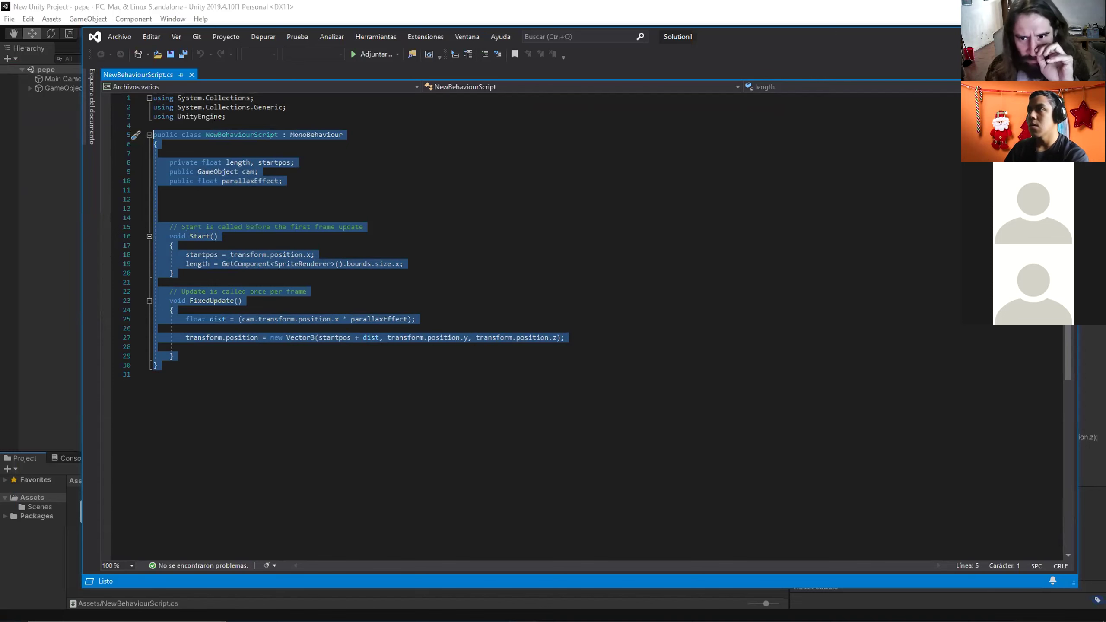
pyautogui.hotkey('alt', 'Tab')
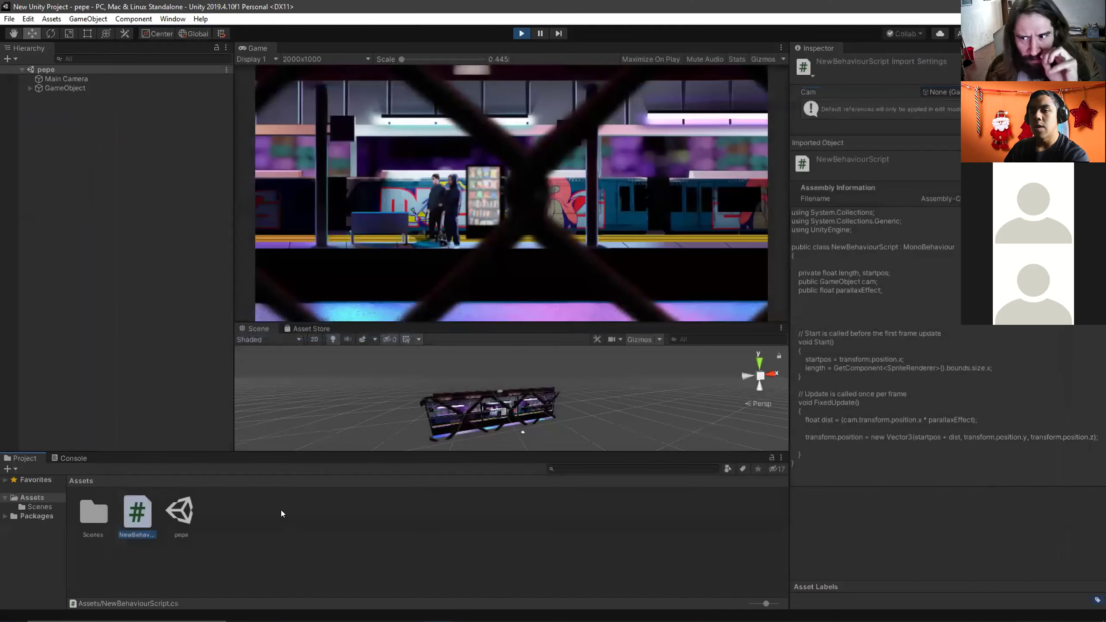
# Orbit and enlarge the Scene view to examine how the station's layered sprites are spaced in depth
pyautogui.rightClick(280, 510)
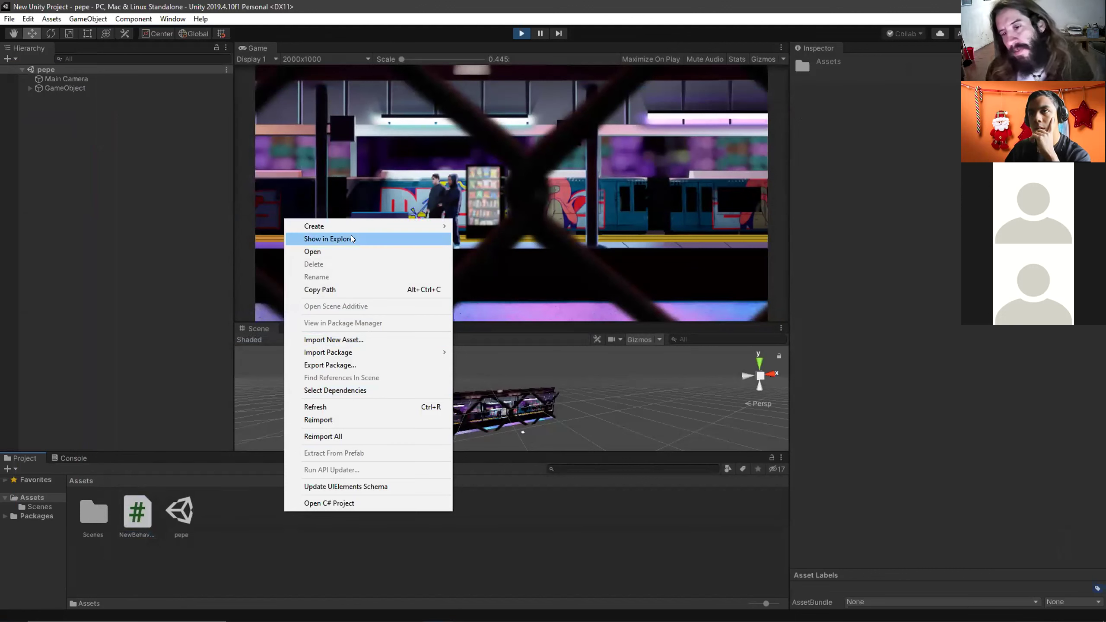
pyautogui.click(557, 514)
pyautogui.scroll(8, 392, 407)
pyautogui.keyDown('alt'); pyautogui.moveTo(383, 406); pyautogui.dragTo(343, 373); pyautogui.keyUp('alt')
pyautogui.scroll(2, 534, 430)
pyautogui.scroll(2, 414, 394)
pyautogui.moveTo(414, 394); pyautogui.dragTo(462, 387)
pyautogui.scroll(5, 487, 403)
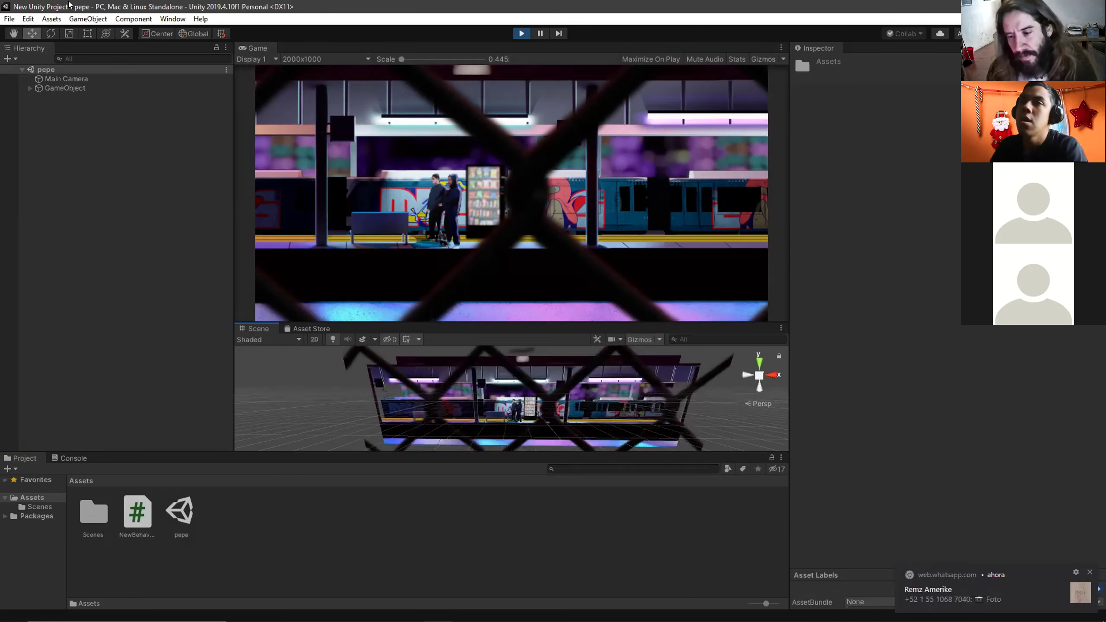
# Expand the GameObject parent in the hierarchy and review the options for creating an empty object
pyautogui.click(29, 88)
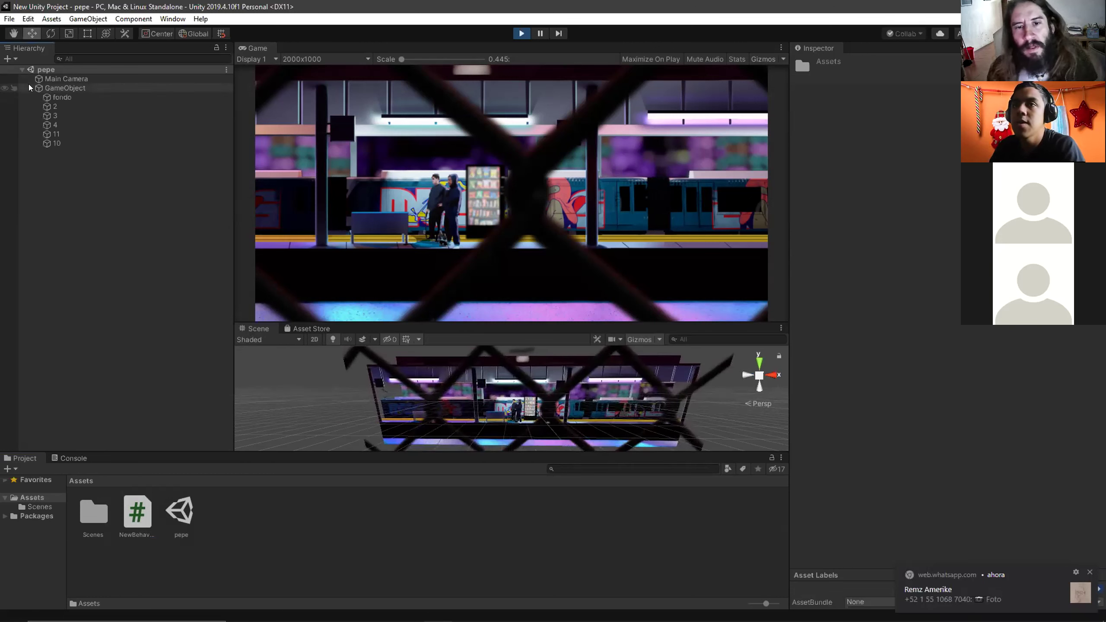
pyautogui.click(54, 87)
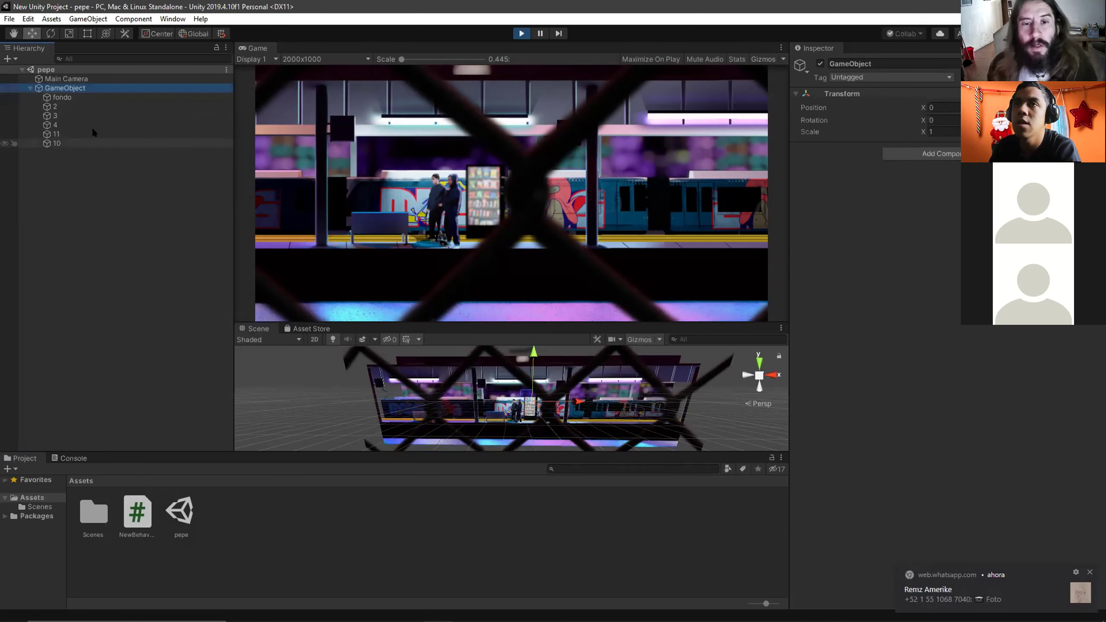
pyautogui.rightClick(75, 168)
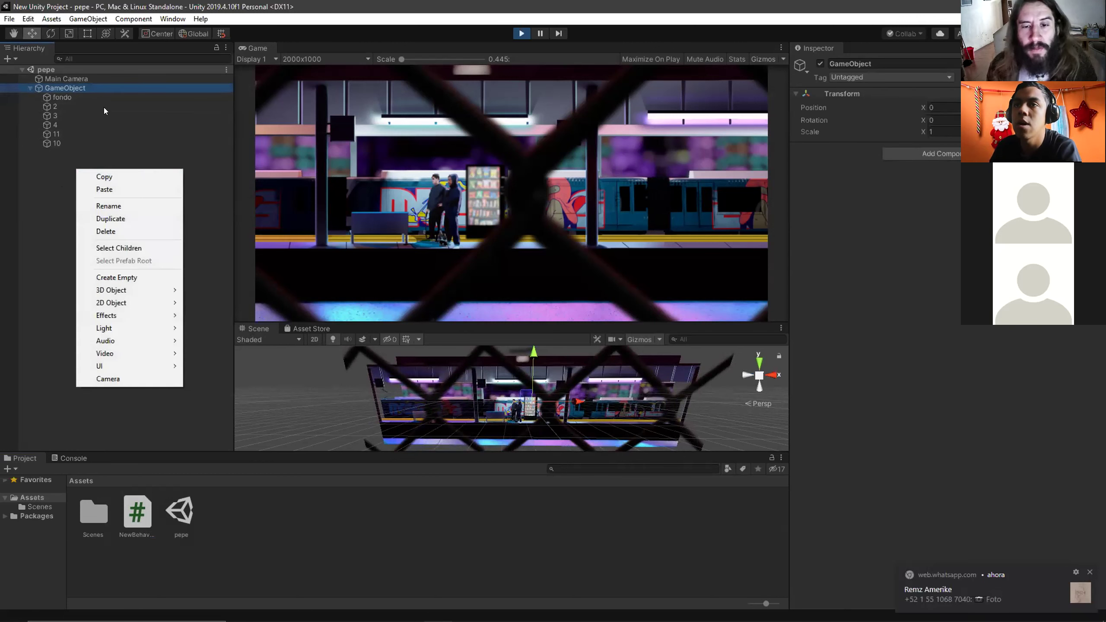
pyautogui.click(90, 19)
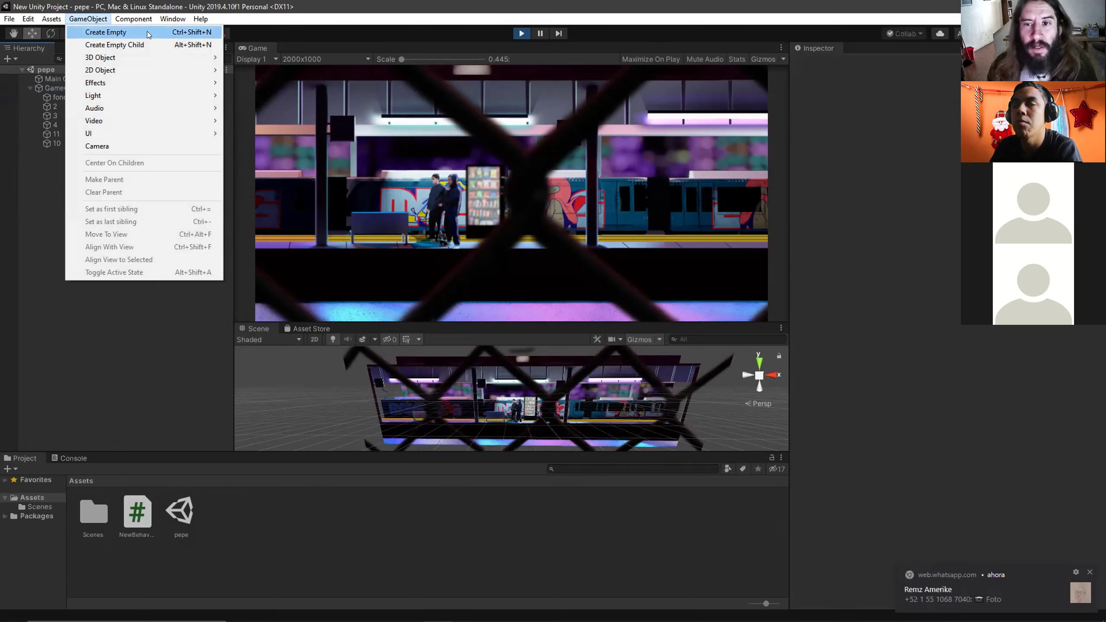
pyautogui.click(32, 187)
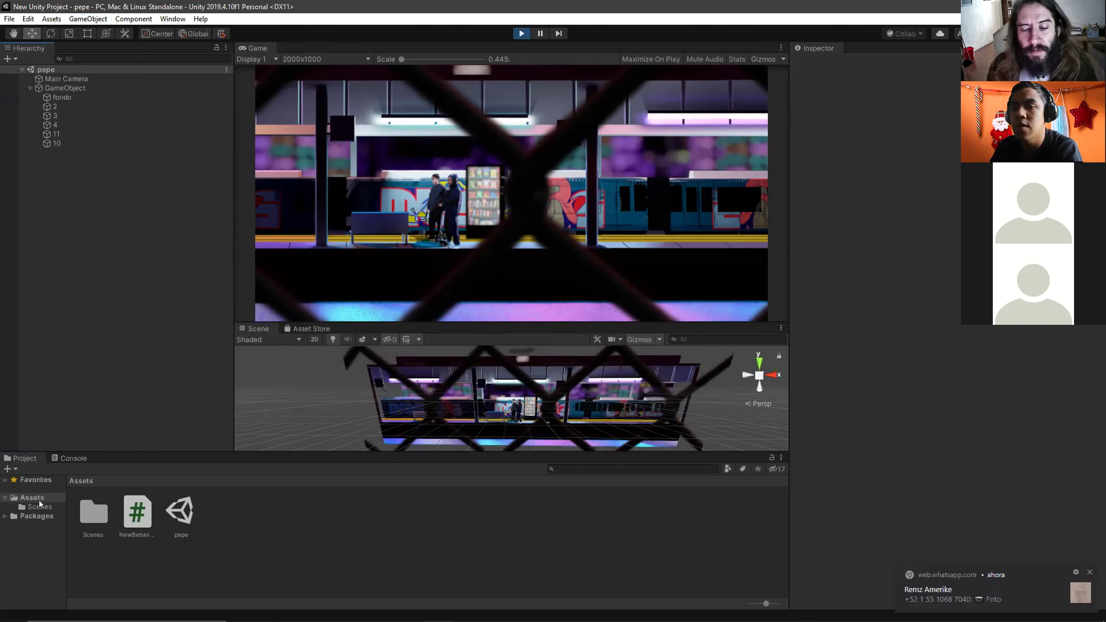
# Show the Scenes folder's sprites and inspect the child layers fondo, 2, 3, 4 and 11 in turn
pyautogui.click(40, 505)
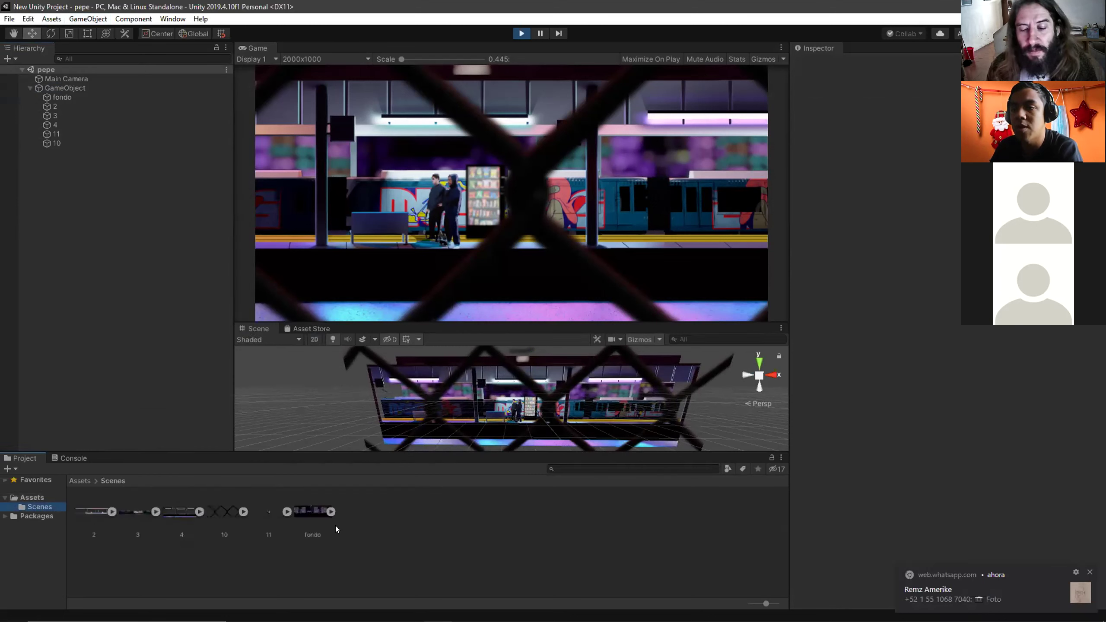
pyautogui.click(51, 98)
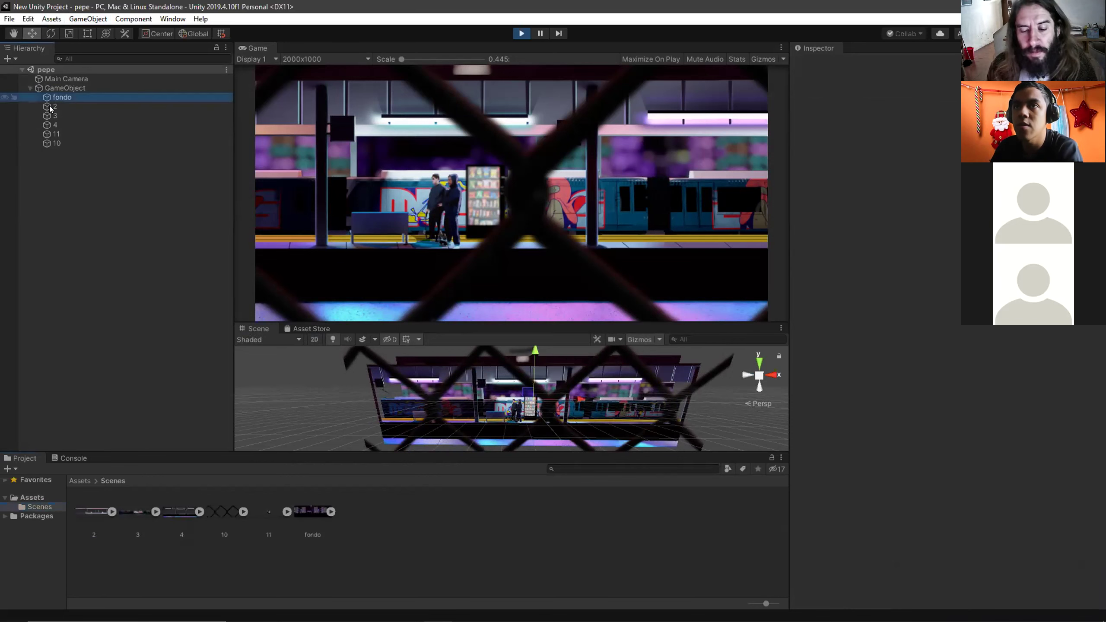
pyautogui.click(50, 108)
pyautogui.click(51, 116)
pyautogui.click(52, 125)
pyautogui.click(66, 116)
pyautogui.click(66, 107)
pyautogui.click(69, 134)
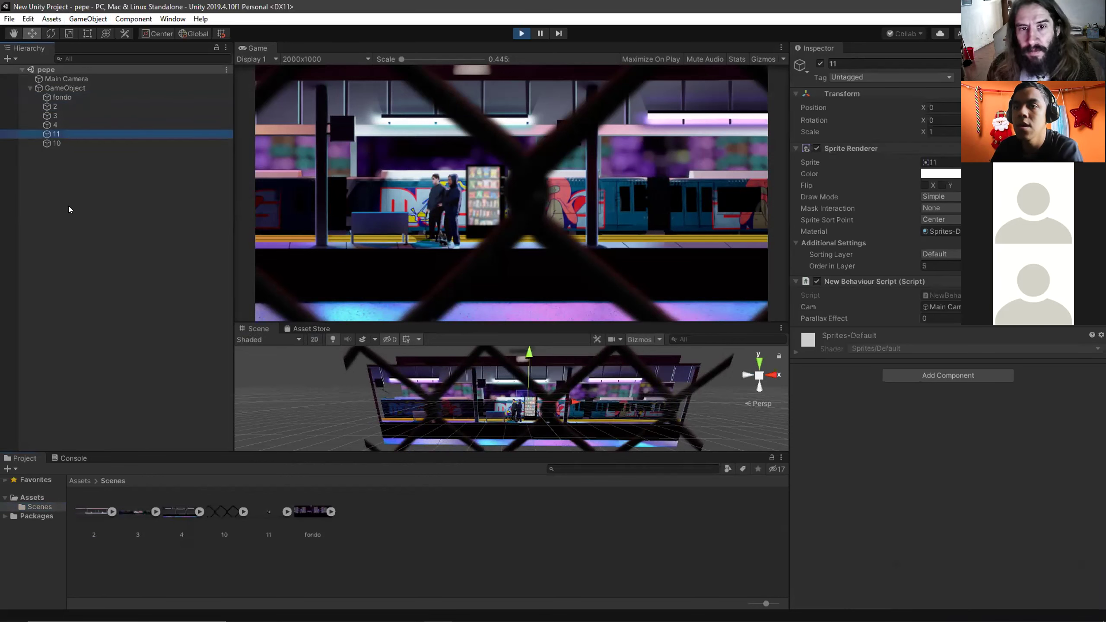
pyautogui.click(31, 499)
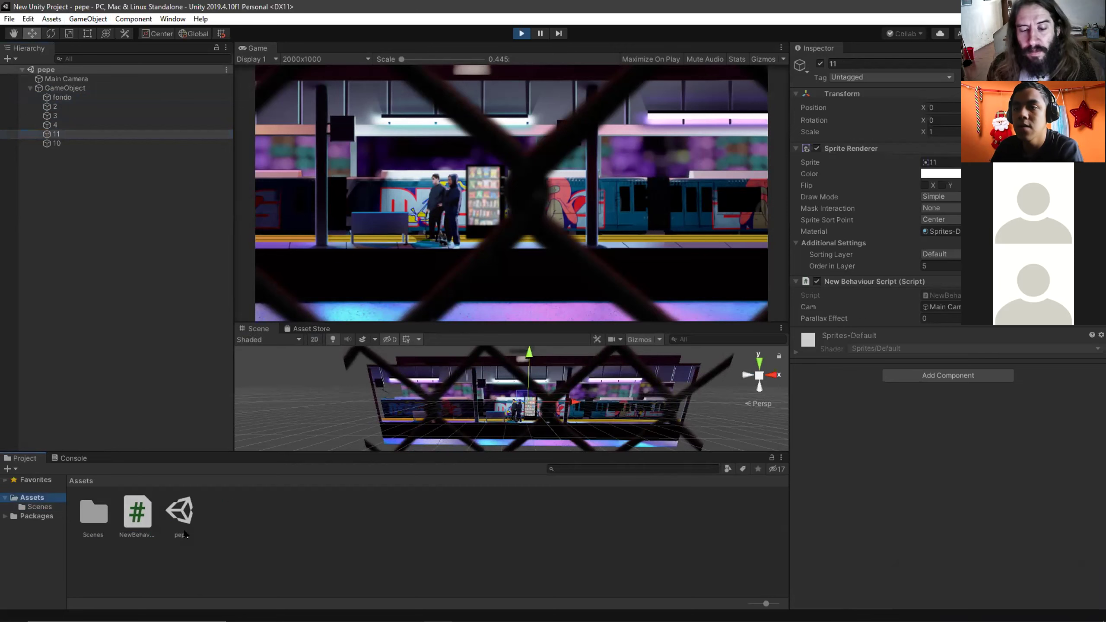
pyautogui.rightClick(281, 533)
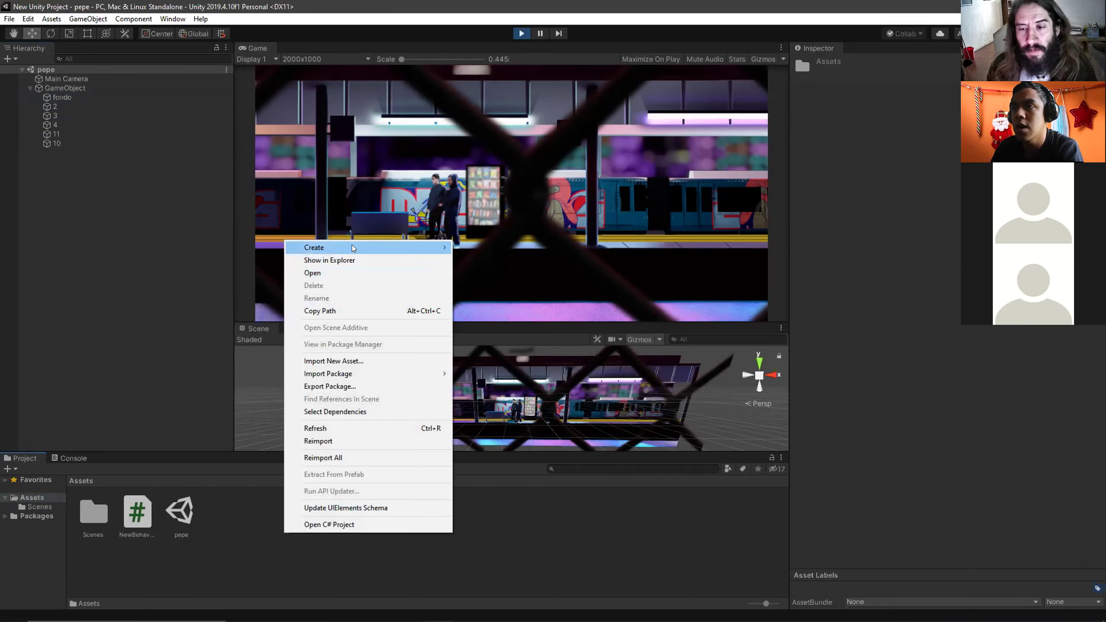
pyautogui.moveTo(428, 244)
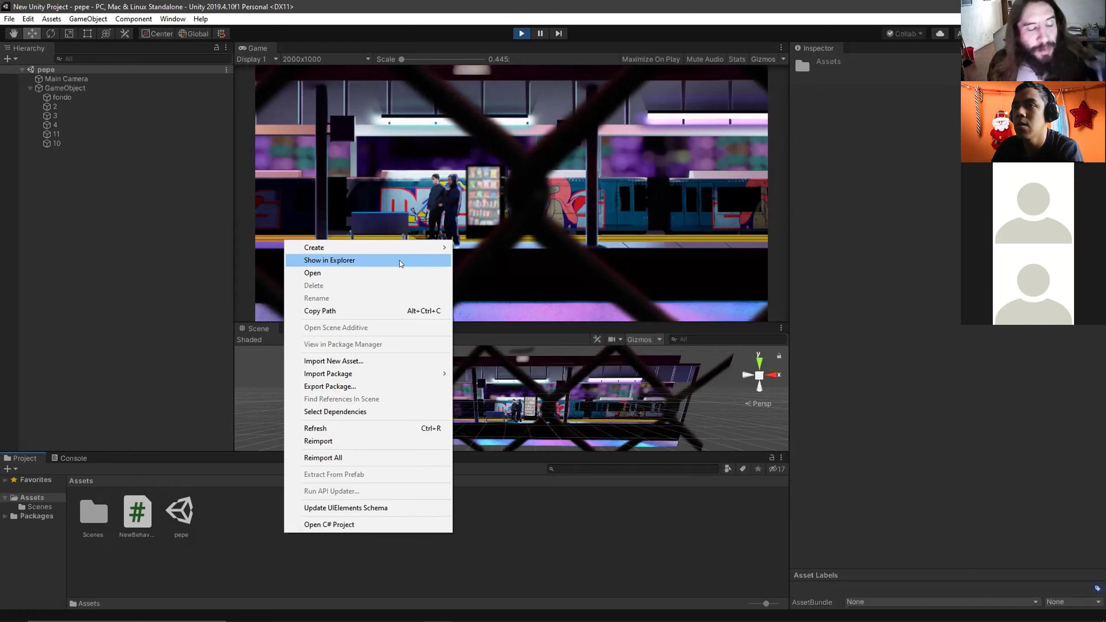
pyautogui.click(401, 260)
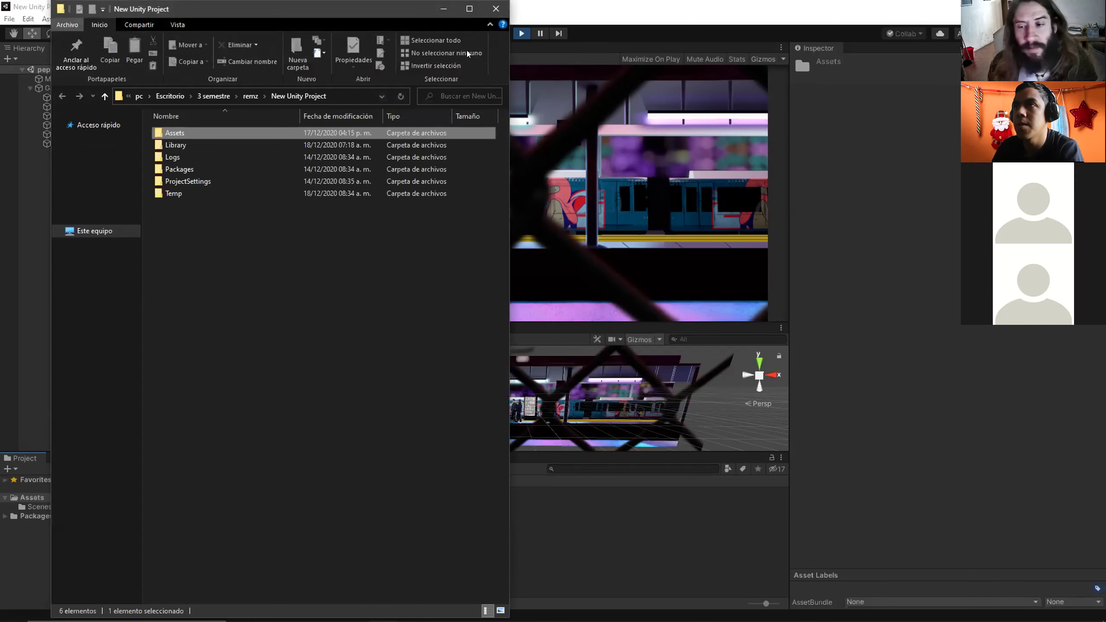
pyautogui.moveTo(408, 8); pyautogui.dragTo(389, 41)
pyautogui.click(477, 41)
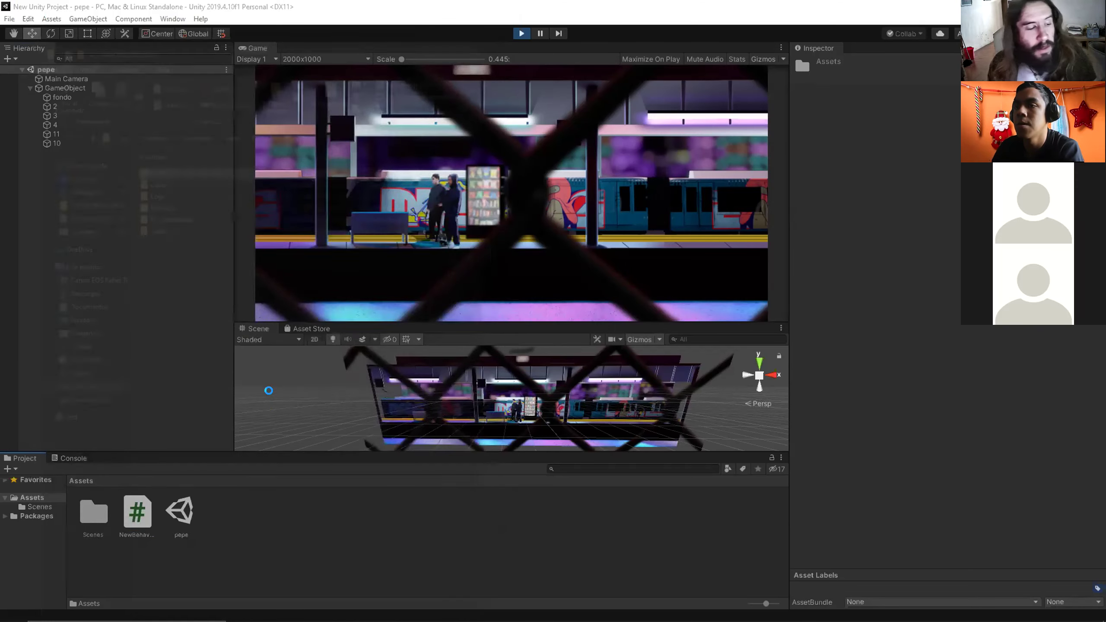
# Create a new C# script in the project's Assets folder with its default name
pyautogui.rightClick(254, 497)
pyautogui.moveTo(344, 214)
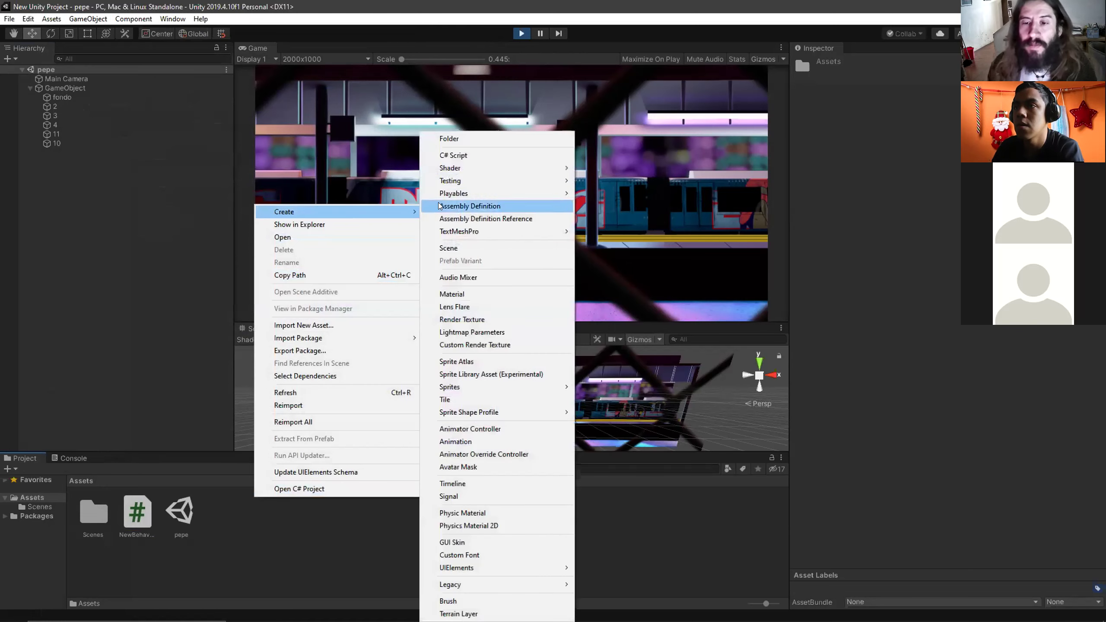
pyautogui.click(474, 156)
pyautogui.press('Return')
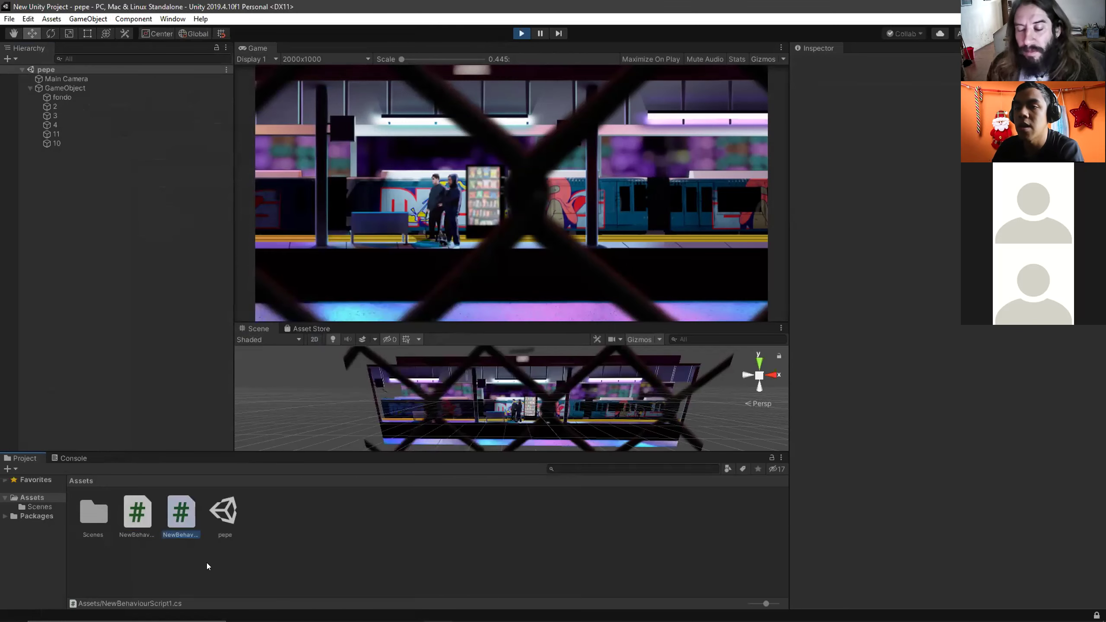
# Open the new script in Visual Studio and replace its class code with the copied NewBehaviourScript parallax code
pyautogui.doubleClick(181, 520)
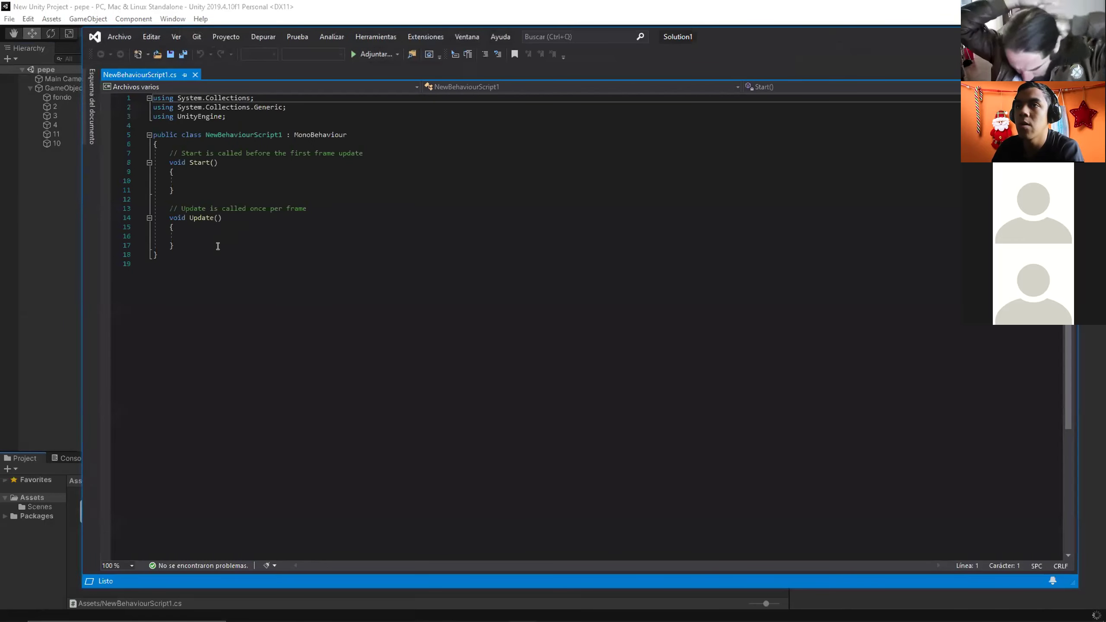
pyautogui.moveTo(174, 245); pyautogui.dragTo(136, 135)
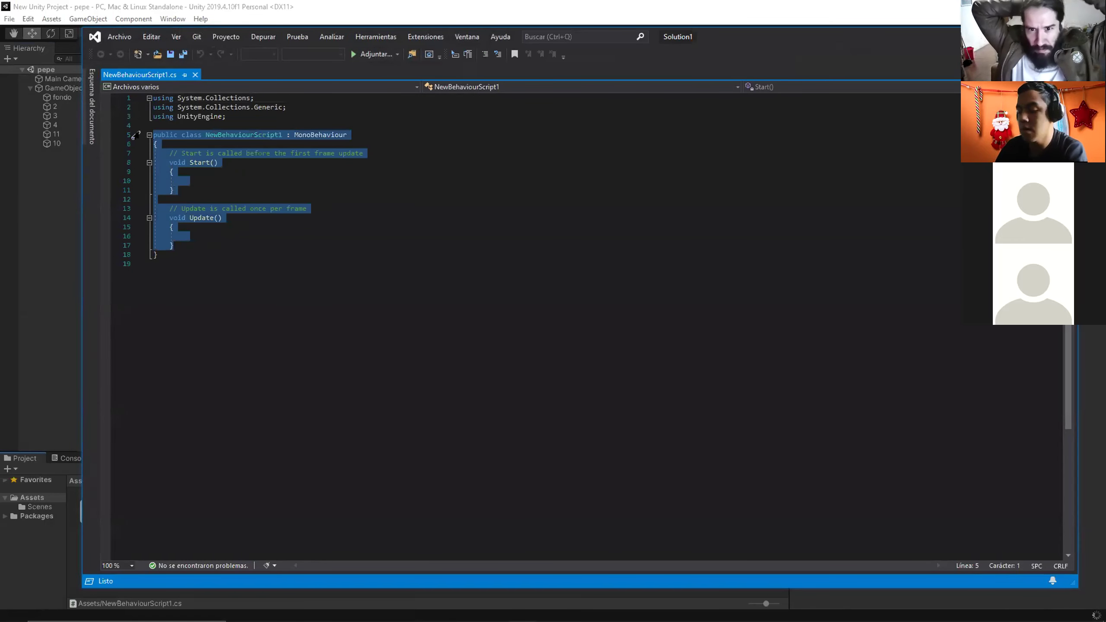
pyautogui.press('BackSpace')
pyautogui.hotkey('ctrl', 'v')
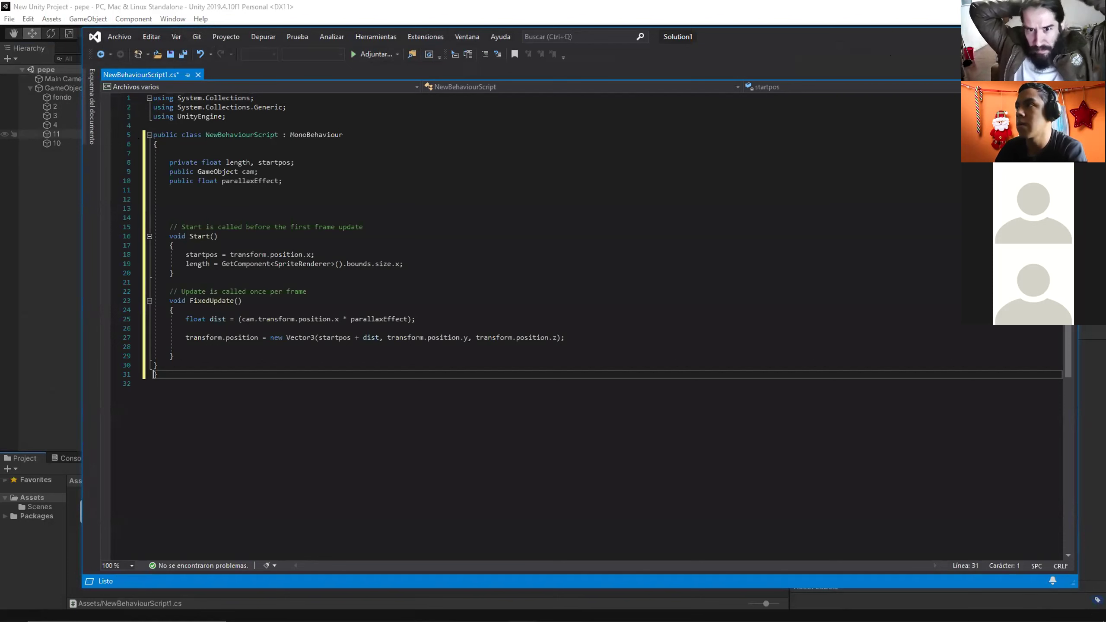
# Copy and clear all the code in the new script, then close Visual Studio without saving
pyautogui.moveTo(234, 393); pyautogui.dragTo(85, 97)
pyautogui.hotkey('ctrl', 'c')
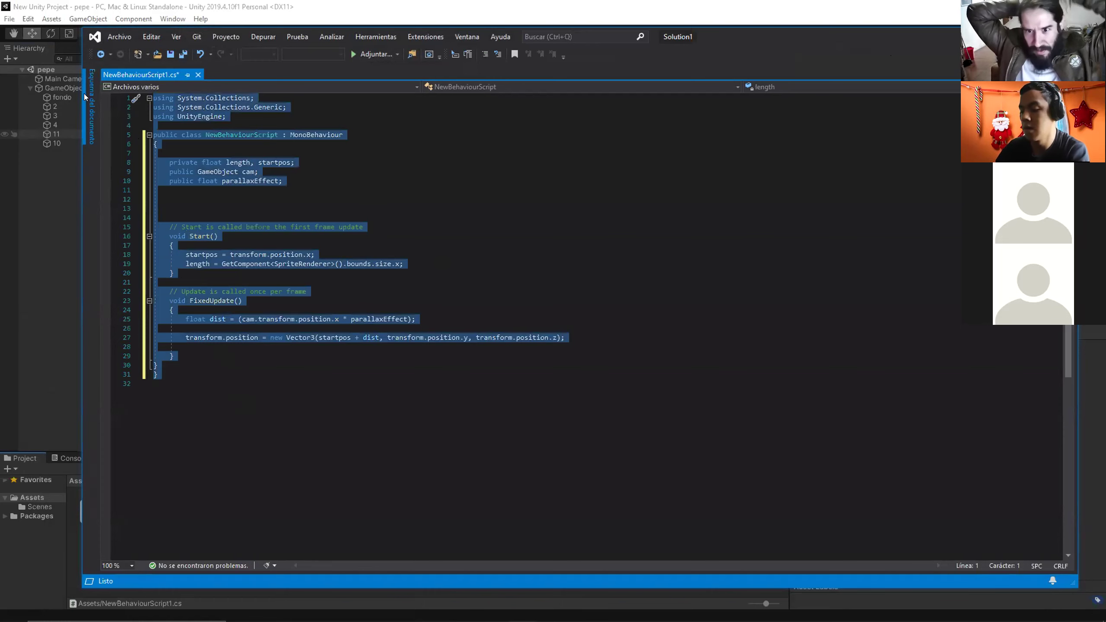
pyautogui.press('BackSpace')
pyautogui.click(1068, 36)
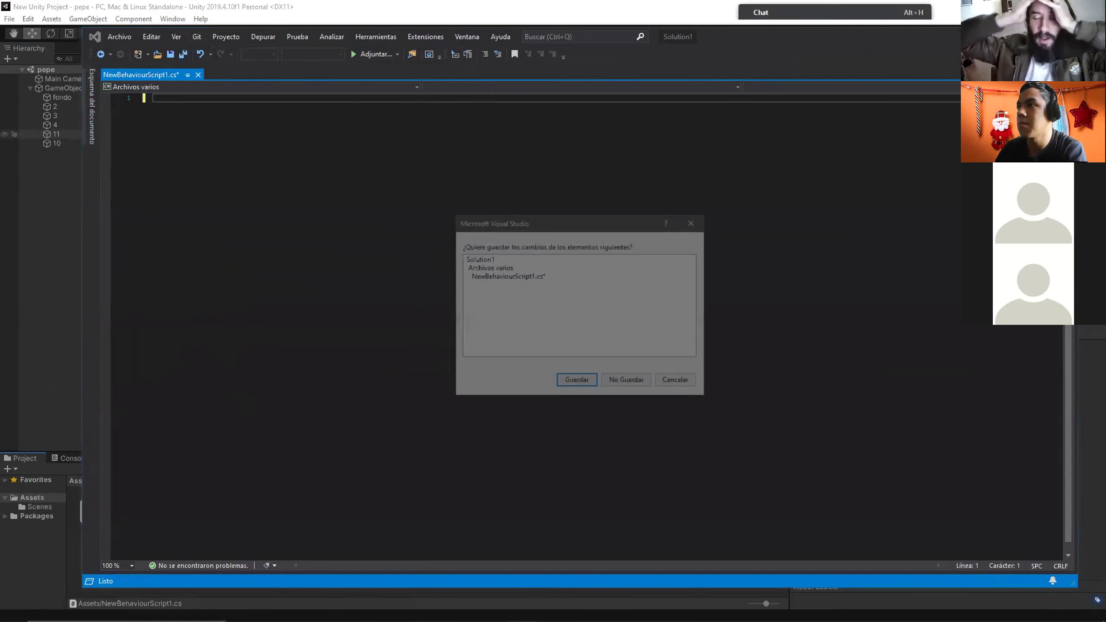
pyautogui.click(625, 378)
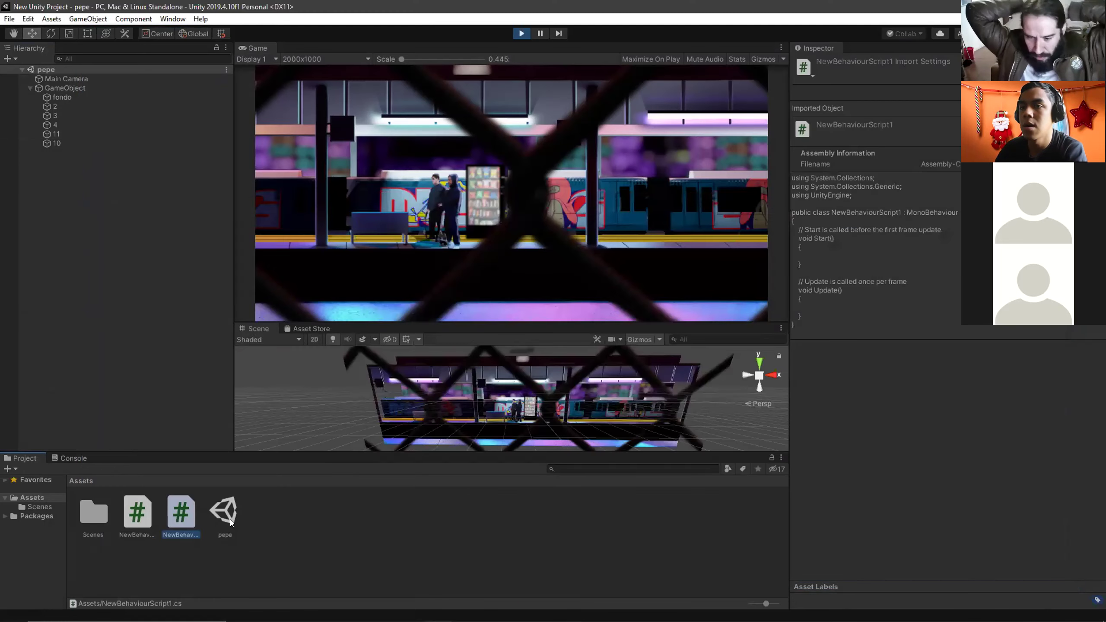
# Delete the NewBehaviourScript1 asset from the Assets folder
pyautogui.rightClick(179, 516)
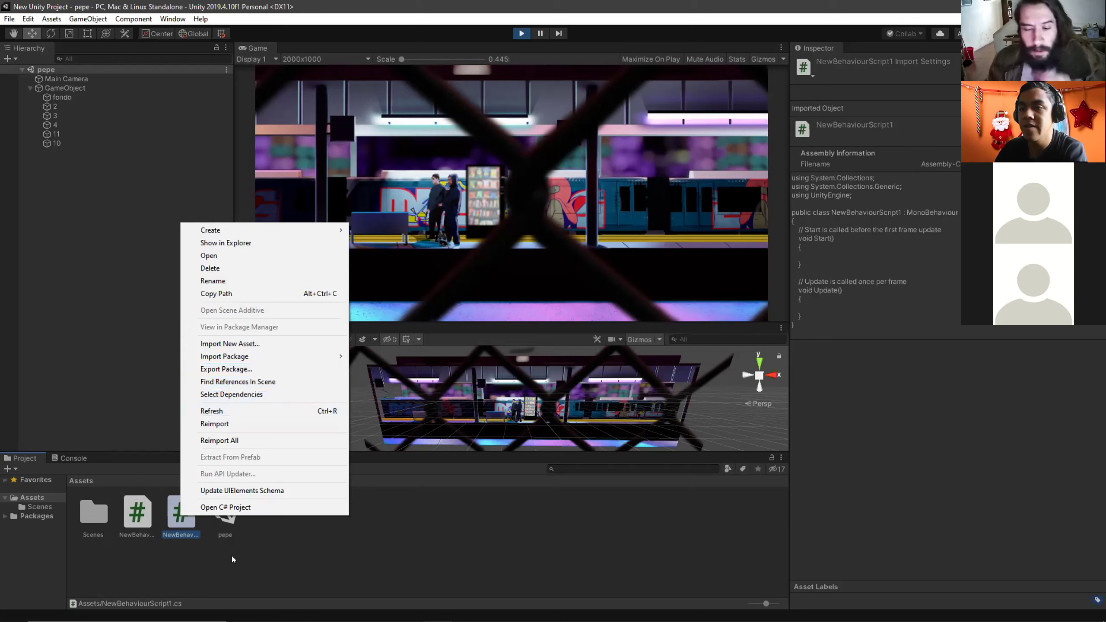
pyautogui.click(216, 268)
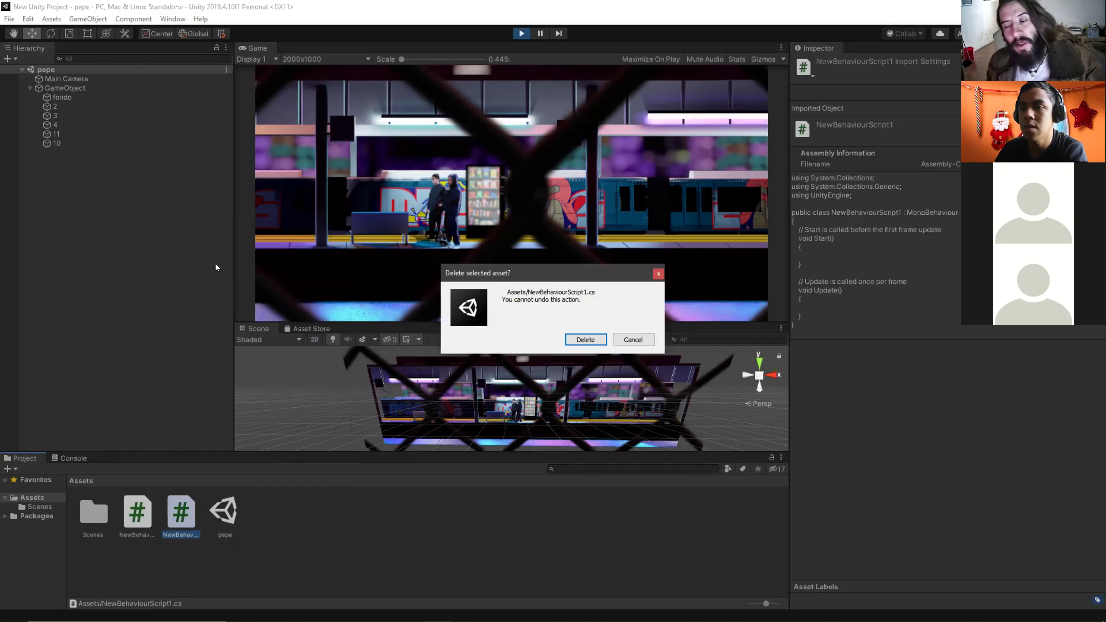
pyautogui.click(586, 339)
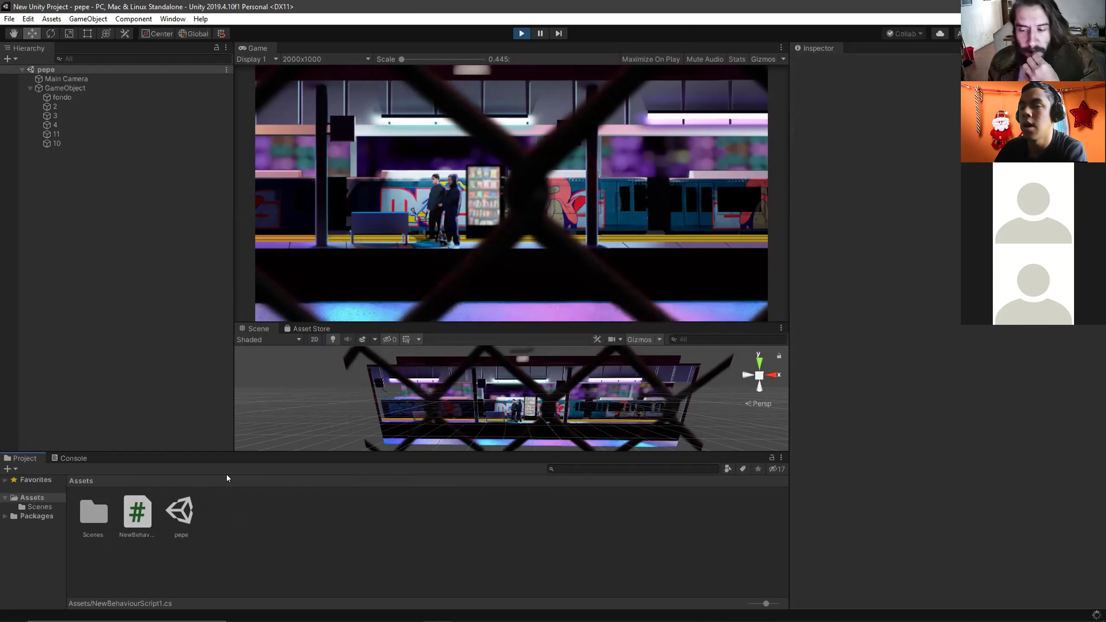
# Select the child layers from fondo through 10 together, then examine NewBehaviourScript's code in the Assets folder and clear the selection
pyautogui.click(80, 97)
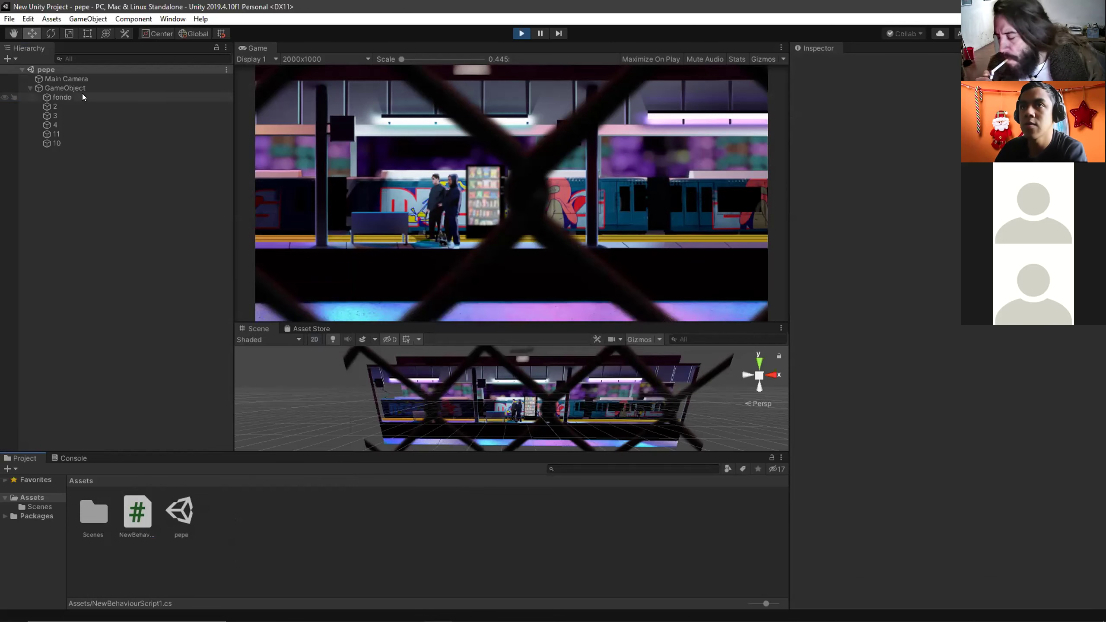
pyautogui.keyDown('shift'); pyautogui.click(57, 144); pyautogui.keyUp('shift')
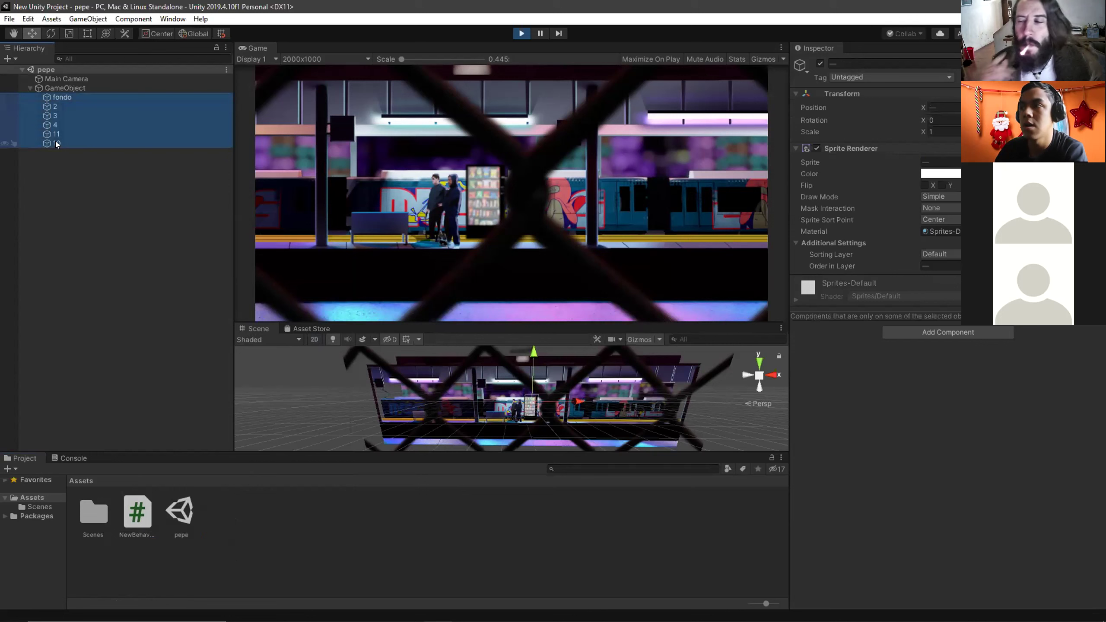
pyautogui.click(132, 520)
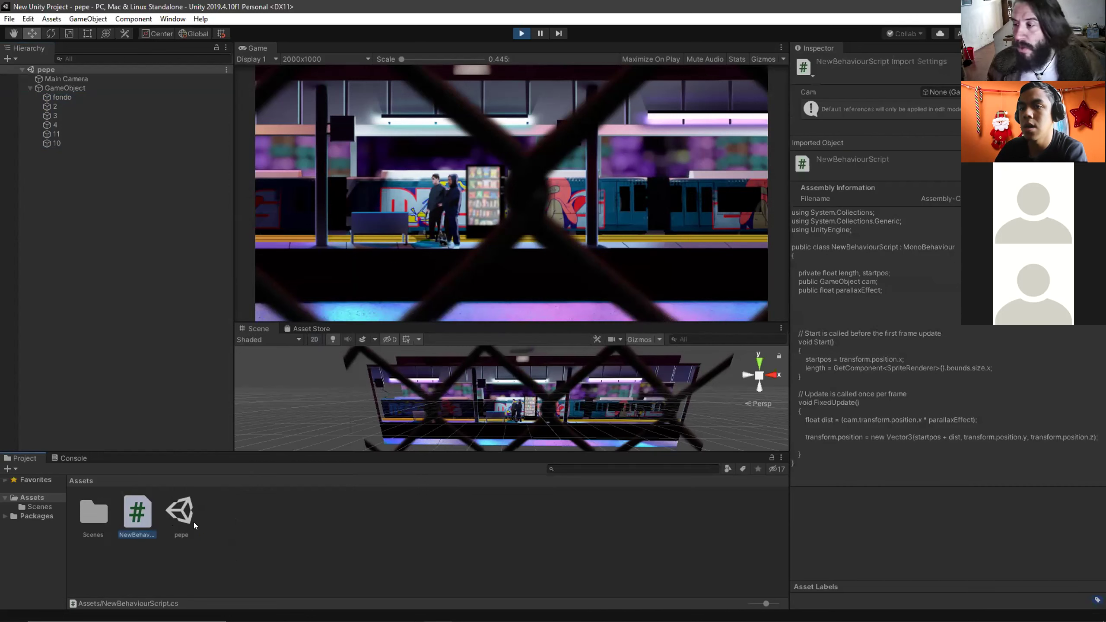
pyautogui.click(471, 530)
pyautogui.hotkey('ctrl', 'z')
pyautogui.hotkey('ctrl', 'z')
pyautogui.click(236, 513)
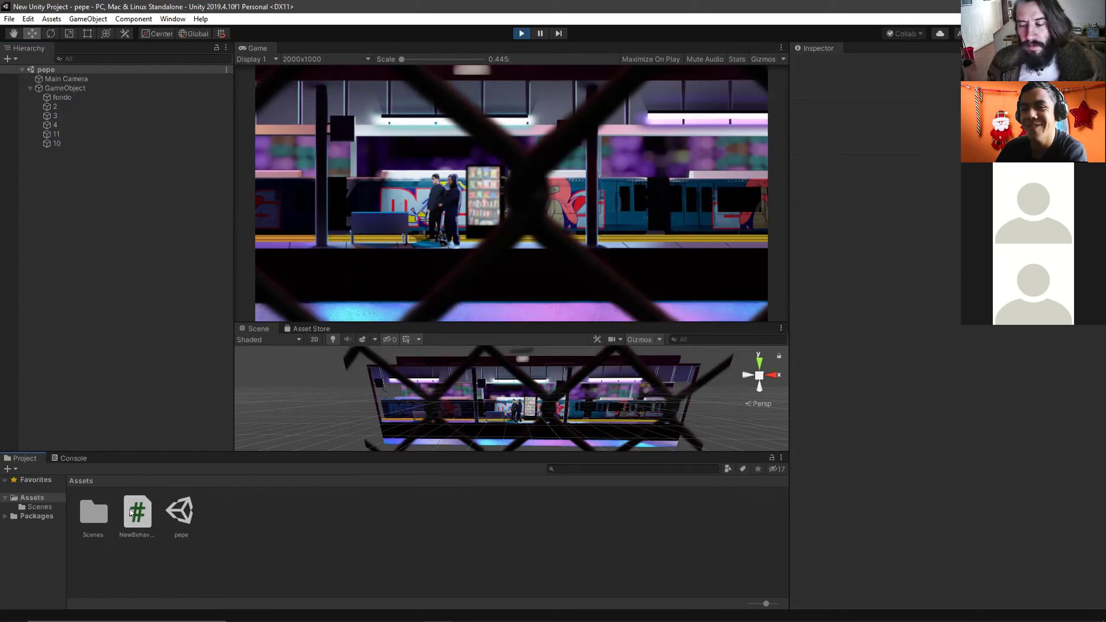
pyautogui.click(139, 527)
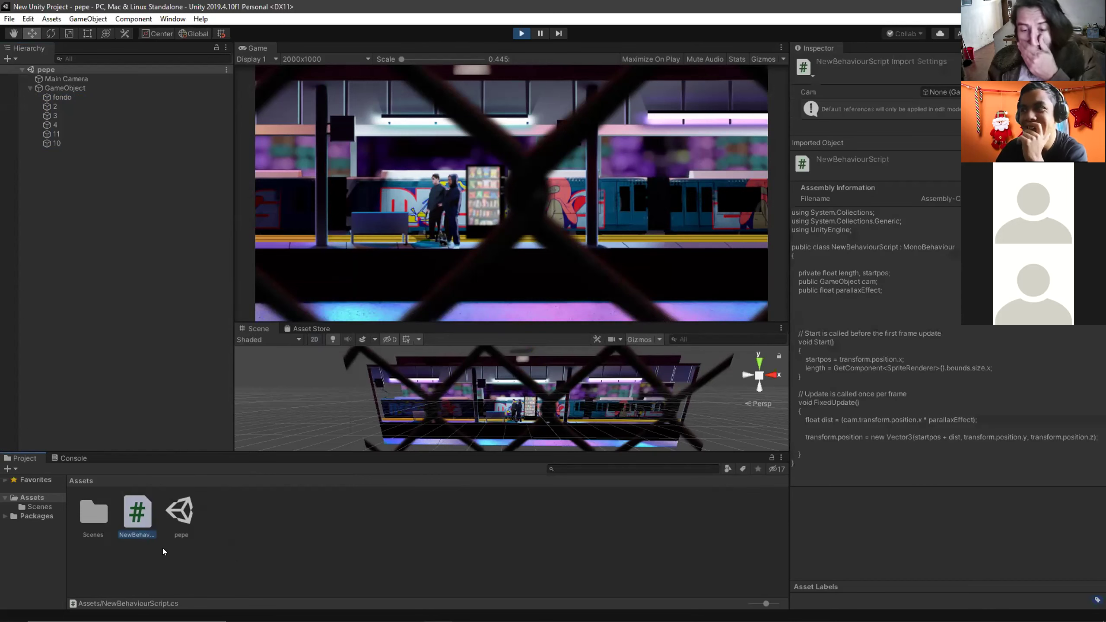
pyautogui.click(235, 530)
pyautogui.click(235, 530)
pyautogui.click(236, 530)
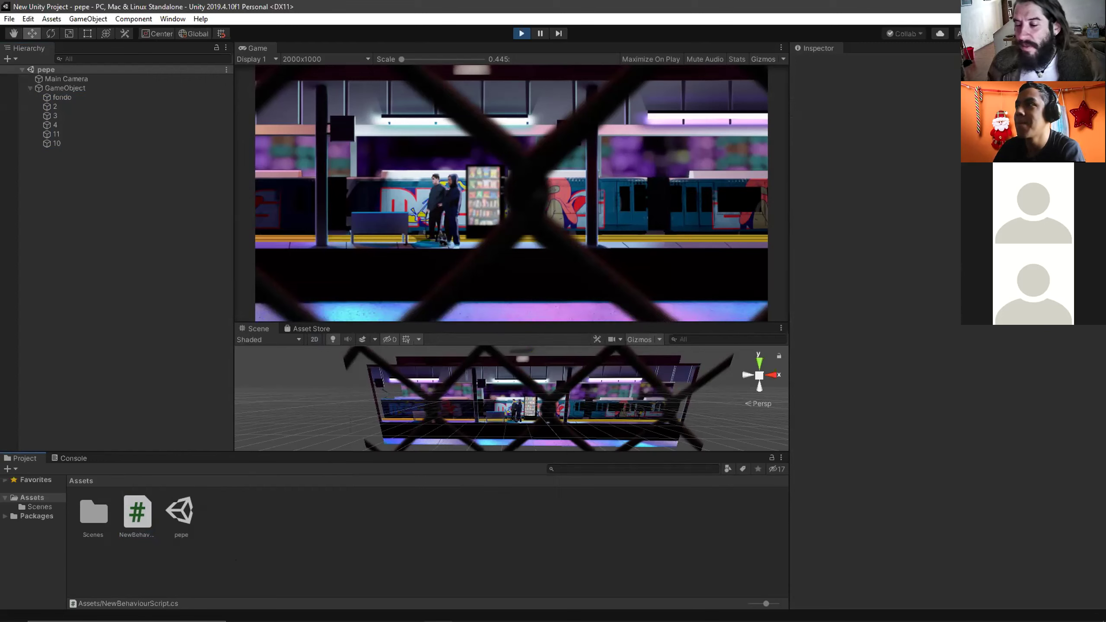
# Switch to Discord and open the AMERIKE GDL server's arte-contemporáneo-y-arte-conceptual-aplicado channel at its latest messages
pyautogui.press('super+d')
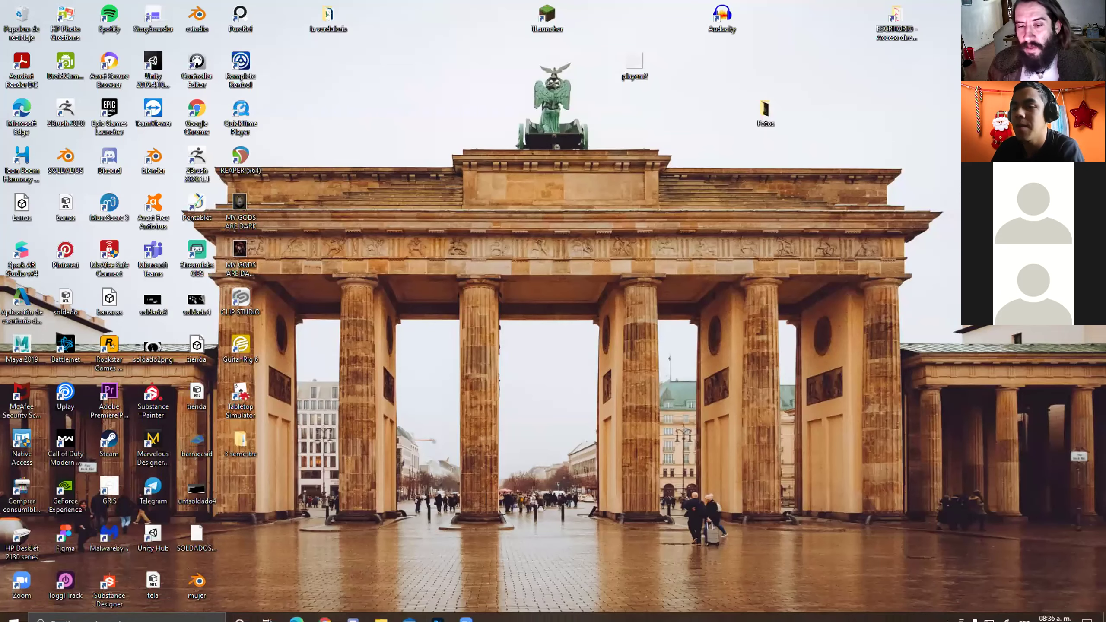
pyautogui.click(353, 611)
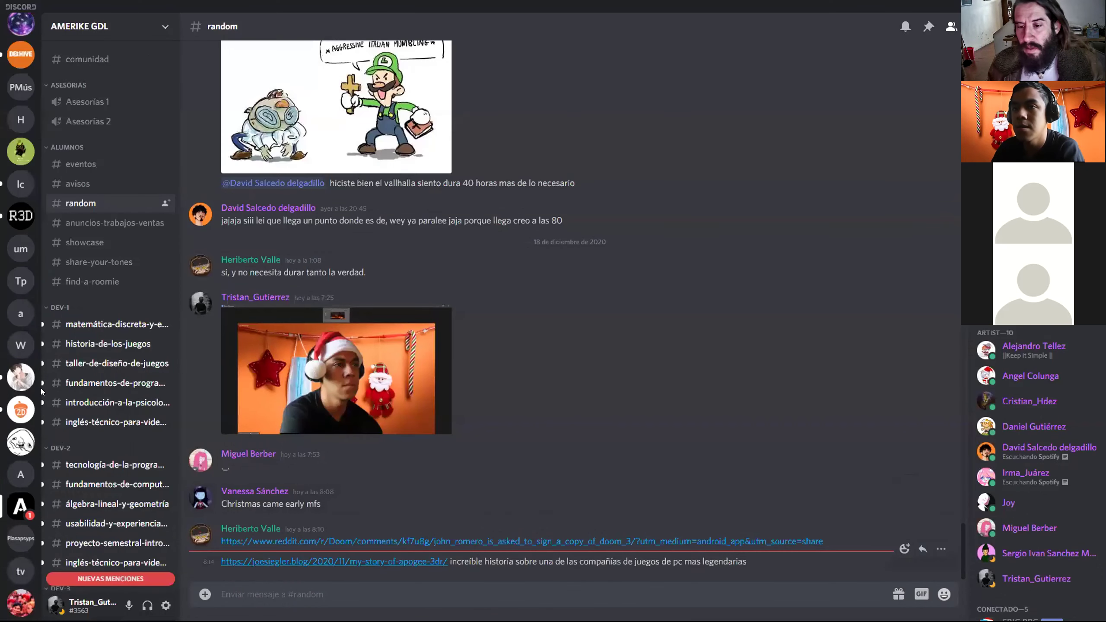
pyautogui.scroll(-8, 75, 356)
pyautogui.scroll(-15, 81, 354)
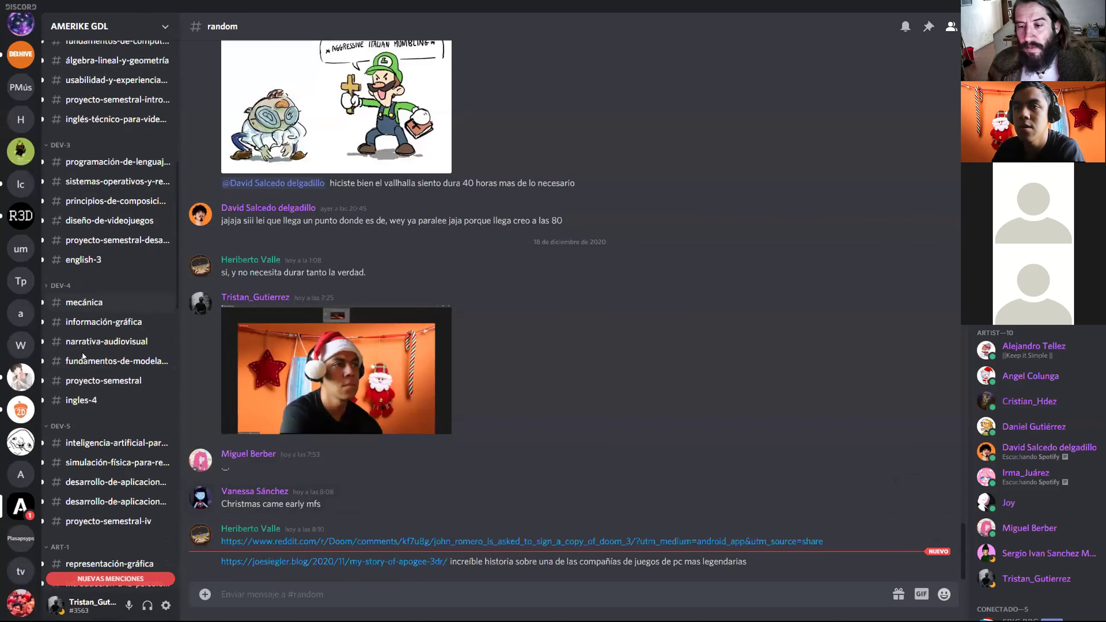
pyautogui.scroll(-5, 85, 353)
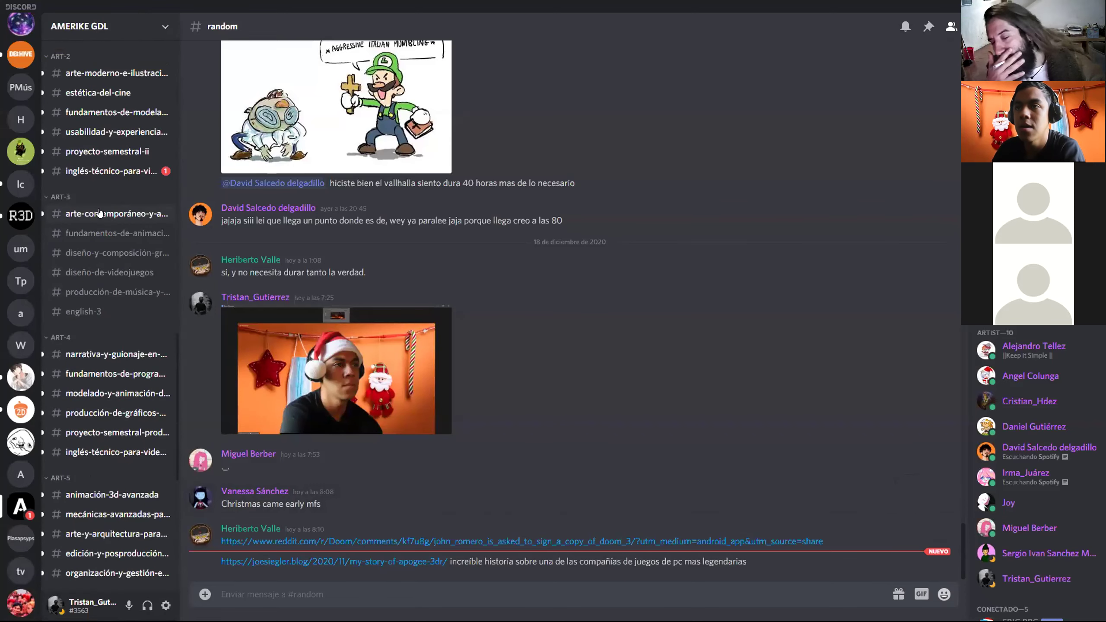
pyautogui.click(99, 213)
pyautogui.scroll(-8, 368, 387)
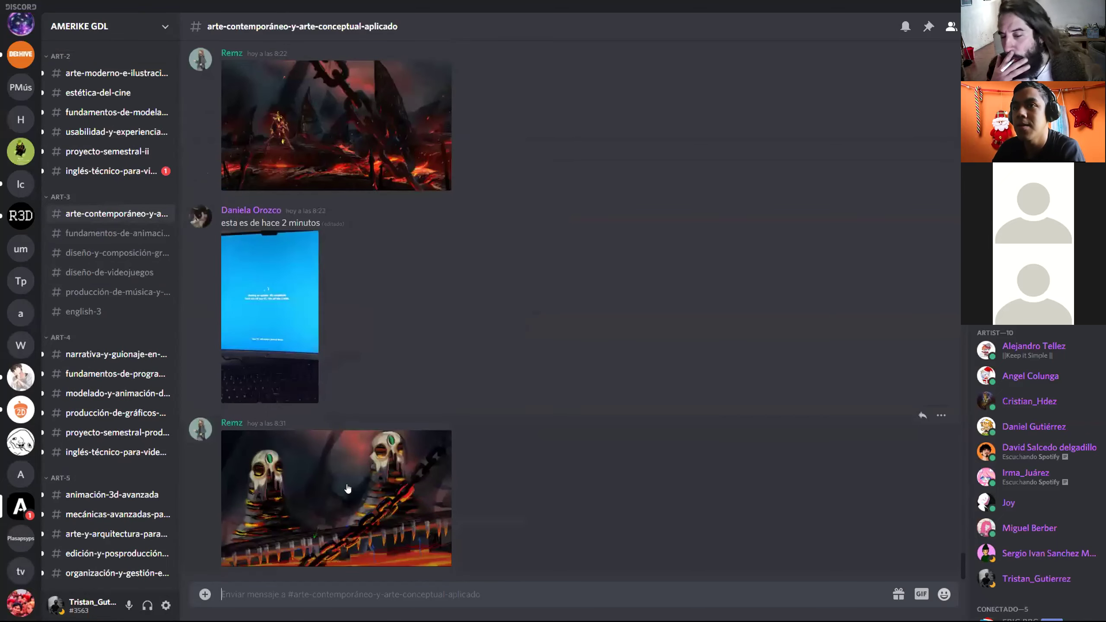
# Post the copied NewBehaviourScript parallax code as a message in the channel and dismiss Discord
pyautogui.hotkey('ctrl', 'v')
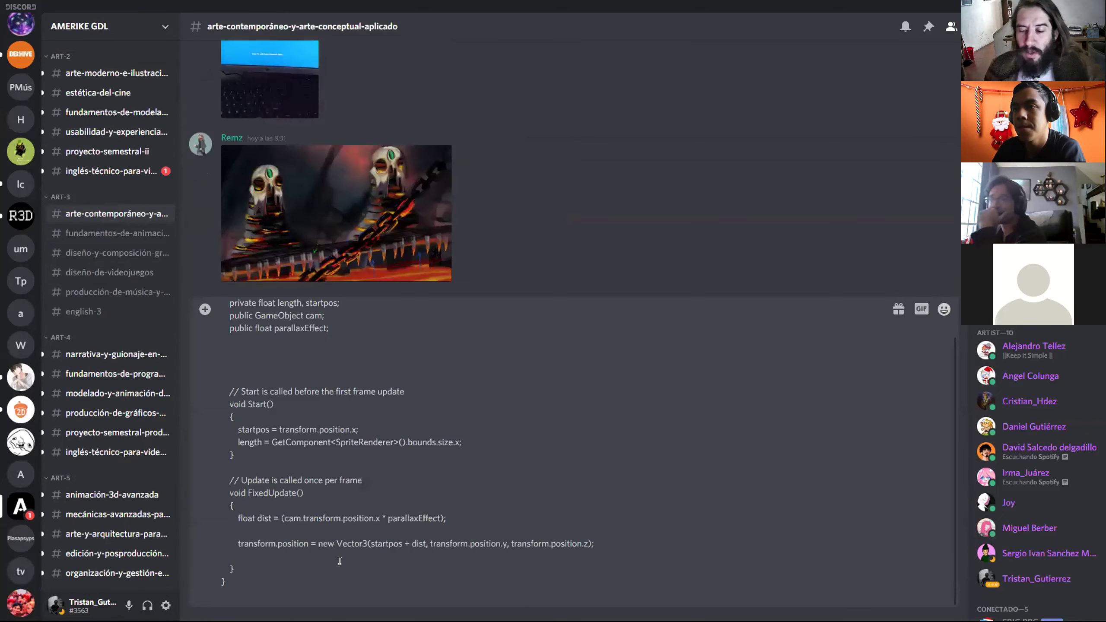
pyautogui.press('Return')
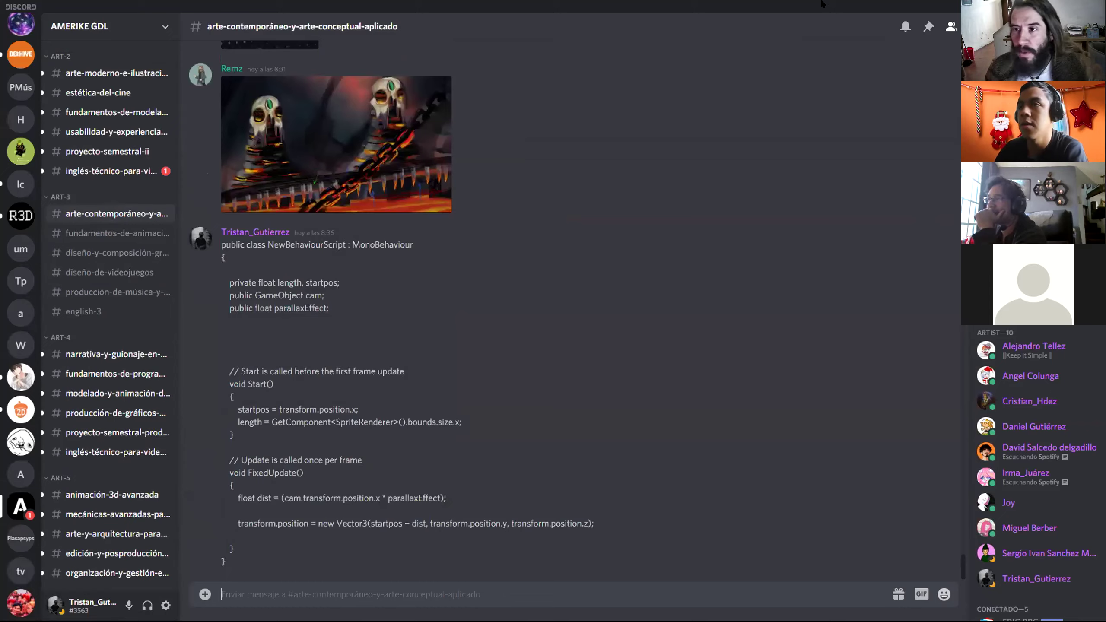
pyautogui.click(1065, 6)
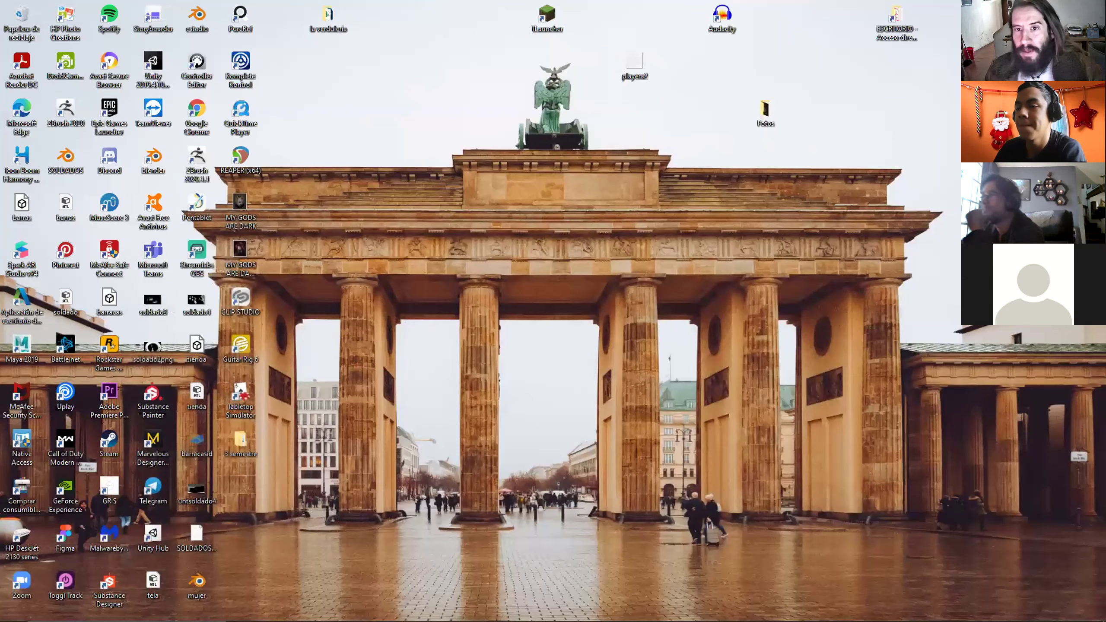
# Return to the pepe scene in Unity, review NewBehaviourScript's code and inspect the script component on GameObject's child layer 2
pyautogui.doubleClick(152, 553)
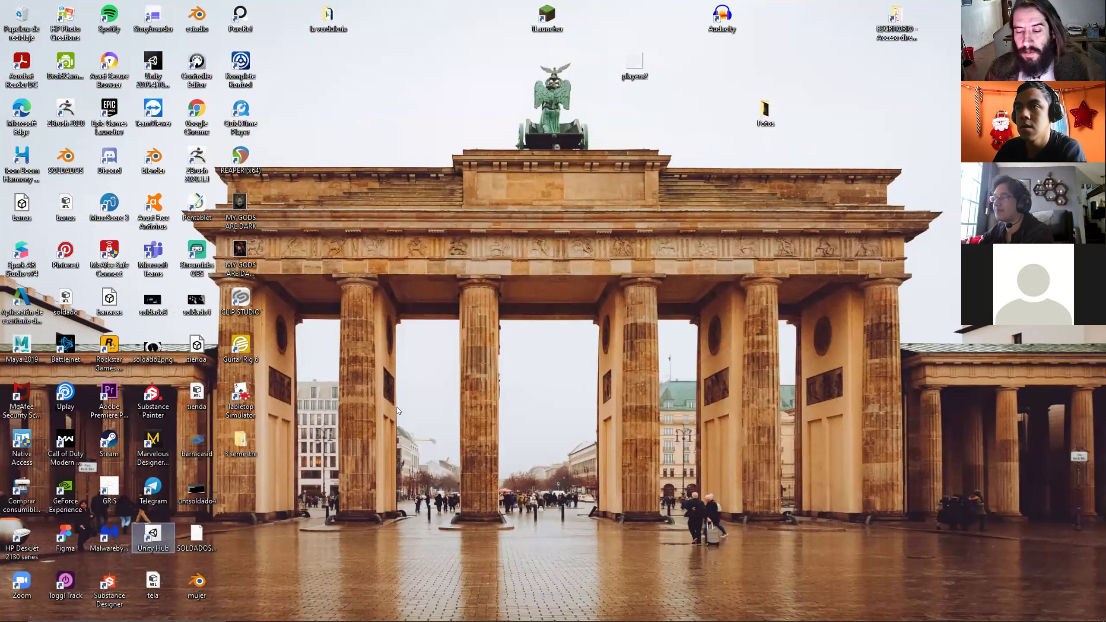
pyautogui.click(479, 311)
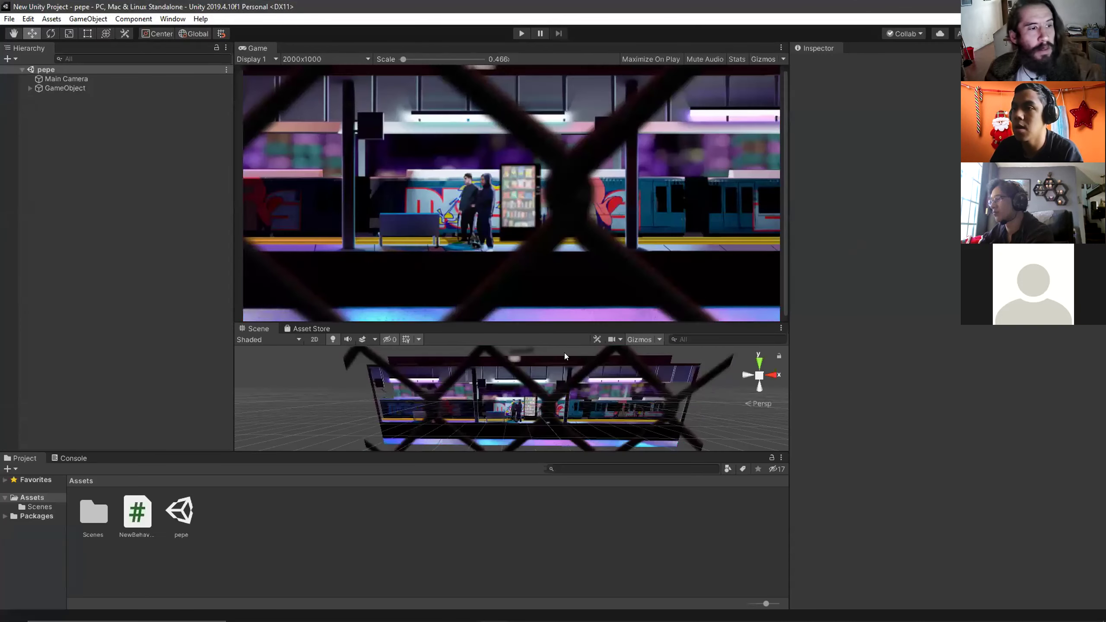
pyautogui.click(132, 531)
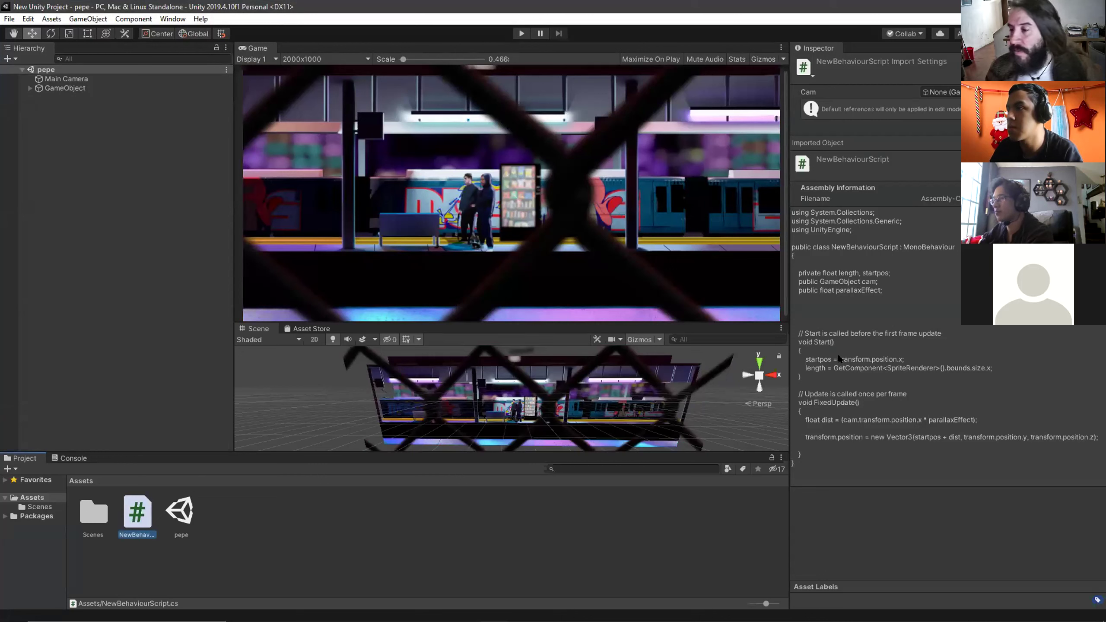
pyautogui.click(69, 92)
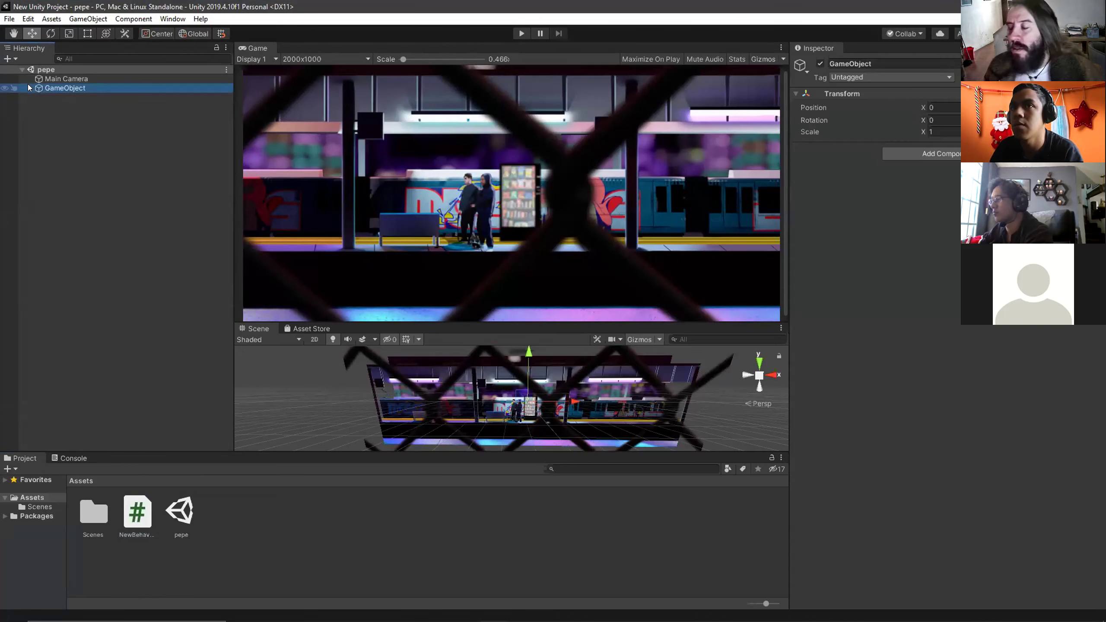
pyautogui.click(52, 106)
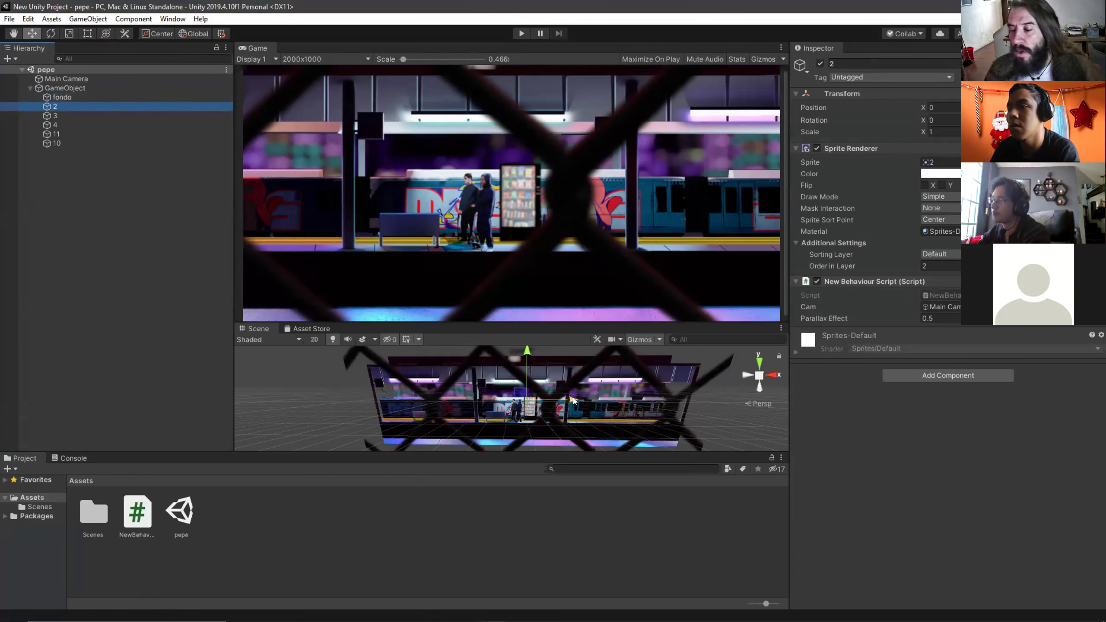
# Try shifting layer 2 and the parent GameObject in the scene, undoing each move
pyautogui.moveTo(576, 400); pyautogui.dragTo(585, 403)
pyautogui.hotkey('ctrl', 'z')
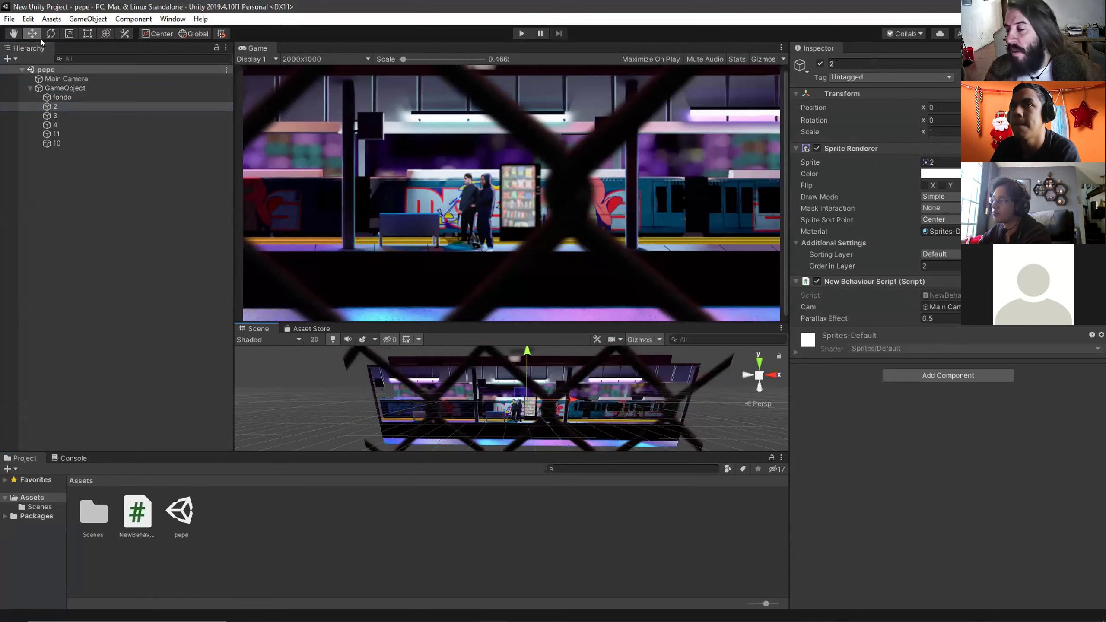
pyautogui.click(42, 88)
pyautogui.moveTo(575, 400)
pyautogui.mouseDown()
pyautogui.moveTo(593, 400)
pyautogui.moveTo(570, 402)
pyautogui.mouseUp()
pyautogui.hotkey('ctrl', 'z')
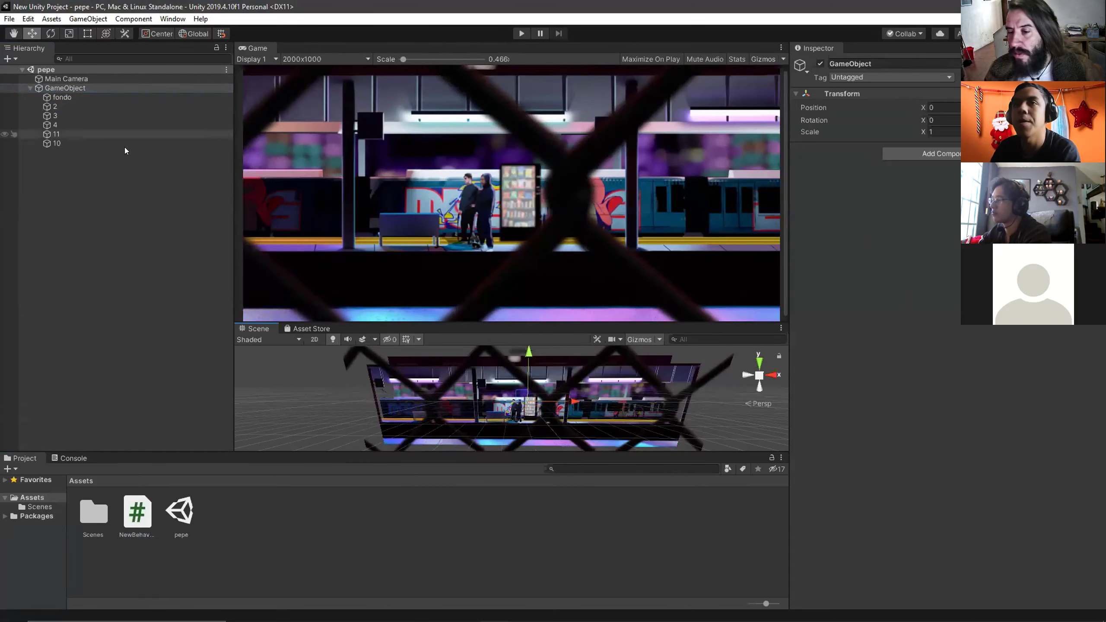
# Play the scene, move the Main Camera to about X 3.51 to preview the parallax, and stop playback
pyautogui.click(62, 97)
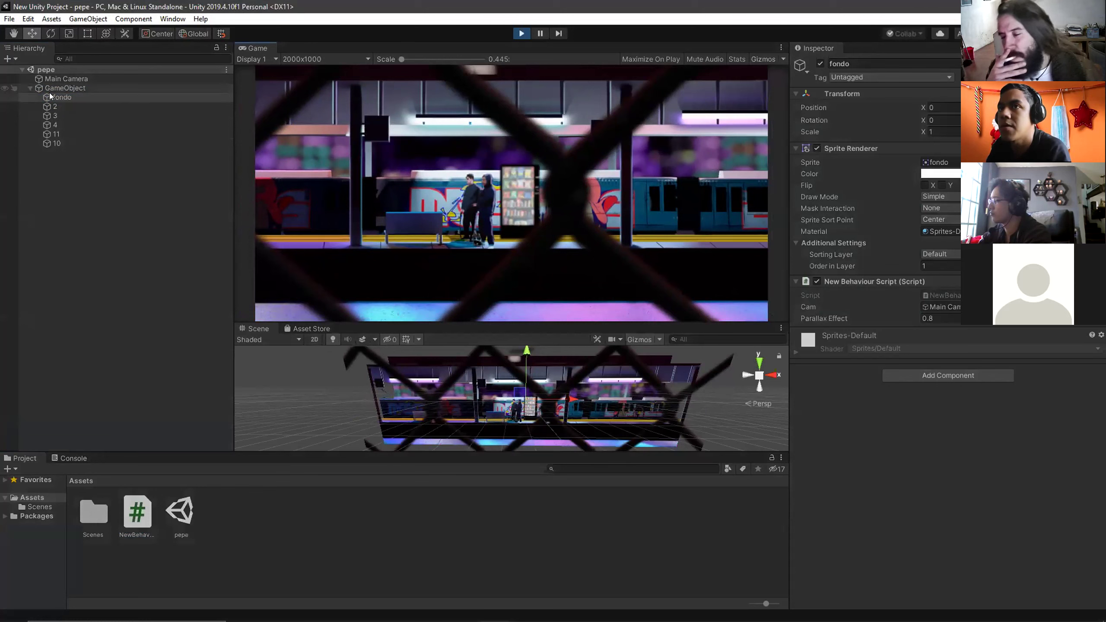
pyautogui.click(65, 78)
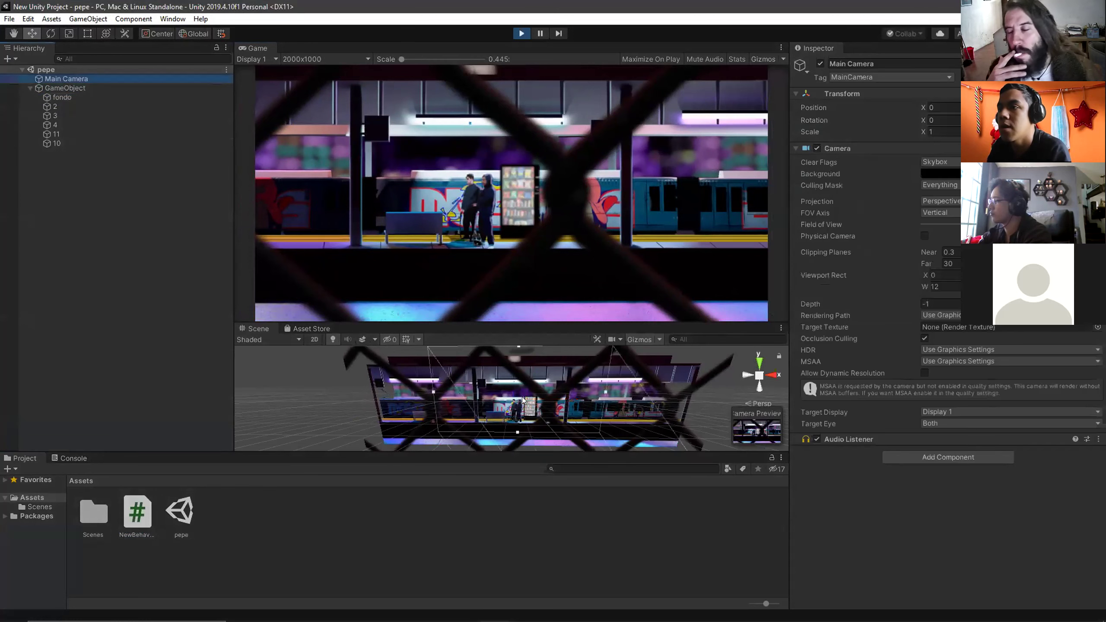
pyautogui.scroll(-3, 464, 351)
pyautogui.moveTo(586, 435)
pyautogui.mouseDown()
pyautogui.moveTo(648, 426)
pyautogui.moveTo(408, 454)
pyautogui.moveTo(554, 453)
pyautogui.moveTo(631, 441)
pyautogui.moveTo(490, 446)
pyautogui.moveTo(667, 426)
pyautogui.moveTo(591, 433)
pyautogui.mouseUp()
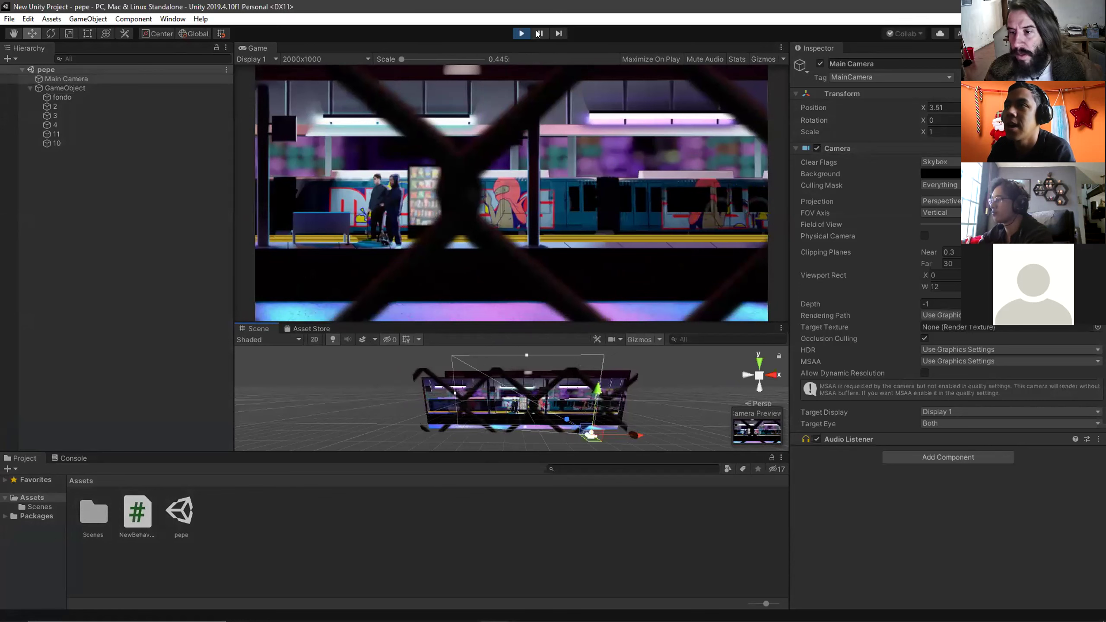
pyautogui.click(522, 34)
# Examine the Cam and Parallax Effect settings on fondo, comparing it with the other child layers and the Main Camera
pyautogui.click(62, 97)
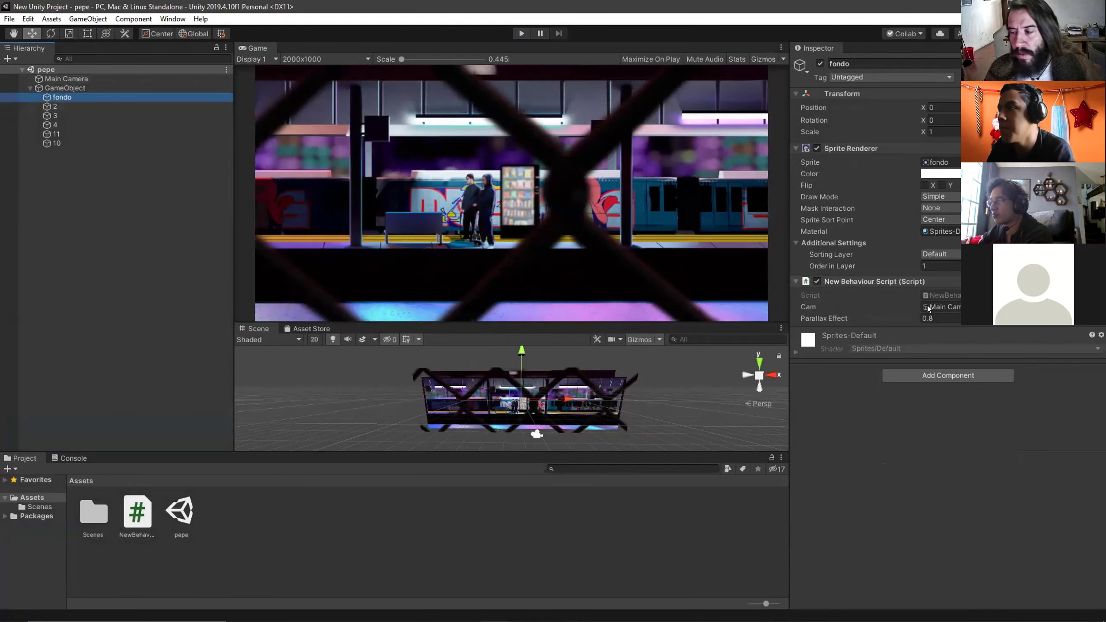
pyautogui.keyDown('shift'); pyautogui.click(108, 144); pyautogui.keyUp('shift')
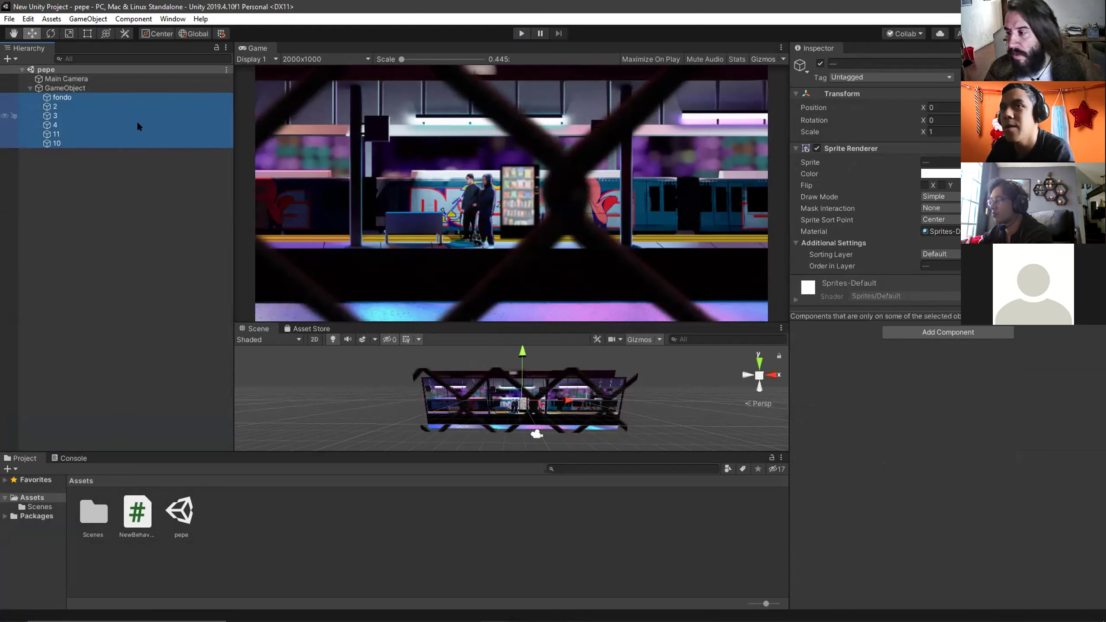
pyautogui.click(103, 99)
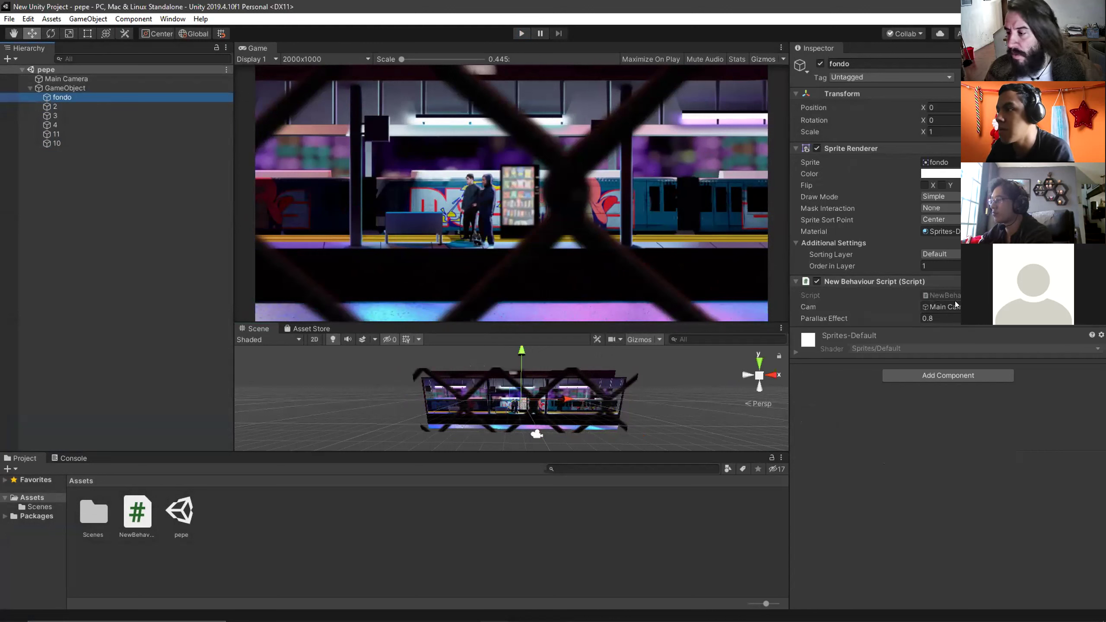
pyautogui.click(84, 79)
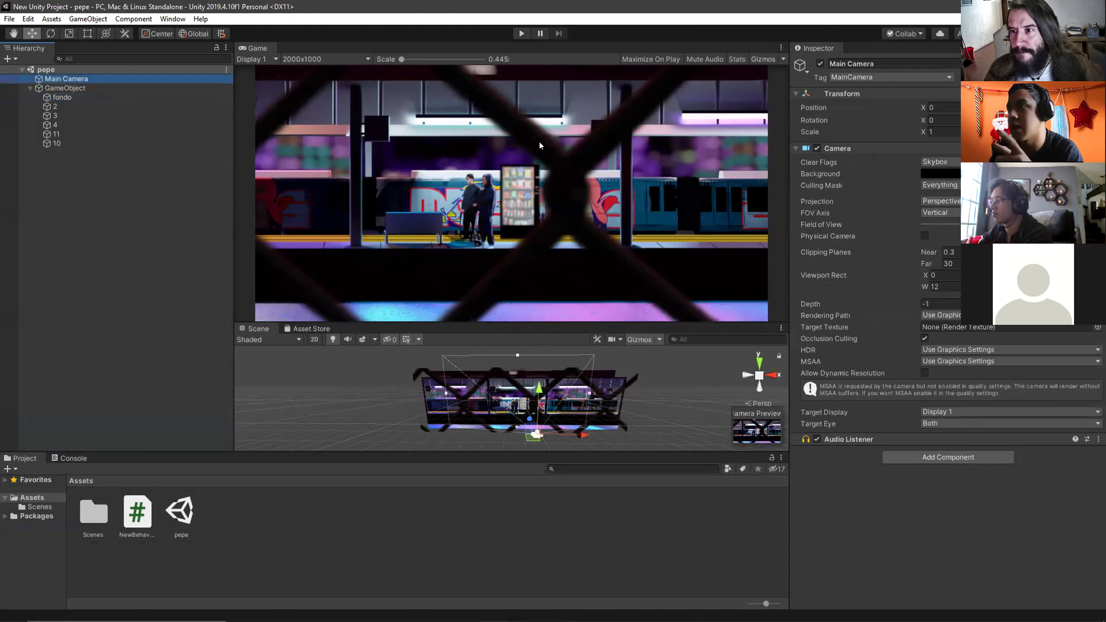
pyautogui.click(149, 97)
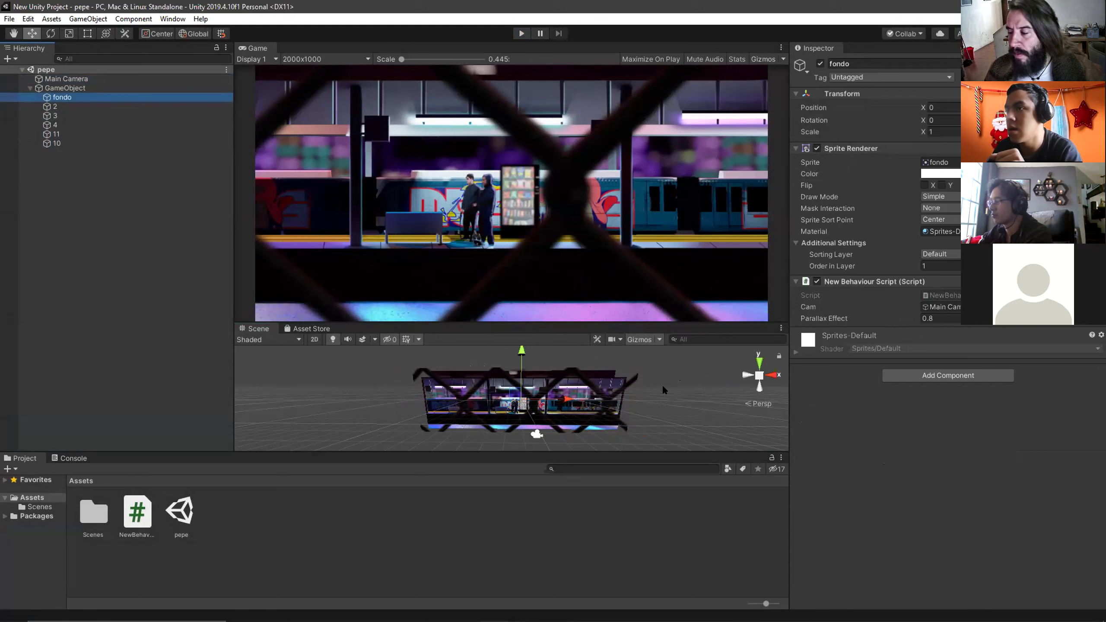
# Enlarge the Scene view, play the scene and move the Main Camera to about X -9.91
pyautogui.scroll(3, 466, 393)
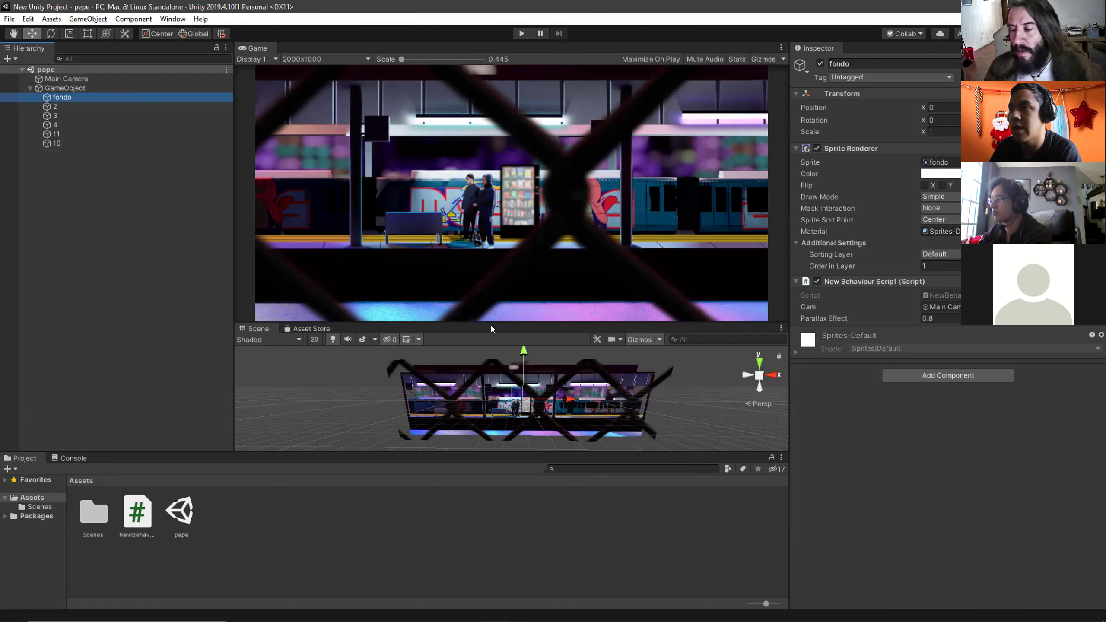
pyautogui.moveTo(494, 319); pyautogui.dragTo(491, 273)
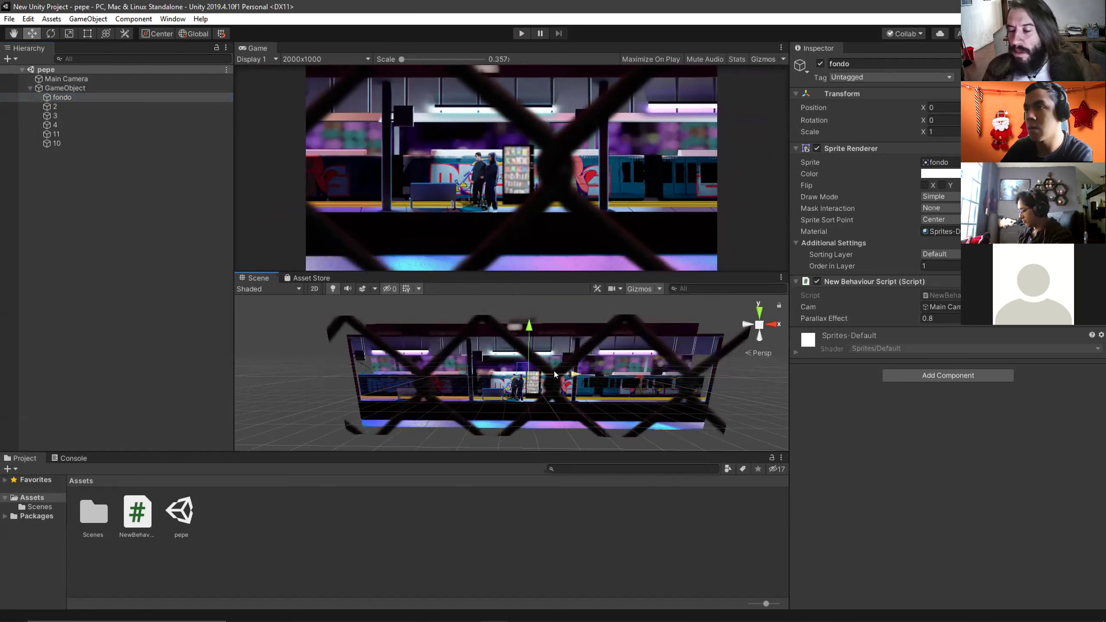
pyautogui.click(521, 33)
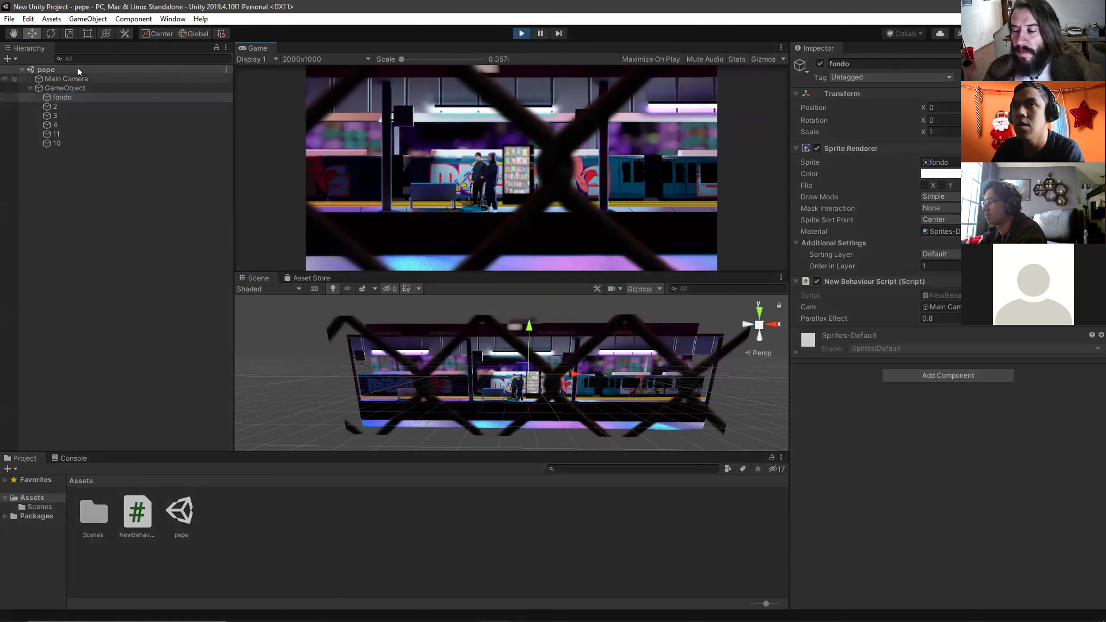
pyautogui.click(71, 80)
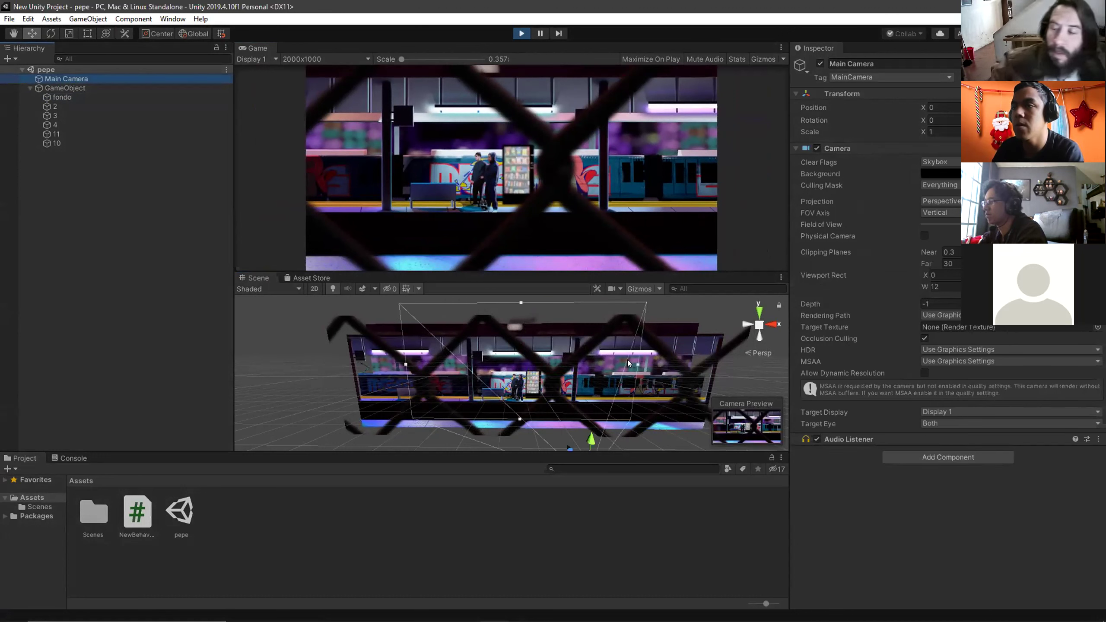
pyautogui.scroll(-3, 628, 362)
pyautogui.moveTo(592, 425); pyautogui.dragTo(473, 427)
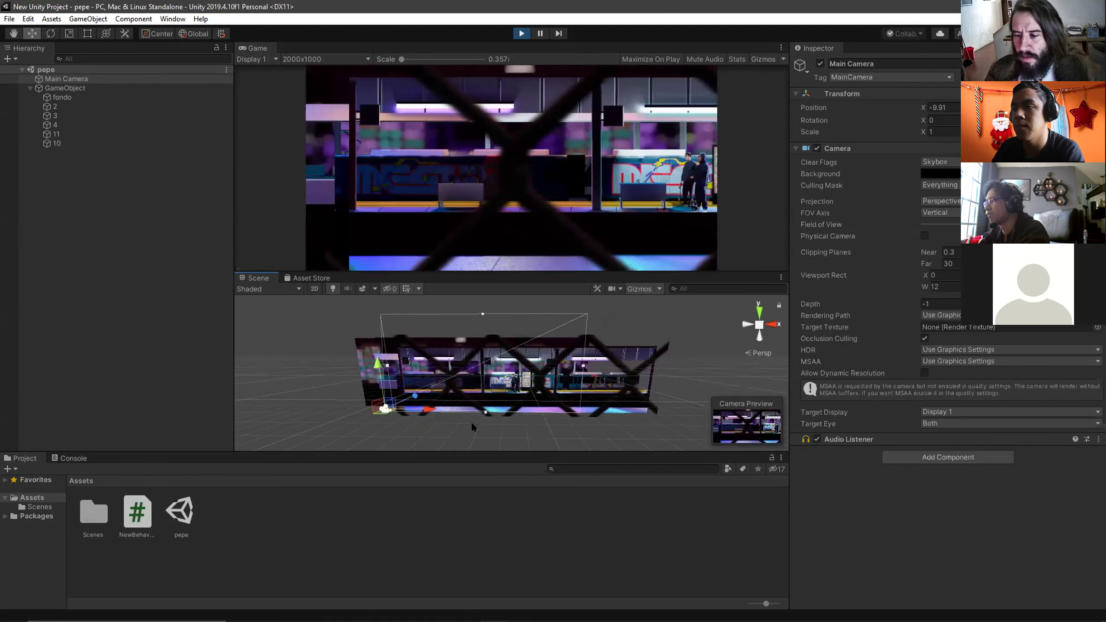
# Move the Main Camera back to about X -0.19 and examine the layered sprites from the side
pyautogui.moveTo(408, 448); pyautogui.dragTo(407, 444)
pyautogui.moveTo(308, 364); pyautogui.dragTo(416, 369)
pyautogui.scroll(-3, 435, 375)
pyautogui.moveTo(512, 394); pyautogui.dragTo(360, 366)
pyautogui.scroll(3, 600, 362)
pyautogui.scroll(-4, 525, 368)
pyautogui.moveTo(540, 374); pyautogui.dragTo(466, 388)
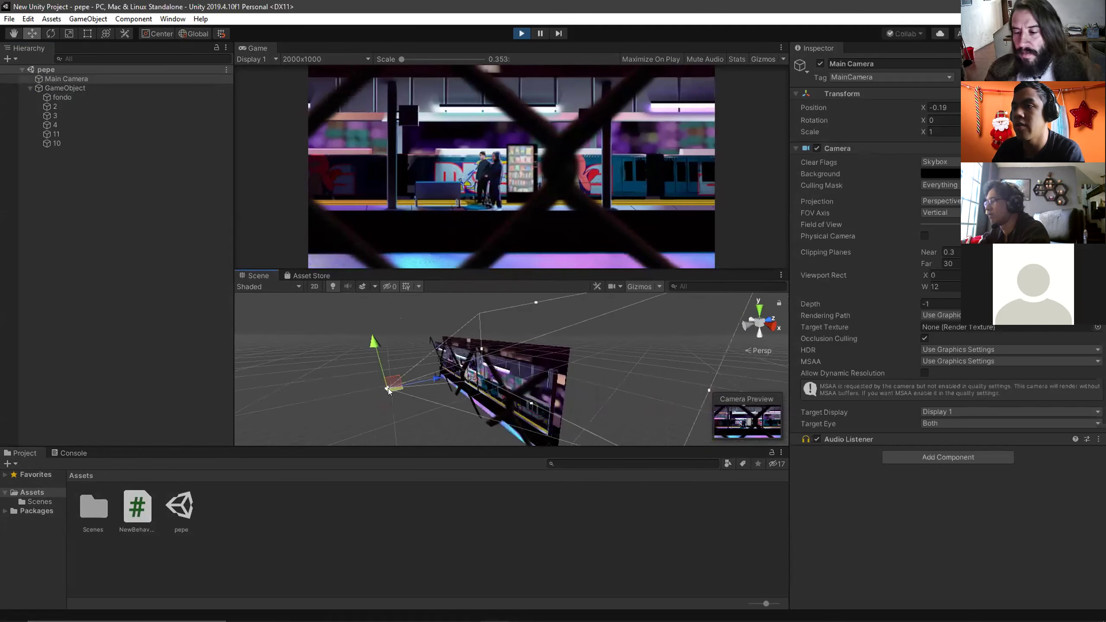
# Slide the Main Camera along X from about -3.66 to about 8.65 to compare how the layers shift
pyautogui.moveTo(388, 388); pyautogui.dragTo(449, 379)
pyautogui.moveTo(388, 419); pyautogui.dragTo(380, 386)
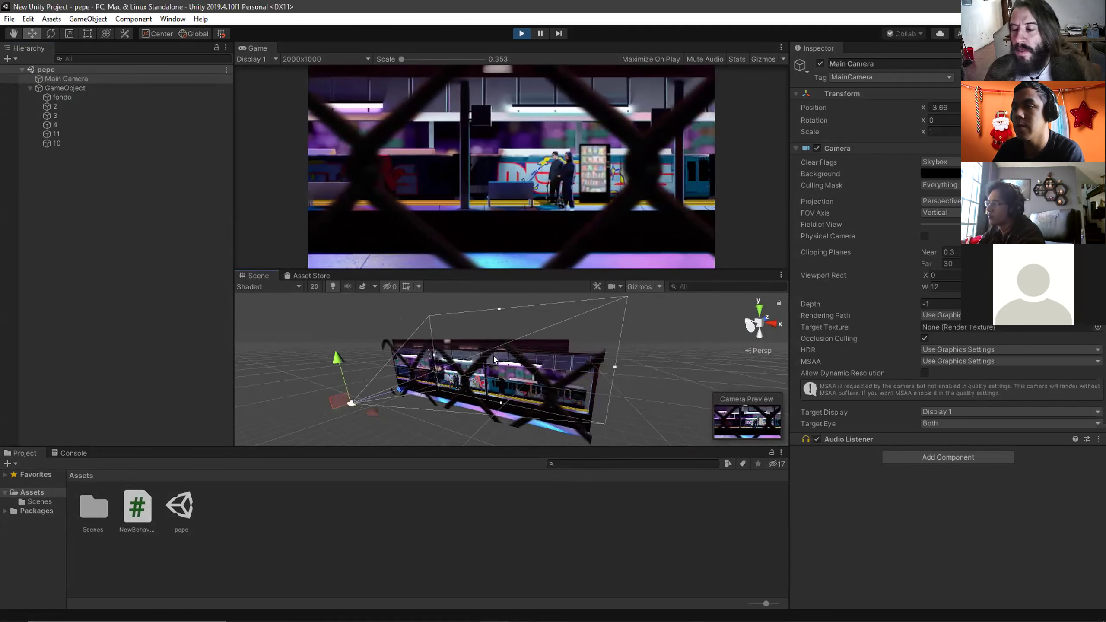
pyautogui.moveTo(373, 412); pyautogui.dragTo(522, 380)
pyautogui.scroll(-6, 522, 380)
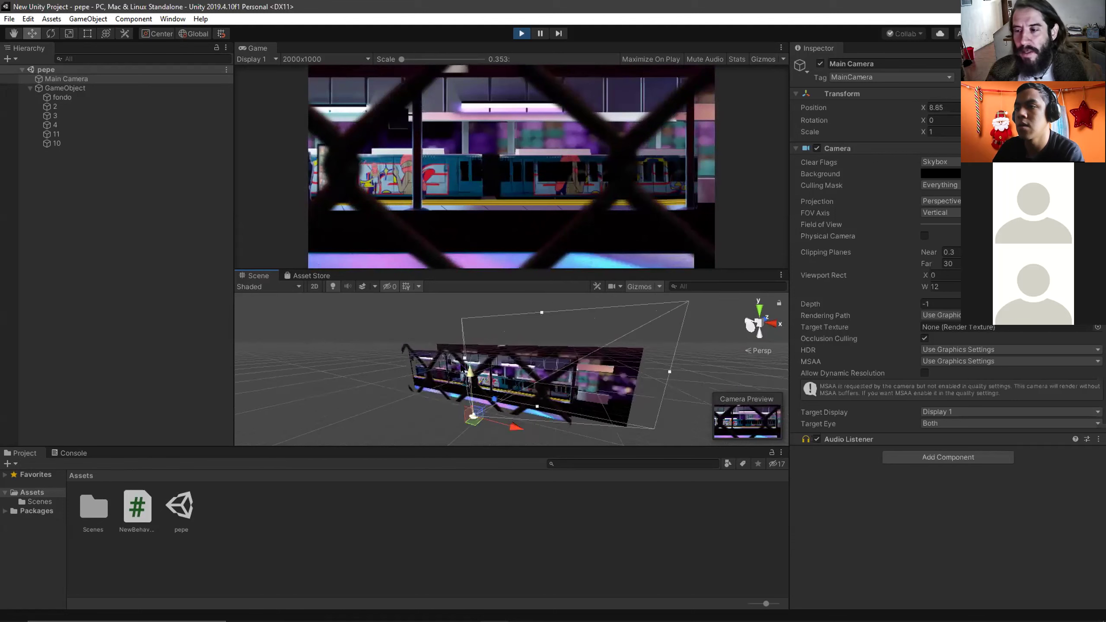
# View the layers at an angle while sliding the Main Camera to about X -5.13, and stop playback
pyautogui.moveTo(404, 407); pyautogui.dragTo(314, 348)
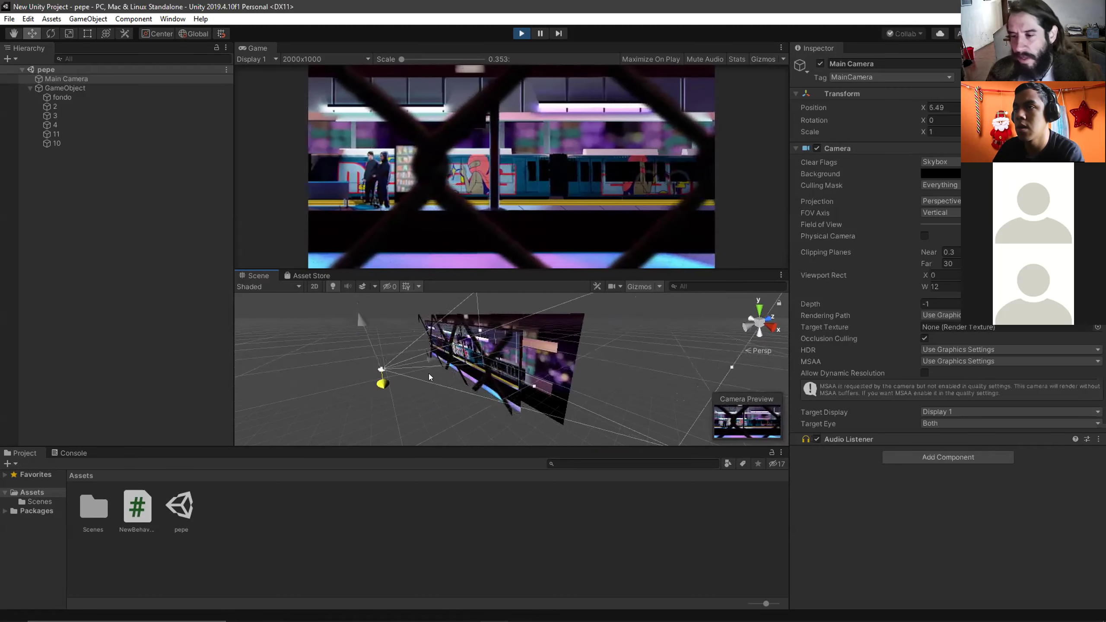
pyautogui.scroll(-3, 373, 368)
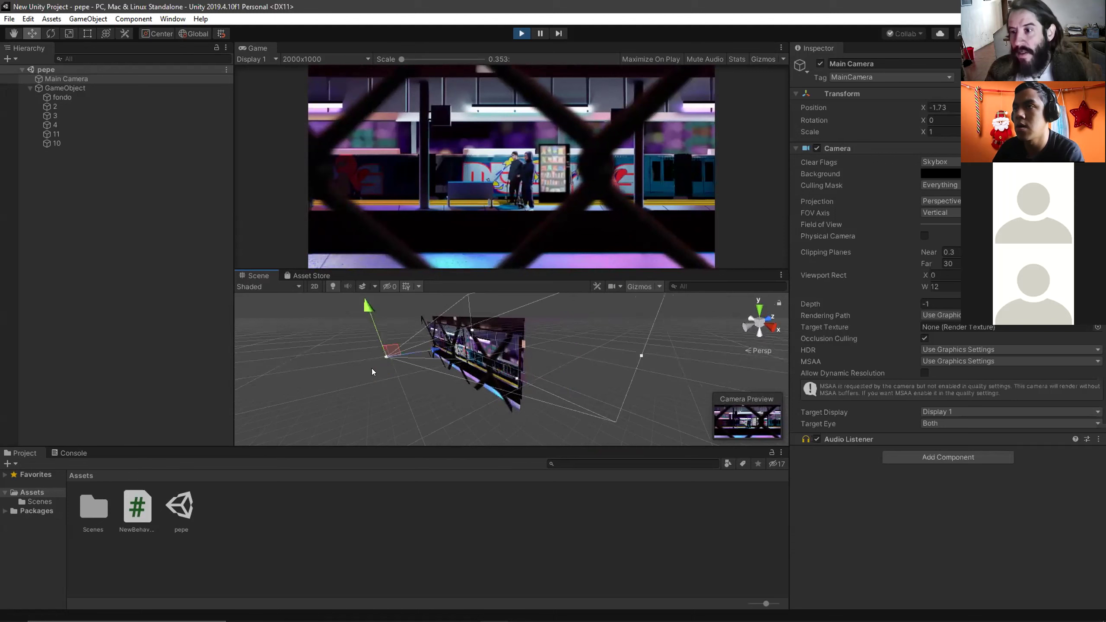
pyautogui.keyDown('alt'); pyautogui.moveTo(379, 351); pyautogui.dragTo(545, 333); pyautogui.keyUp('alt')
pyautogui.moveTo(426, 368); pyautogui.dragTo(505, 389)
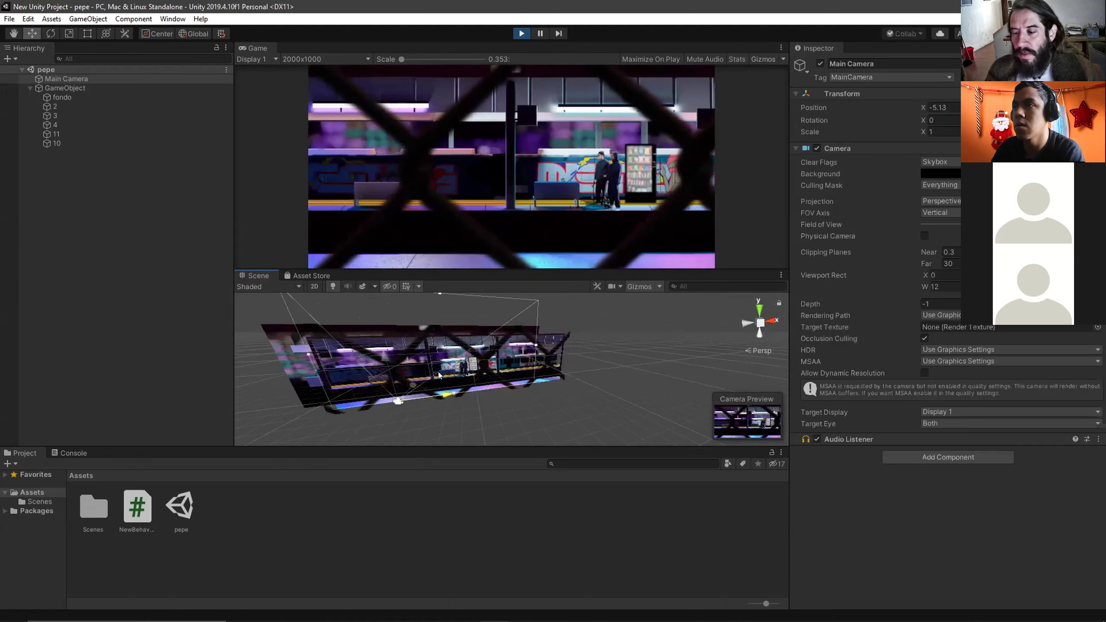
pyautogui.click(521, 35)
# Try moving the fence layer 10 outside play mode and undo the changes
pyautogui.scroll(5, 418, 340)
pyautogui.moveTo(305, 347); pyautogui.dragTo(386, 367)
pyautogui.scroll(-5, 396, 347)
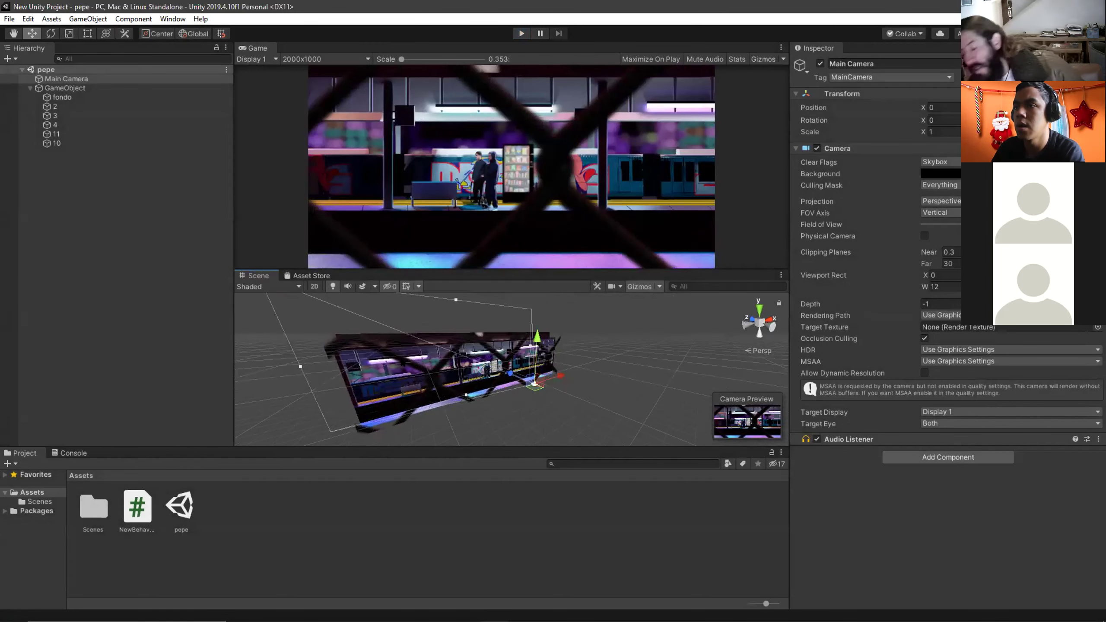
pyautogui.click(409, 359)
pyautogui.moveTo(474, 355); pyautogui.dragTo(511, 362)
pyautogui.hotkey('ctrl', 'z')
pyautogui.hotkey('ctrl', 'z')
pyautogui.hotkey('ctrl', 'z')
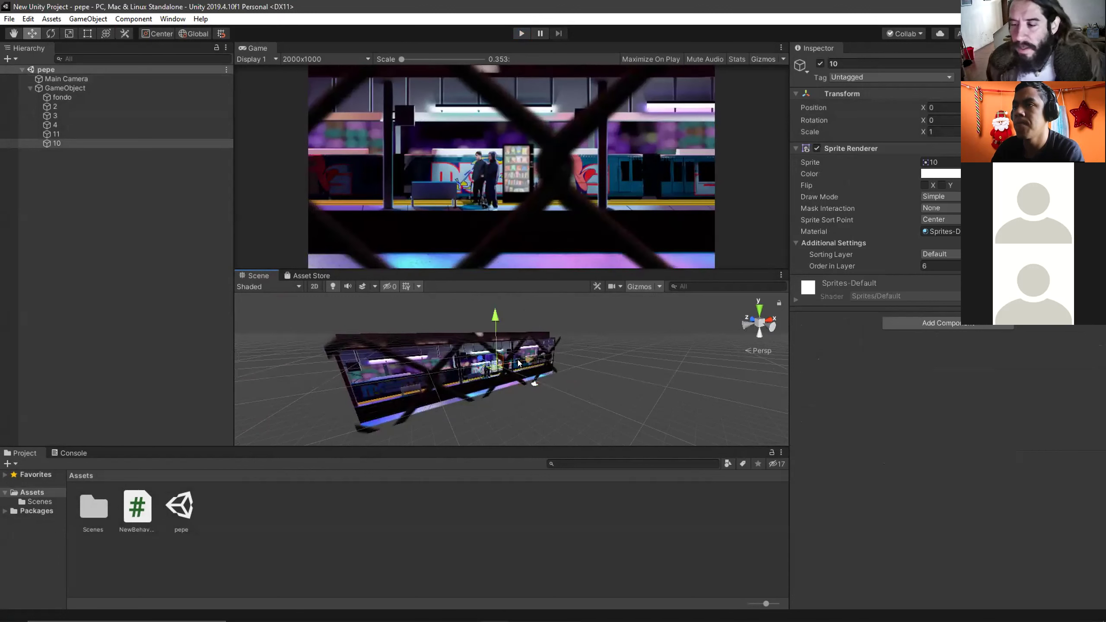
# Try moving the Main Camera to about X -1.95 outside play mode and undo the move
pyautogui.scroll(3, 544, 385)
pyautogui.keyDown('alt'); pyautogui.moveTo(551, 389); pyautogui.dragTo(456, 410); pyautogui.keyUp('alt')
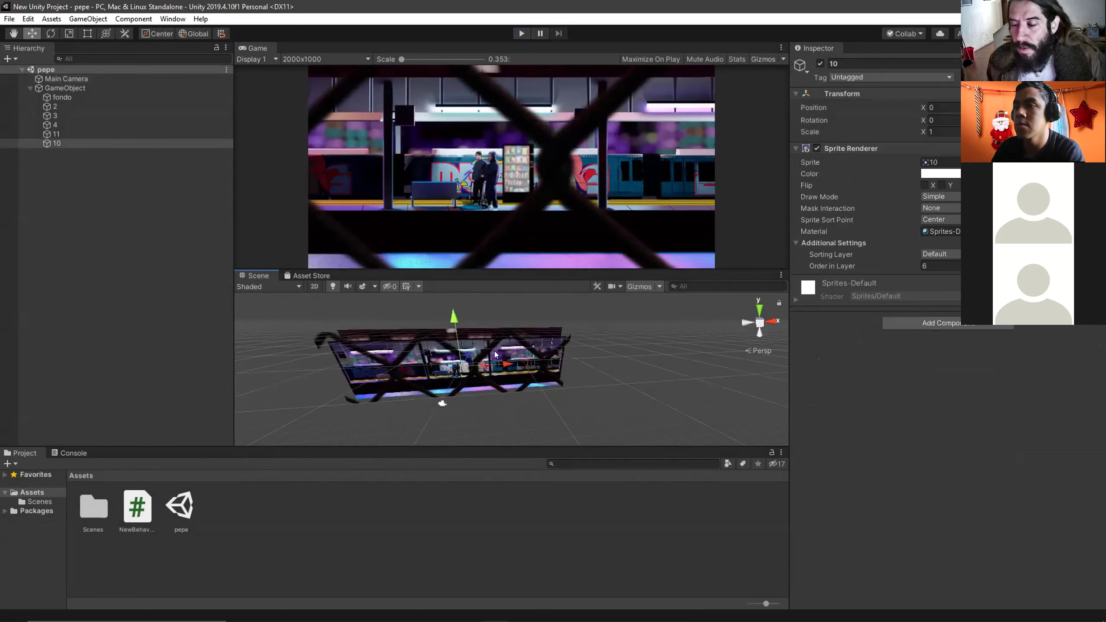
pyautogui.click(441, 405)
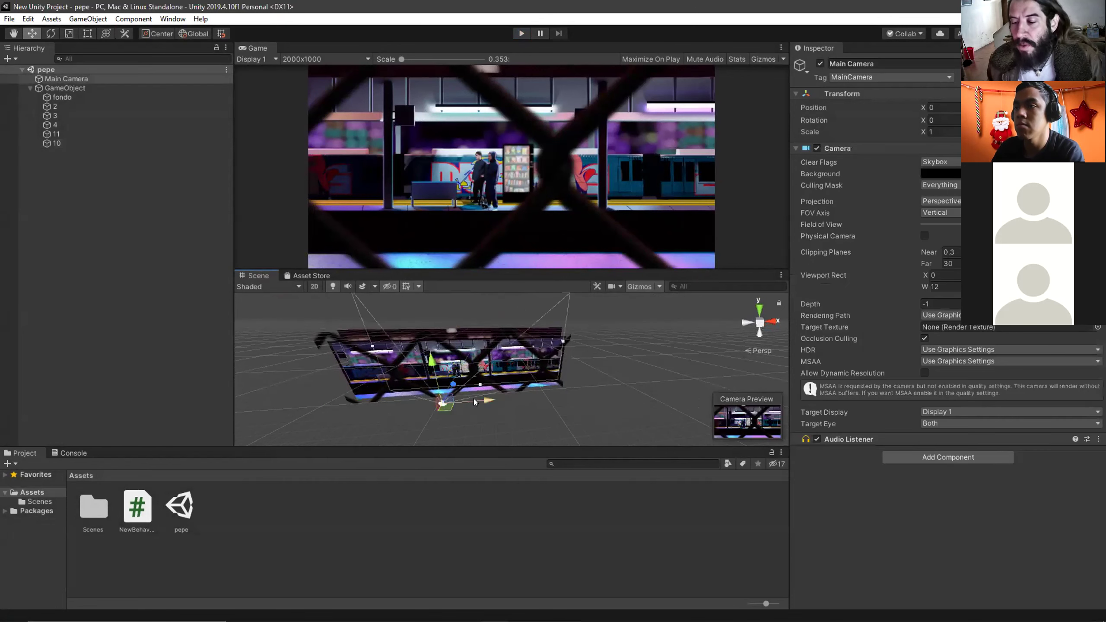
pyautogui.moveTo(483, 401); pyautogui.dragTo(457, 389)
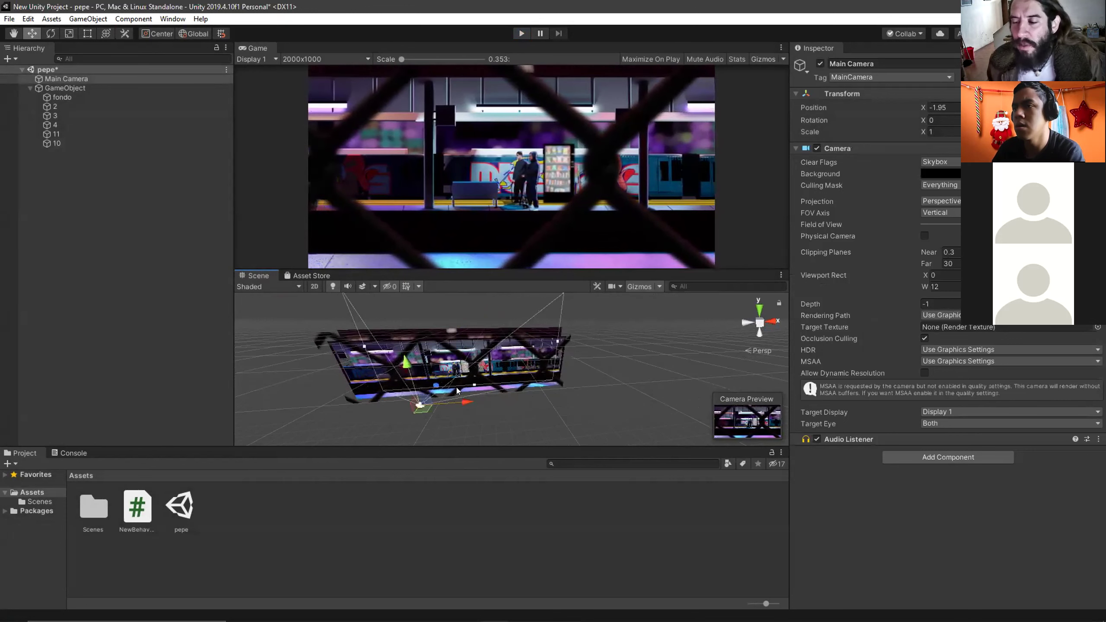
pyautogui.hotkey('ctrl', 'z')
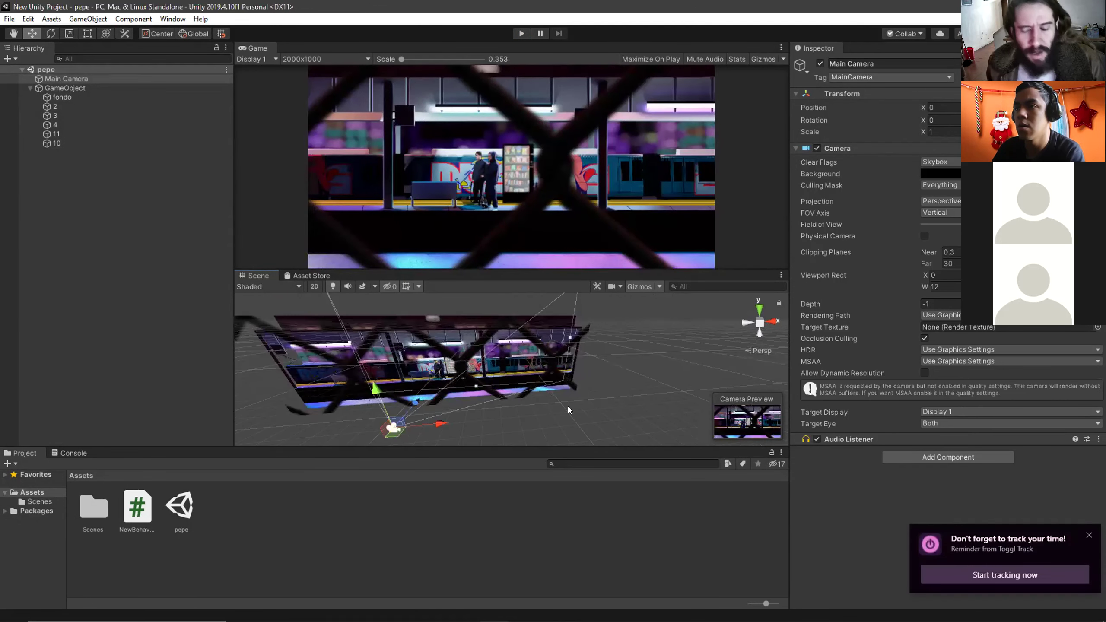
# Inspect child layers 11 and 4 together, and open the Scenes folder in Assets to view the sprite images
pyautogui.click(533, 408)
pyautogui.moveTo(532, 408); pyautogui.dragTo(632, 365)
pyautogui.scroll(3, 489, 314)
pyautogui.moveTo(489, 314); pyautogui.dragTo(566, 392)
pyautogui.click(70, 134)
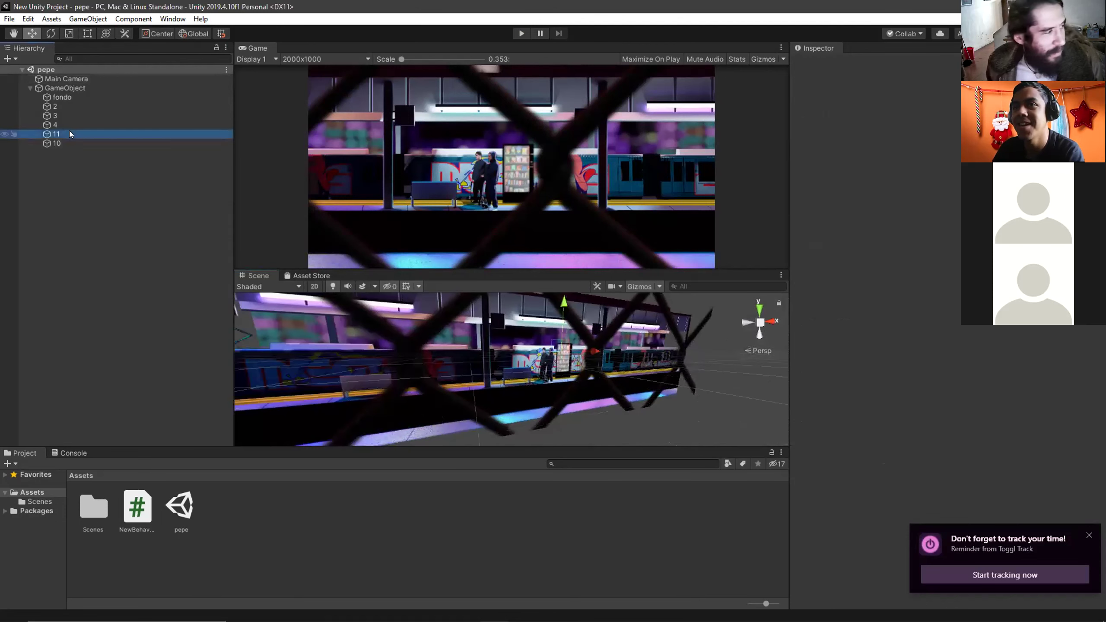
pyautogui.keyDown('ctrl'); pyautogui.click(74, 125); pyautogui.keyUp('ctrl')
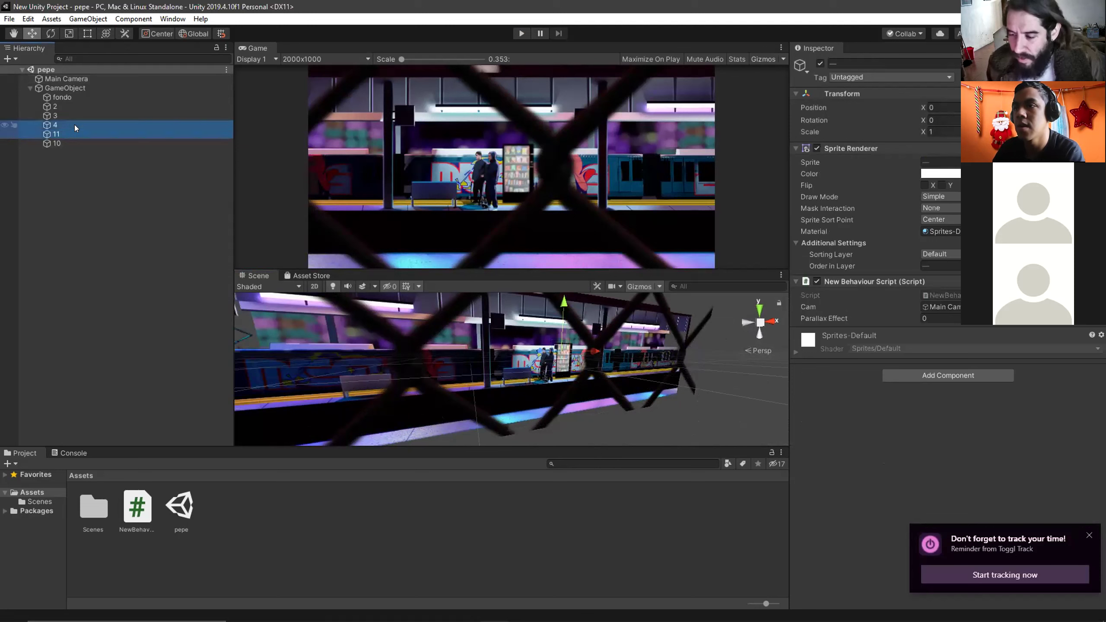
pyautogui.click(47, 502)
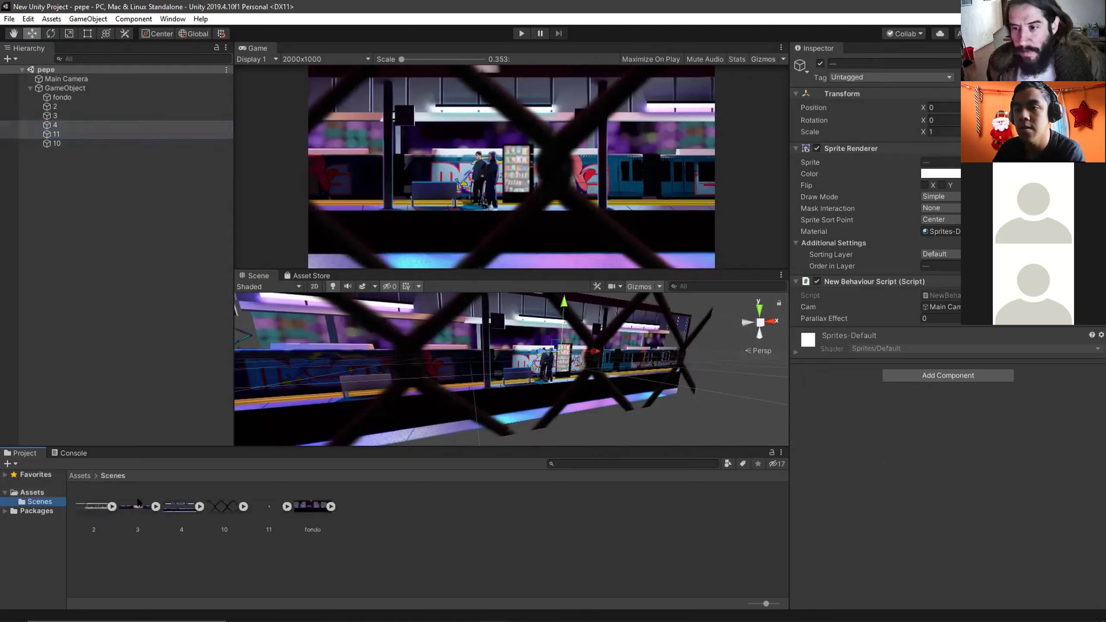
# Set the script's Parallax Effect to 0.2 on layer 11 and on layer 4
pyautogui.click(74, 134)
pyautogui.keyDown('ctrl'); pyautogui.click(77, 126); pyautogui.keyUp('ctrl')
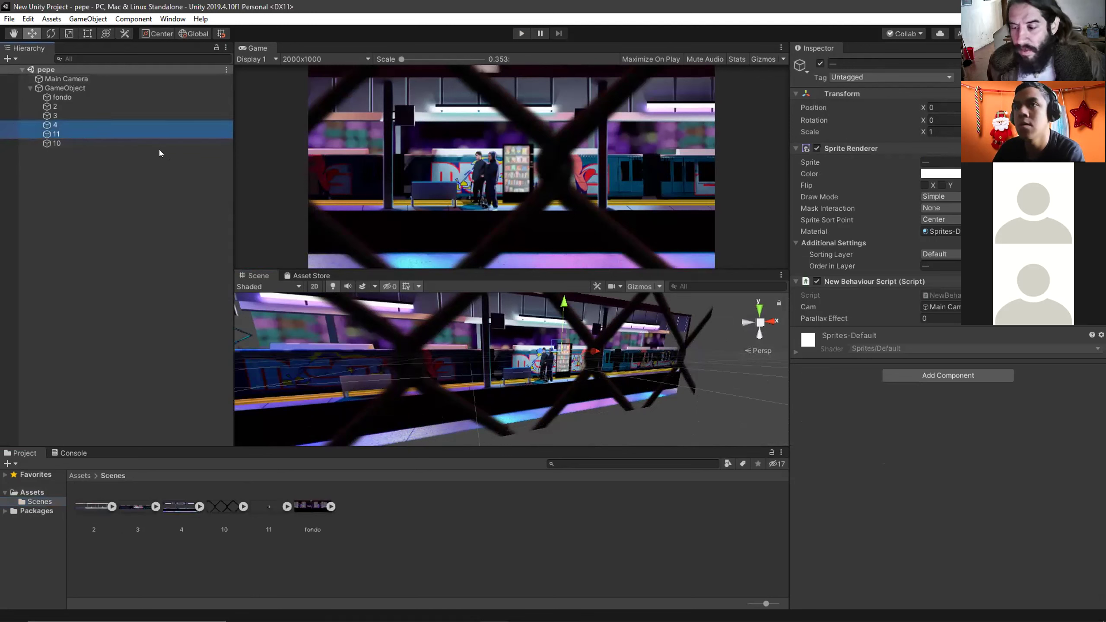
pyautogui.click(85, 135)
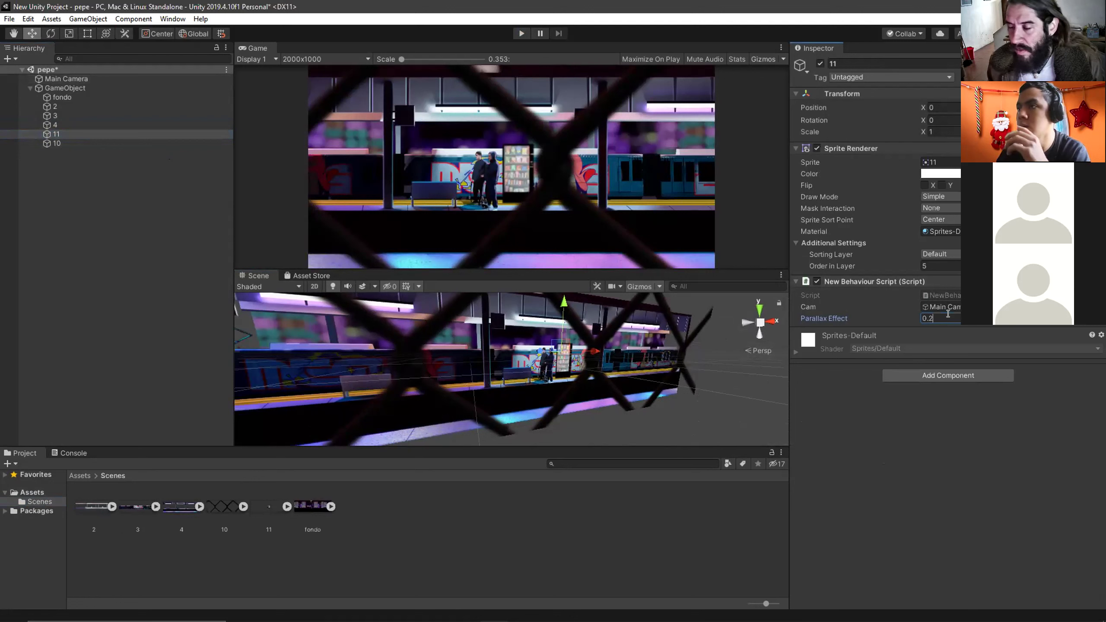
pyautogui.click(140, 124)
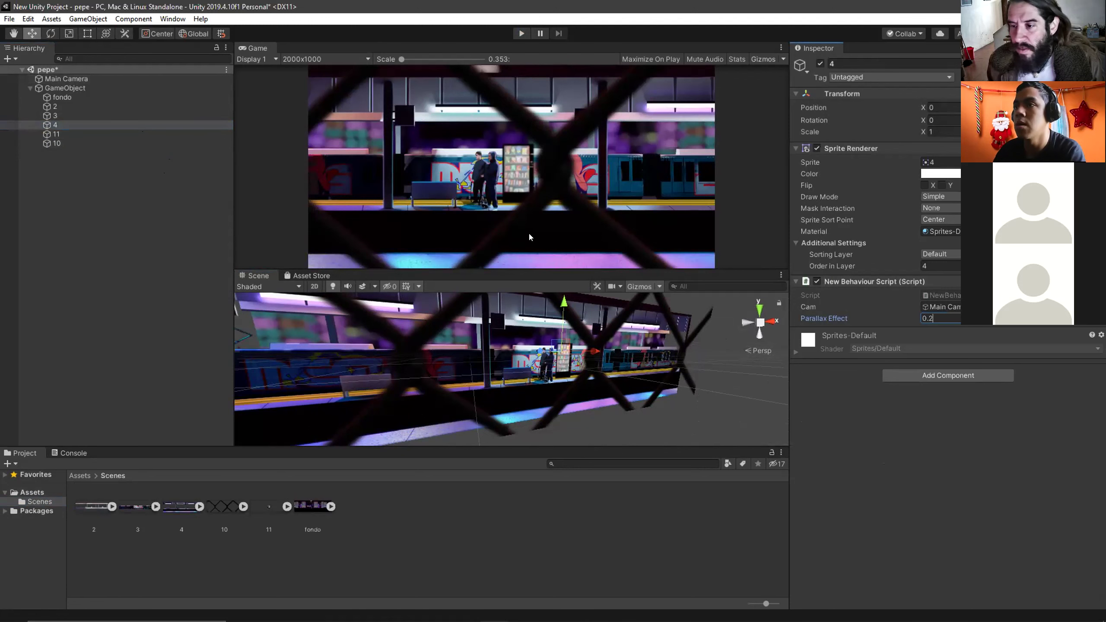
# Clear the selection, play the scene and move the Main Camera to about X -1.32 to test the parallax
pyautogui.scroll(-5, 549, 323)
pyautogui.click(648, 319)
pyautogui.click(521, 33)
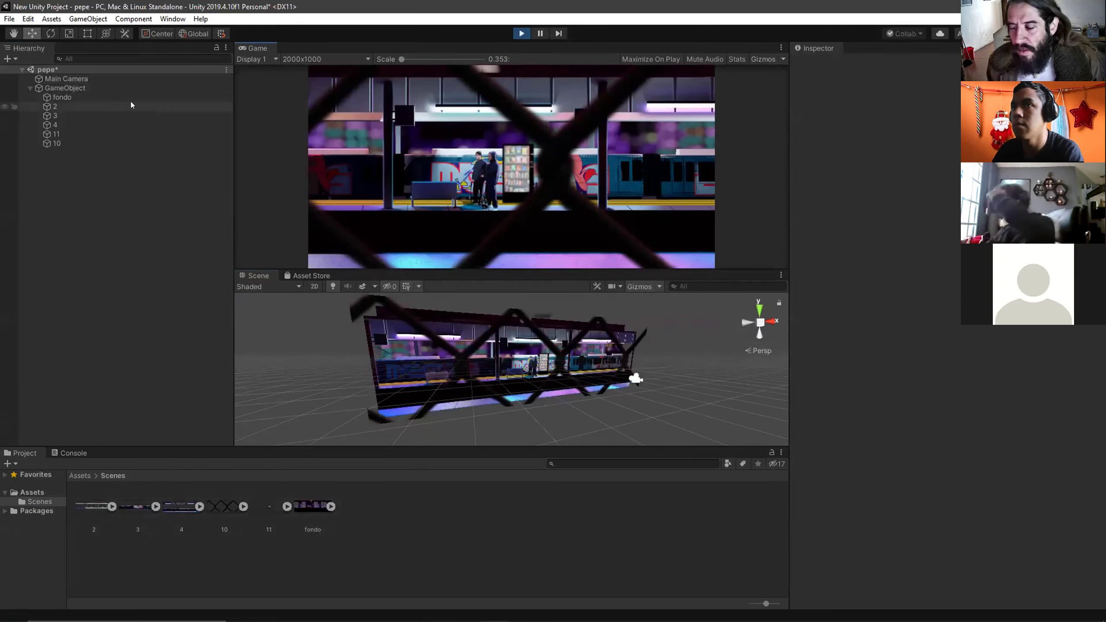
pyautogui.click(126, 79)
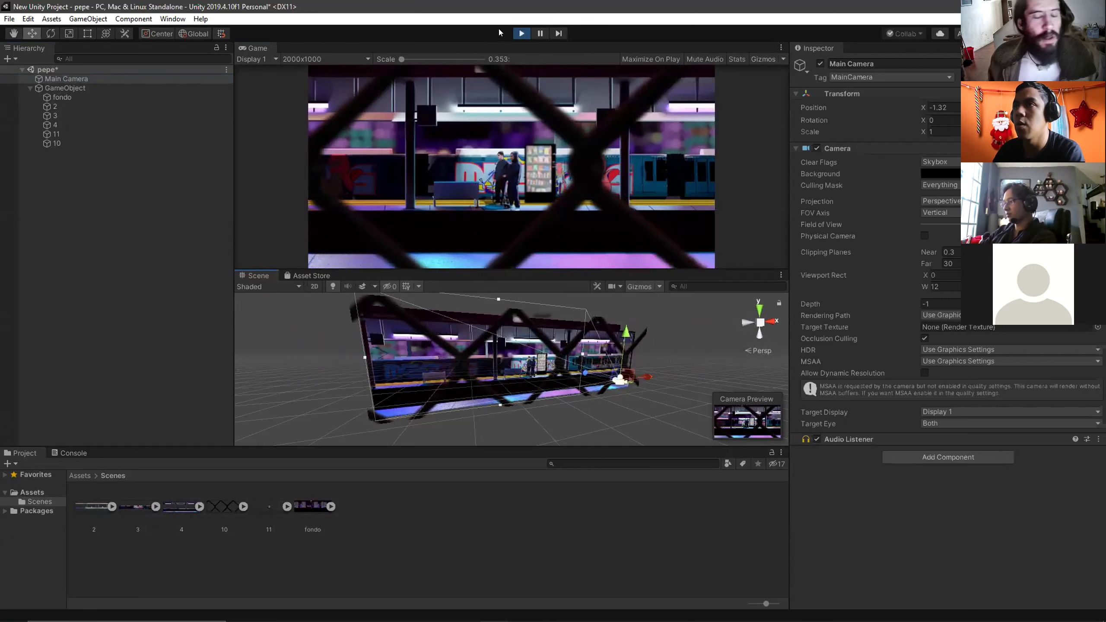
# Exit play mode and set the script's Parallax Effect to 0.2 on layer 3, comparing it with layer 2
pyautogui.click(522, 33)
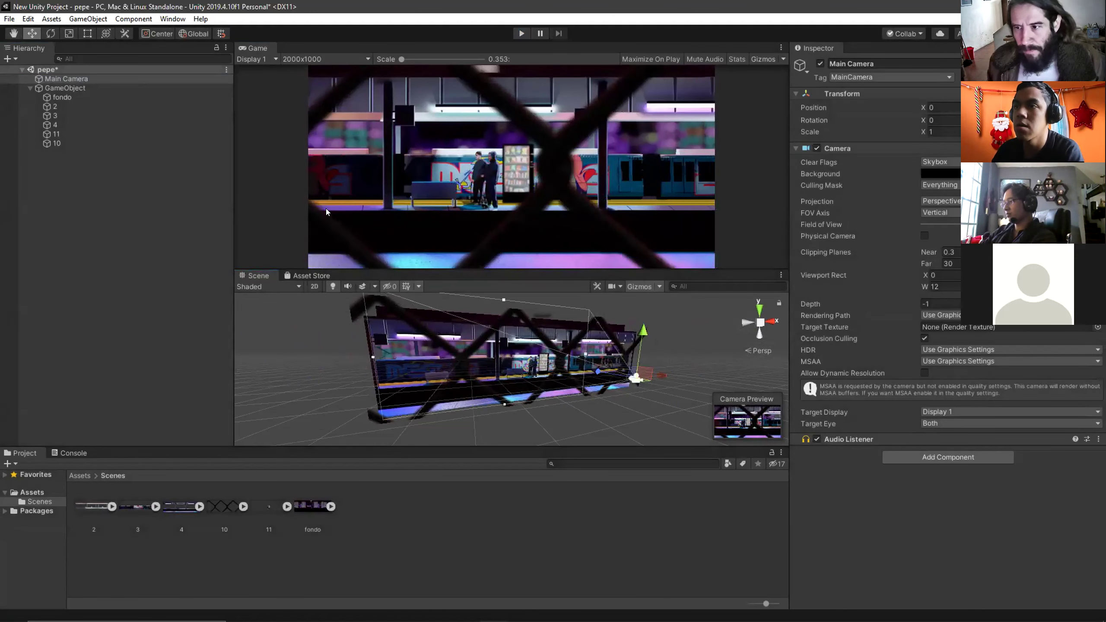
pyautogui.click(56, 115)
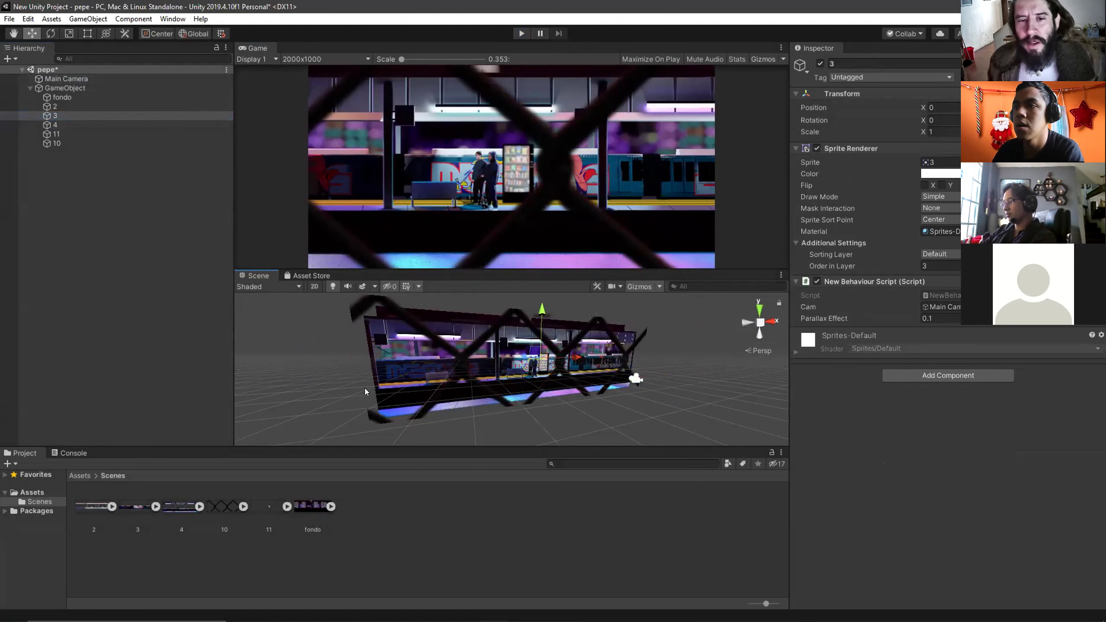
pyautogui.moveTo(334, 394); pyautogui.dragTo(396, 388)
pyautogui.click(384, 391)
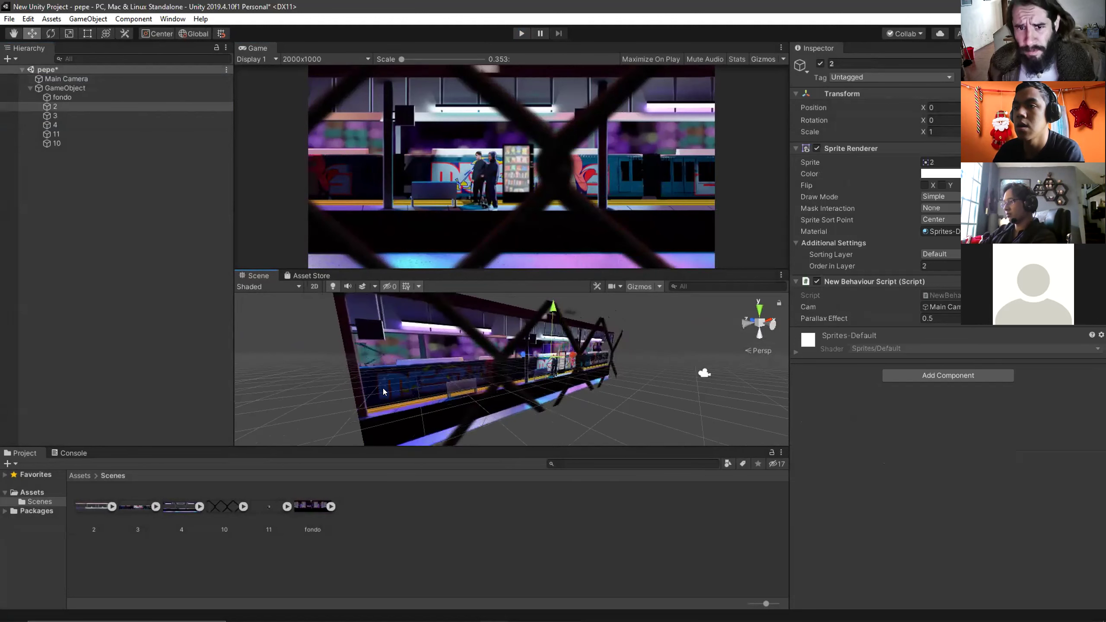
pyautogui.click(132, 512)
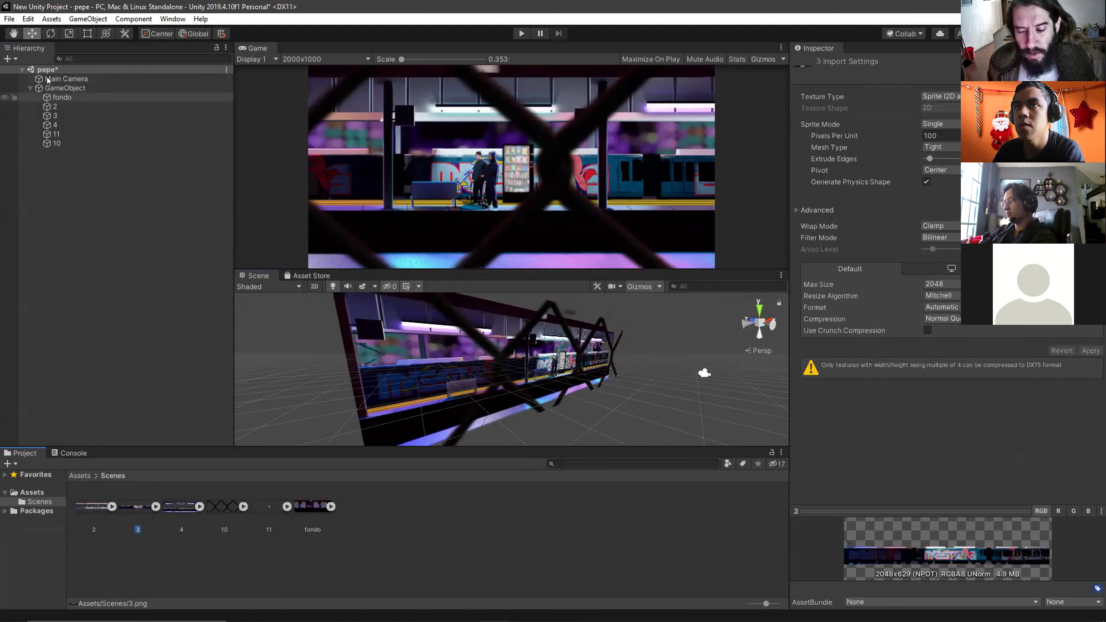
pyautogui.click(60, 115)
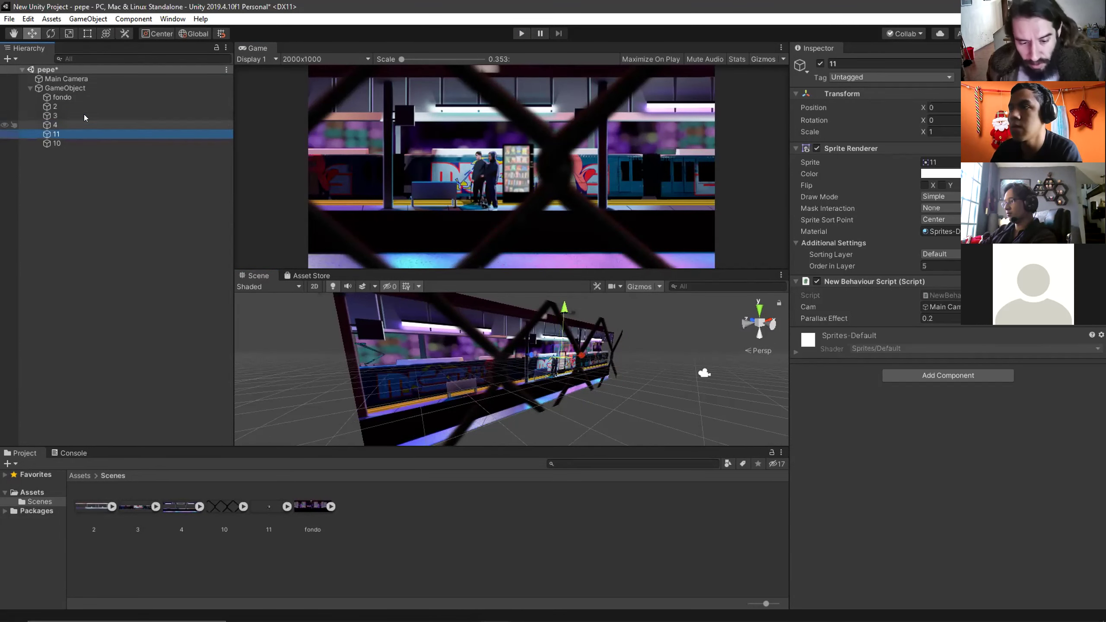
pyautogui.click(79, 107)
pyautogui.click(88, 116)
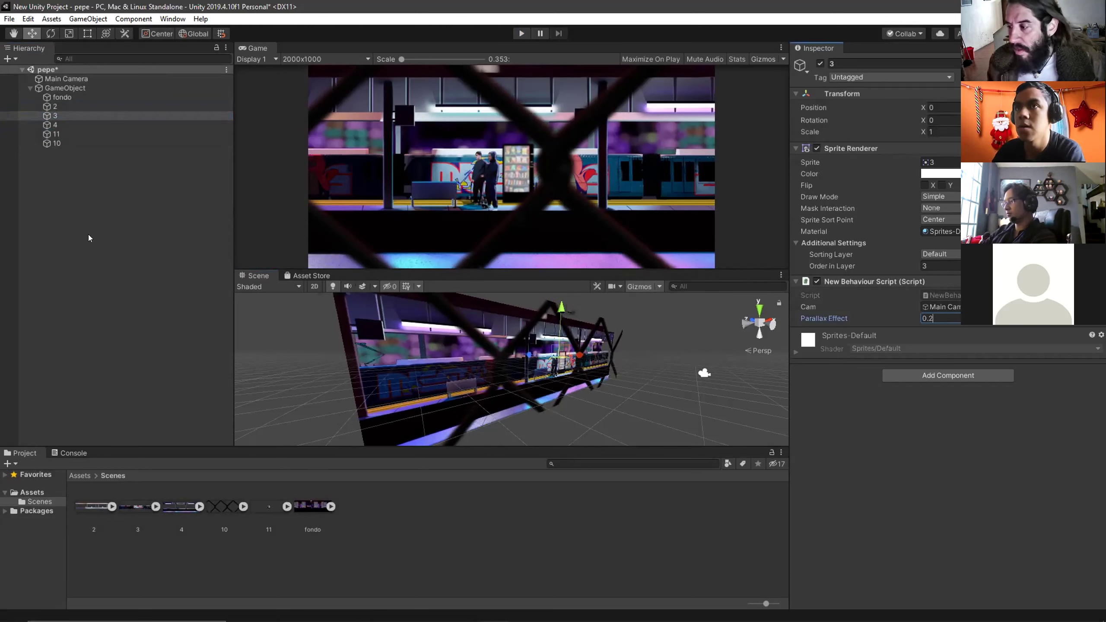
pyautogui.click(64, 108)
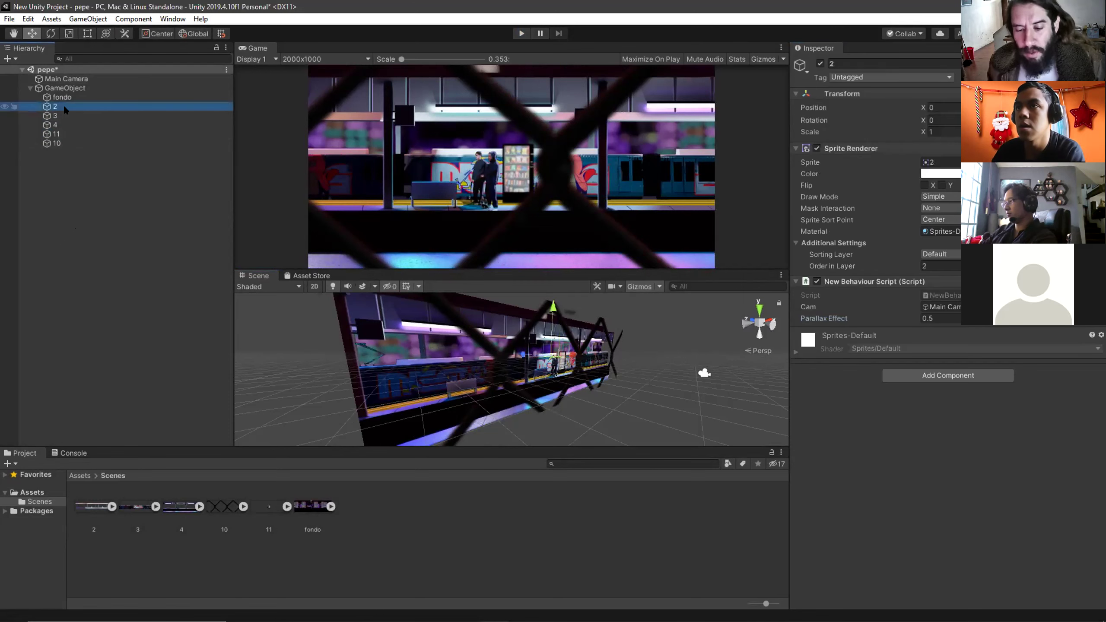
# Set the script's Parallax Effect to 0.4 on layer 11 and on layer 4, and clear the selection
pyautogui.click(68, 134)
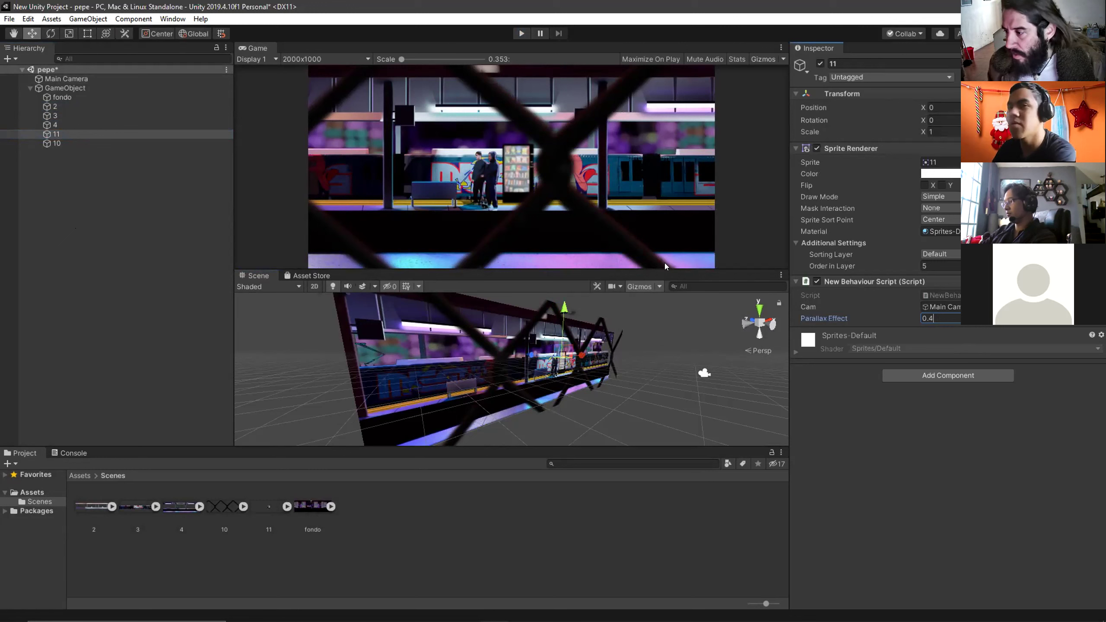
pyautogui.click(57, 125)
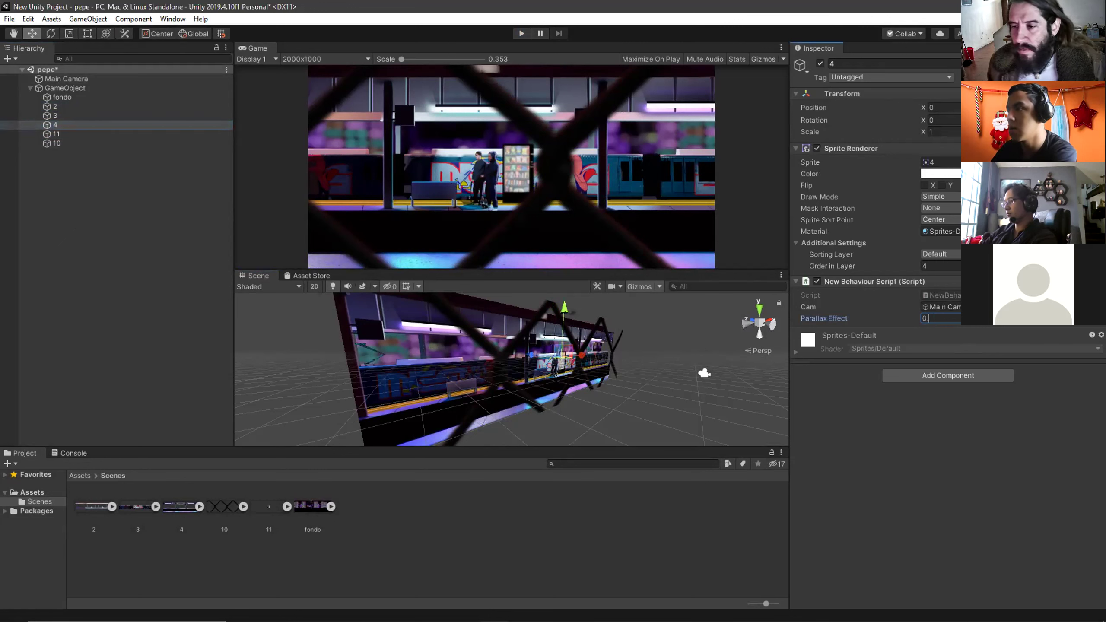
pyautogui.click(658, 331)
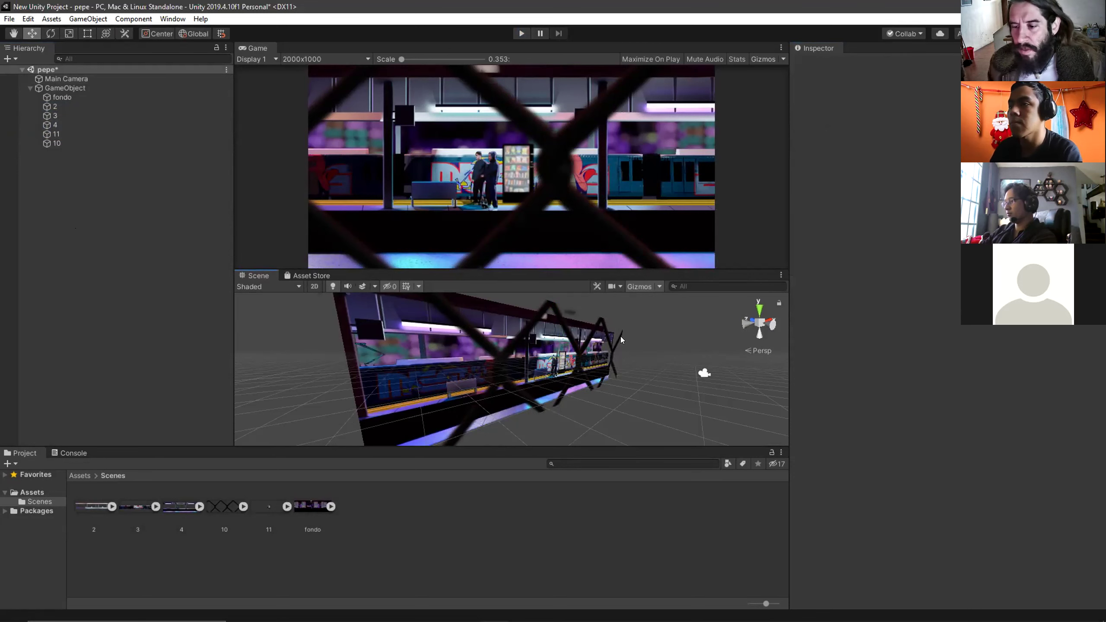
# Play the scene, move the Main Camera to about X -1.74 to test the parallax, and exit play mode
pyautogui.scroll(-3, 621, 340)
pyautogui.click(522, 33)
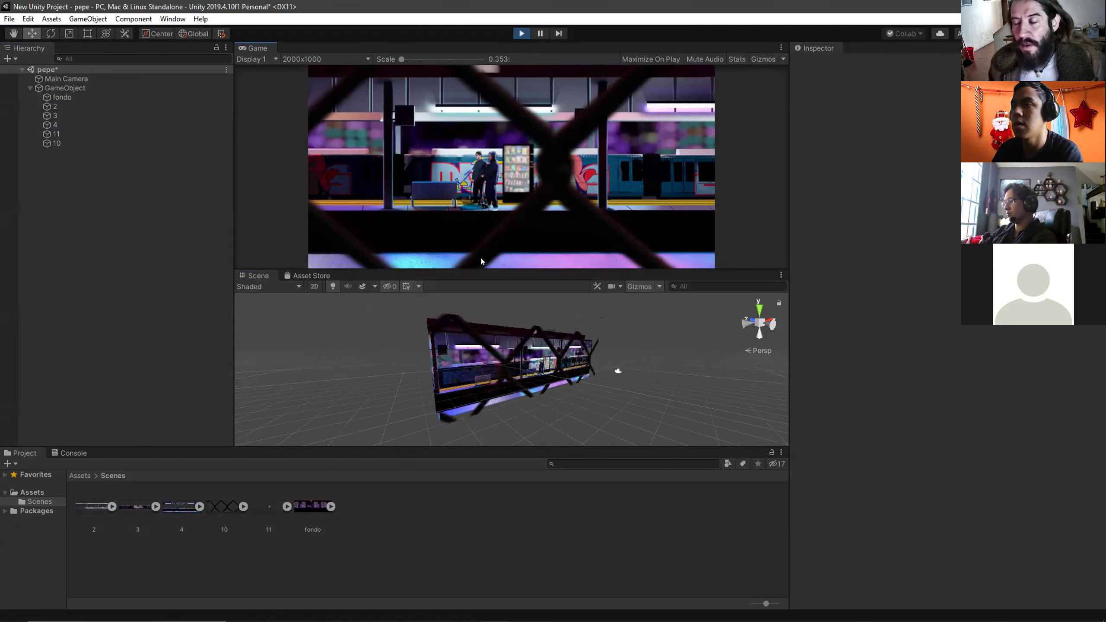
pyautogui.moveTo(504, 267); pyautogui.dragTo(504, 278)
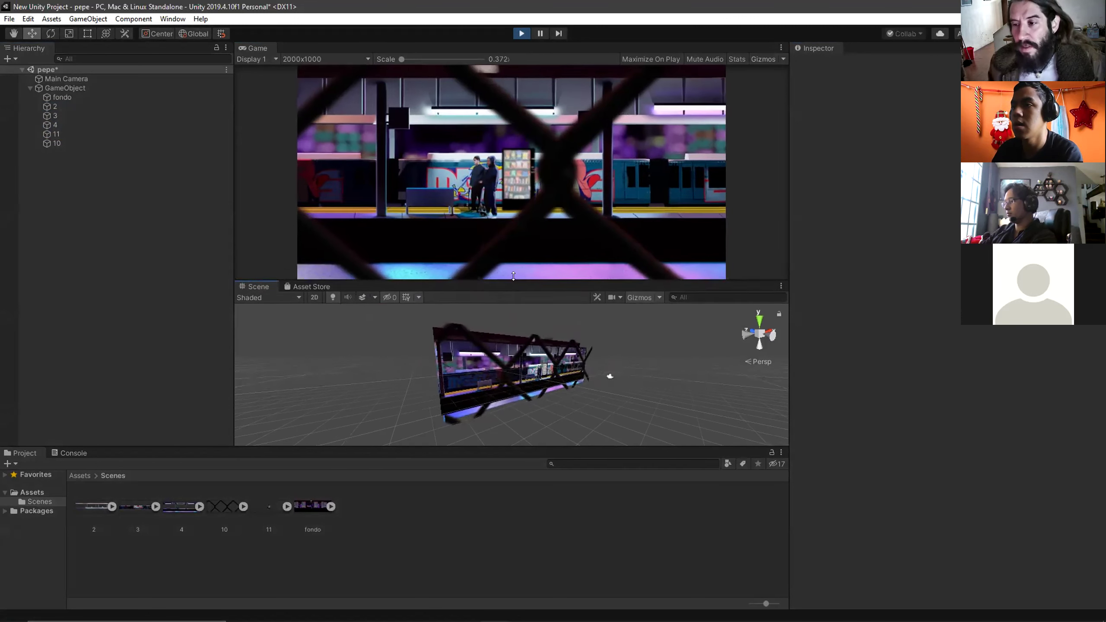
pyautogui.click(609, 376)
pyautogui.moveTo(619, 381); pyautogui.dragTo(541, 199)
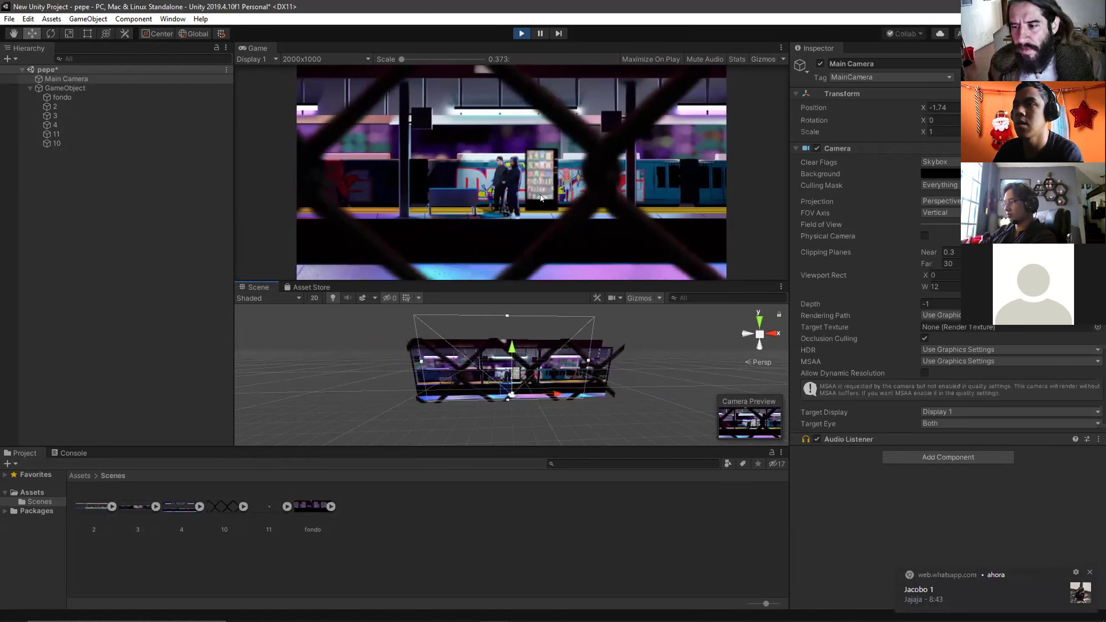
pyautogui.click(520, 34)
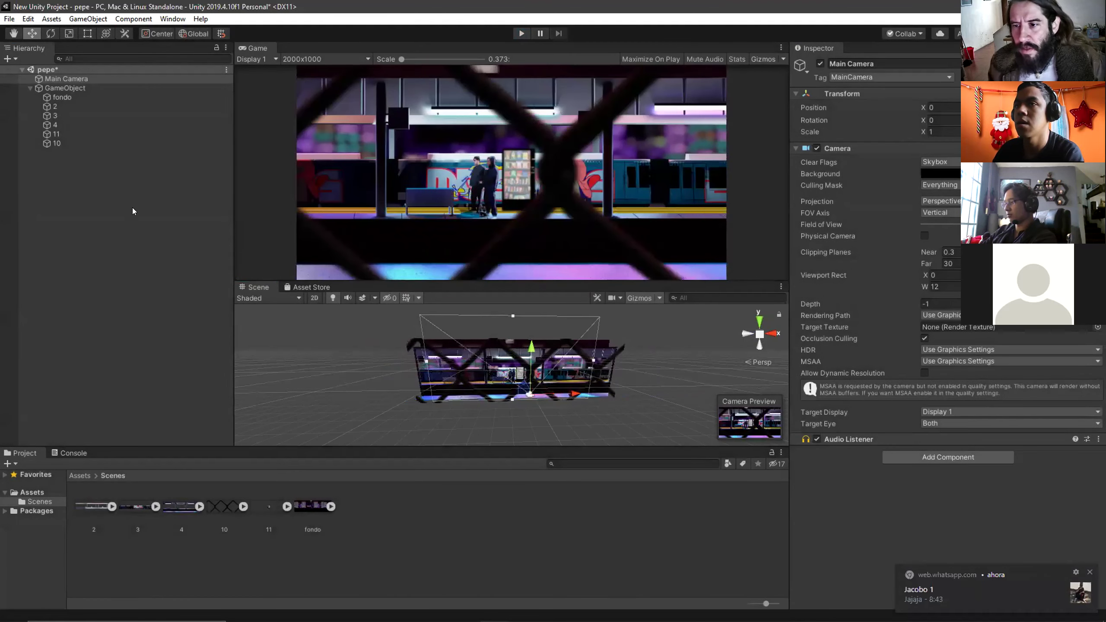
# Check the sprite image of layer 3 and set that layer's Parallax Effect to 0.4
pyautogui.click(117, 115)
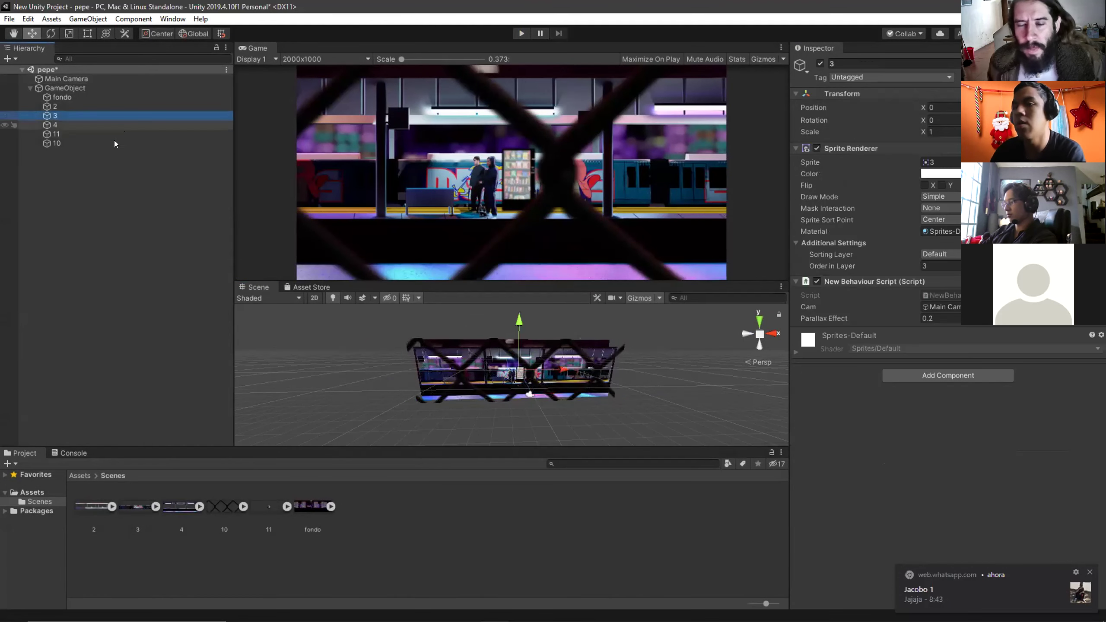
pyautogui.click(134, 507)
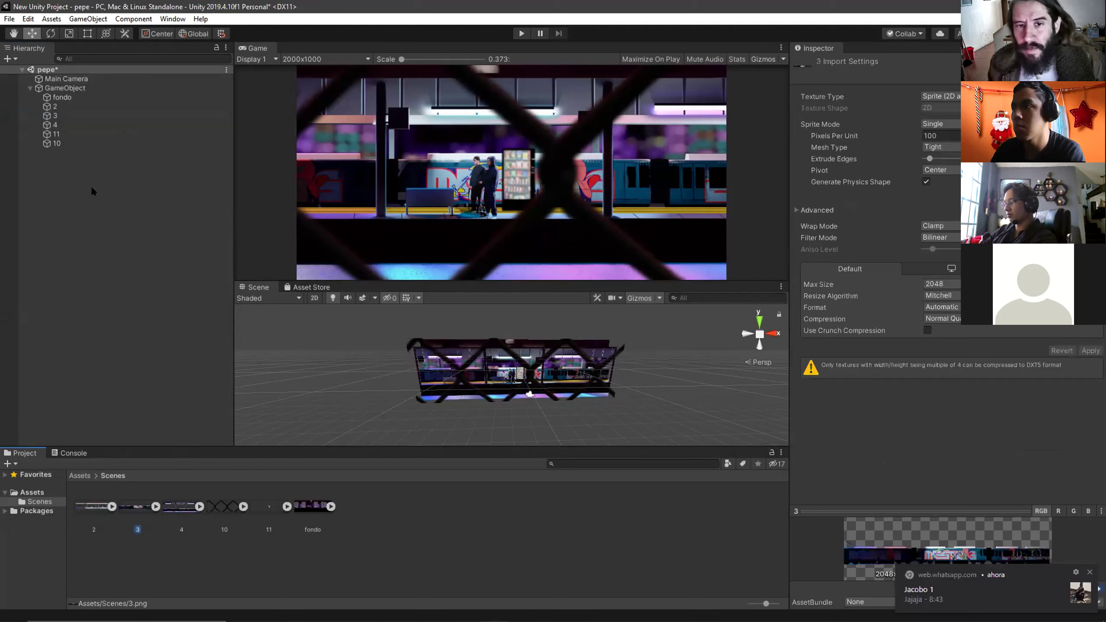
pyautogui.click(59, 115)
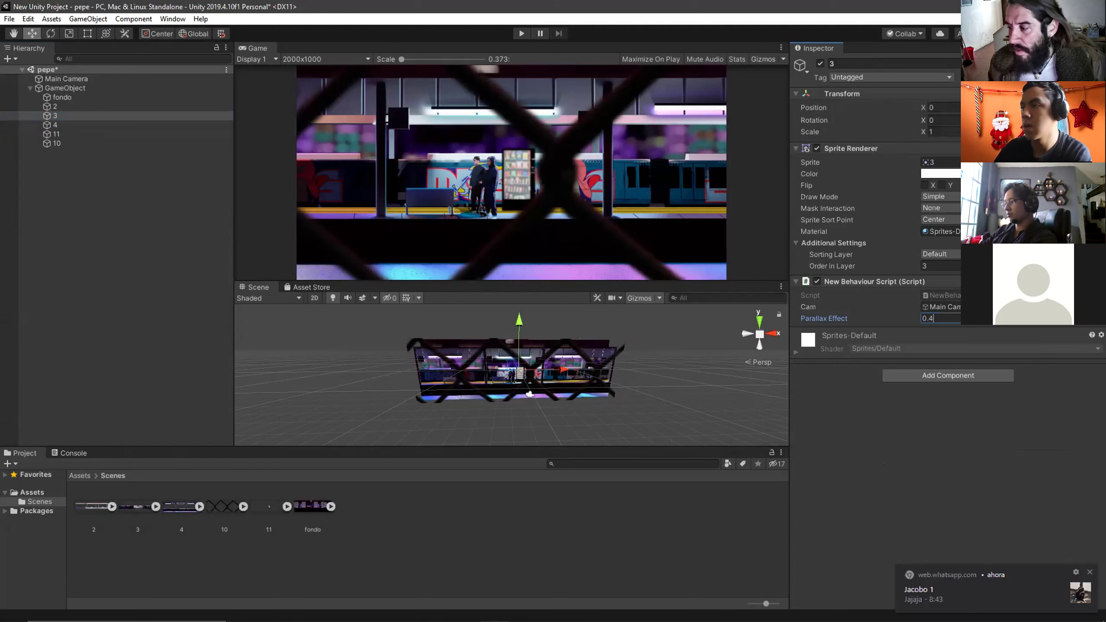
pyautogui.click(364, 361)
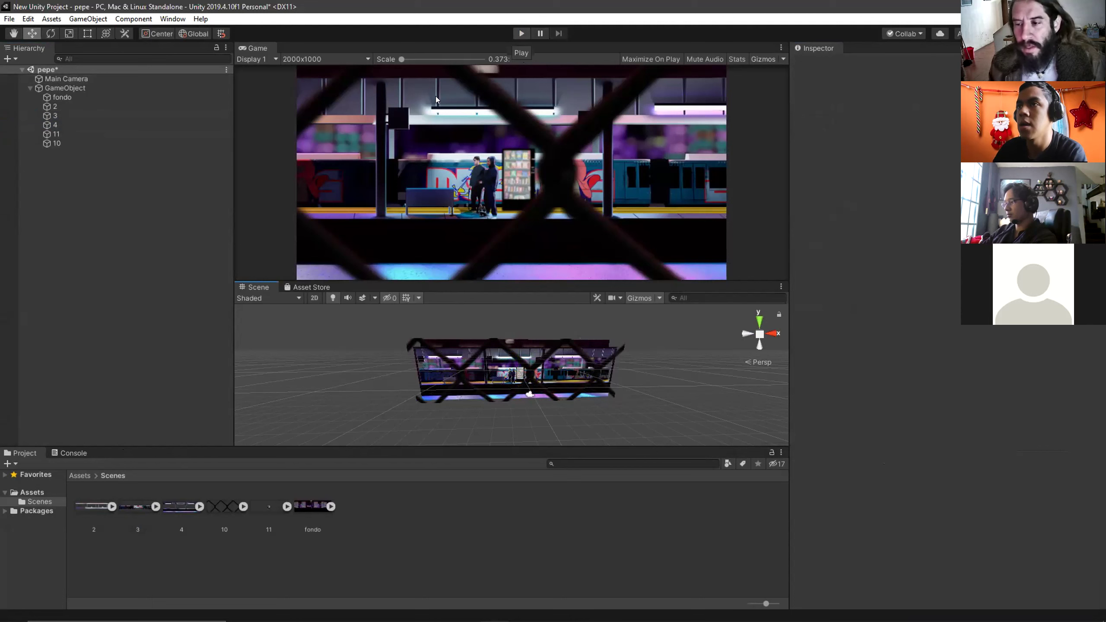
# Play the scene again, shift the Main Camera sideways to check the layers' movement, and exit play mode
pyautogui.scroll(6, 418, 123)
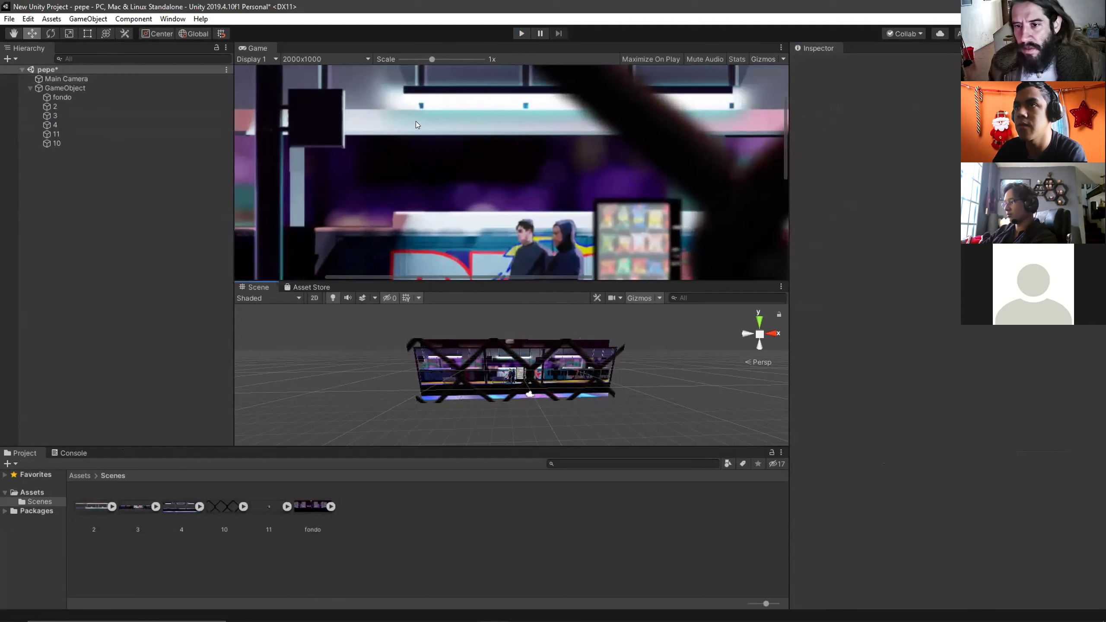
pyautogui.scroll(-3, 416, 124)
pyautogui.scroll(-3, 416, 121)
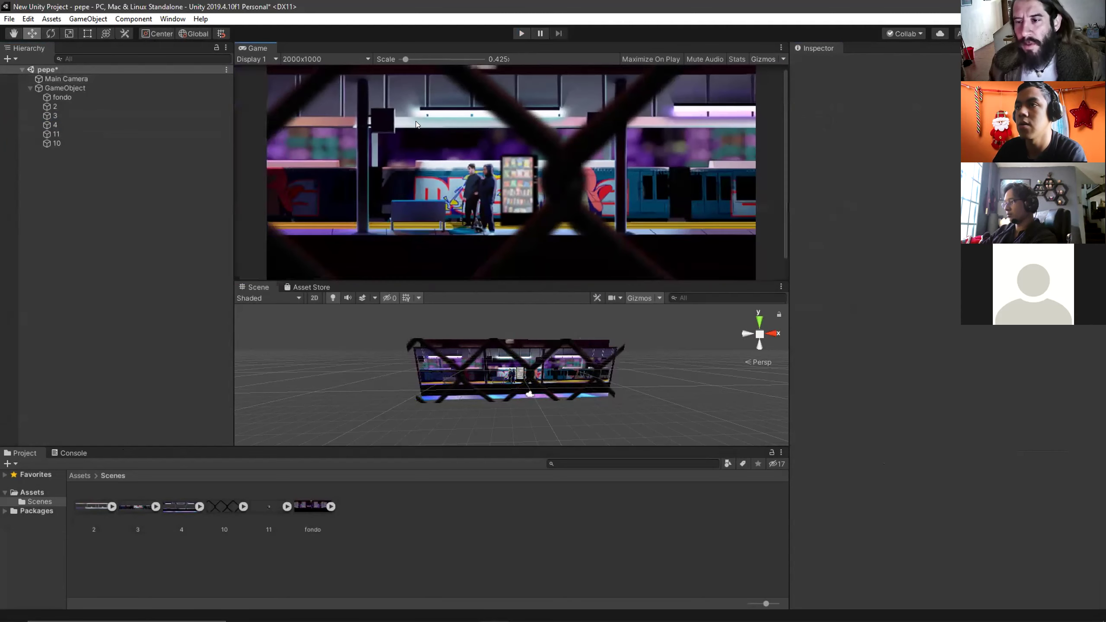
pyautogui.click(522, 34)
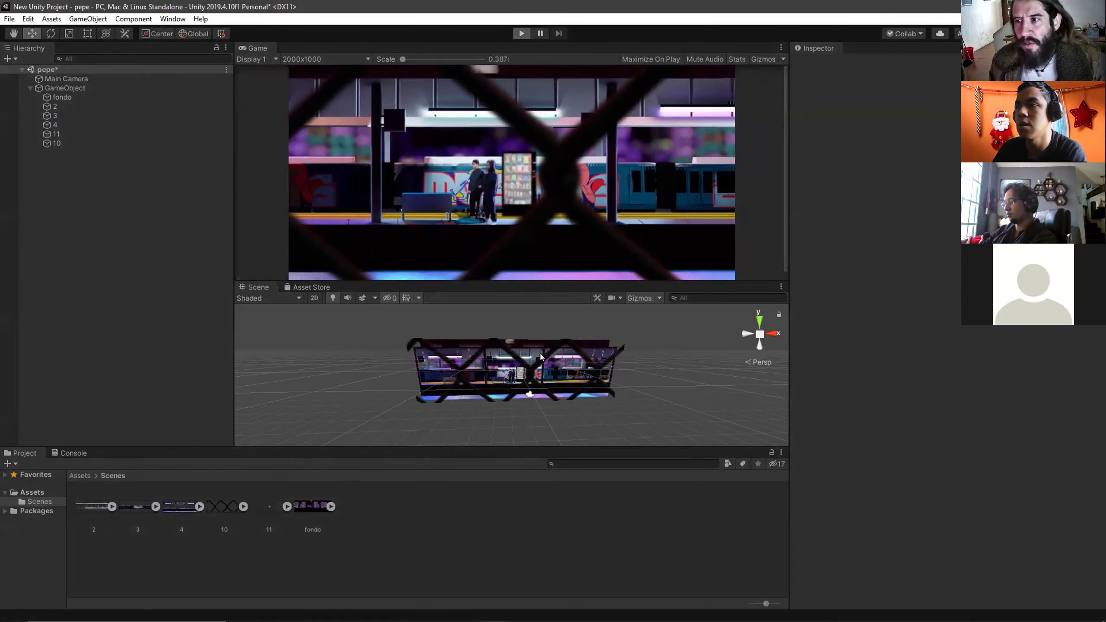
pyautogui.click(528, 391)
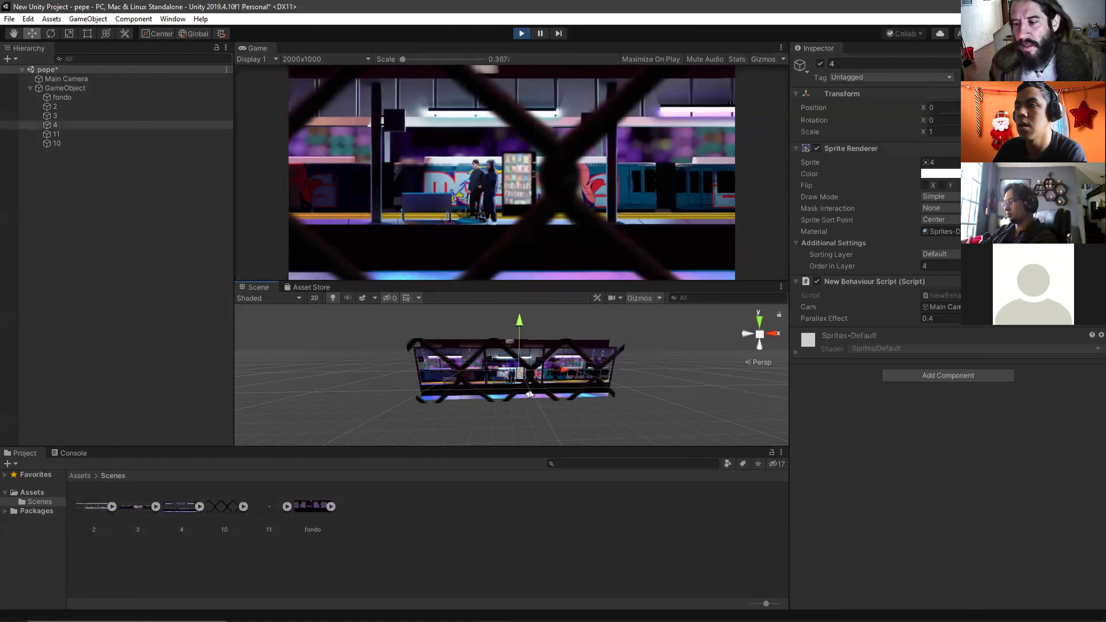
pyautogui.moveTo(536, 394)
pyautogui.mouseDown()
pyautogui.moveTo(713, 370)
pyautogui.moveTo(432, 403)
pyautogui.moveTo(666, 388)
pyautogui.moveTo(527, 394)
pyautogui.mouseUp()
pyautogui.click(523, 34)
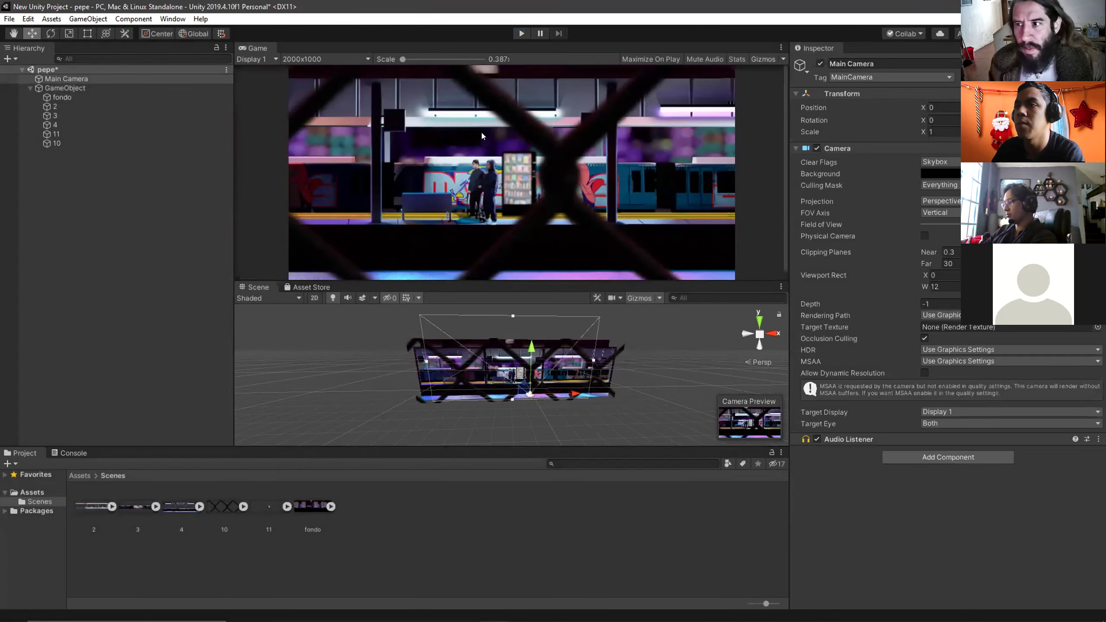
# Set the script's Parallax Effect to 0.6 on layer 2 and to 0.5 on layer 3
pyautogui.click(65, 105)
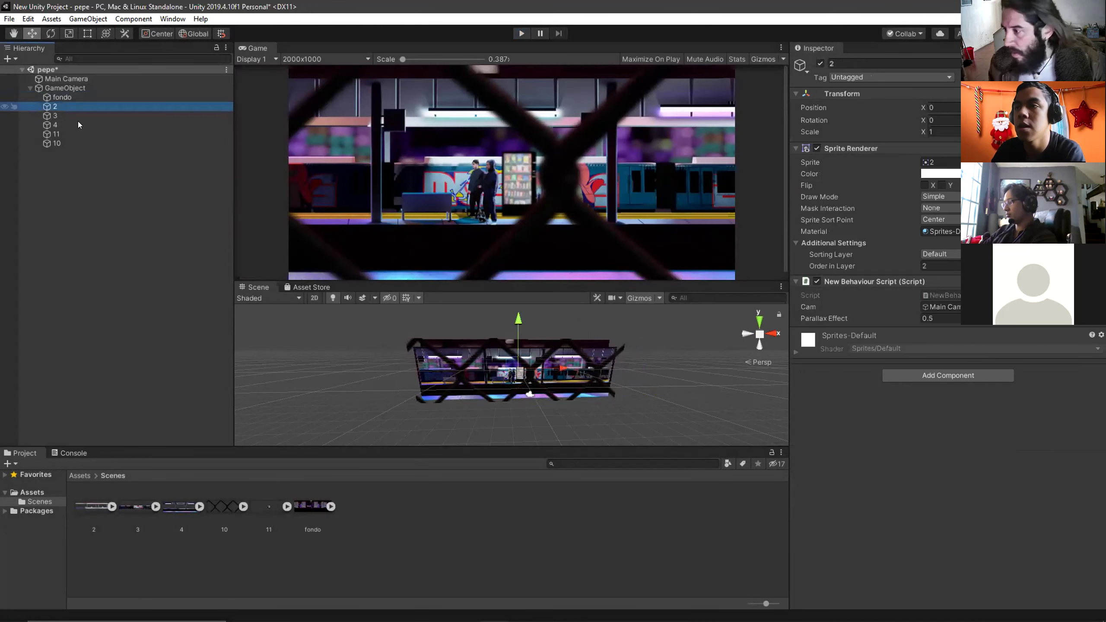
pyautogui.click(940, 319)
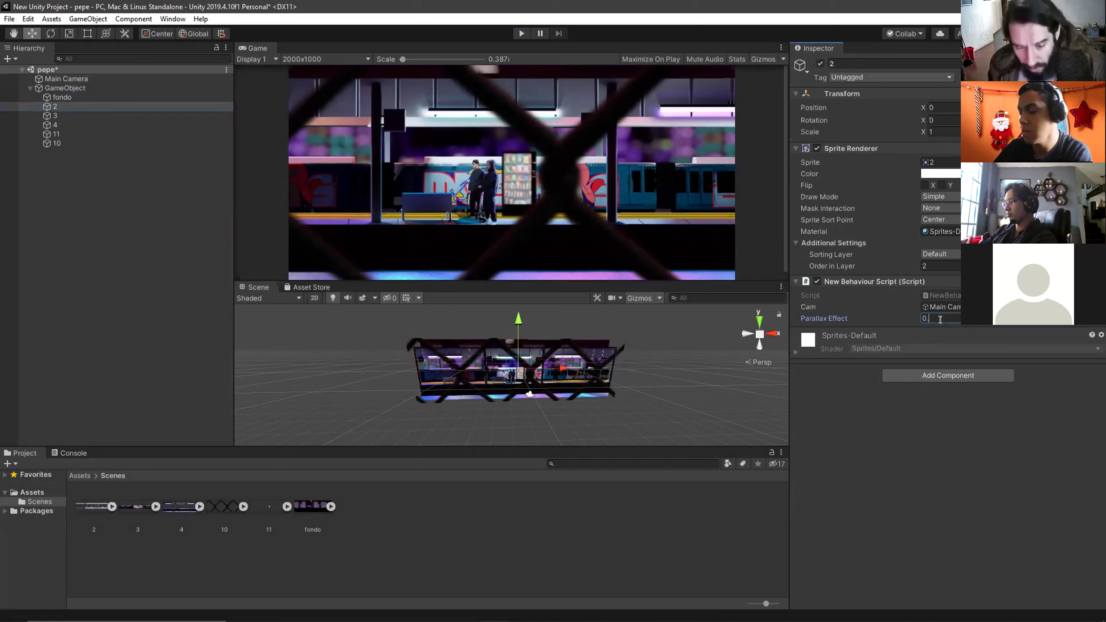
pyautogui.click(855, 416)
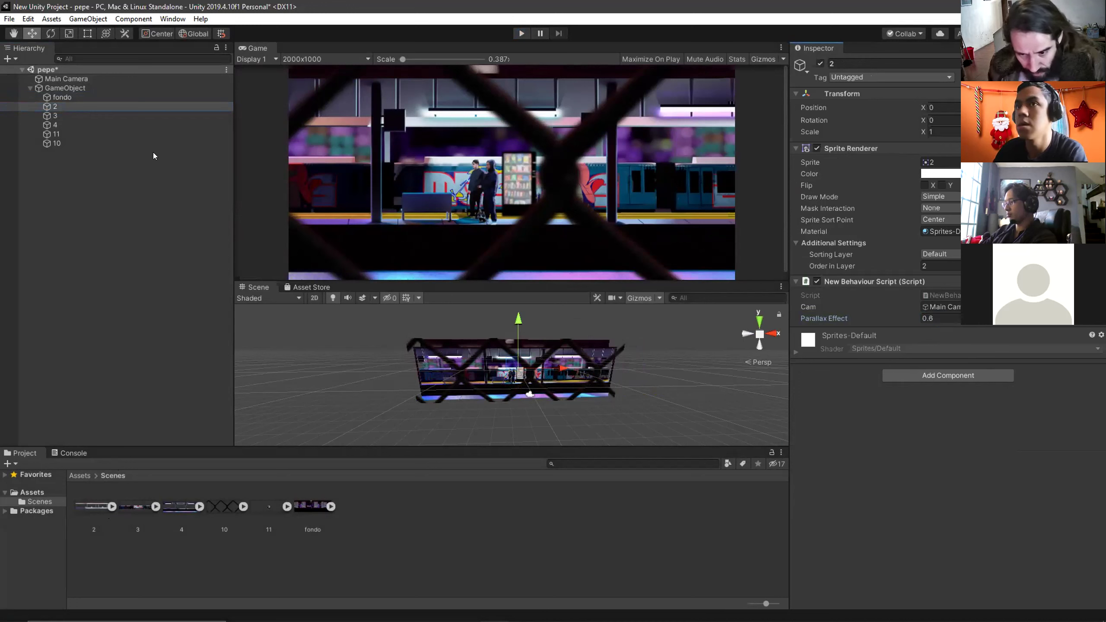
pyautogui.click(70, 115)
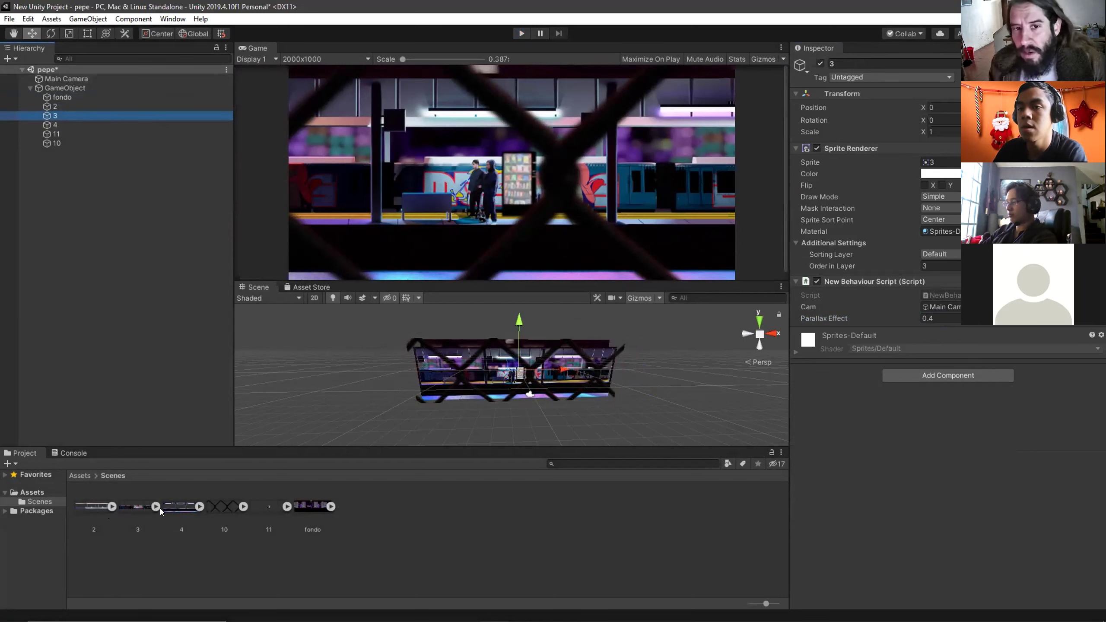
pyautogui.click(988, 322)
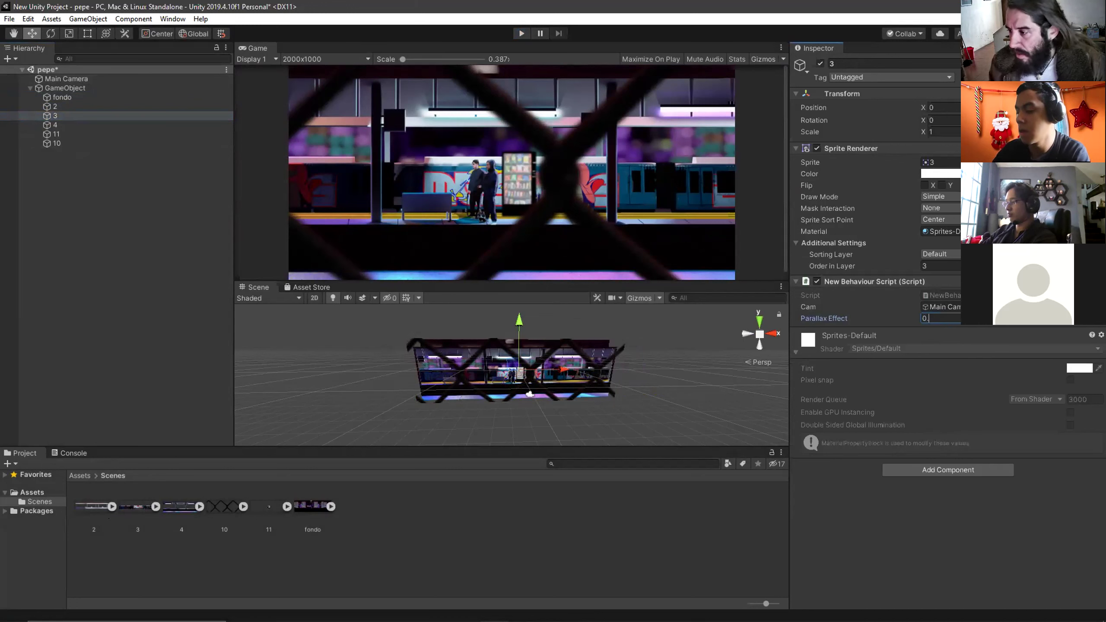
# Select layers 4 and 11 together, set their shared Parallax Effect to 0.3, and recheck the individual layers' values
pyautogui.click(69, 123)
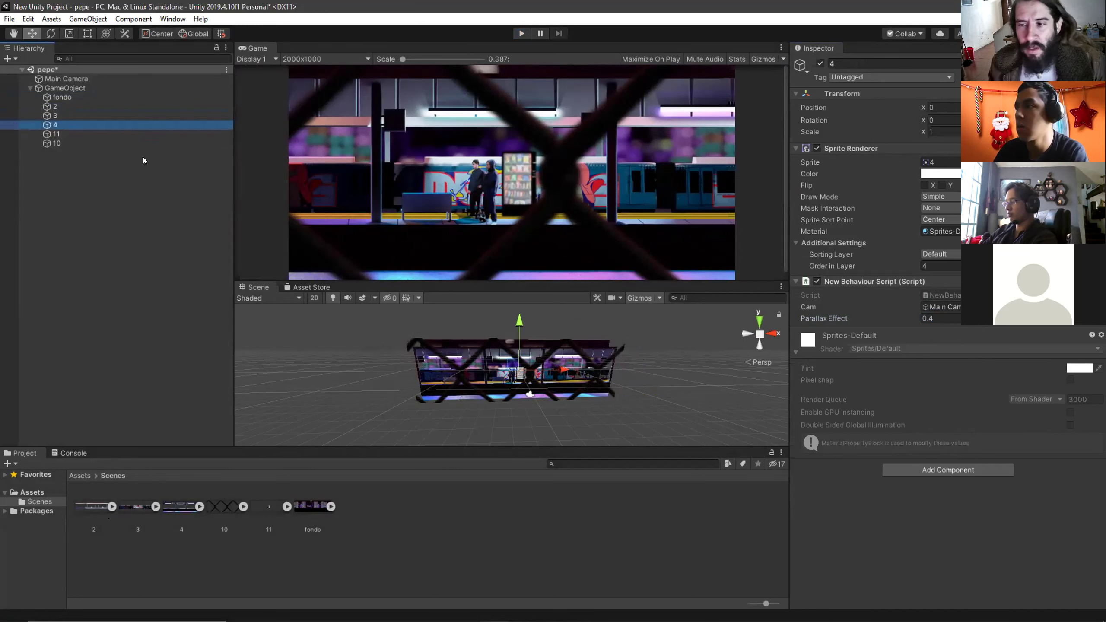
pyautogui.keyDown('ctrl'); pyautogui.click(94, 134); pyautogui.keyUp('ctrl')
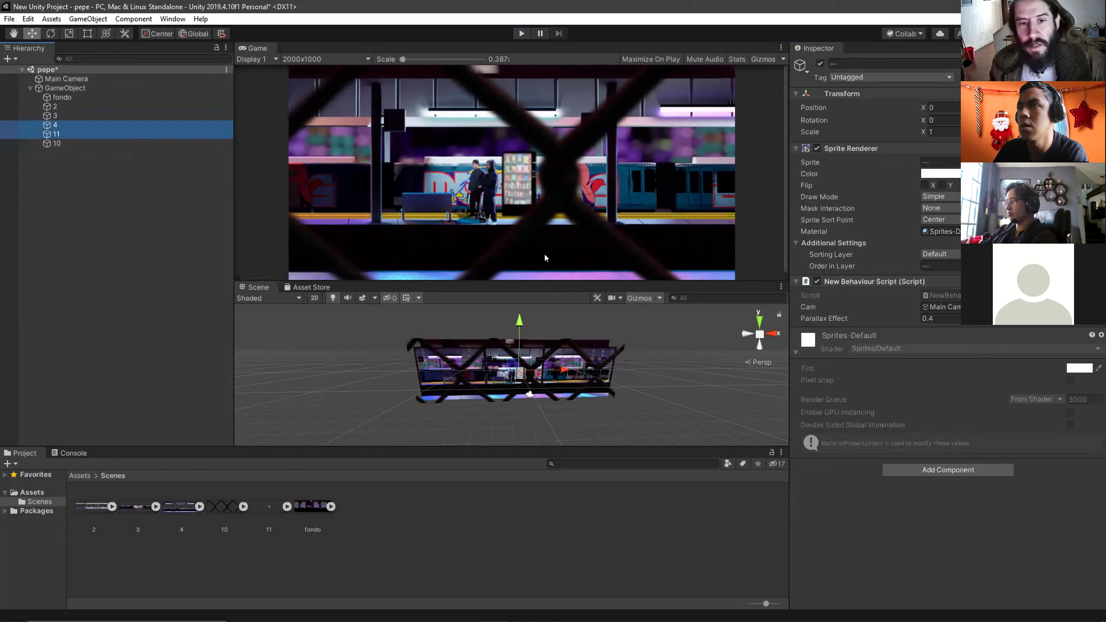
pyautogui.click(939, 318)
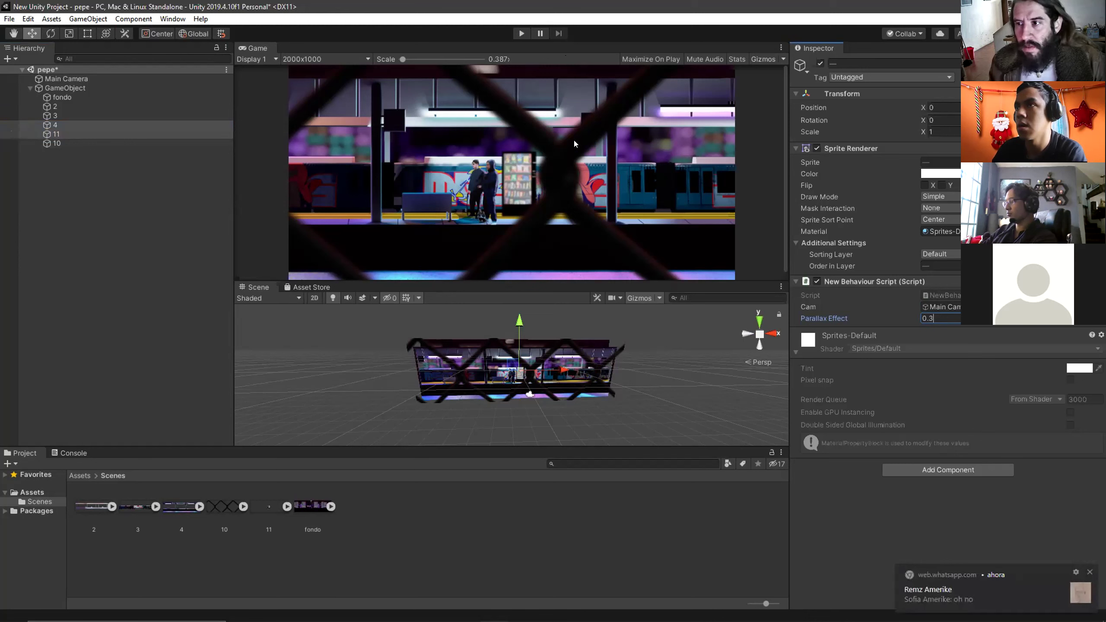
pyautogui.click(68, 134)
pyautogui.click(69, 124)
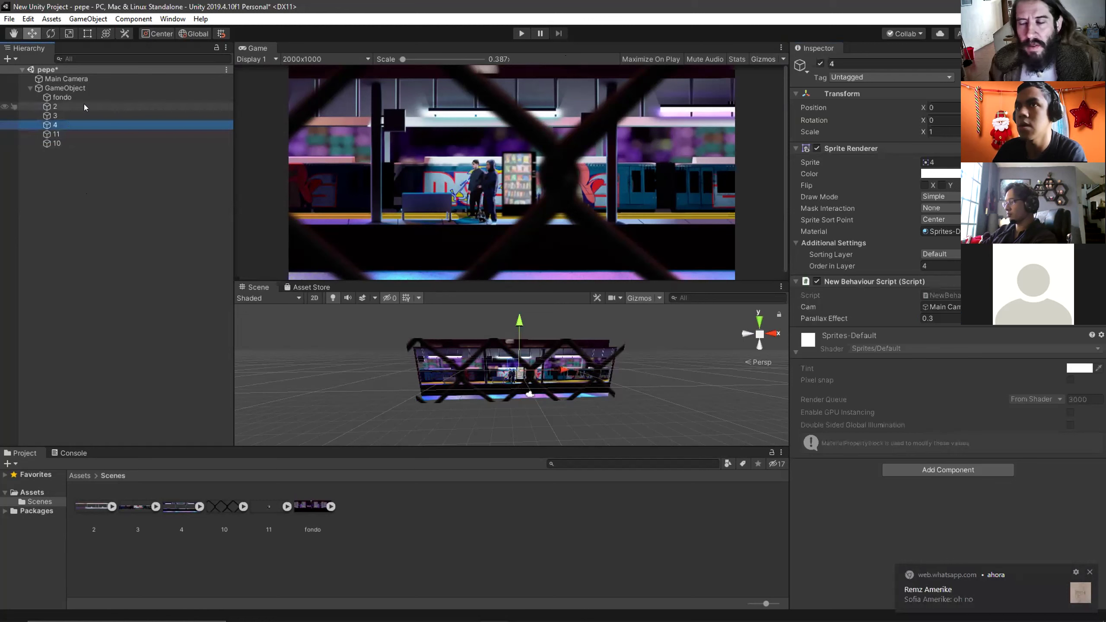
pyautogui.click(69, 116)
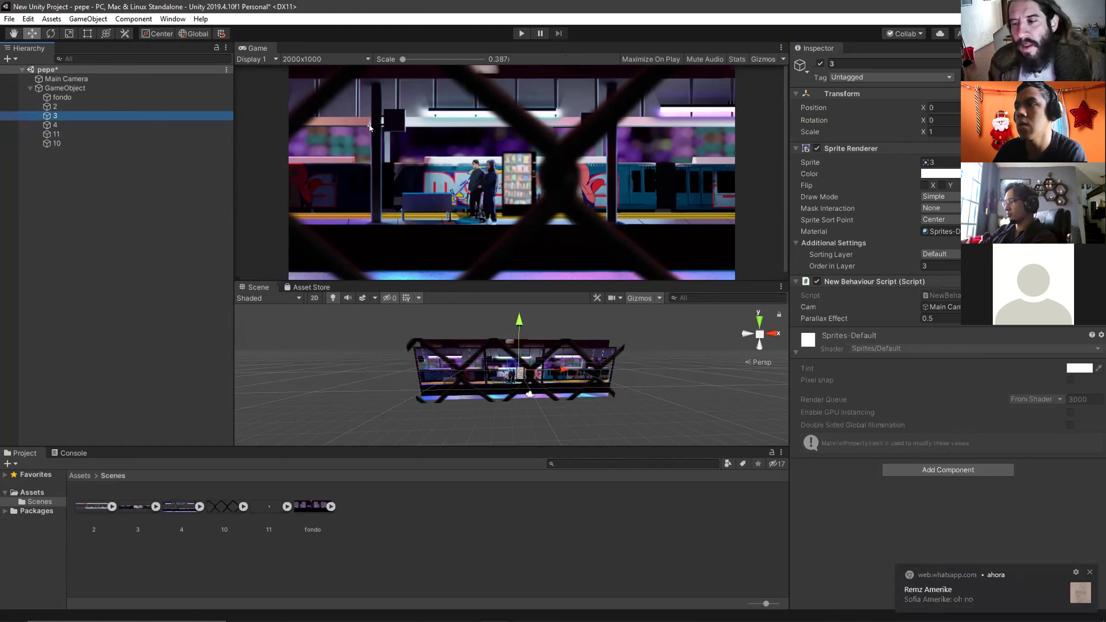
# Play the scene, select the Main Camera, and shift it sideways to about X 2.51 to check the layers' parallax
pyautogui.click(521, 34)
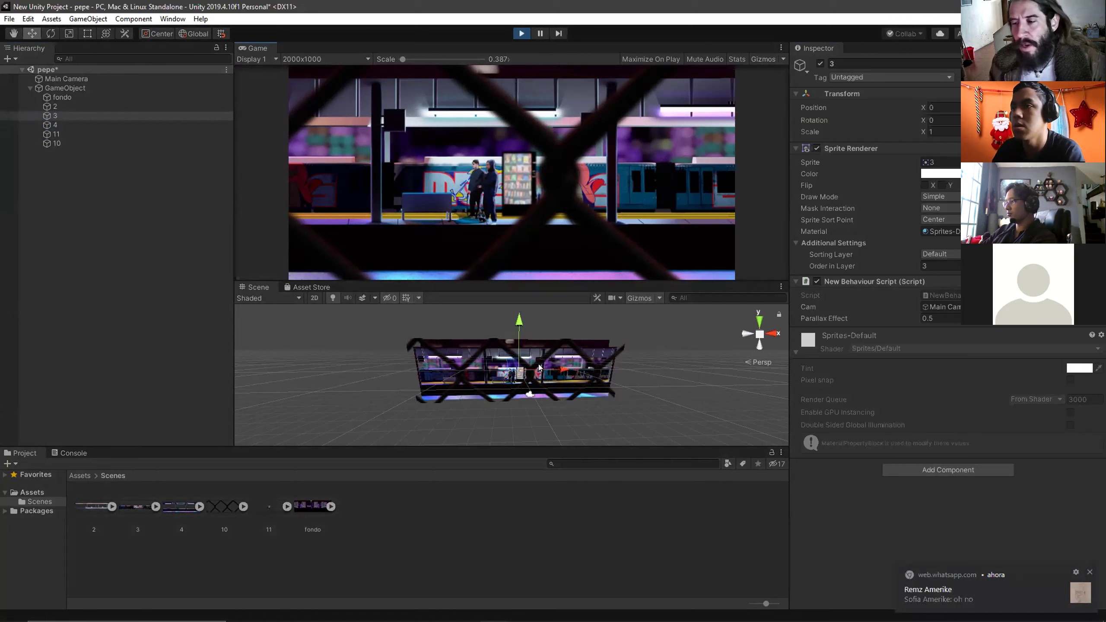
pyautogui.moveTo(566, 367); pyautogui.dragTo(565, 365)
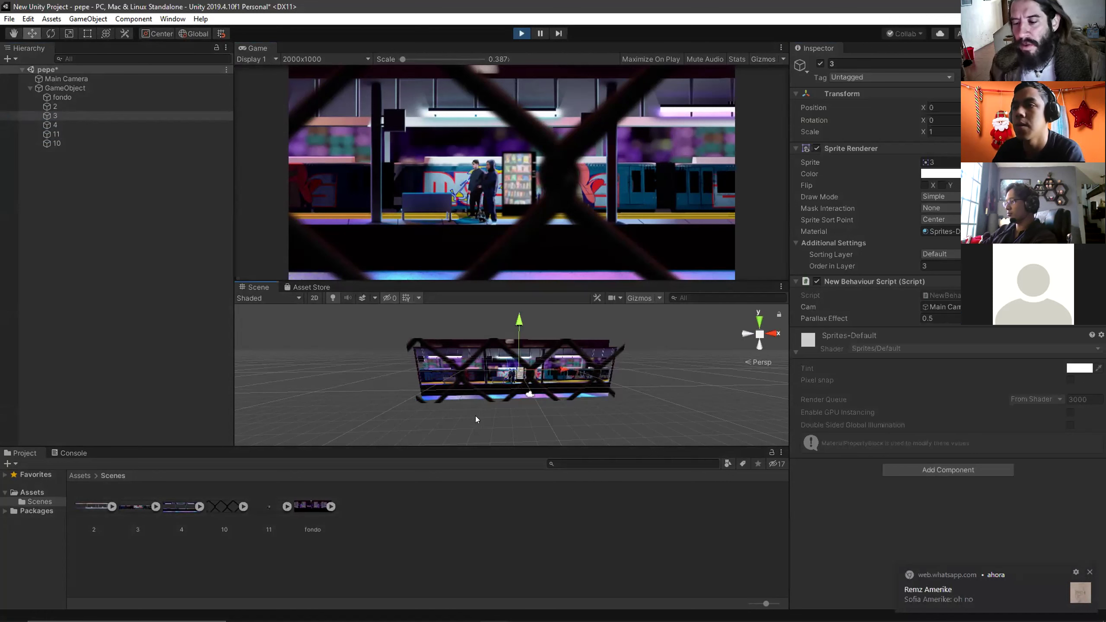
pyautogui.click(530, 391)
pyautogui.moveTo(574, 369); pyautogui.dragTo(586, 394)
pyautogui.click(529, 393)
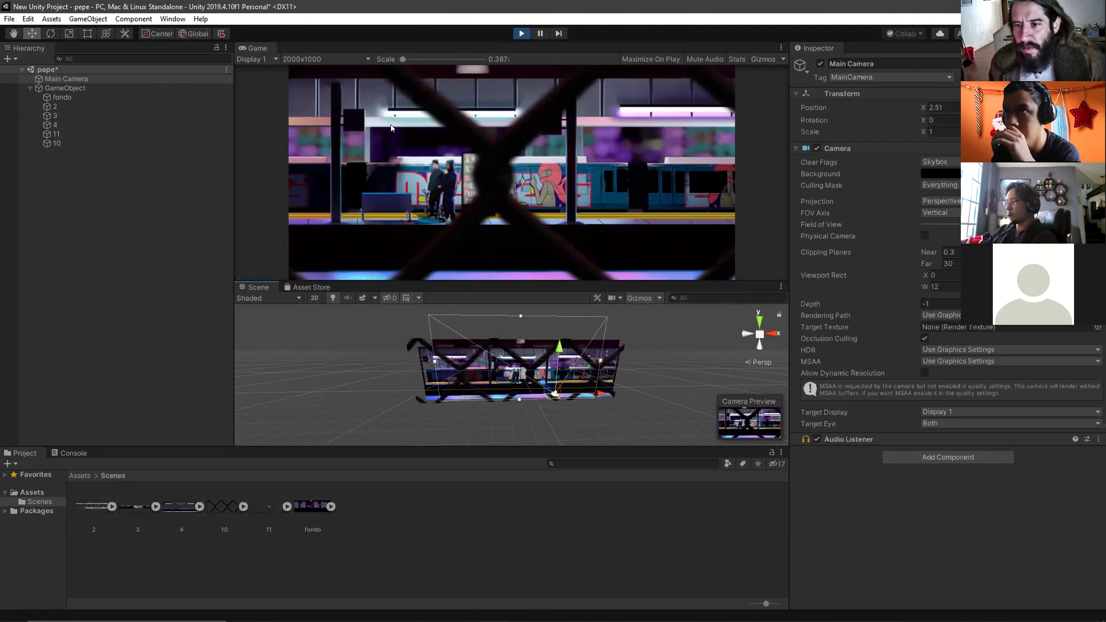
# Inspect the layered sprites up close, and shift the Main Camera back near the origin and slightly sideways to compare layer movement
pyautogui.scroll(10, 353, 327)
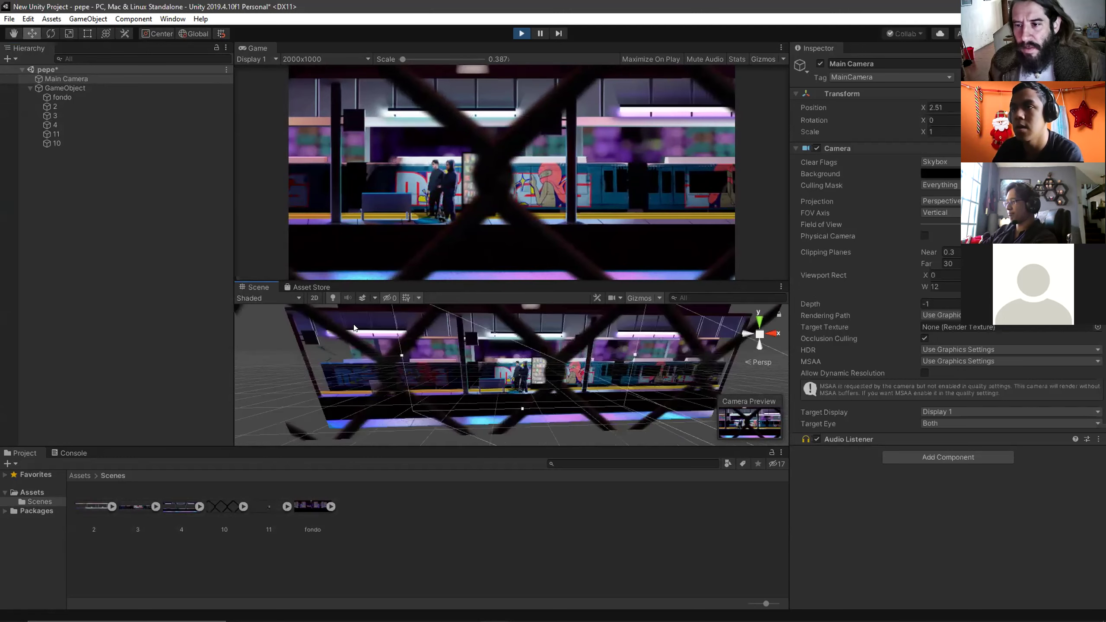
pyautogui.scroll(5, 416, 326)
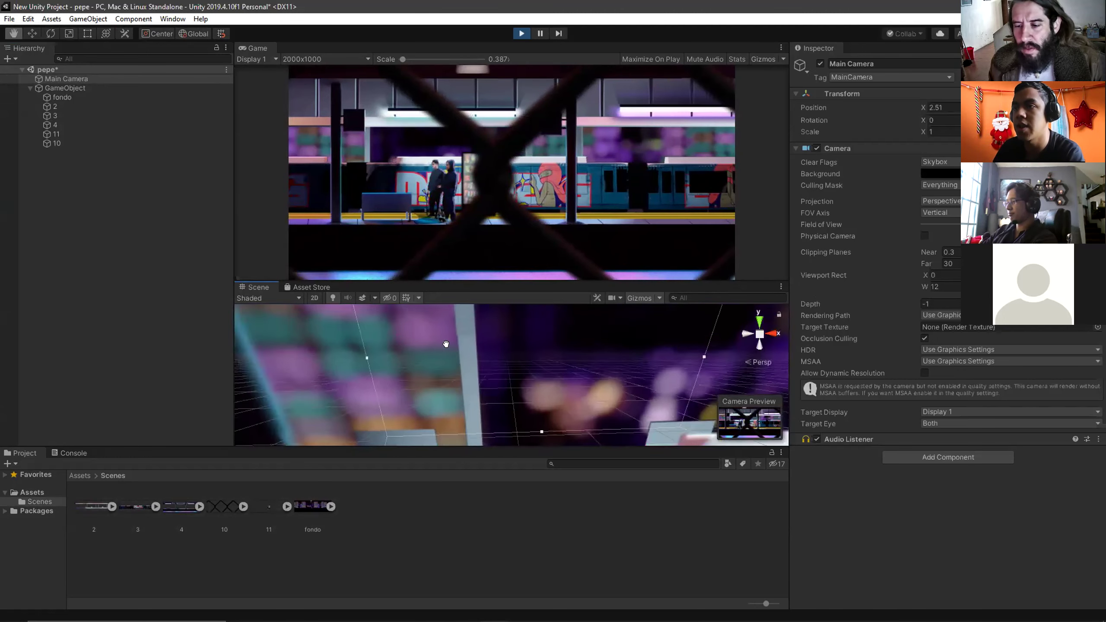
pyautogui.scroll(-15, 445, 338)
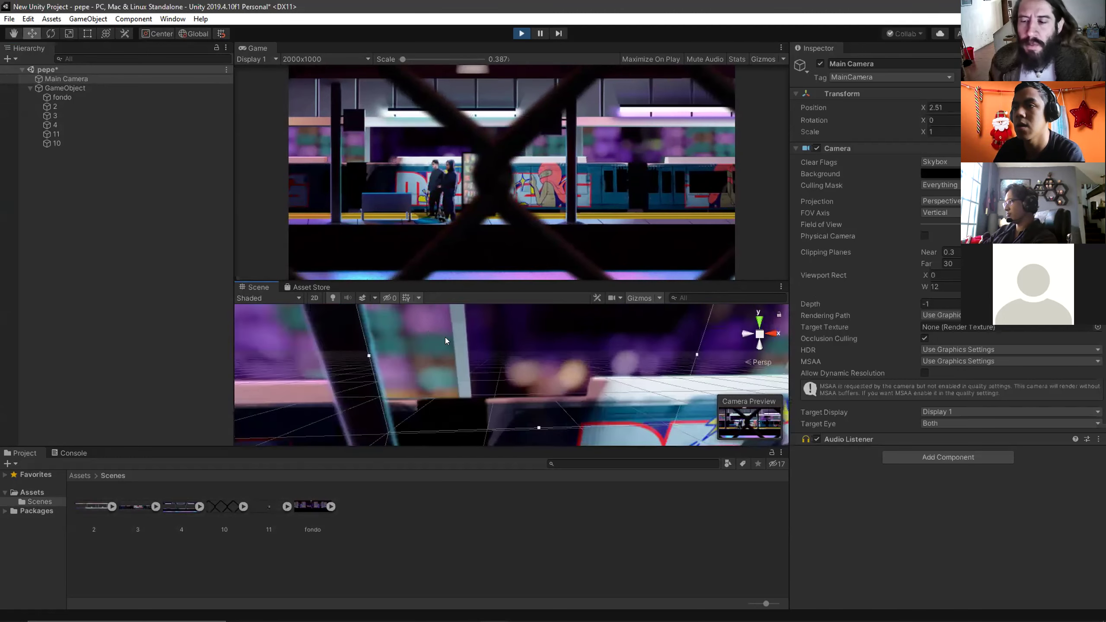
pyautogui.moveTo(490, 362); pyautogui.dragTo(492, 380)
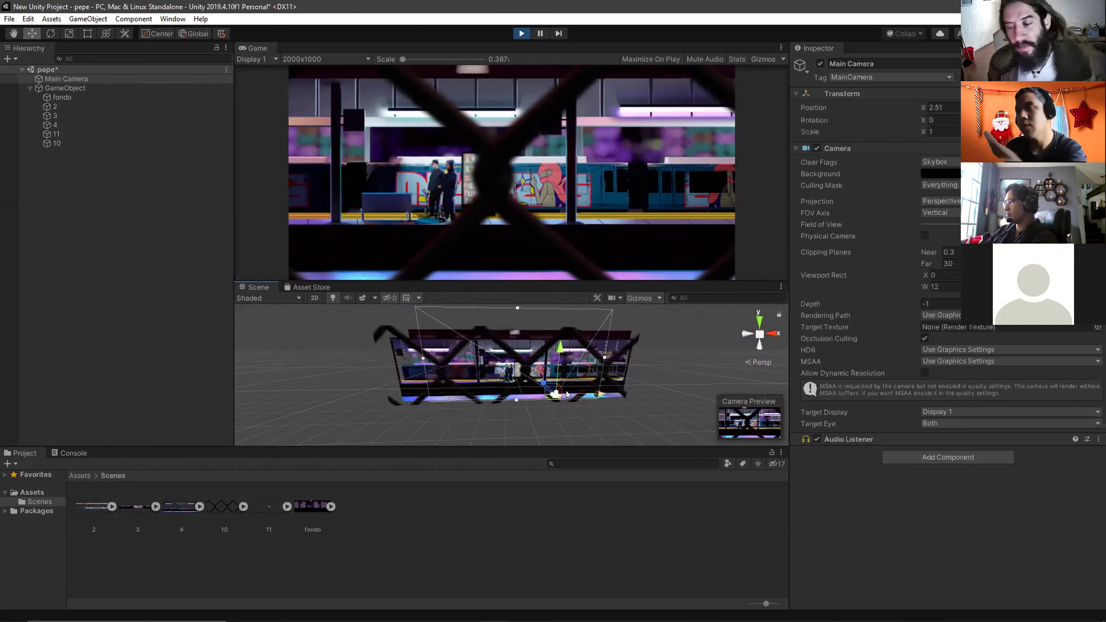
pyautogui.moveTo(596, 393); pyautogui.dragTo(555, 401)
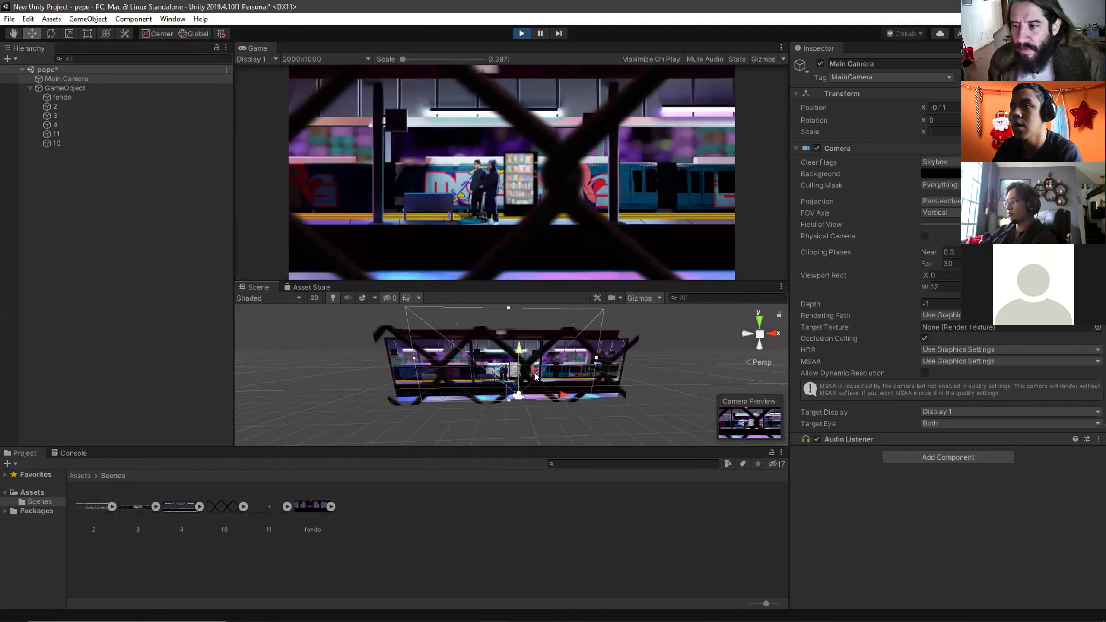
pyautogui.moveTo(559, 393); pyautogui.dragTo(568, 394)
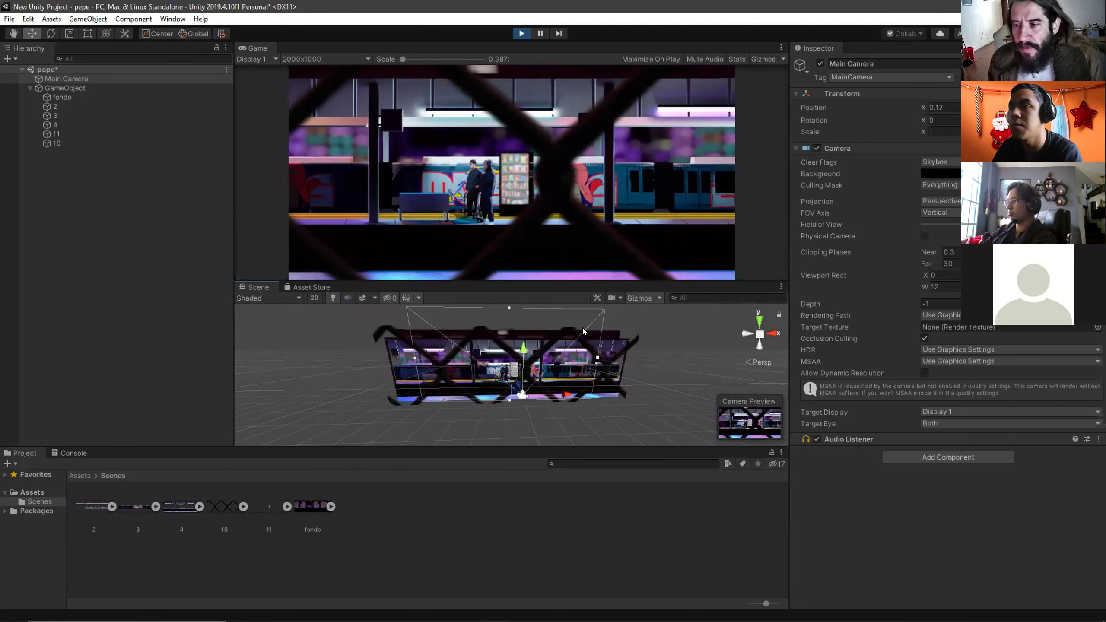
pyautogui.moveTo(556, 394)
pyautogui.mouseDown()
pyautogui.moveTo(642, 389)
pyautogui.moveTo(436, 399)
pyautogui.moveTo(640, 387)
pyautogui.moveTo(517, 386)
pyautogui.moveTo(632, 401)
pyautogui.moveTo(721, 391)
pyautogui.moveTo(435, 401)
pyautogui.moveTo(675, 386)
pyautogui.moveTo(438, 400)
pyautogui.moveTo(619, 386)
pyautogui.moveTo(435, 381)
pyautogui.moveTo(574, 375)
pyautogui.moveTo(397, 383)
pyautogui.moveTo(617, 406)
pyautogui.moveTo(427, 410)
pyautogui.moveTo(581, 417)
pyautogui.moveTo(489, 410)
pyautogui.moveTo(633, 409)
pyautogui.moveTo(401, 396)
pyautogui.moveTo(686, 391)
pyautogui.moveTo(387, 391)
pyautogui.moveTo(462, 400)
pyautogui.moveTo(688, 392)
pyautogui.moveTo(327, 401)
pyautogui.moveTo(674, 411)
pyautogui.moveTo(336, 407)
pyautogui.moveTo(365, 397)
pyautogui.moveTo(590, 419)
pyautogui.moveTo(545, 418)
pyautogui.moveTo(558, 408)
pyautogui.moveTo(539, 403)
pyautogui.moveTo(520, 411)
pyautogui.moveTo(565, 390)
pyautogui.mouseUp()
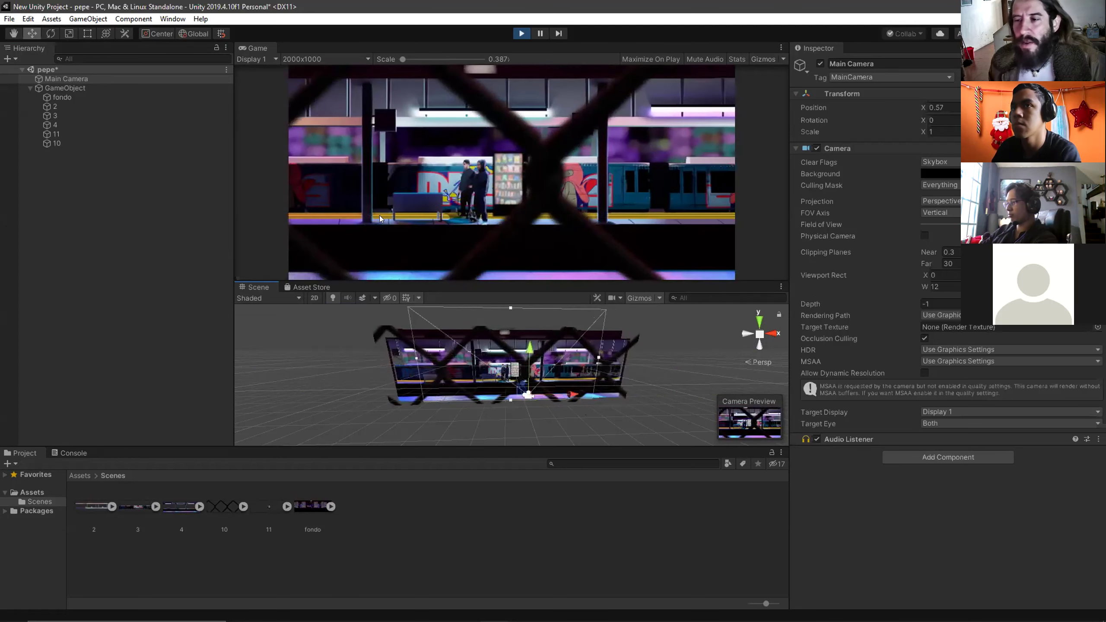
# Move and rotate the Main Camera freely with the Transform tool to test the parallax from other angles, and exit play mode
pyautogui.click(104, 35)
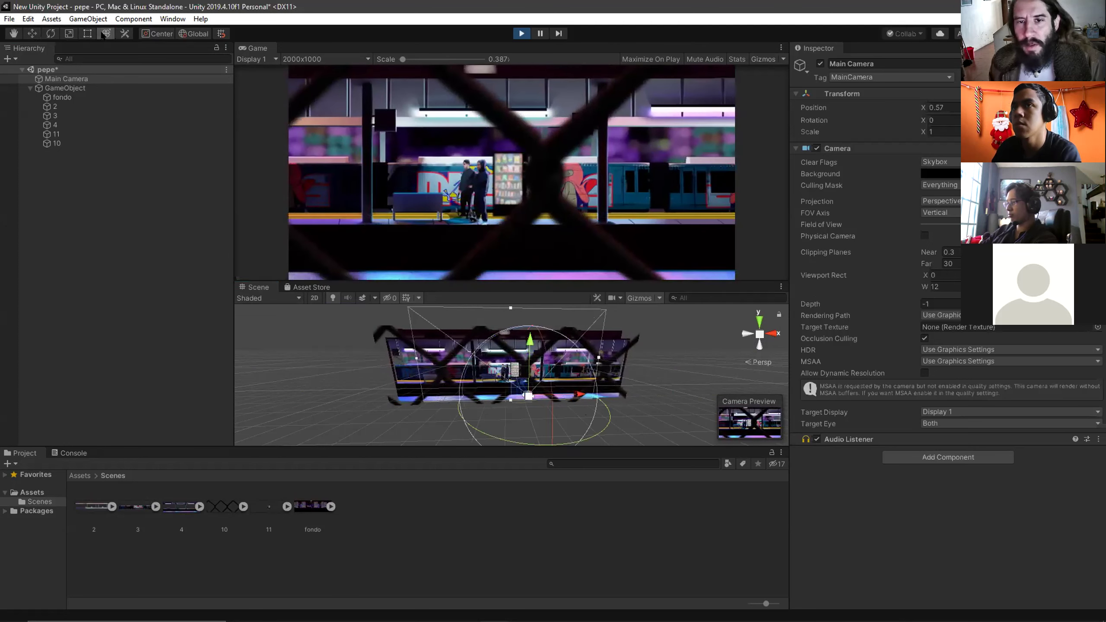
pyautogui.moveTo(482, 429)
pyautogui.mouseDown()
pyautogui.moveTo(452, 364)
pyautogui.moveTo(480, 426)
pyautogui.moveTo(563, 434)
pyautogui.moveTo(491, 432)
pyautogui.mouseUp()
pyautogui.moveTo(547, 351)
pyautogui.mouseDown()
pyautogui.moveTo(544, 318)
pyautogui.moveTo(539, 371)
pyautogui.moveTo(541, 360)
pyautogui.mouseUp()
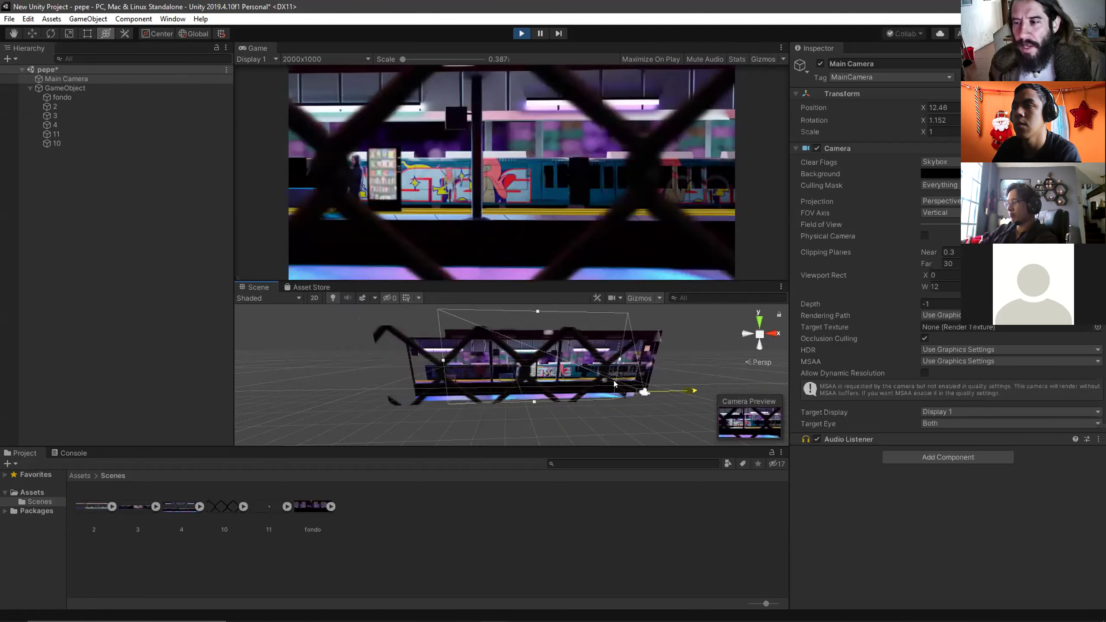
pyautogui.moveTo(464, 431); pyautogui.dragTo(525, 429)
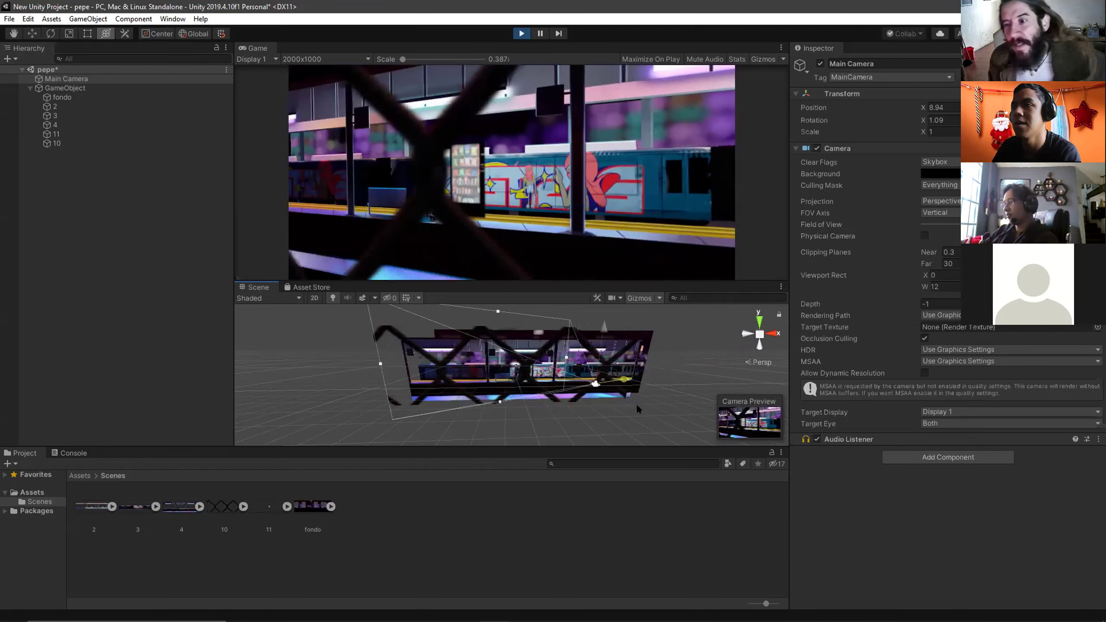
pyautogui.moveTo(538, 418); pyautogui.dragTo(565, 402)
pyautogui.scroll(-2, 453, 397)
pyautogui.moveTo(422, 392); pyautogui.dragTo(484, 483)
pyautogui.scroll(-5, 602, 367)
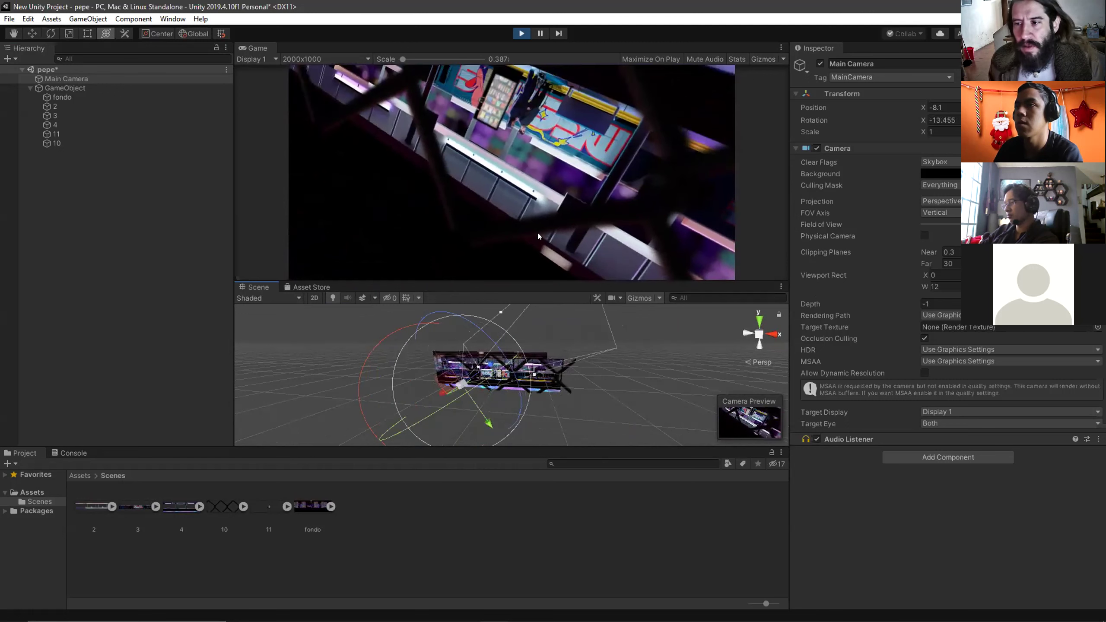
pyautogui.click(520, 33)
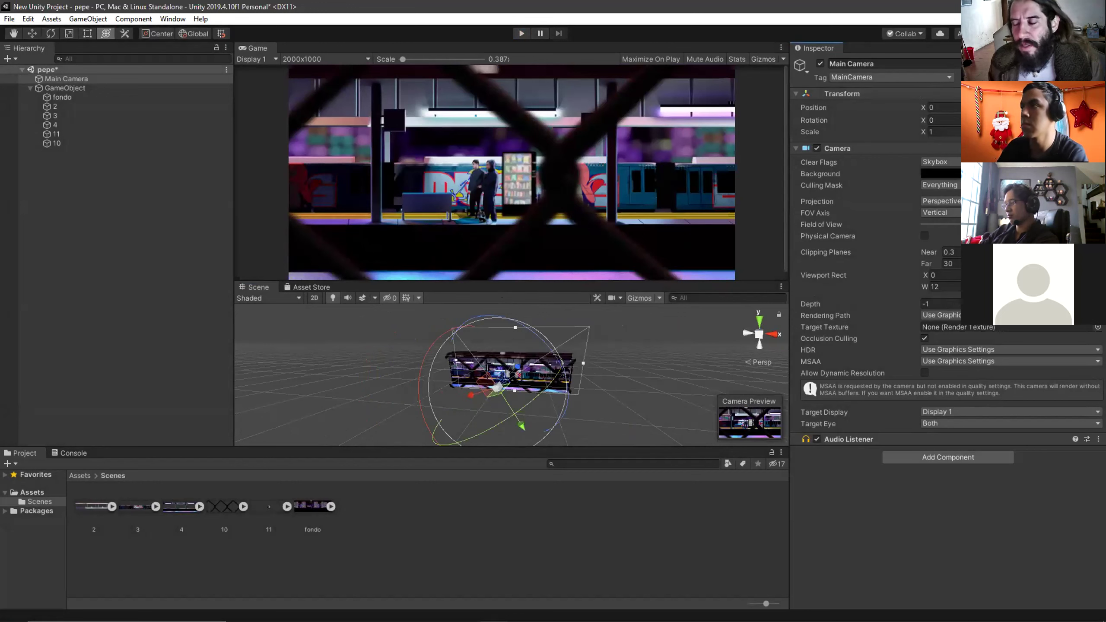
# Adjust the Main Camera's Y position slightly to raise it, and reselect the camera
pyautogui.moveTo(985, 108); pyautogui.dragTo(997, 107)
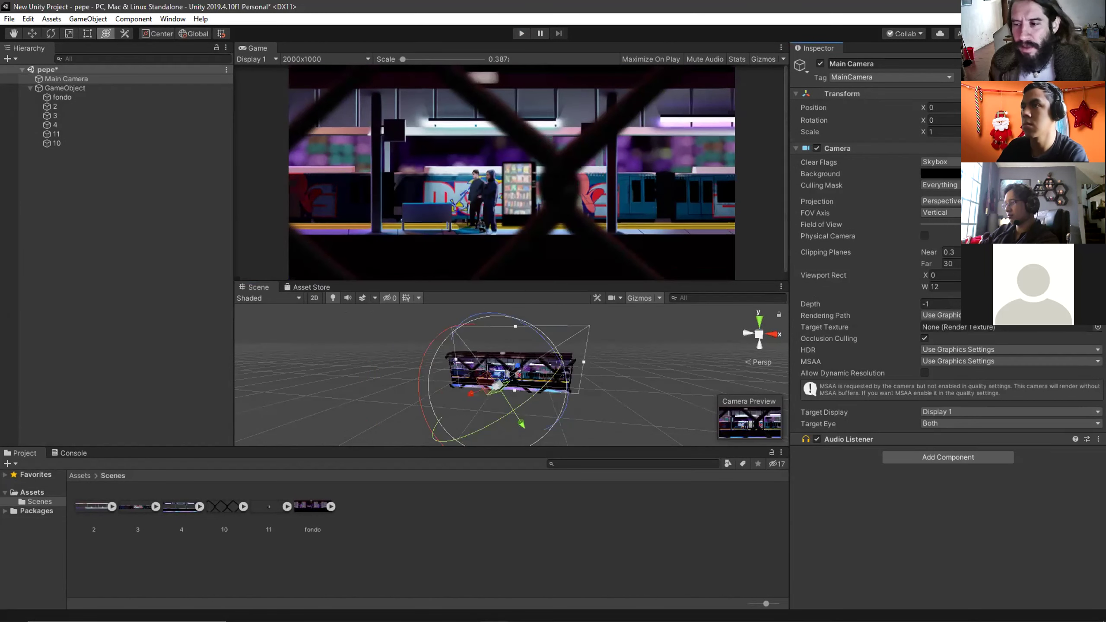
pyautogui.click(61, 88)
pyautogui.click(58, 79)
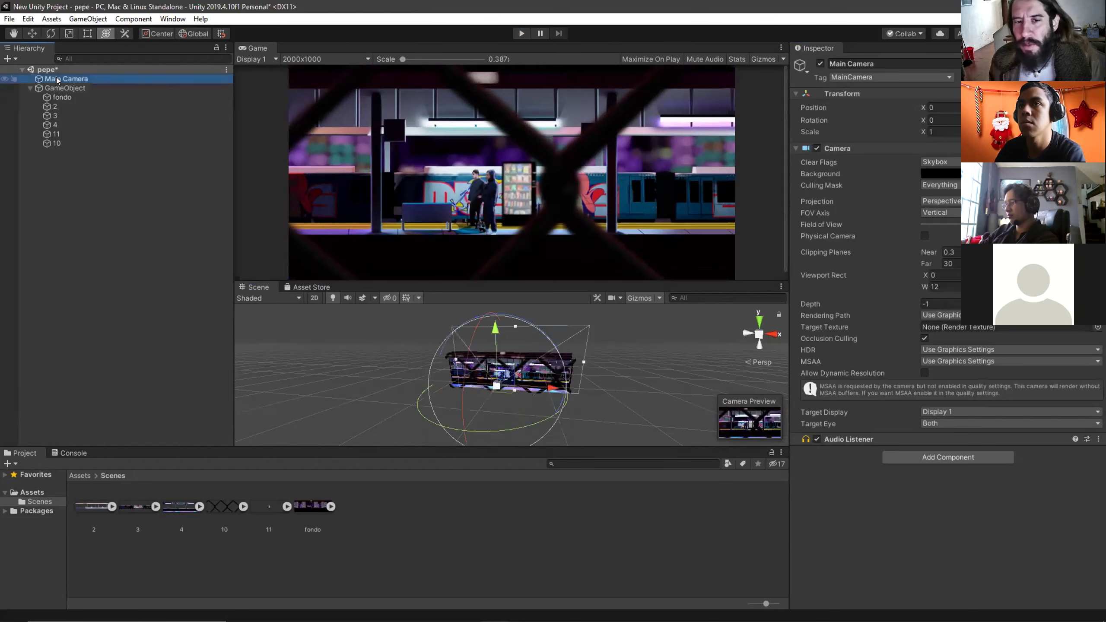
# Outside play mode, slide the Main Camera along X to about -2.48 and back to about 0.52 to compare the layers
pyautogui.moveTo(553, 392); pyautogui.dragTo(536, 391)
pyautogui.scroll(-3, 535, 388)
pyautogui.moveTo(417, 396); pyautogui.dragTo(539, 390)
pyautogui.scroll(4, 556, 383)
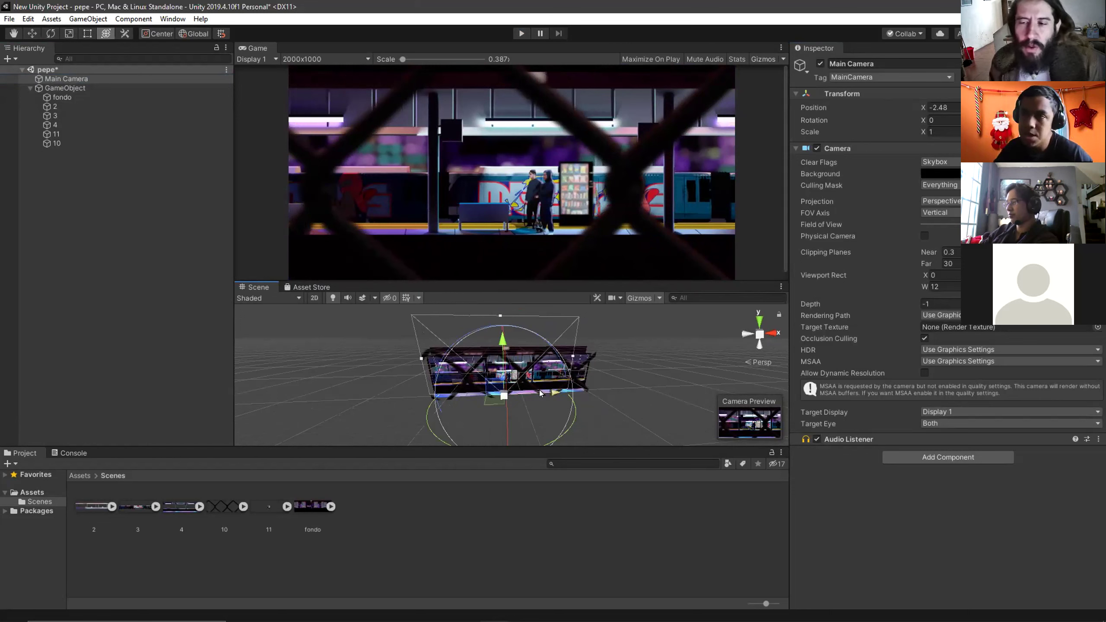
pyautogui.moveTo(539, 390)
pyautogui.mouseDown()
pyautogui.moveTo(501, 399)
pyautogui.moveTo(626, 370)
pyautogui.moveTo(555, 397)
pyautogui.mouseUp()
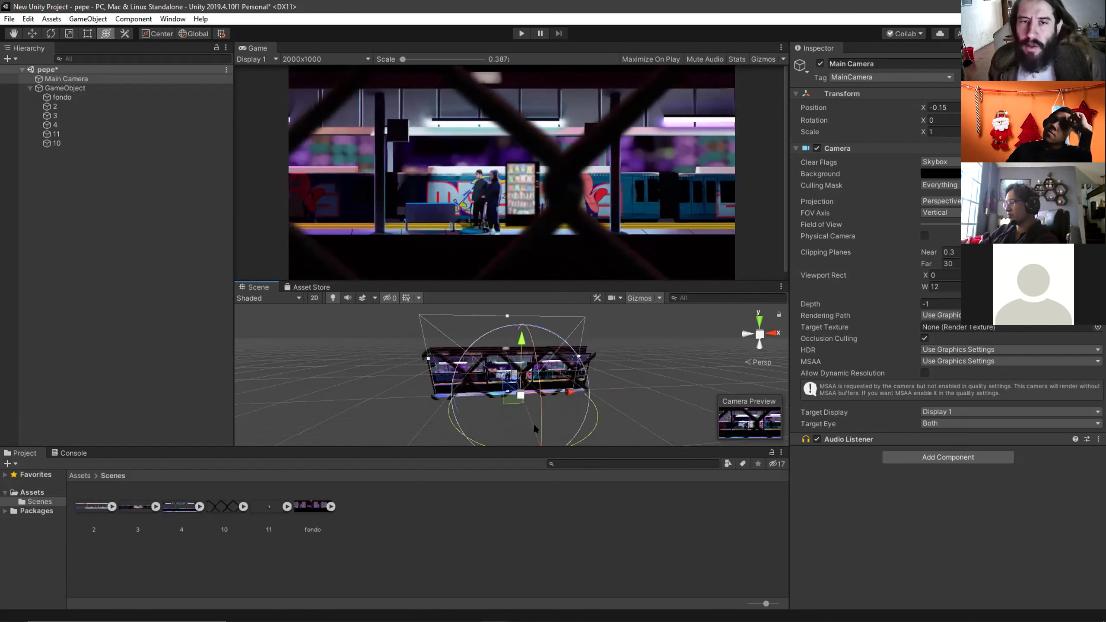
pyautogui.moveTo(557, 398); pyautogui.dragTo(568, 383)
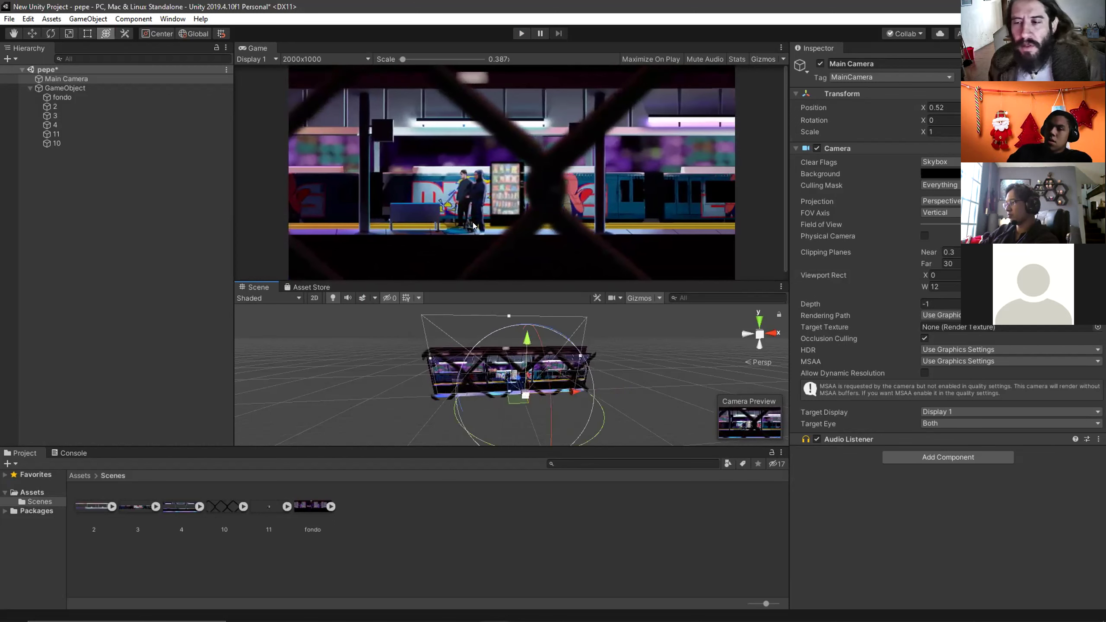
# Try shifting sprite layer 4 sideways to about X 4.91 in the scene
pyautogui.scroll(2, 473, 222)
pyautogui.press('f')
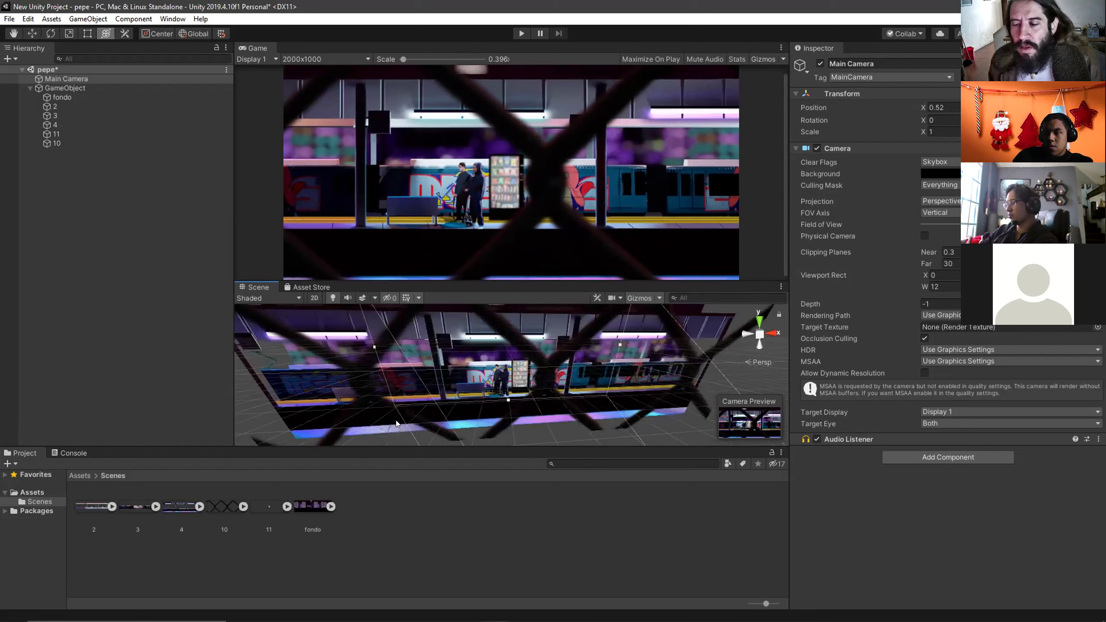
pyautogui.scroll(-5, 396, 424)
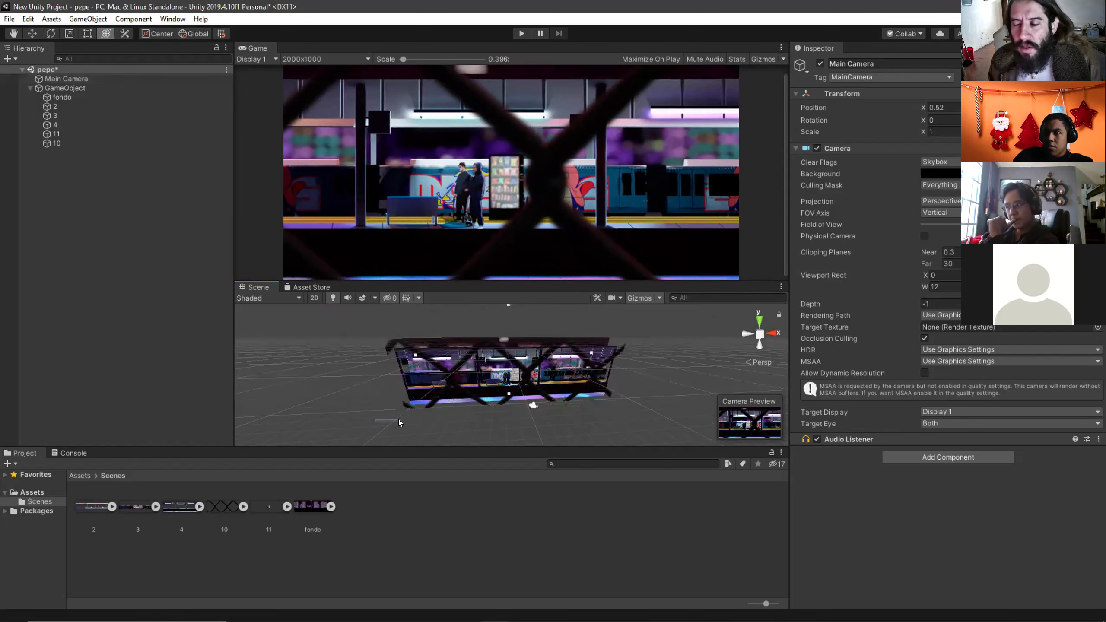
pyautogui.moveTo(398, 419); pyautogui.dragTo(402, 419)
pyautogui.click(465, 393)
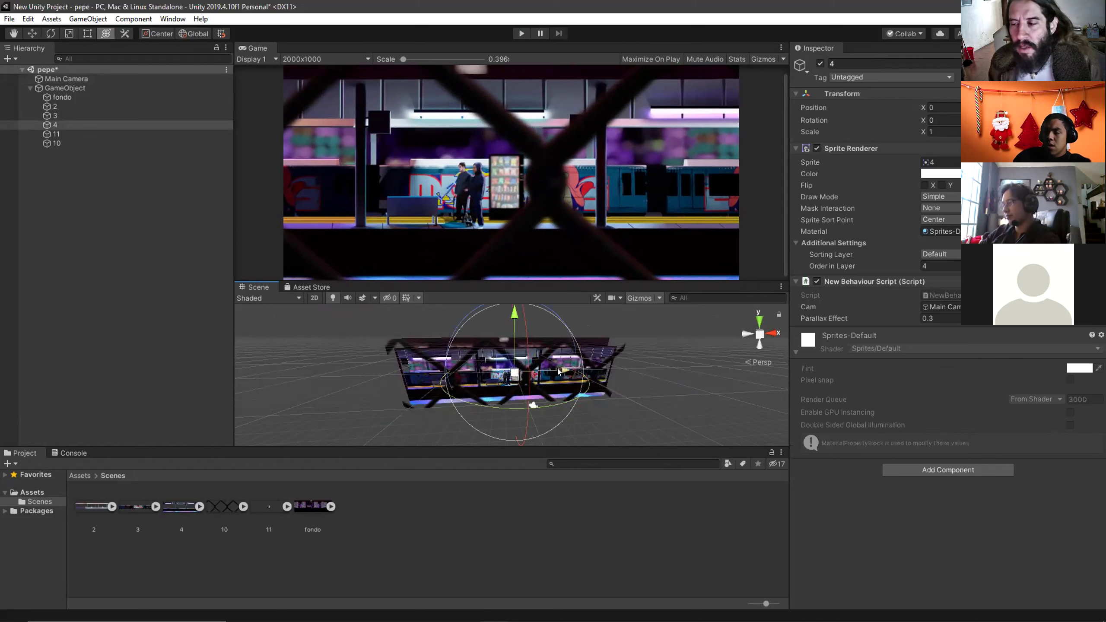
pyautogui.moveTo(558, 370); pyautogui.dragTo(587, 372)
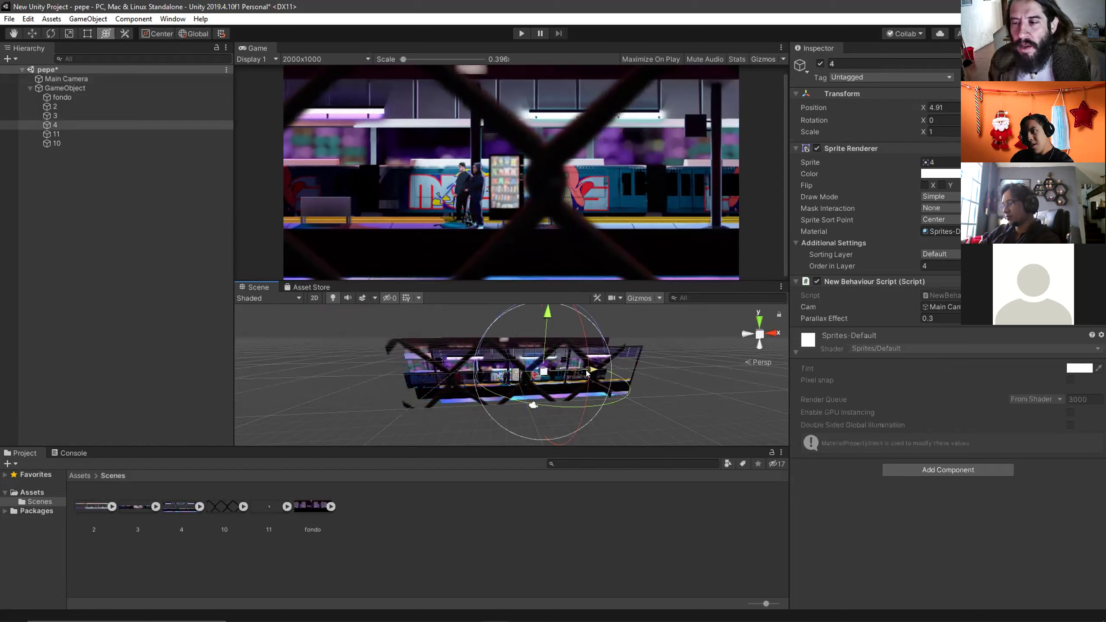
pyautogui.click(629, 371)
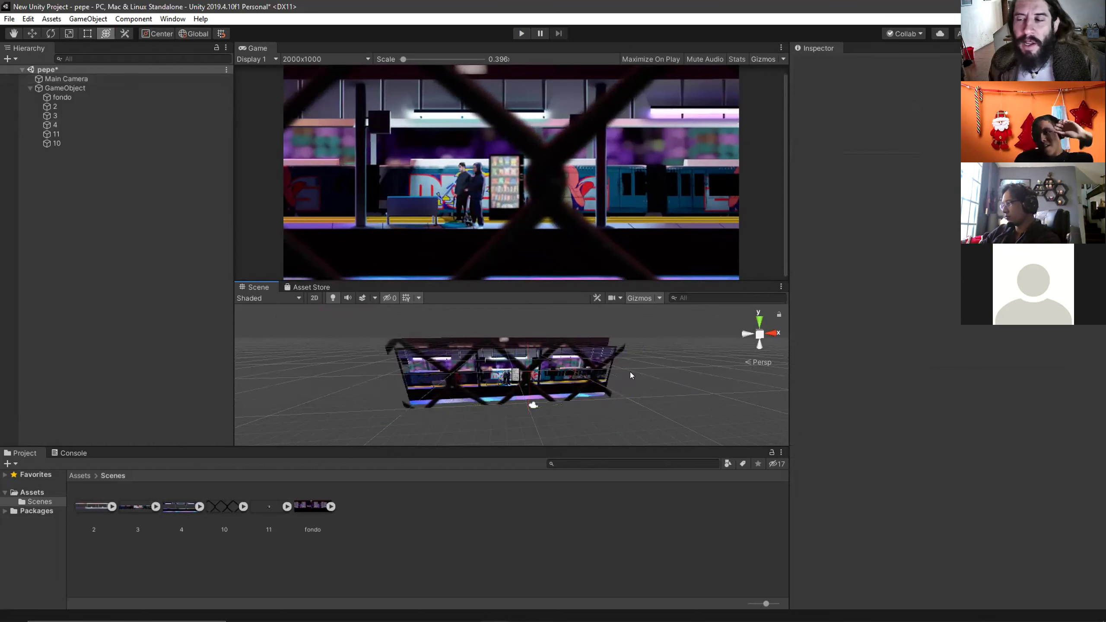
# Slide the Main Camera sideways to about X -4.43 and back to about X -0.18 to examine the framing of the layers
pyautogui.click(533, 405)
pyautogui.moveTo(572, 407); pyautogui.dragTo(524, 435)
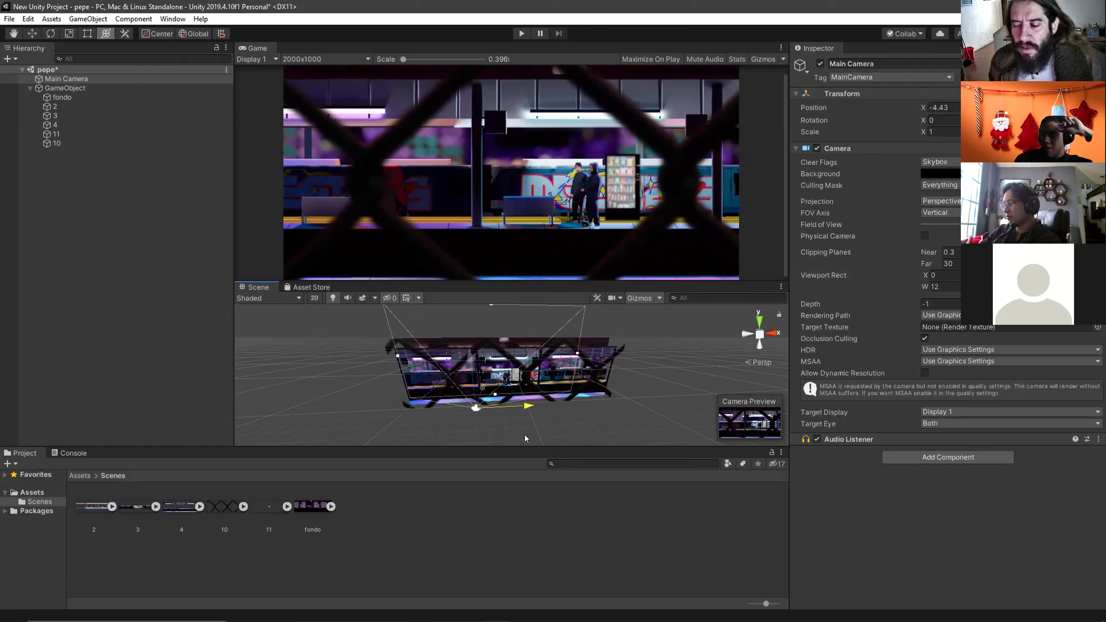
pyautogui.moveTo(524, 434); pyautogui.dragTo(571, 433)
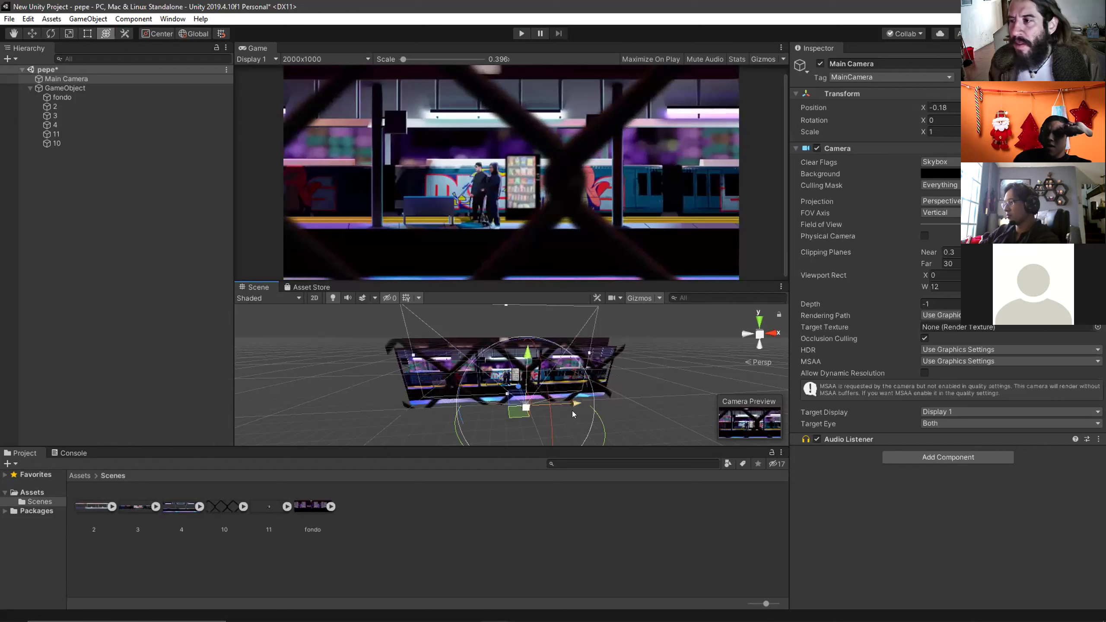
pyautogui.scroll(-5, 370, 390)
pyautogui.scroll(4, 393, 375)
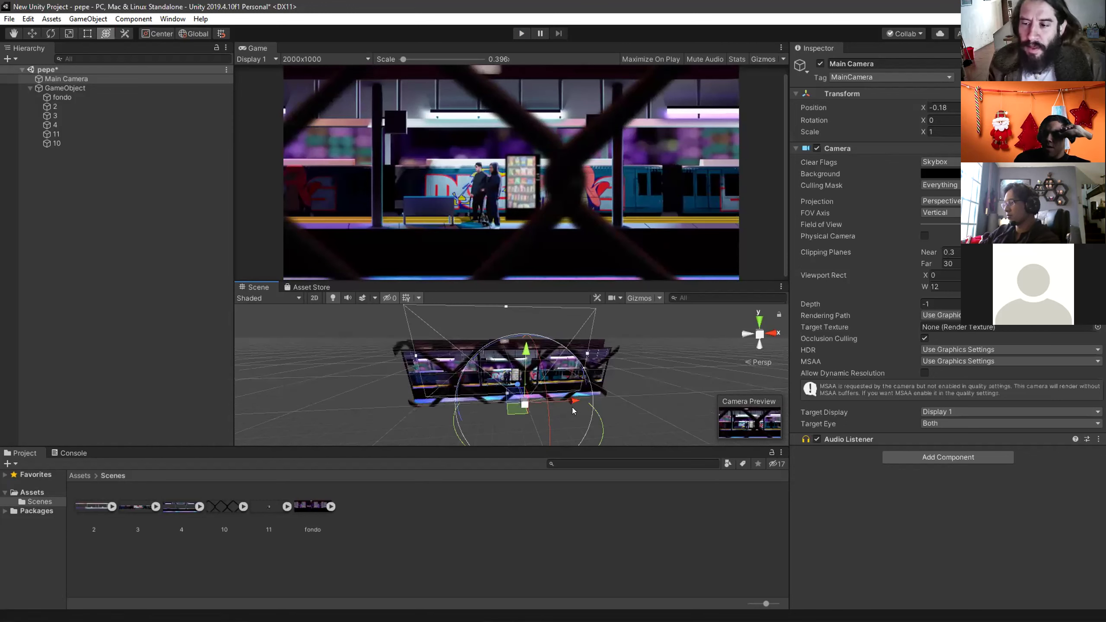
# Slide the Main Camera to about X 2.79, across to about X -6.3, and settle it at about X -0.77
pyautogui.moveTo(574, 402); pyautogui.dragTo(613, 392)
pyautogui.moveTo(591, 393); pyautogui.dragTo(600, 391)
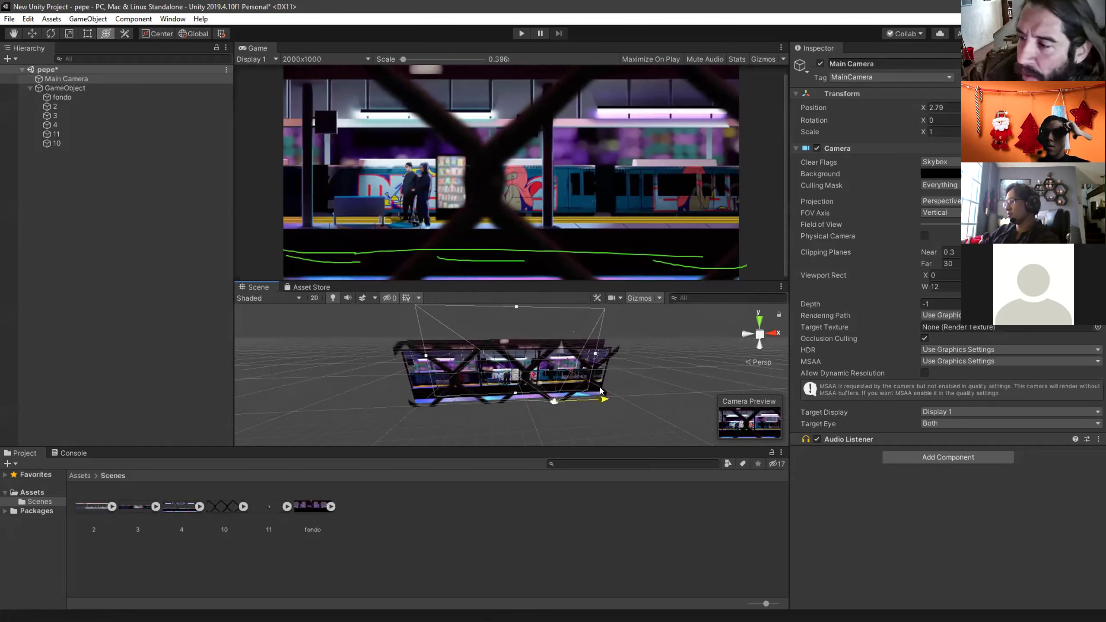
pyautogui.moveTo(600, 387); pyautogui.dragTo(600, 388)
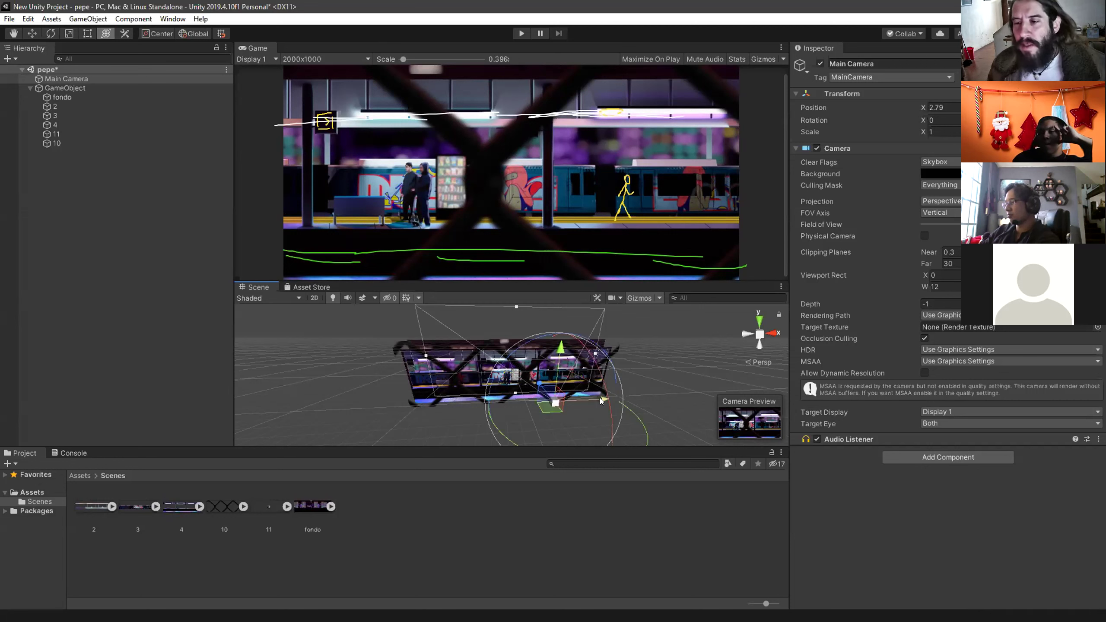
pyautogui.moveTo(599, 398)
pyautogui.mouseDown()
pyautogui.moveTo(589, 397)
pyautogui.moveTo(646, 391)
pyautogui.moveTo(702, 362)
pyautogui.moveTo(792, 351)
pyautogui.moveTo(510, 401)
pyautogui.mouseUp()
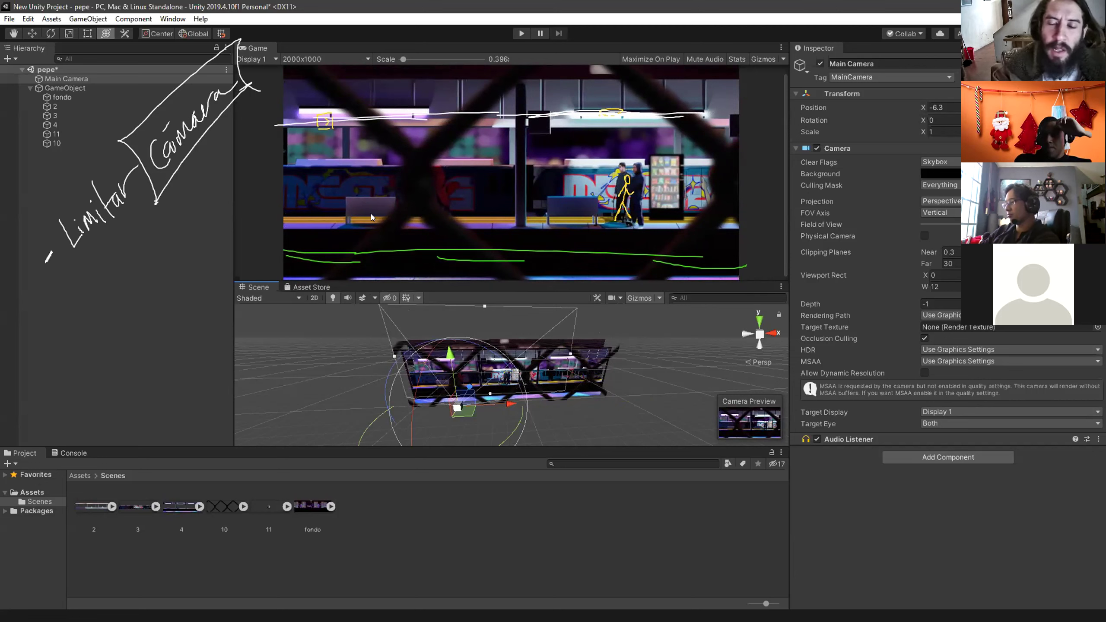
pyautogui.moveTo(509, 401); pyautogui.dragTo(563, 362)
# Play the scene and shift the Main Camera to about X -8.81 and back to about X 1.45 to test the parallax
pyautogui.click(520, 34)
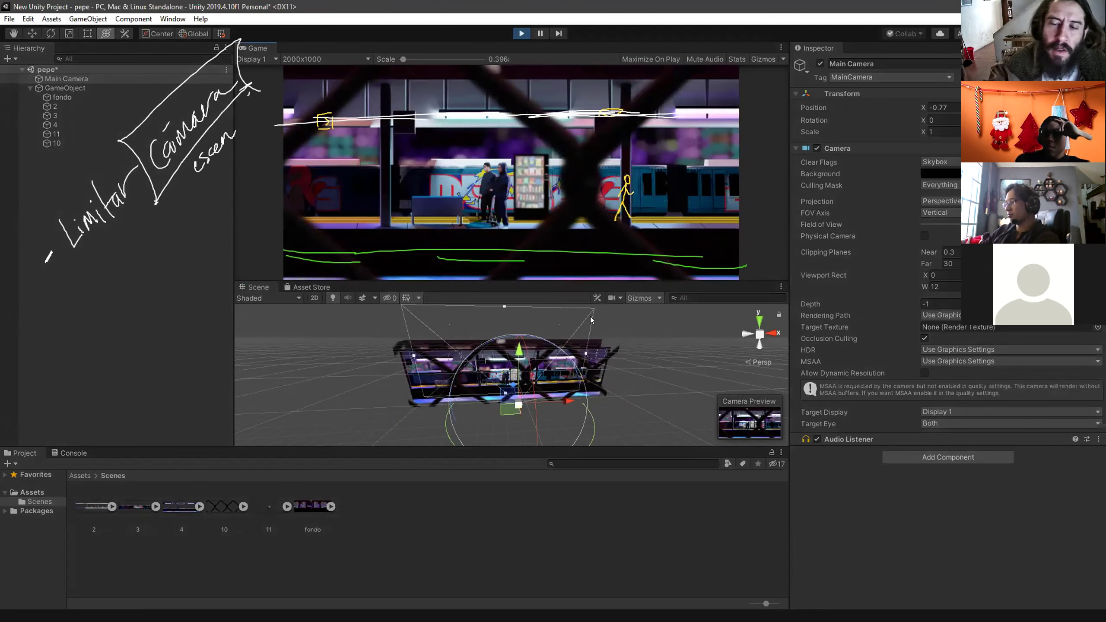
pyautogui.moveTo(564, 398)
pyautogui.mouseDown()
pyautogui.moveTo(593, 399)
pyautogui.moveTo(487, 408)
pyautogui.moveTo(621, 399)
pyautogui.moveTo(460, 406)
pyautogui.moveTo(572, 430)
pyautogui.moveTo(611, 389)
pyautogui.moveTo(610, 406)
pyautogui.moveTo(586, 411)
pyautogui.moveTo(595, 409)
pyautogui.moveTo(511, 402)
pyautogui.moveTo(565, 414)
pyautogui.moveTo(528, 406)
pyautogui.moveTo(592, 394)
pyautogui.moveTo(518, 427)
pyautogui.moveTo(506, 418)
pyautogui.moveTo(574, 424)
pyautogui.moveTo(555, 455)
pyautogui.moveTo(564, 415)
pyautogui.moveTo(550, 427)
pyautogui.moveTo(594, 416)
pyautogui.moveTo(640, 427)
pyautogui.moveTo(525, 429)
pyautogui.moveTo(583, 423)
pyautogui.moveTo(586, 410)
pyautogui.moveTo(563, 418)
pyautogui.moveTo(620, 415)
pyautogui.moveTo(601, 429)
pyautogui.moveTo(570, 423)
pyautogui.moveTo(582, 429)
pyautogui.moveTo(562, 435)
pyautogui.moveTo(571, 435)
pyautogui.moveTo(528, 428)
pyautogui.moveTo(527, 443)
pyautogui.moveTo(583, 420)
pyautogui.moveTo(547, 407)
pyautogui.moveTo(619, 397)
pyautogui.moveTo(584, 406)
pyautogui.moveTo(591, 415)
pyautogui.moveTo(628, 407)
pyautogui.moveTo(540, 405)
pyautogui.moveTo(558, 397)
pyautogui.moveTo(660, 403)
pyautogui.moveTo(525, 417)
pyautogui.moveTo(786, 402)
pyautogui.moveTo(413, 418)
pyautogui.moveTo(687, 411)
pyautogui.moveTo(521, 419)
pyautogui.moveTo(621, 425)
pyautogui.moveTo(695, 402)
pyautogui.moveTo(654, 415)
pyautogui.moveTo(481, 417)
pyautogui.moveTo(700, 414)
pyautogui.moveTo(629, 435)
pyautogui.moveTo(536, 431)
pyautogui.moveTo(656, 417)
pyautogui.moveTo(474, 429)
pyautogui.moveTo(484, 431)
pyautogui.mouseUp()
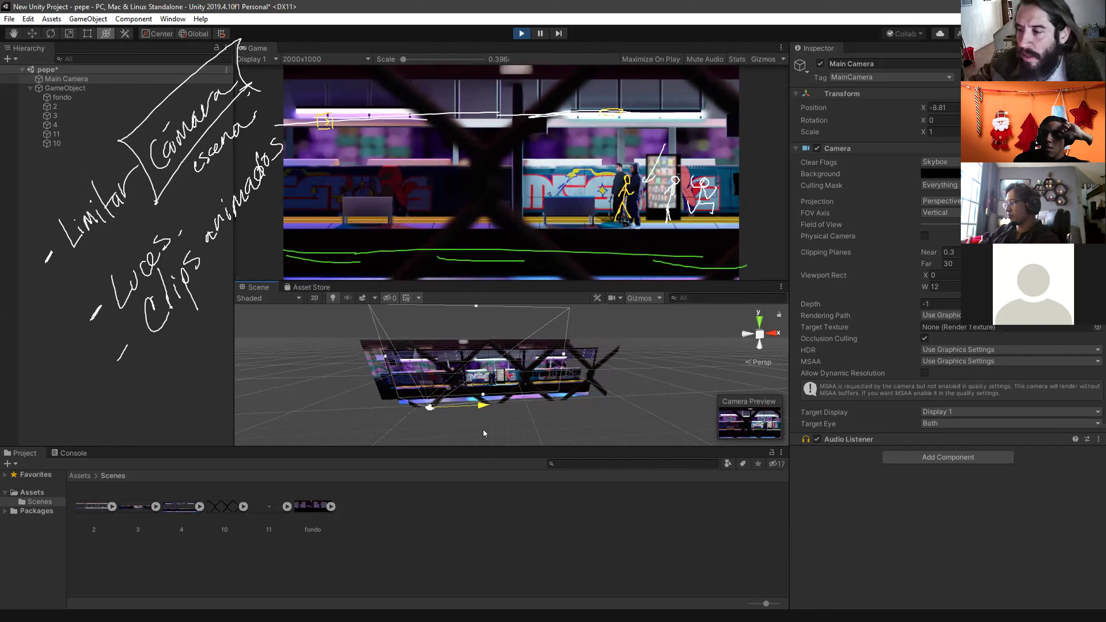
pyautogui.moveTo(483, 430)
pyautogui.mouseDown()
pyautogui.moveTo(509, 434)
pyautogui.moveTo(499, 436)
pyautogui.mouseUp()
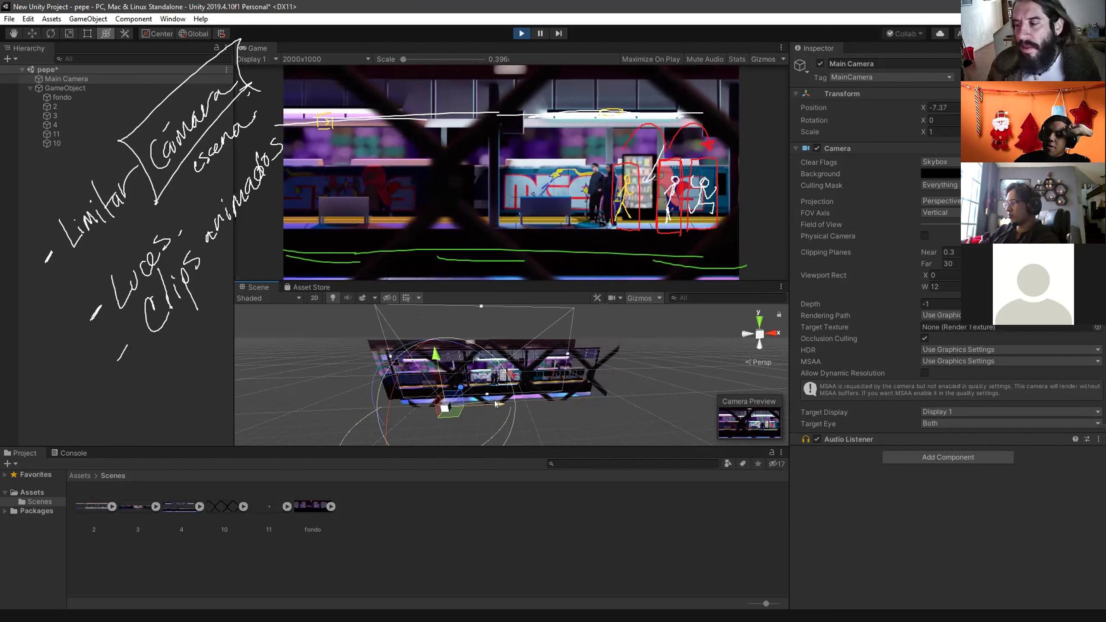
pyautogui.moveTo(485, 407); pyautogui.dragTo(585, 395)
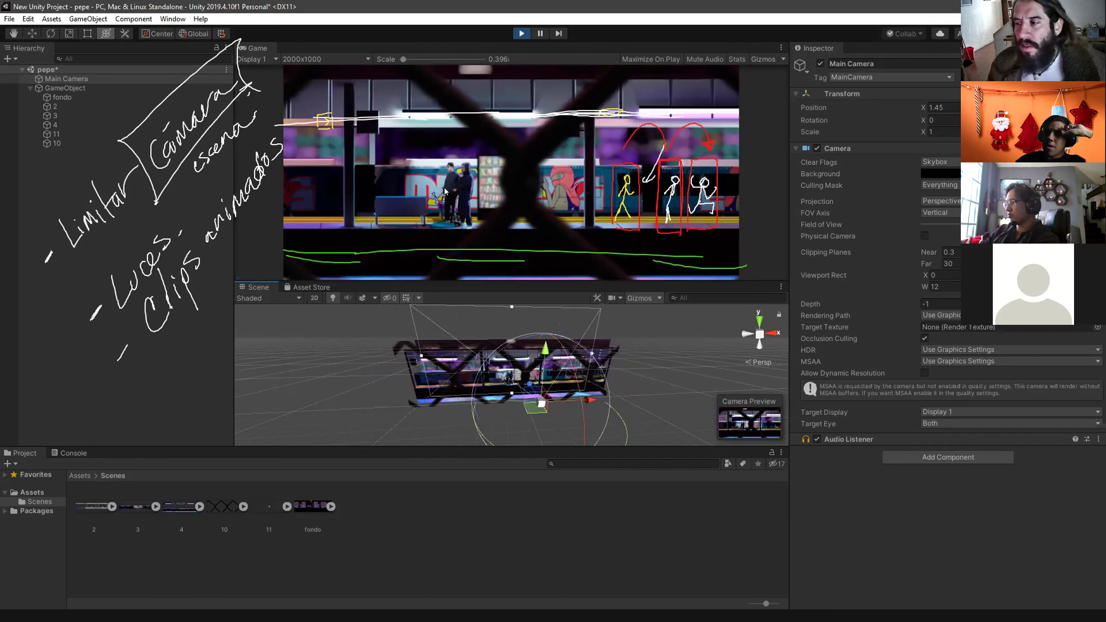
# Slide the Main Camera to about X -5.74 and back to about X -3.25 to test the parallax, and stop playing the scene
pyautogui.press('Escape')
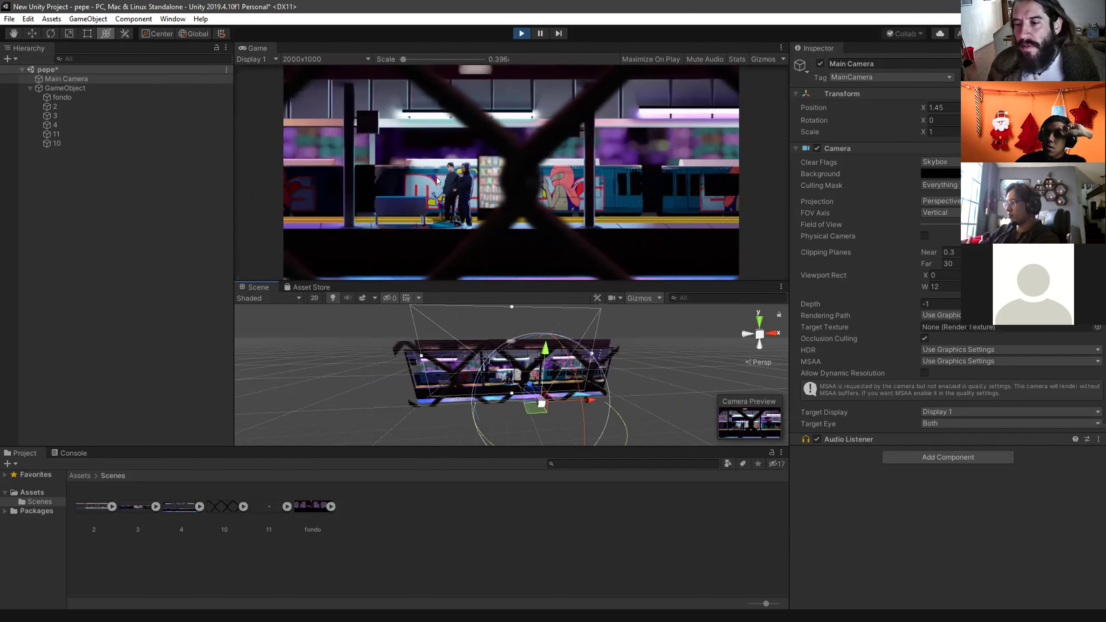
pyautogui.moveTo(582, 402); pyautogui.dragTo(520, 404)
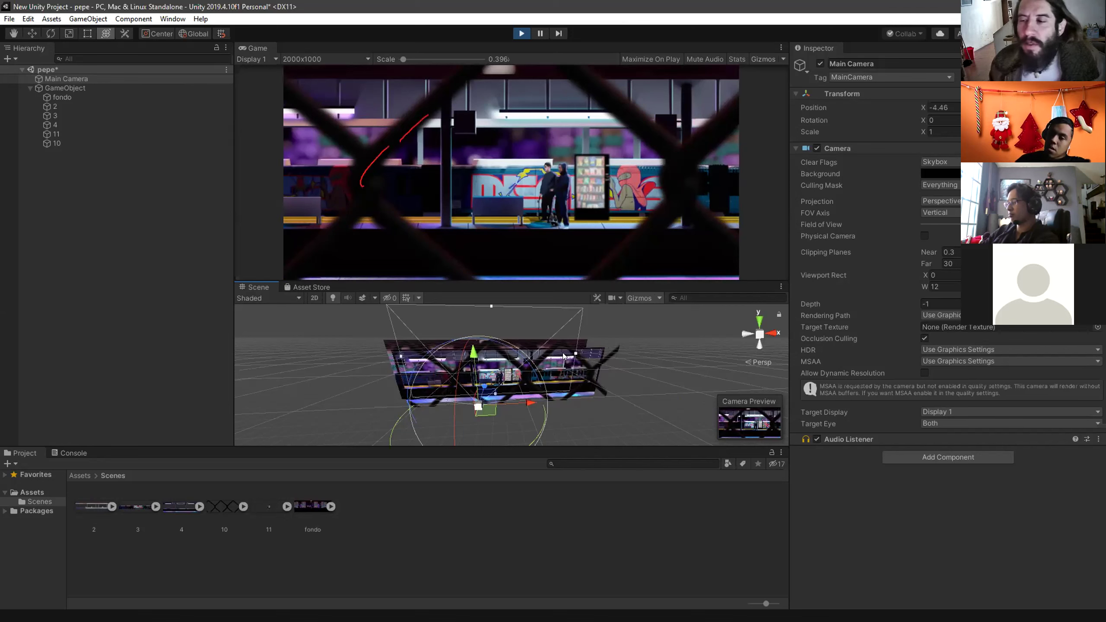
pyautogui.moveTo(529, 407)
pyautogui.mouseDown()
pyautogui.moveTo(581, 408)
pyautogui.moveTo(512, 416)
pyautogui.moveTo(535, 417)
pyautogui.mouseUp()
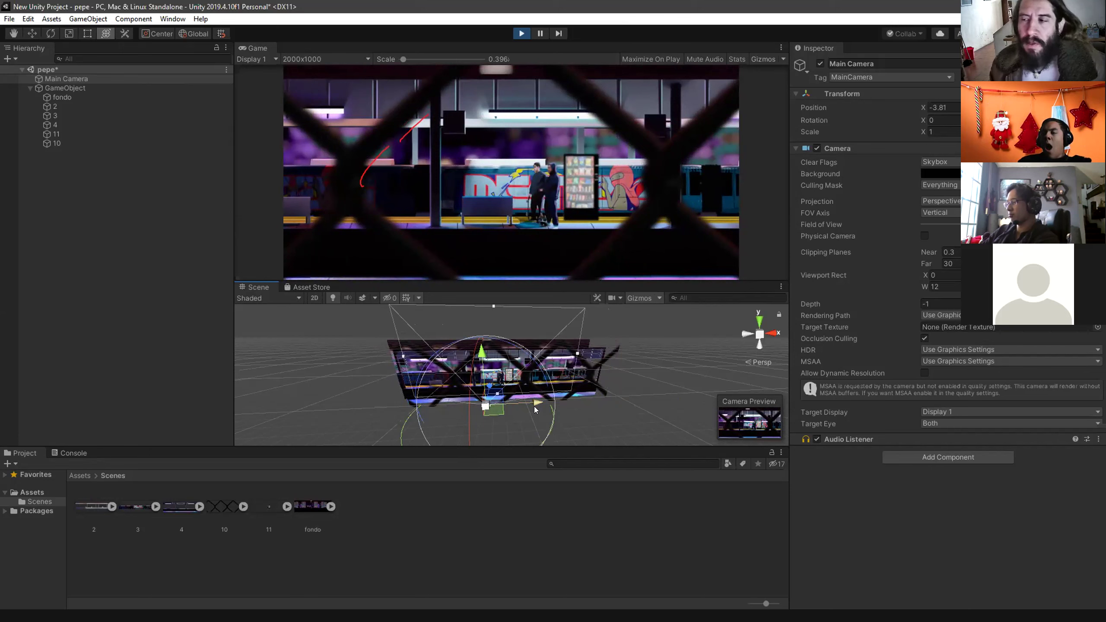
pyautogui.moveTo(539, 403)
pyautogui.mouseDown()
pyautogui.moveTo(461, 409)
pyautogui.moveTo(578, 364)
pyautogui.moveTo(621, 359)
pyautogui.moveTo(667, 398)
pyautogui.moveTo(508, 408)
pyautogui.moveTo(612, 393)
pyautogui.moveTo(527, 419)
pyautogui.mouseUp()
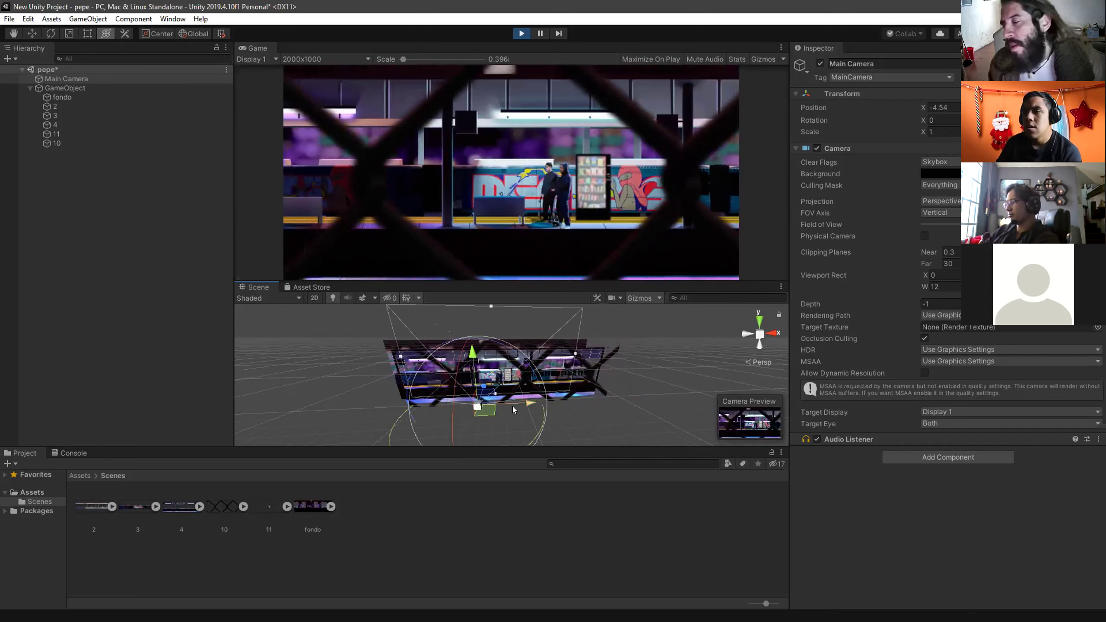
pyautogui.moveTo(514, 409)
pyautogui.mouseDown()
pyautogui.moveTo(548, 401)
pyautogui.moveTo(507, 416)
pyautogui.mouseUp()
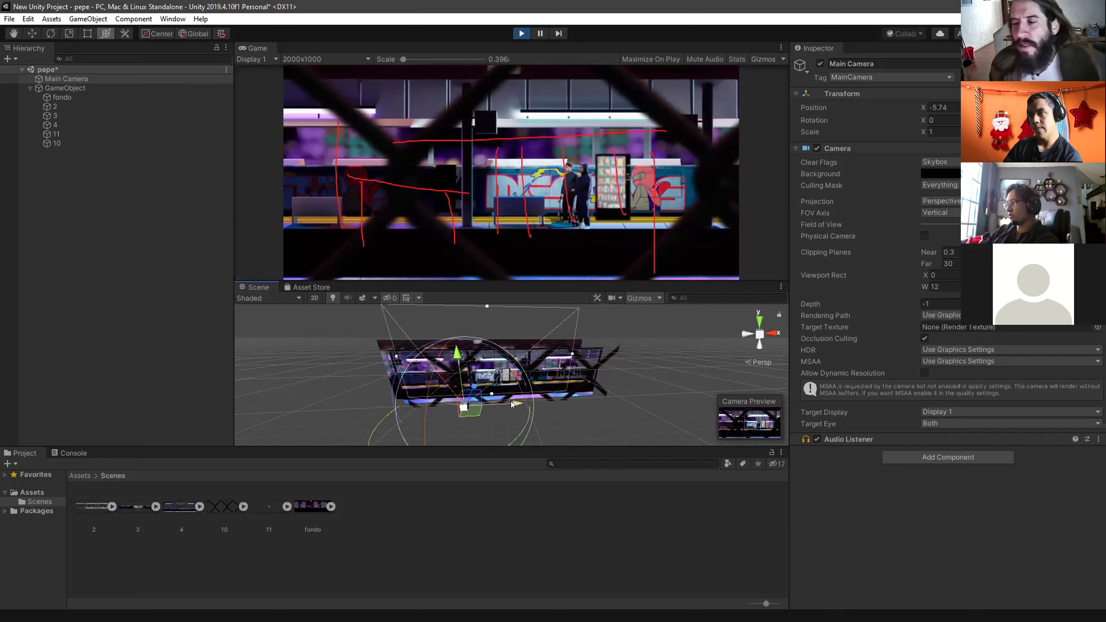
pyautogui.moveTo(513, 400); pyautogui.dragTo(540, 395)
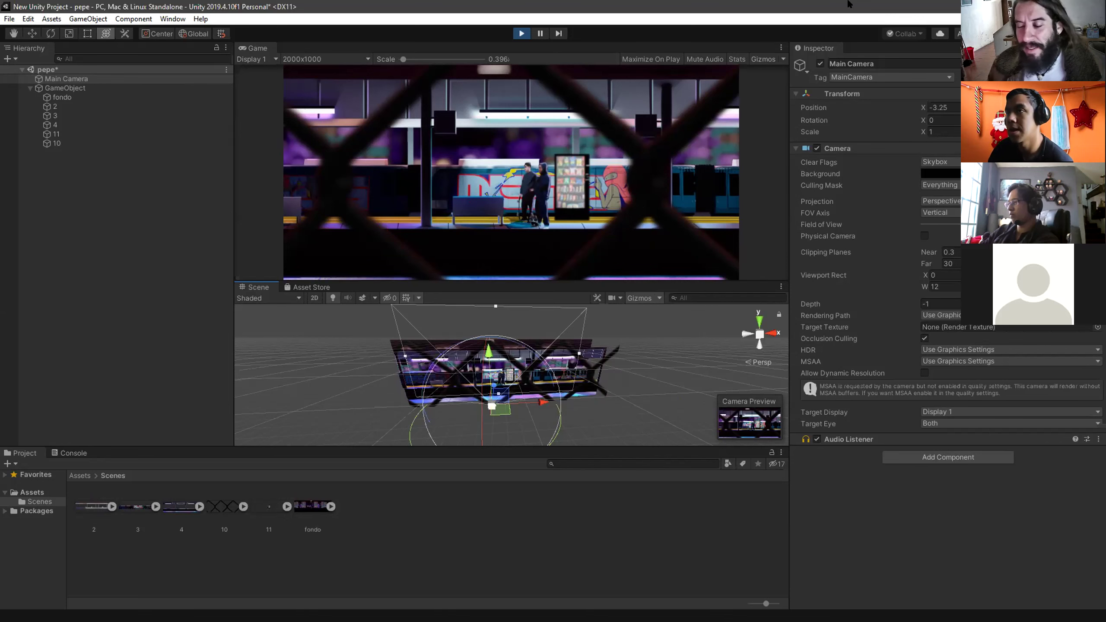
pyautogui.click(521, 34)
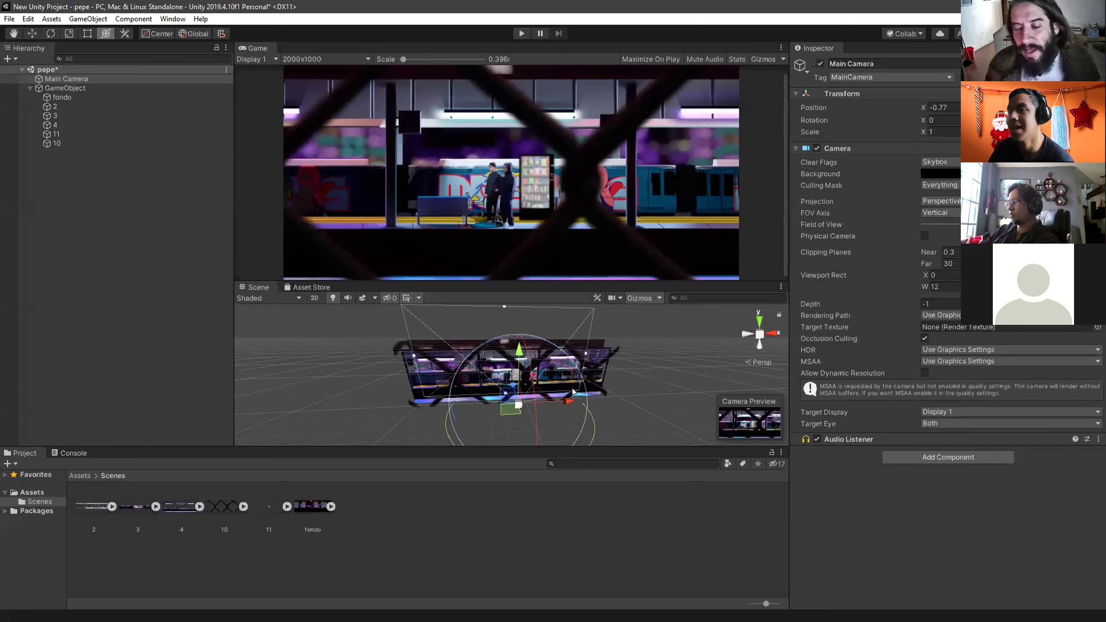
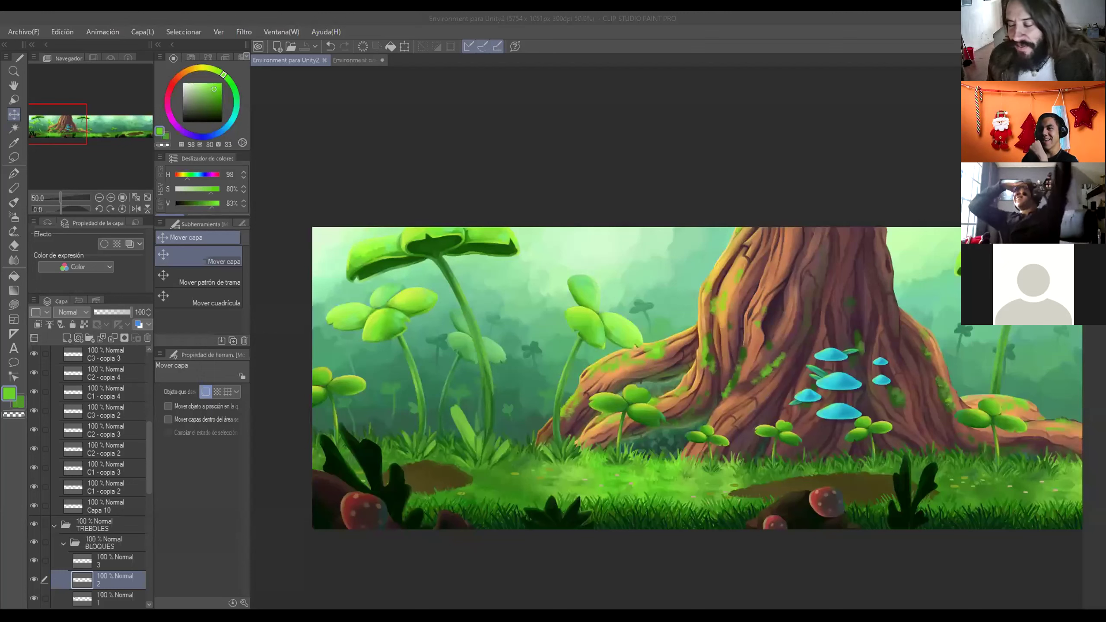
# Switch to Clip Studio Paint and show the glow layers Capa 12 - copia, Capa 18, Capa 16, Capa 12 - copia 2 and Capa 12
pyautogui.scroll(8, 70, 448)
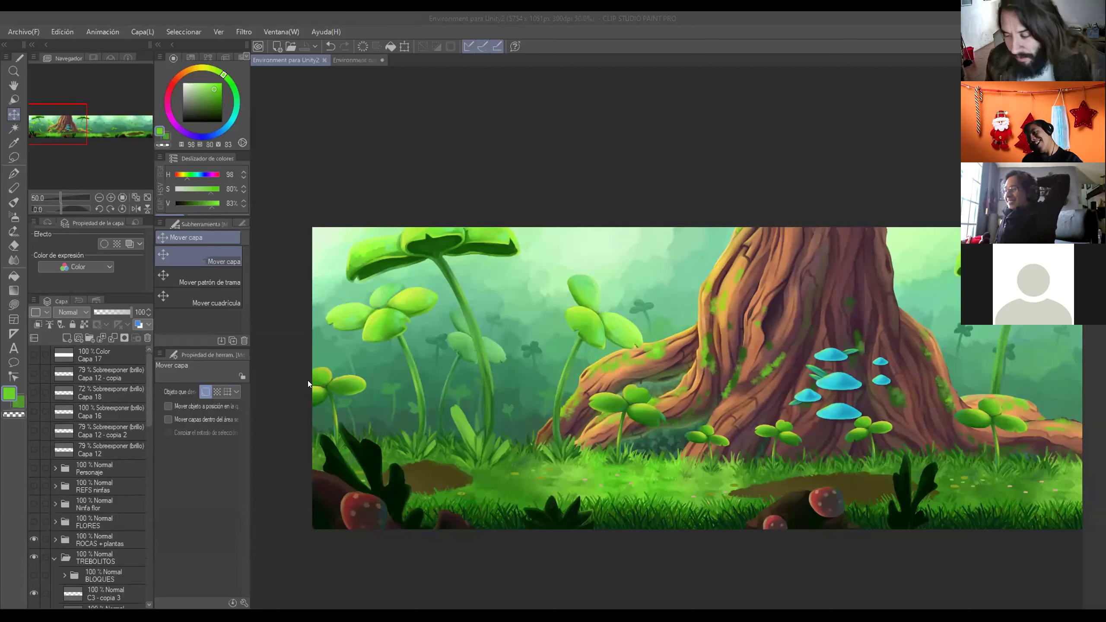
pyautogui.click(33, 356)
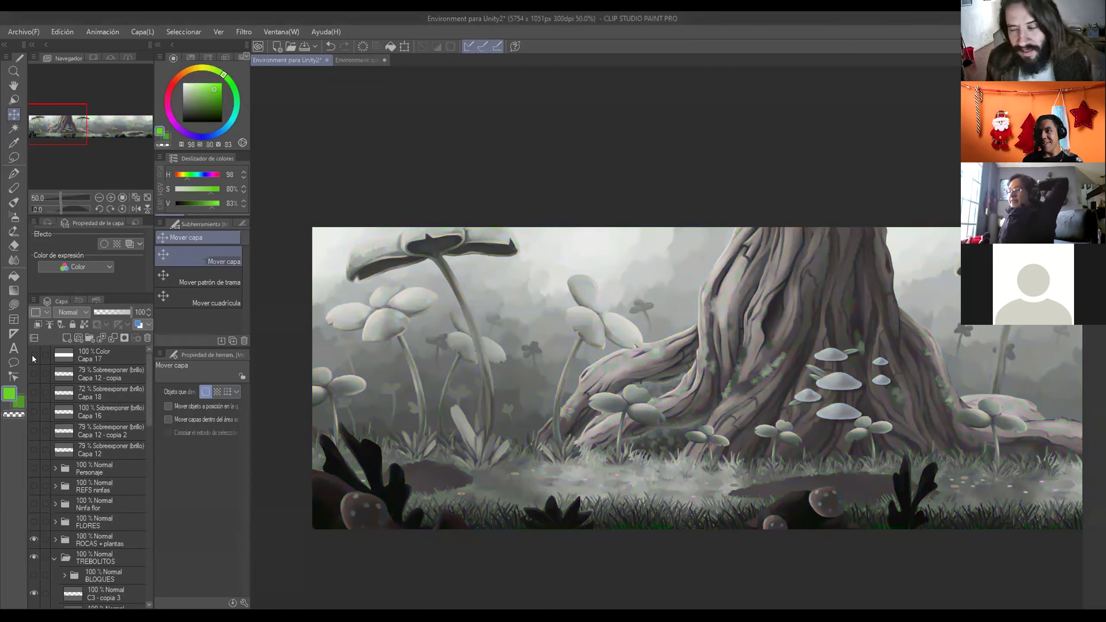
pyautogui.click(32, 374)
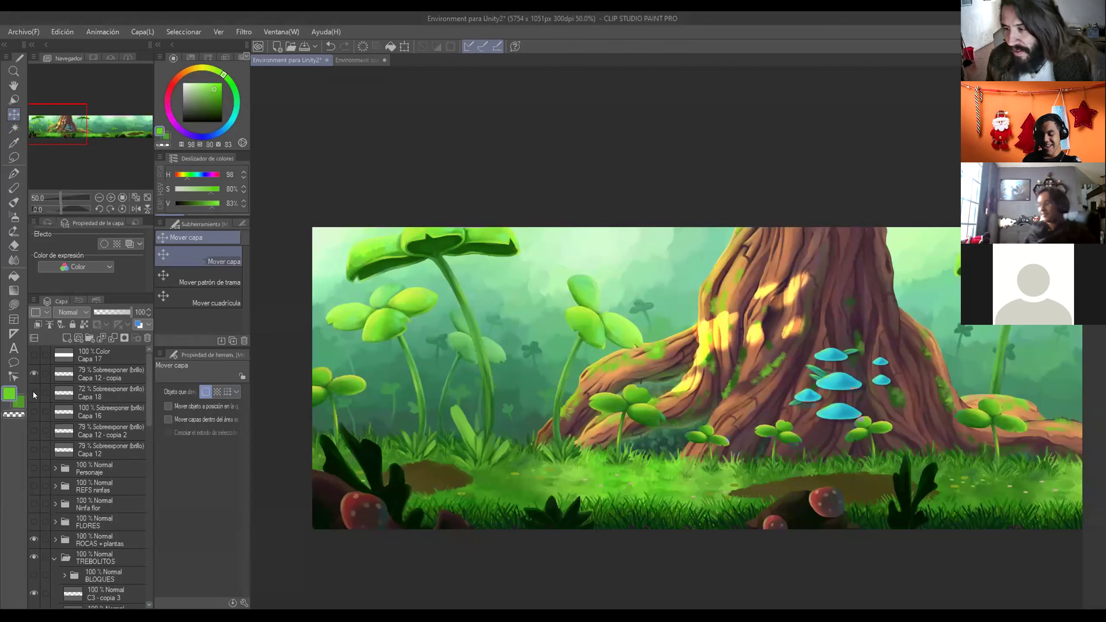
pyautogui.click(34, 393)
pyautogui.click(32, 412)
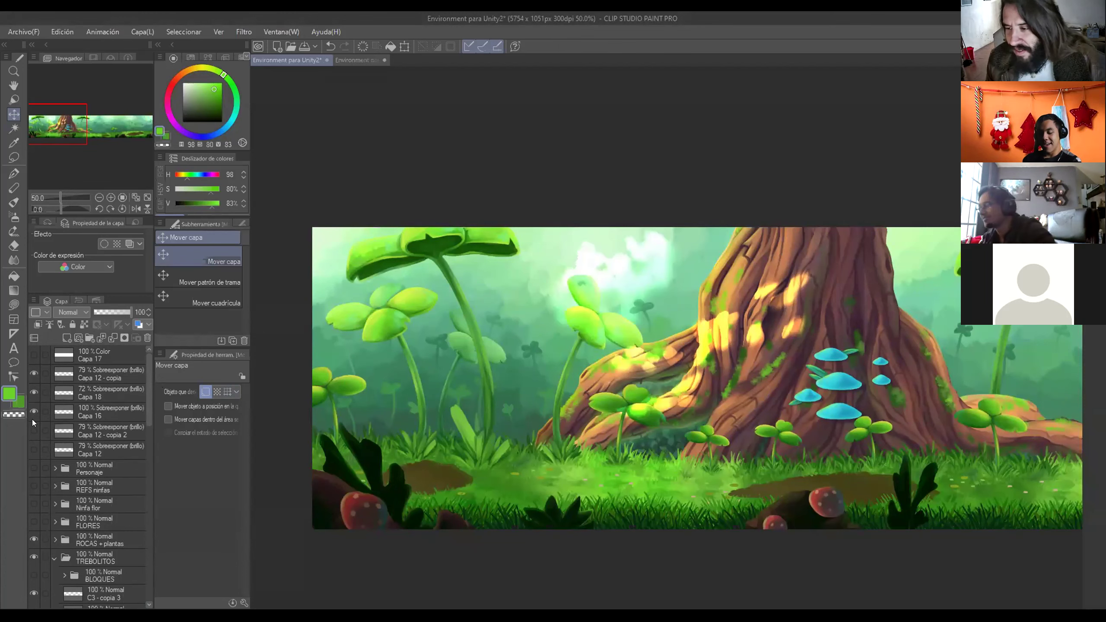
pyautogui.click(32, 450)
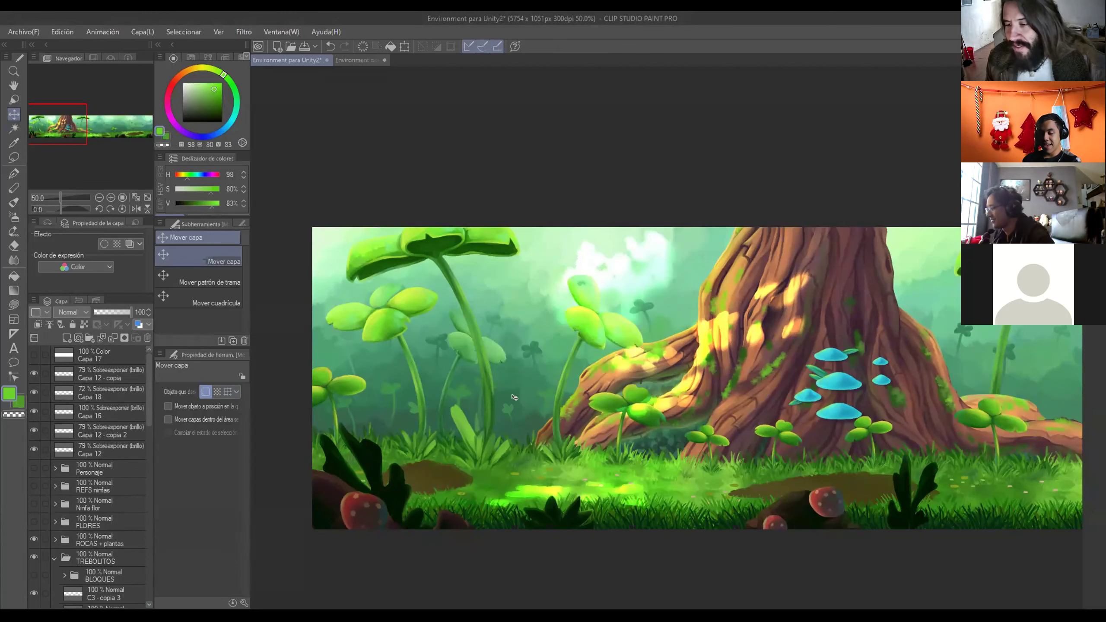
# Pick the grass layer 2 - copia 6 at the foot of the tree and try shifting it upward
pyautogui.scroll(-3, 548, 471)
pyautogui.scroll(2, 548, 471)
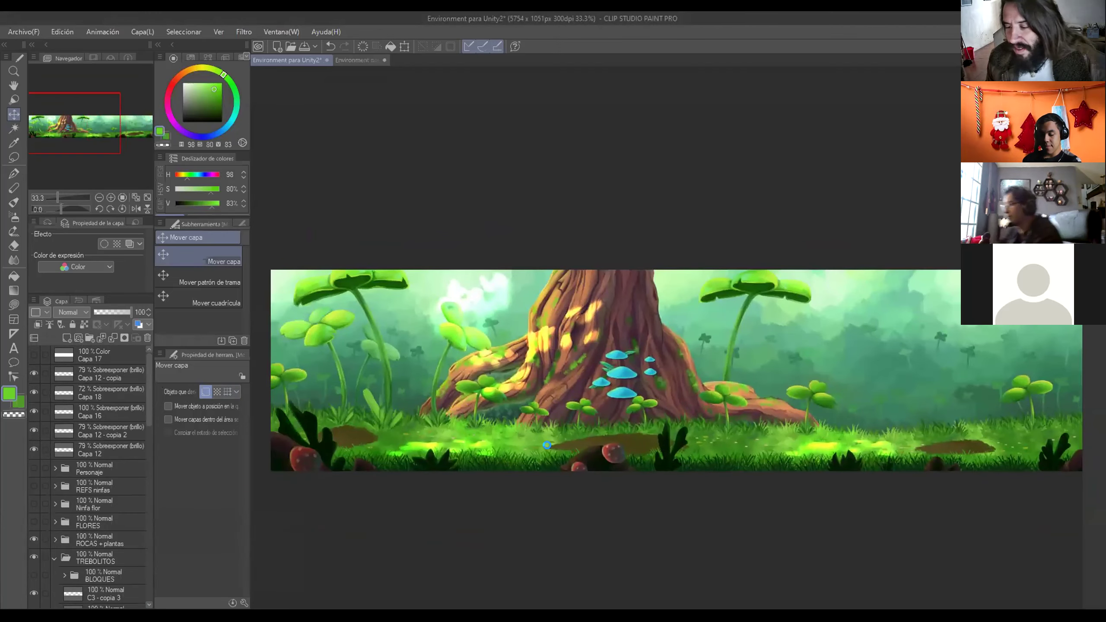
pyautogui.moveTo(806, 525); pyautogui.dragTo(801, 454)
pyautogui.scroll(4, 494, 447)
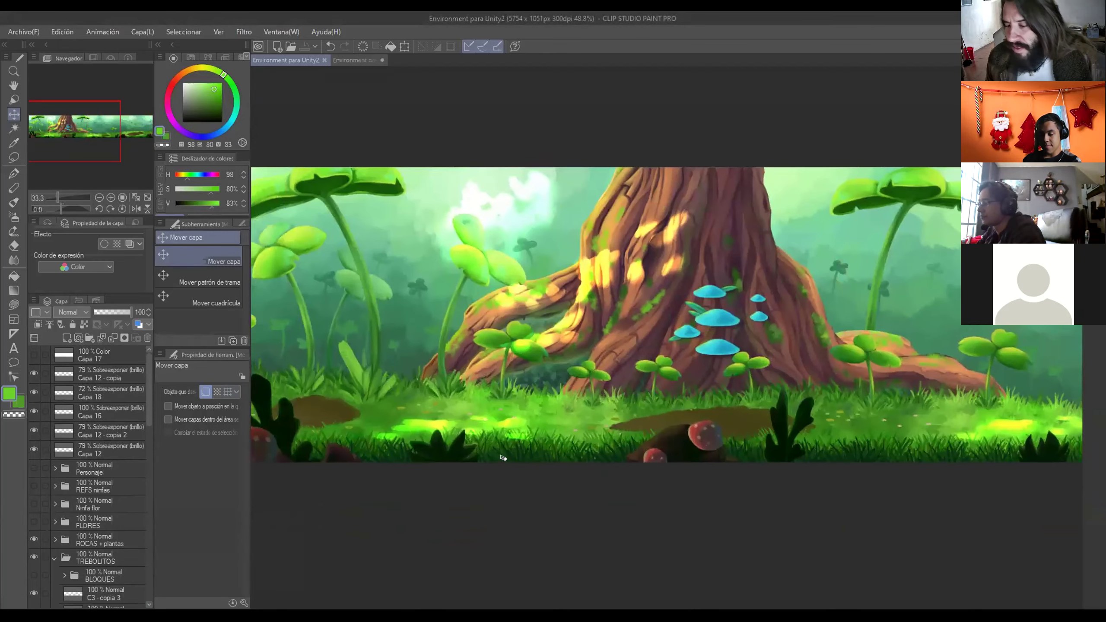
pyautogui.moveTo(504, 459); pyautogui.dragTo(517, 472)
pyautogui.keyDown('ctrl'); pyautogui.keyDown('shift'); pyautogui.click(510, 387); pyautogui.keyUp('shift'); pyautogui.keyUp('ctrl')
pyautogui.moveTo(510, 387); pyautogui.dragTo(549, 333)
pyautogui.scroll(5, 548, 333)
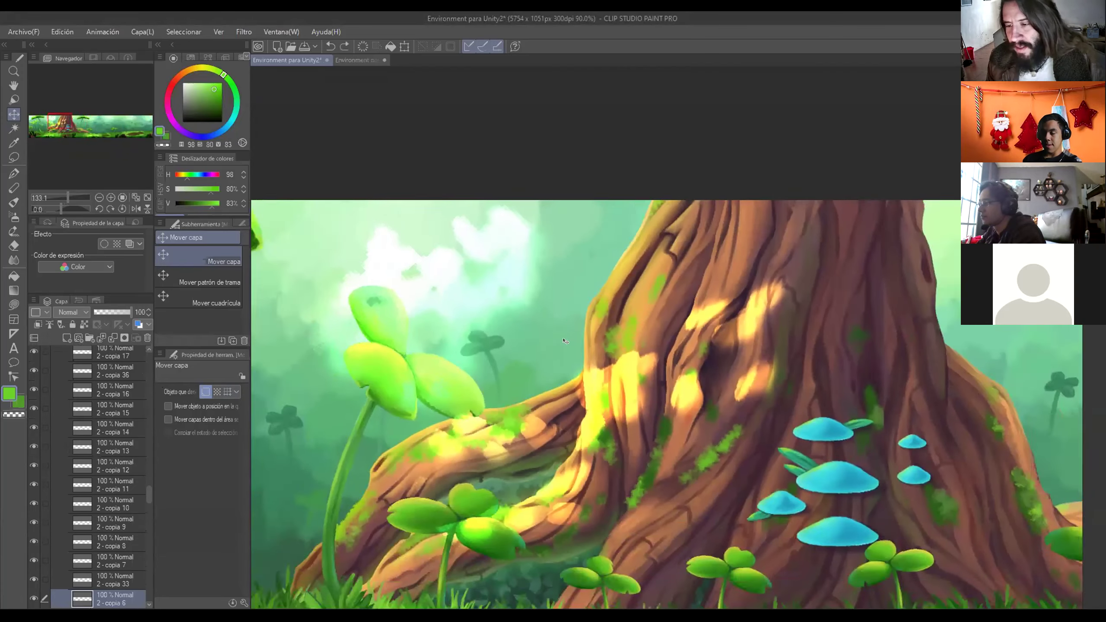
# Try lifting another ground piece below the tree out of place, and undo the move
pyautogui.scroll(-8, 564, 341)
pyautogui.moveTo(564, 341); pyautogui.dragTo(562, 295)
pyautogui.keyDown('ctrl'); pyautogui.keyDown('shift'); pyautogui.click(547, 438); pyautogui.keyUp('shift'); pyautogui.keyUp('ctrl')
pyautogui.moveTo(547, 438); pyautogui.dragTo(557, 275)
pyautogui.hotkey('ctrl', 'z')
# Try lifting the grass block BLOQUE5 - copia 13 out of the ground to show it is a separate piece, and undo the move
pyautogui.moveTo(1012, 418); pyautogui.dragTo(674, 420)
pyautogui.keyDown('ctrl'); pyautogui.keyDown('shift'); pyautogui.click(822, 443); pyautogui.keyUp('shift'); pyautogui.keyUp('ctrl')
pyautogui.moveTo(823, 443); pyautogui.dragTo(803, 368)
pyautogui.moveTo(910, 414); pyautogui.dragTo(694, 418)
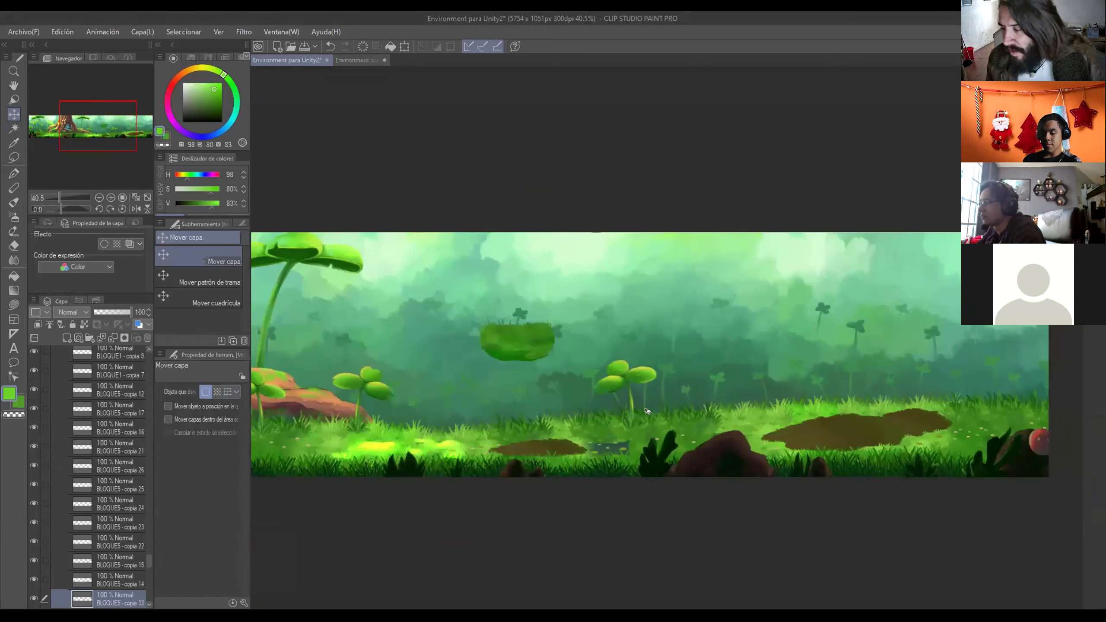
pyautogui.hotkey('ctrl', 'z')
# Try raising the grass block BLOQUE4 - copia 20 above the ground line, and undo the move
pyautogui.scroll(2, 697, 419)
pyautogui.scroll(1, 725, 433)
pyautogui.keyDown('ctrl'); pyautogui.keyDown('shift'); pyautogui.click(780, 444); pyautogui.keyUp('shift'); pyautogui.keyUp('ctrl')
pyautogui.keyDown('ctrl'); pyautogui.keyDown('shift'); pyautogui.click(777, 449); pyautogui.keyUp('shift'); pyautogui.keyUp('ctrl')
pyautogui.moveTo(778, 448); pyautogui.dragTo(738, 298)
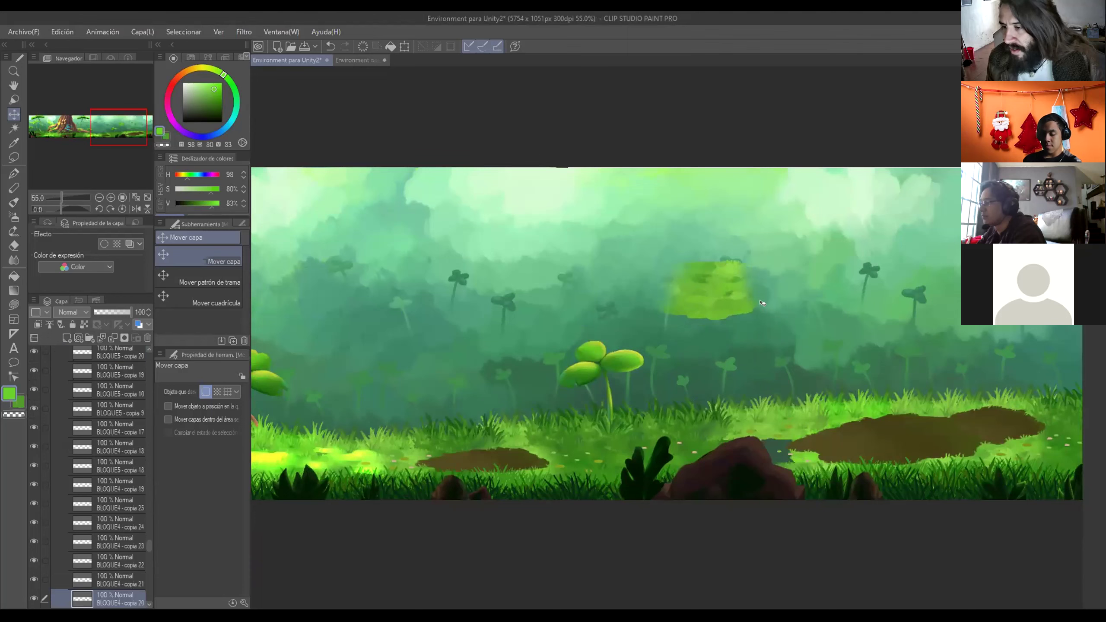
pyautogui.hotkey('ctrl', 'z')
# Try moving the small mud patch, layer 2 - copia 40, up into the background, and undo the move
pyautogui.moveTo(913, 450); pyautogui.dragTo(886, 436)
pyautogui.keyDown('ctrl'); pyautogui.keyDown('shift'); pyautogui.click(454, 442); pyautogui.keyUp('shift'); pyautogui.keyUp('ctrl')
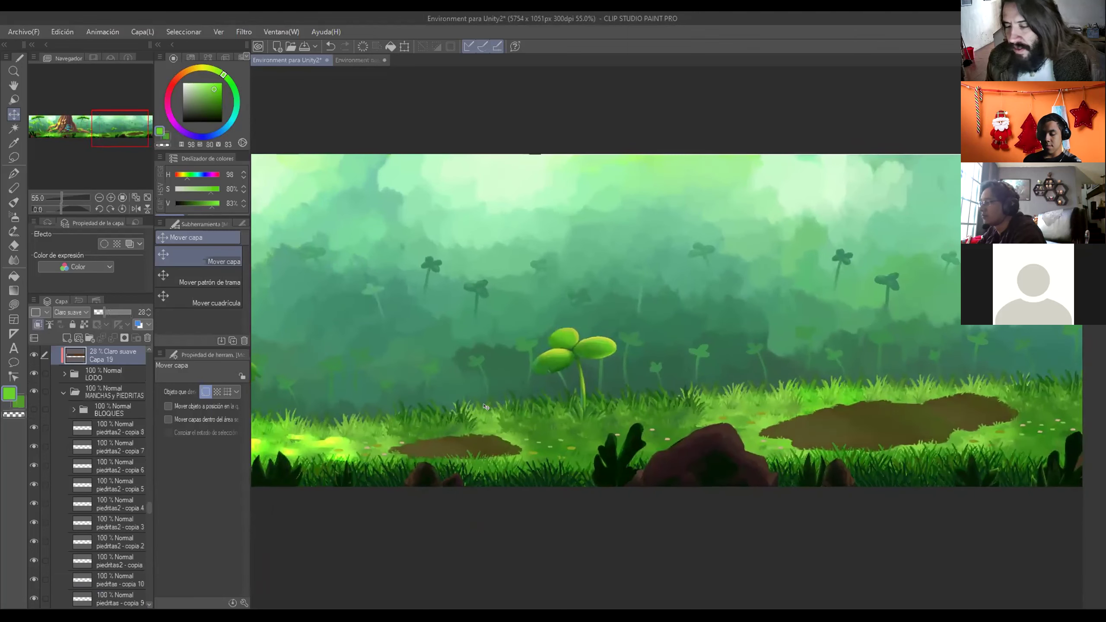
pyautogui.keyDown('ctrl'); pyautogui.keyDown('shift'); pyautogui.click(450, 447); pyautogui.keyUp('shift'); pyautogui.keyUp('ctrl')
pyautogui.moveTo(449, 447); pyautogui.dragTo(573, 239)
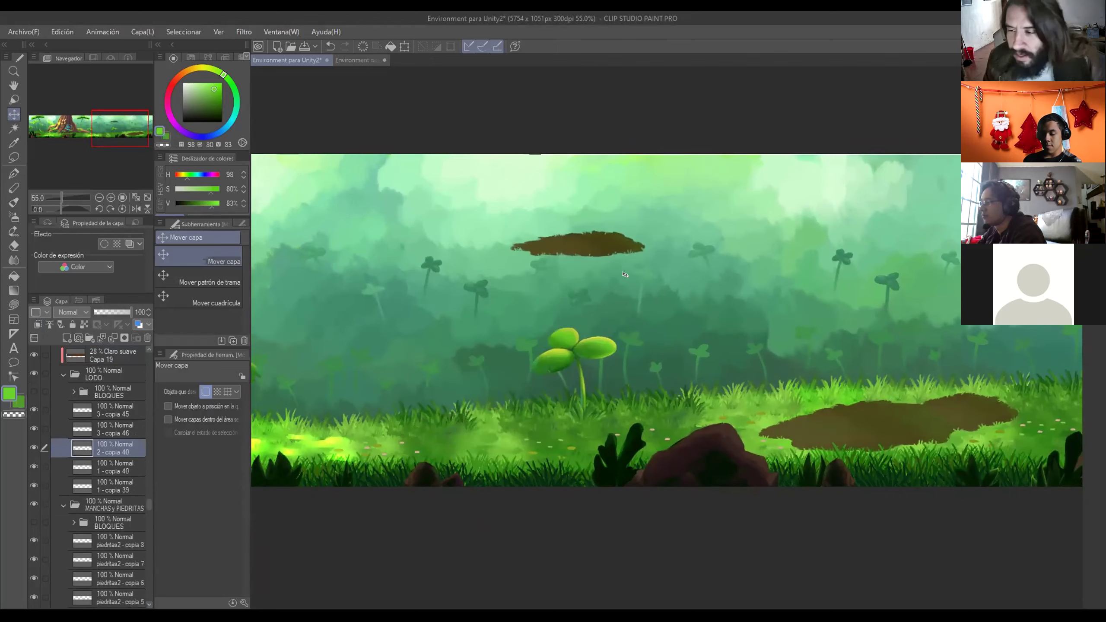
pyautogui.scroll(3, 602, 264)
pyautogui.scroll(3, 601, 264)
pyautogui.hotkey('ctrl', 'z')
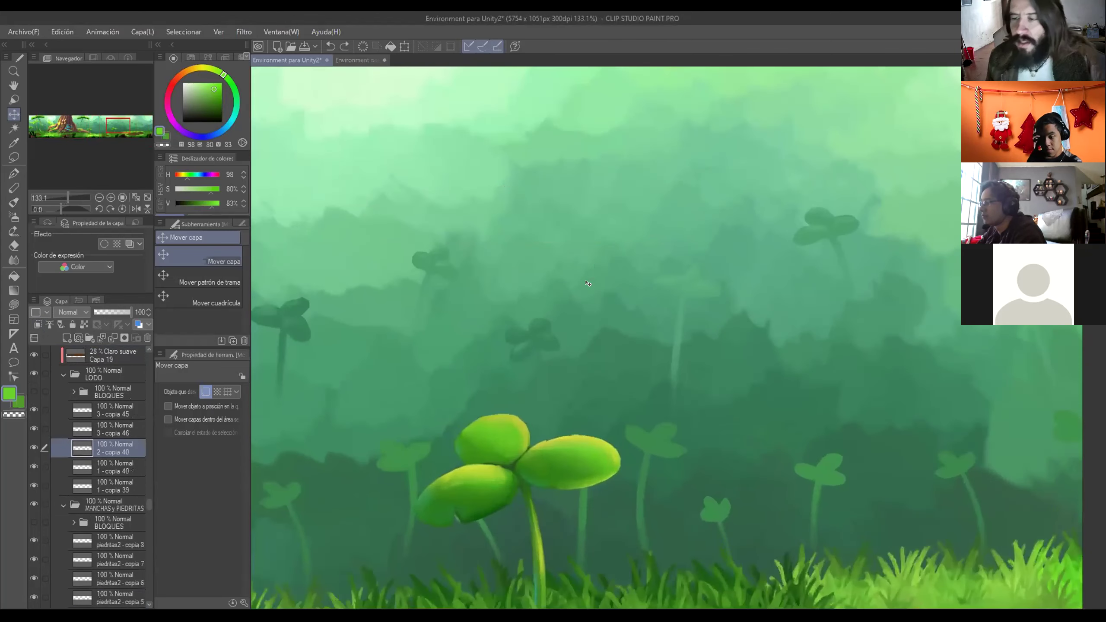
# Try moving the large mud patch, layer 3 - copia 45, up off the grass, and undo the move
pyautogui.scroll(-6, 599, 264)
pyautogui.scroll(4, 623, 447)
pyautogui.moveTo(450, 514); pyautogui.dragTo(936, 418)
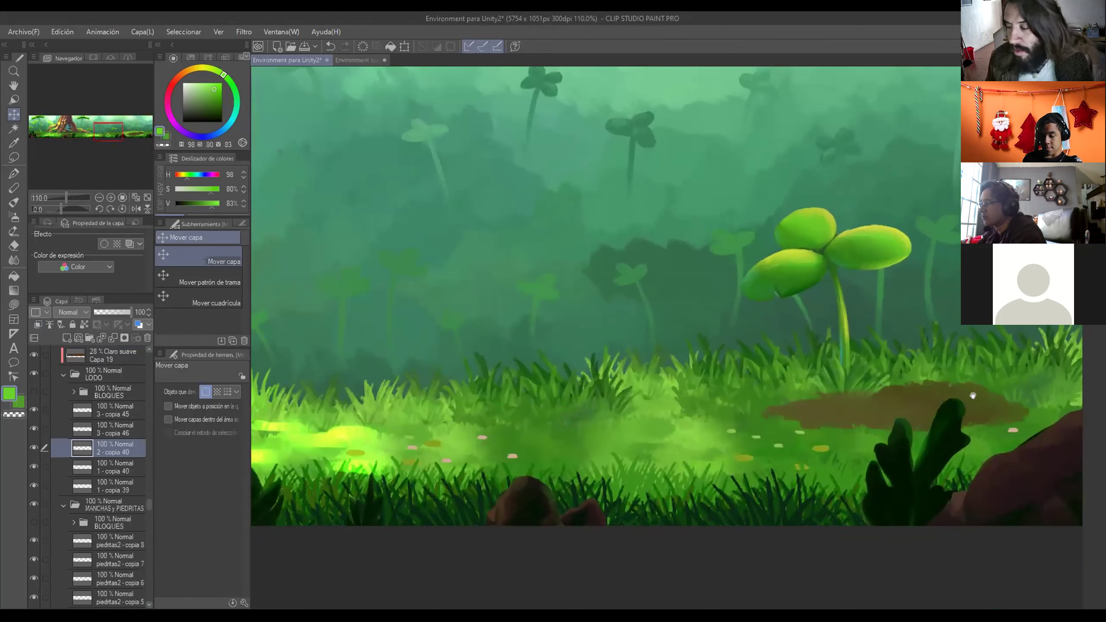
pyautogui.scroll(-4, 743, 443)
pyautogui.moveTo(743, 443); pyautogui.dragTo(597, 463)
pyautogui.scroll(2, 810, 460)
pyautogui.moveTo(809, 462); pyautogui.dragTo(689, 296)
pyautogui.scroll(-3, 735, 466)
pyautogui.keyDown('ctrl'); pyautogui.keyDown('shift'); pyautogui.click(679, 474); pyautogui.keyUp('shift'); pyautogui.keyUp('ctrl')
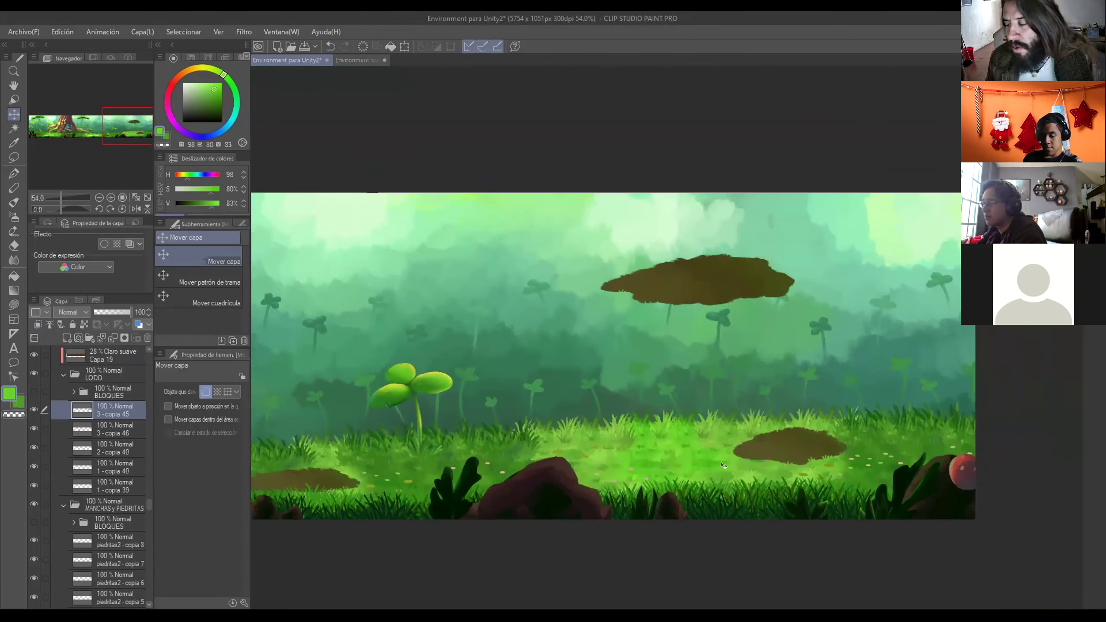
pyautogui.hotkey('ctrl', 'z')
# Try lifting the adjoining mud patch, layer 1 - copia 39, off the grass, and undo the move
pyautogui.keyDown('ctrl'); pyautogui.click(798, 447); pyautogui.keyUp('ctrl')
pyautogui.moveTo(801, 439); pyautogui.dragTo(796, 258)
pyautogui.hotkey('ctrl', 'z')
# Hide the soft-light layer Capa 19 above the LODO folder and save the illustration
pyautogui.moveTo(788, 480); pyautogui.dragTo(788, 448)
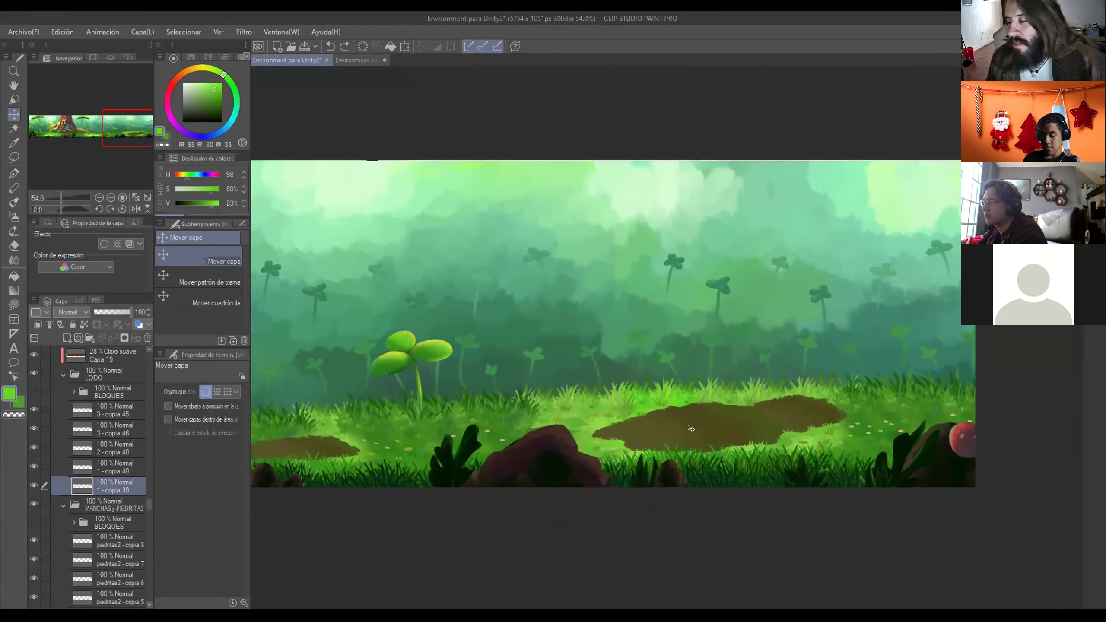
pyautogui.scroll(5, 101, 474)
pyautogui.scroll(3, 87, 501)
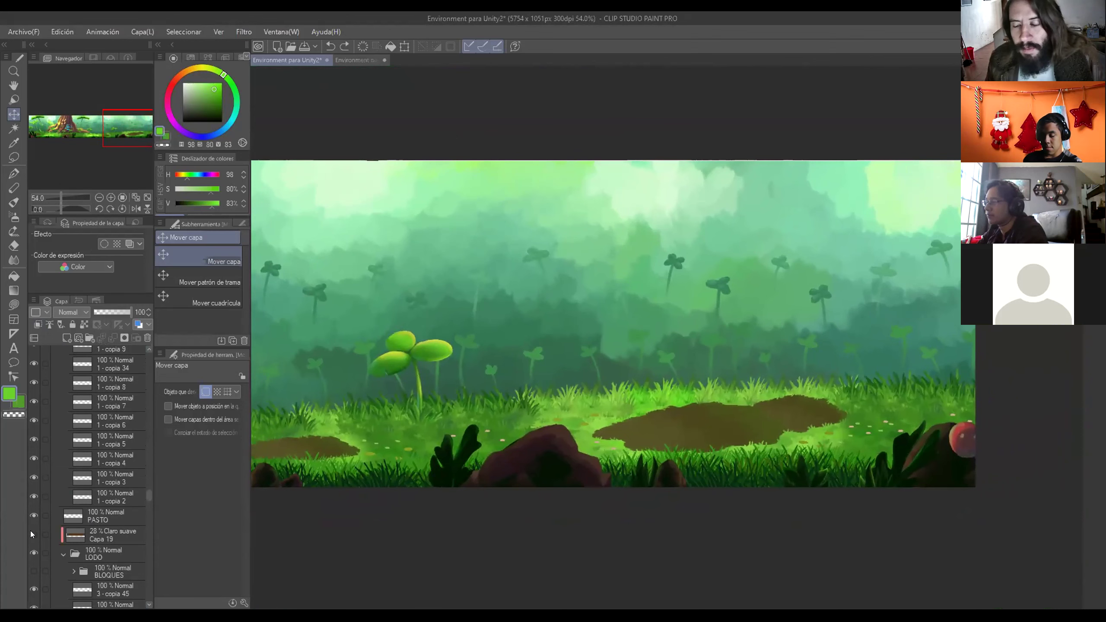
pyautogui.click(94, 532)
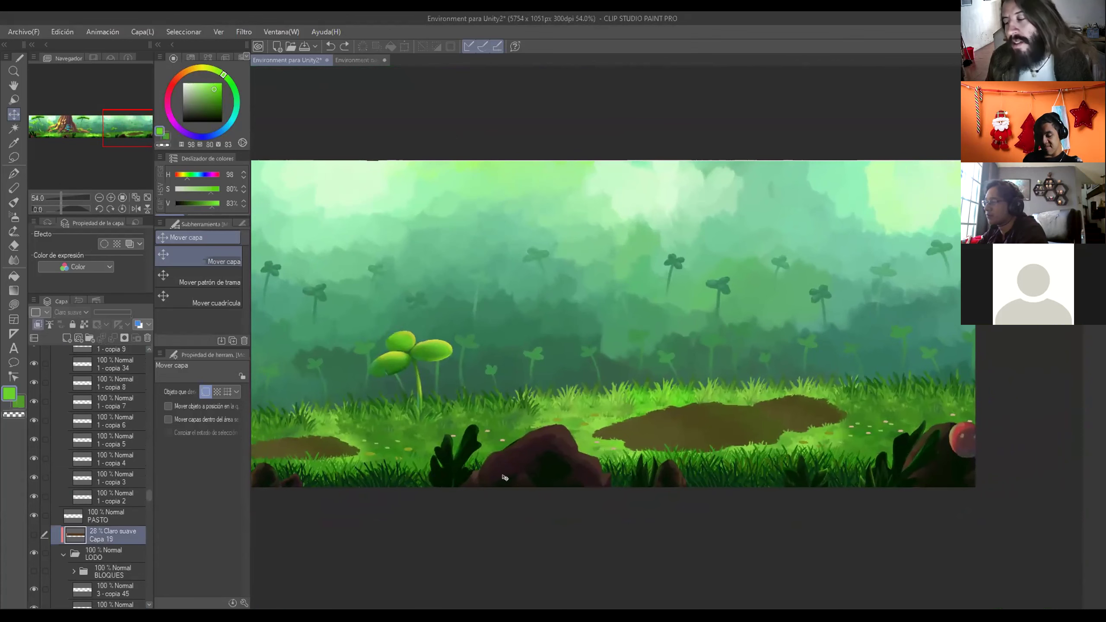
pyautogui.moveTo(563, 467); pyautogui.dragTo(582, 468)
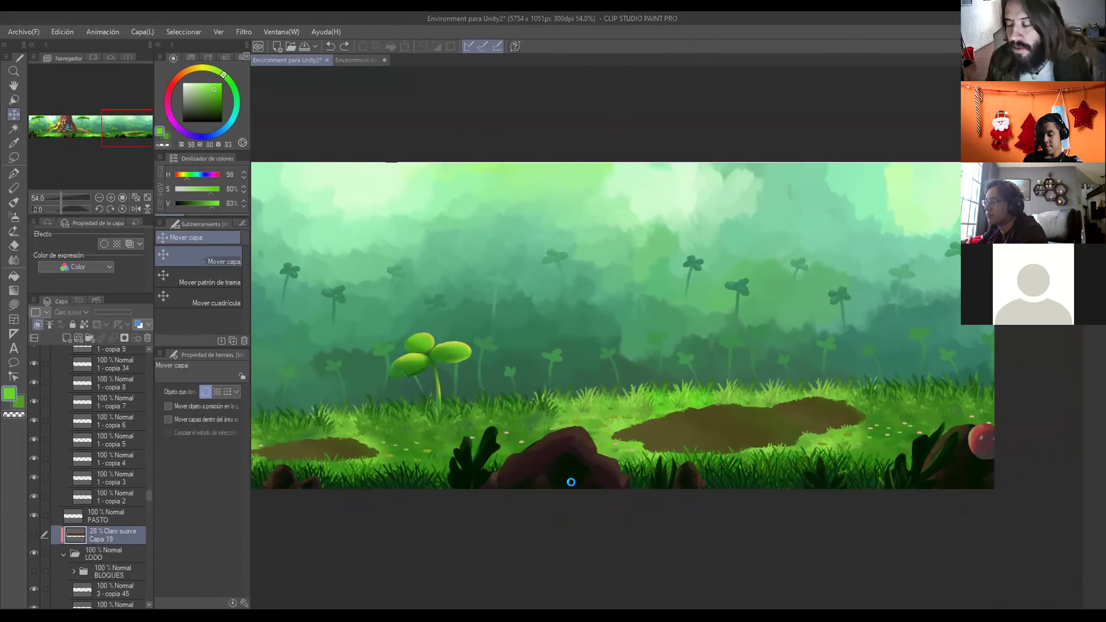
pyautogui.hotkey('ctrl', 's')
# Move the glow layer above the clover beside the trunk down the layer stack, and collapse the MANCHAS y PIEDRITAS and PLANO2 folders
pyautogui.scroll(-3, 505, 516)
pyautogui.moveTo(470, 528); pyautogui.dragTo(763, 526)
pyautogui.scroll(2, 613, 522)
pyautogui.scroll(-2, 620, 516)
pyautogui.moveTo(555, 512); pyautogui.dragTo(587, 477)
pyautogui.scroll(1, 622, 513)
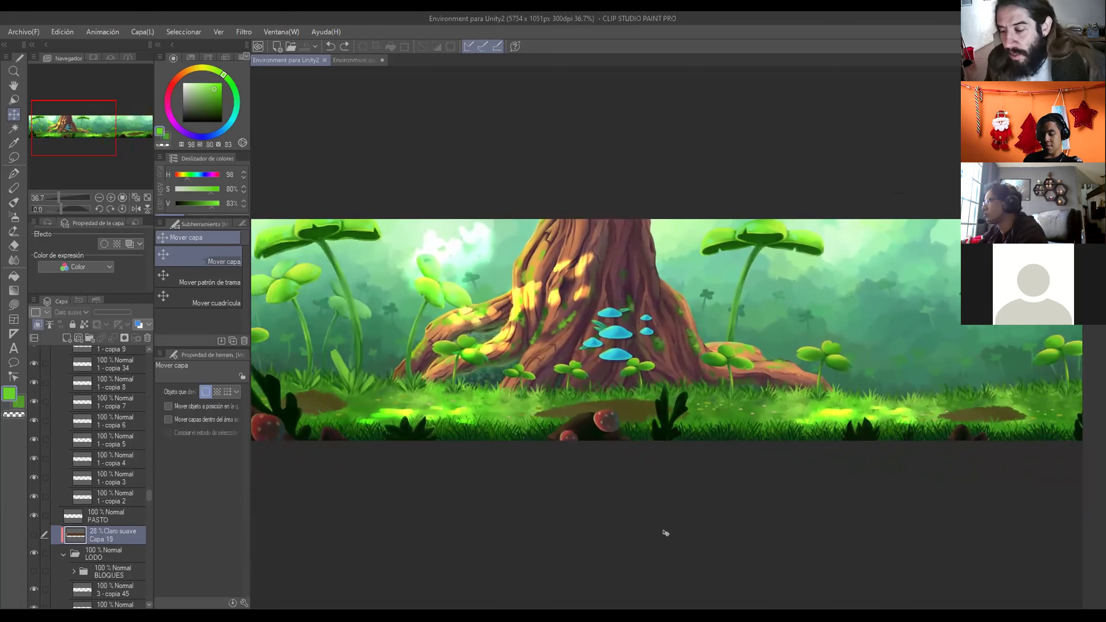
pyautogui.keyDown('ctrl'); pyautogui.keyDown('shift'); pyautogui.click(465, 236); pyautogui.keyUp('shift'); pyautogui.keyUp('ctrl')
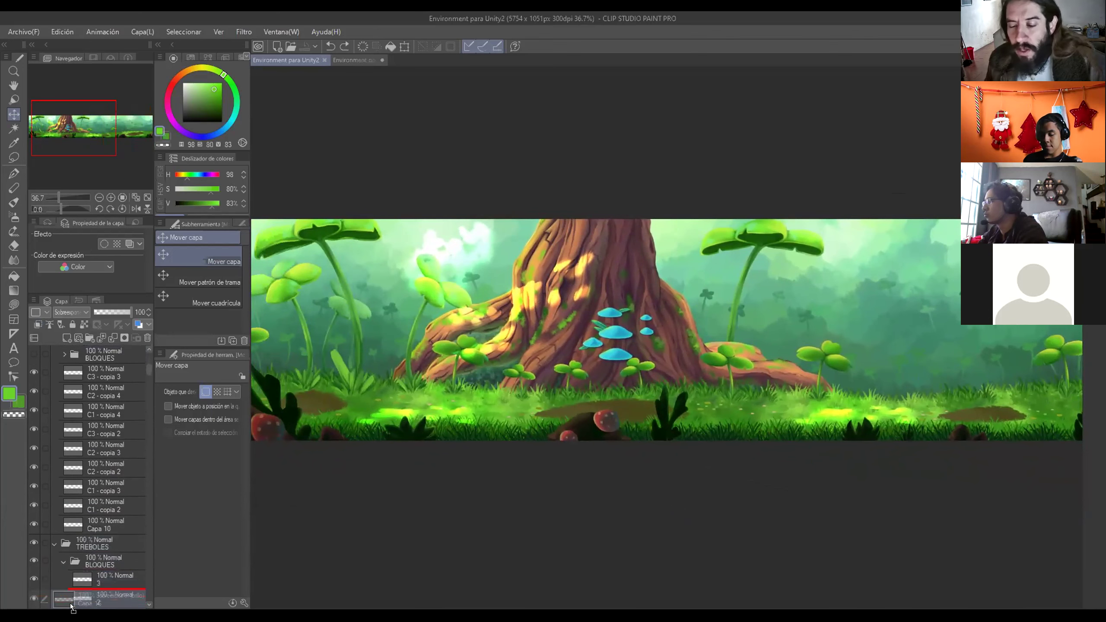
pyautogui.moveTo(72, 608); pyautogui.dragTo(72, 608)
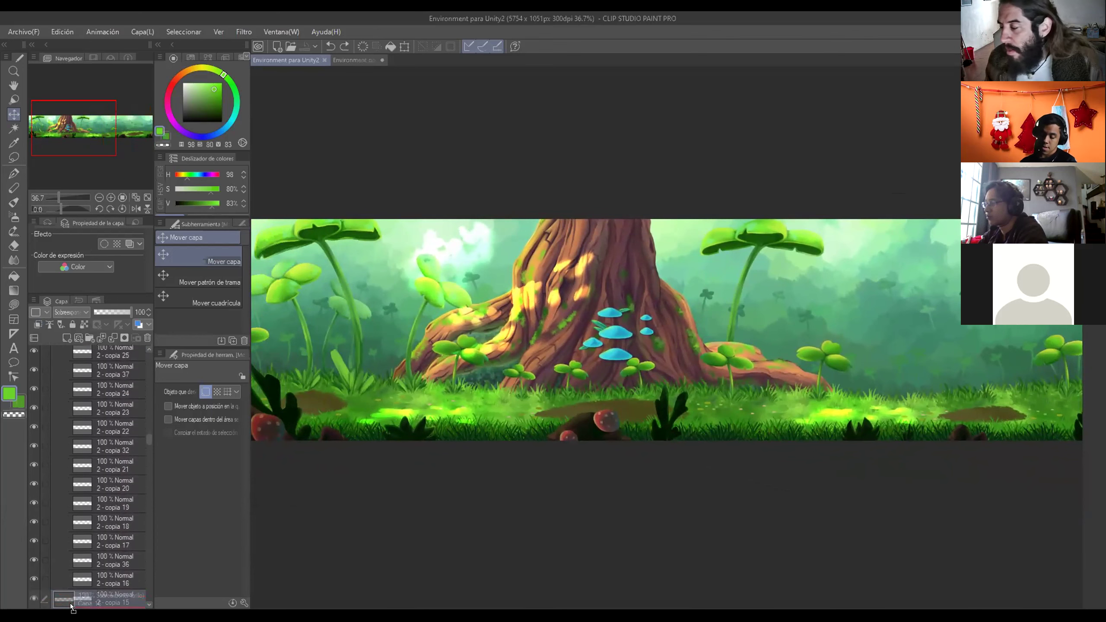
pyautogui.moveTo(71, 606); pyautogui.dragTo(114, 440)
pyautogui.click(64, 433)
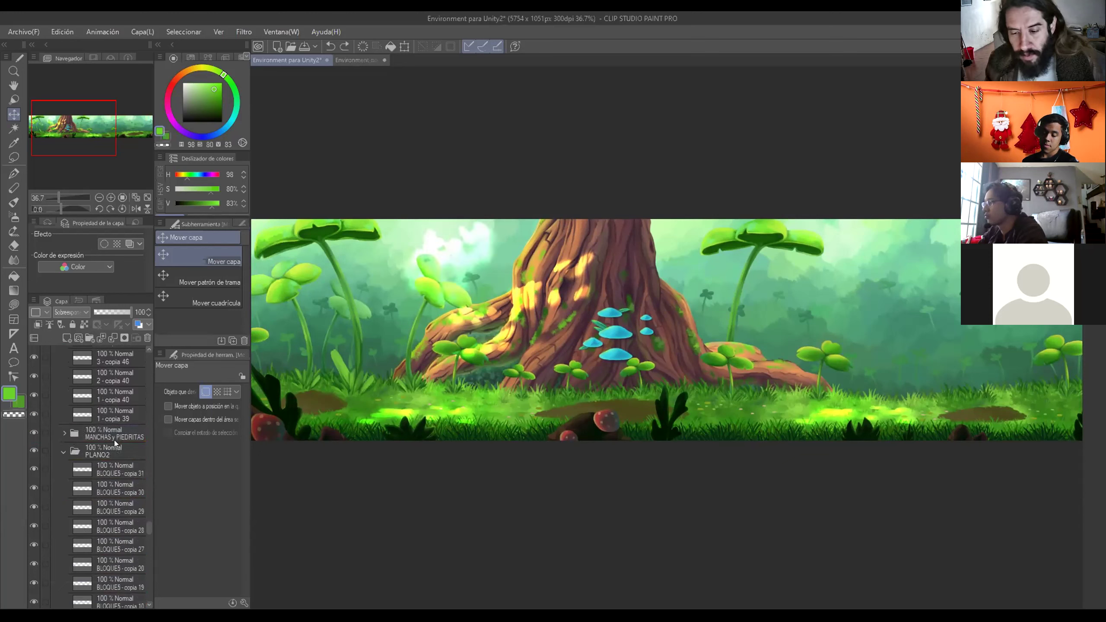
pyautogui.scroll(5, 69, 479)
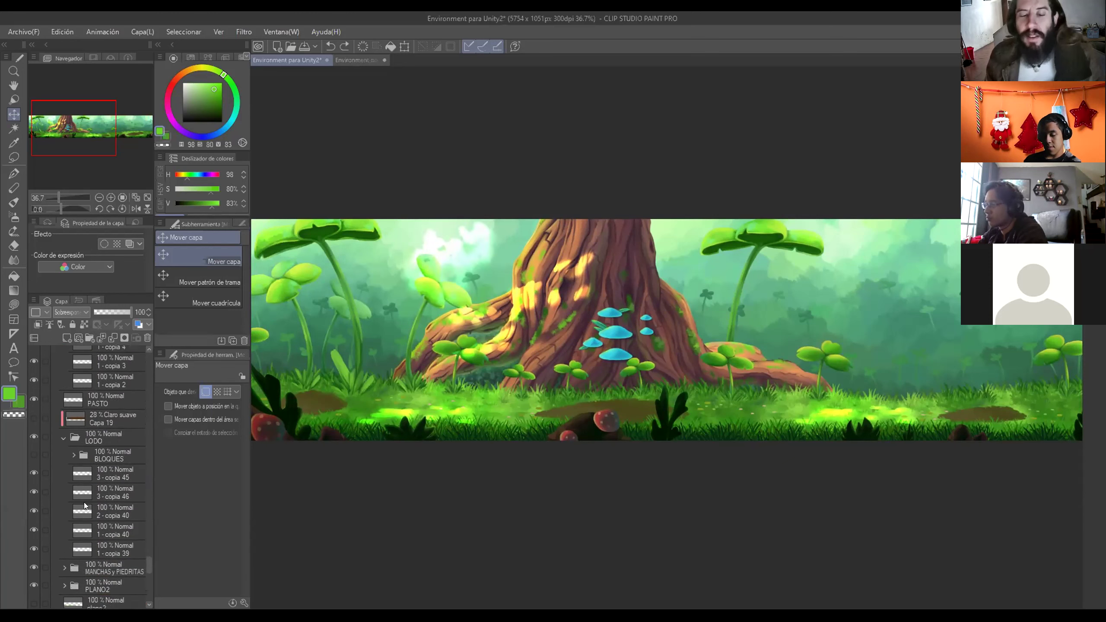
# Try the Suave eraser on the mud patch layer 3 - copia 46 in front of the trunk, and undo the erasing
pyautogui.moveTo(678, 413); pyautogui.dragTo(491, 450)
pyautogui.scroll(5, 446, 446)
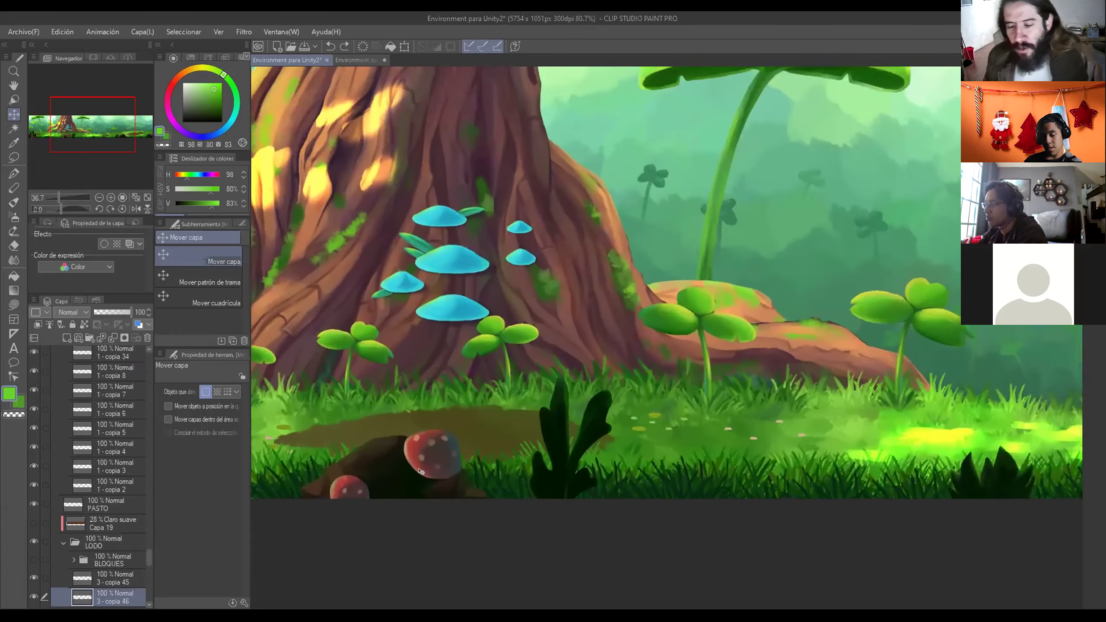
pyautogui.press('e')
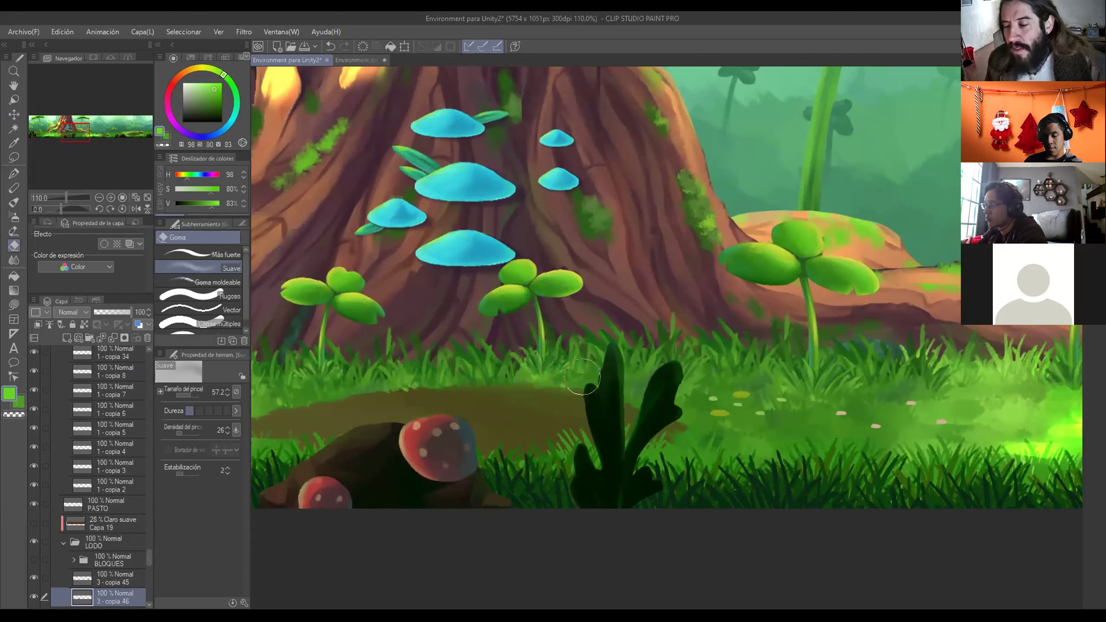
pyautogui.moveTo(545, 398)
pyautogui.mouseDown()
pyautogui.moveTo(715, 424)
pyautogui.moveTo(657, 422)
pyautogui.mouseUp()
pyautogui.hotkey('ctrl', 'z')
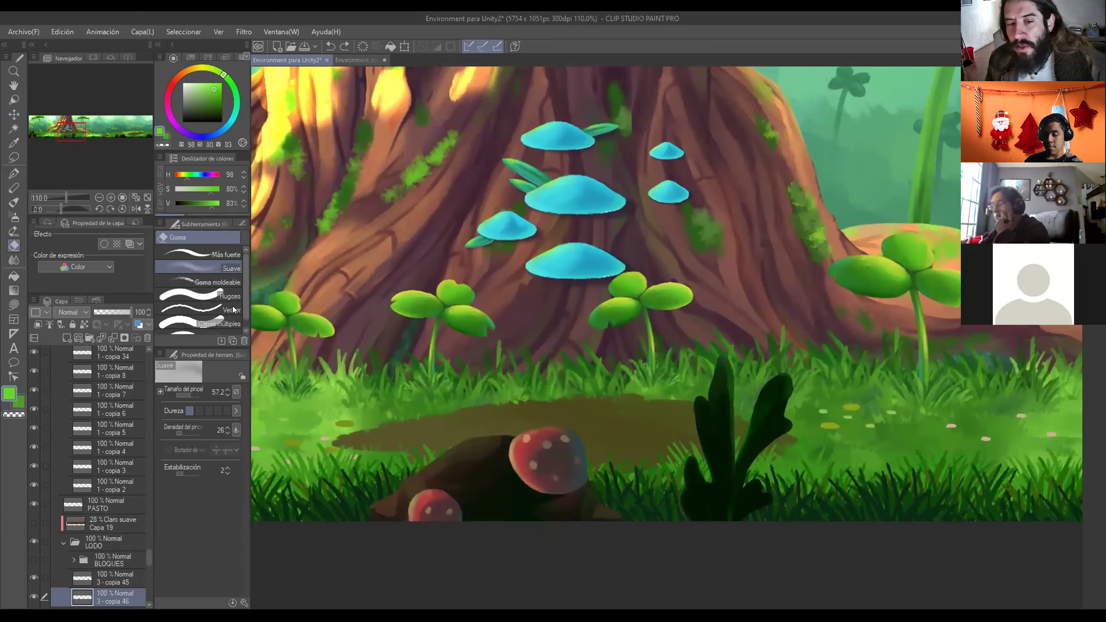
# Switch to the Goma moldeable eraser for the mud patch layer 3 - copia 46 and set its brush size to 22.5
pyautogui.click(205, 282)
pyautogui.click(187, 394)
pyautogui.moveTo(605, 373)
pyautogui.mouseDown()
pyautogui.moveTo(682, 378)
pyautogui.moveTo(623, 378)
pyautogui.mouseUp()
pyautogui.moveTo(553, 370); pyautogui.dragTo(600, 369)
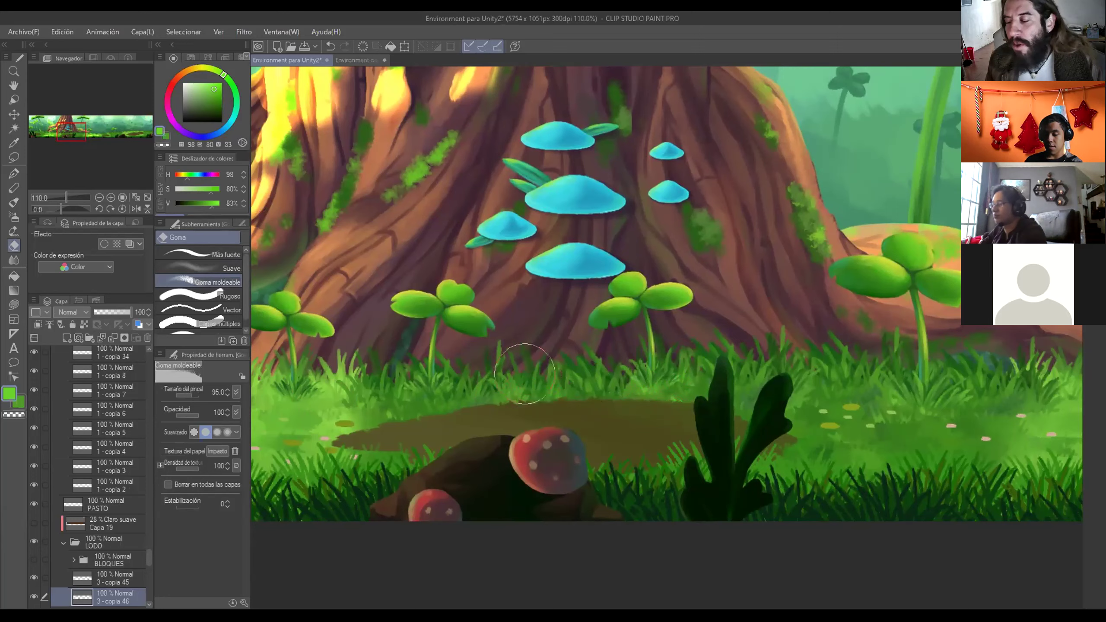
pyautogui.moveTo(436, 393); pyautogui.dragTo(576, 386)
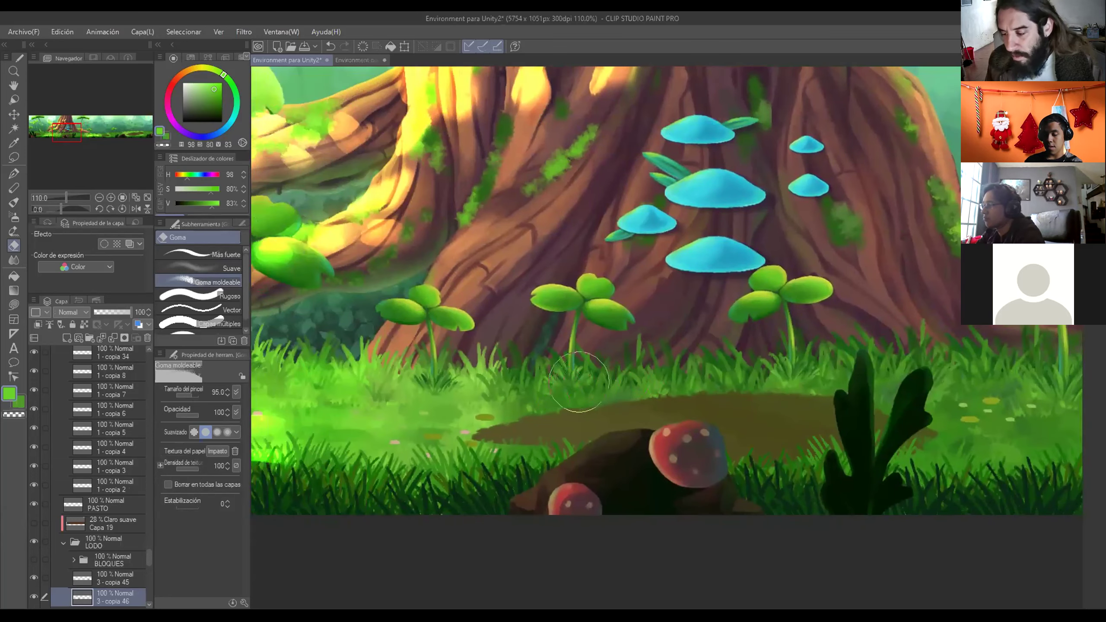
pyautogui.moveTo(631, 407); pyautogui.dragTo(596, 406)
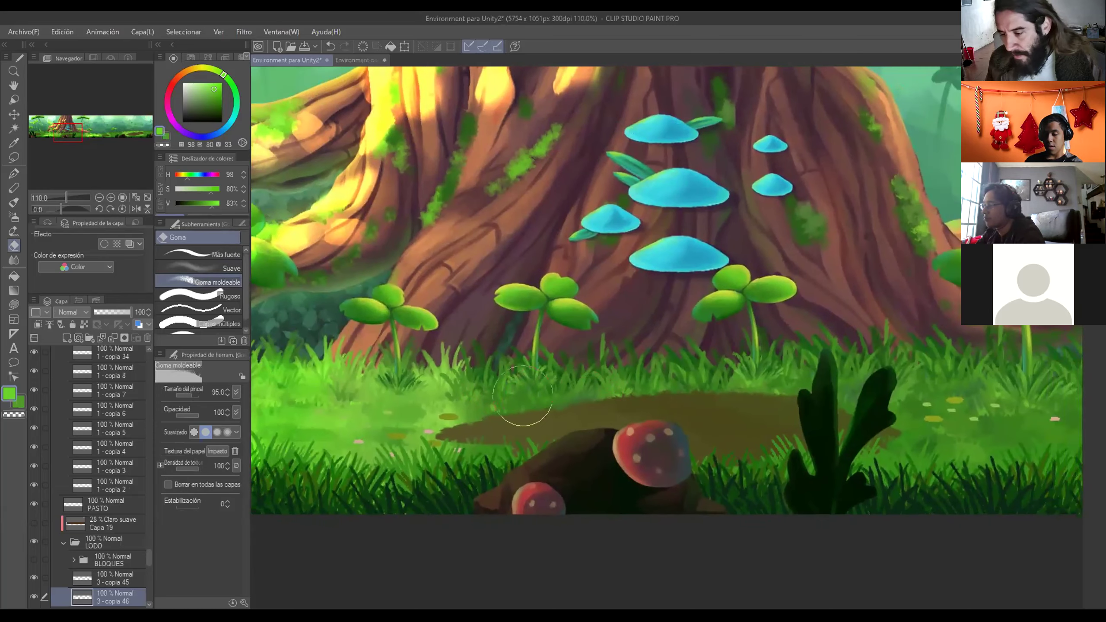
pyautogui.click(184, 394)
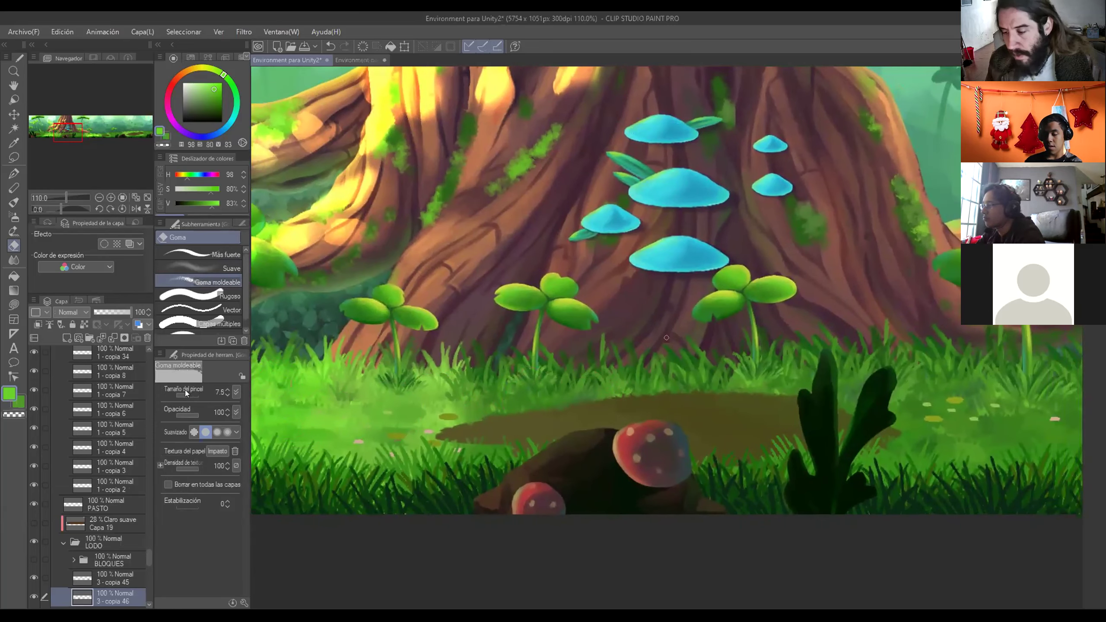
pyautogui.keyDown('ctrl'); pyautogui.keyDown('alt'); pyautogui.moveTo(408, 447); pyautogui.dragTo(467, 419); pyautogui.keyUp('alt'); pyautogui.keyUp('ctrl')
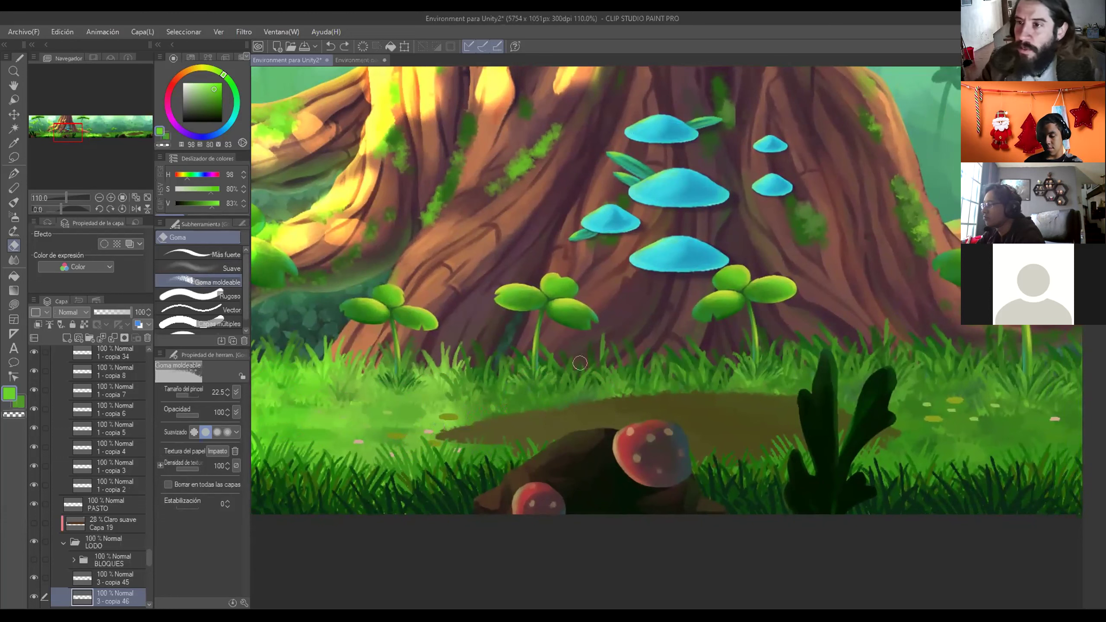
# Try erasing the upper edge at the mud patch's pointed tip with the Goma moldeable eraser, and undo both strokes
pyautogui.moveTo(430, 438); pyautogui.dragTo(498, 420)
pyautogui.hotkey('ctrl', 'z')
pyautogui.moveTo(432, 435); pyautogui.dragTo(563, 411)
pyautogui.hotkey('ctrl', 'z')
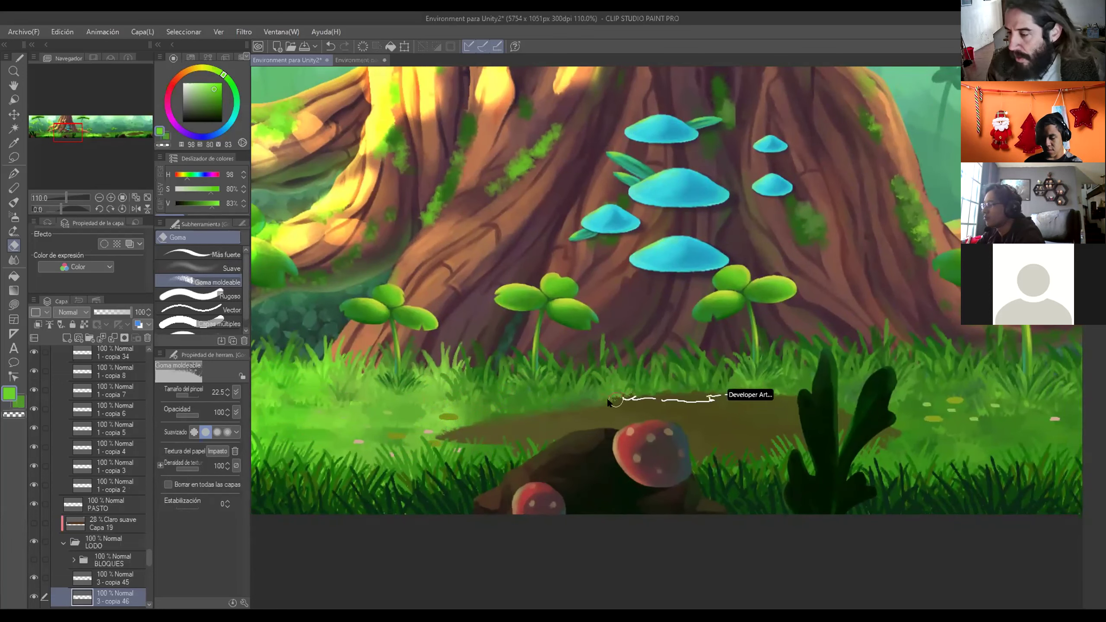
# Roughen the mud patch's upper edge with the Goma moldeable eraser so grass cuts into it, undoing the strokes at the pointed tip
pyautogui.moveTo(615, 400); pyautogui.dragTo(618, 401)
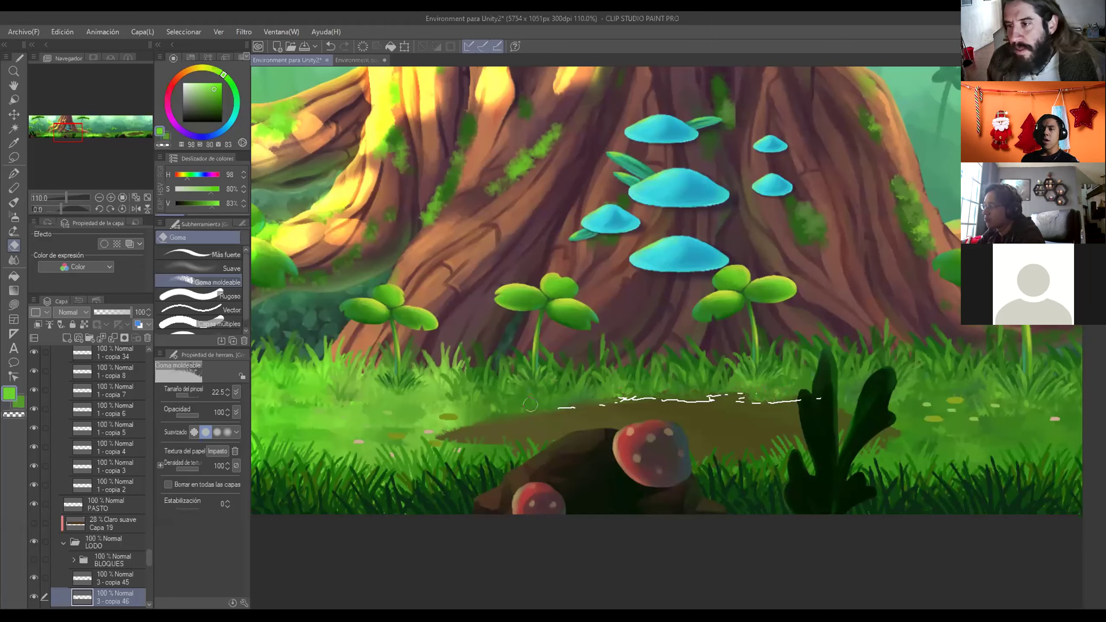
pyautogui.moveTo(684, 406); pyautogui.dragTo(639, 404)
pyautogui.moveTo(791, 412); pyautogui.dragTo(835, 421)
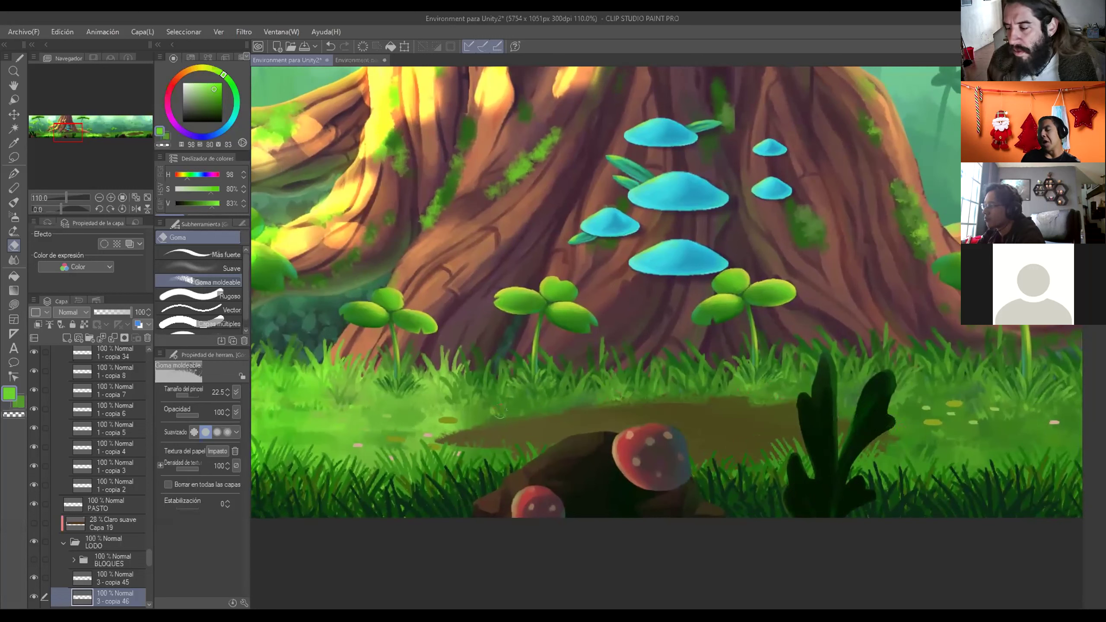
pyautogui.moveTo(439, 437)
pyautogui.mouseDown()
pyautogui.moveTo(494, 423)
pyautogui.moveTo(445, 437)
pyautogui.moveTo(498, 432)
pyautogui.moveTo(438, 437)
pyautogui.moveTo(471, 430)
pyautogui.mouseUp()
pyautogui.hotkey('ctrl', 'z')
pyautogui.hotkey('ctrl', 'z')
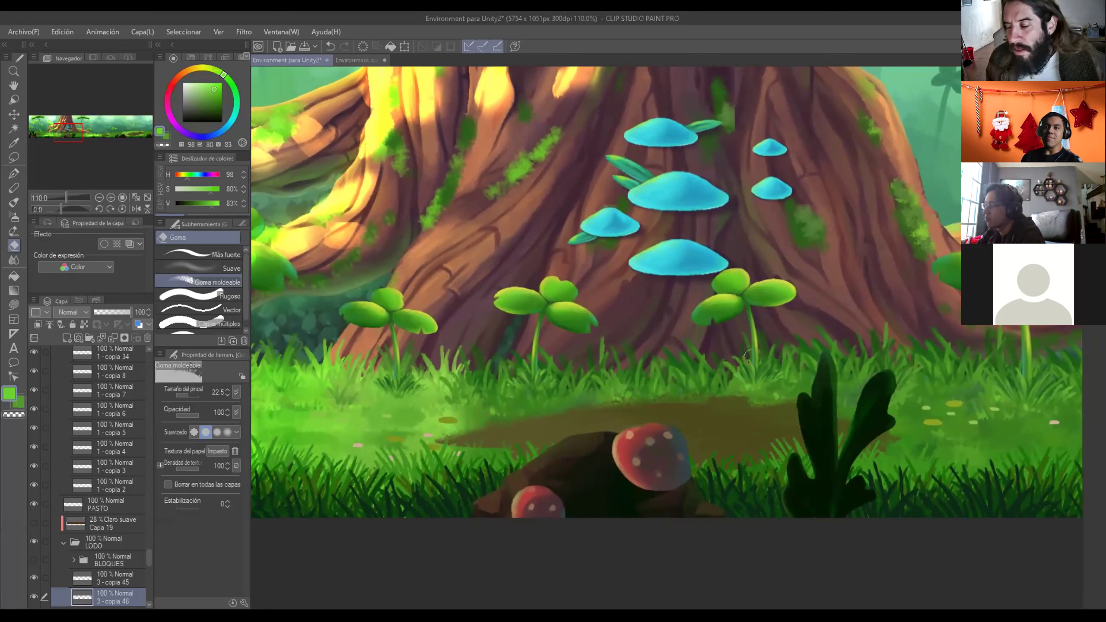
pyautogui.moveTo(597, 402); pyautogui.dragTo(648, 397)
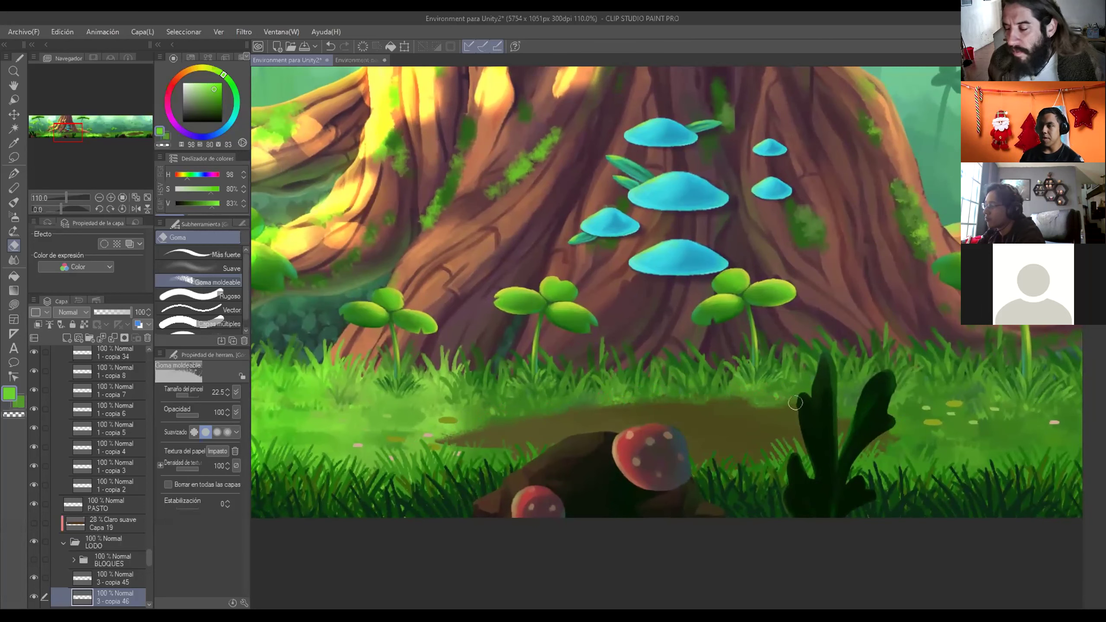
pyautogui.moveTo(708, 410); pyautogui.dragTo(818, 398)
pyautogui.moveTo(725, 400)
pyautogui.mouseDown()
pyautogui.moveTo(856, 392)
pyautogui.moveTo(635, 377)
pyautogui.mouseUp()
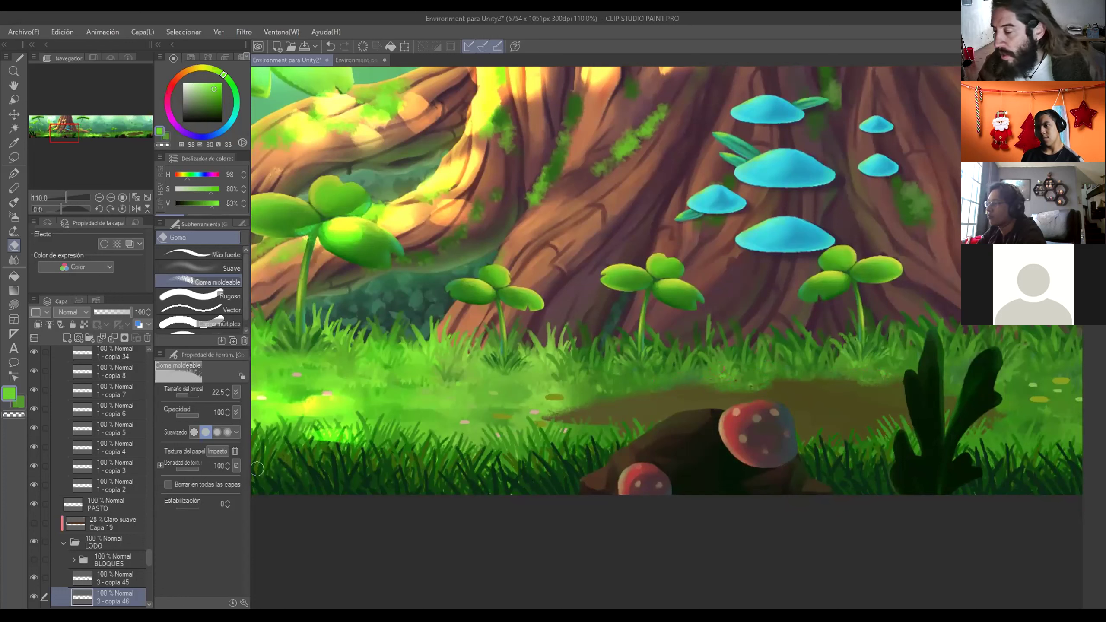
# Try erasing inside the mud patch with the eraser at size 25 and 57 opacity, and undo the stroke
pyautogui.click(187, 415)
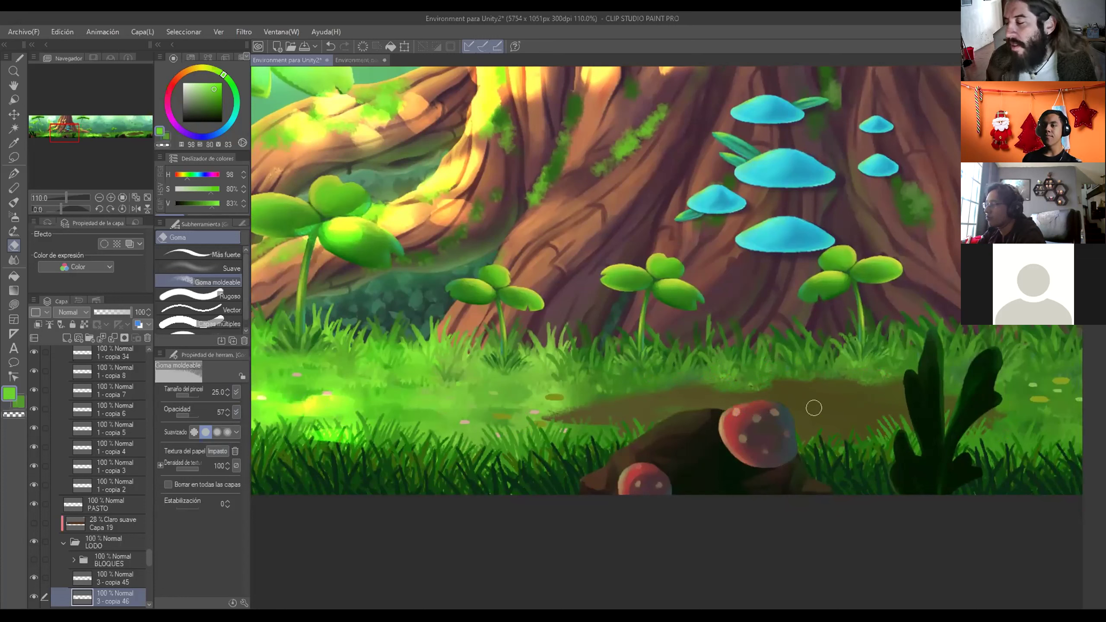
pyautogui.moveTo(826, 402)
pyautogui.mouseDown()
pyautogui.moveTo(813, 408)
pyautogui.moveTo(835, 405)
pyautogui.mouseUp()
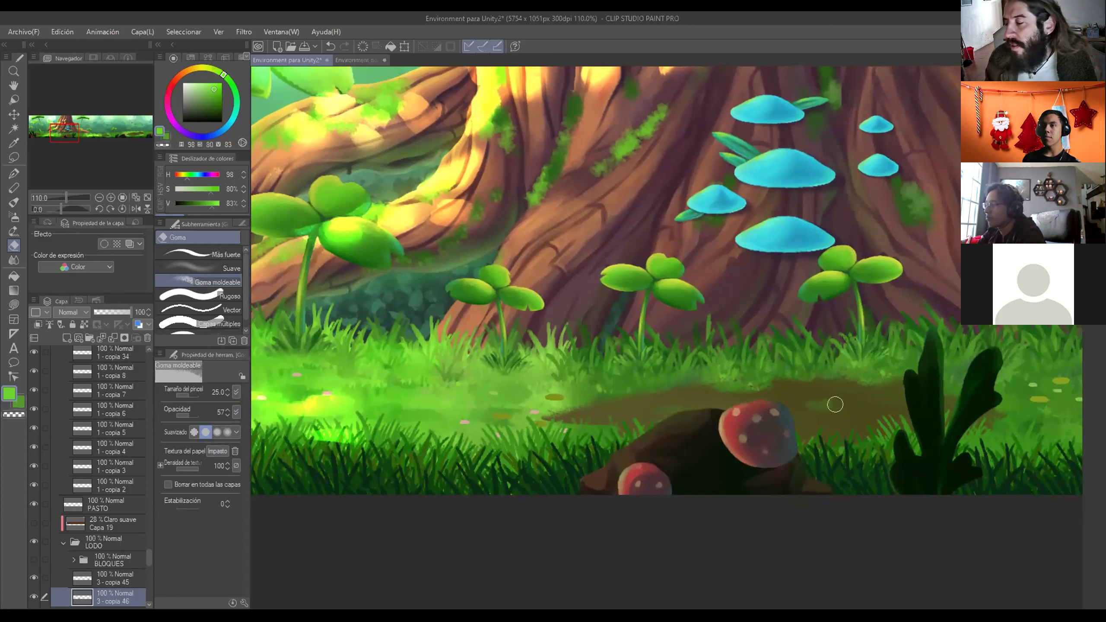
pyautogui.hotkey('ctrl', 'z')
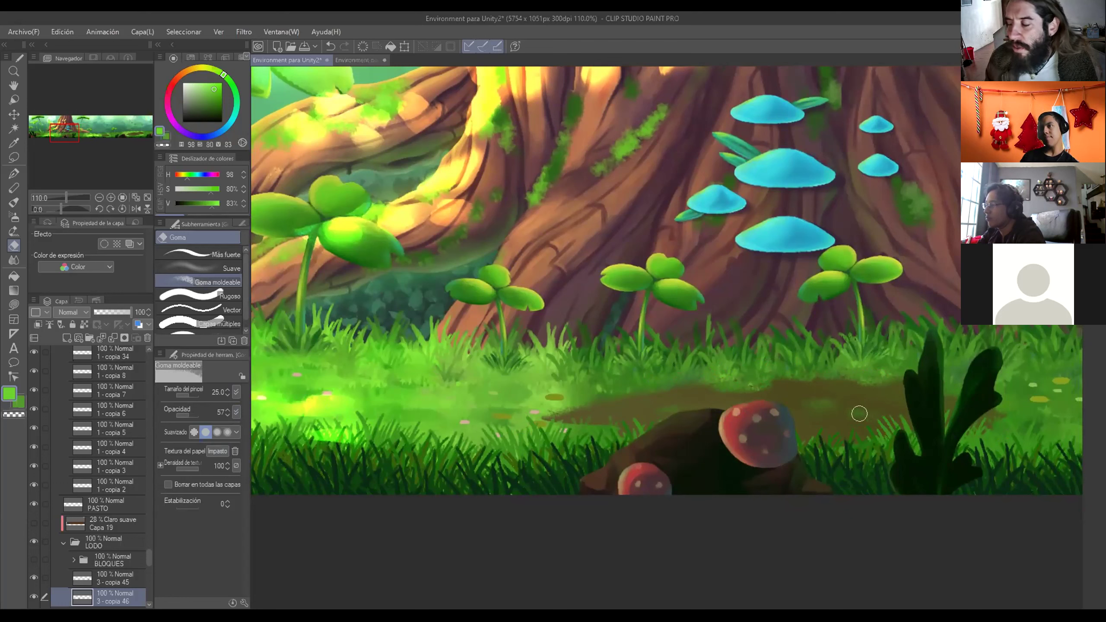
# Lock the transparent pixels of 3 - copia 46 and paint a dark brown shadow (H 33, S 70, V 21) along its upper edge with the Tempera brush
pyautogui.click(84, 324)
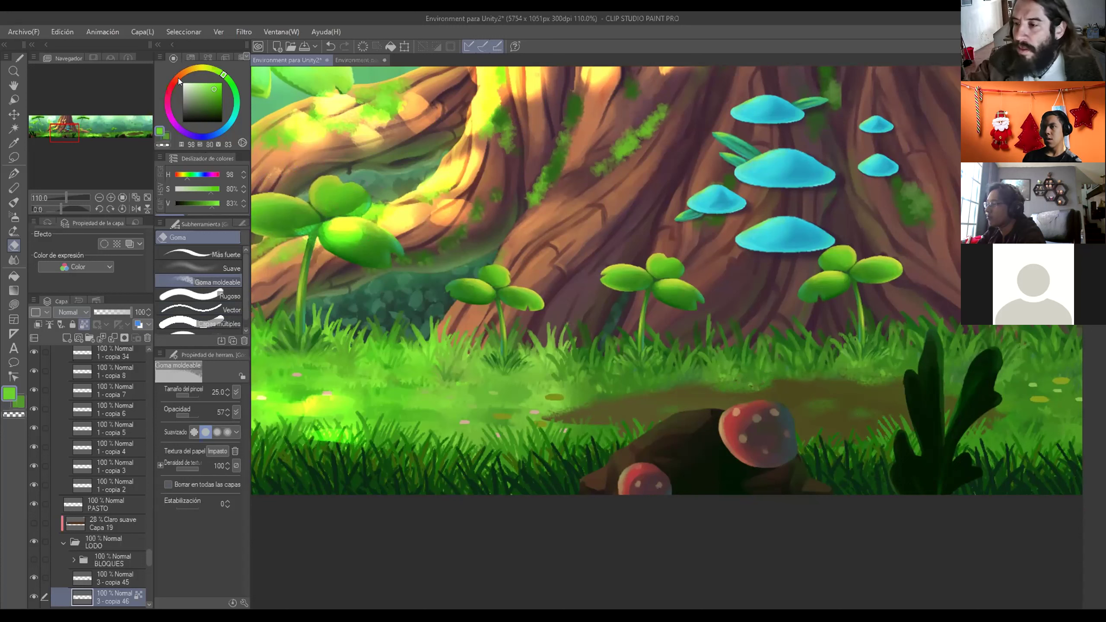
pyautogui.keyDown('alt'); pyautogui.click(632, 398); pyautogui.keyUp('alt')
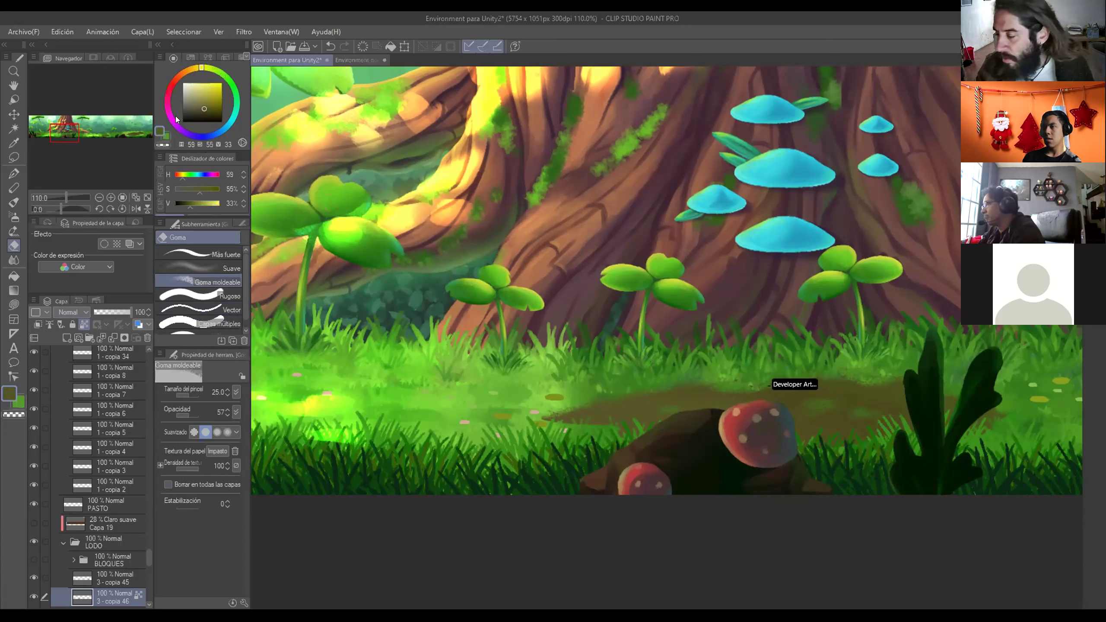
pyautogui.click(185, 70)
pyautogui.moveTo(200, 106); pyautogui.dragTo(212, 106)
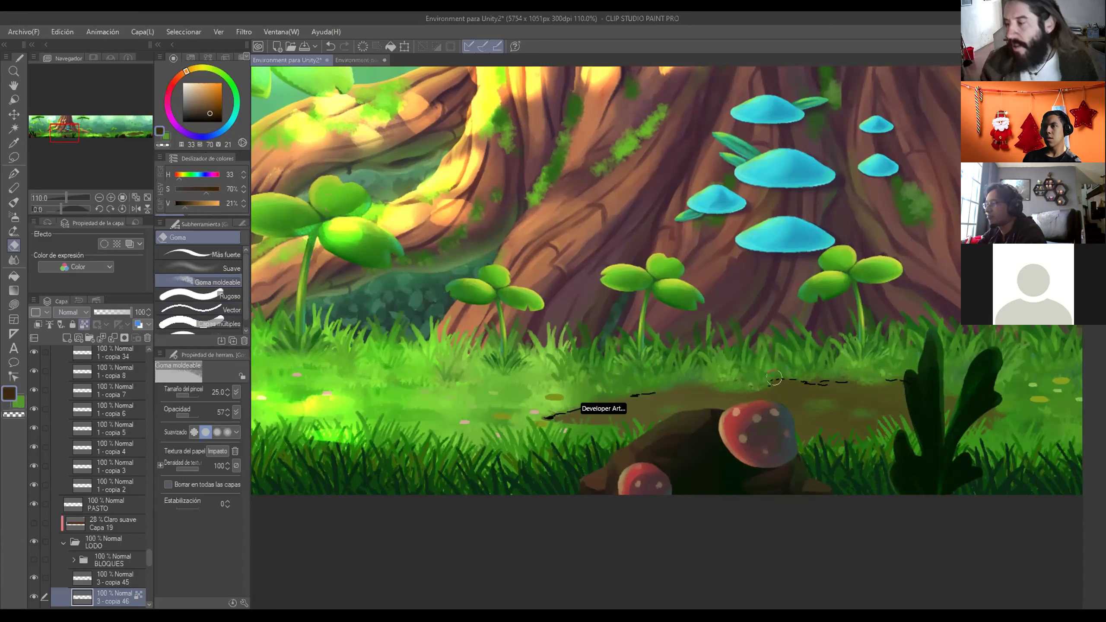
pyautogui.press('b')
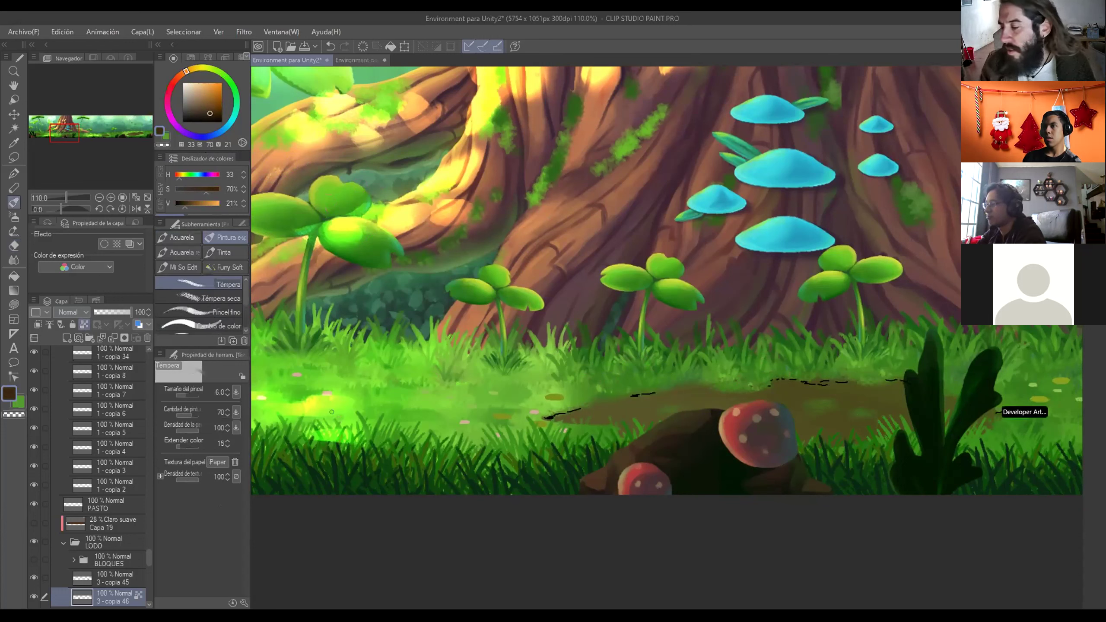
pyautogui.moveTo(609, 412); pyautogui.dragTo(675, 388)
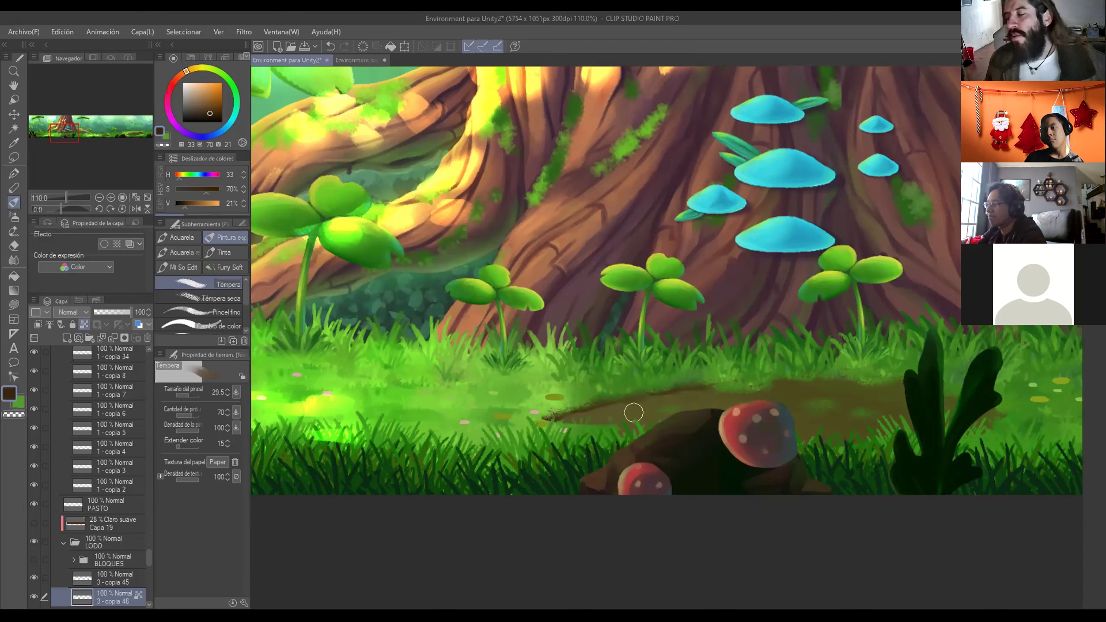
# Blend the mud patch's dark edge into the mud and grass with the Tempera brush at size 29.5, using sampled greens and browns
pyautogui.keyDown('alt'); pyautogui.click(551, 416); pyautogui.keyUp('alt')
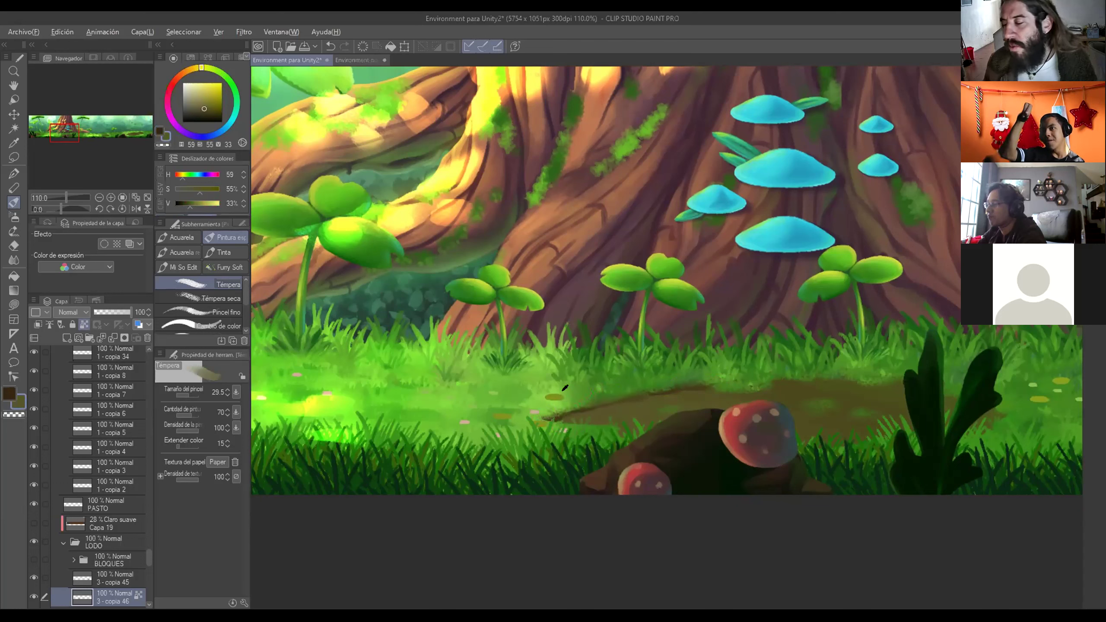
pyautogui.keyDown('alt'); pyautogui.click(562, 401); pyautogui.keyUp('alt')
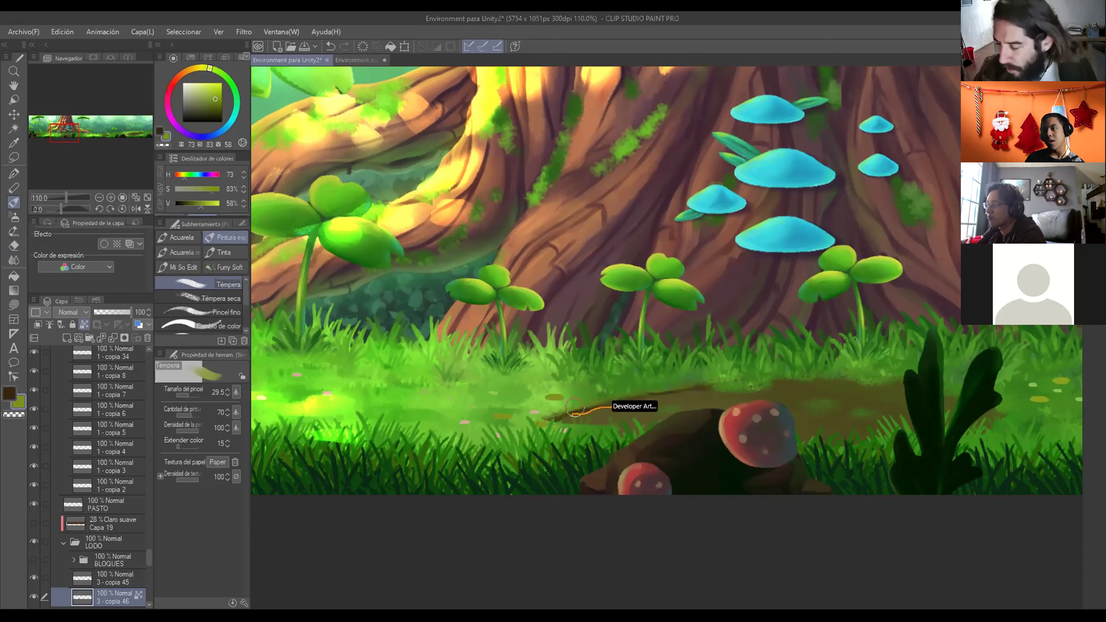
pyautogui.keyDown('alt'); pyautogui.click(584, 409); pyautogui.keyUp('alt')
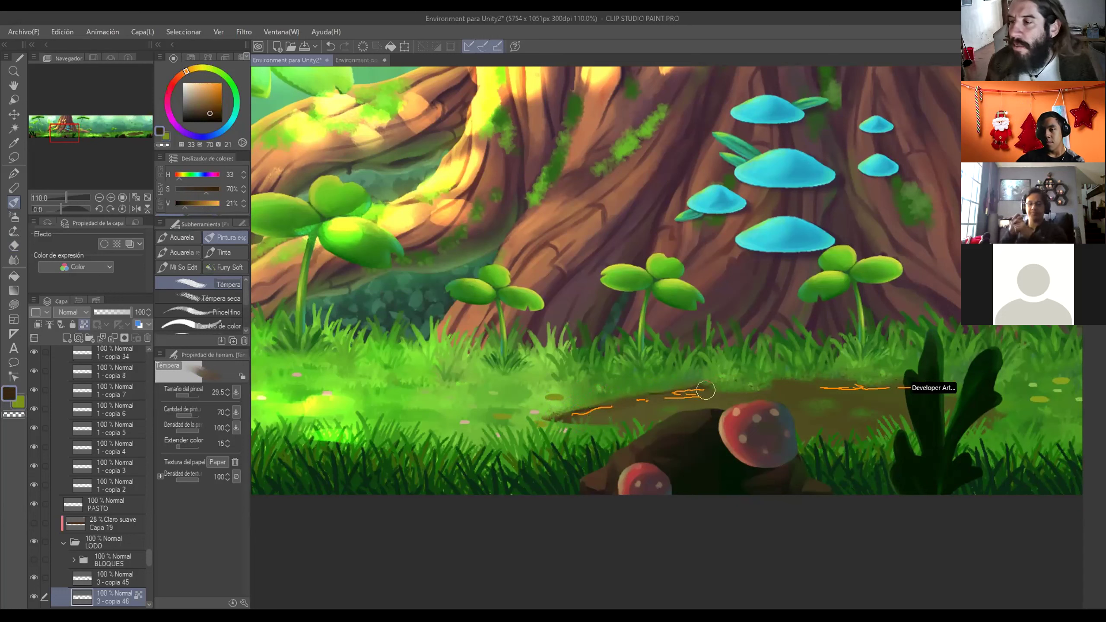
pyautogui.press('x')
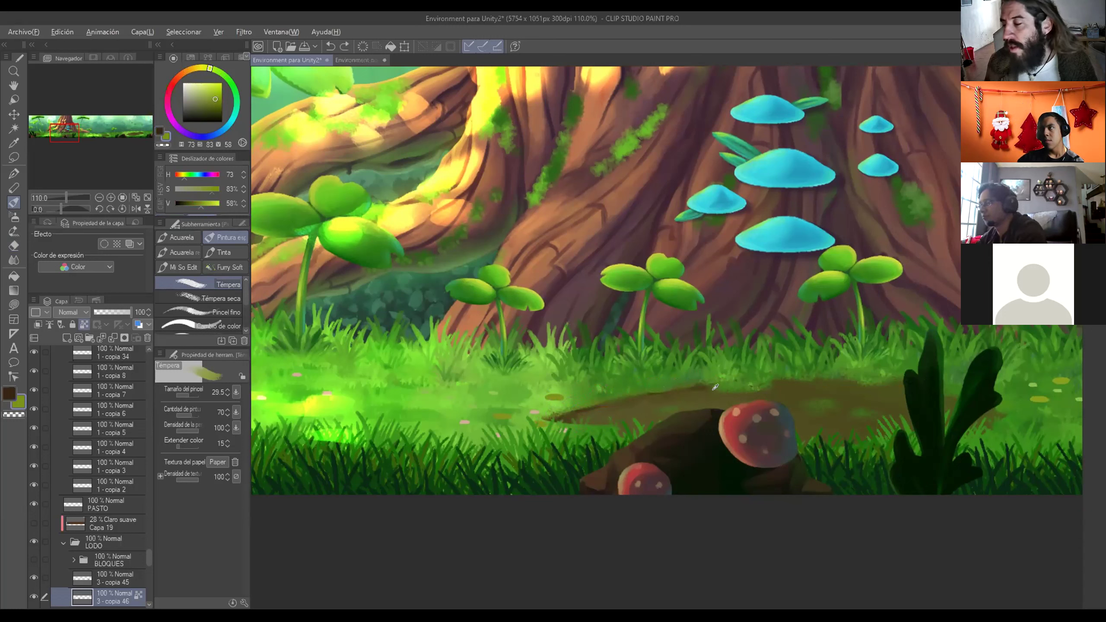
pyautogui.keyDown('alt'); pyautogui.click(813, 399); pyautogui.keyUp('alt')
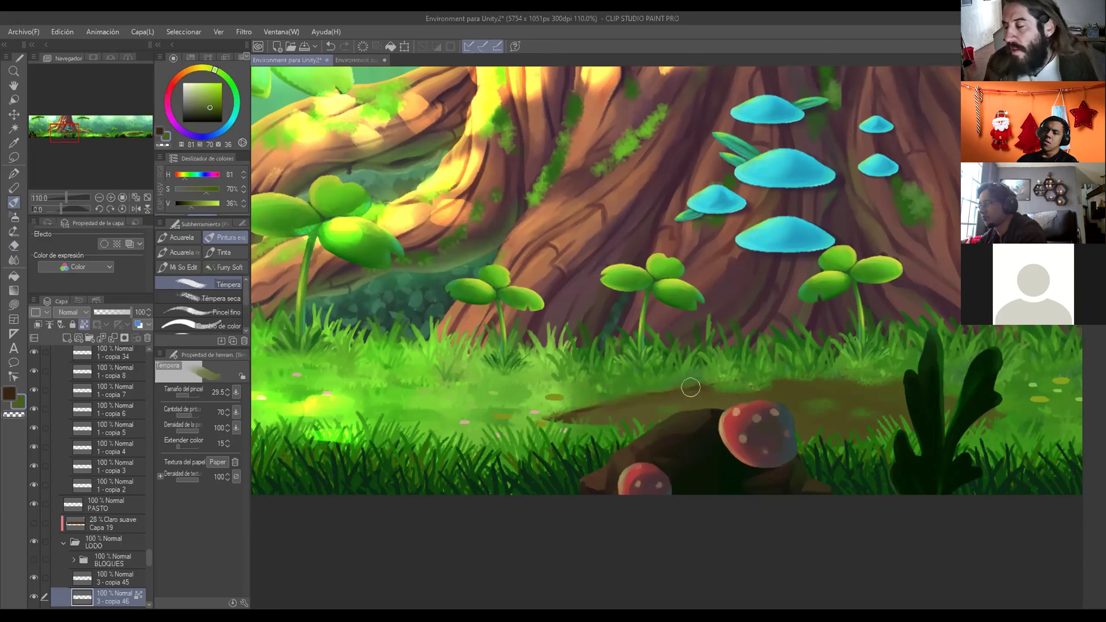
pyautogui.keyDown('alt'); pyautogui.click(662, 394); pyautogui.keyUp('alt')
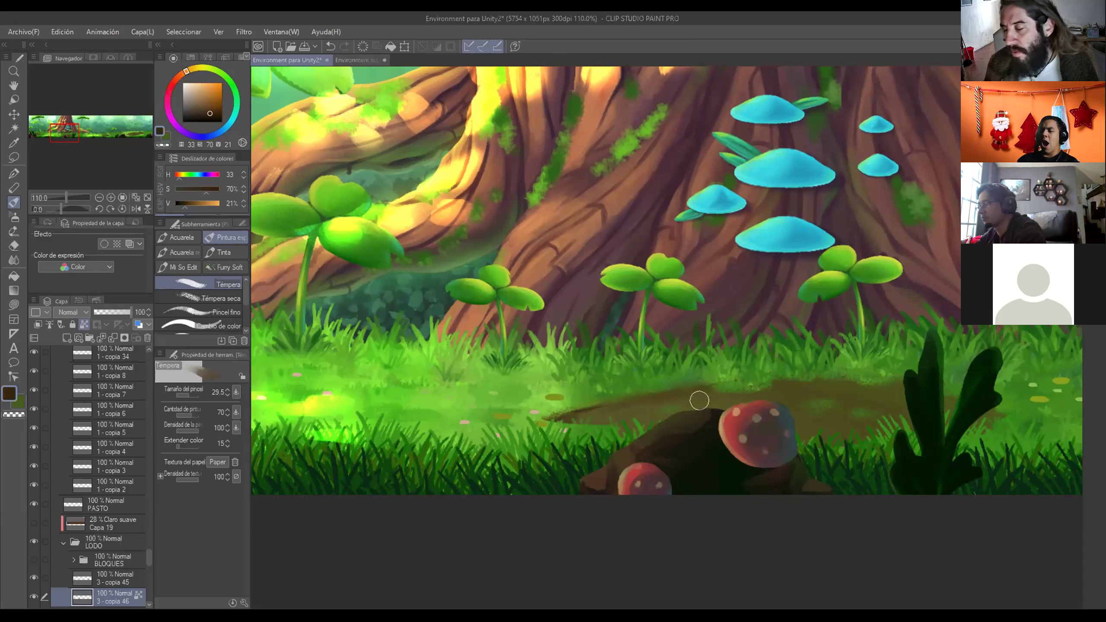
pyautogui.keyDown('alt'); pyautogui.click(673, 400); pyautogui.keyUp('alt')
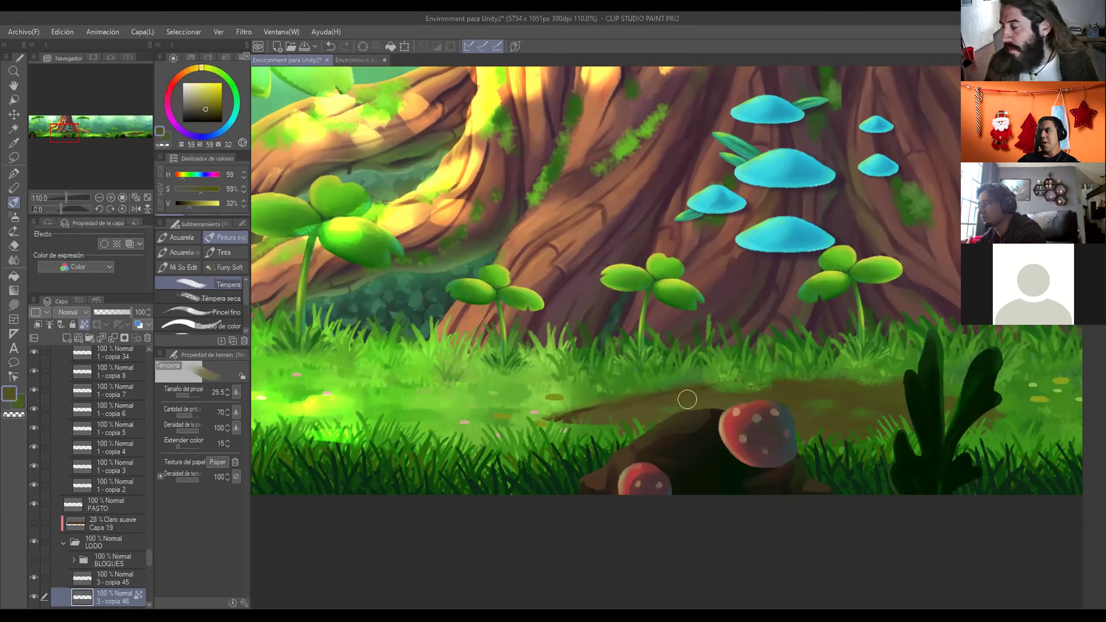
pyautogui.keyDown('alt'); pyautogui.click(588, 403); pyautogui.keyUp('alt')
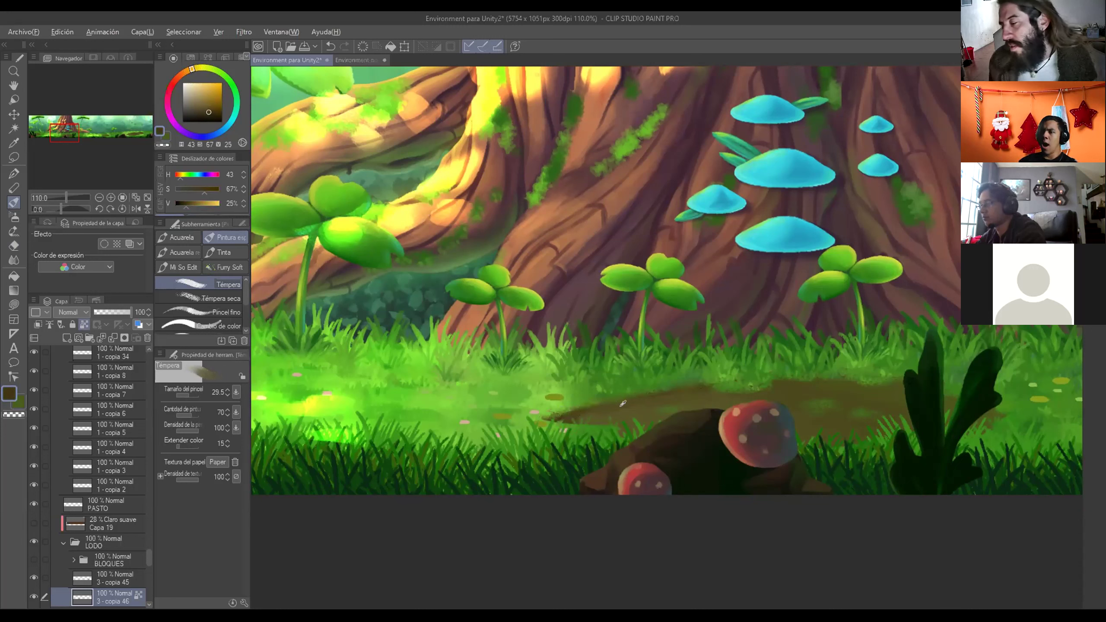
pyautogui.keyDown('alt'); pyautogui.click(666, 403); pyautogui.keyUp('alt')
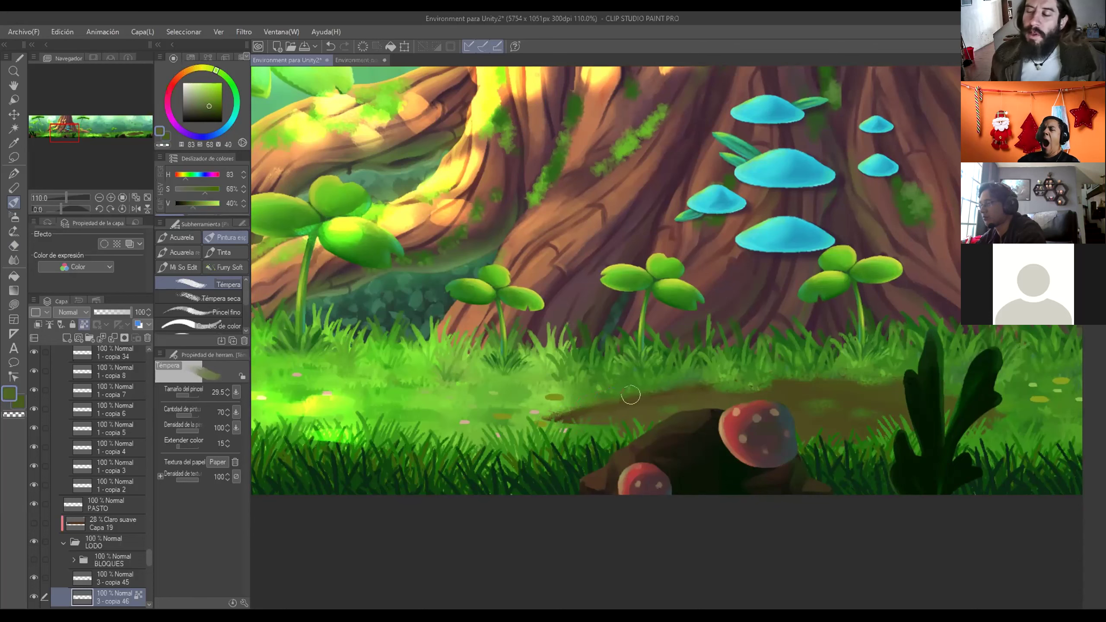
# Touch up the mud patch's pointed tip and upper edge with colours sampled from the surrounding mud and grass, and save the illustration
pyautogui.moveTo(677, 401); pyautogui.dragTo(557, 408)
pyautogui.keyDown('alt'); pyautogui.click(478, 406); pyautogui.keyUp('alt')
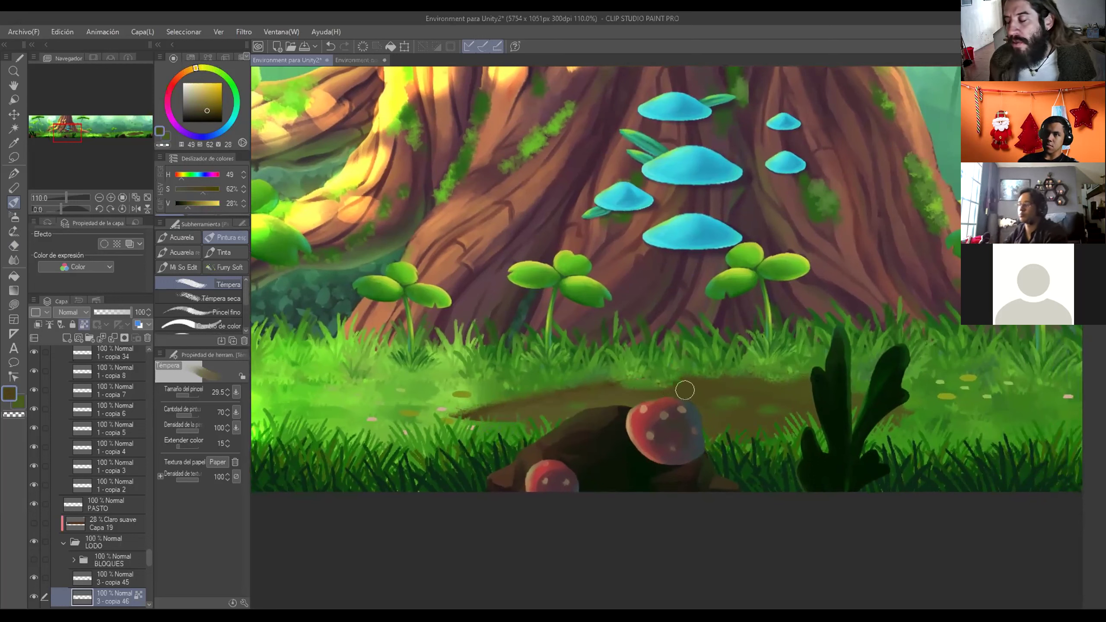
pyautogui.keyDown('alt'); pyautogui.click(468, 407); pyautogui.keyUp('alt')
pyautogui.keyDown('alt'); pyautogui.click(468, 408); pyautogui.keyUp('alt')
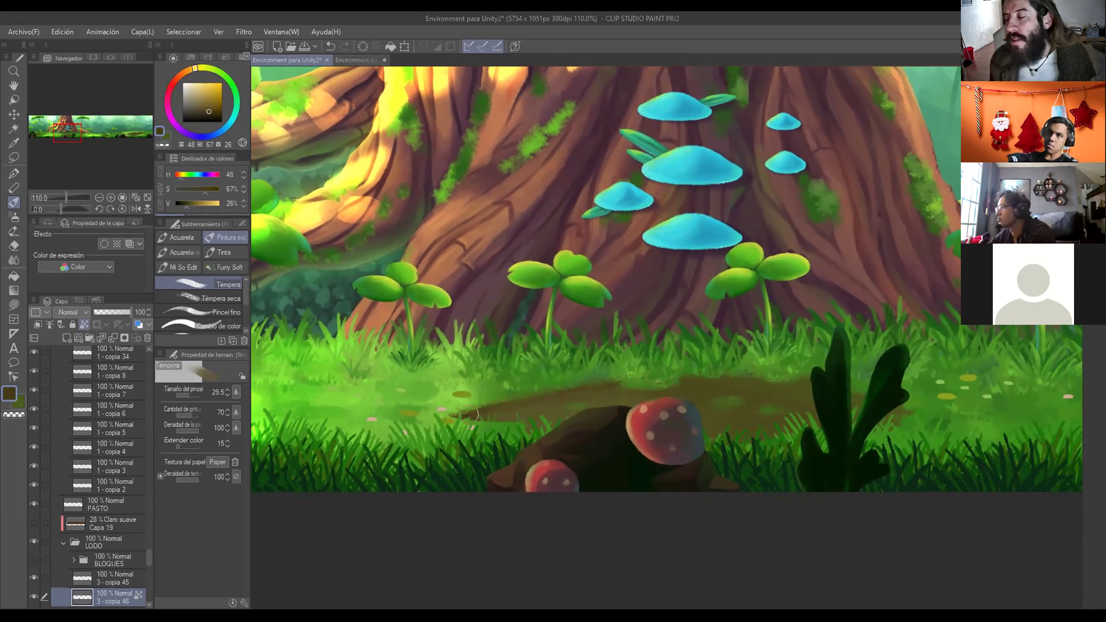
pyautogui.keyDown('alt'); pyautogui.click(685, 383); pyautogui.keyUp('alt')
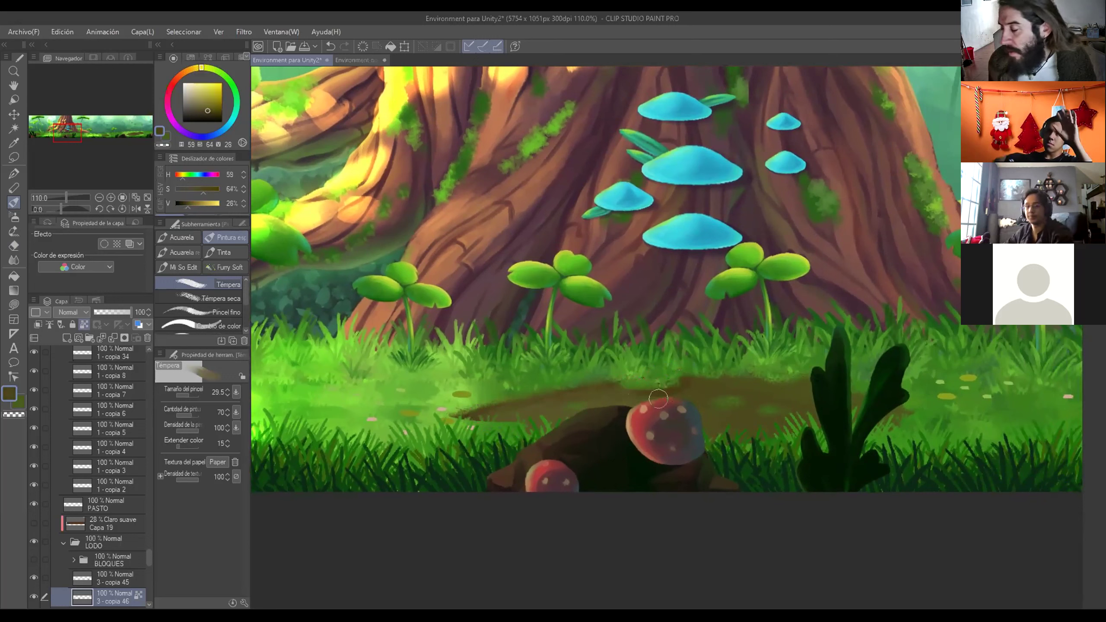
pyautogui.keyDown('alt'); pyautogui.click(693, 384); pyautogui.keyUp('alt')
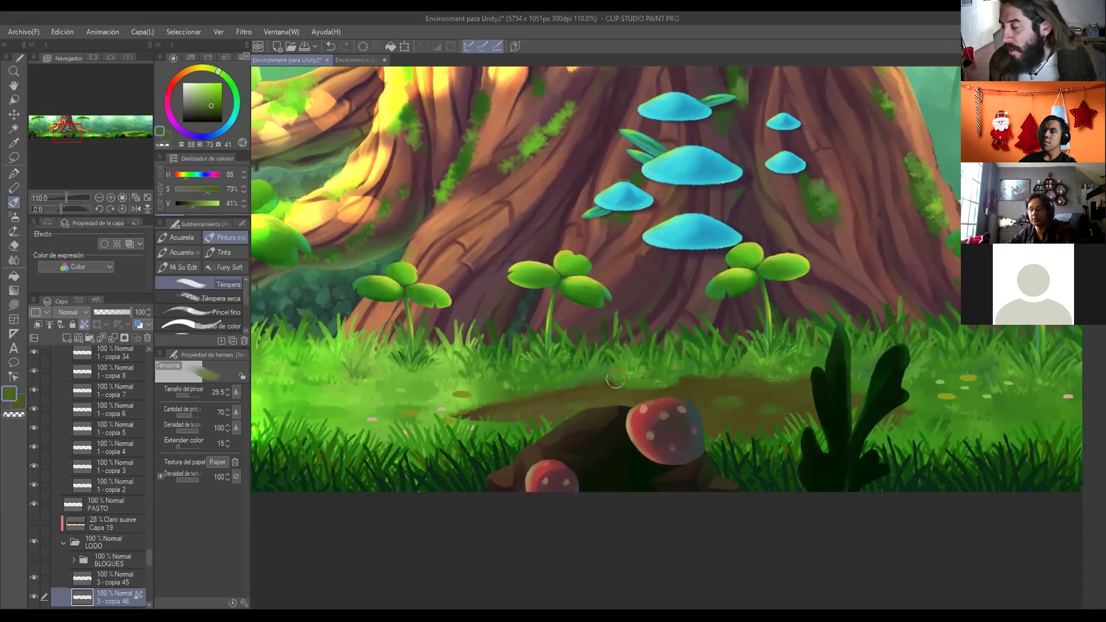
pyautogui.moveTo(634, 387); pyautogui.dragTo(715, 401)
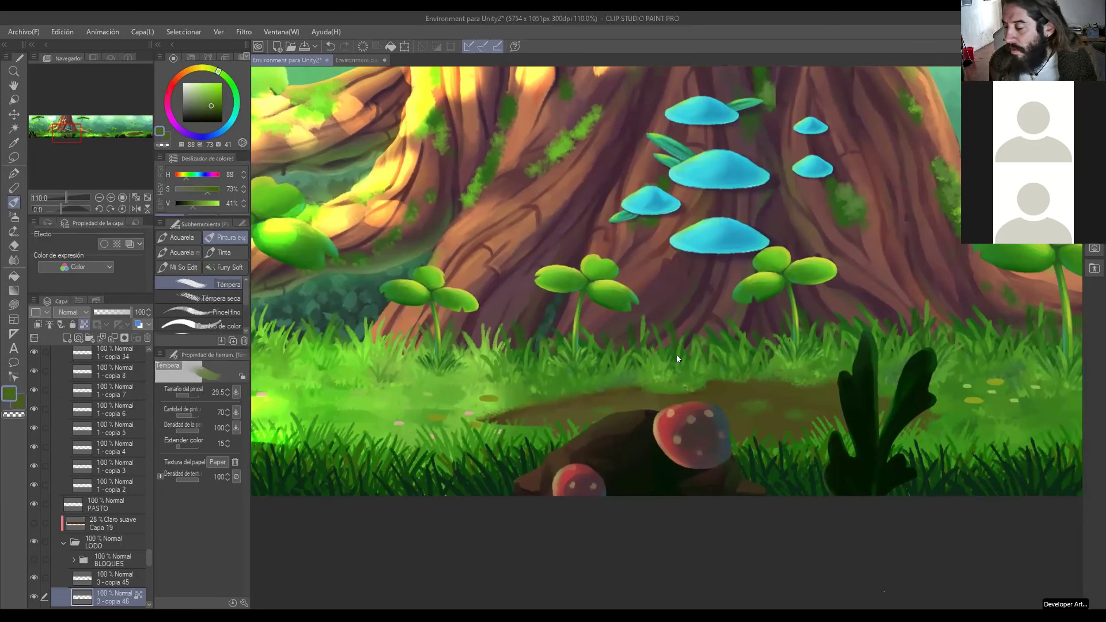
pyautogui.hotkey('ctrl', 's')
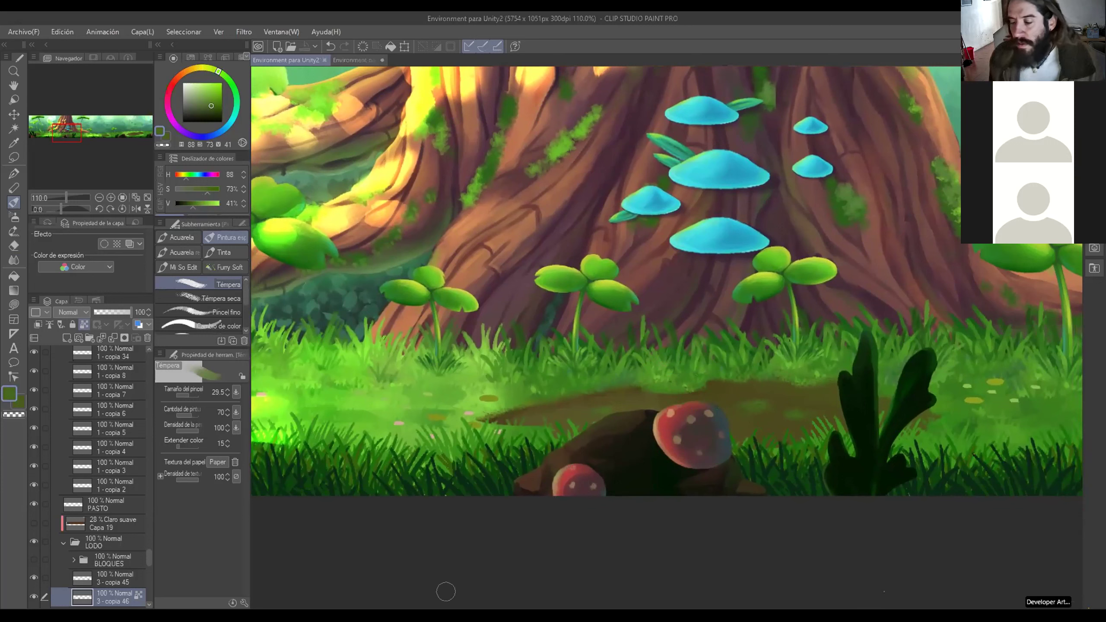